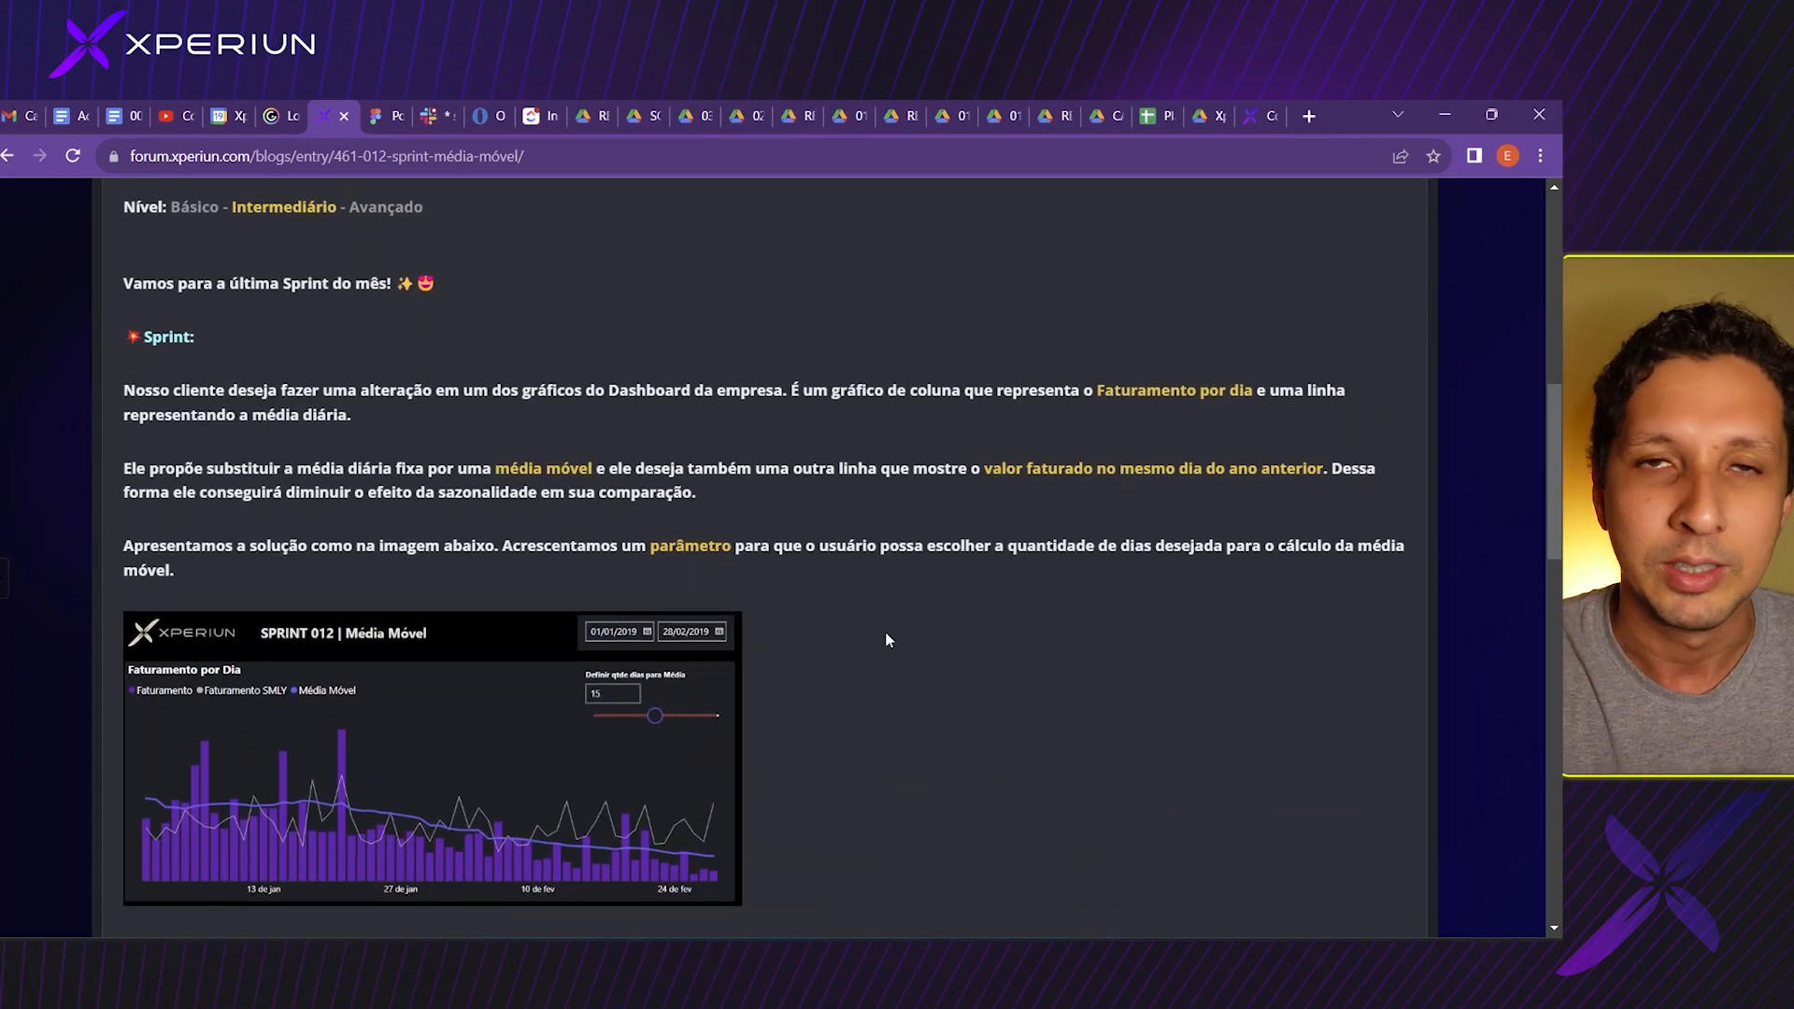
Read the Média Móvel sprint brief on the forum page and enlarge its sample dashboard image.
scroll(888, 641, down, 2)
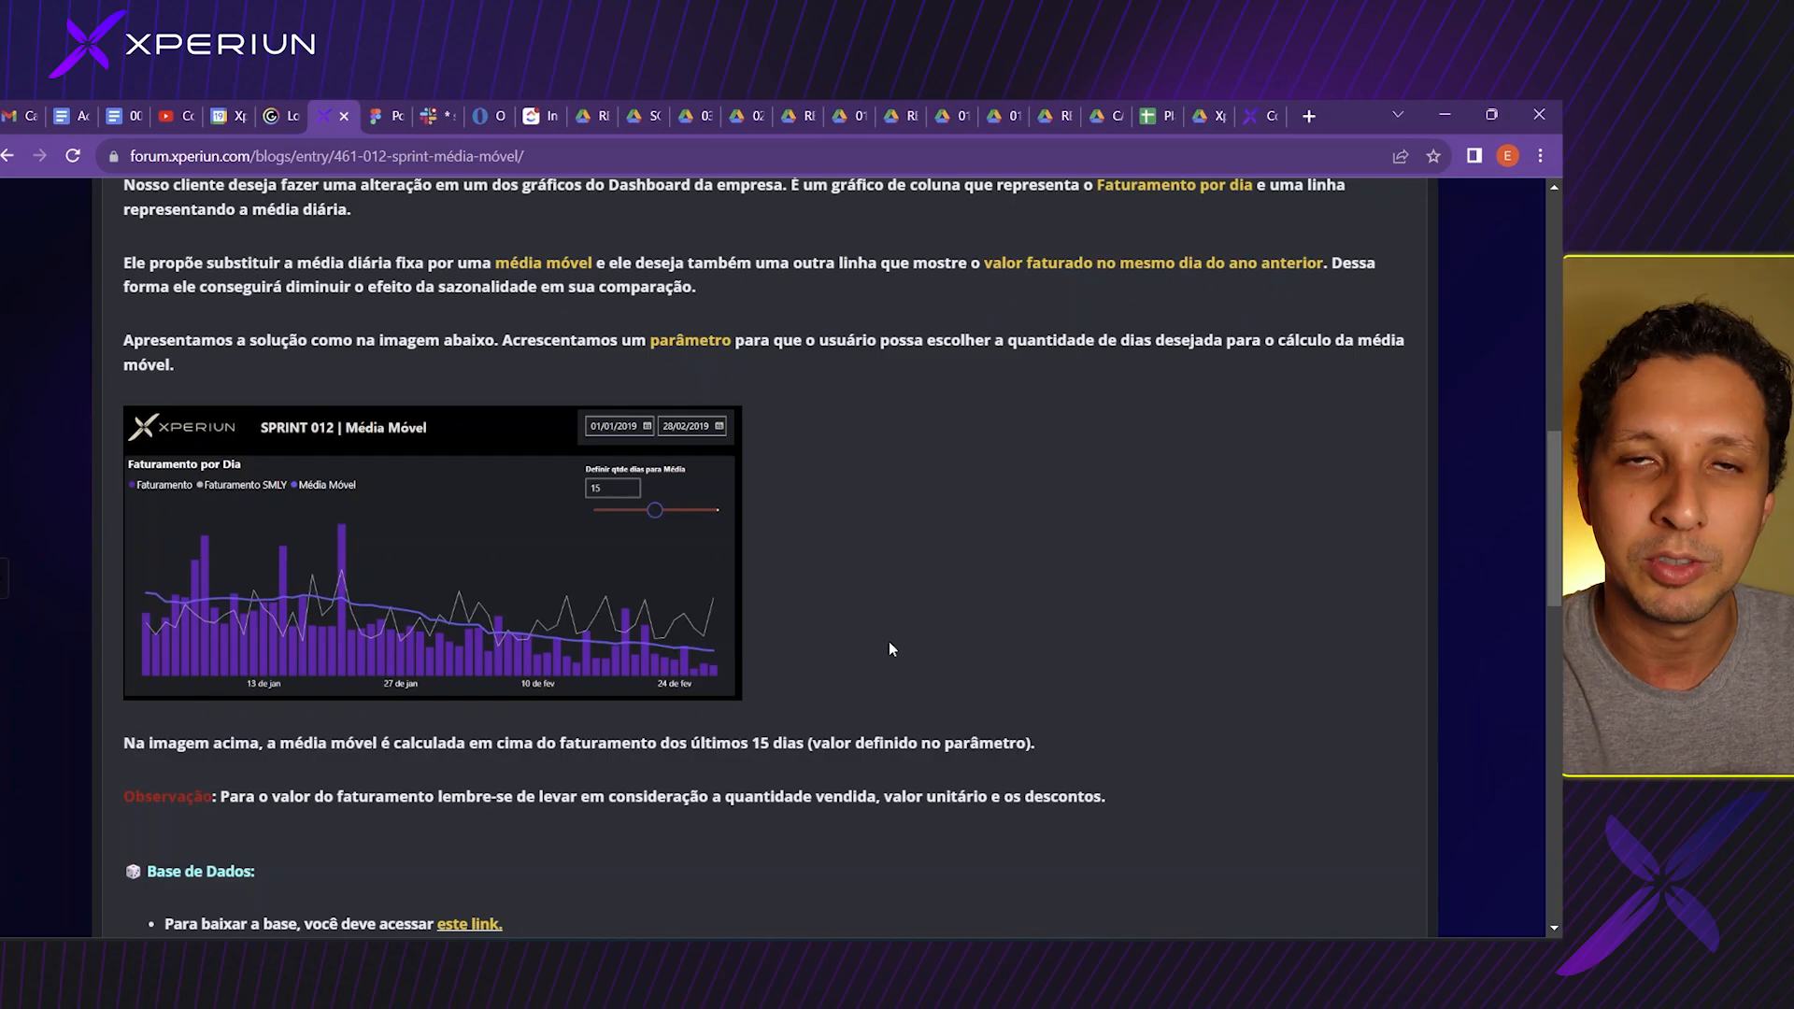
scroll(887, 619, down, 2)
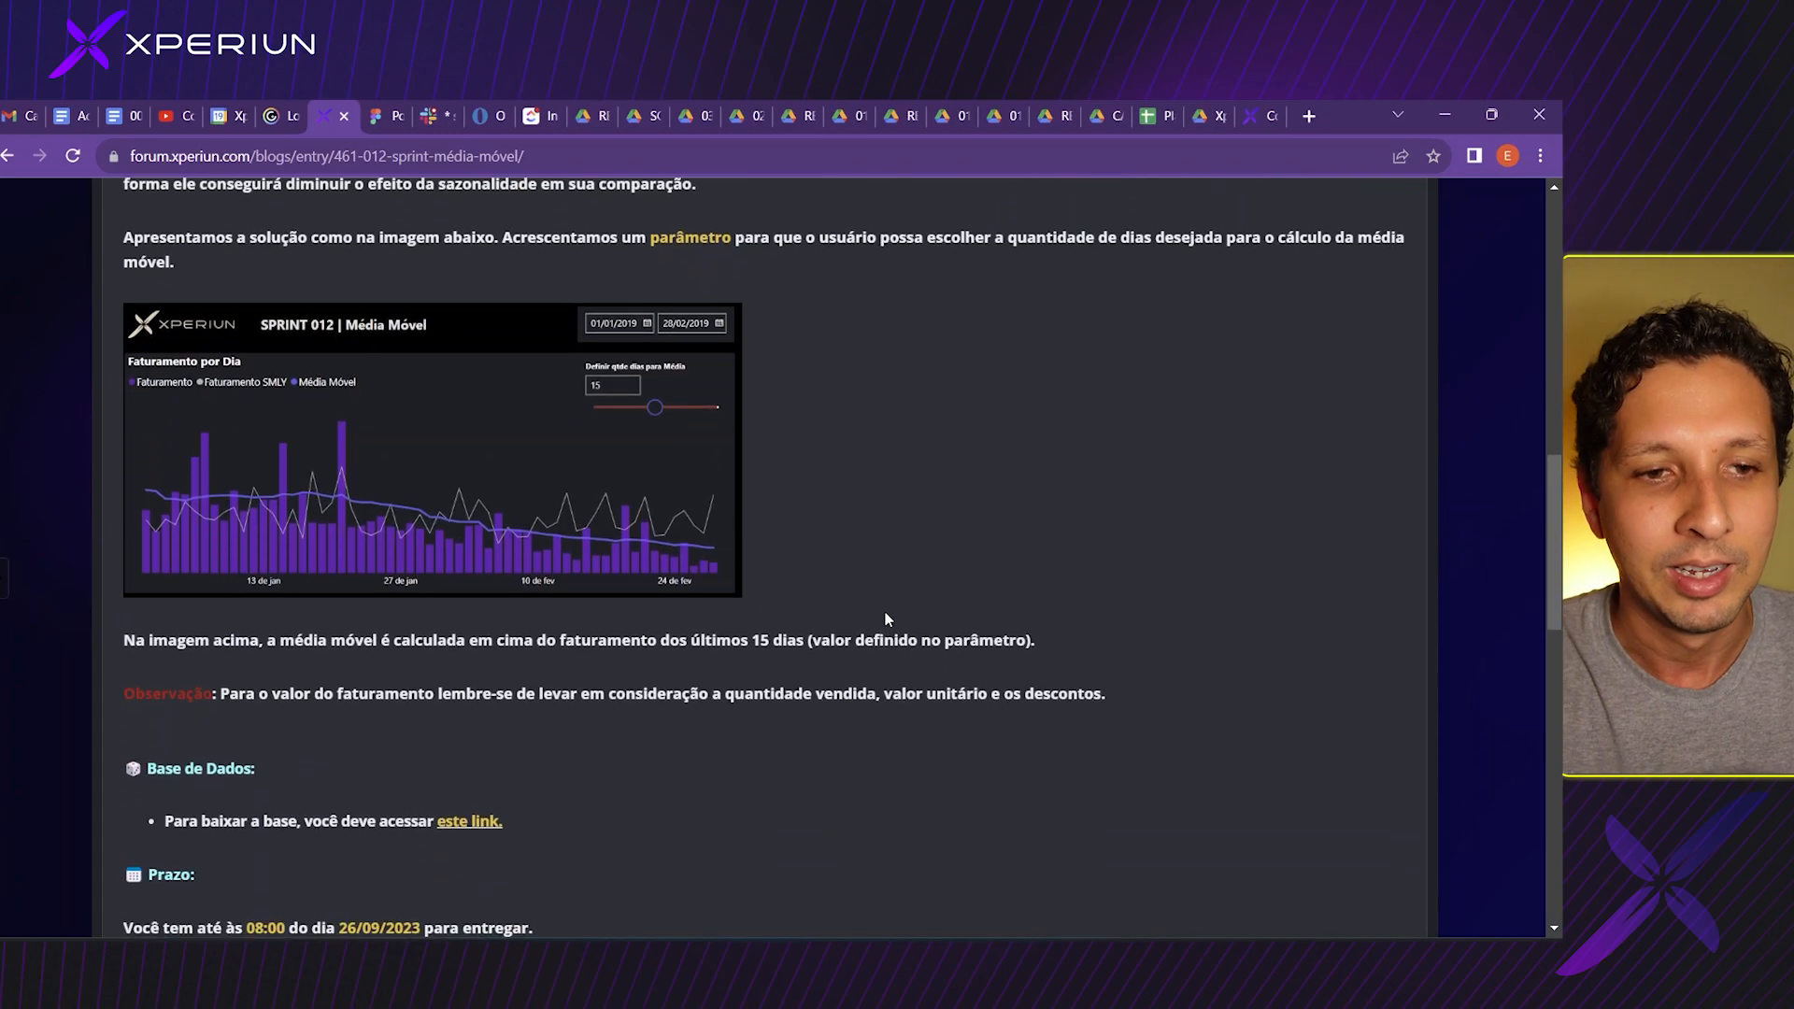
scroll(887, 620, down, 1)
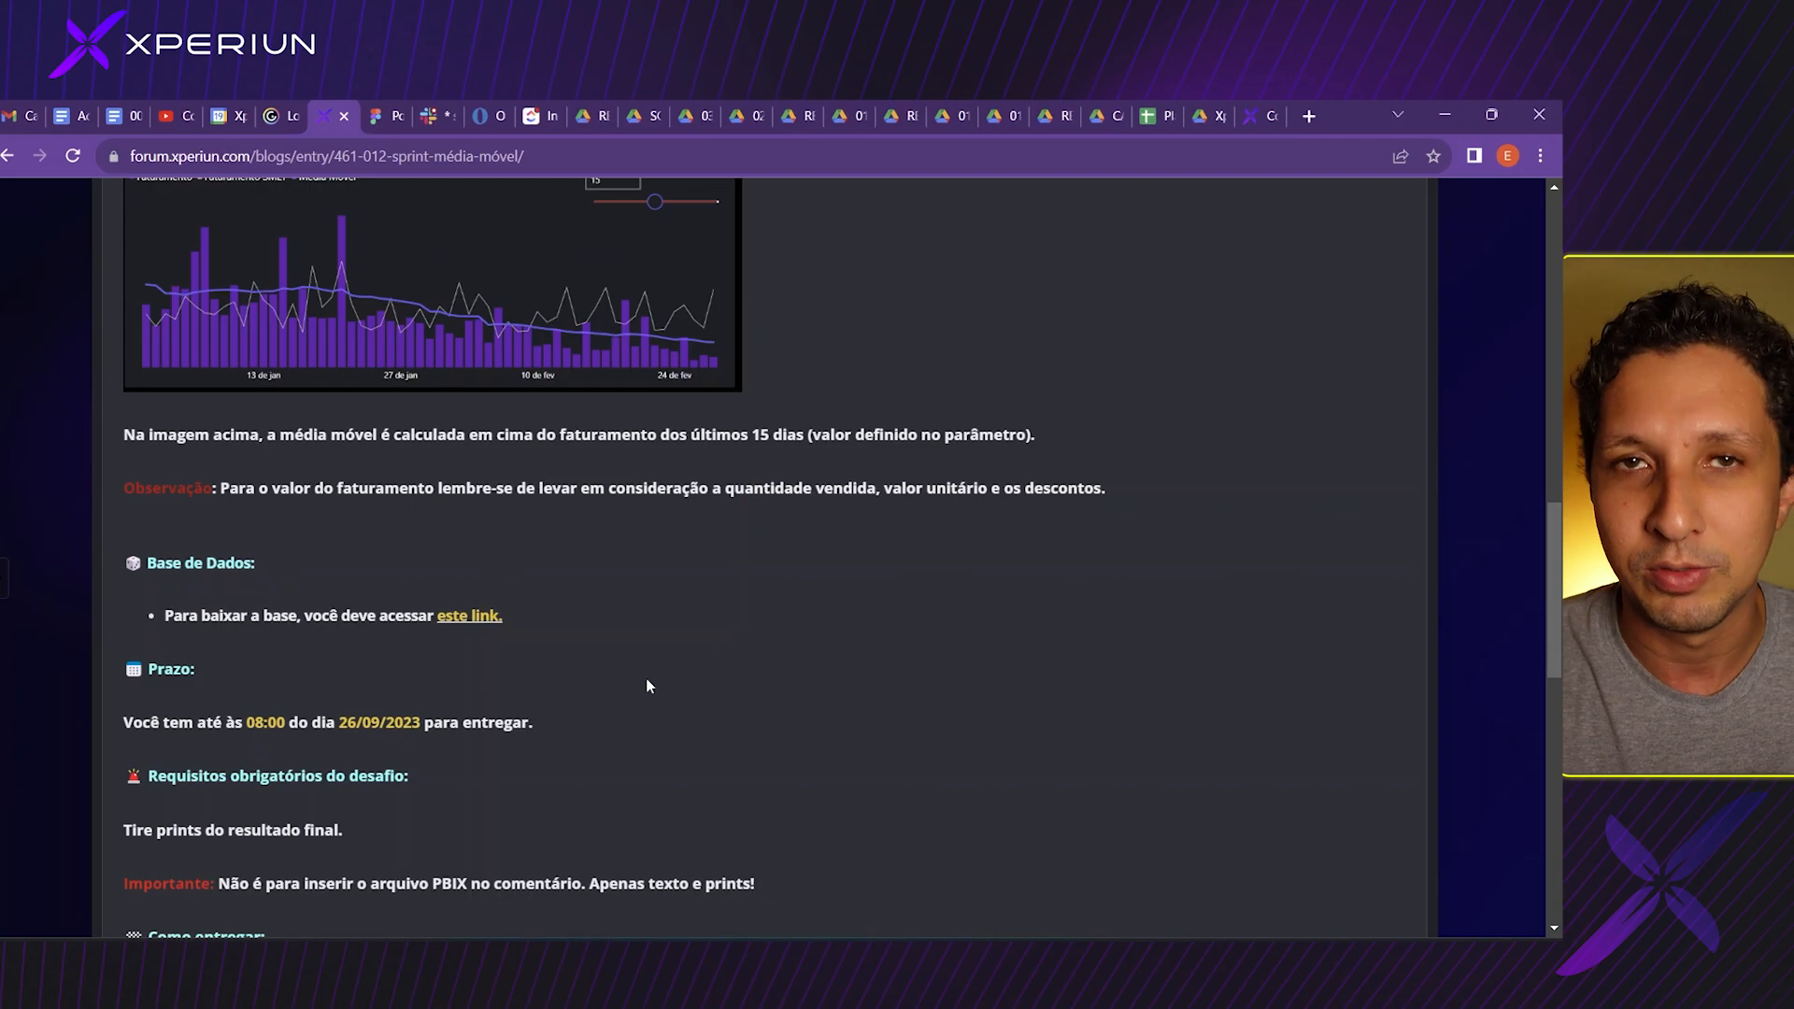
scroll(651, 687, up, 2)
click(509, 505)
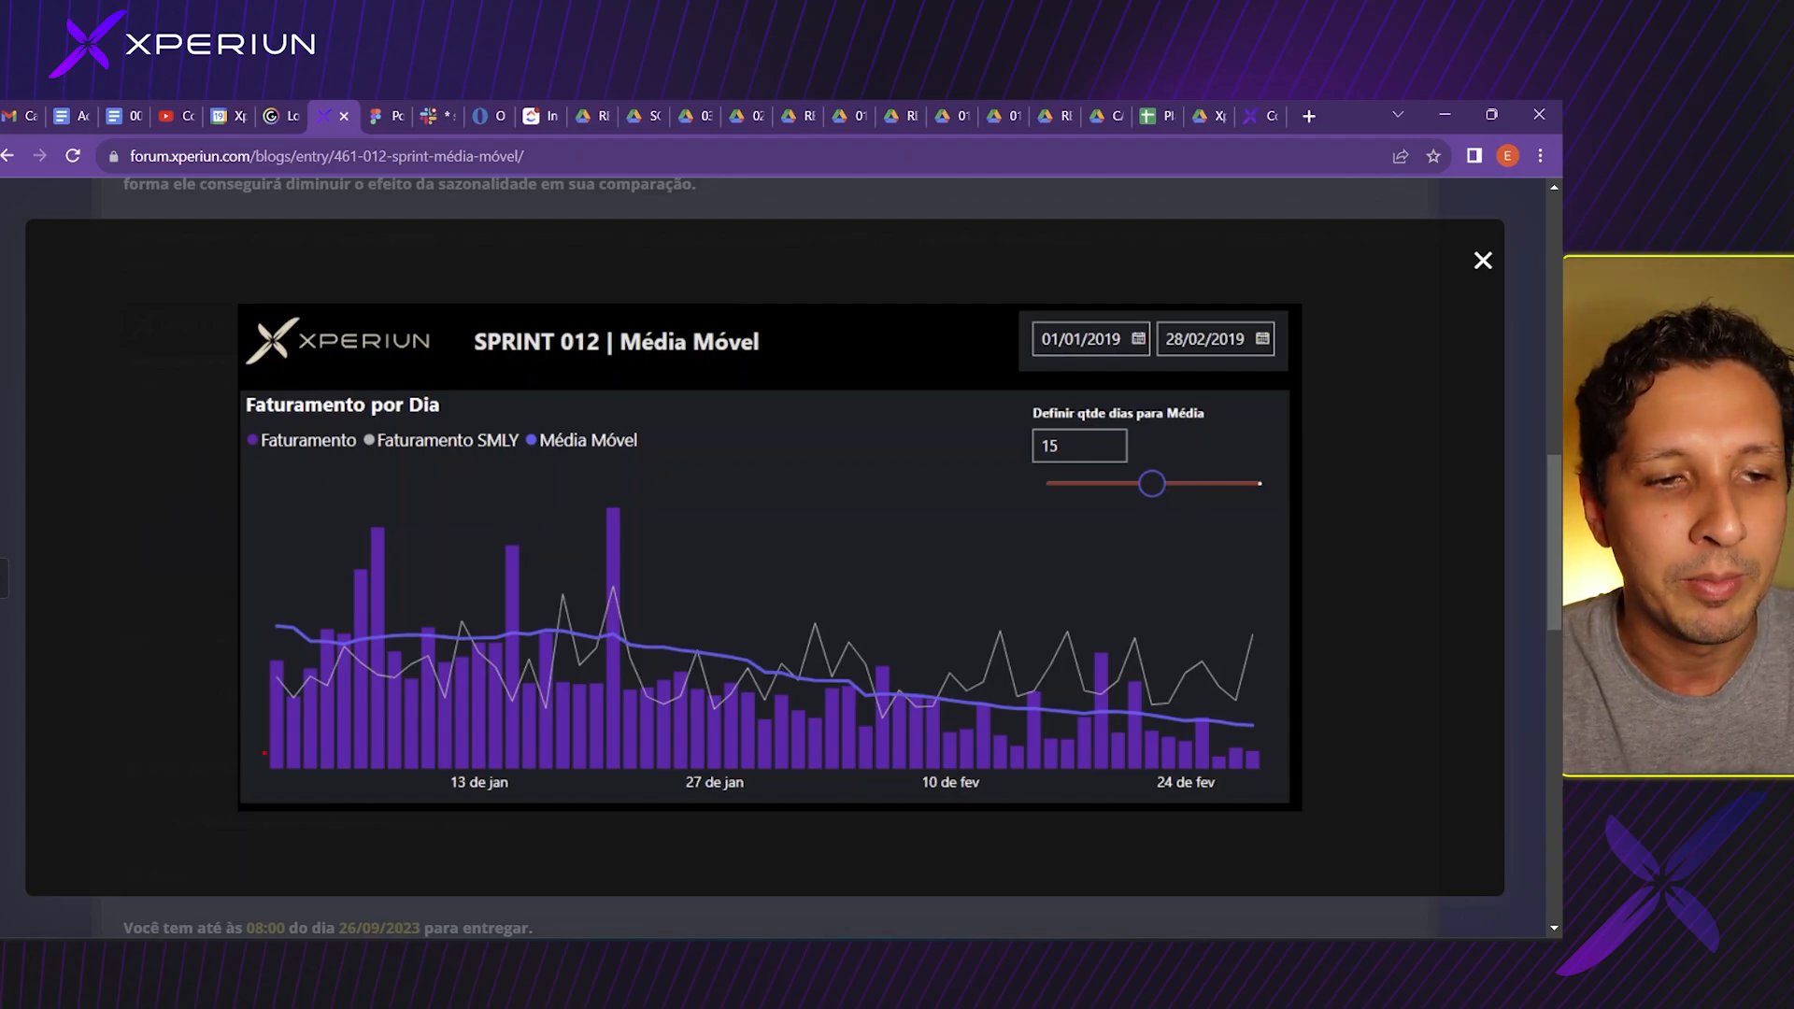
Examine the sample chart's daily revenue columns, moving-average line and day-count parameter, marking them temporarily with on-screen ink.
drag(278, 774, 620, 772)
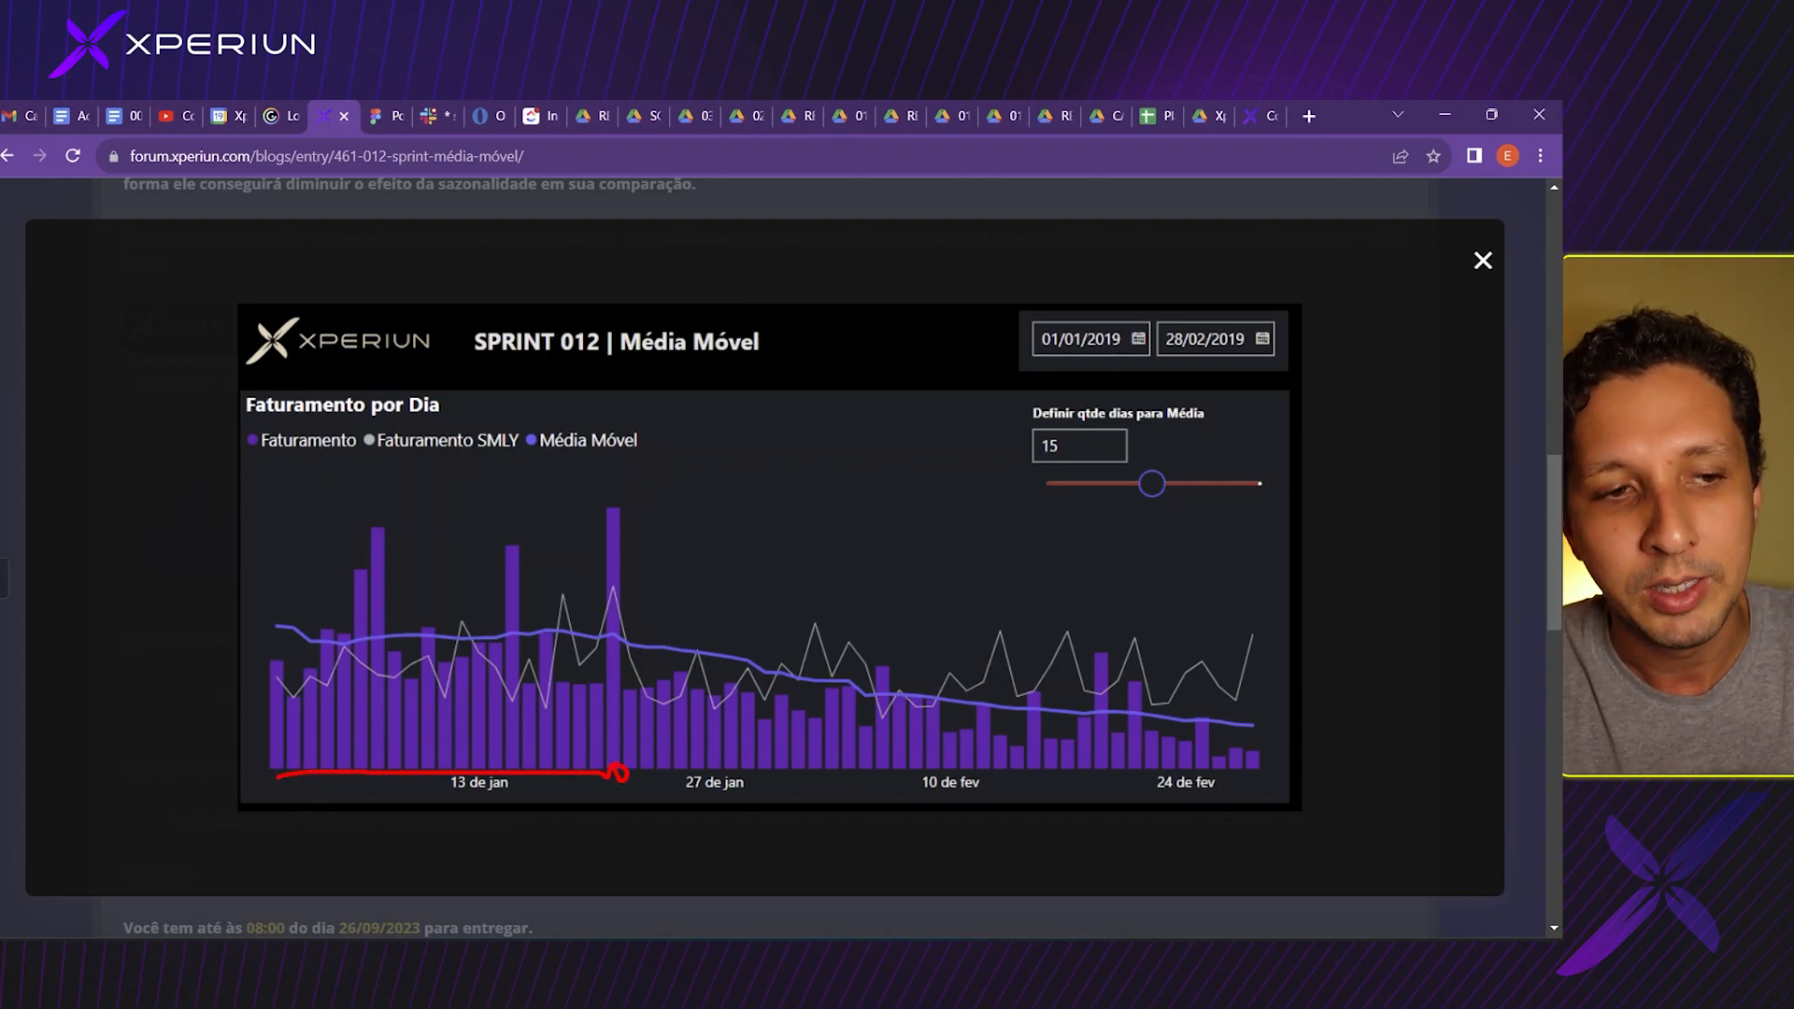
mouse_move(292, 668)
mouse_down()
mouse_move(465, 619)
mouse_move(645, 603)
mouse_move(878, 691)
mouse_move(1012, 654)
mouse_up()
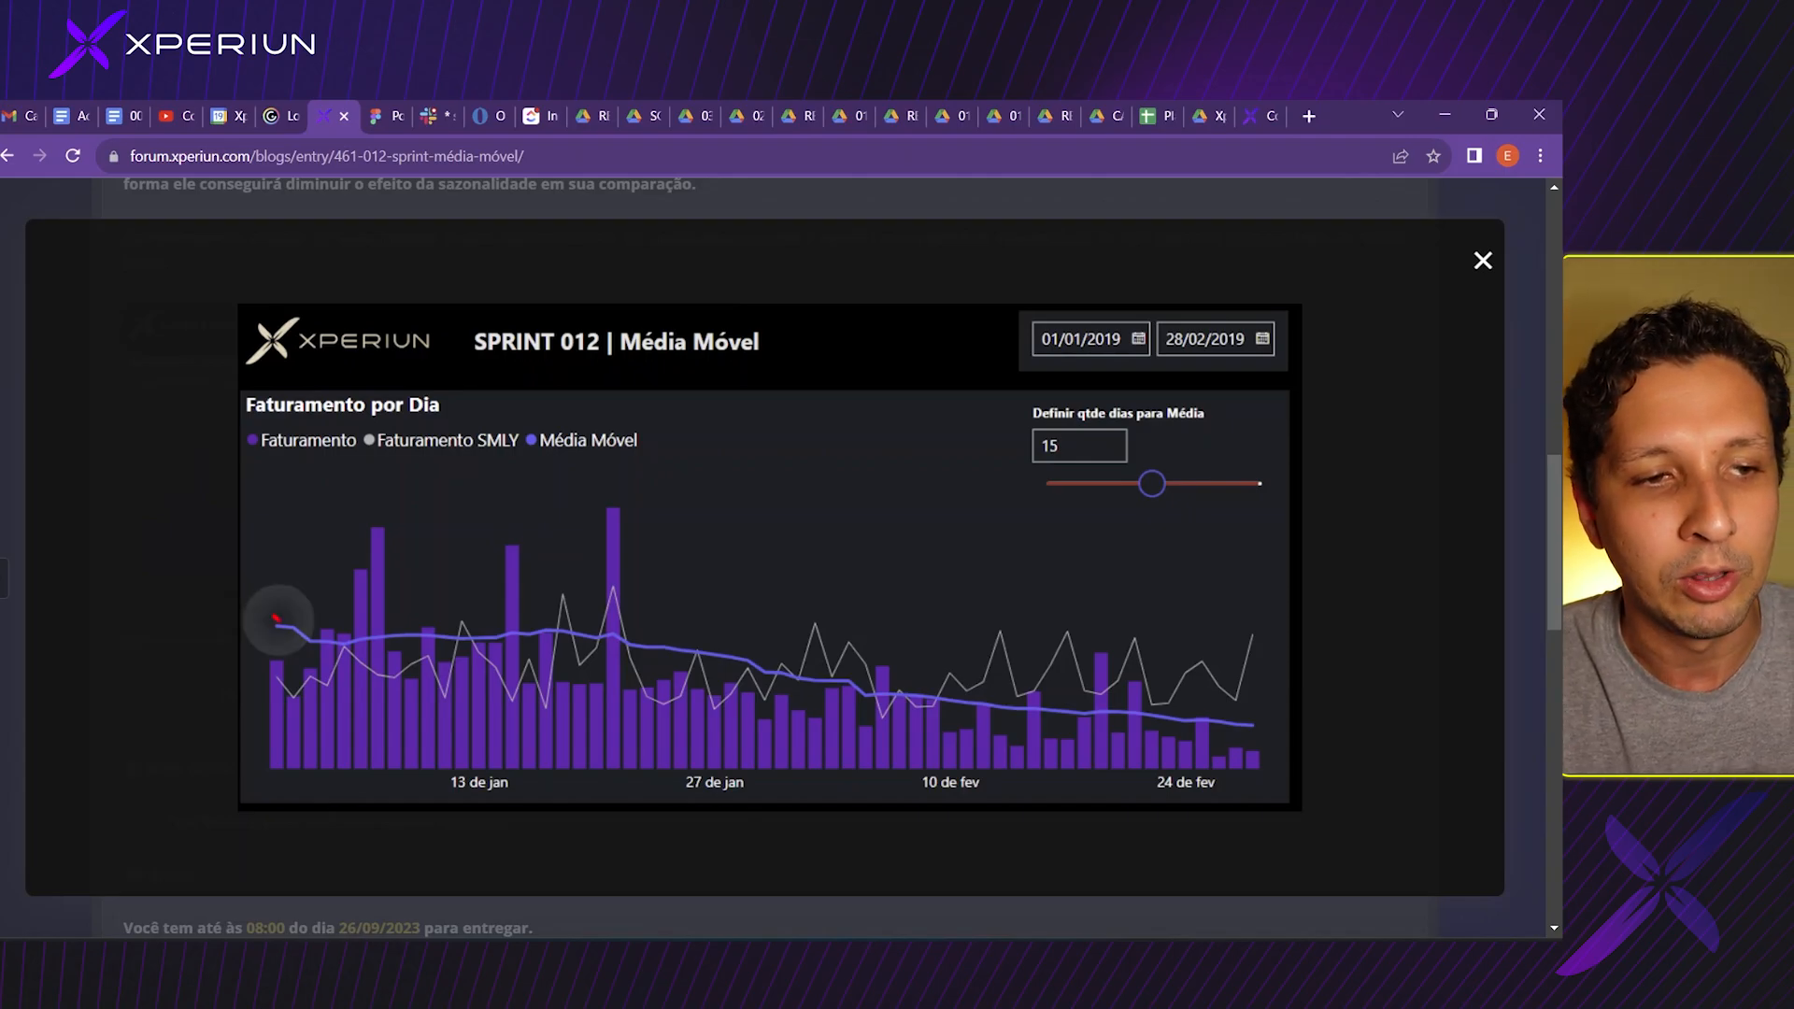
drag(273, 617, 835, 668)
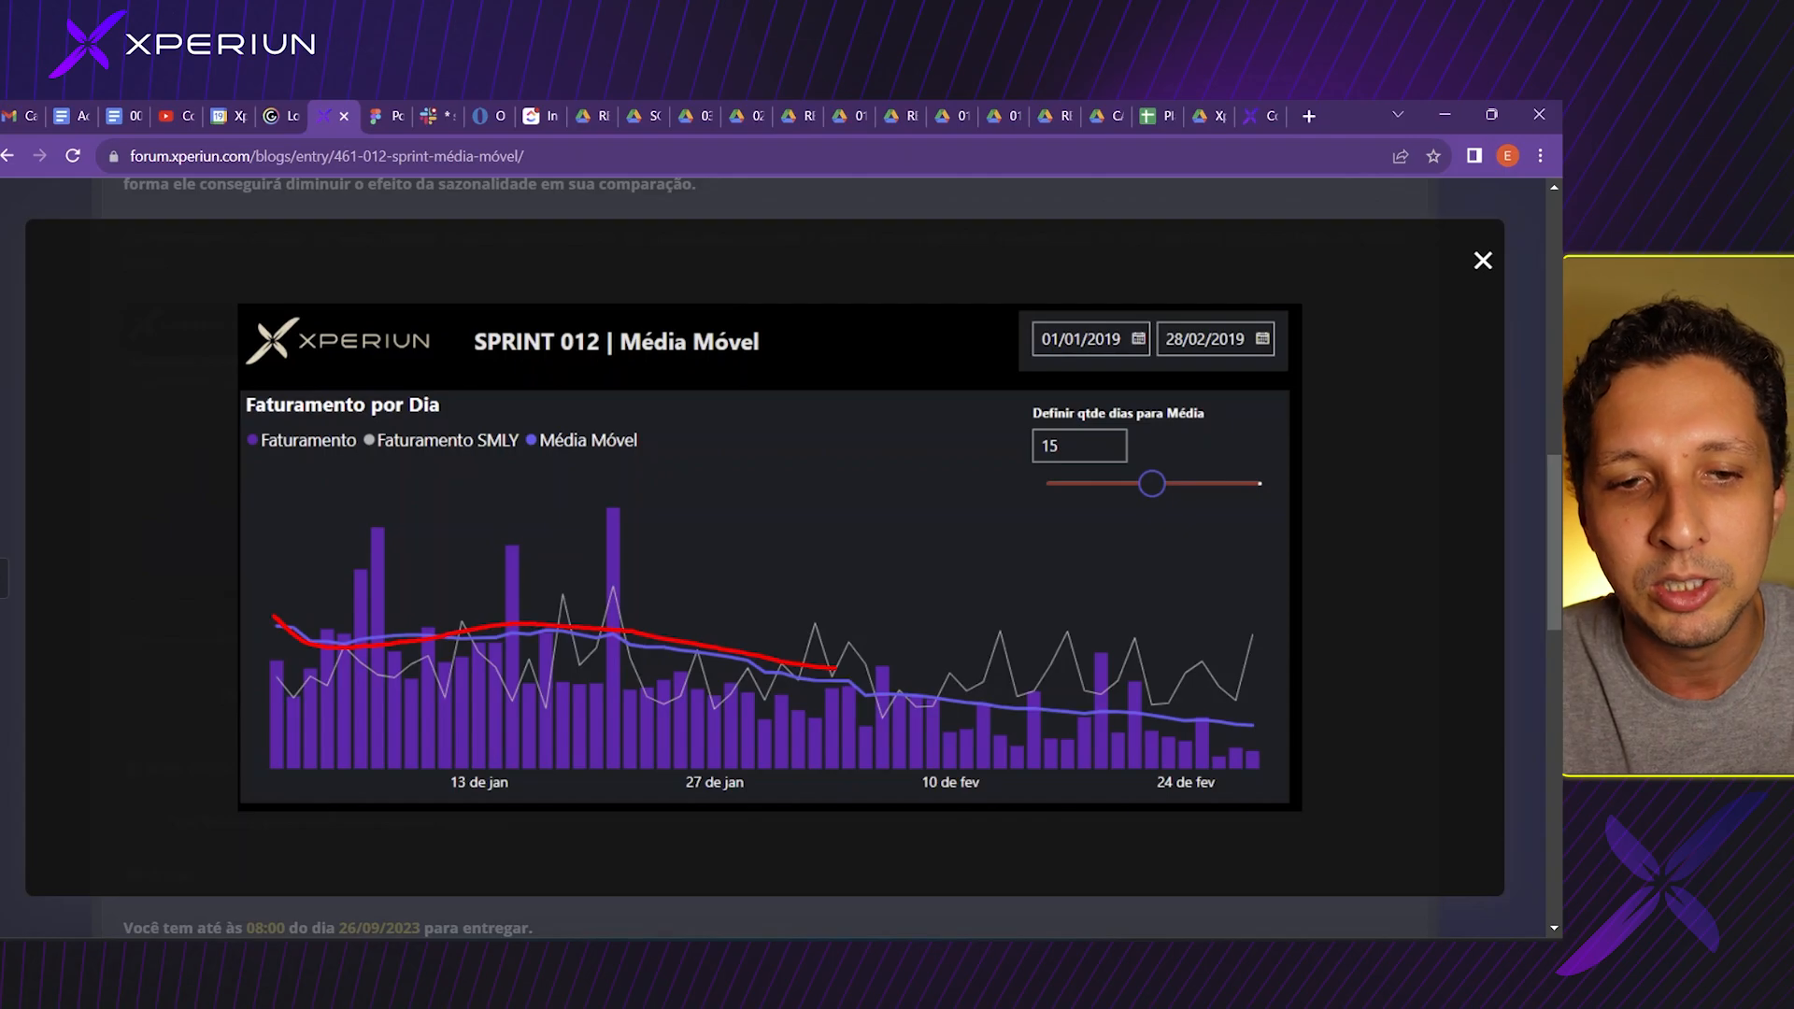
mouse_move(1101, 760)
mouse_down()
mouse_move(1119, 677)
mouse_move(1114, 778)
mouse_up()
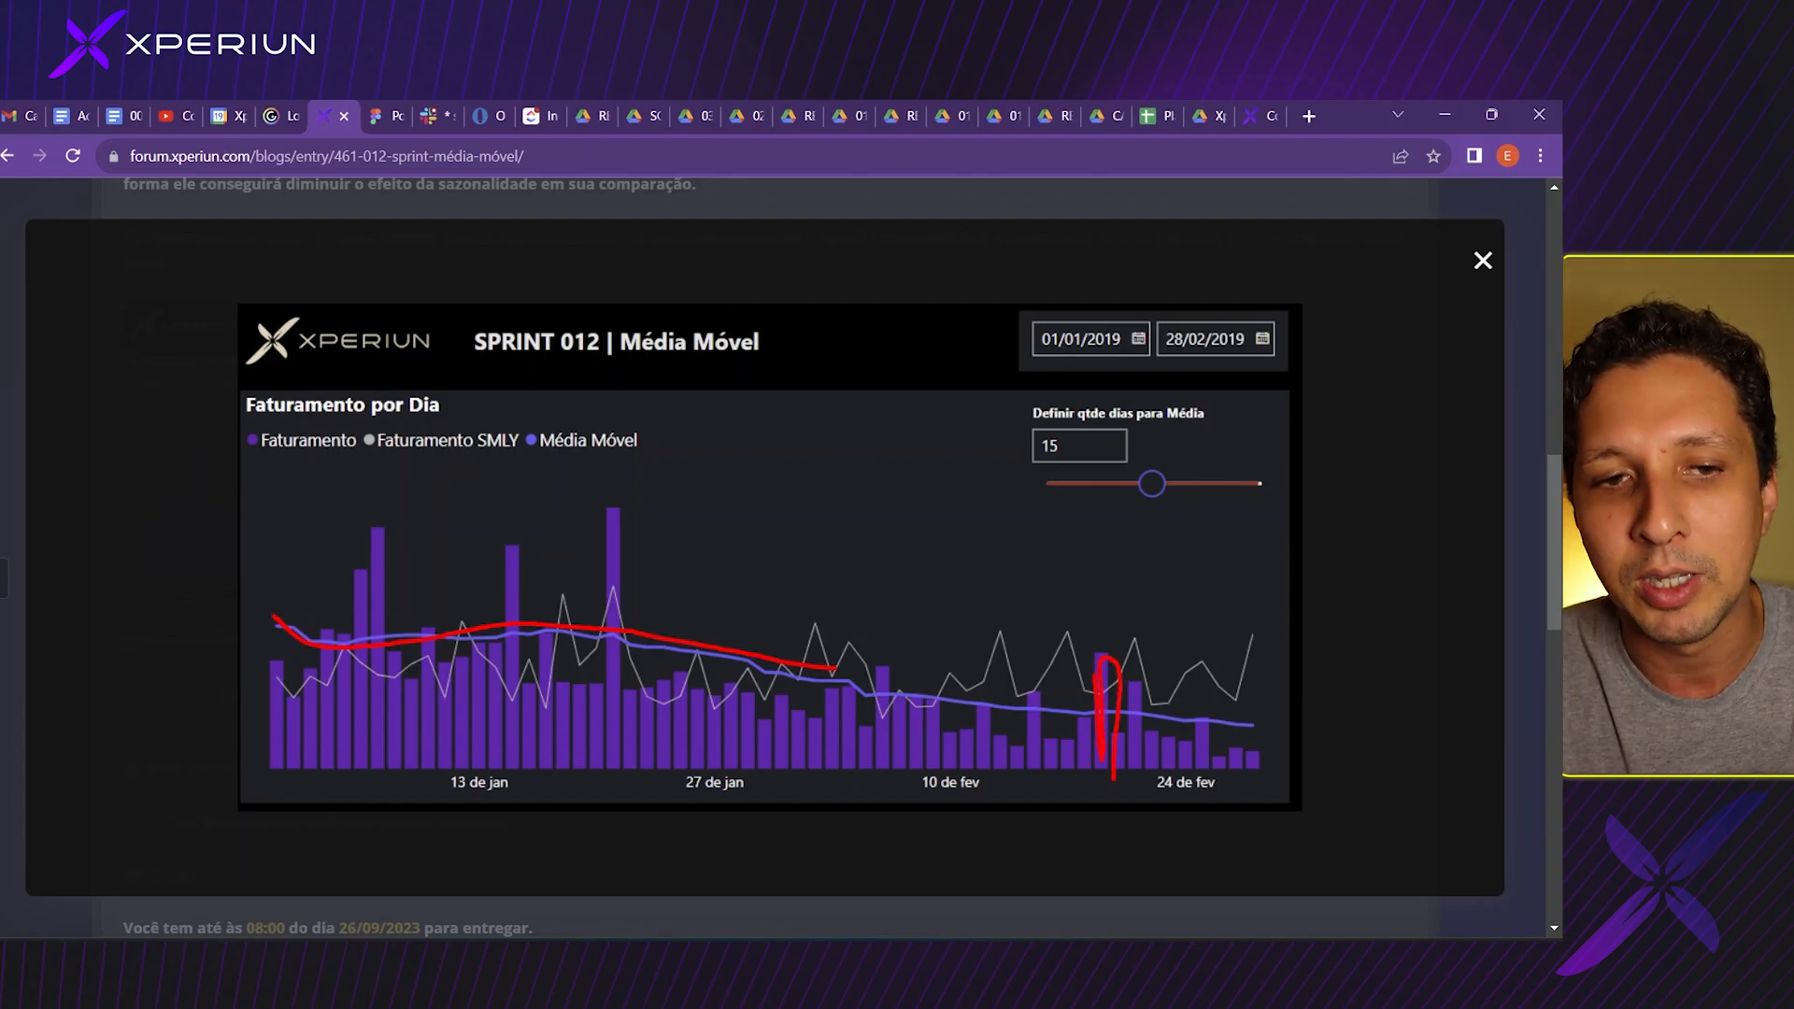
mouse_move(1065, 438)
mouse_down()
mouse_move(1015, 460)
mouse_move(1054, 478)
mouse_up()
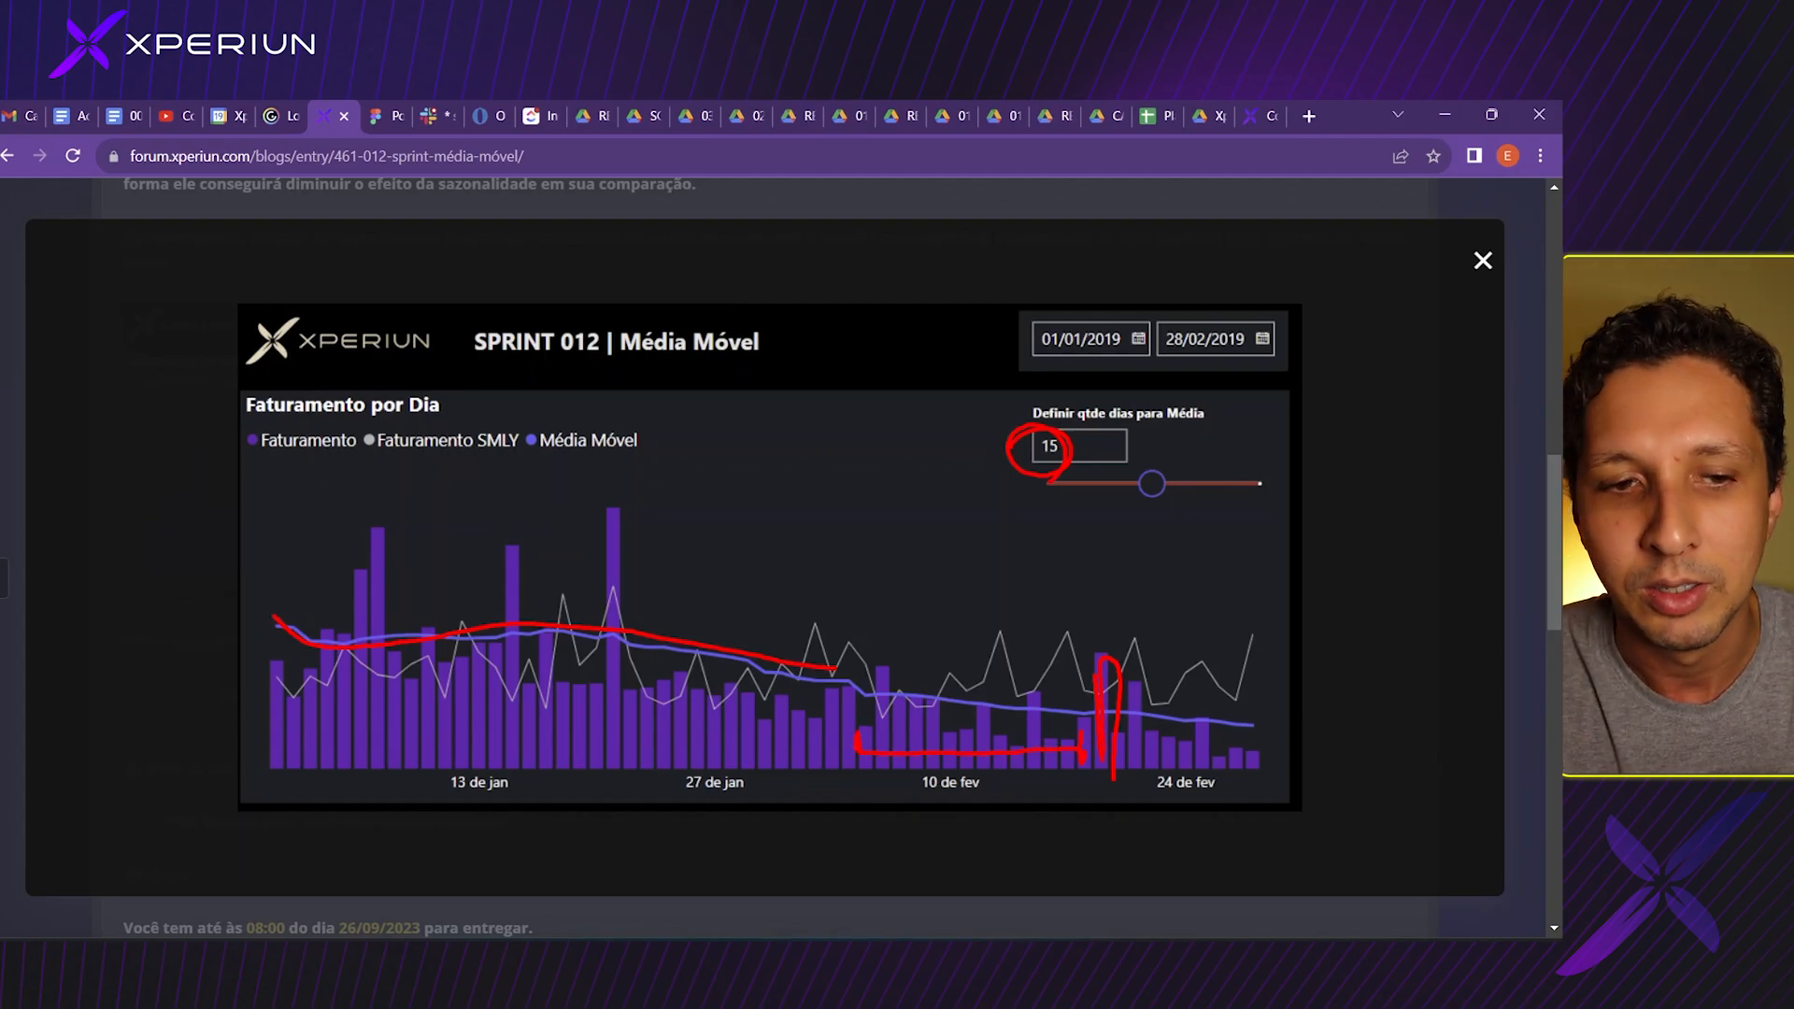
mouse_move(860, 696)
mouse_down()
mouse_move(892, 739)
mouse_move(1076, 751)
mouse_up()
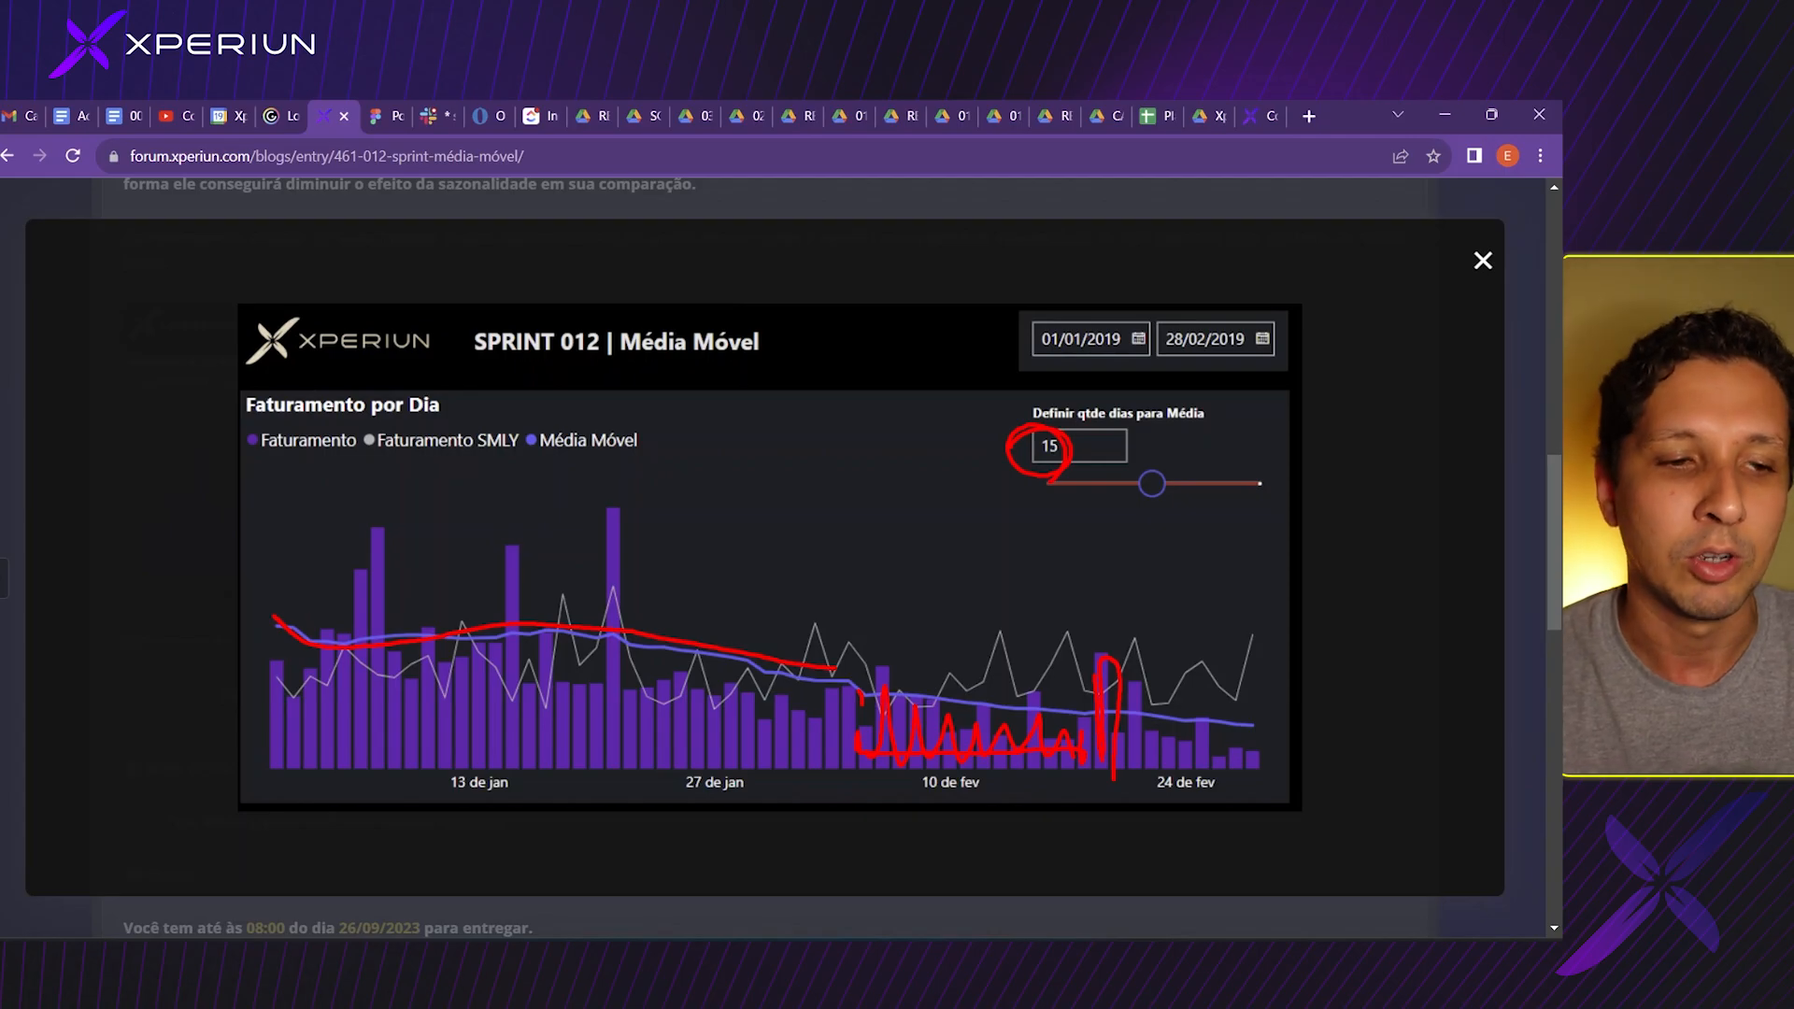
key(Escape)
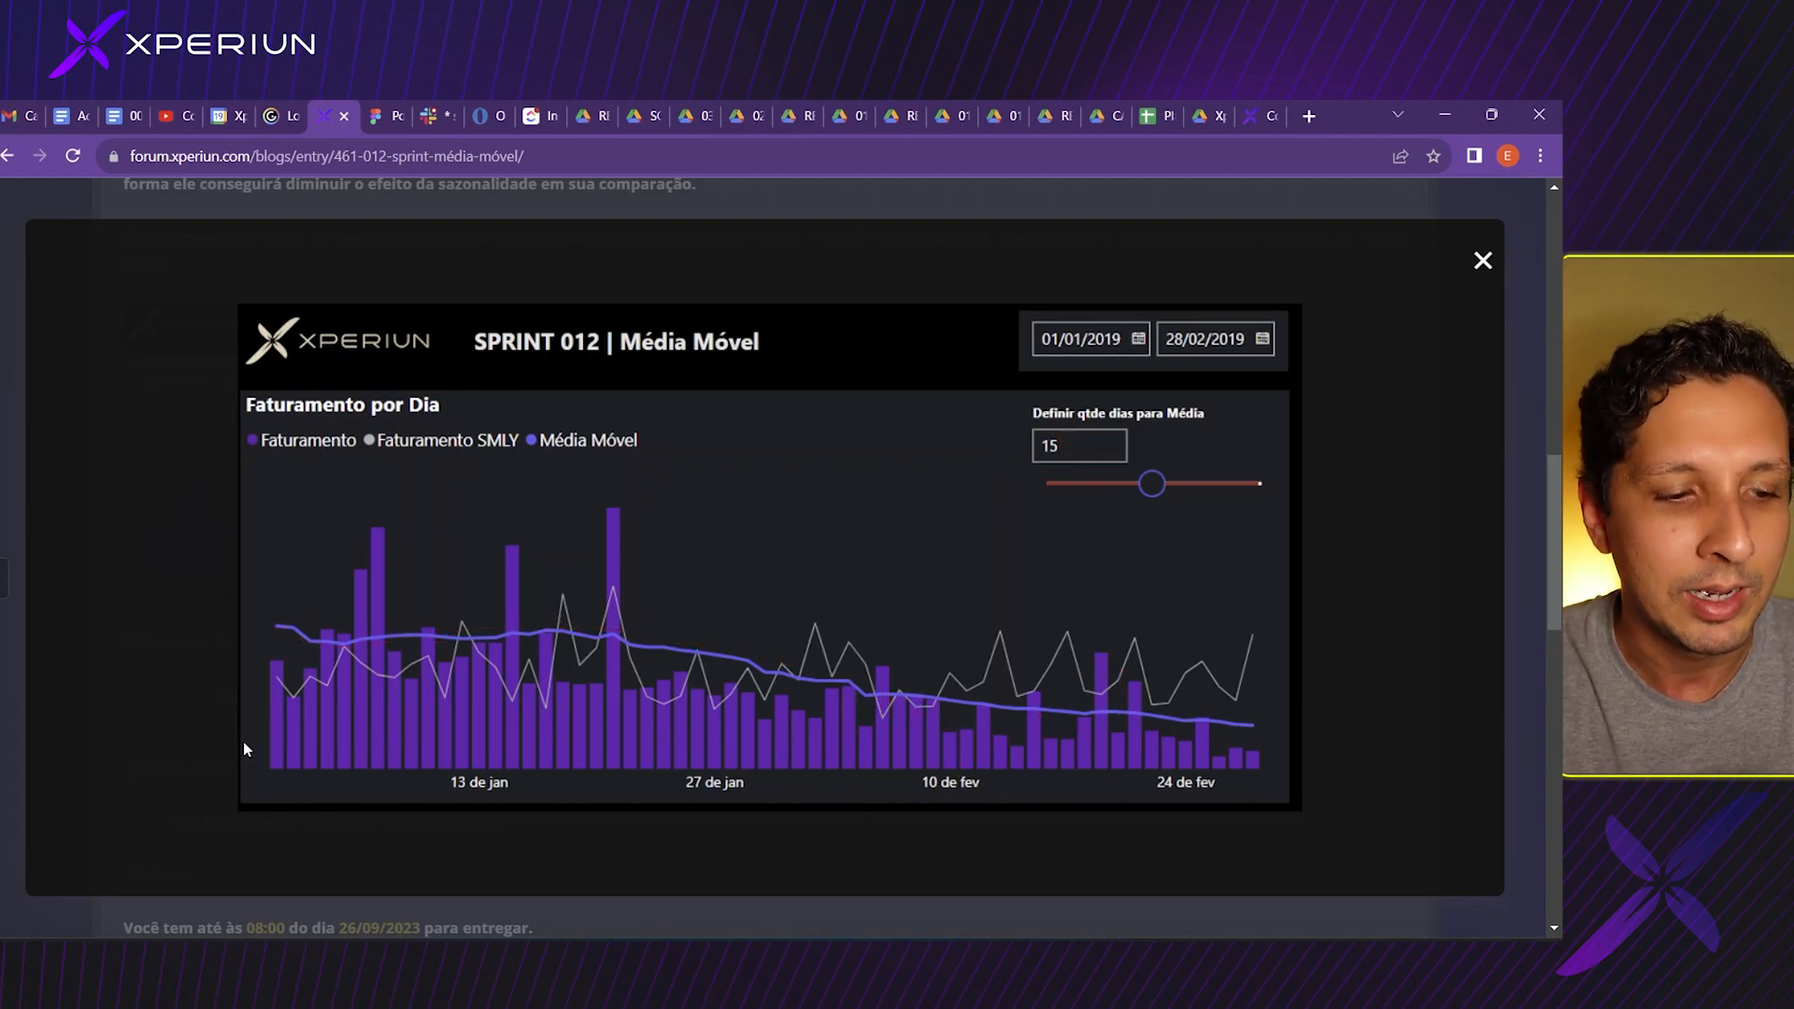
key(ctrl+2)
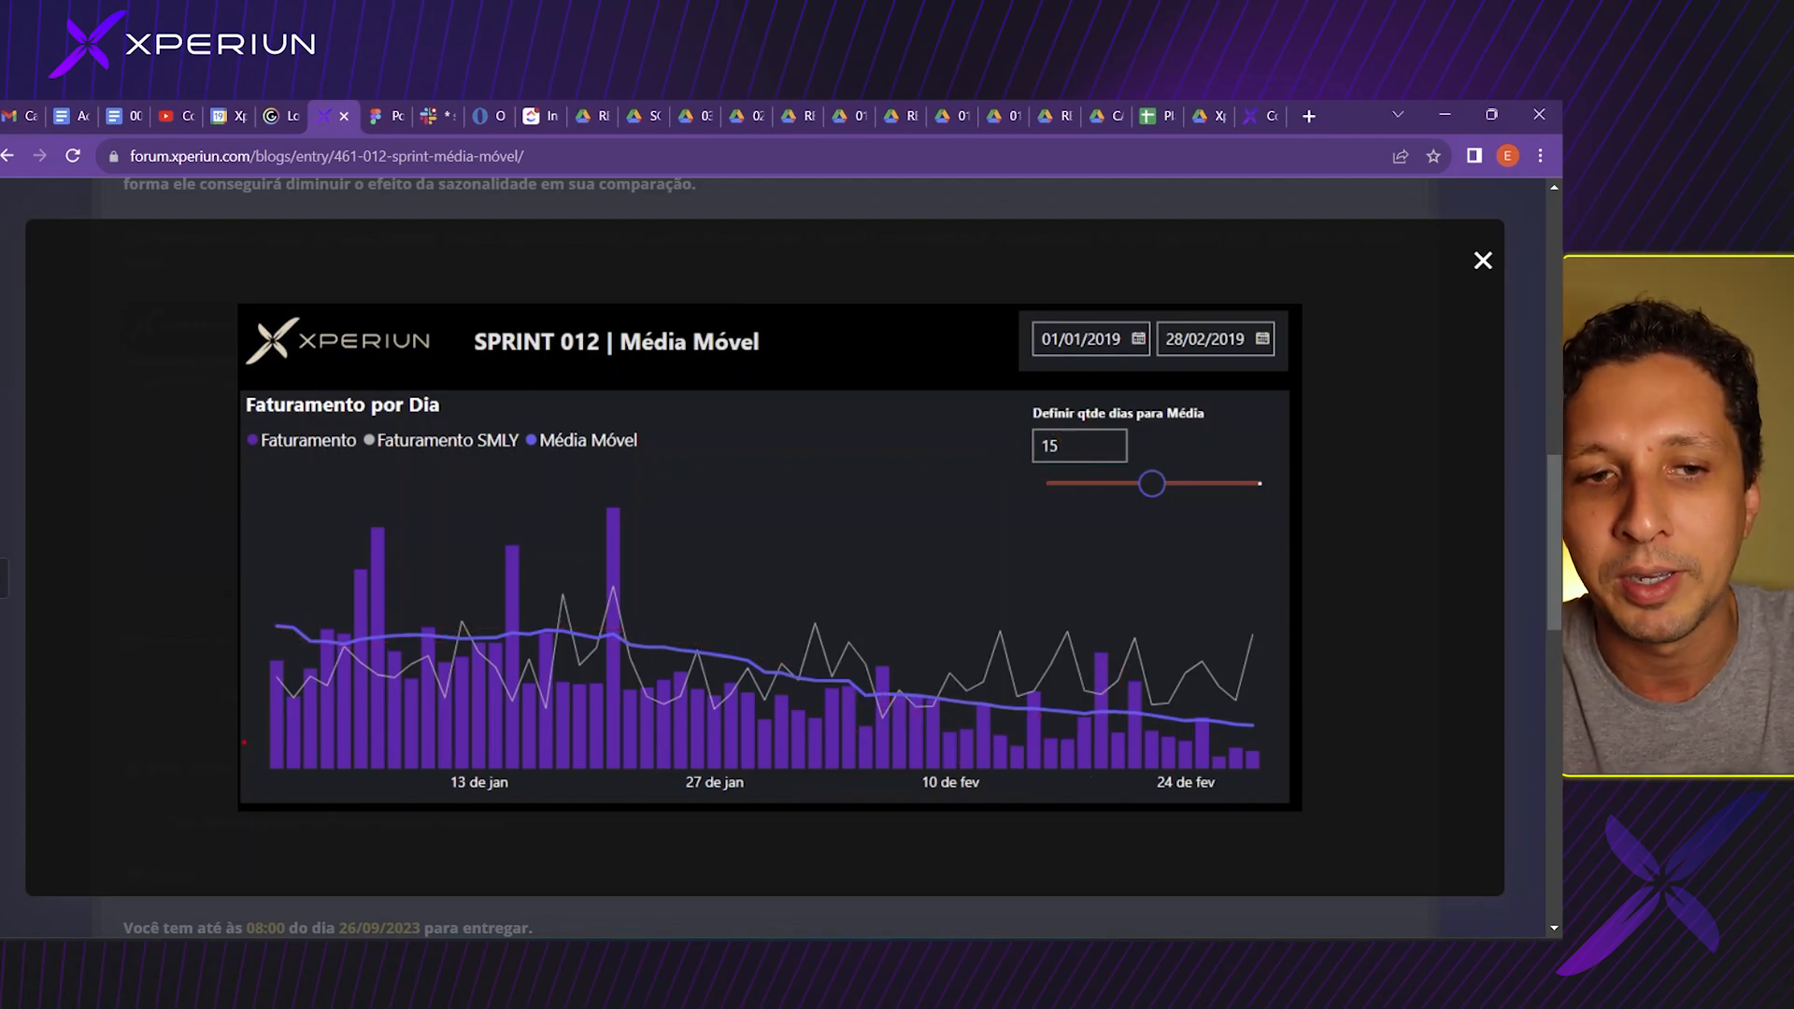
drag(1032, 414, 1030, 458)
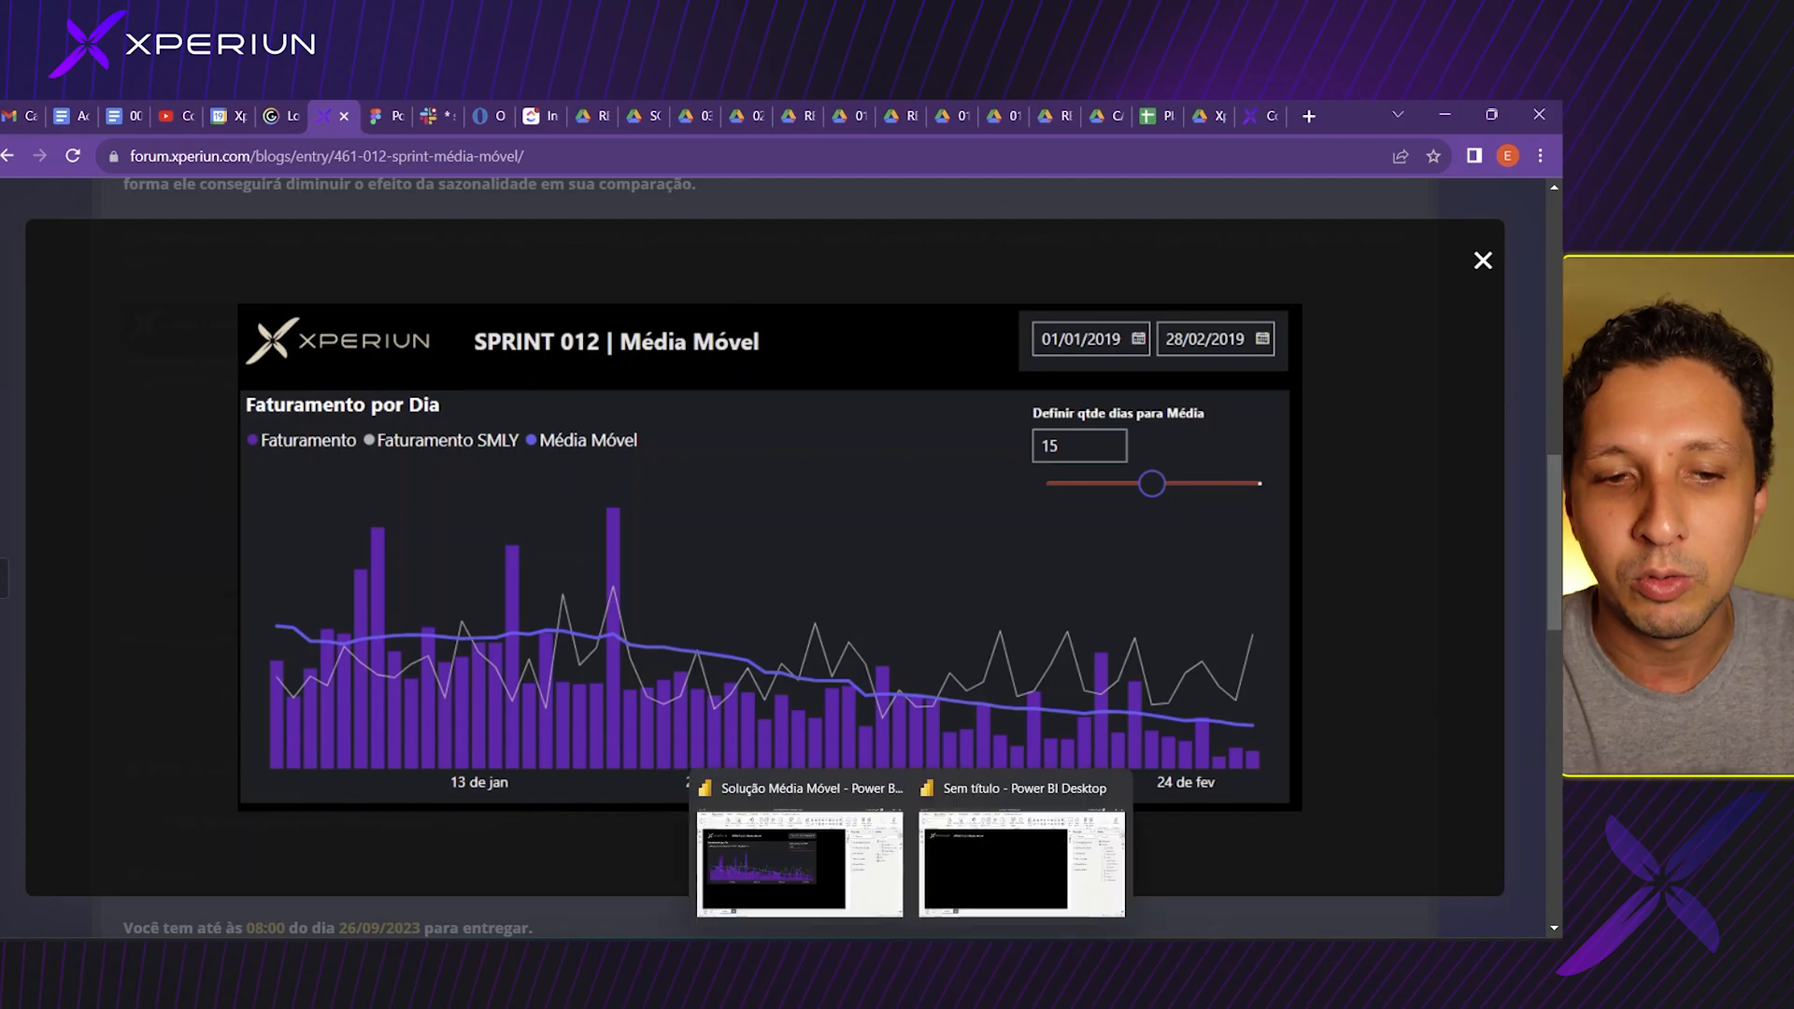
Switch to the untitled Power BI Desktop report and display the fVendas table's data.
click(966, 889)
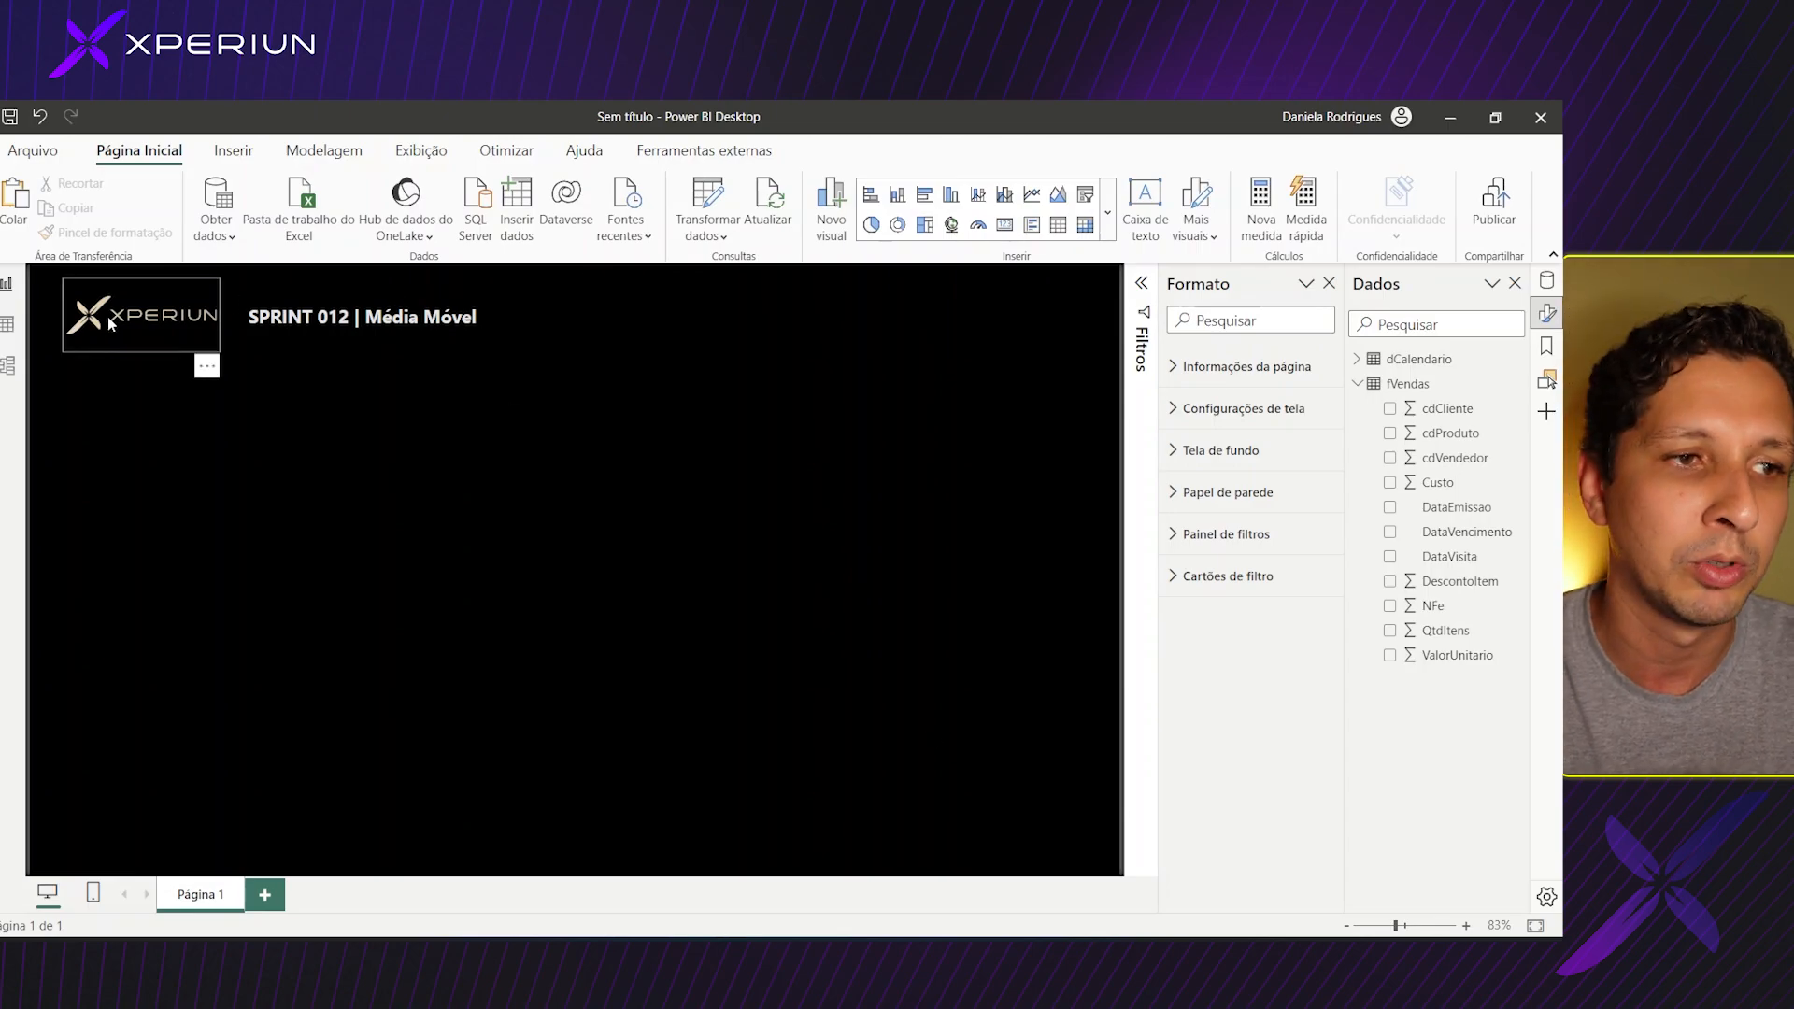
click(8, 327)
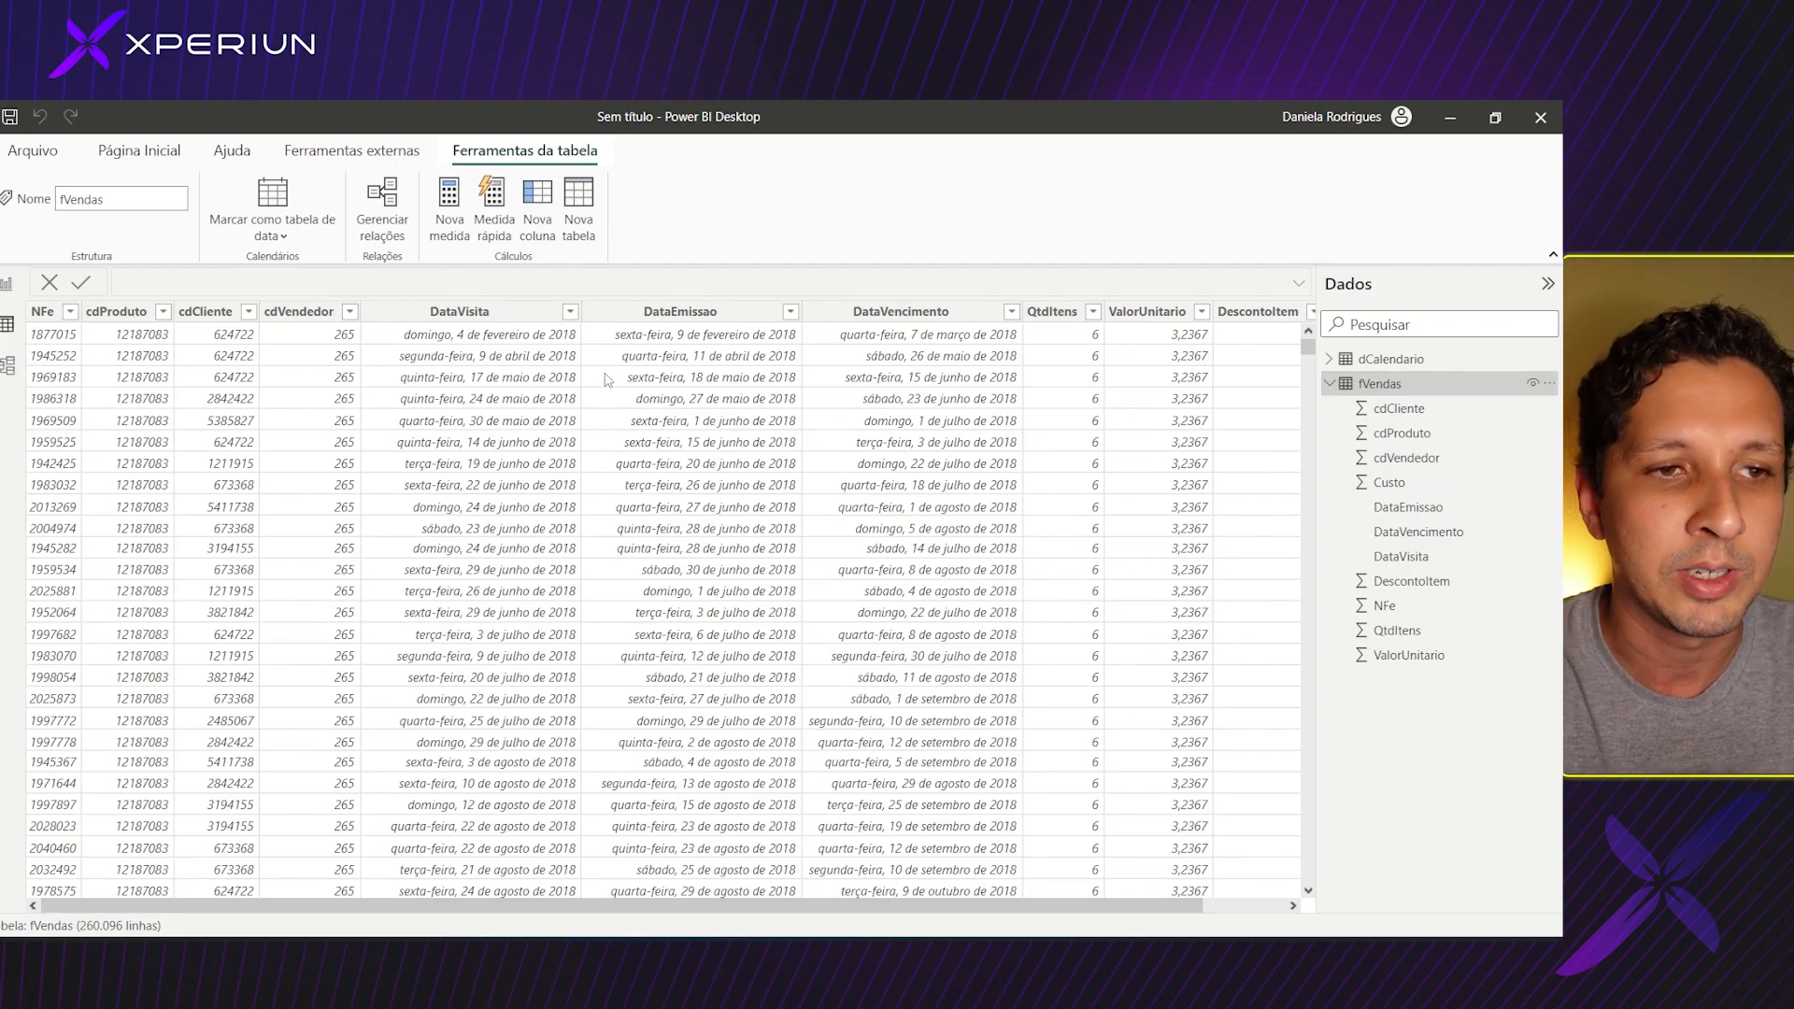
click(422, 336)
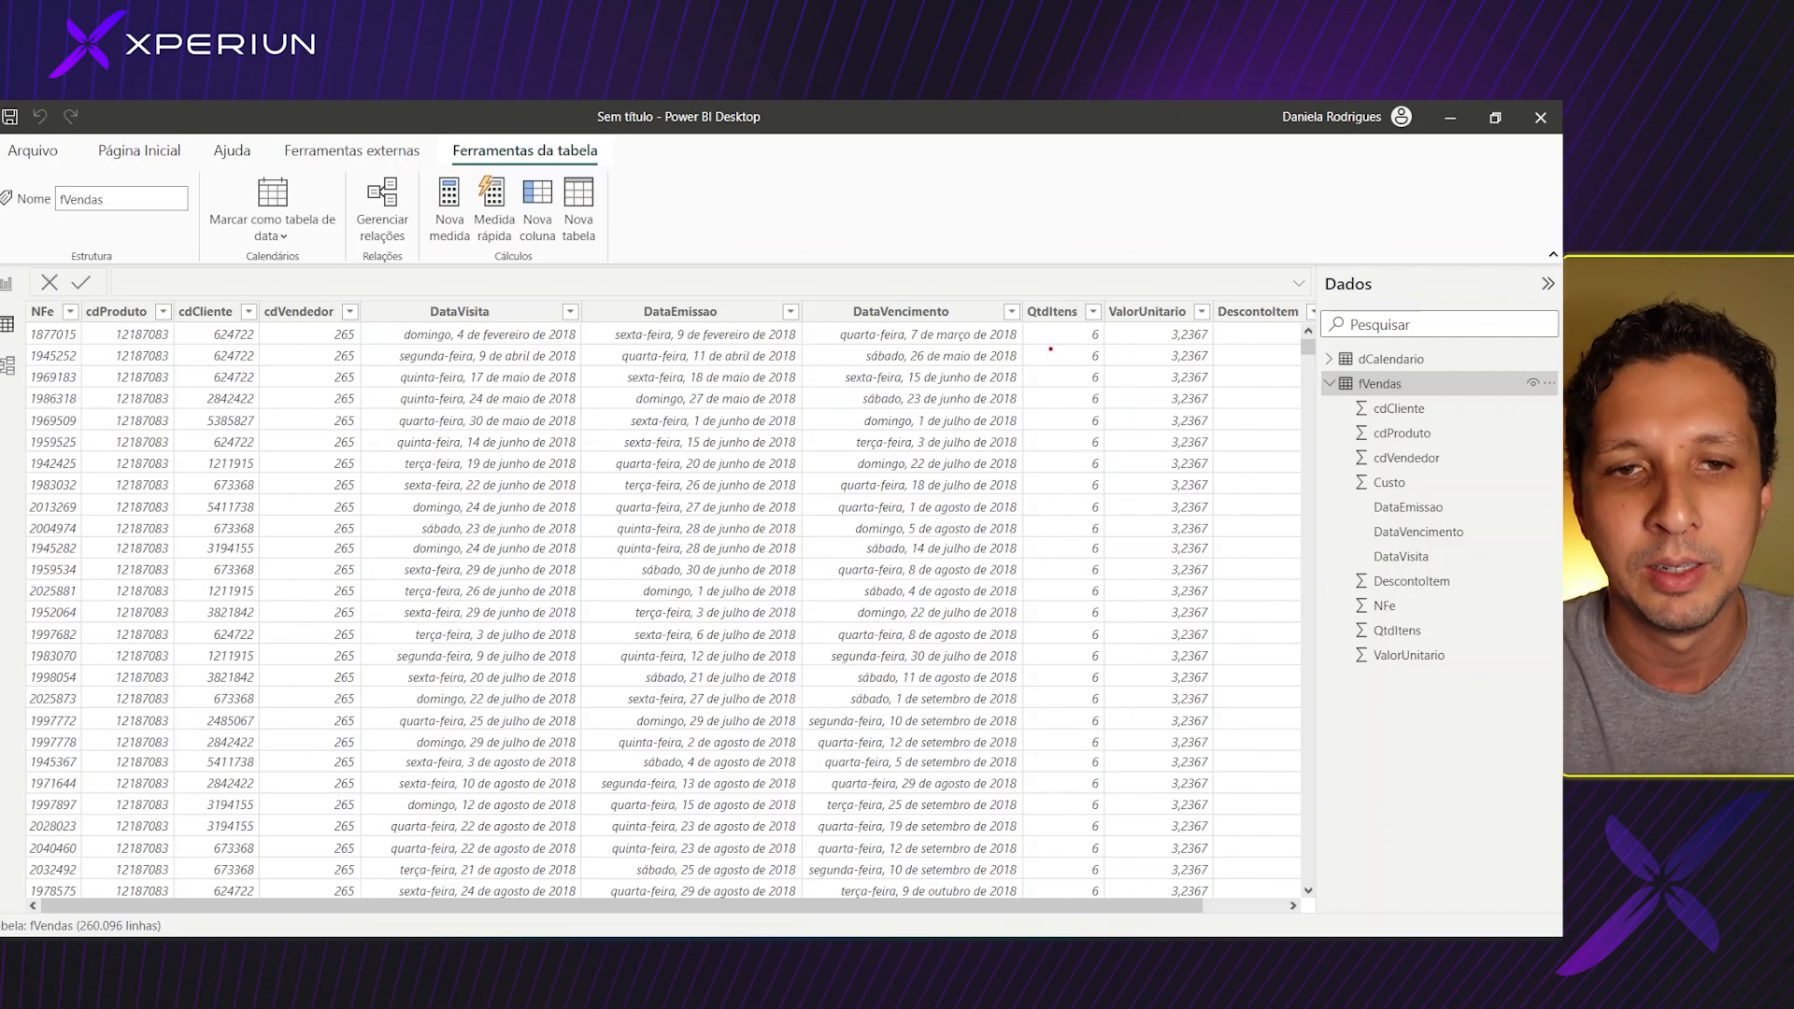
Examine the QtdItens, ValorUnitario and DescontoItem columns of fVendas for the SUMX revenue calculation, marking them temporarily with on-screen ink.
mouse_move(1048, 235)
mouse_down()
mouse_move(1050, 294)
mouse_move(1062, 286)
mouse_up()
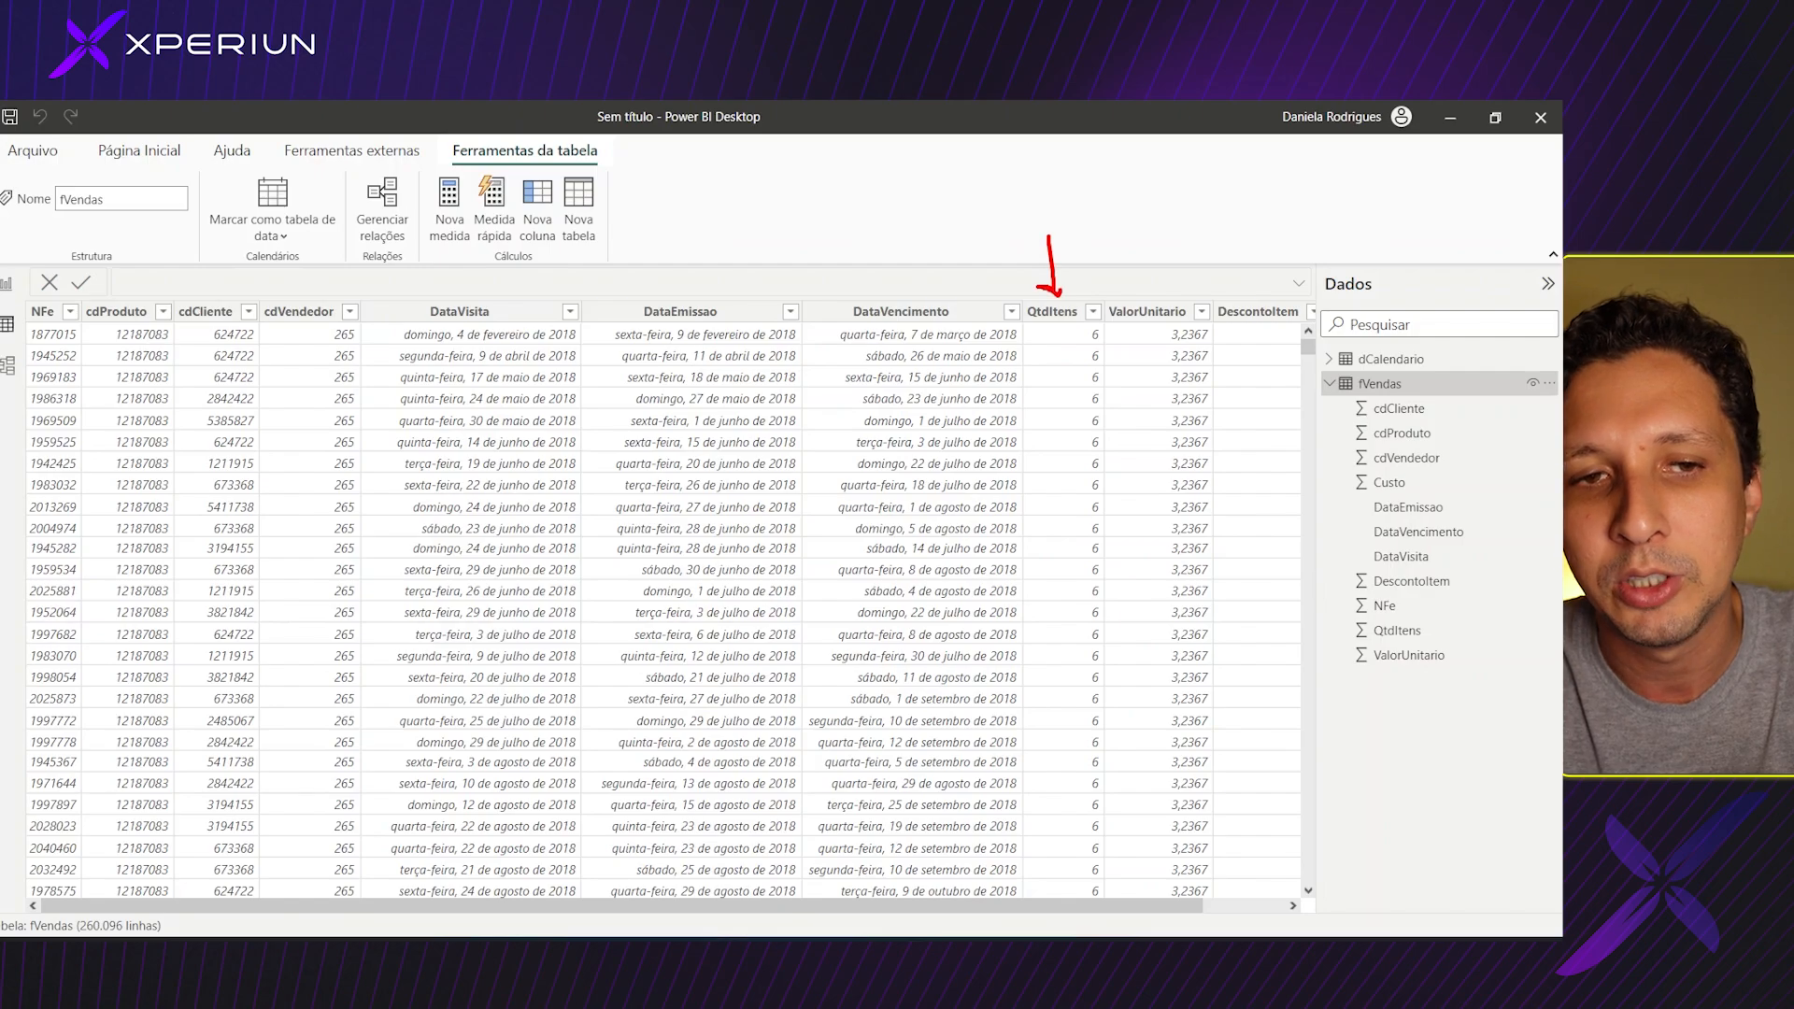
drag(1141, 234, 1138, 299)
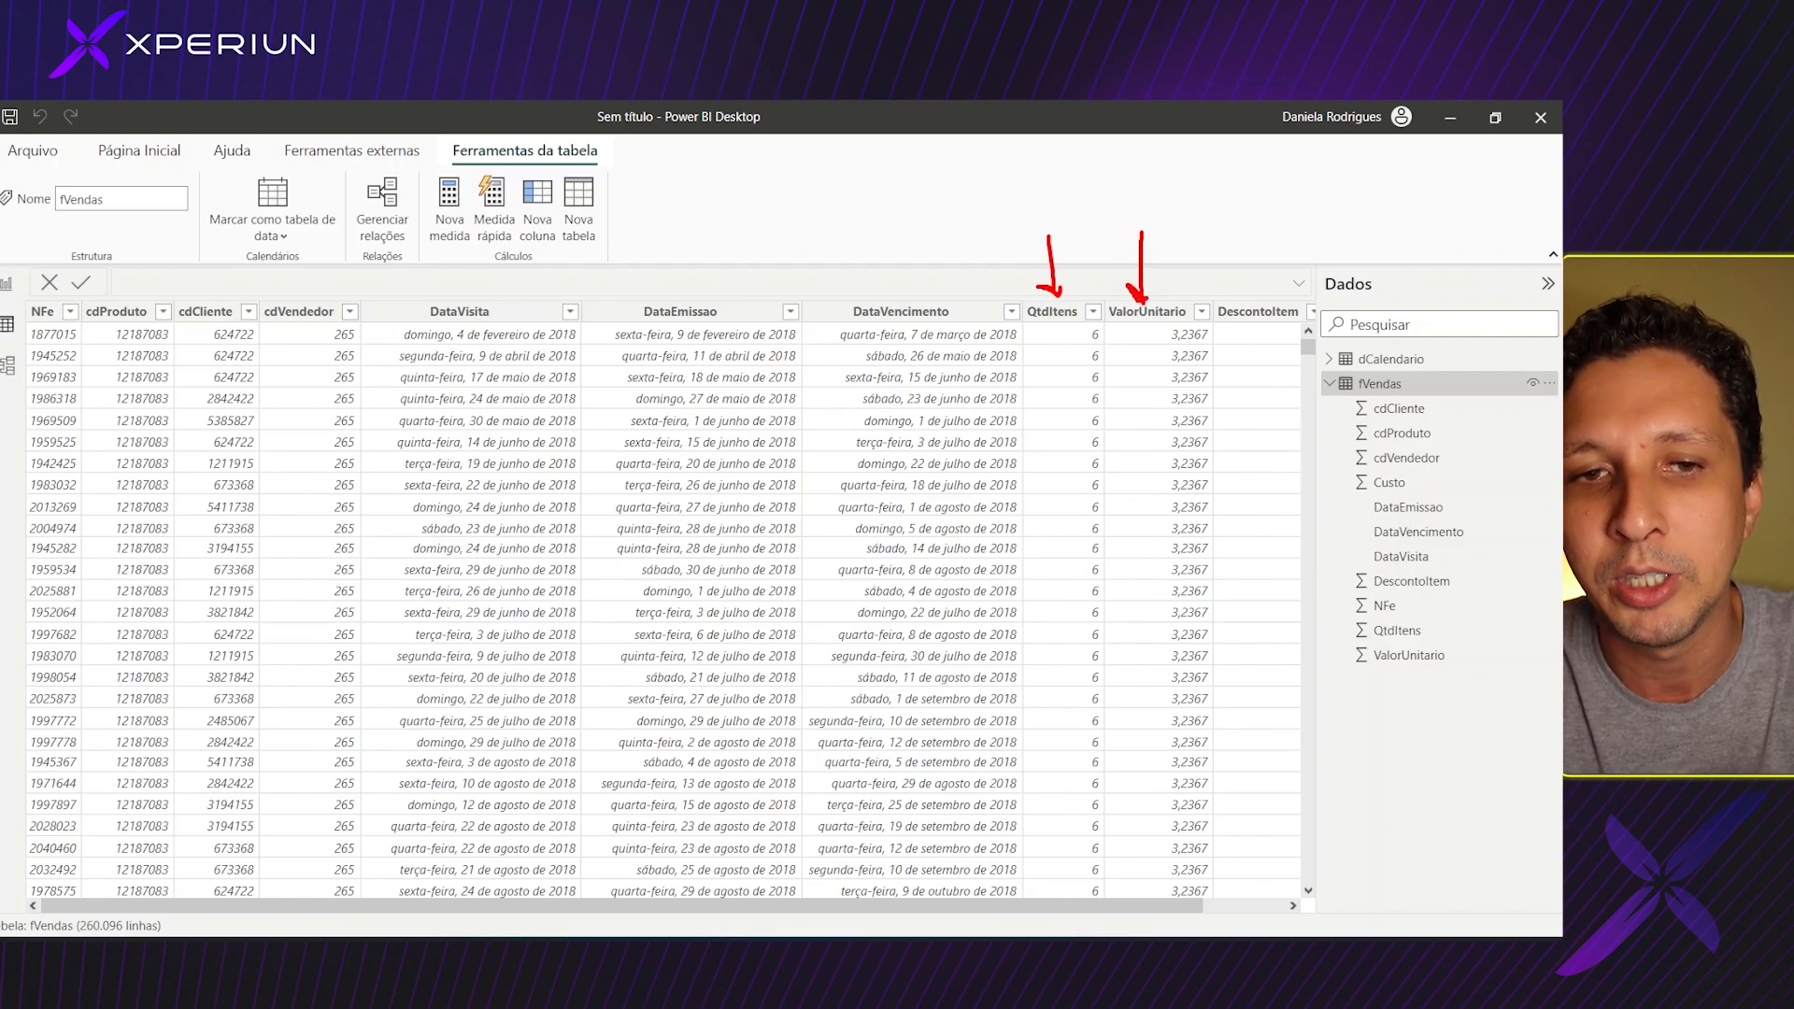
mouse_move(1254, 238)
mouse_down()
mouse_move(1257, 292)
mouse_move(1272, 279)
mouse_up()
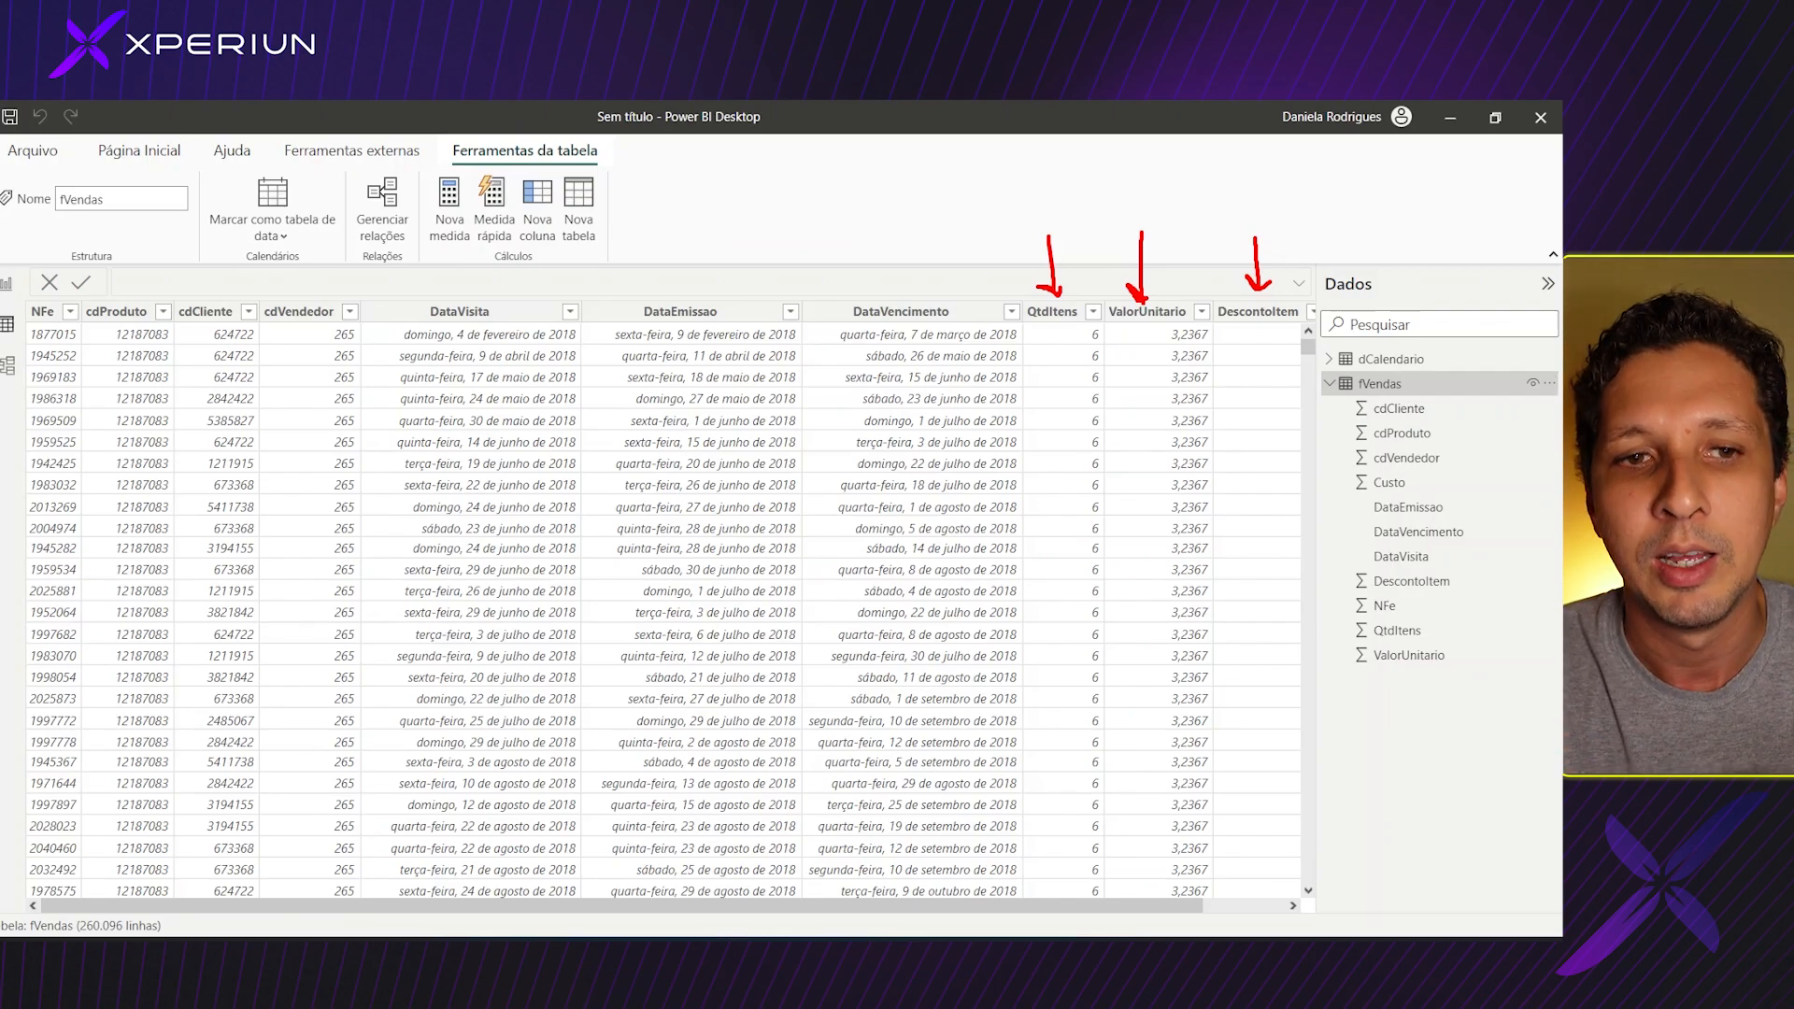
mouse_move(911, 325)
mouse_down()
mouse_move(920, 385)
mouse_move(948, 314)
mouse_move(1022, 283)
mouse_up()
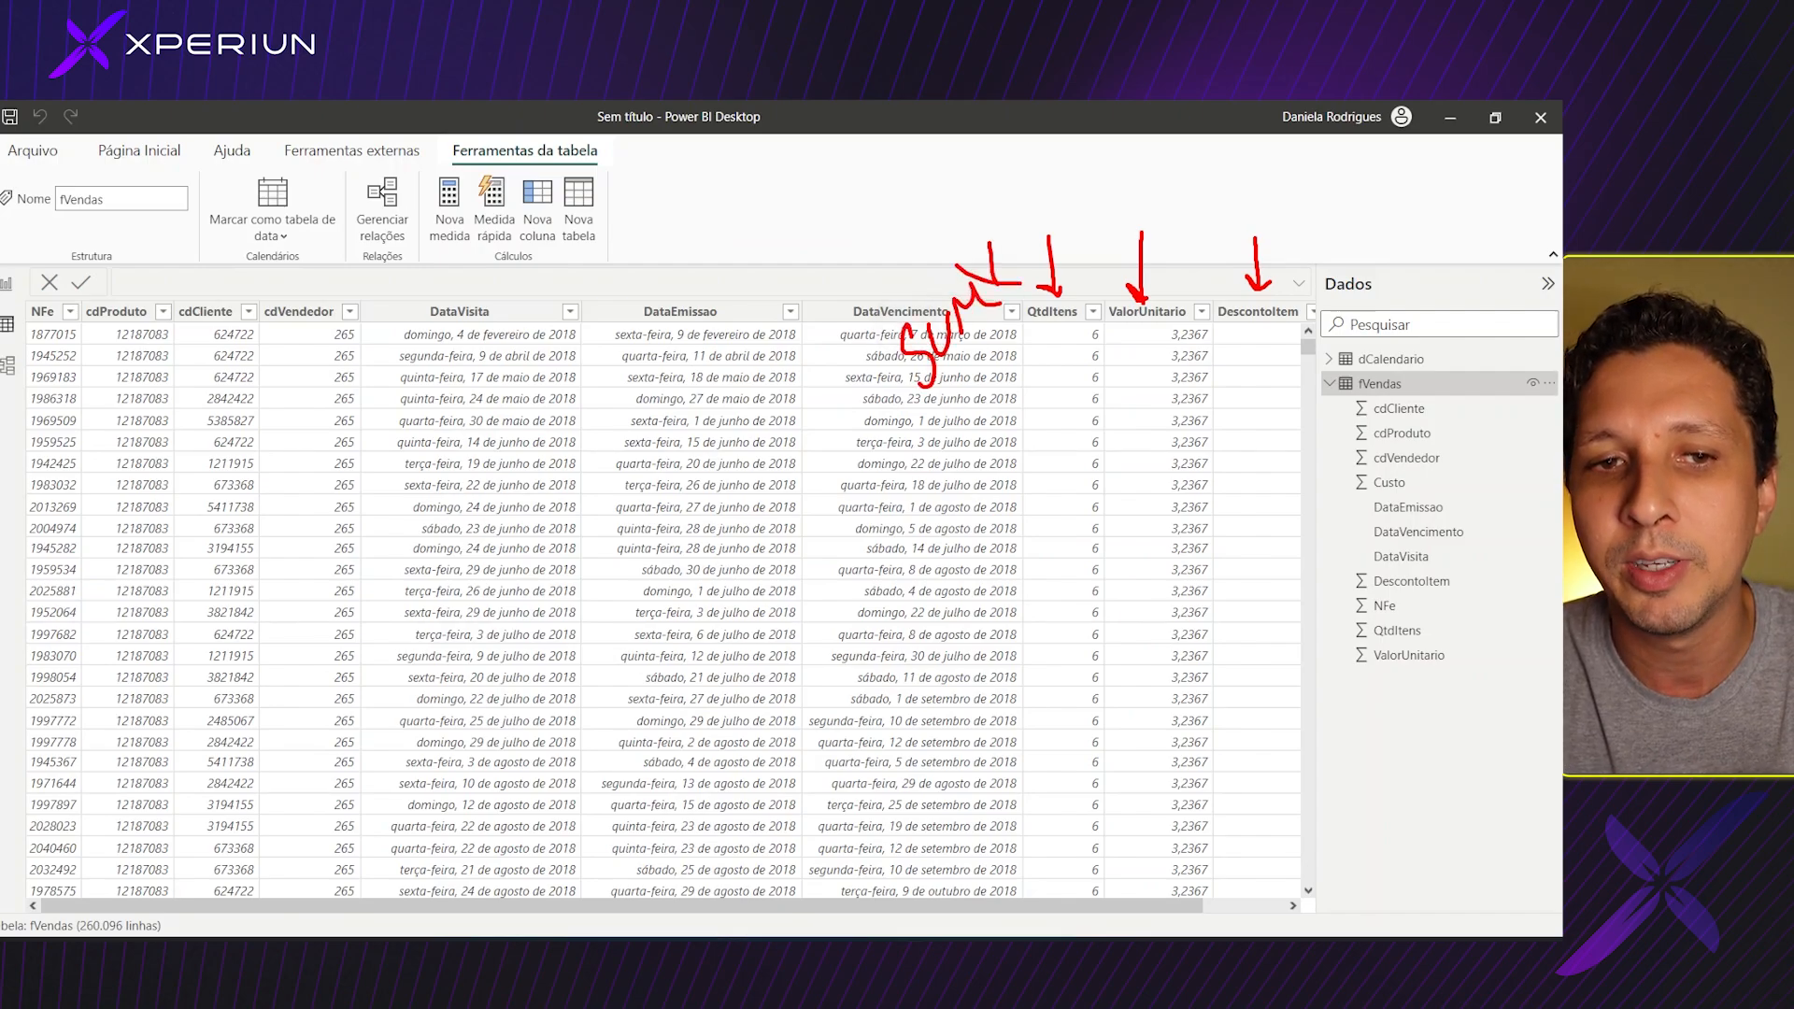
mouse_move(1052, 359)
mouse_down()
mouse_move(1139, 291)
mouse_move(1163, 397)
mouse_up()
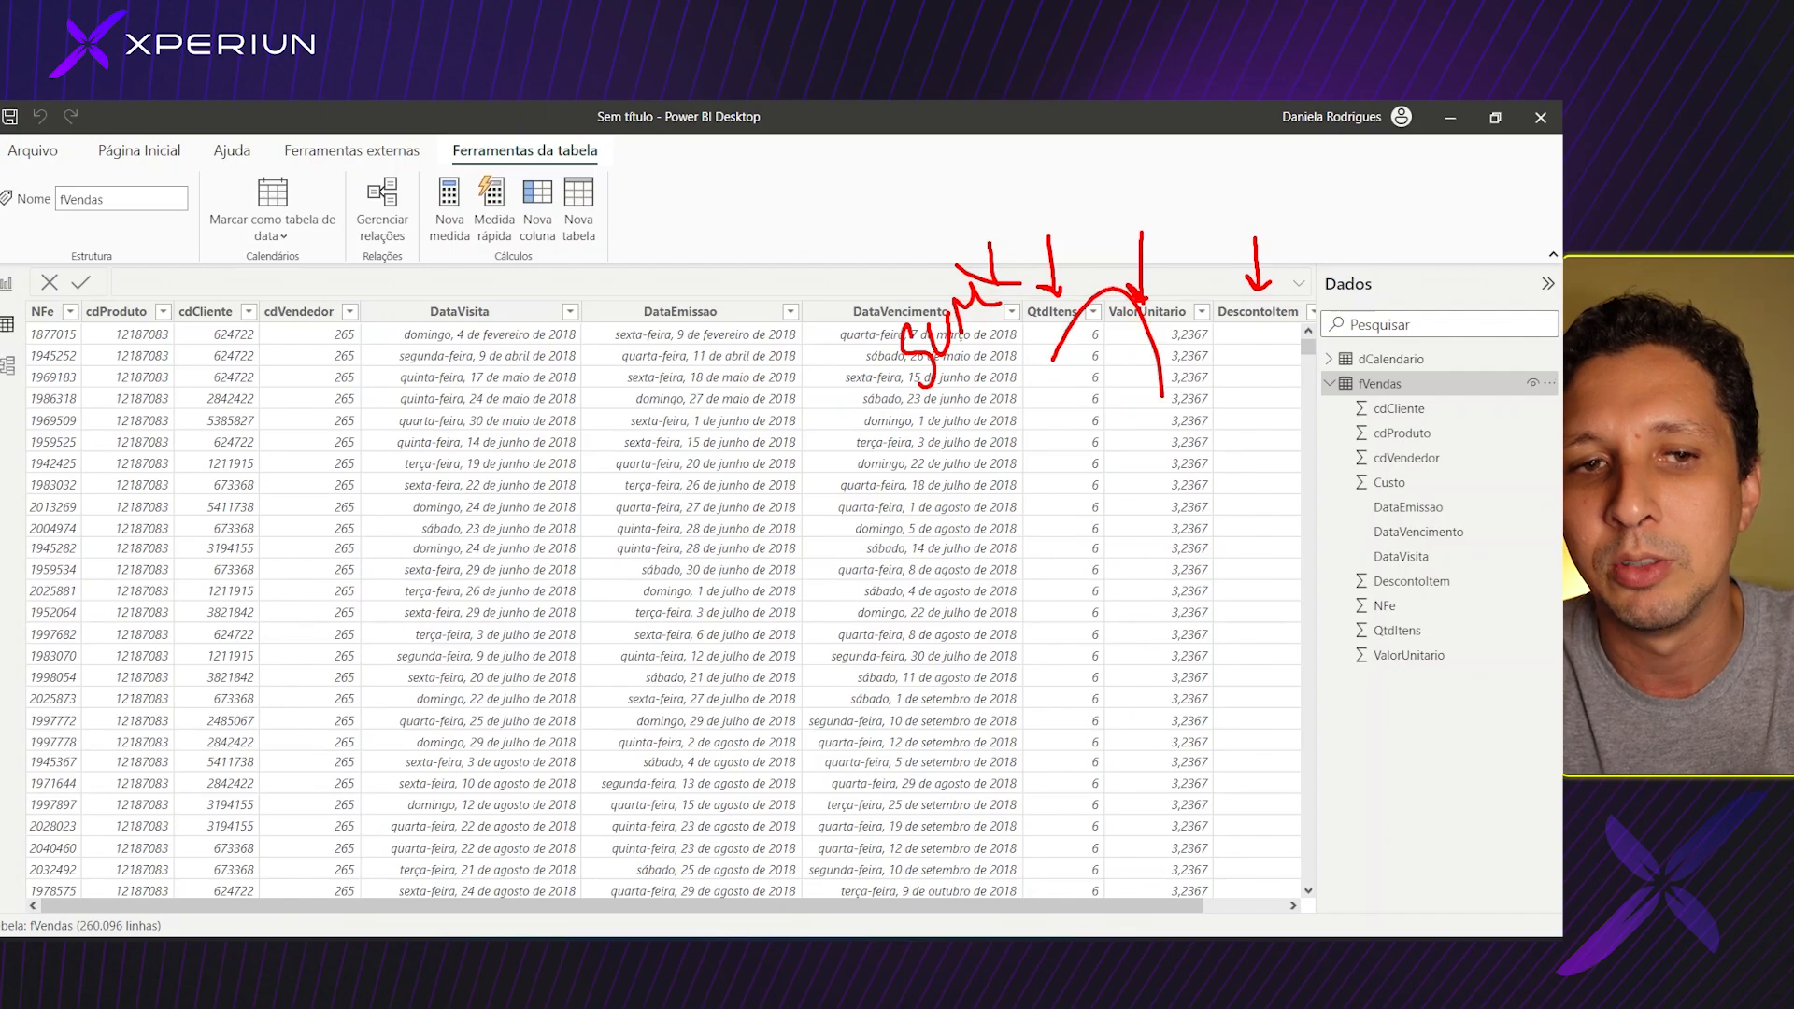
mouse_move(1069, 348)
mouse_down()
mouse_move(1056, 372)
mouse_move(1113, 353)
mouse_up()
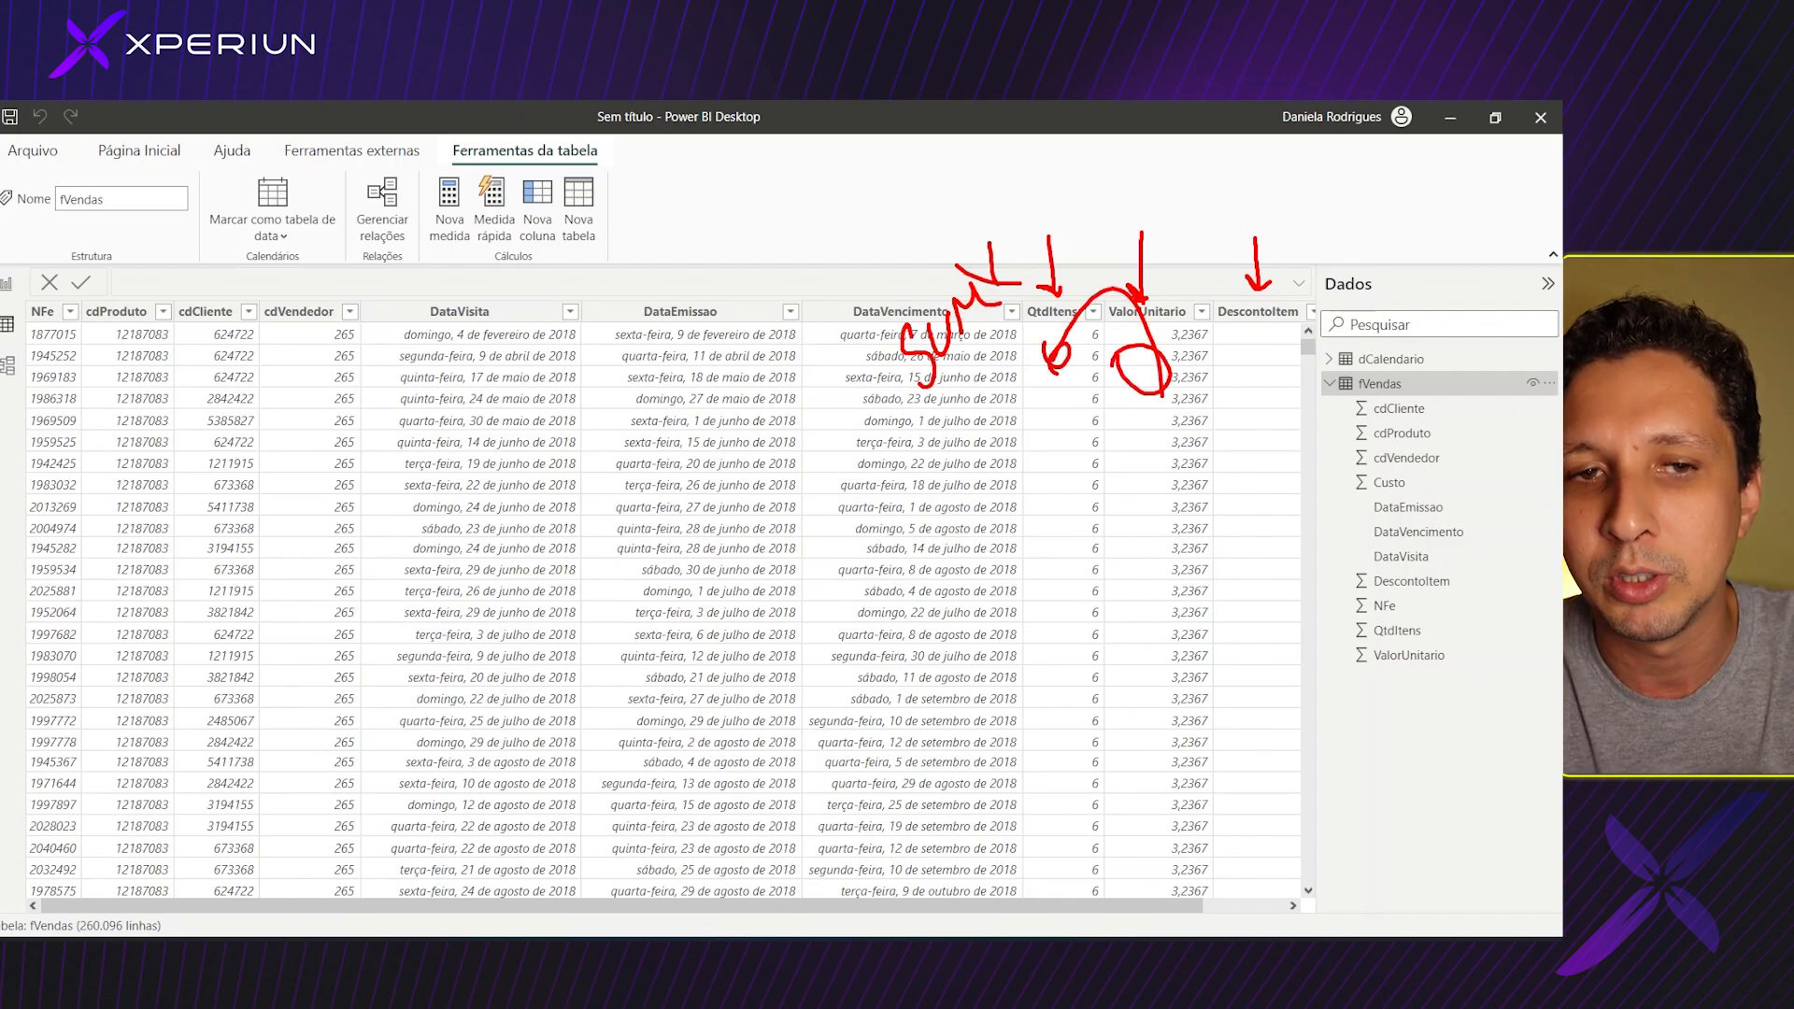
drag(1214, 380, 1261, 367)
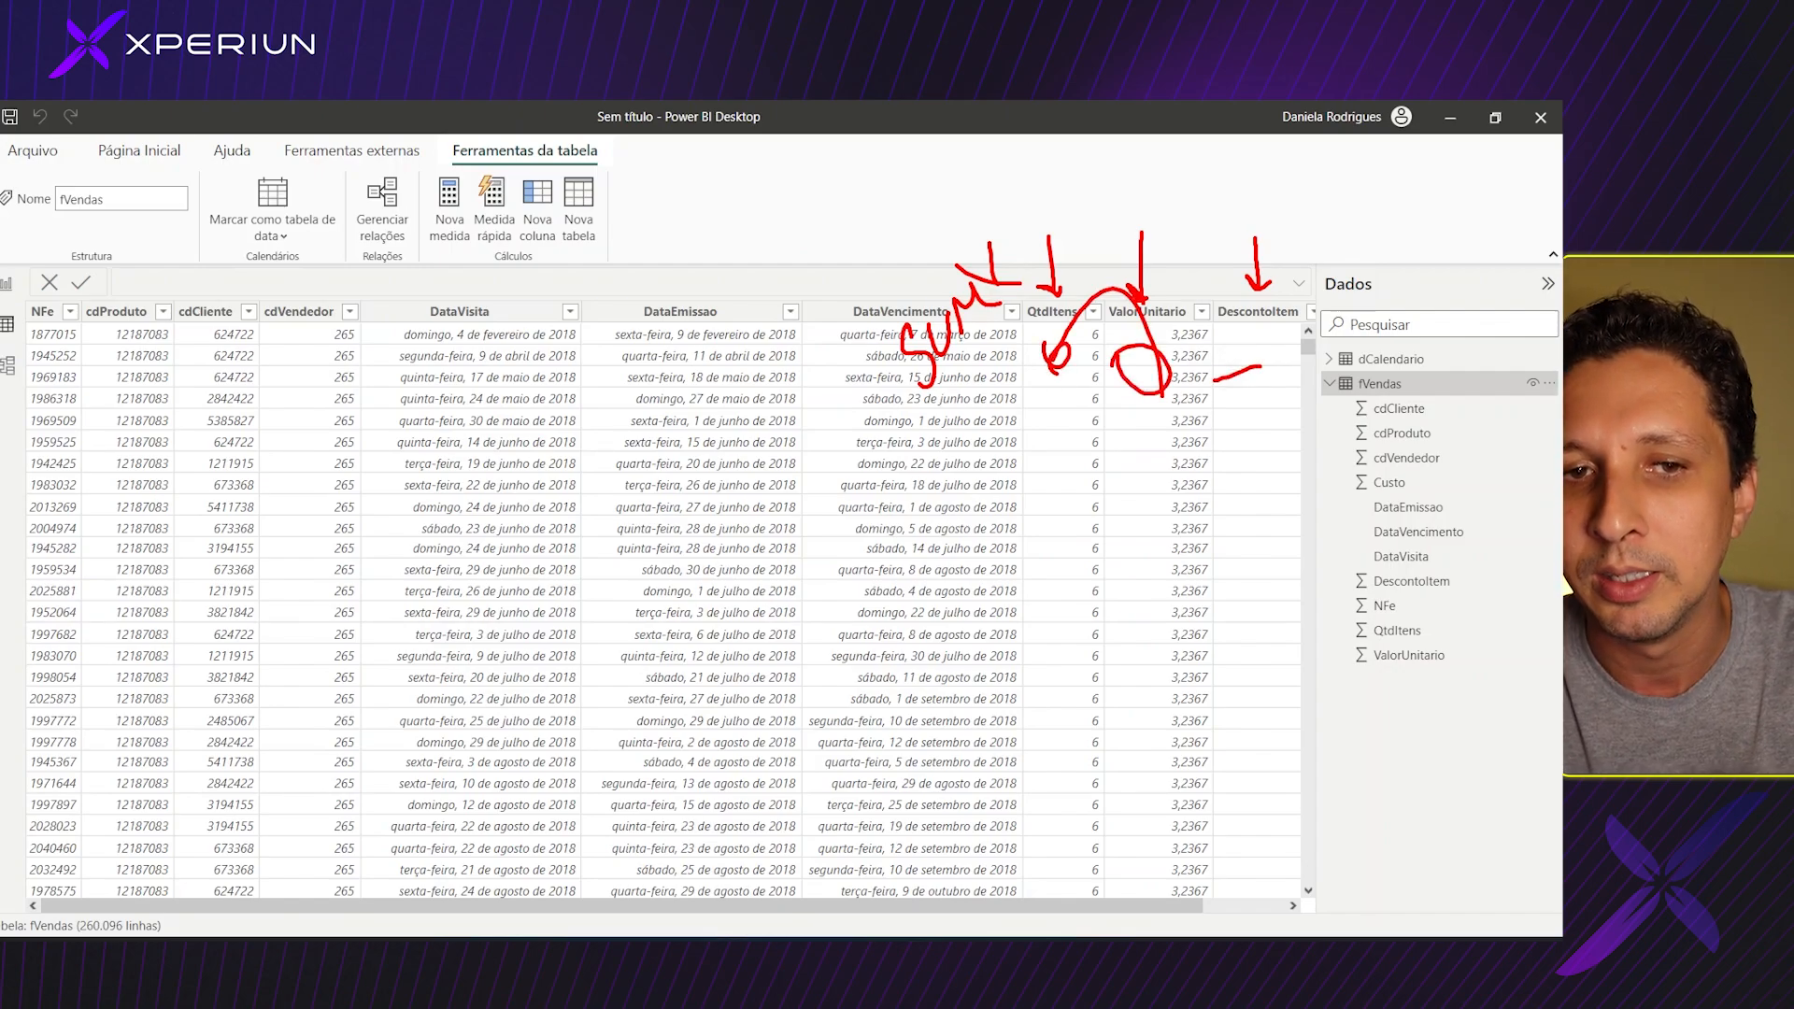
key(Escape)
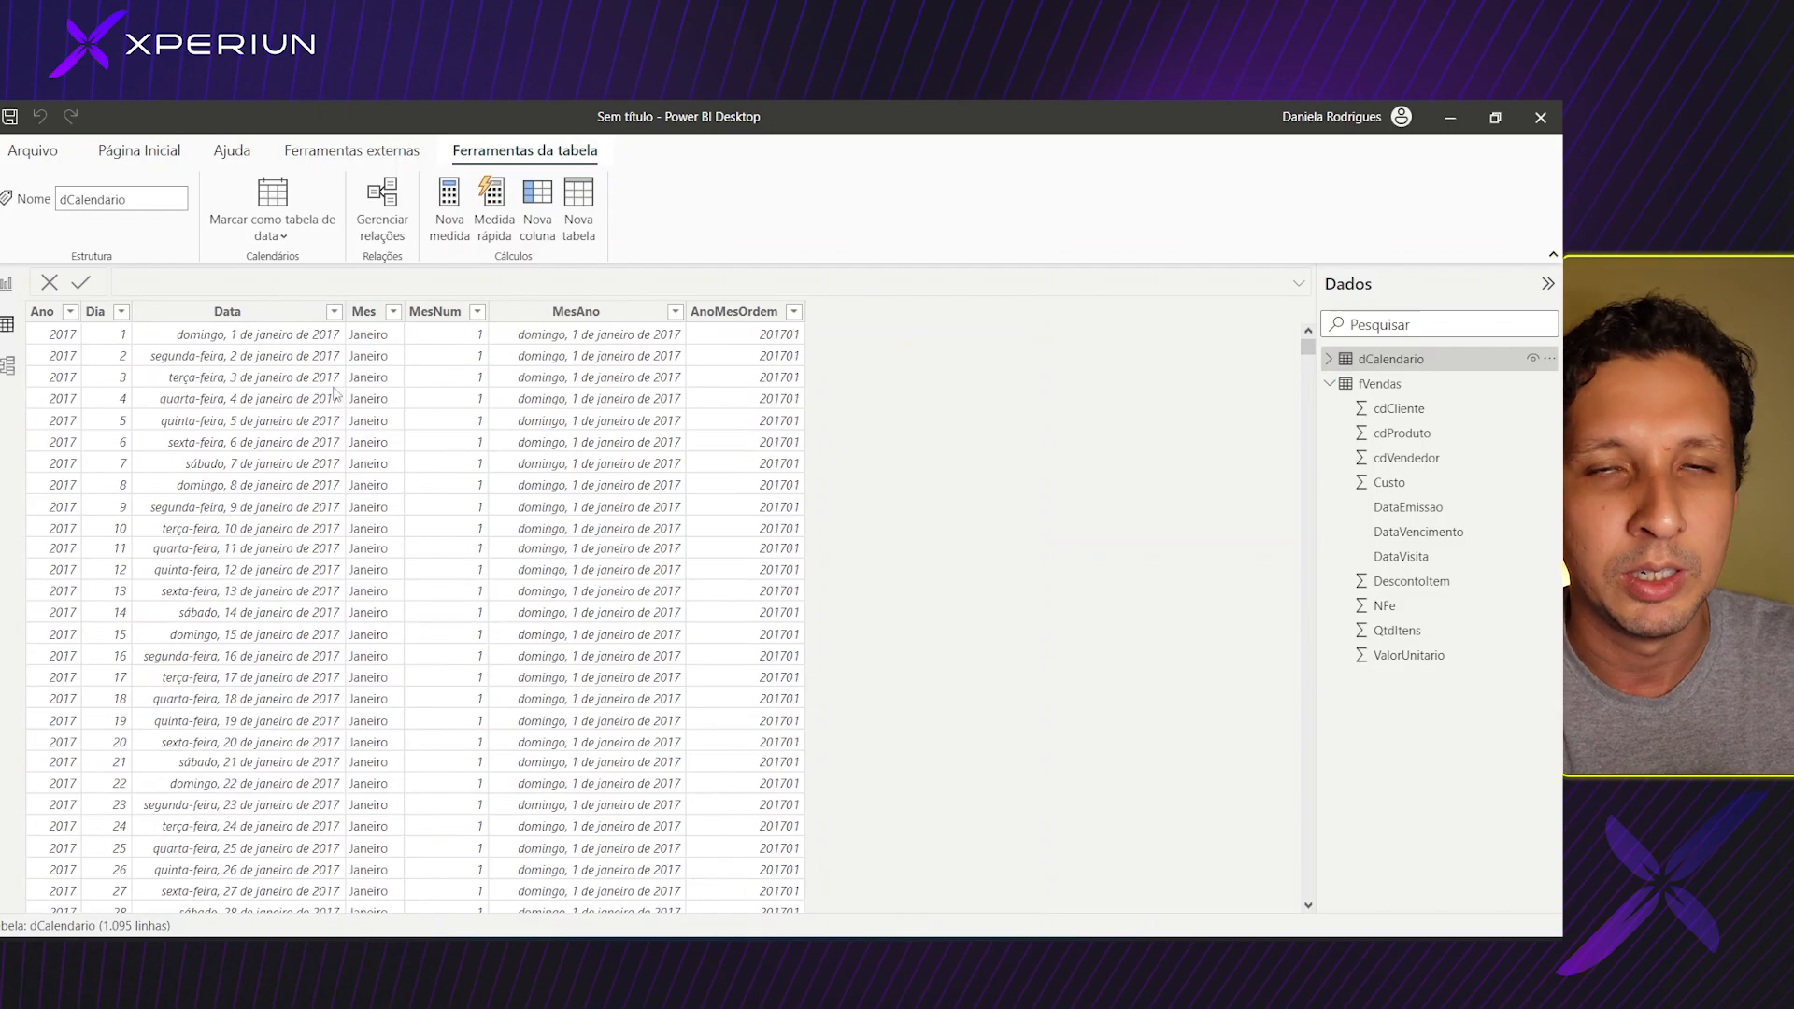
Review the relationship between dCalendario and fVendas in the model view and return to the report view.
click(8, 365)
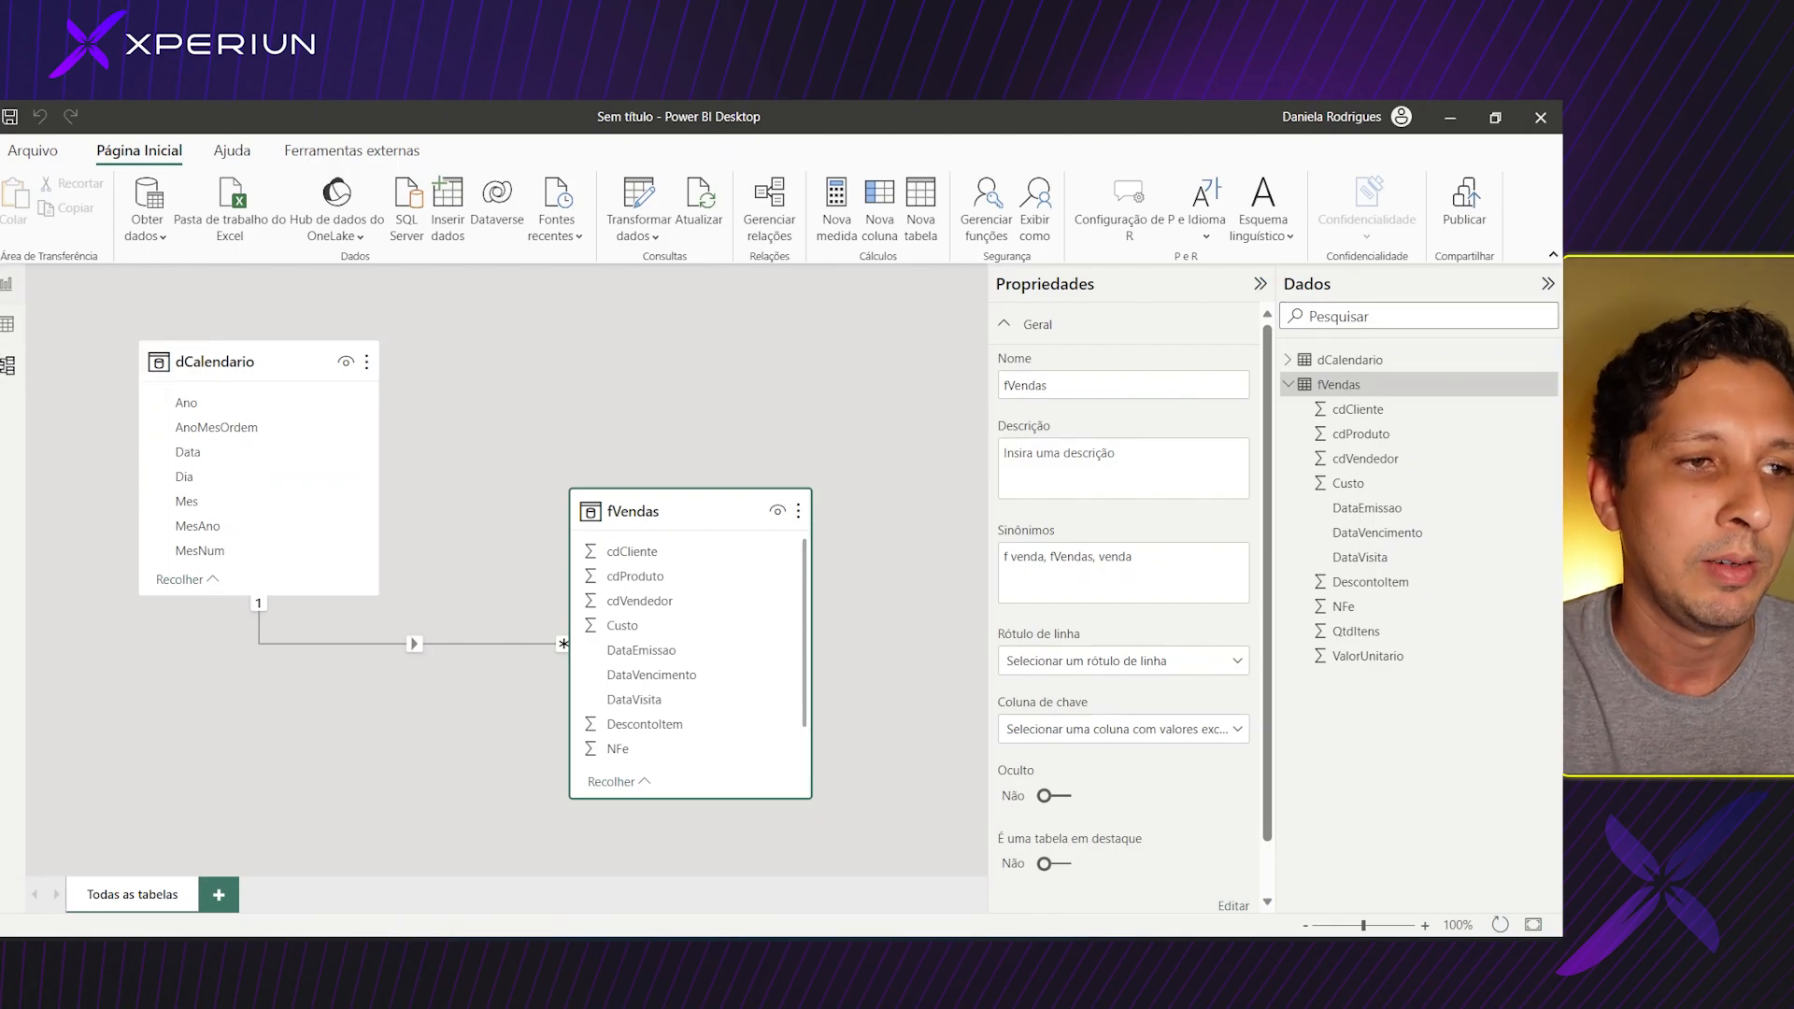
click(6, 284)
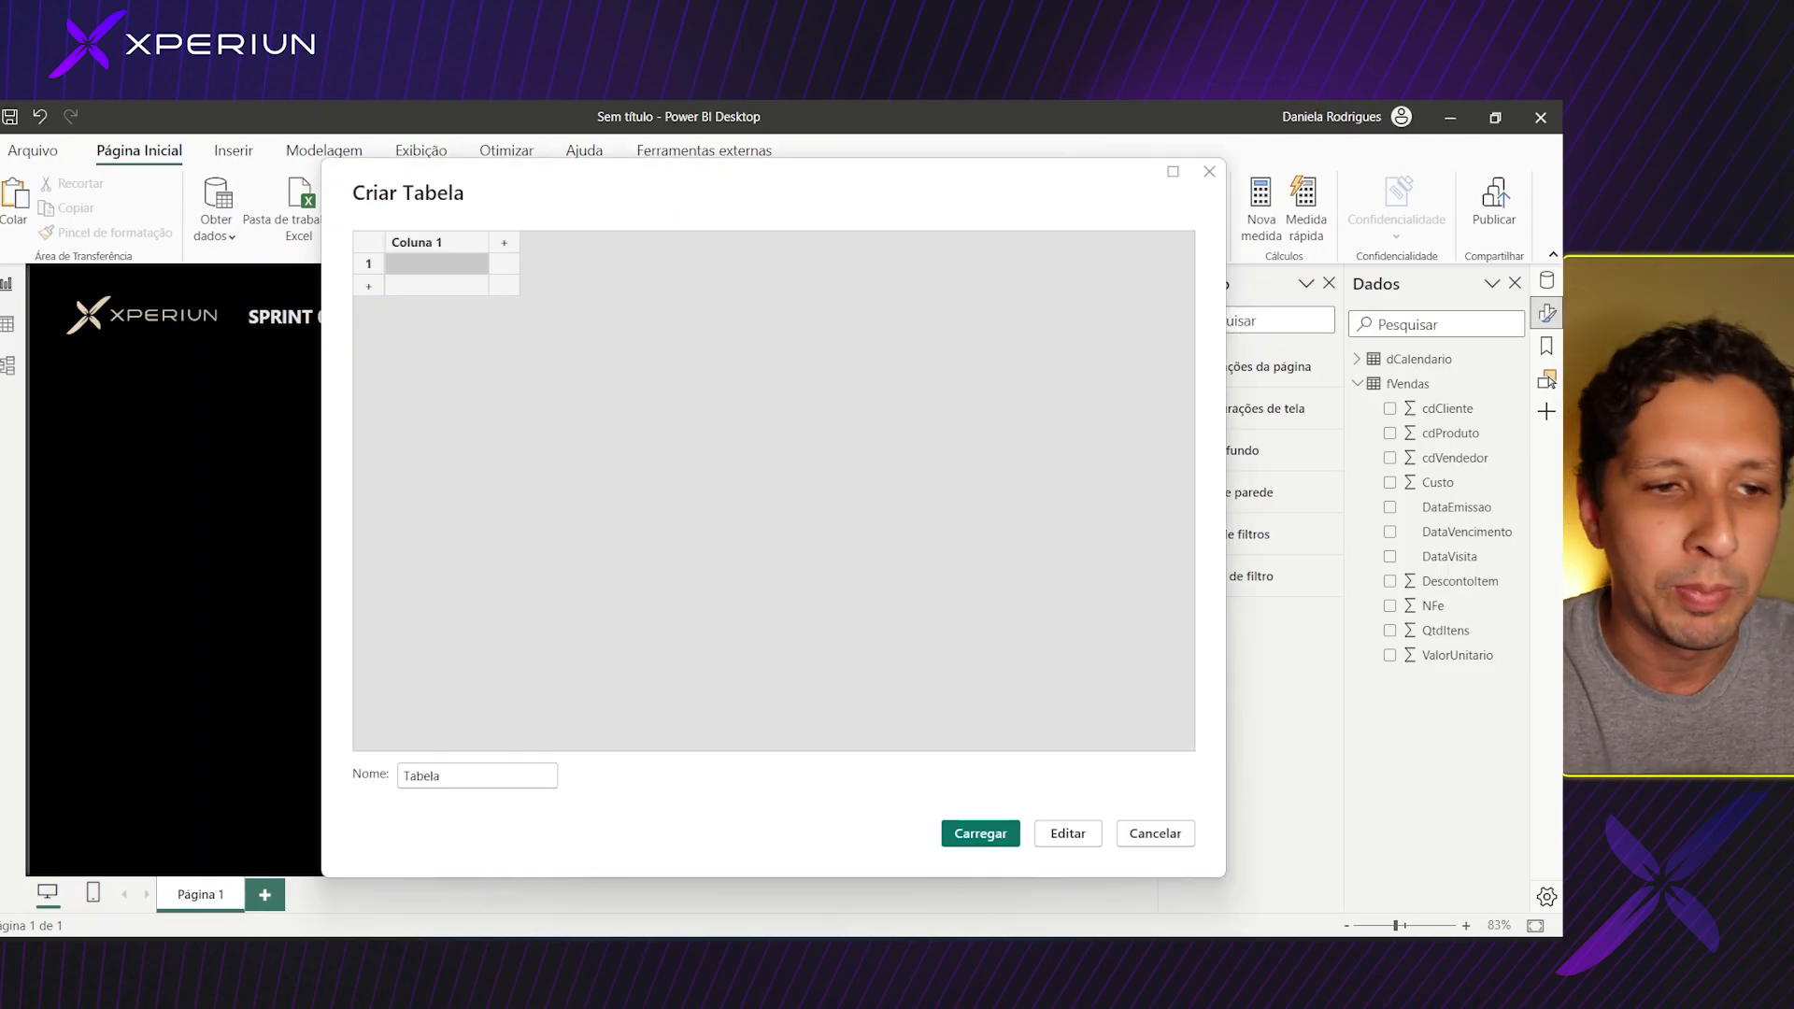
Name the new empty table Medidas and load it into the model.
double_click(463, 771)
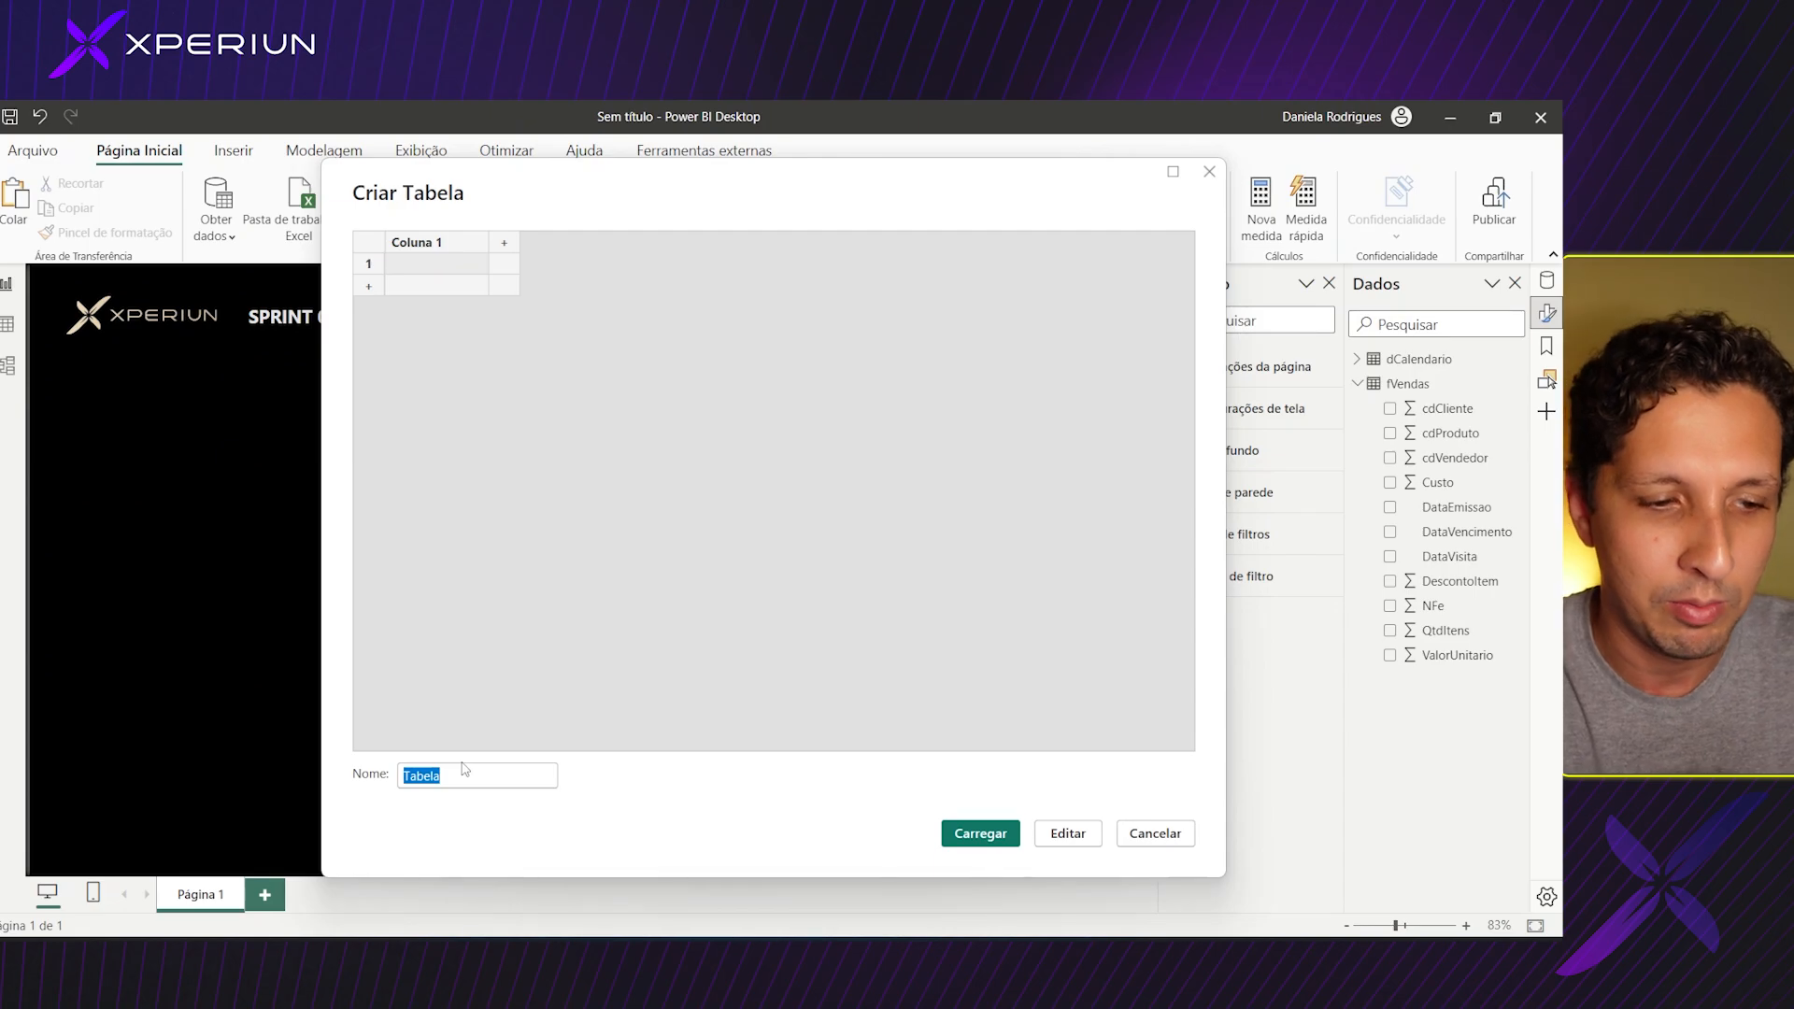
text(Medidas)
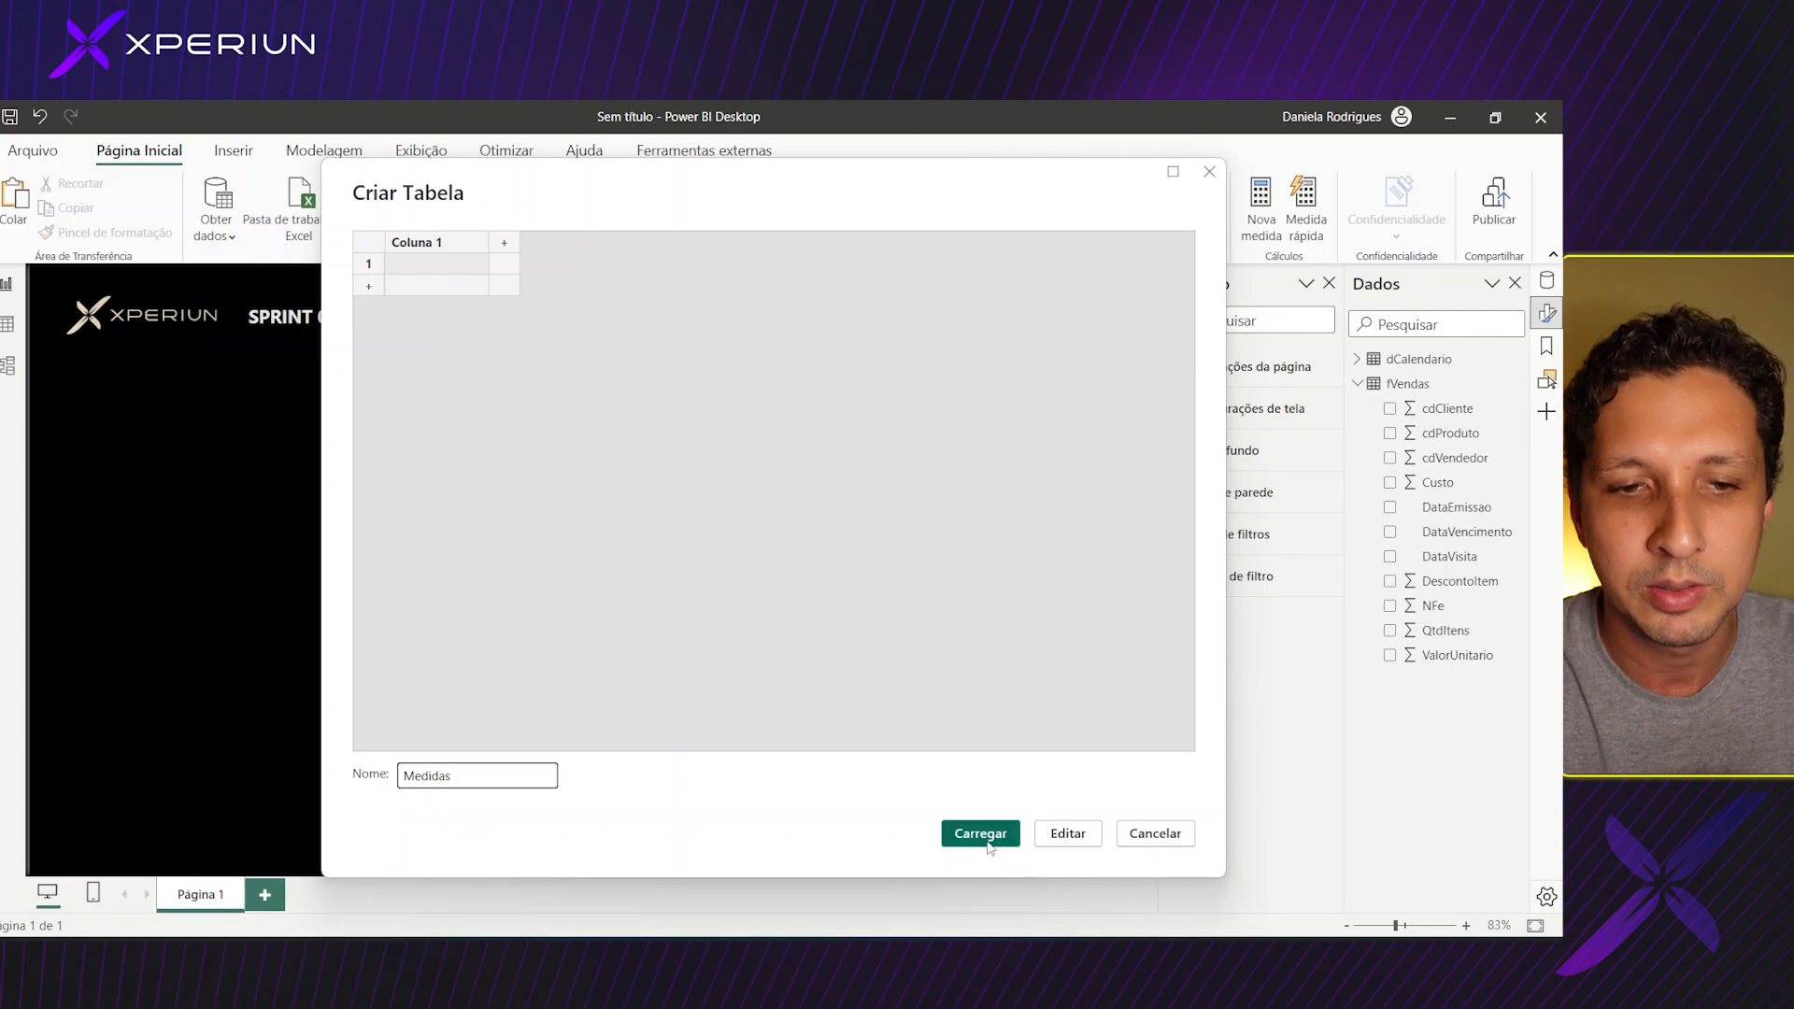
click(948, 833)
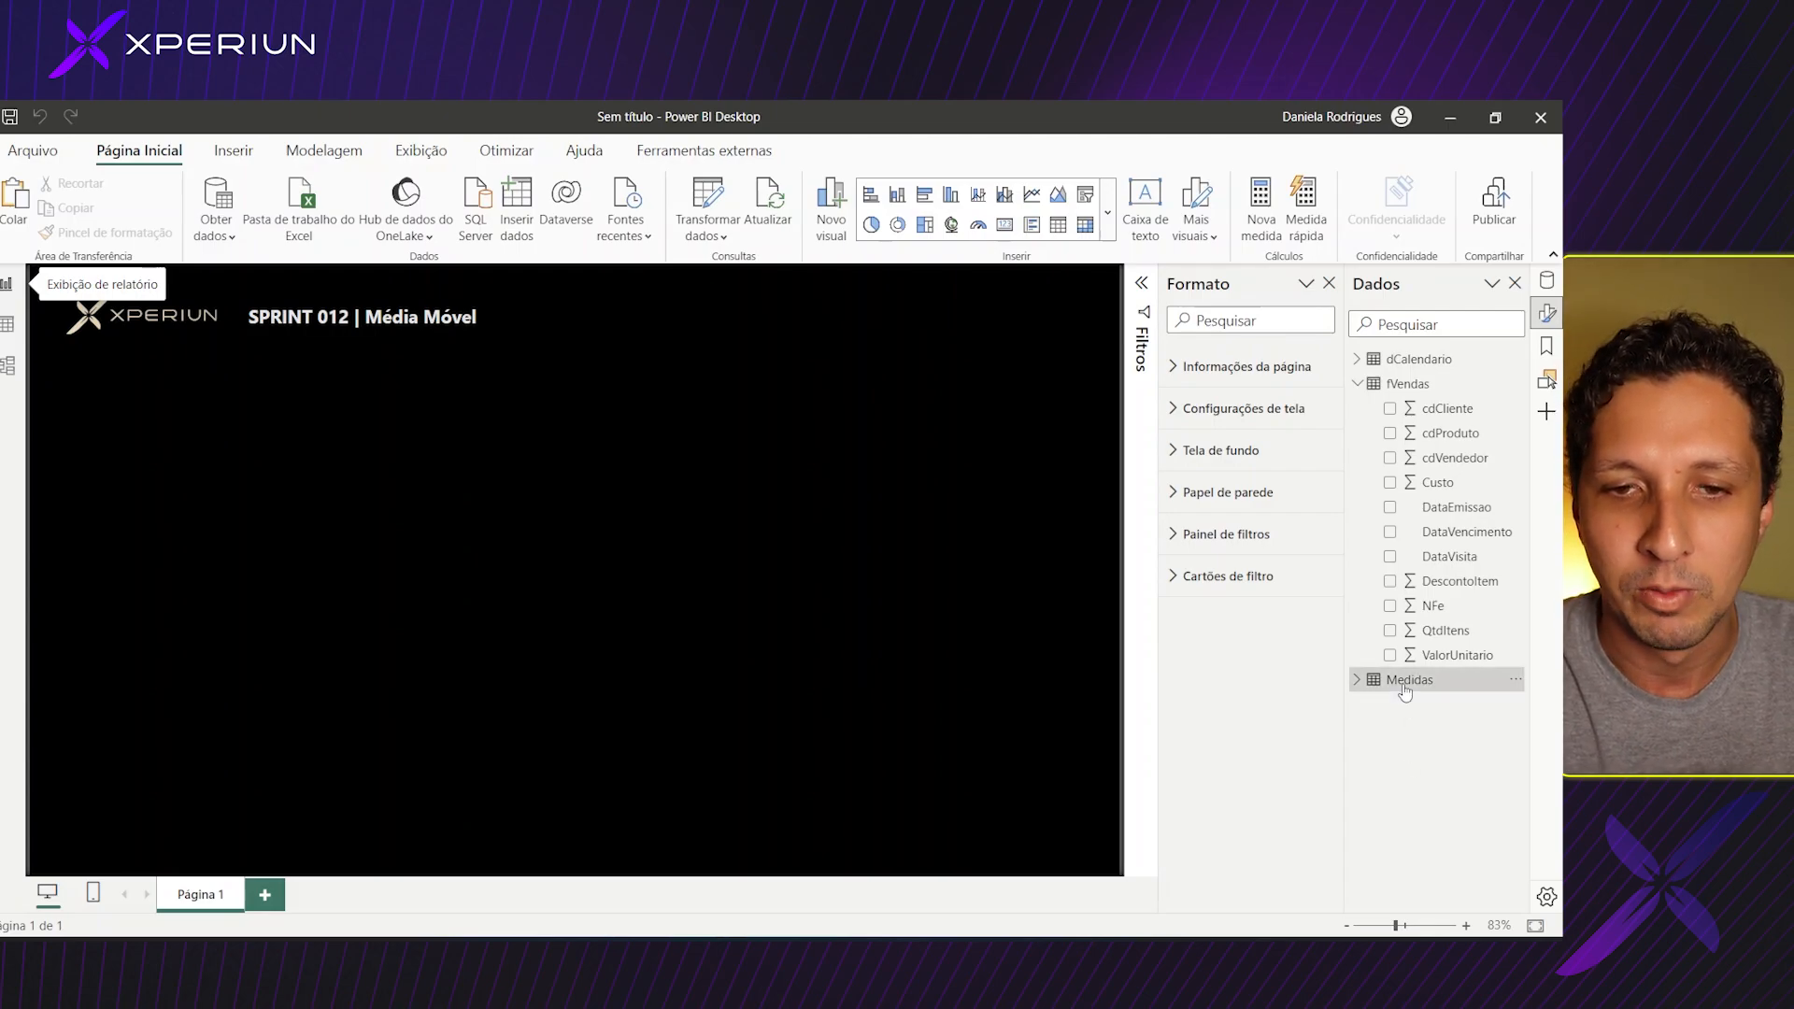
Add a new measure named Faturamento to the Medidas table.
right_click(1404, 691)
click(594, 367)
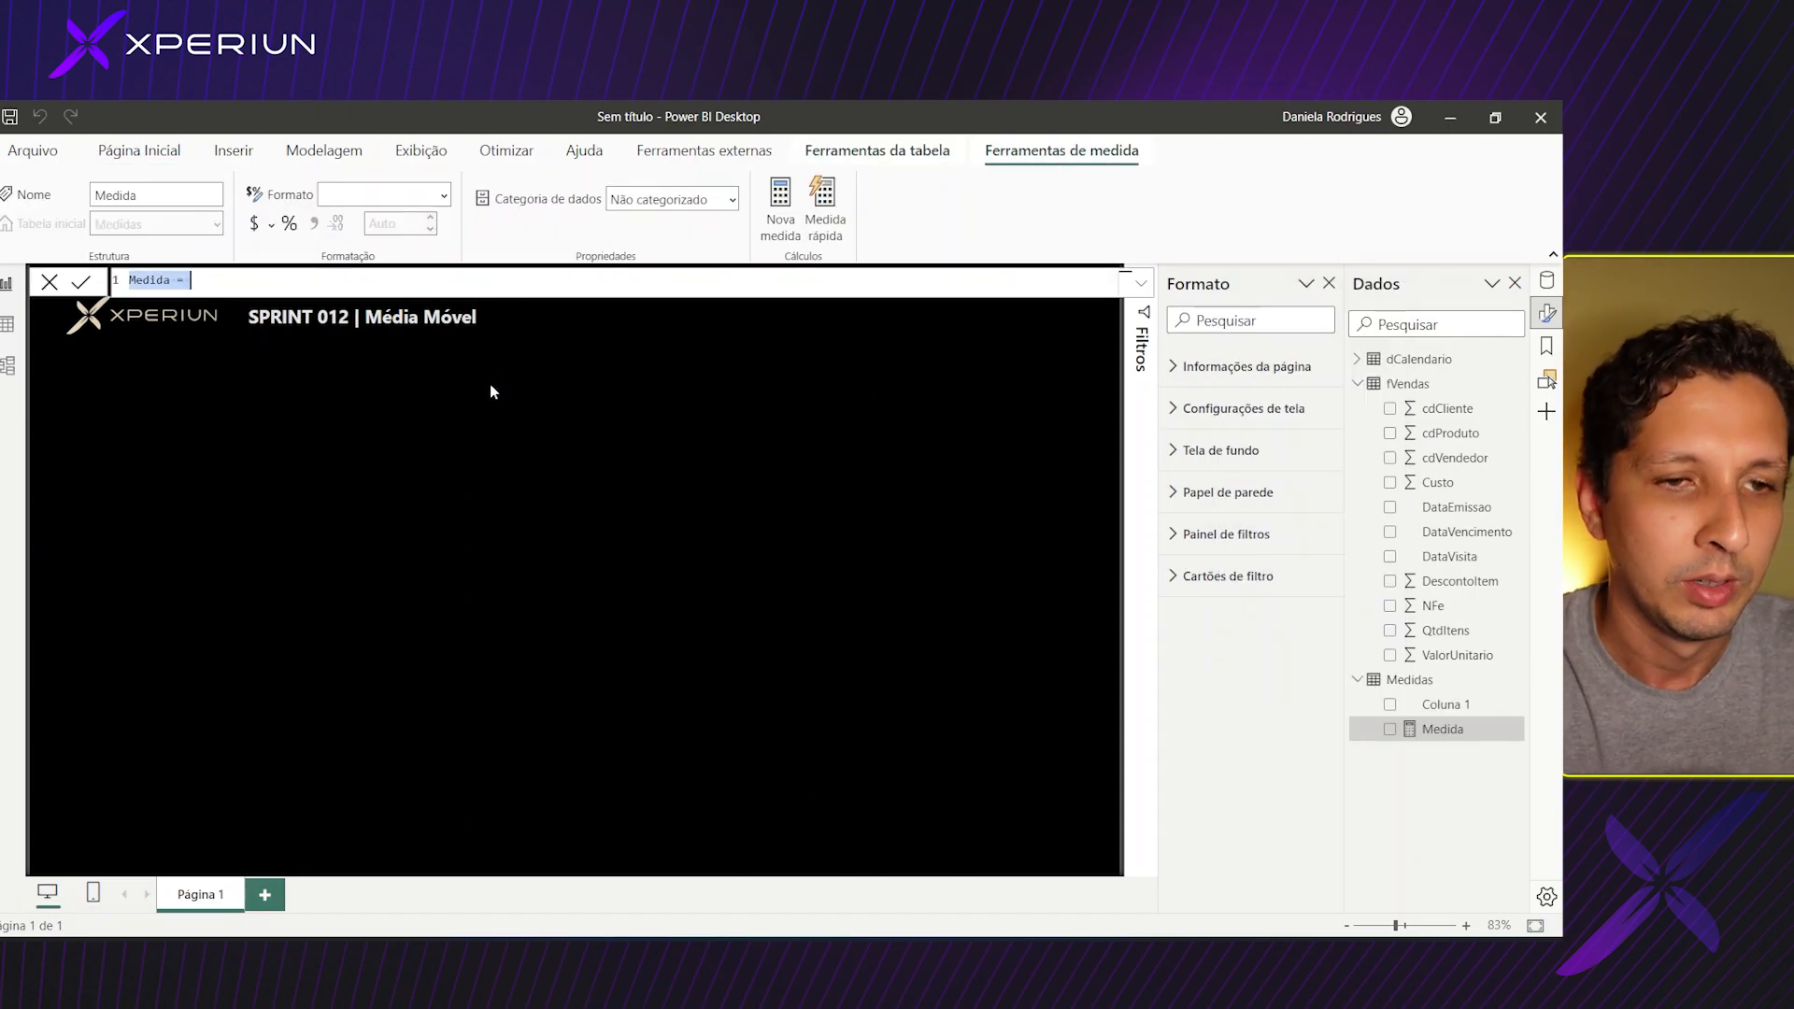
text(F)
text(ur)
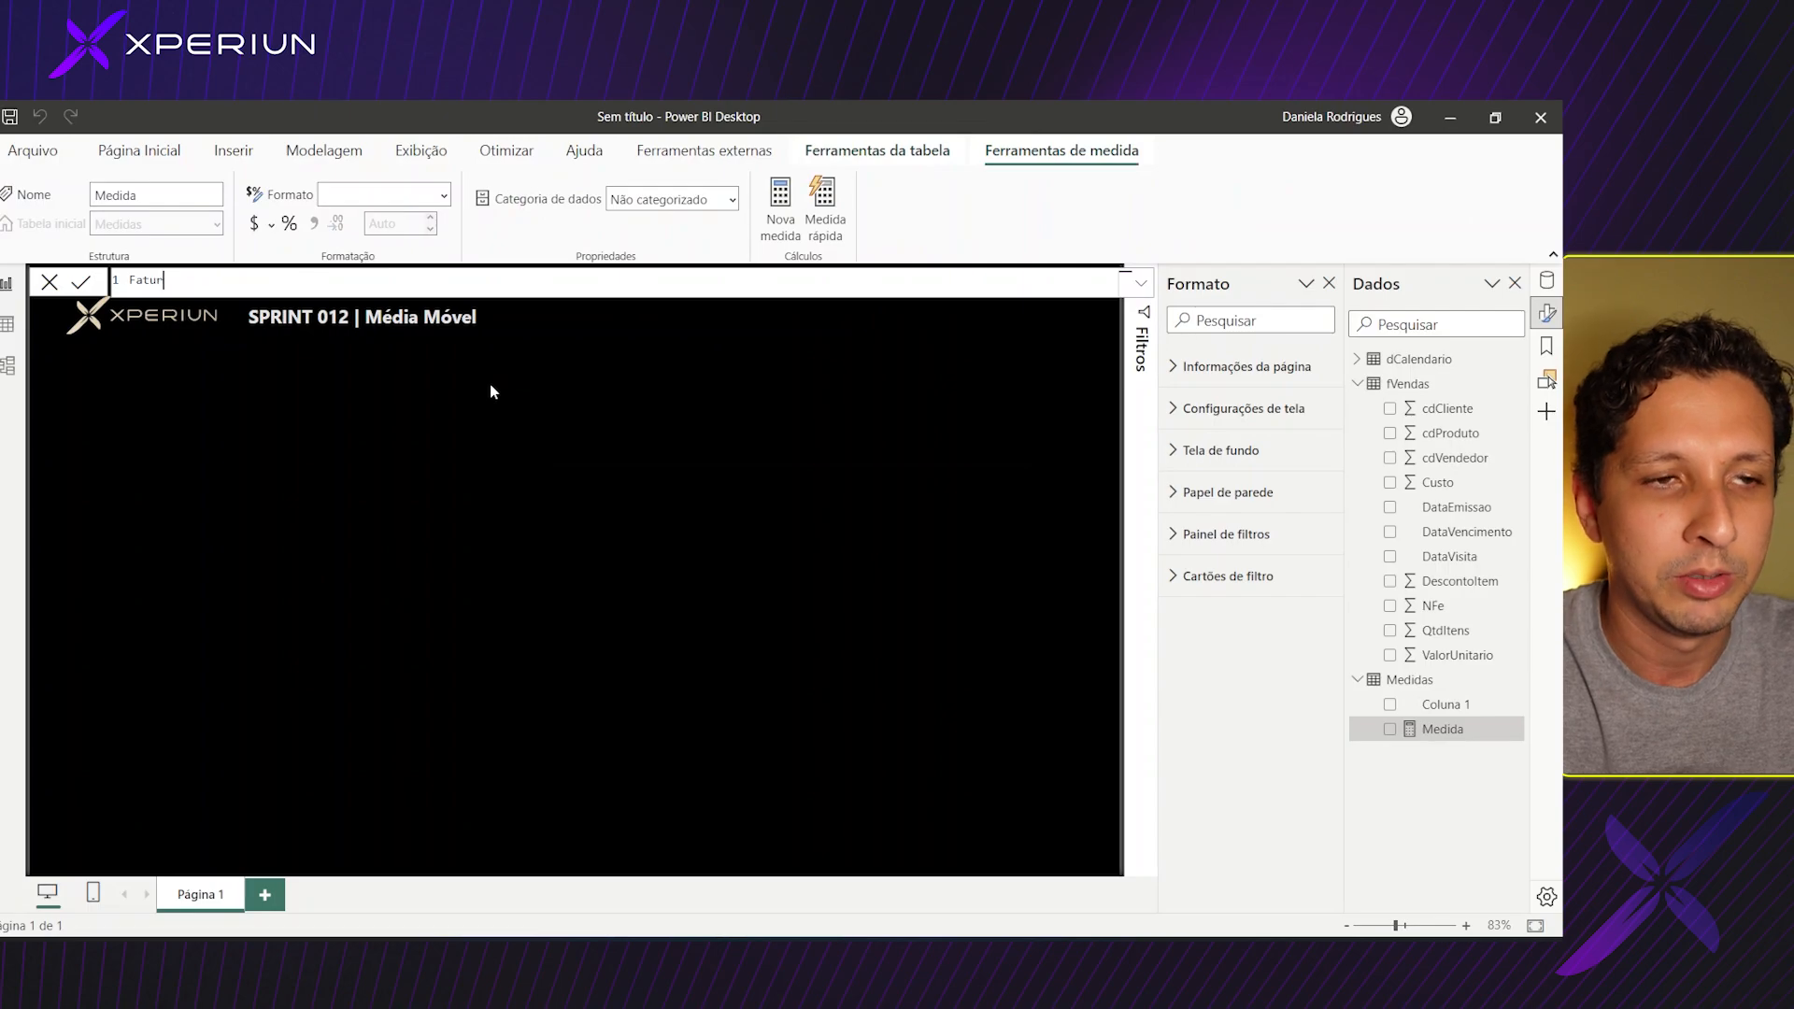
text(amento)
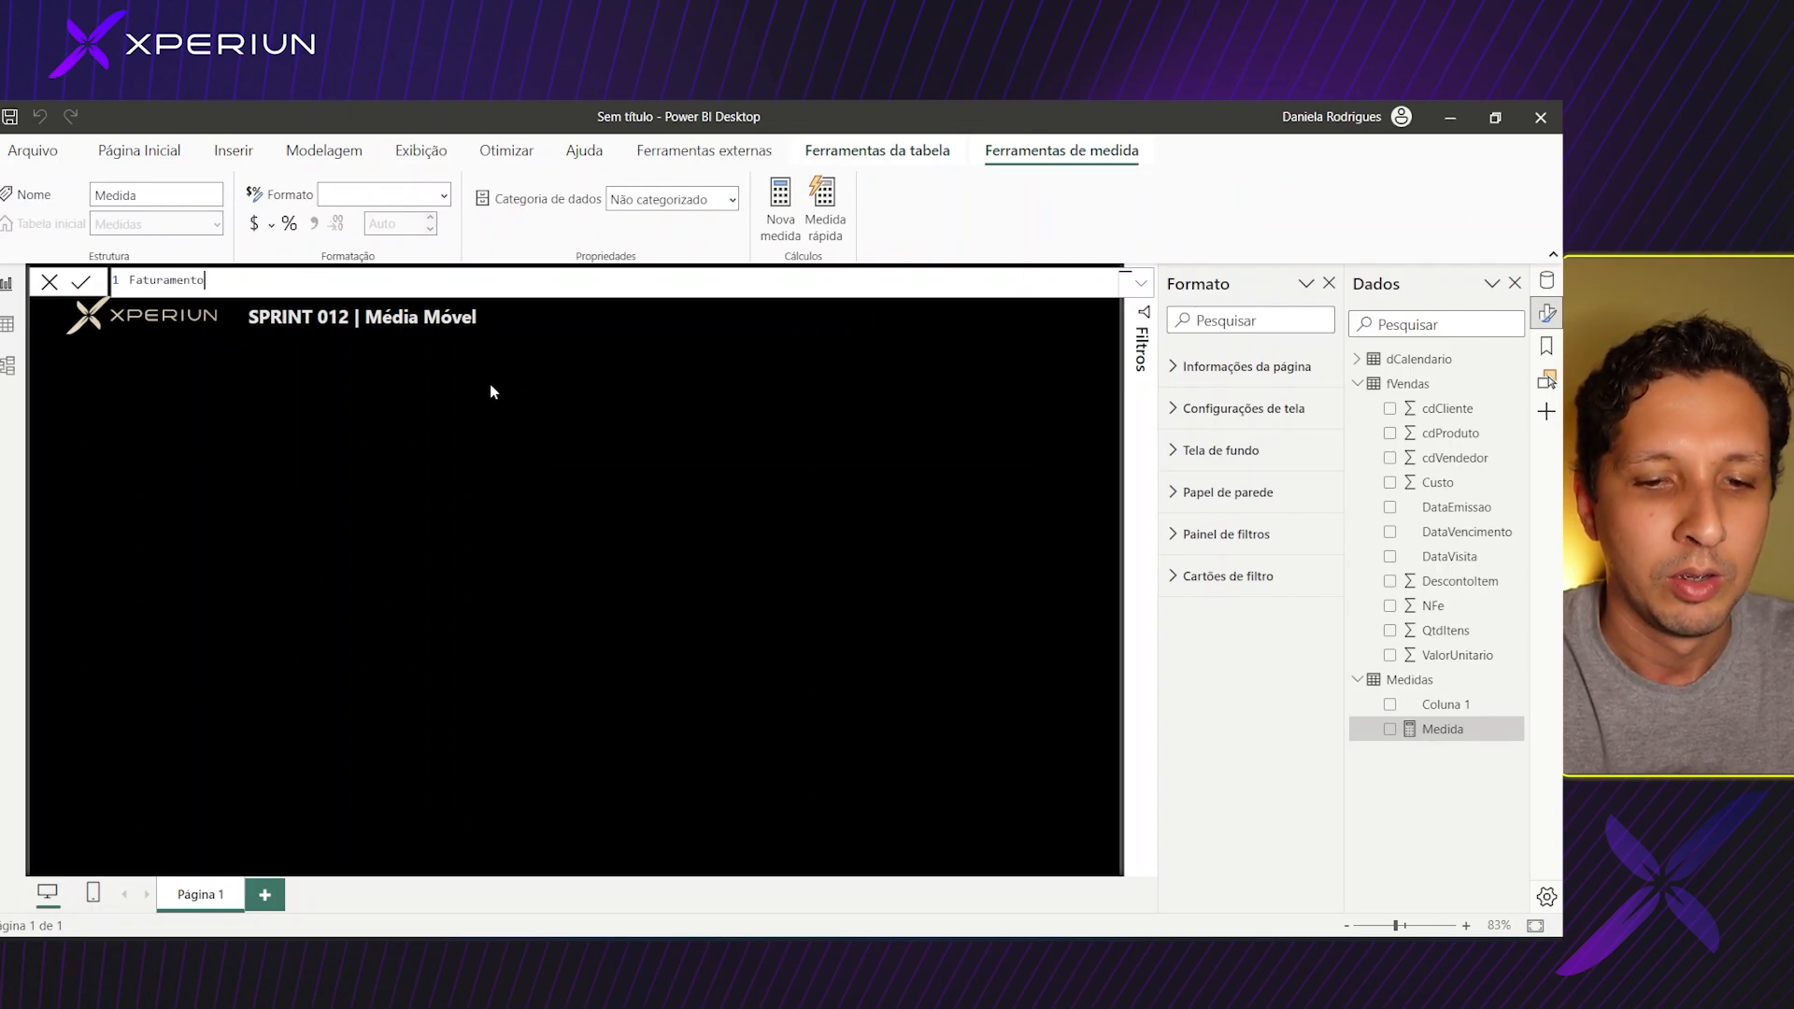
Enlarge the formula text and begin the Faturamento measure's formula as a SUMX over the fVendas table.
key(ctrl+plus)
key(ctrl+plus)
key(ctrl+plus)
key(ctrl+plus)
key(ctrl+plus)
key(ctrl+plus)
key(ctrl+plus)
key(ctrl+plus)
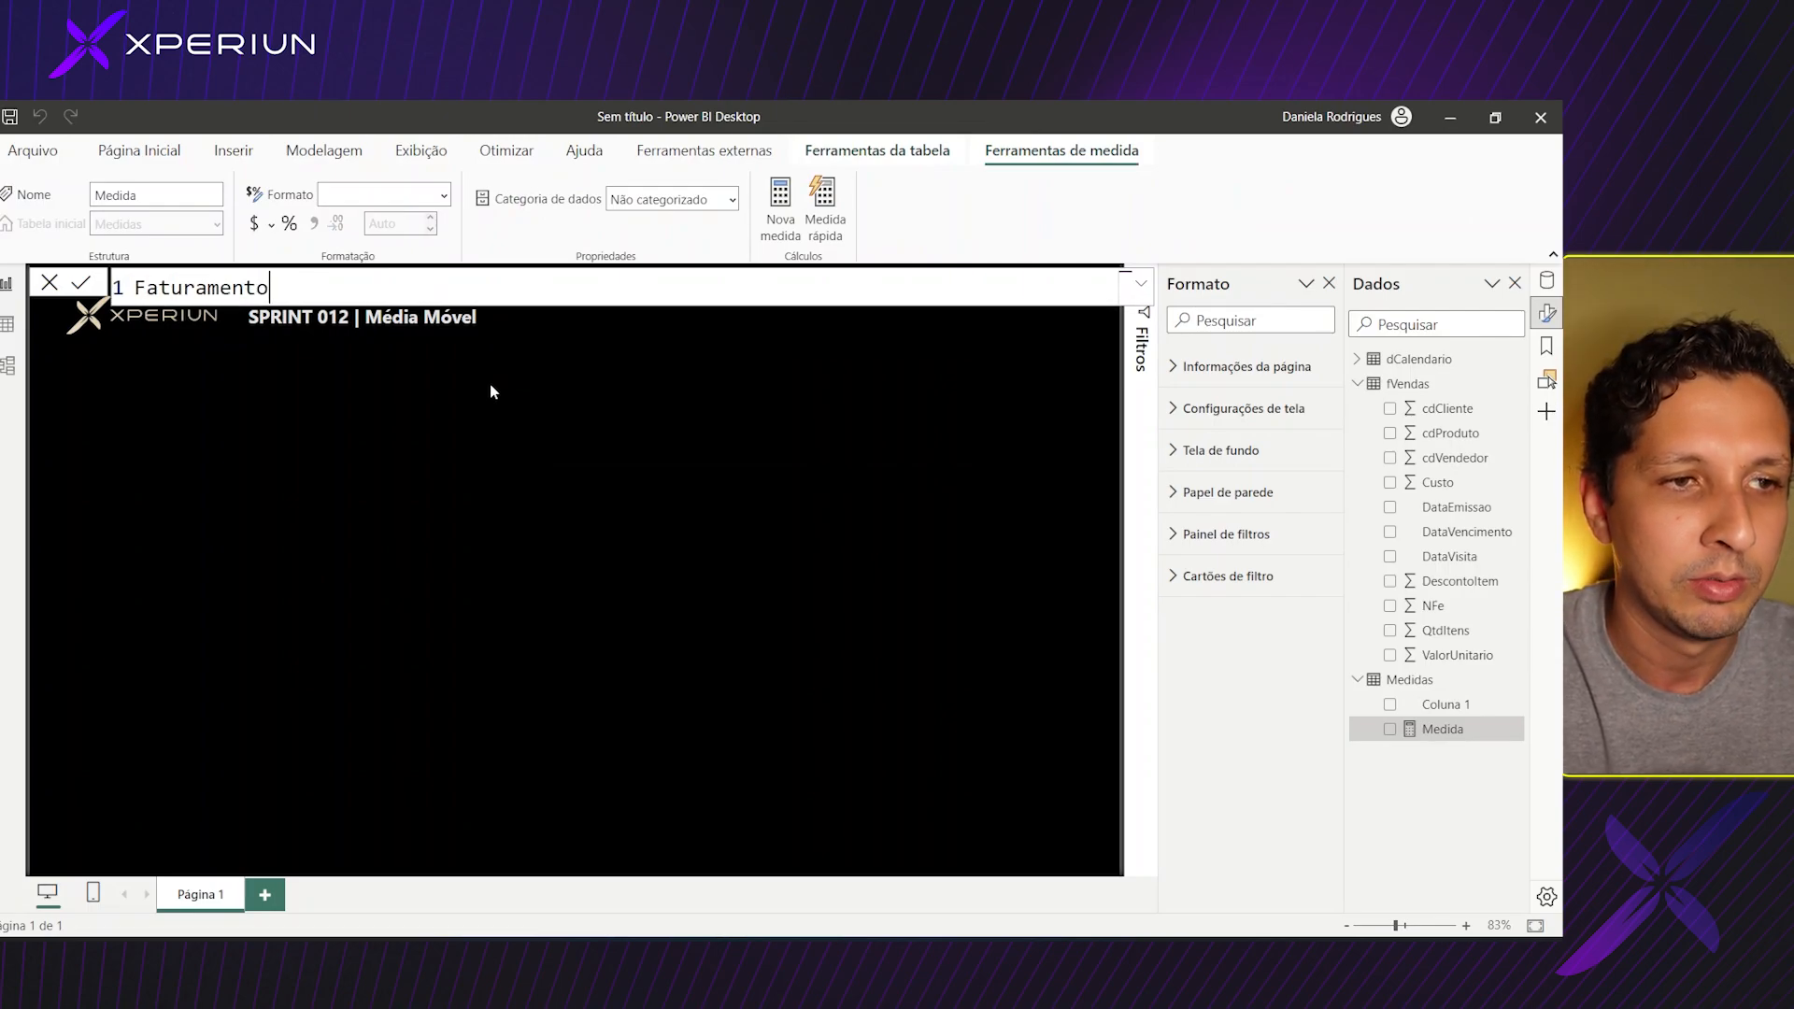
text(o = )
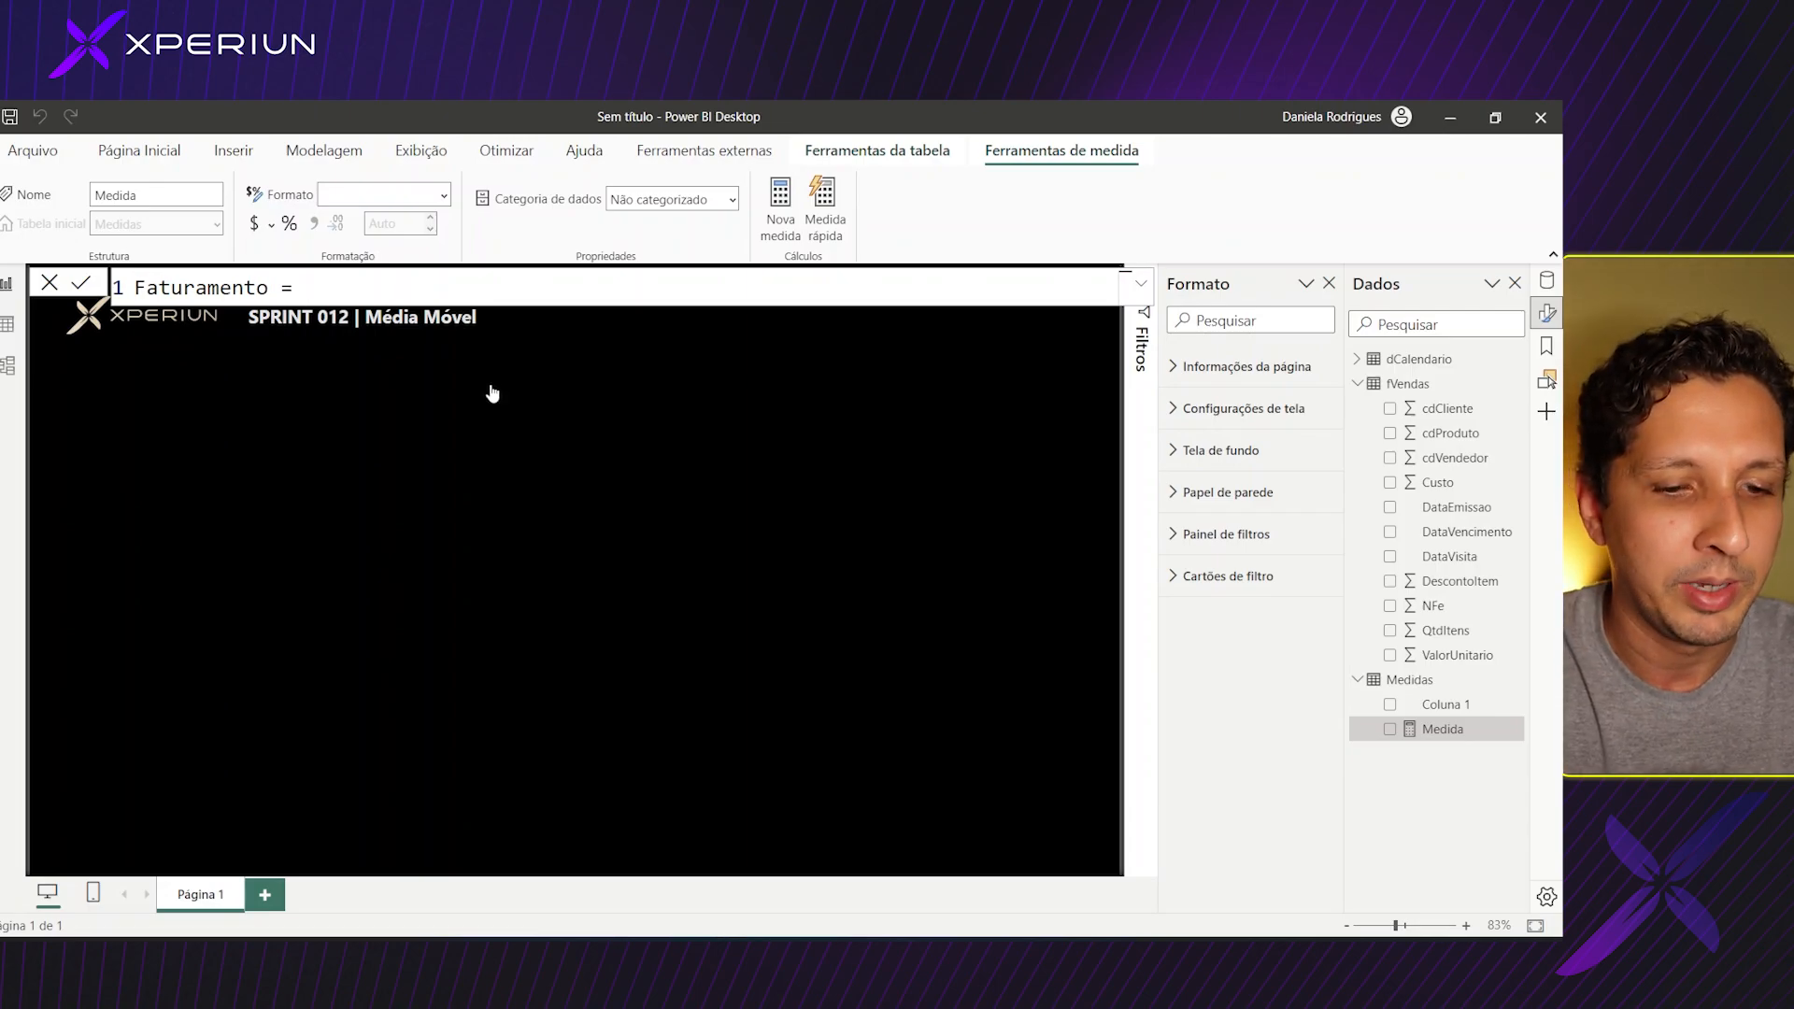
text(SUMX()
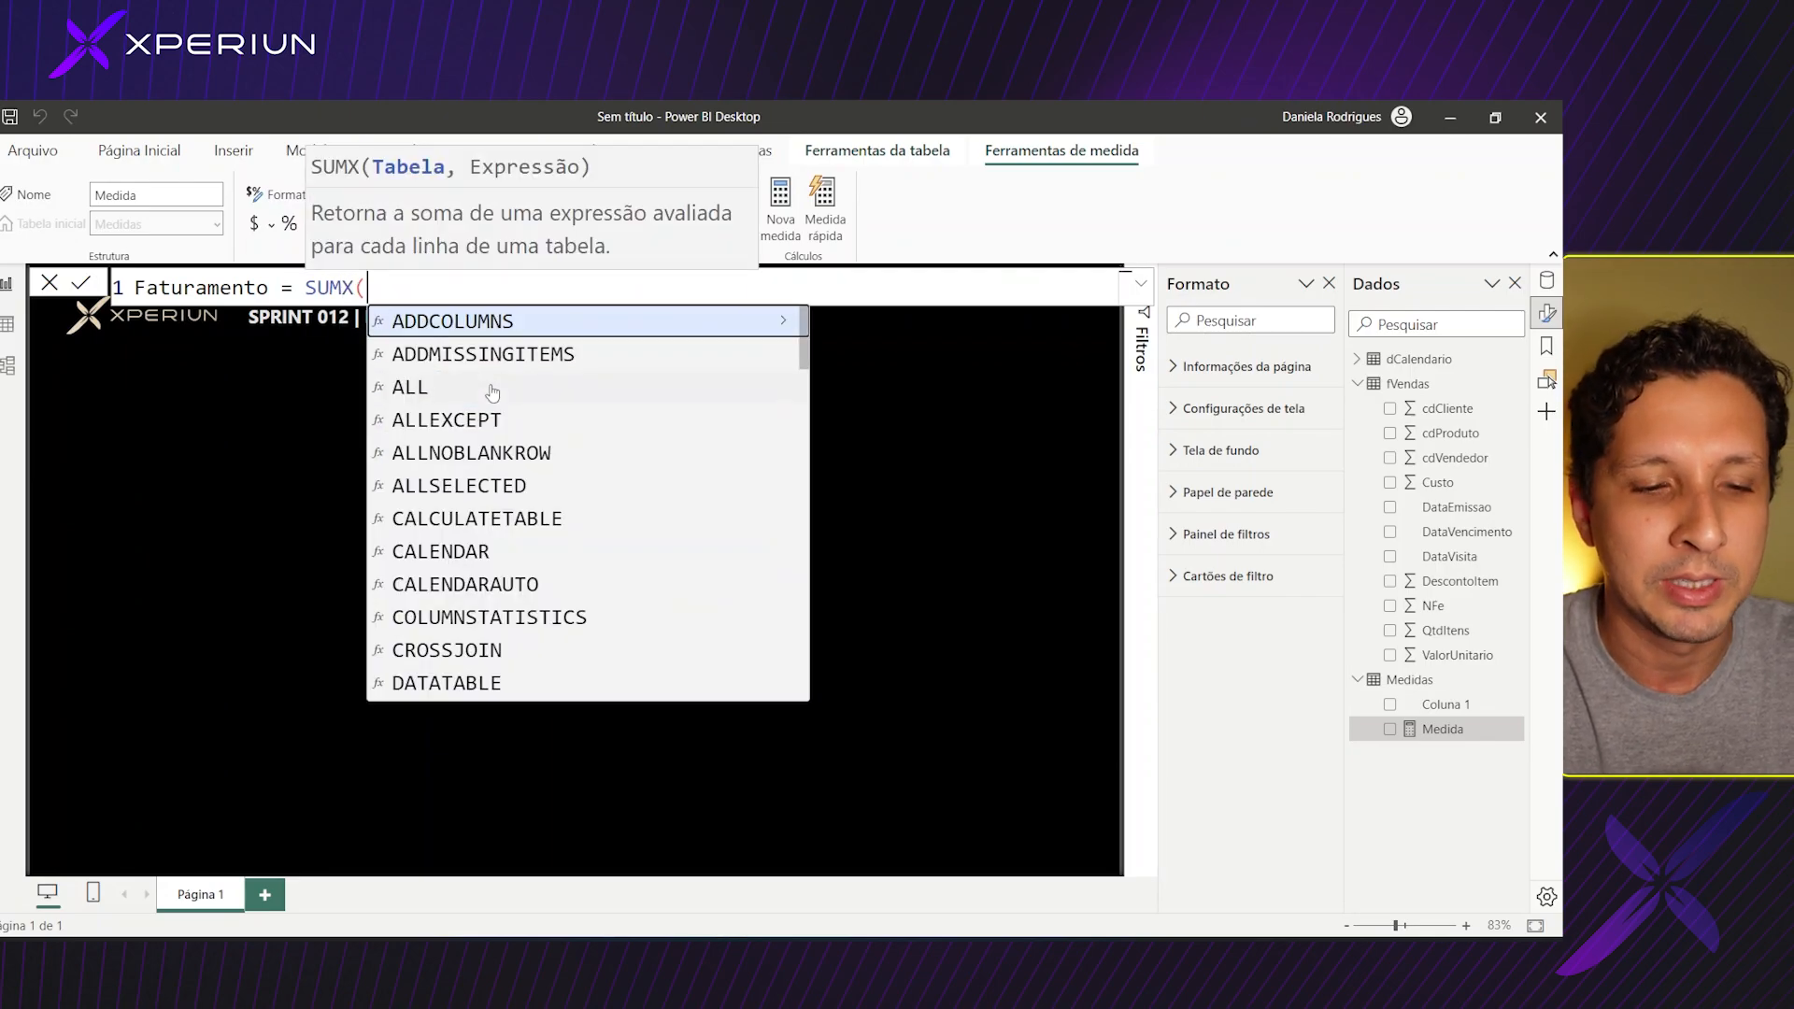
text(fVendas)
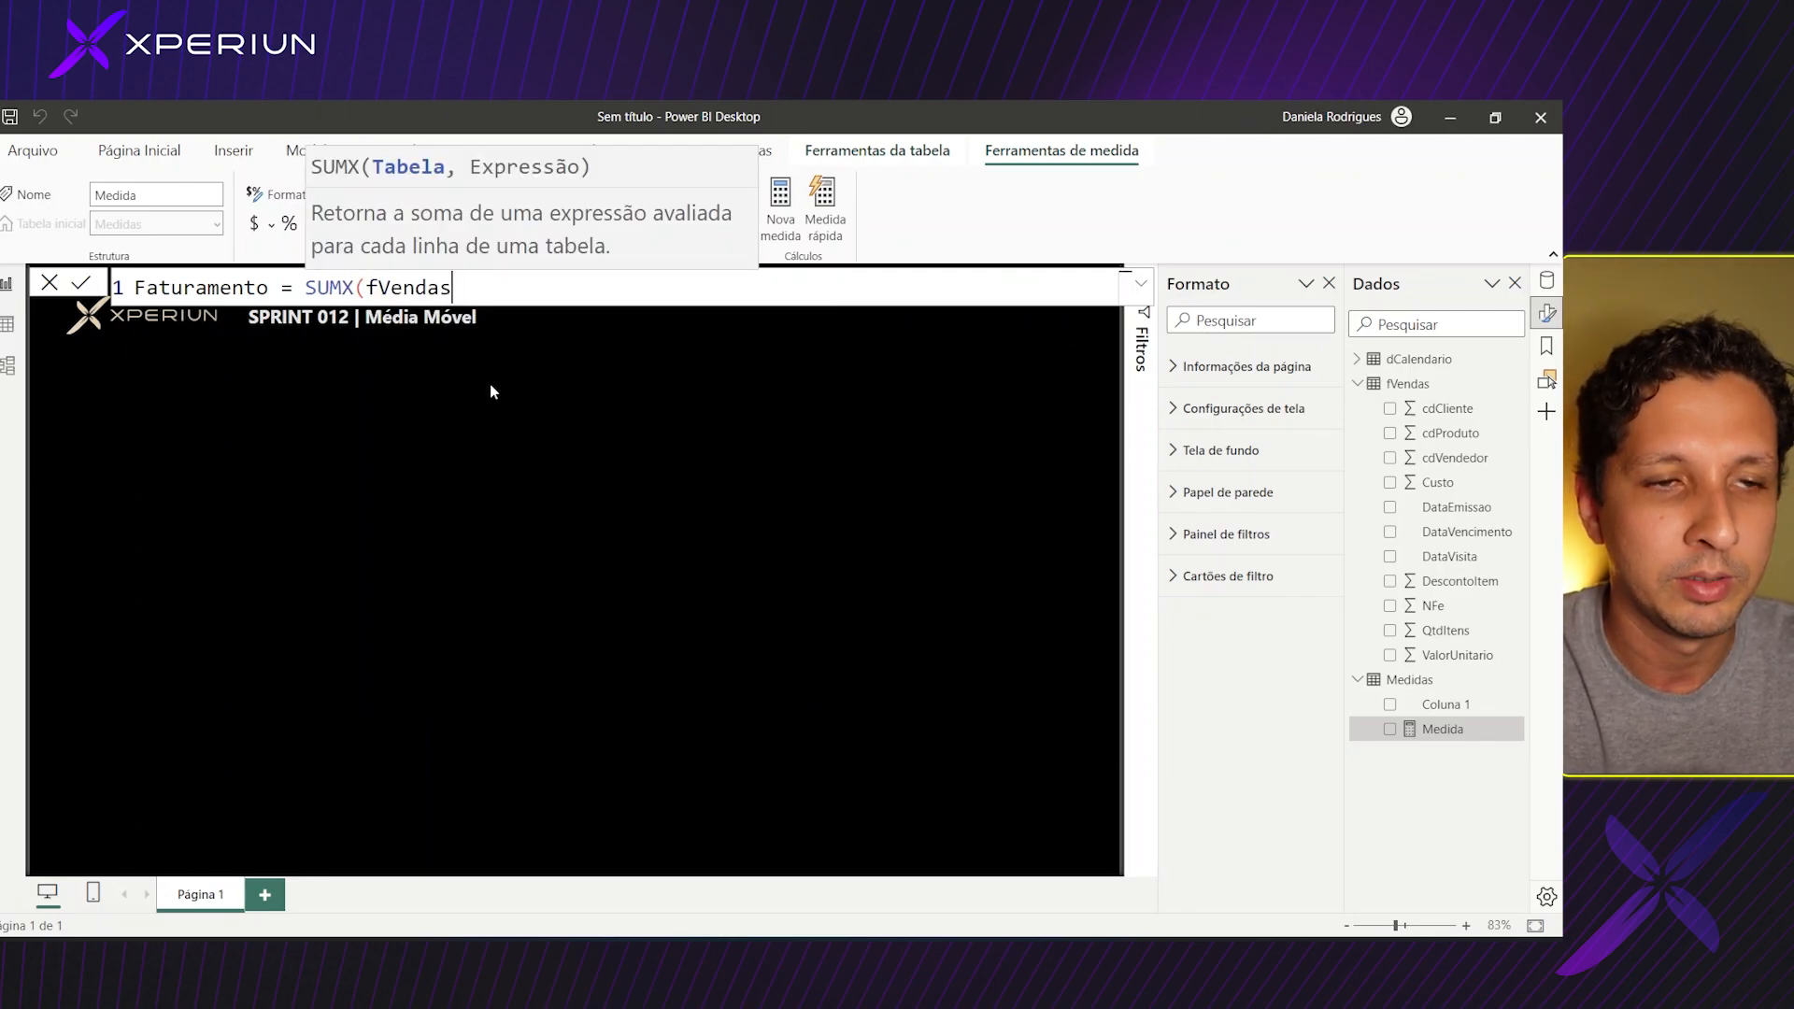
text(, )
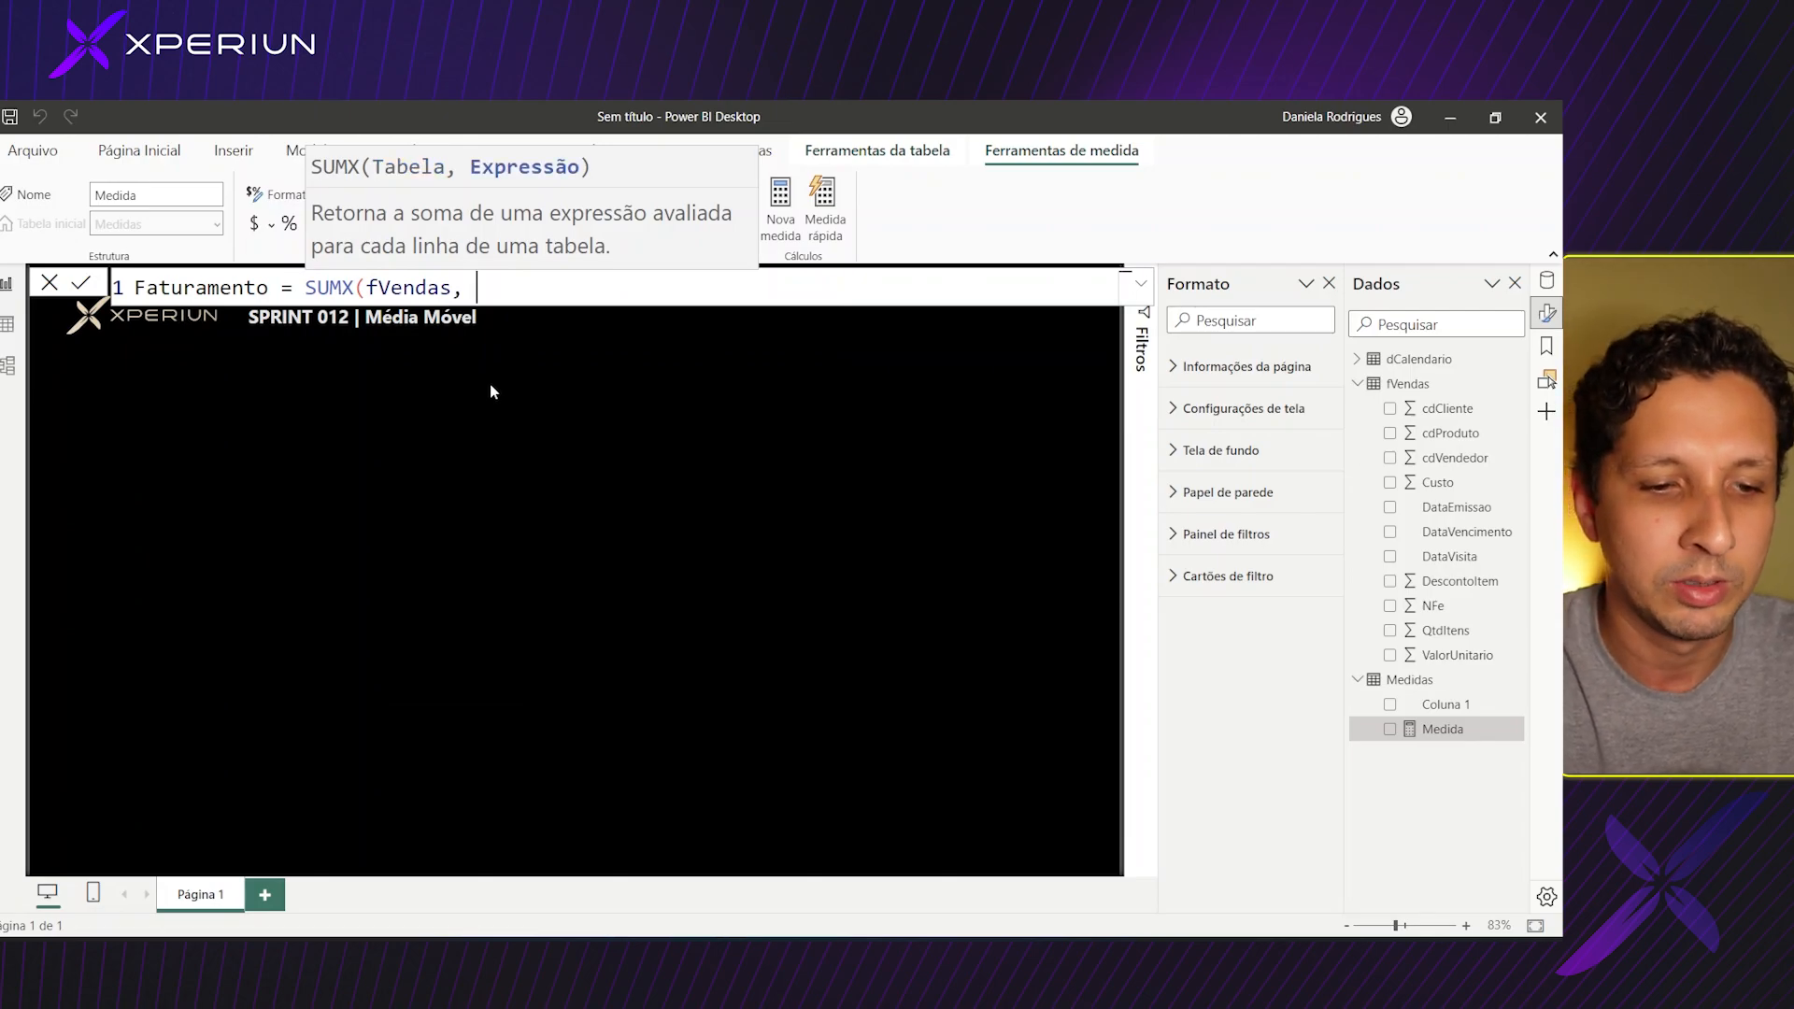
Complete the SUMX expression as fVendas[QtdItens]*fVendas[ValorUnitario] - fVendas[DescontoItem] and commit the Faturamento measure.
text(FV)
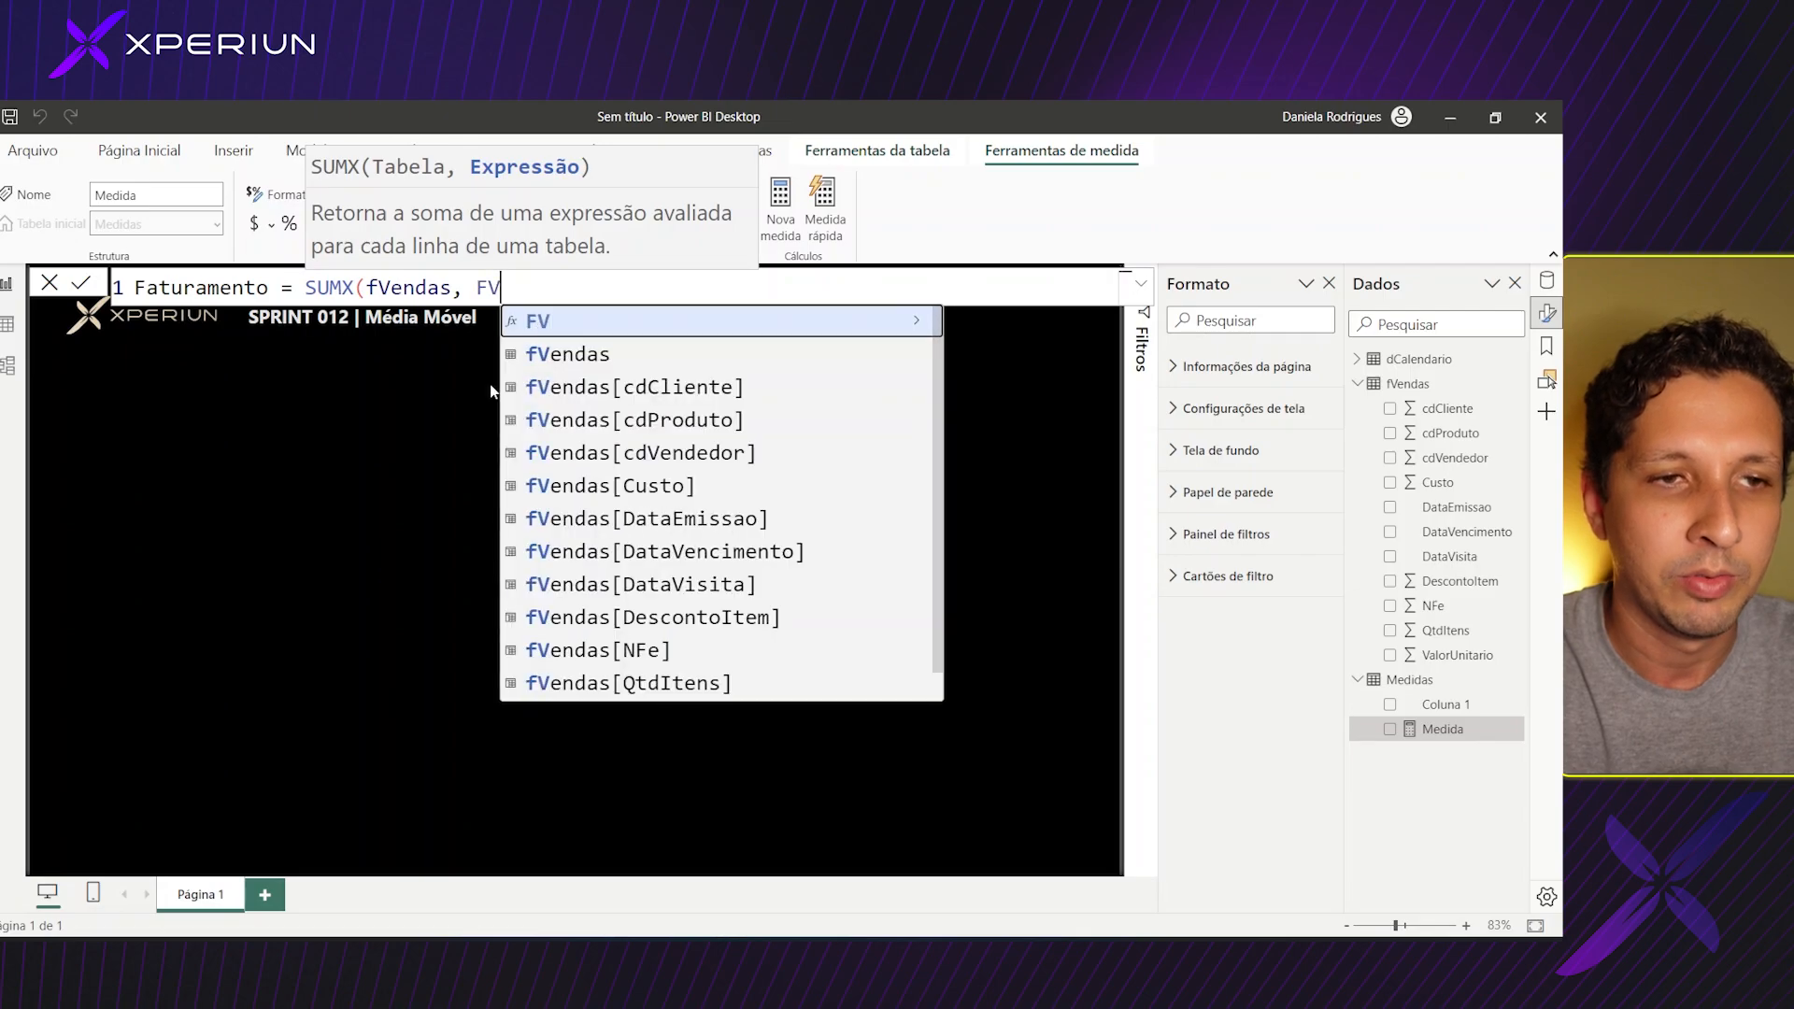
scroll(676, 654, down, 1)
click(676, 653)
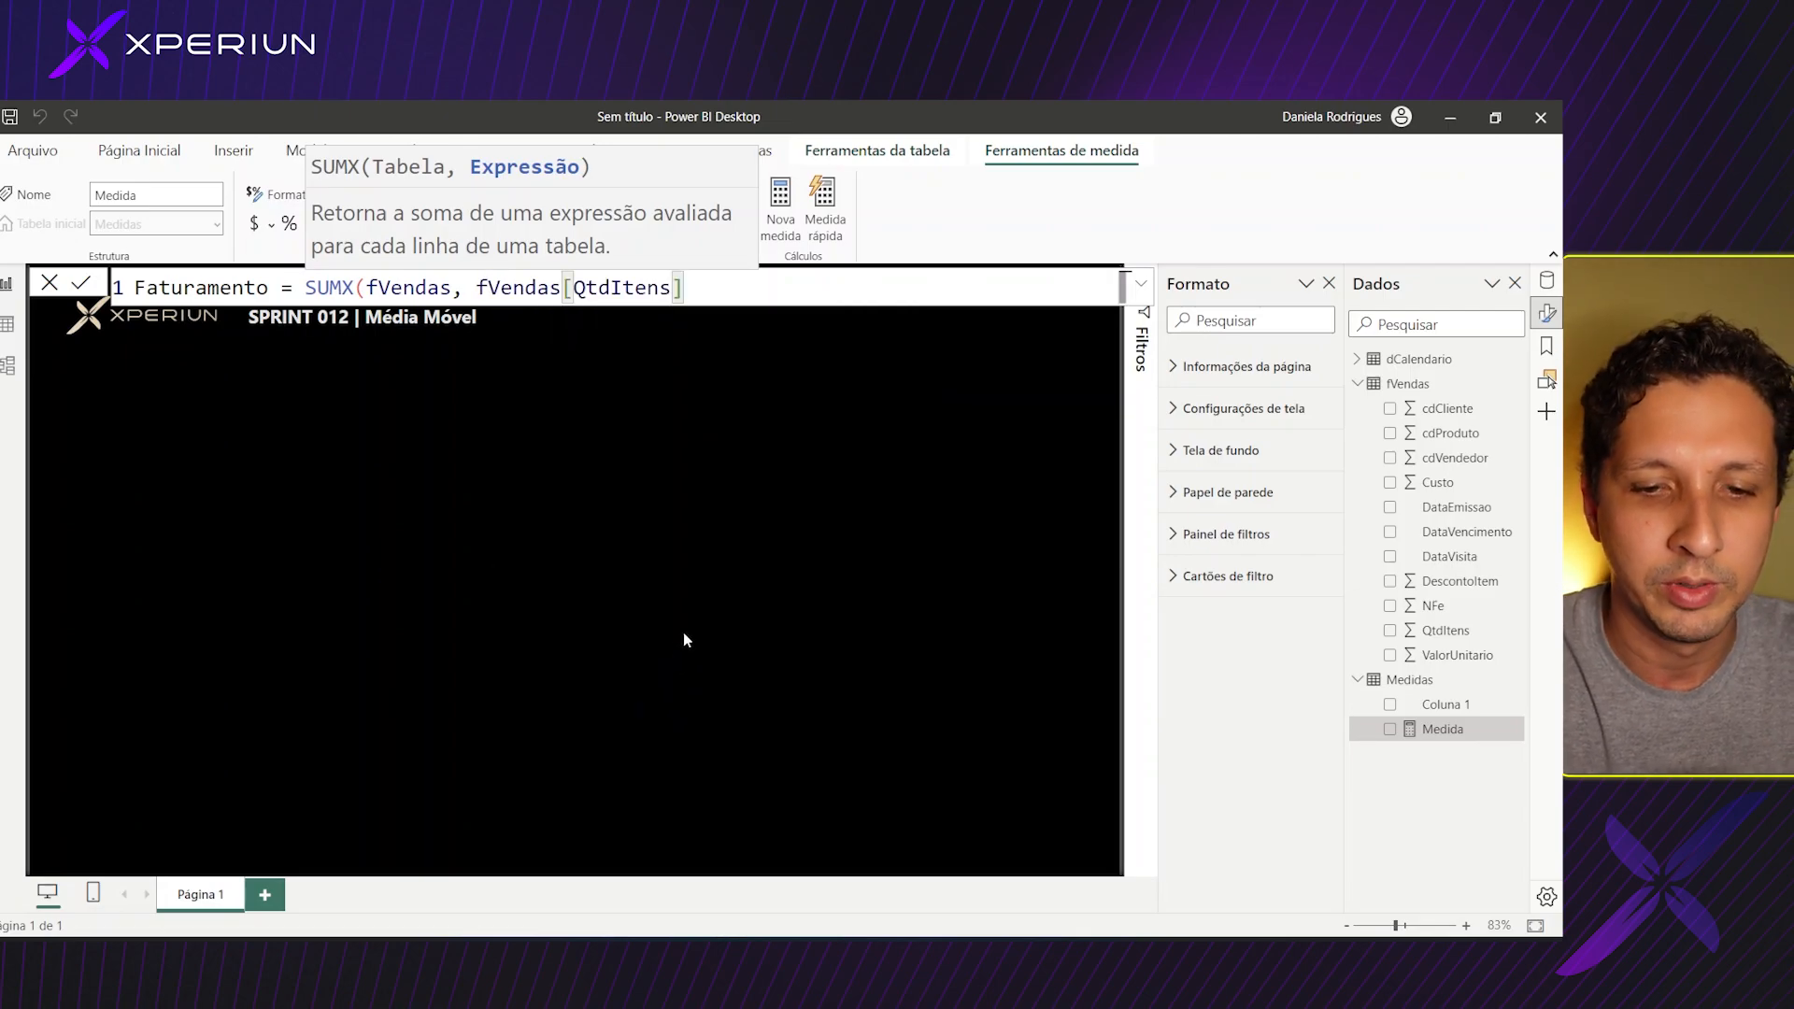
text(*)
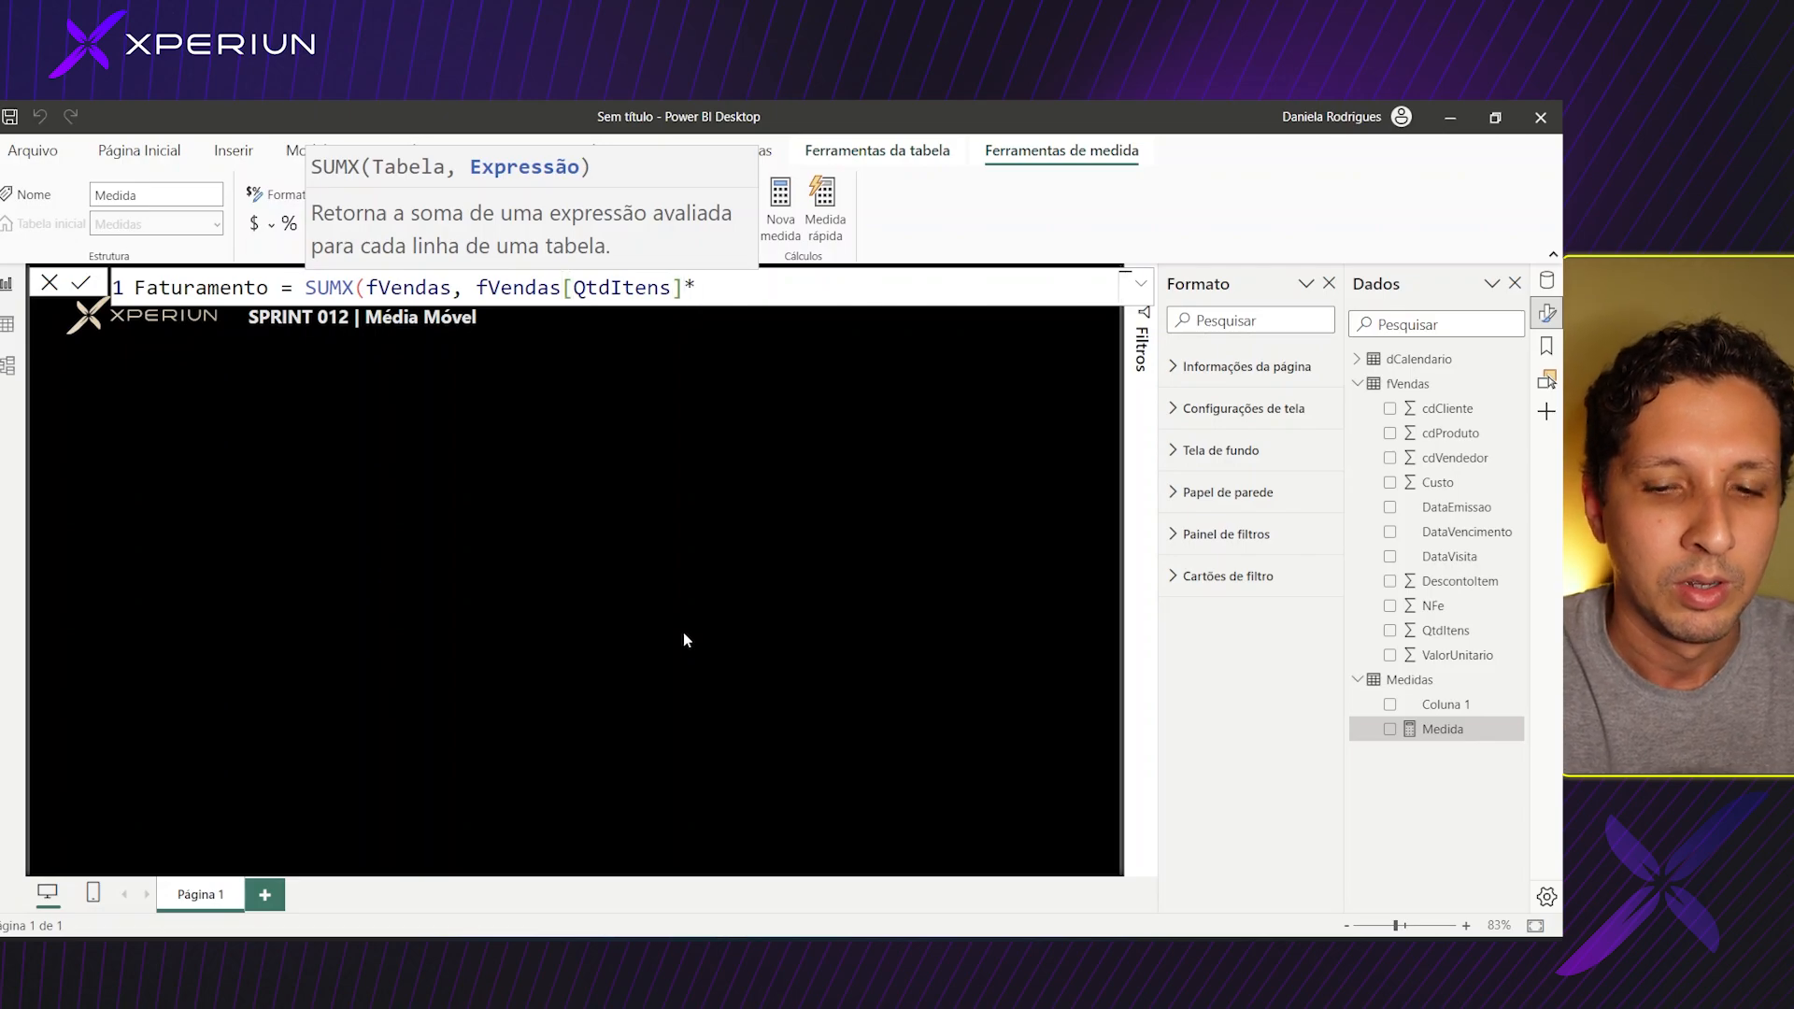
key(BackSpace)
text(FV)
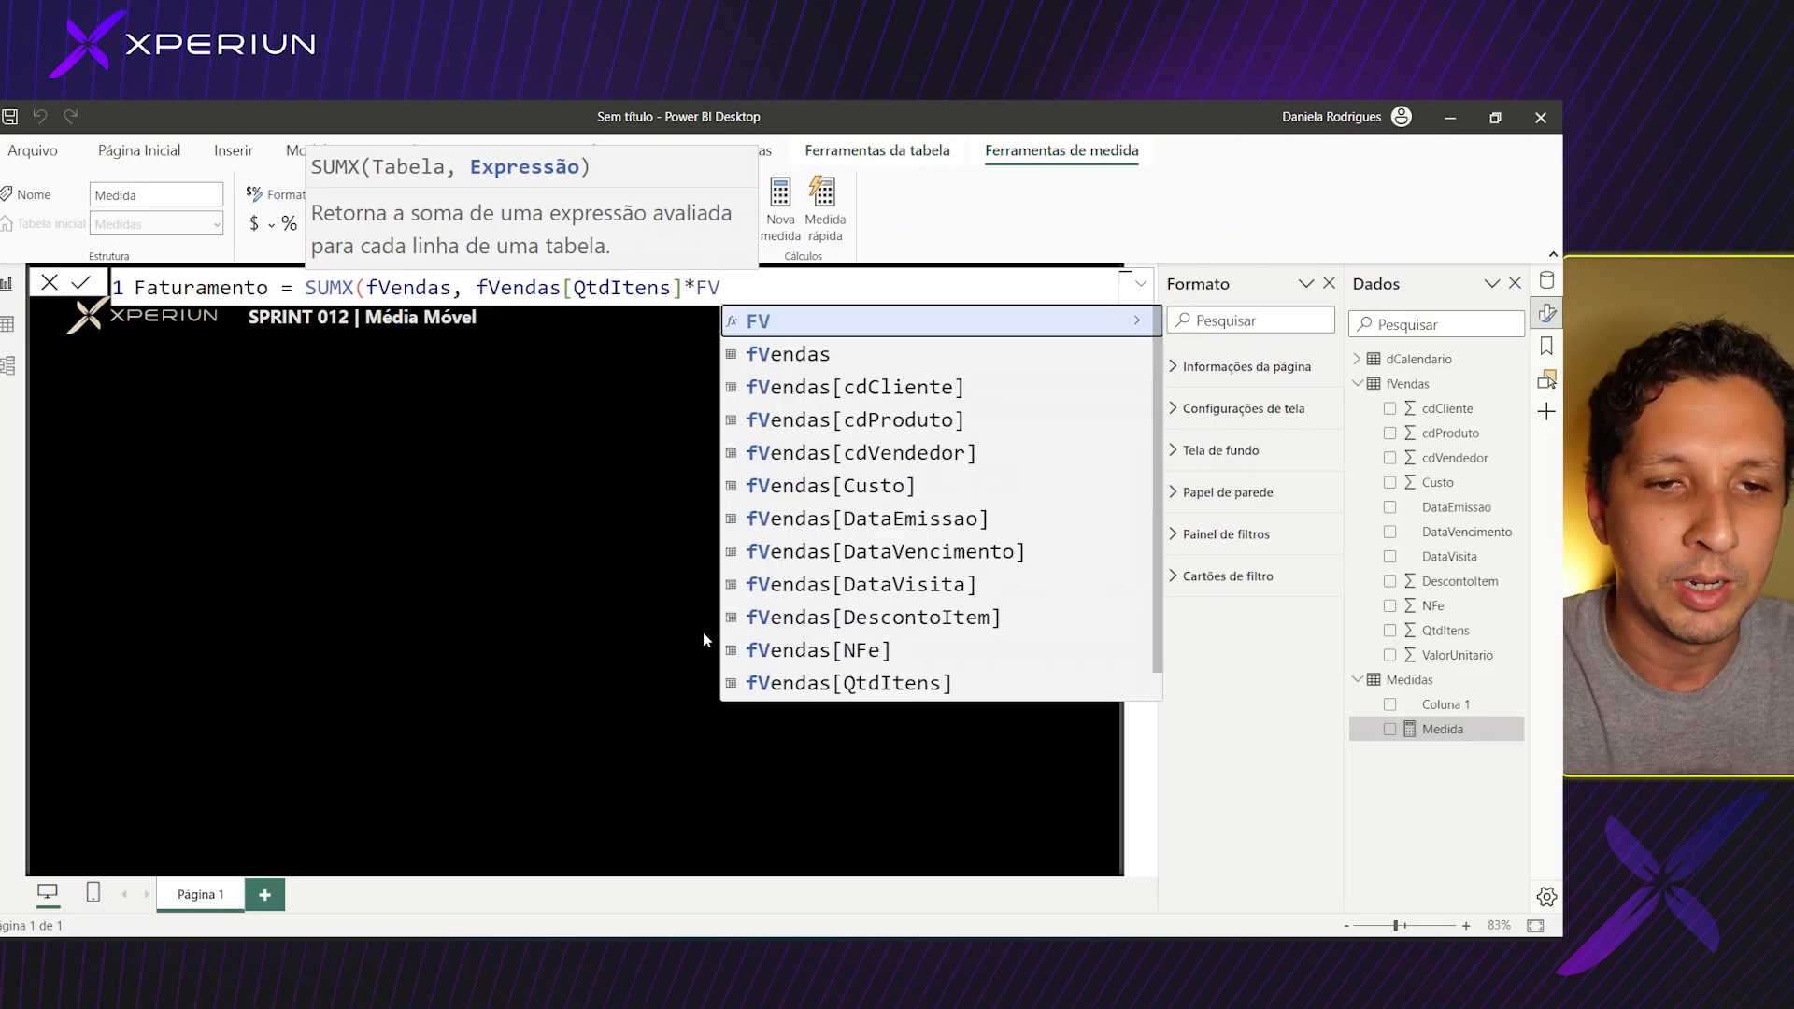
scroll(814, 668, down, 1)
click(897, 691)
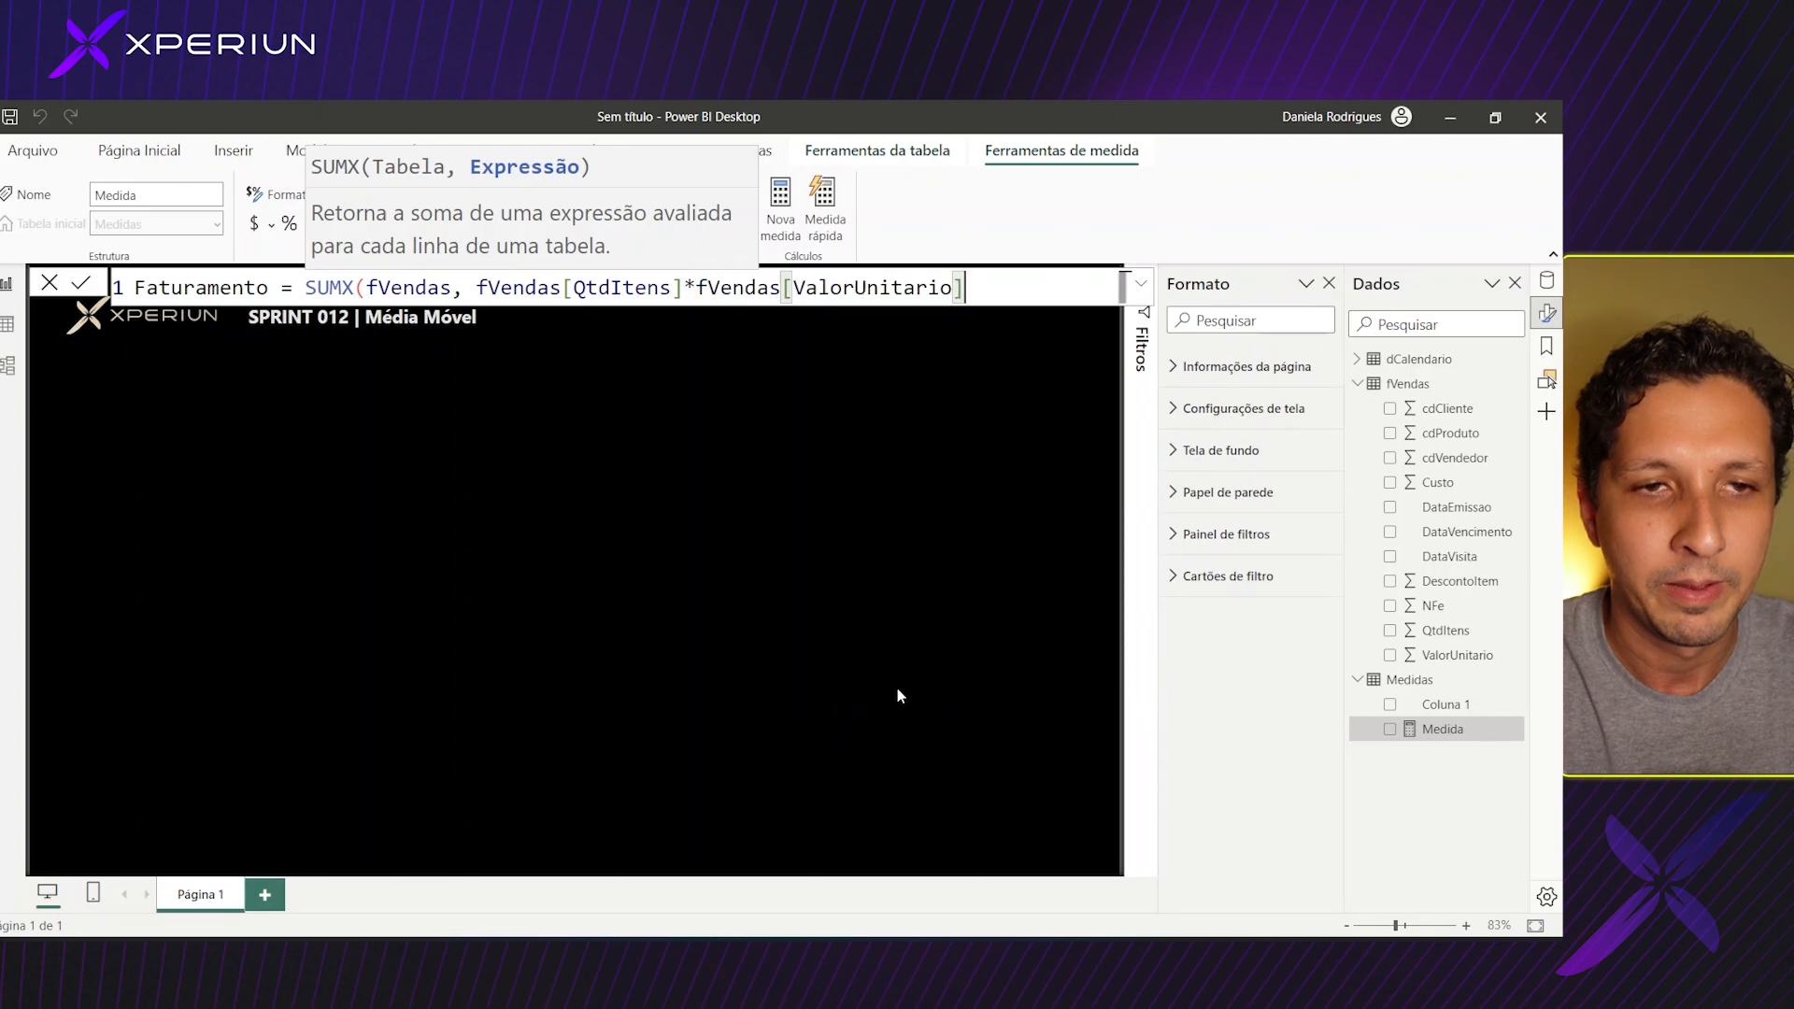
text(- FV)
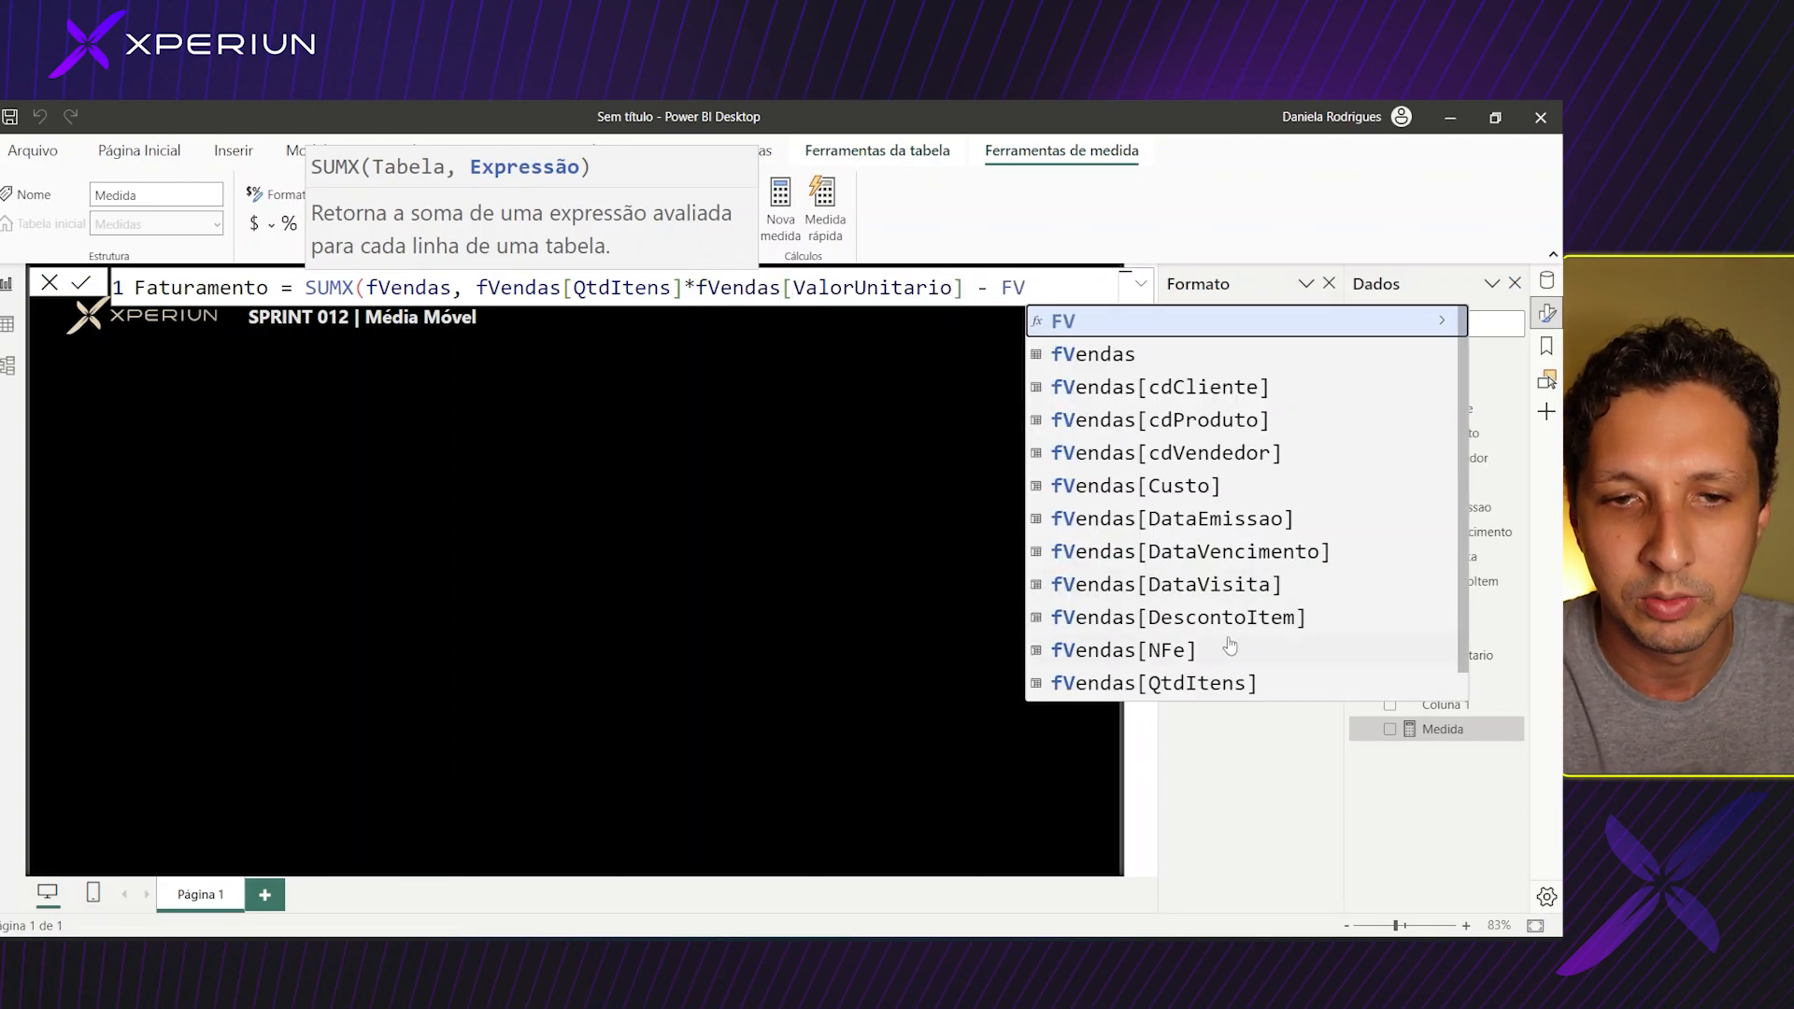
click(1178, 620)
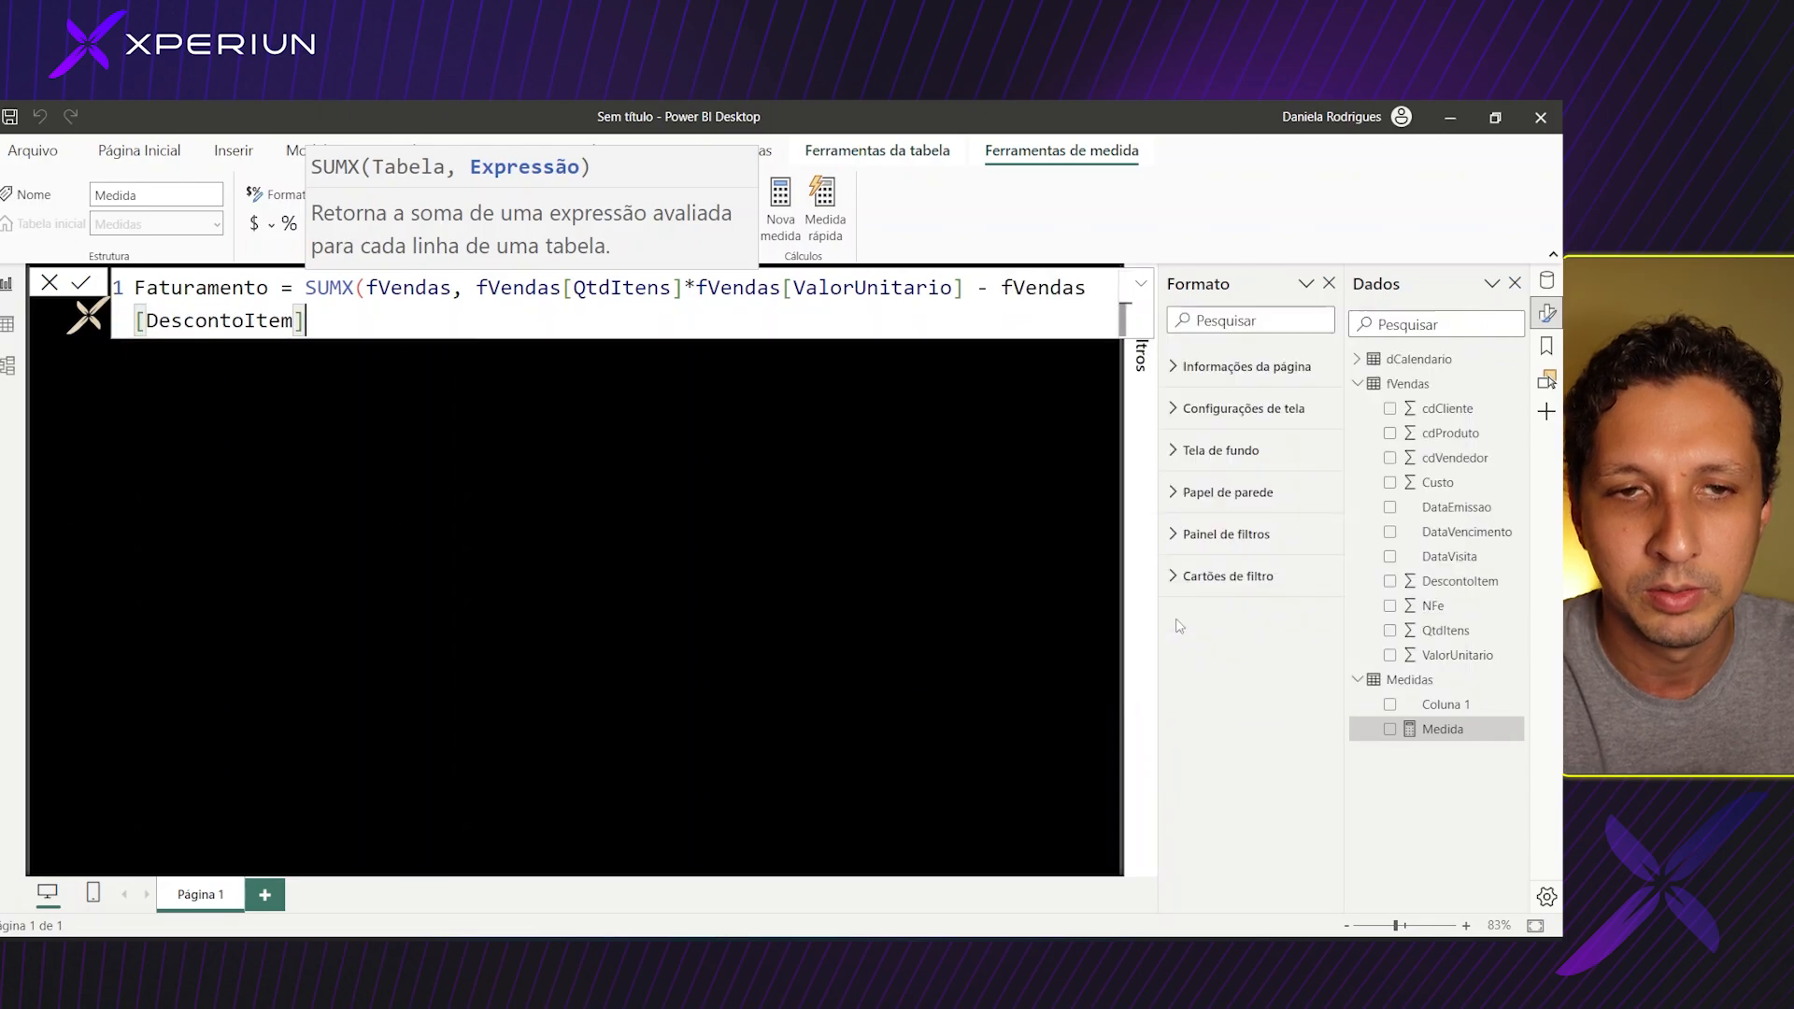
text())
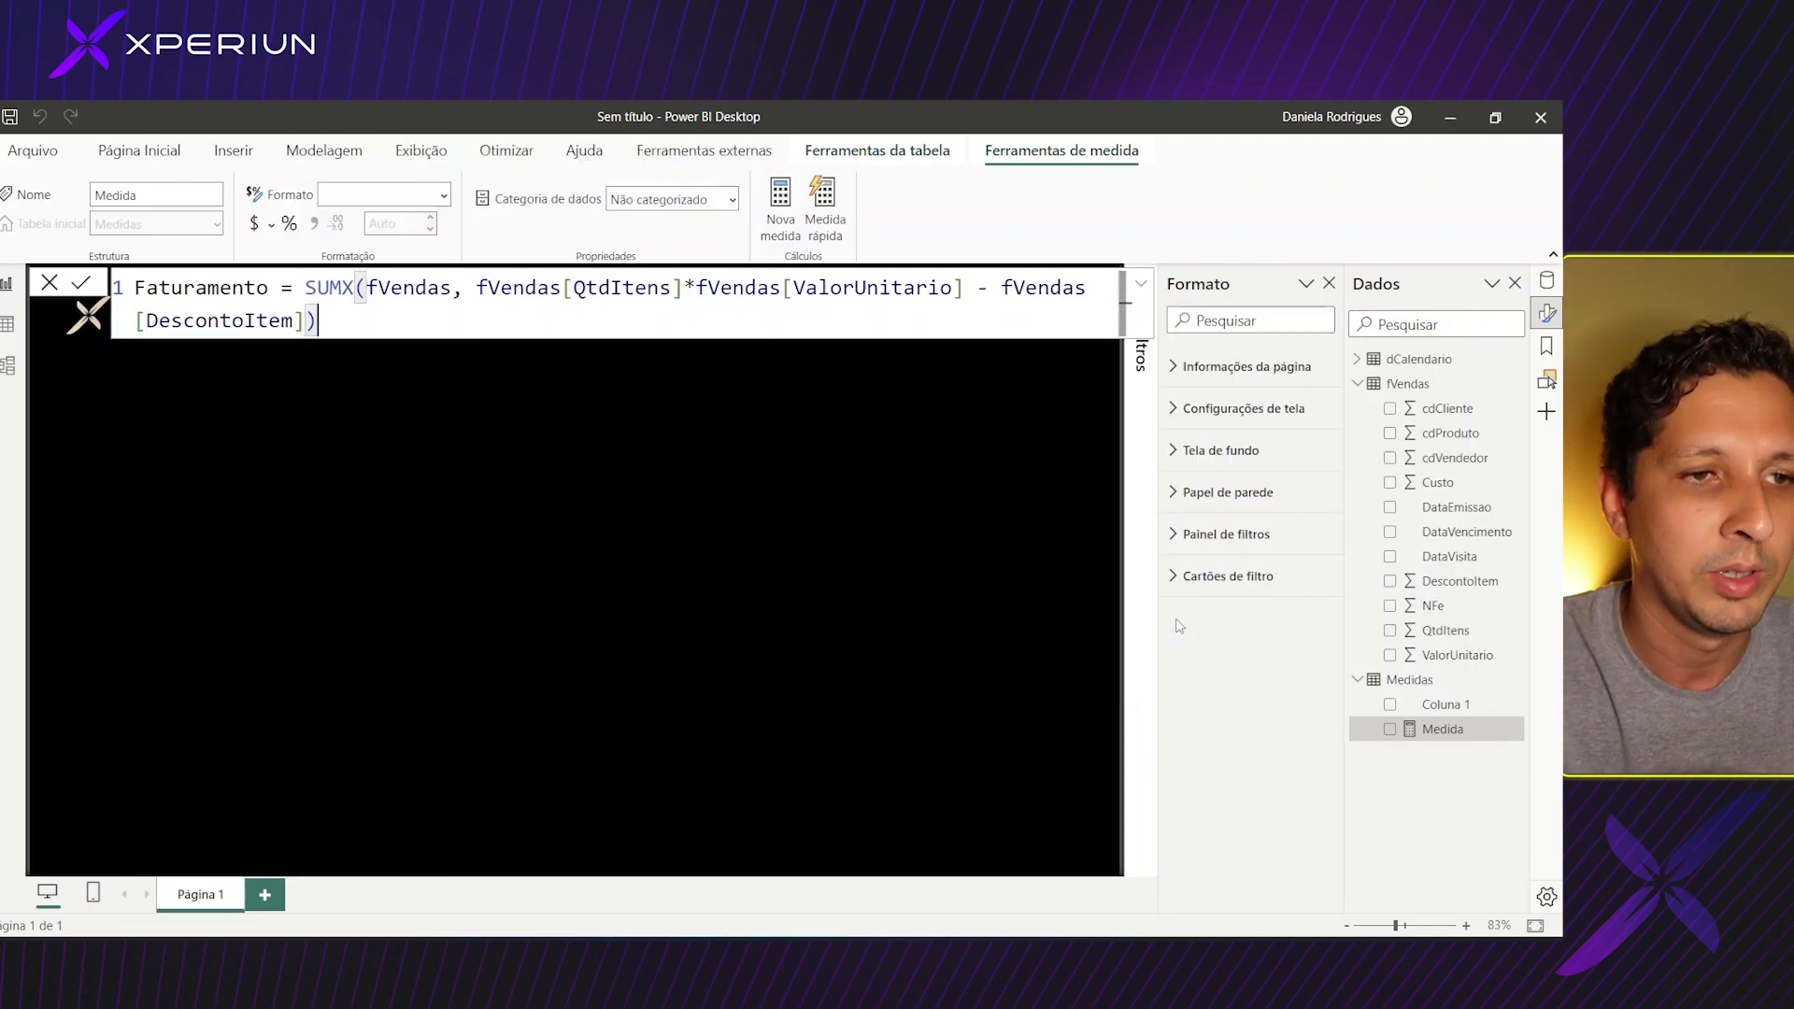
key(Return)
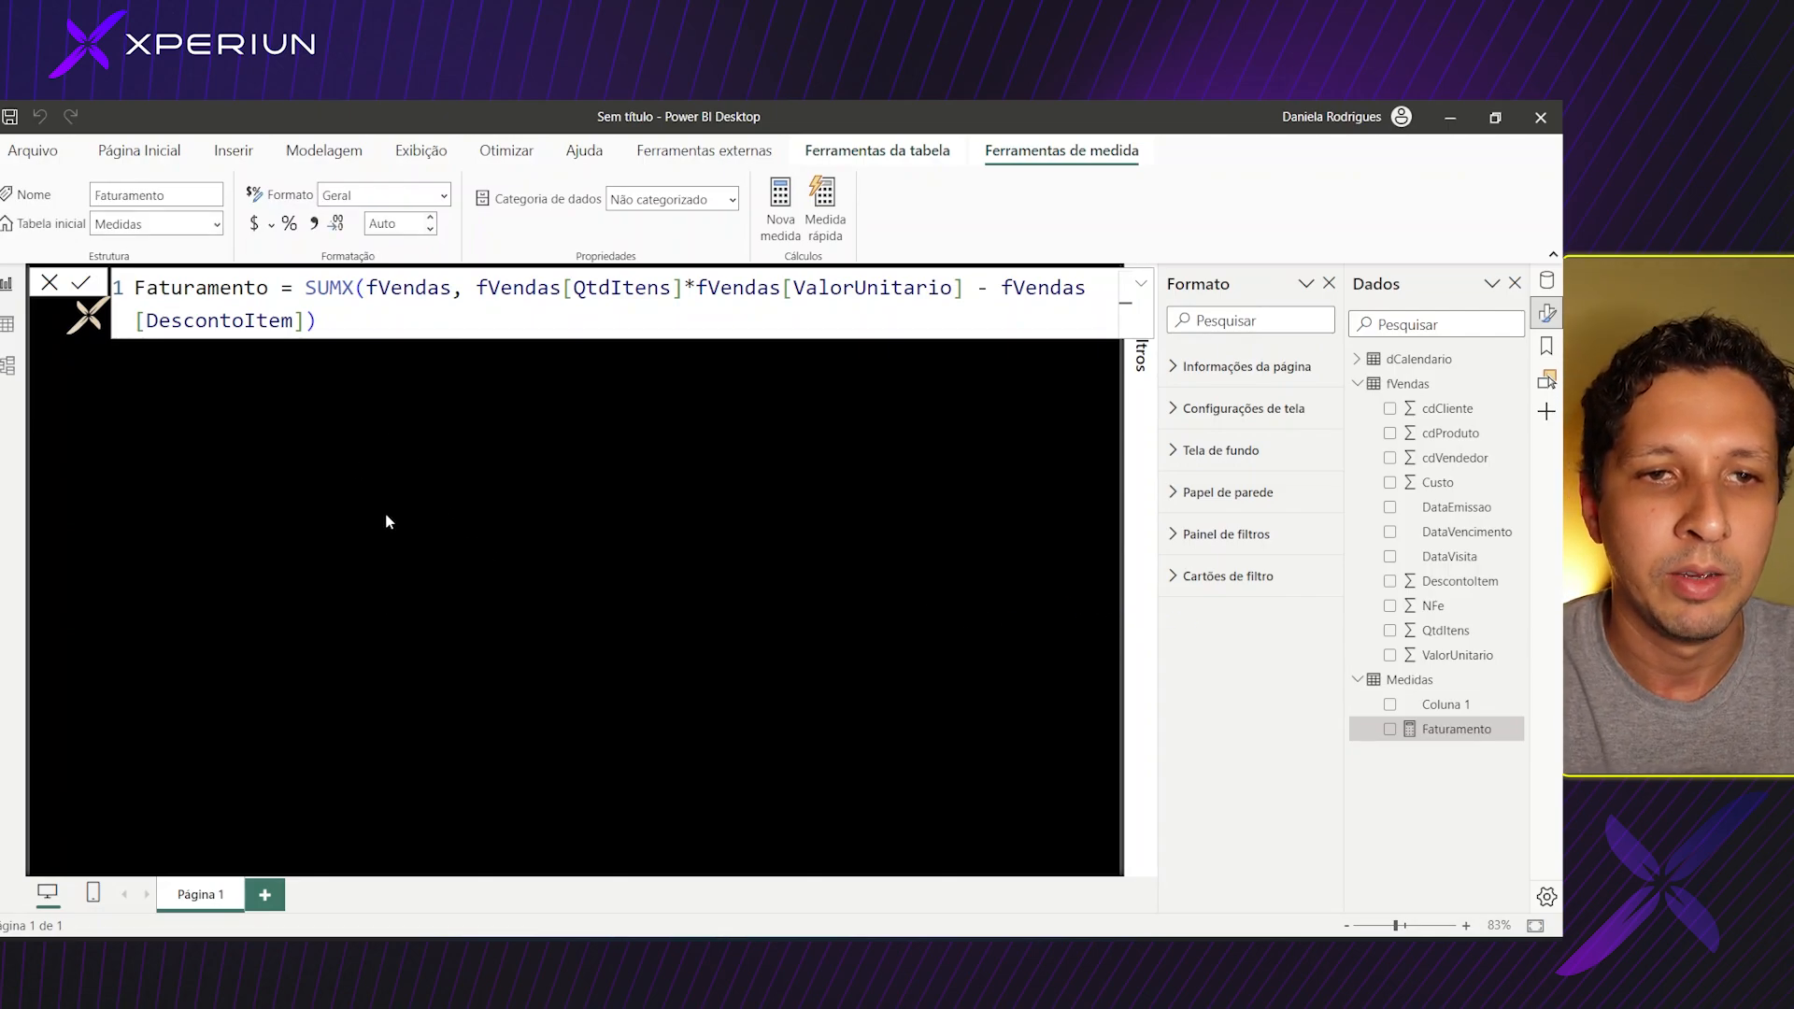
Insert a wide clustered column and line chart across the page's lower half with dCalendario's Data on the X axis.
click(437, 484)
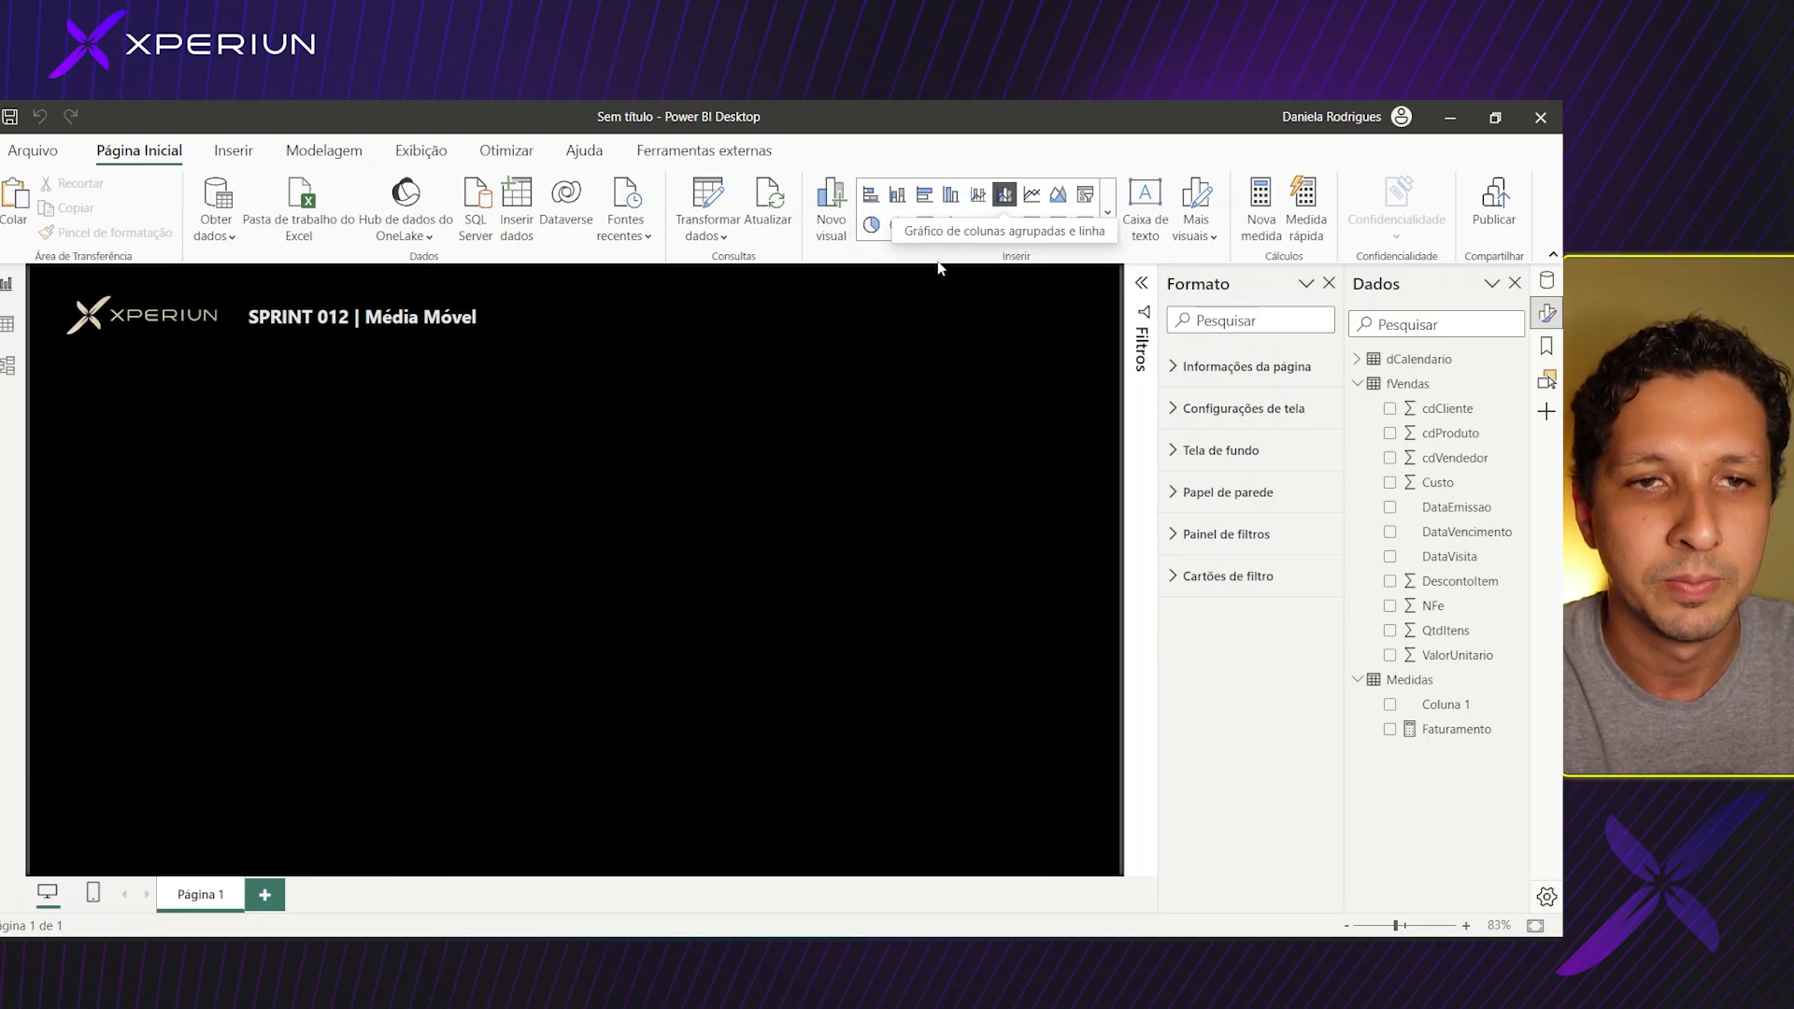
drag(194, 517, 998, 830)
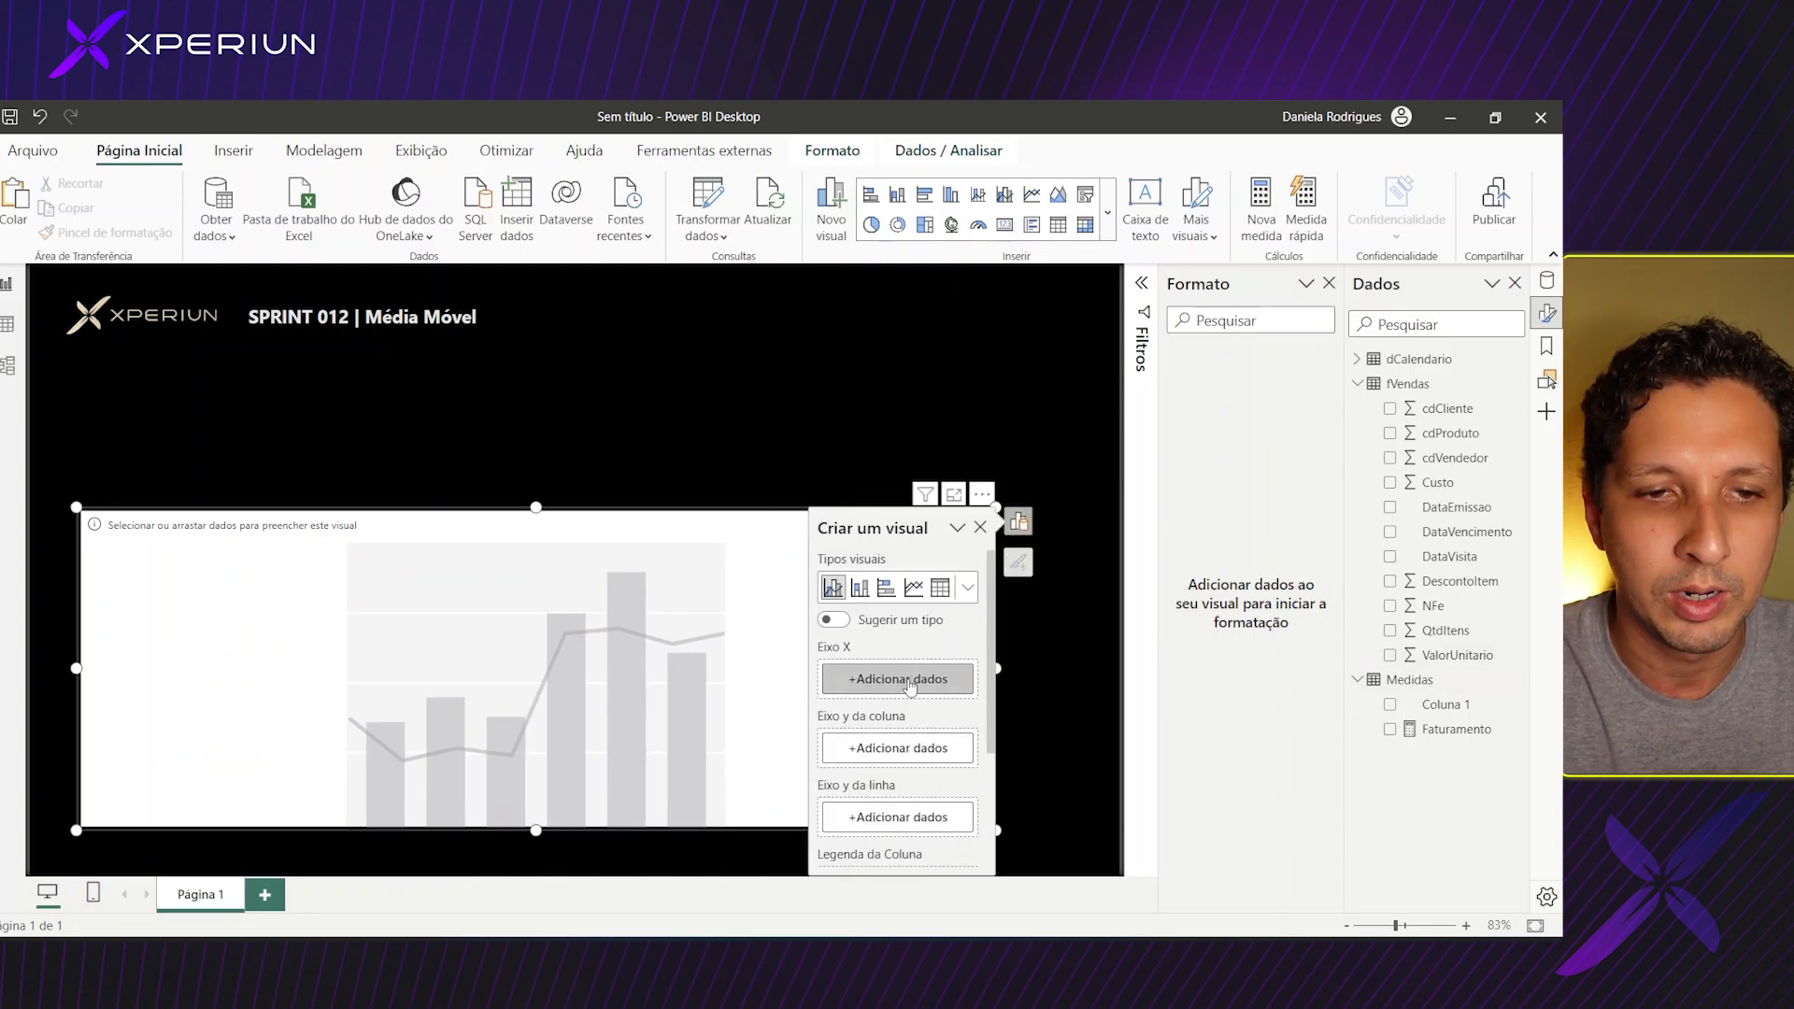
click(910, 683)
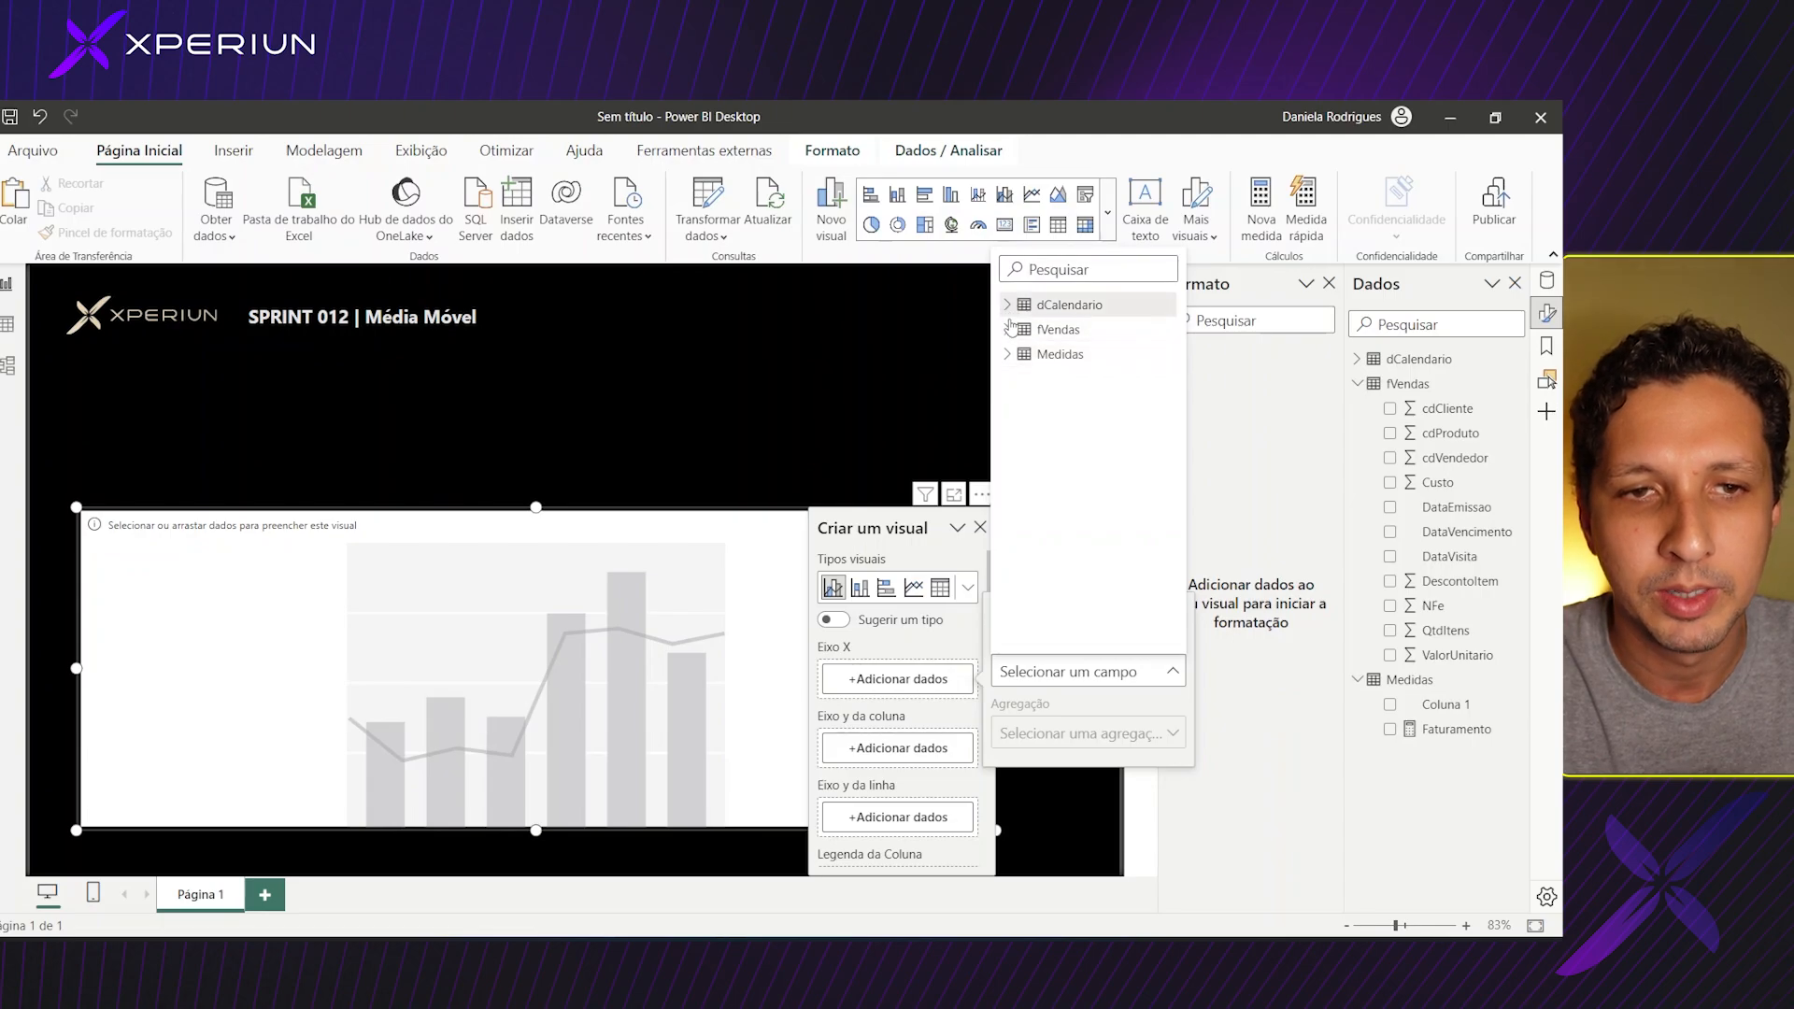
click(1008, 309)
click(1052, 380)
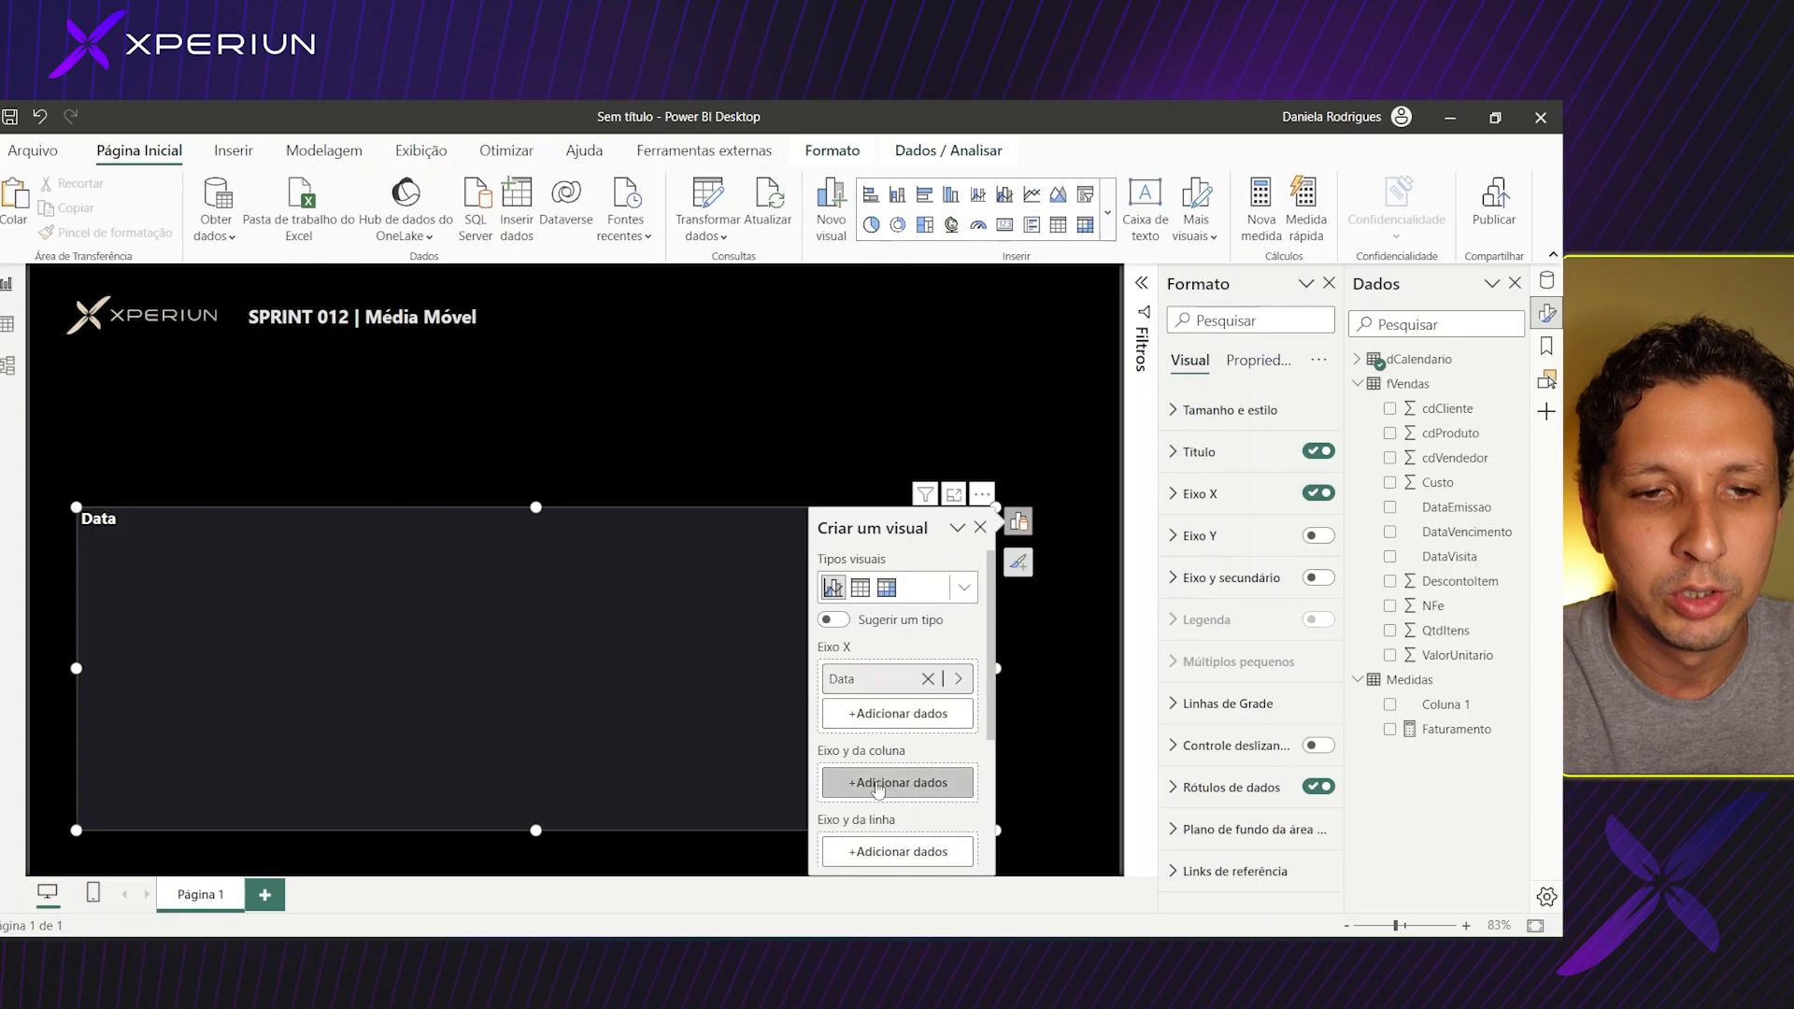
Assign the Faturamento measure to the chart's column Y axis and deselect the chart.
click(879, 785)
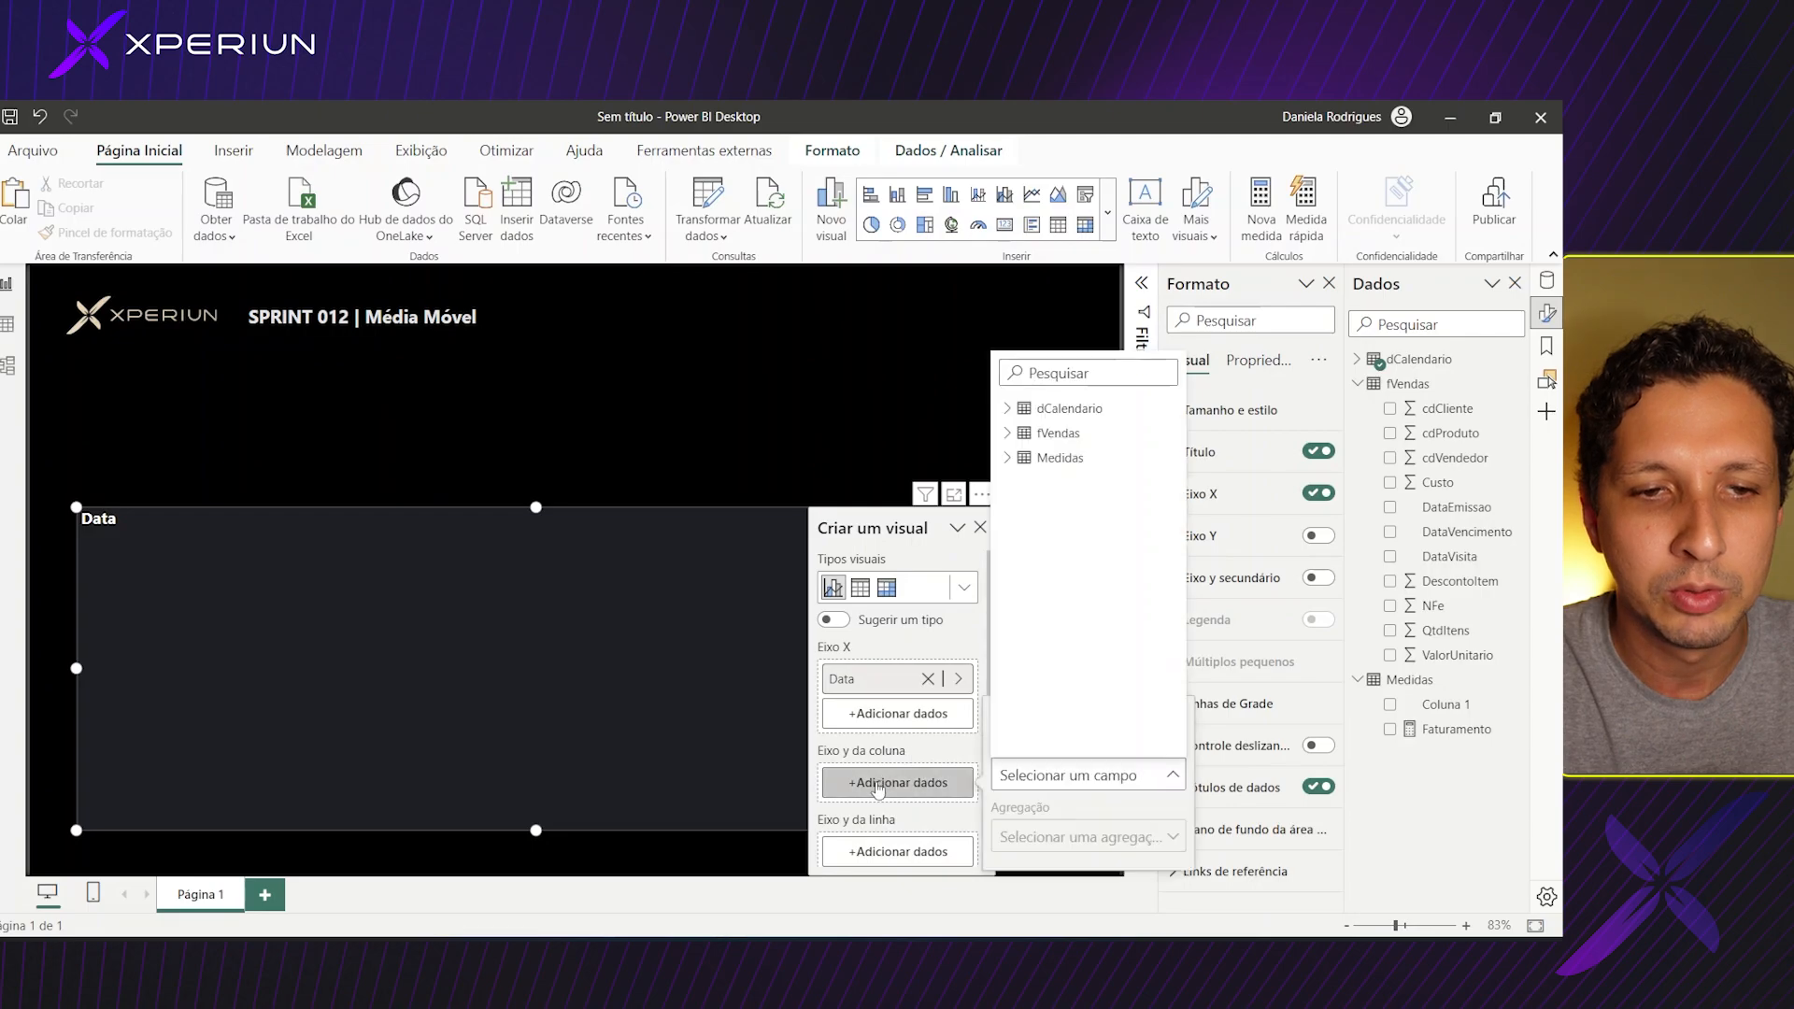
click(1016, 473)
click(1062, 520)
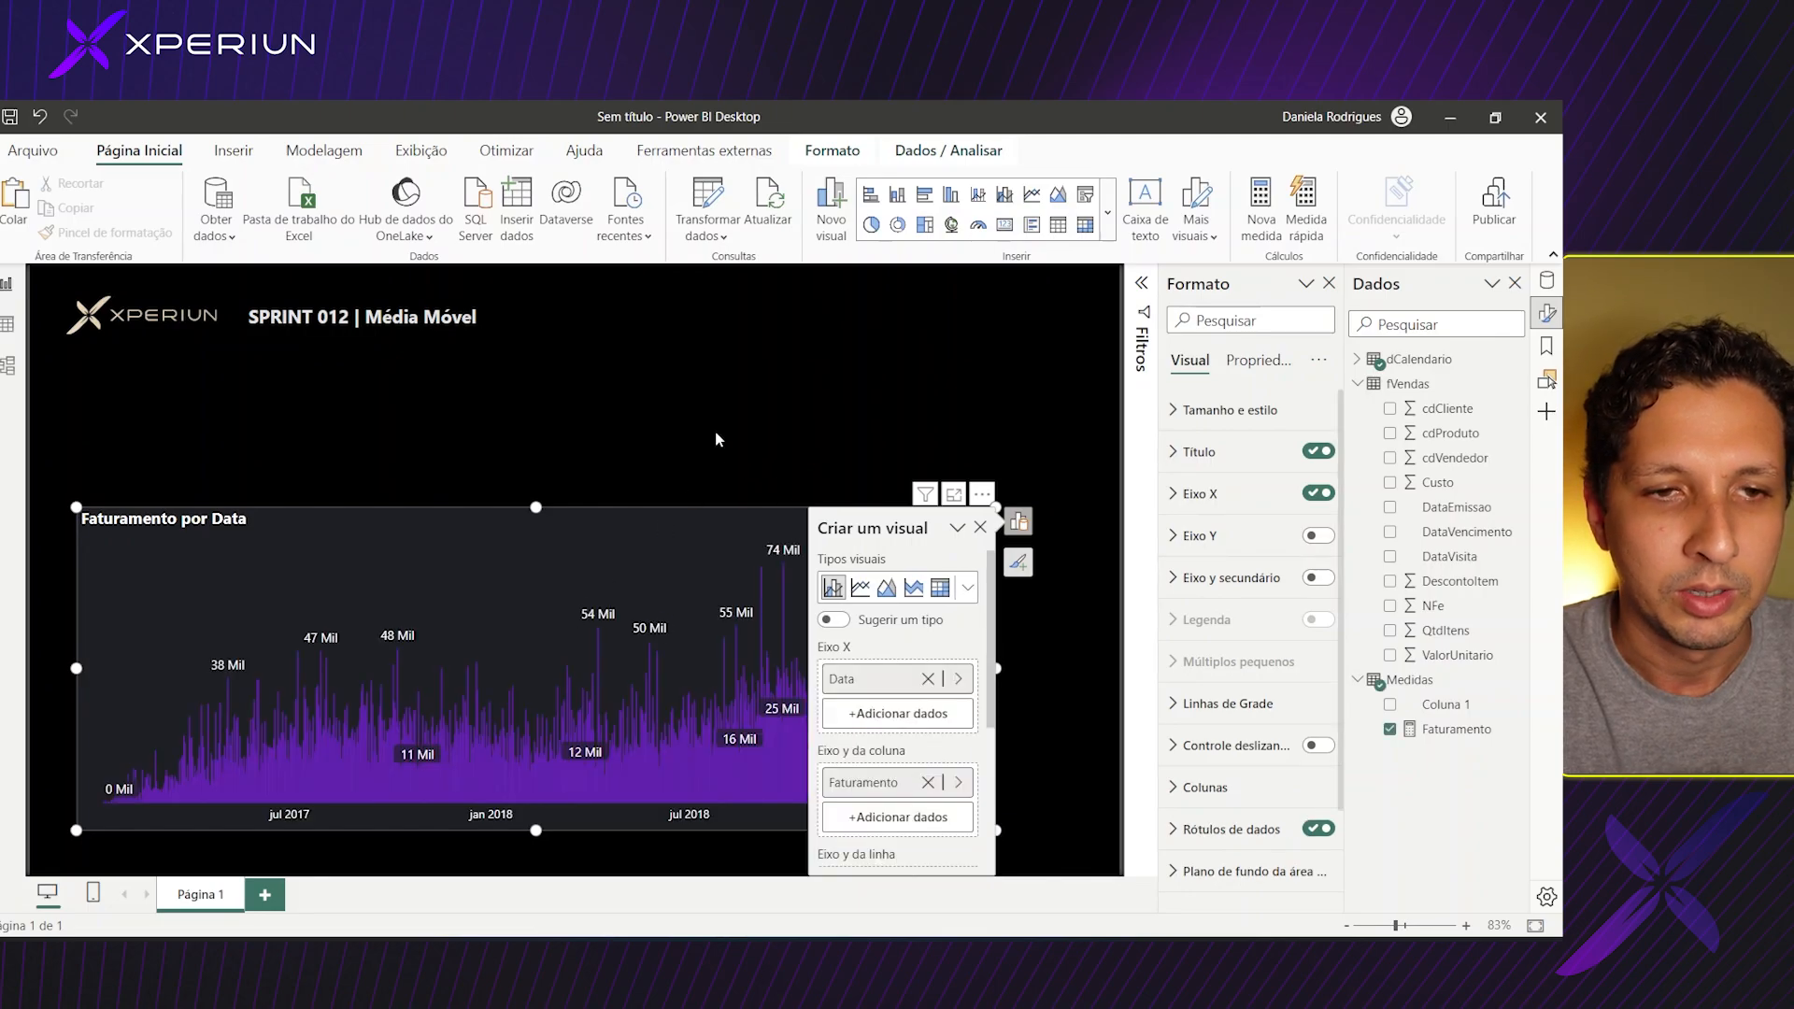
click(904, 380)
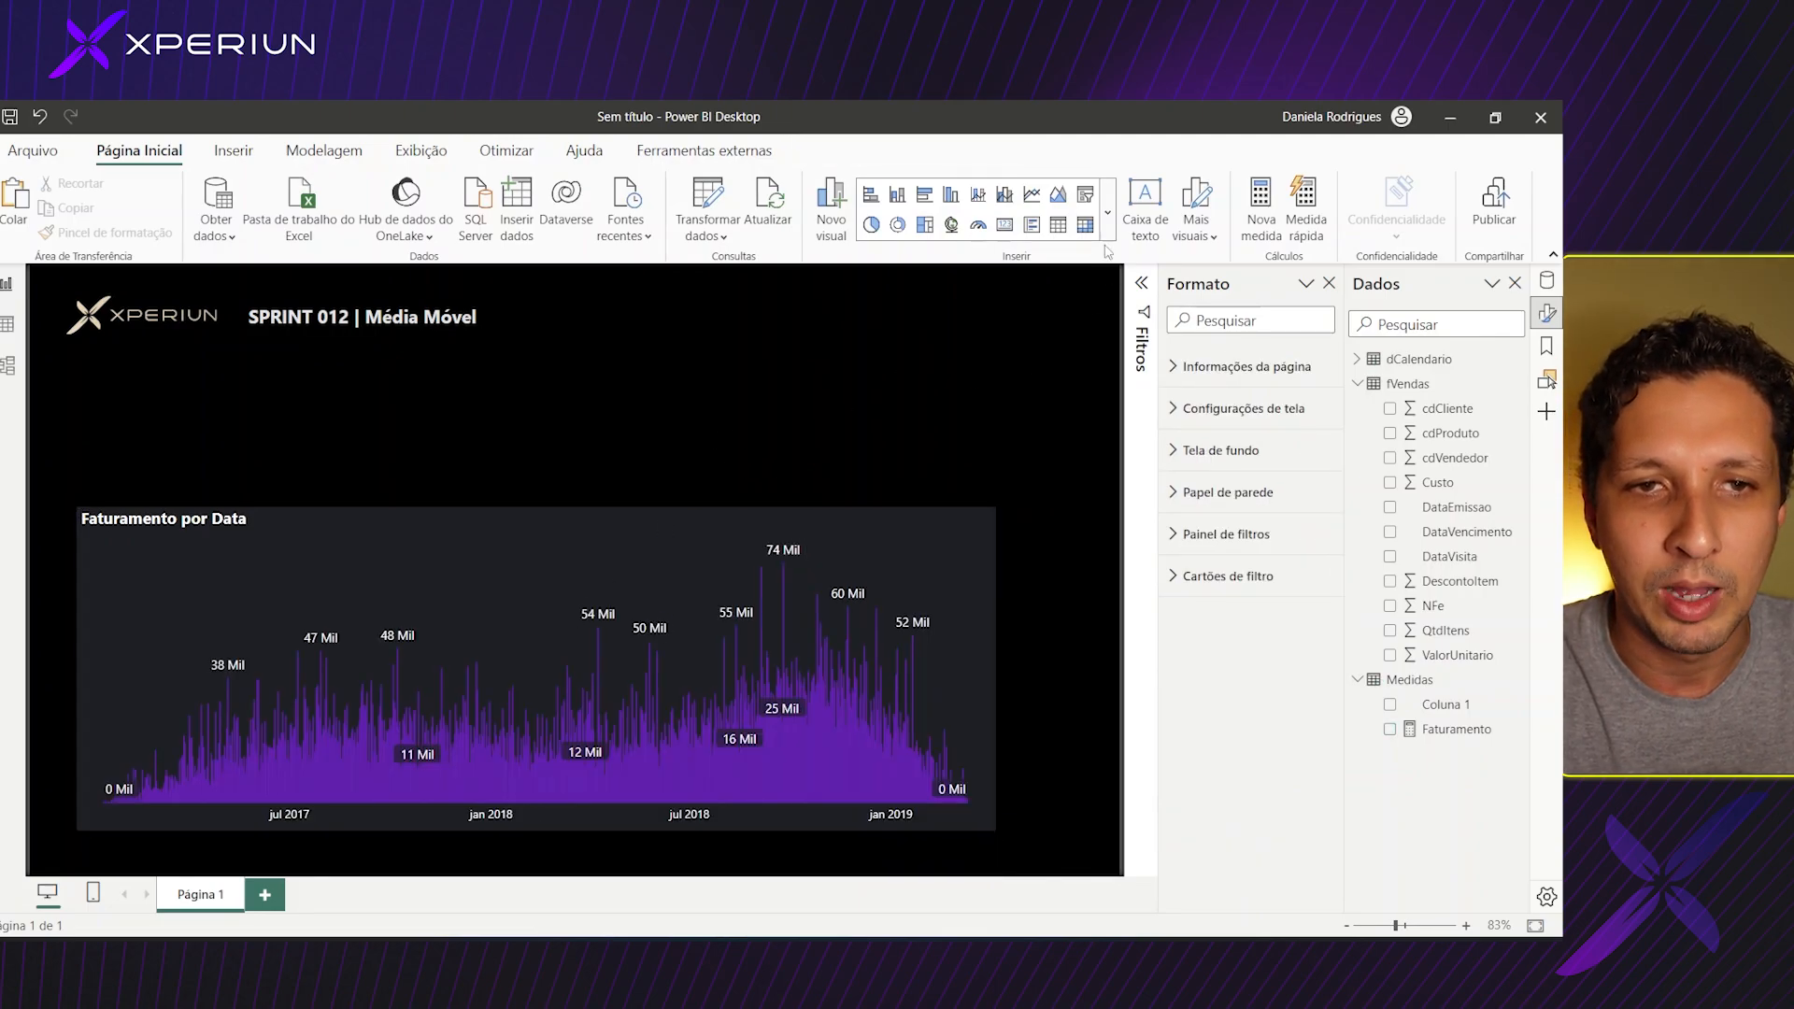
Add a widened slicer on dCalendario's Data above the chart's right part, with its slider turned off.
click(1084, 194)
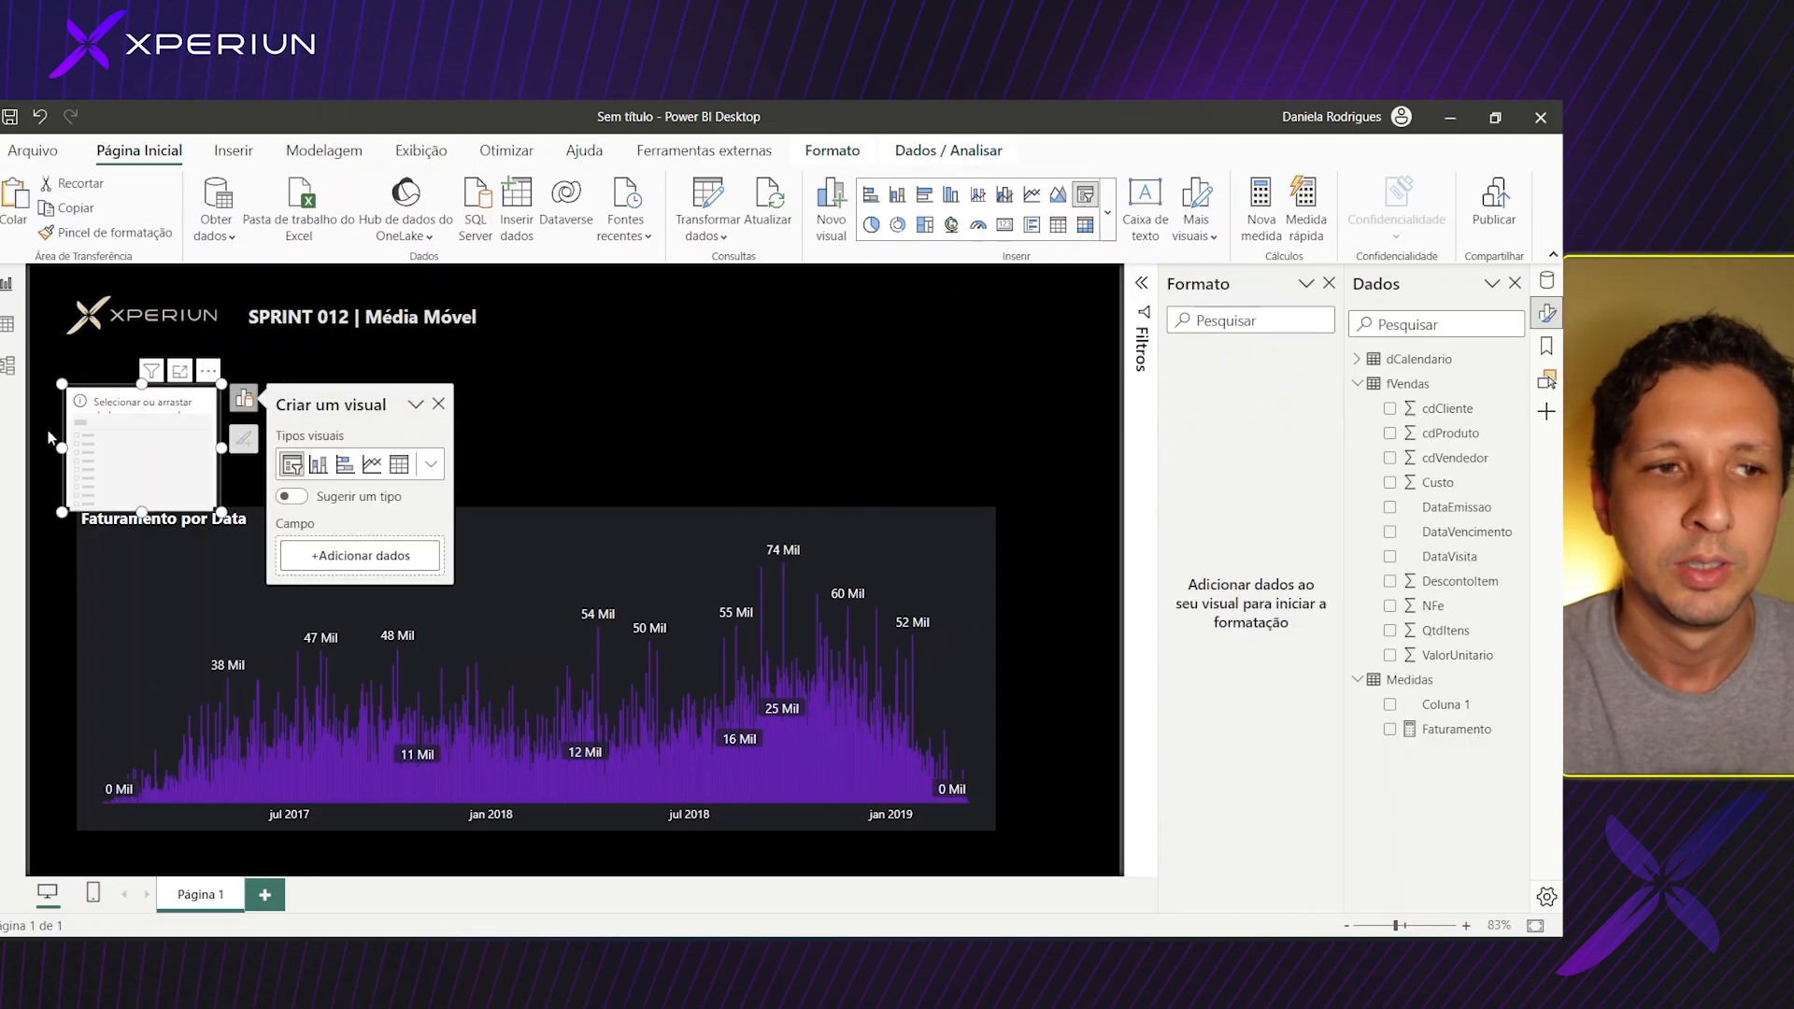
drag(154, 401, 835, 351)
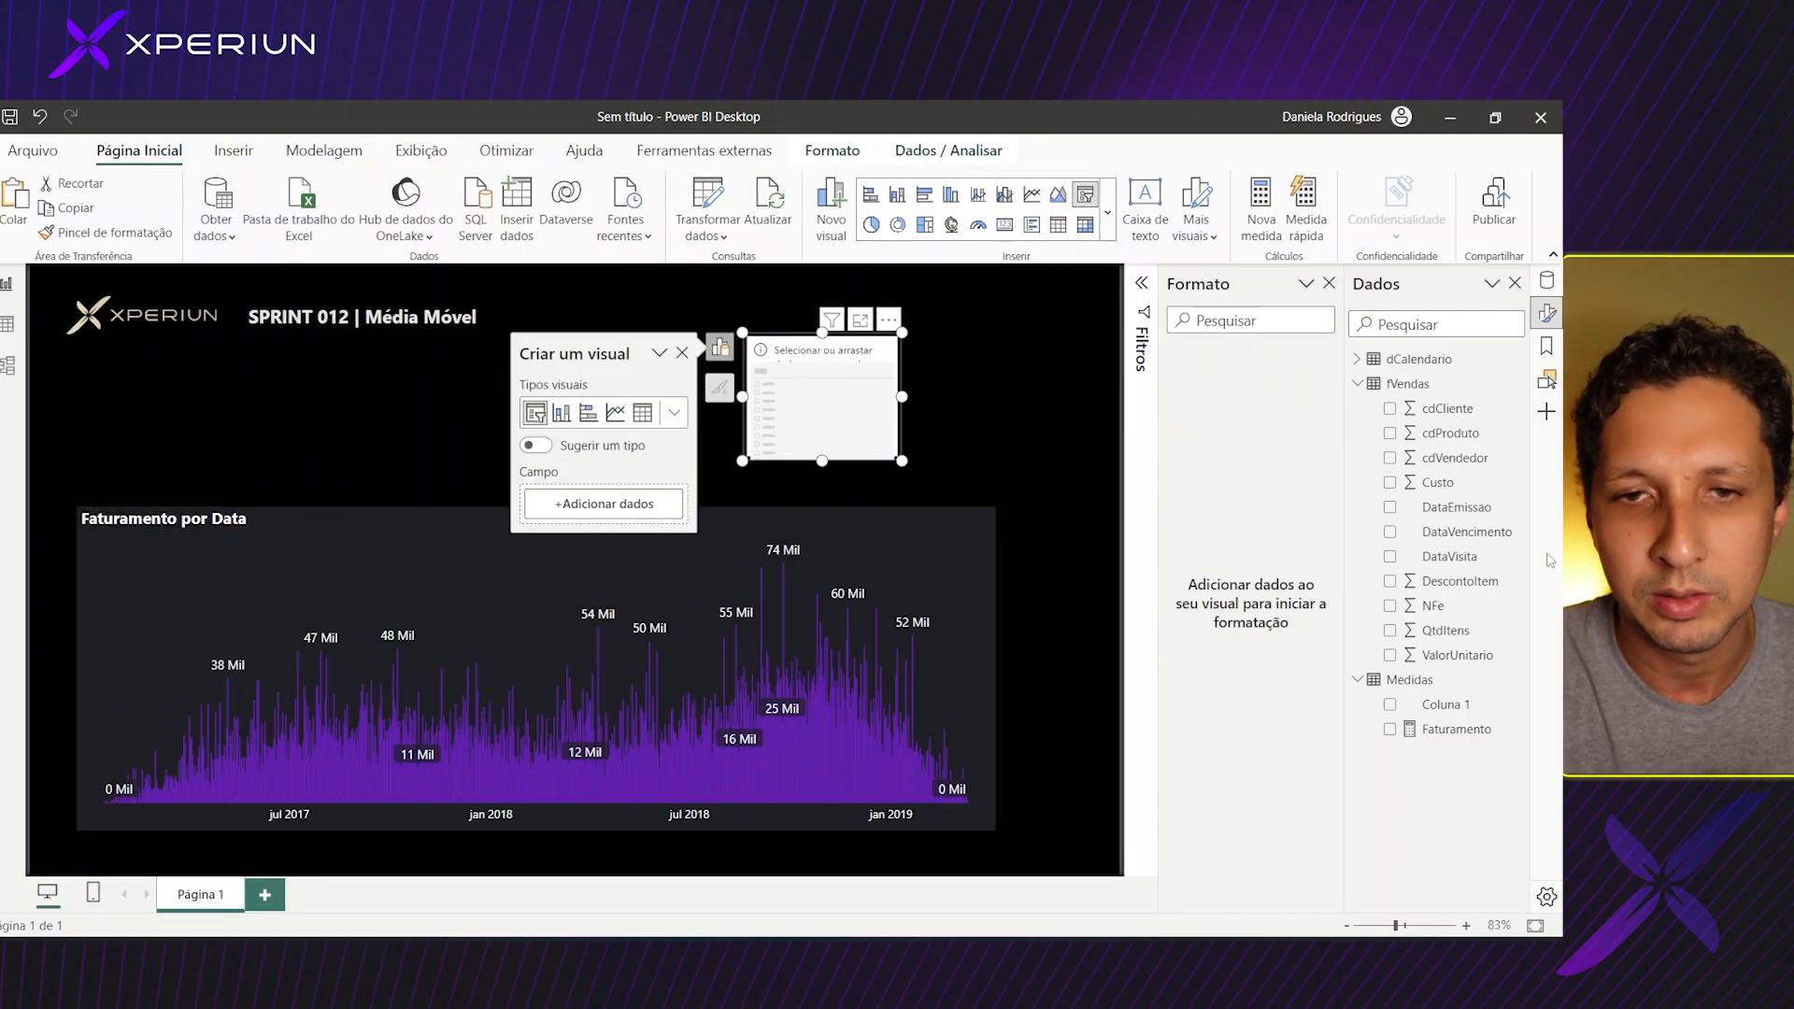
click(589, 504)
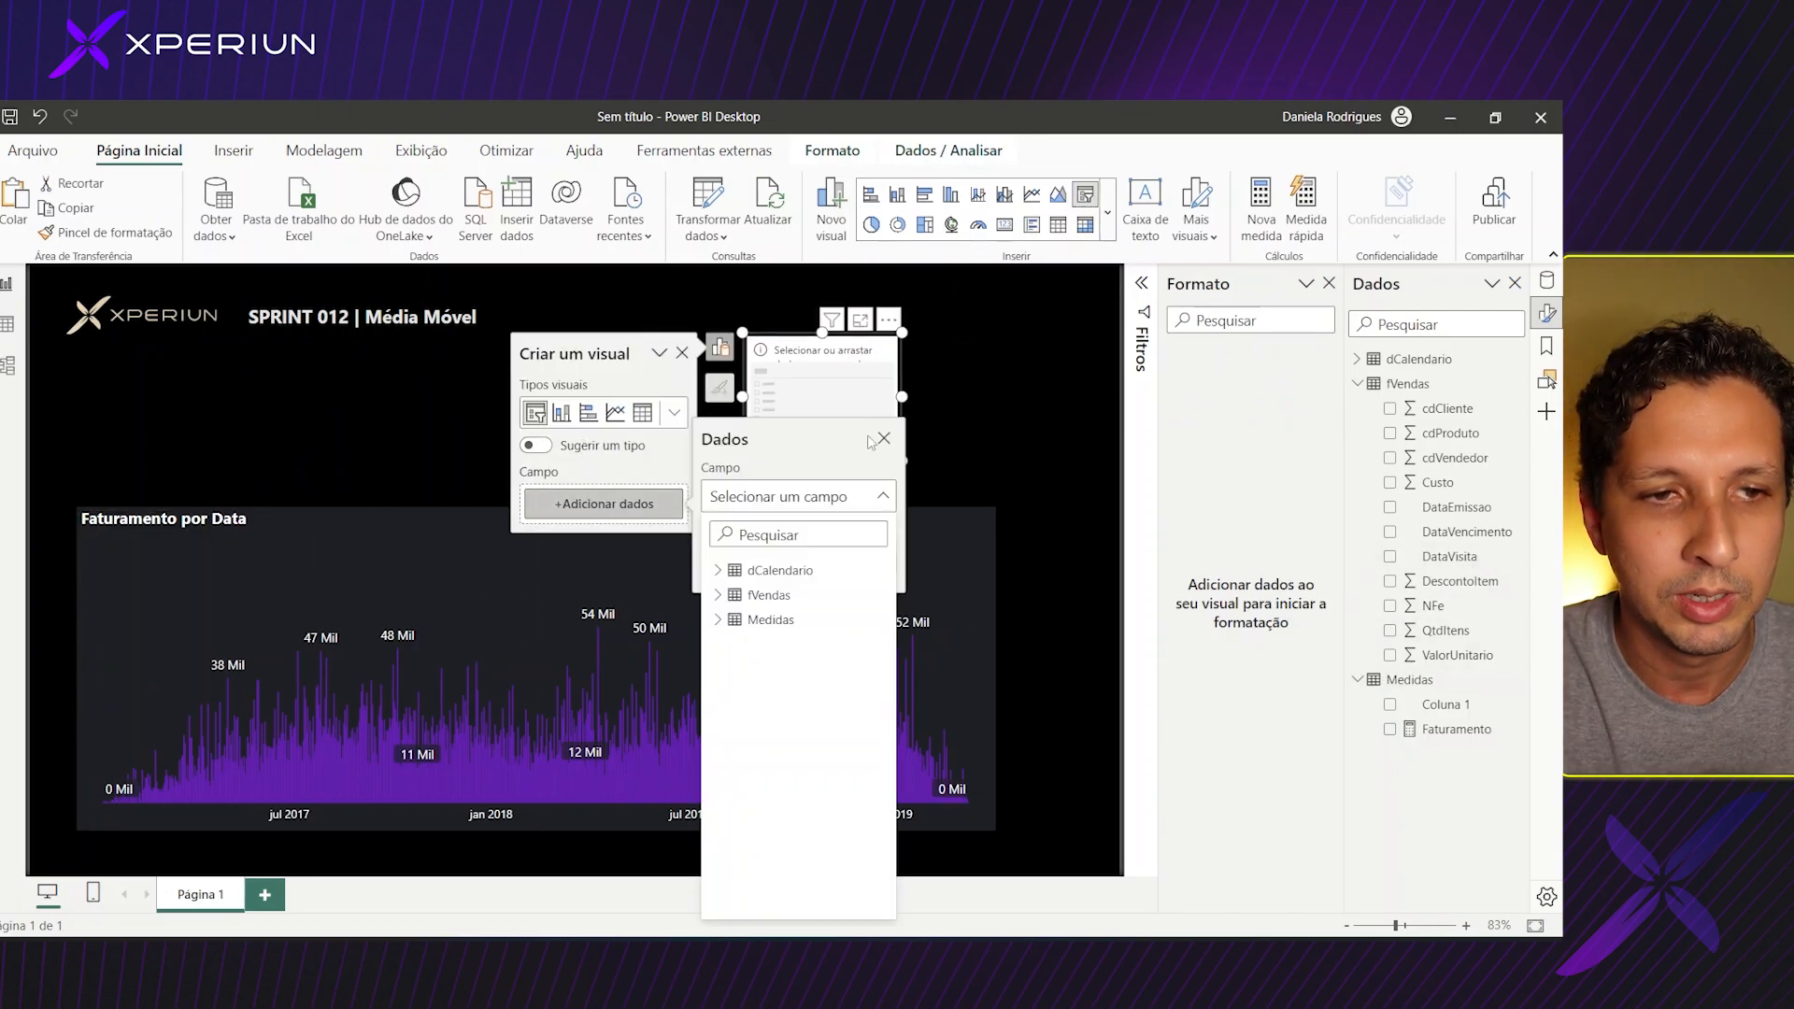
click(718, 570)
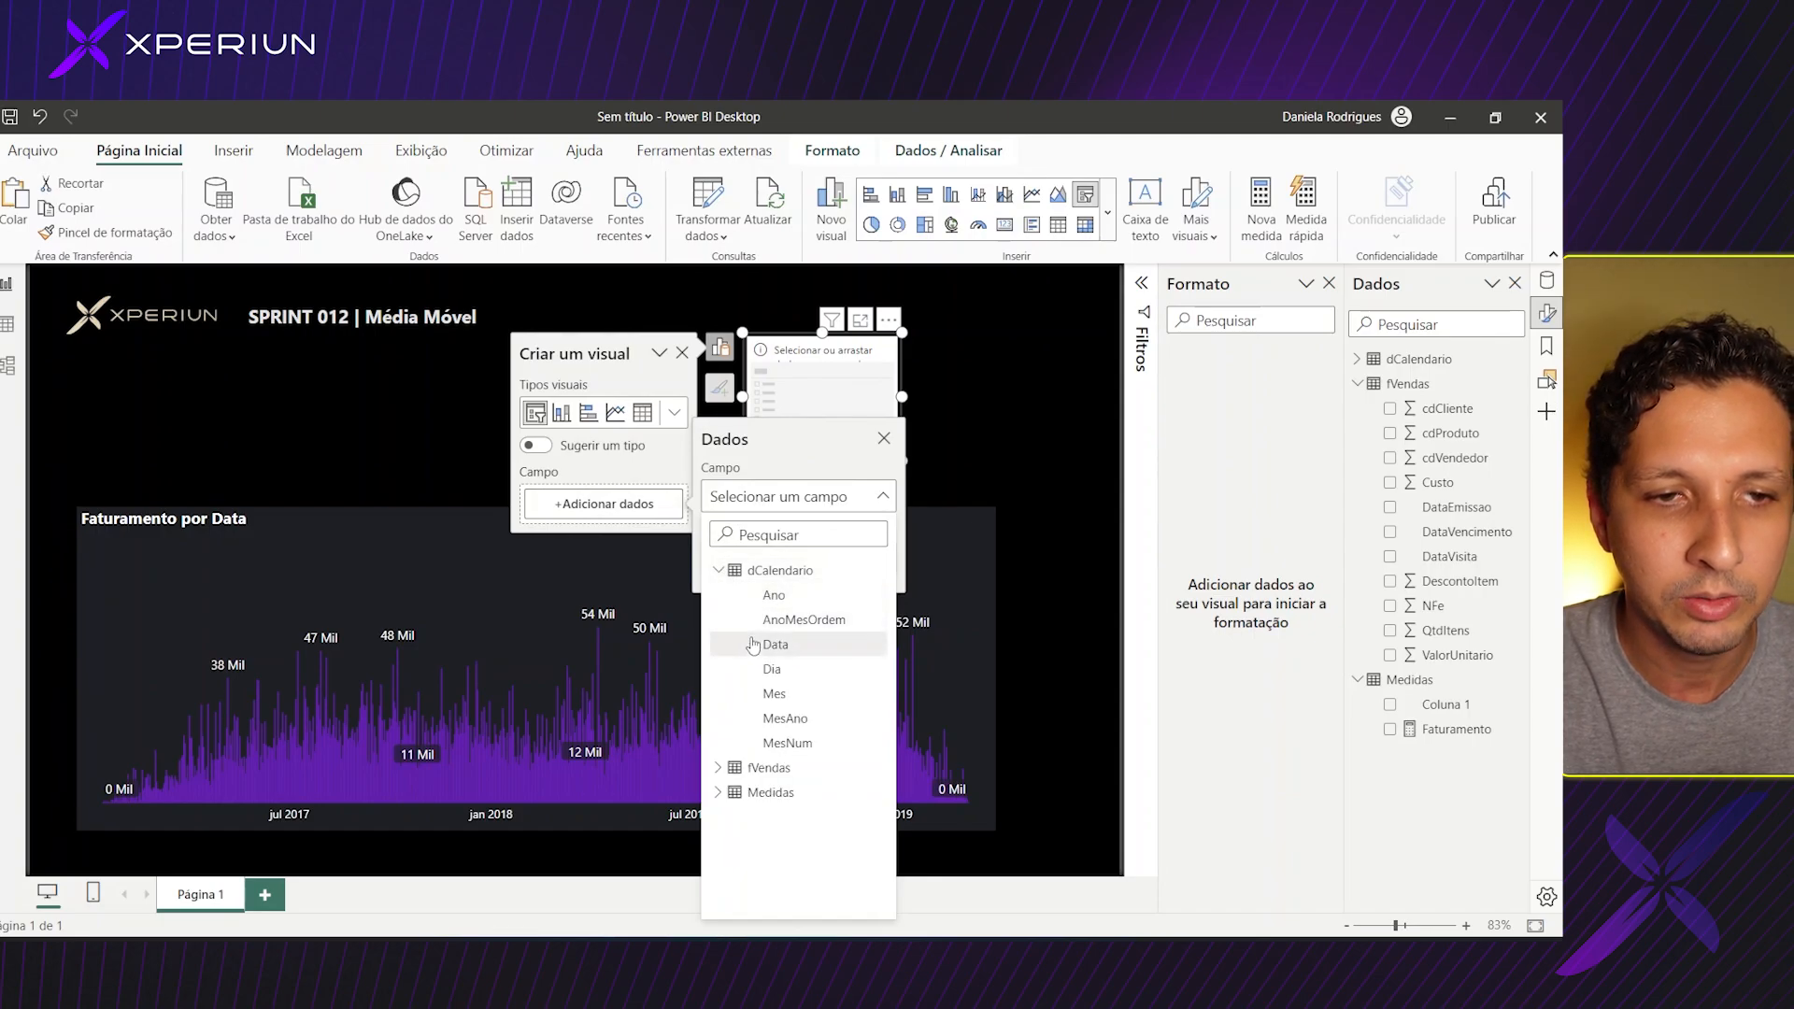
click(768, 645)
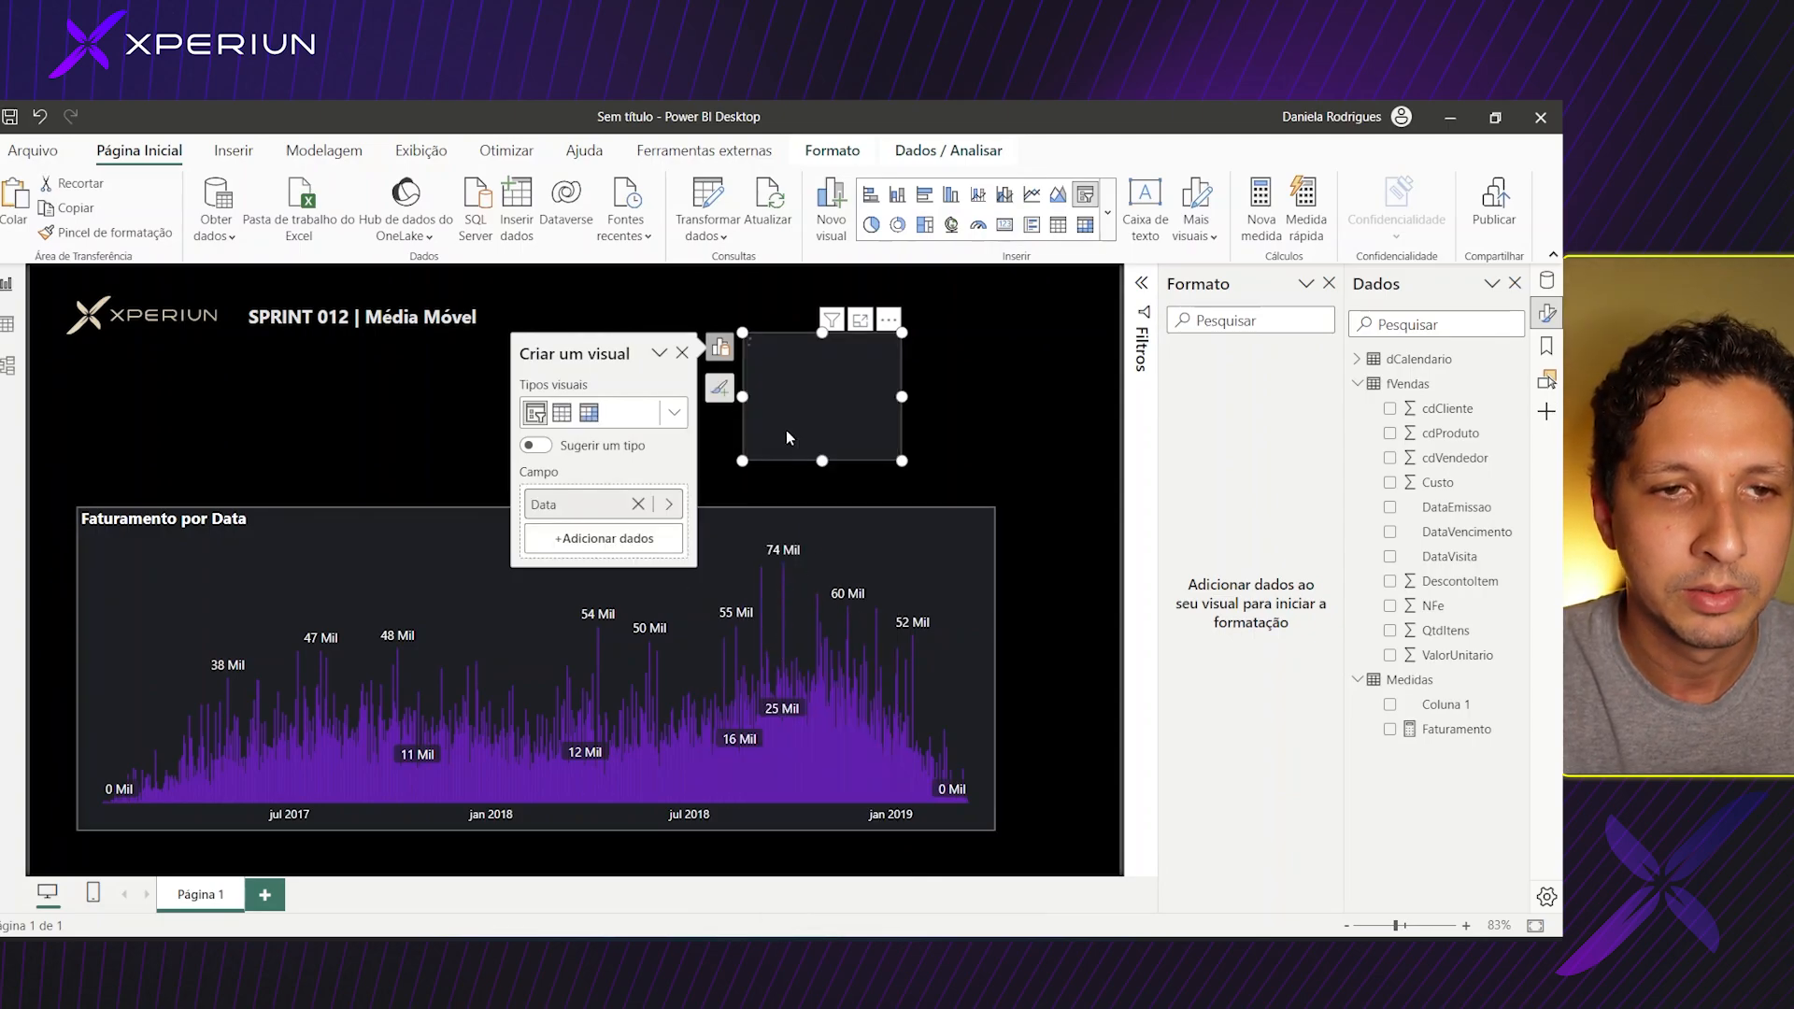
drag(902, 397, 1017, 396)
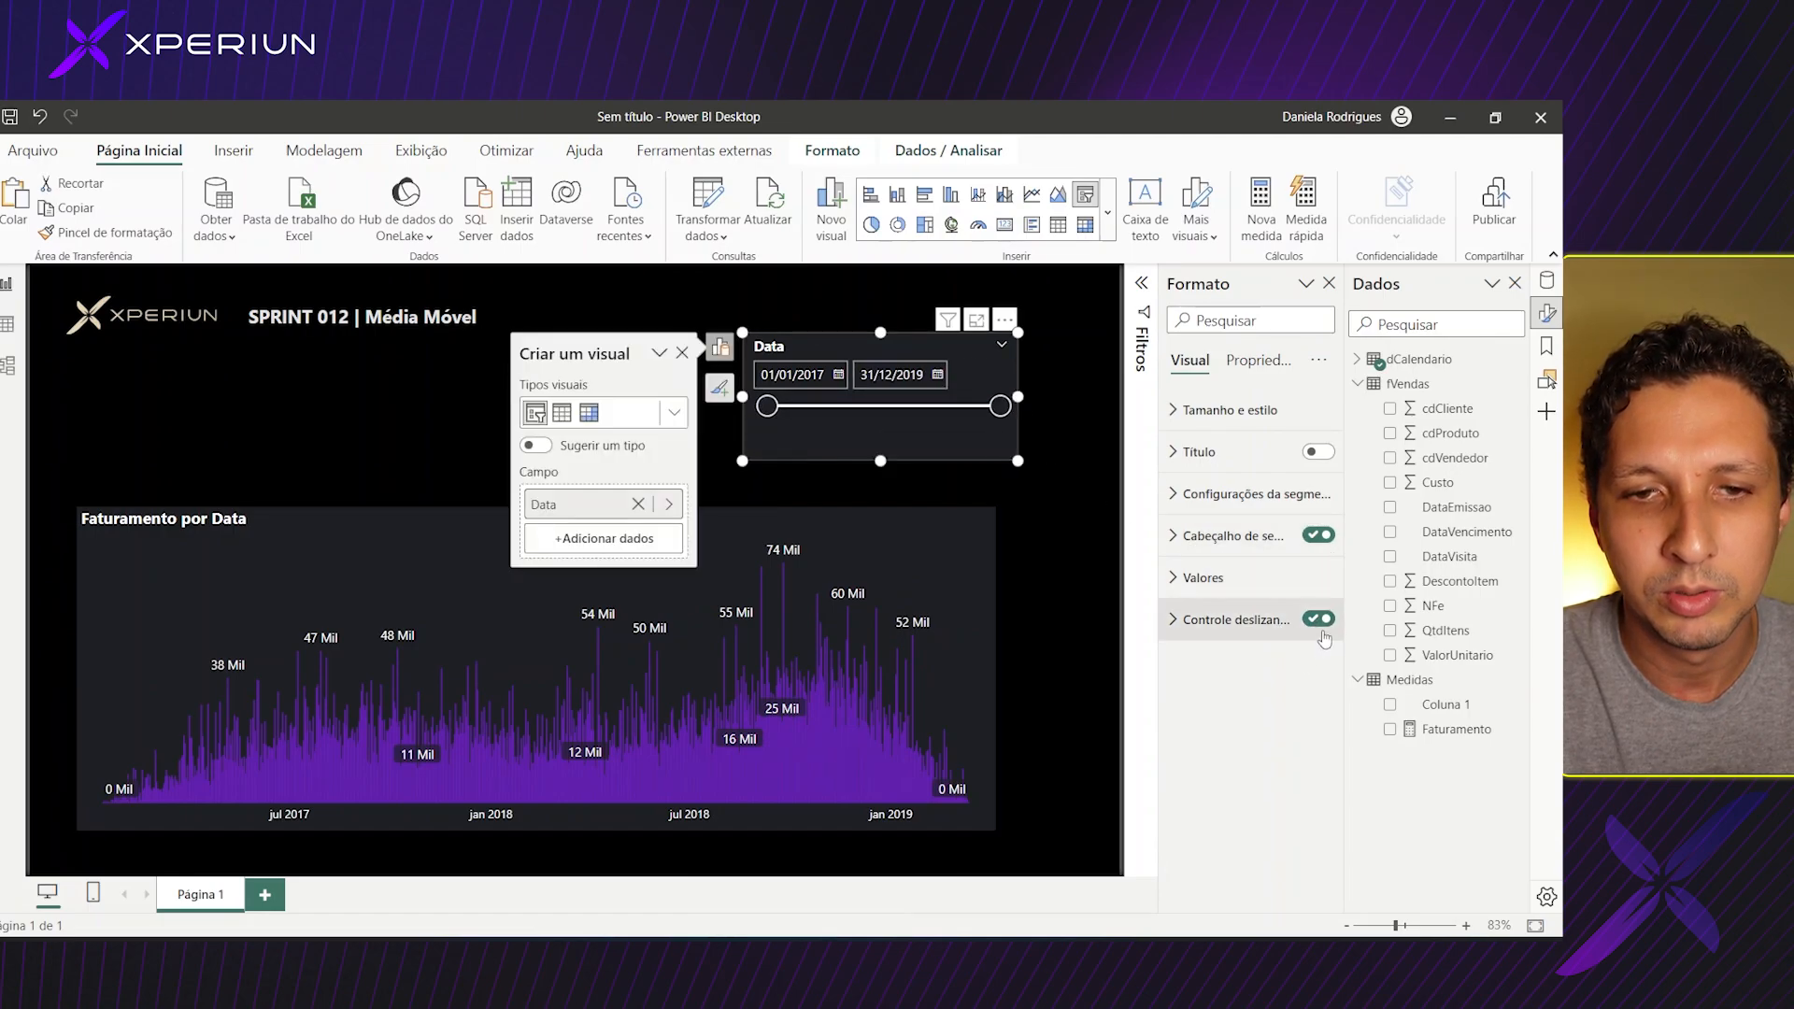
click(1318, 618)
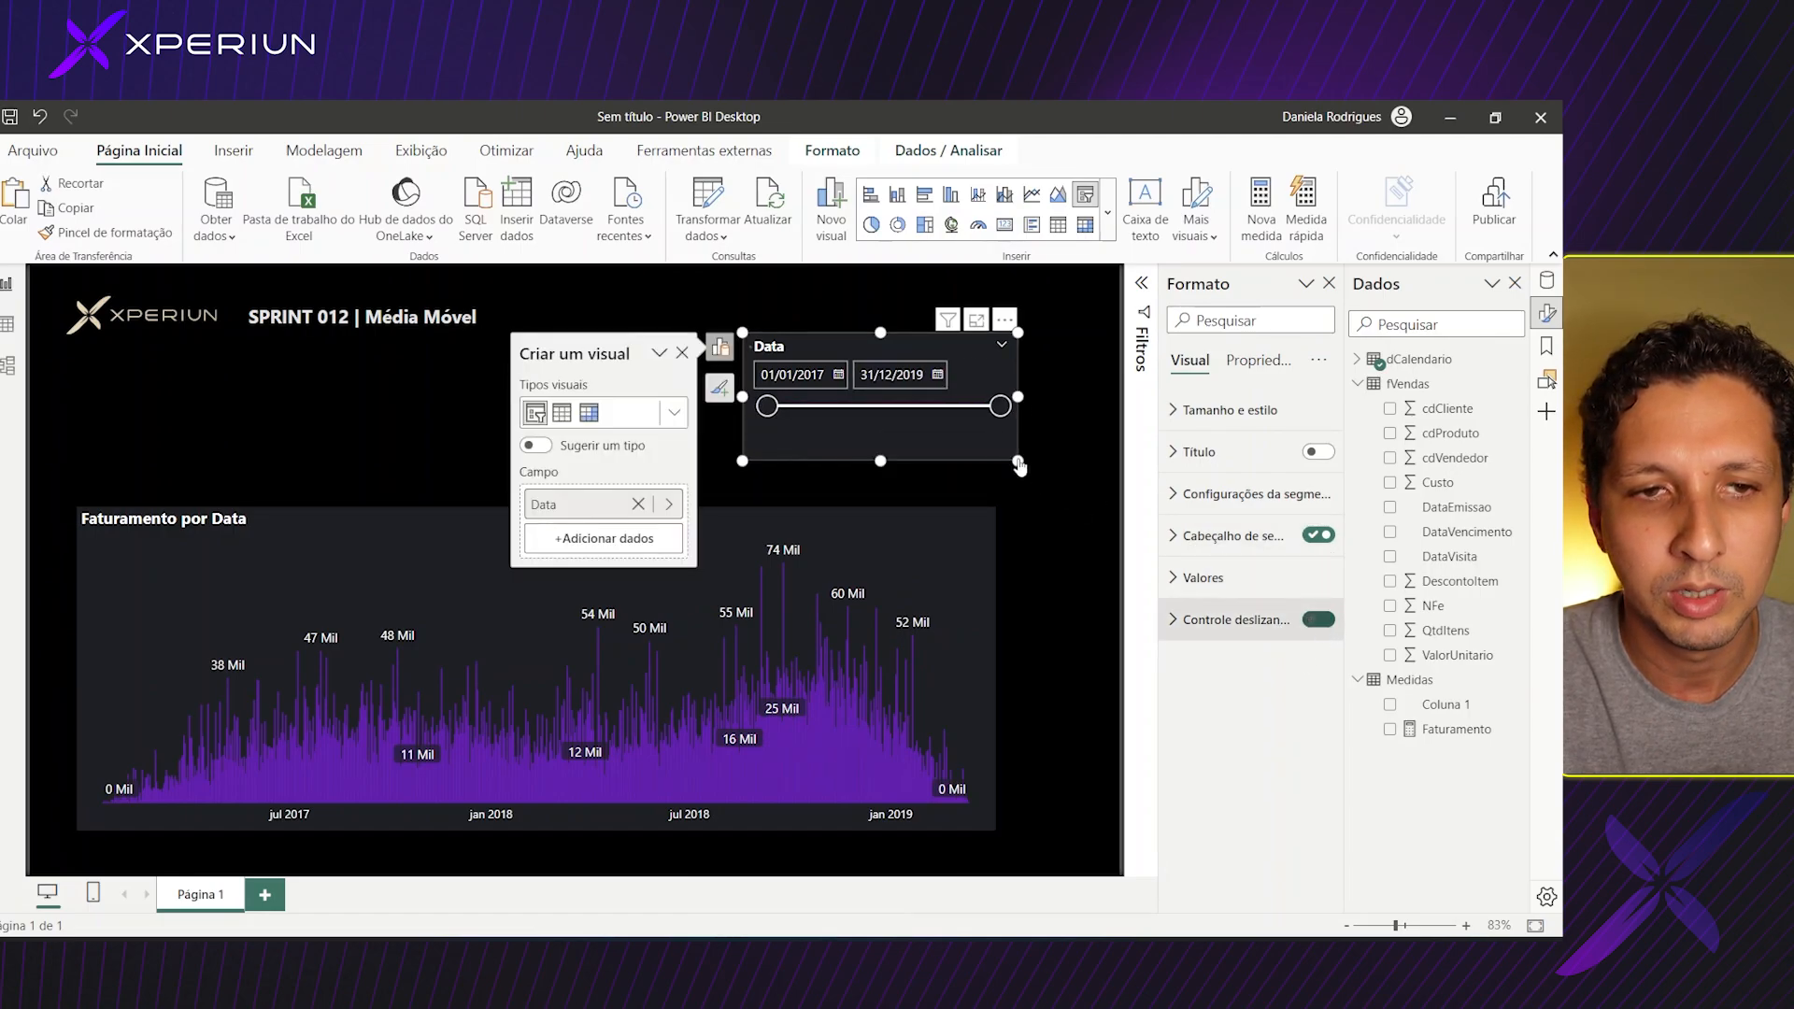
Set the date slicer's start date to 01/01/2019.
click(839, 376)
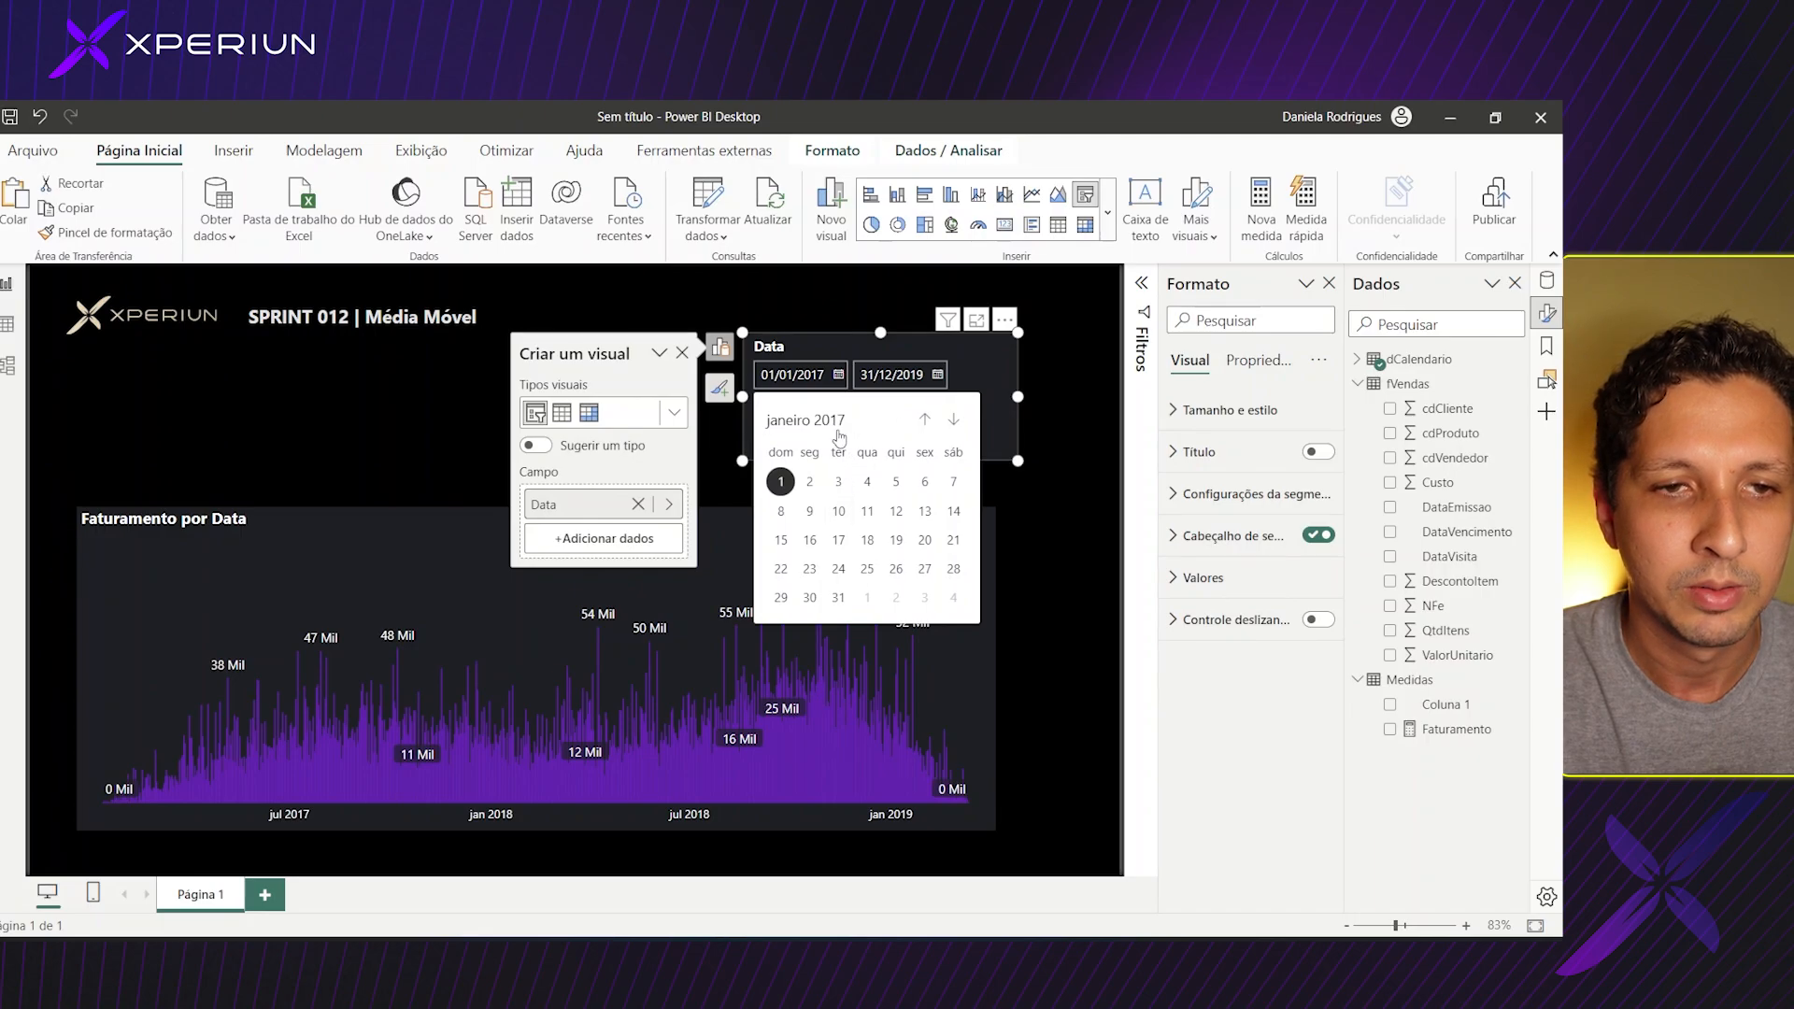
click(833, 428)
click(962, 423)
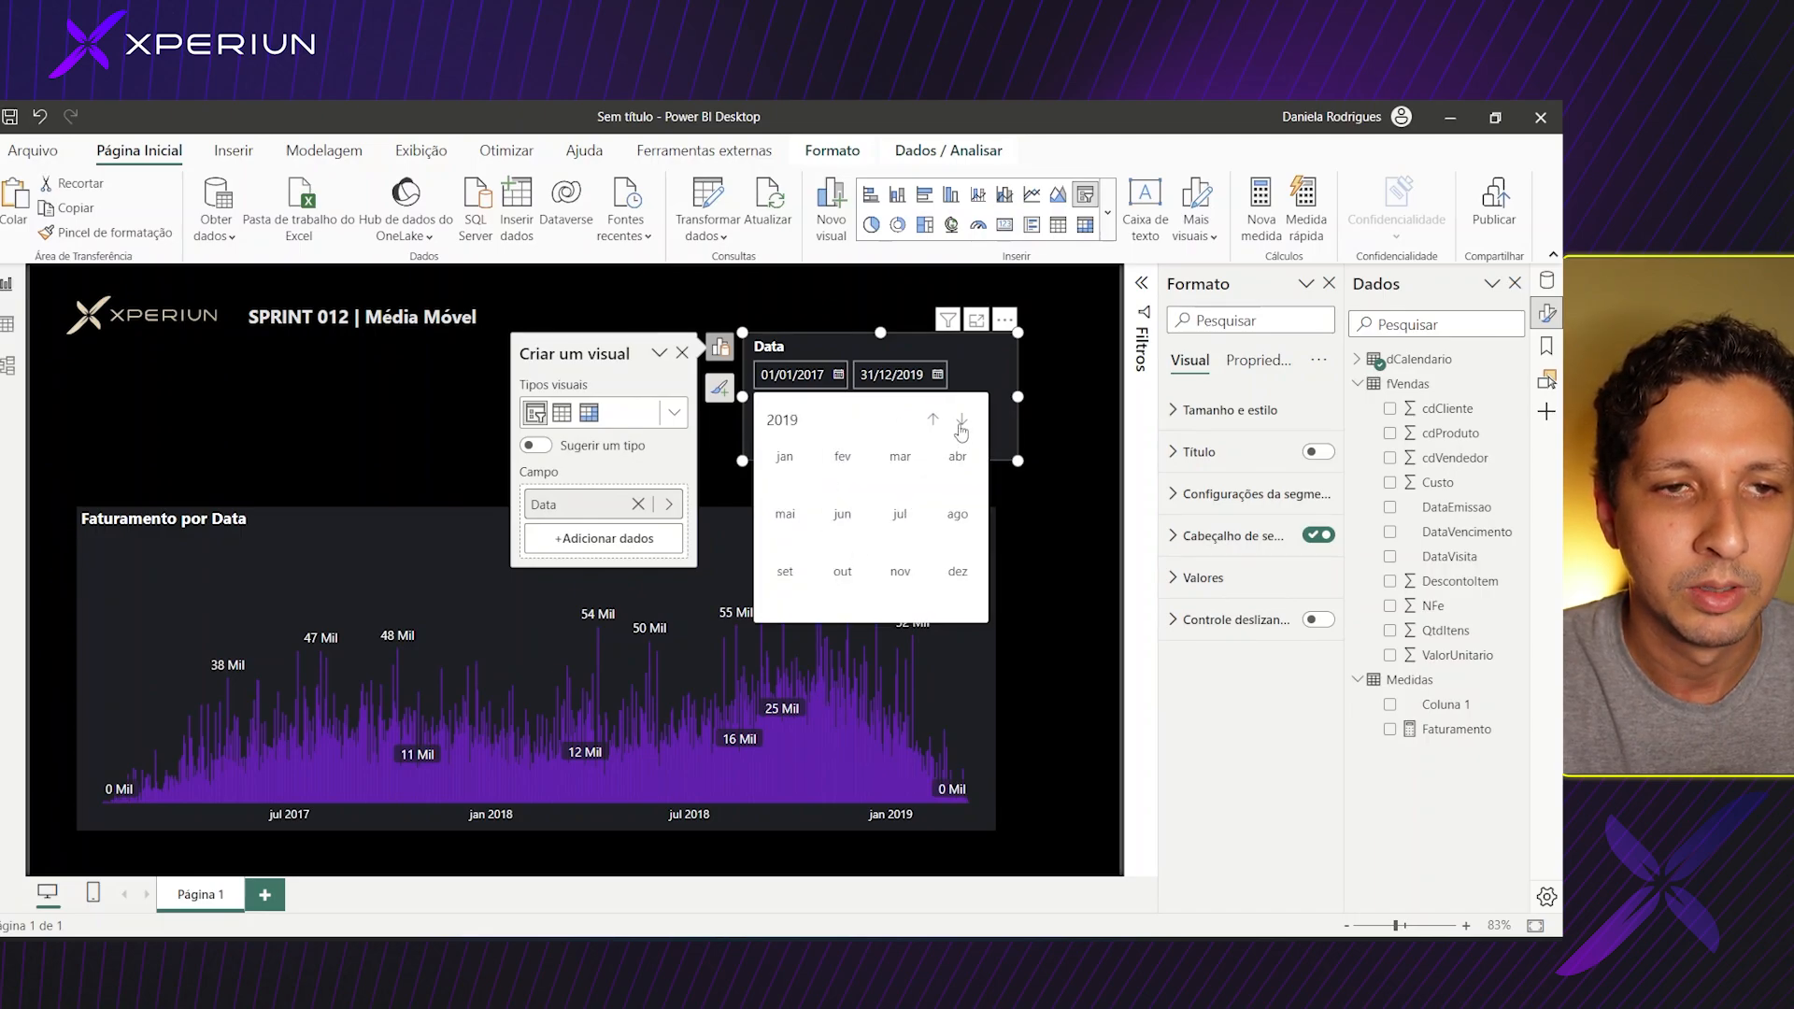
click(962, 422)
click(783, 458)
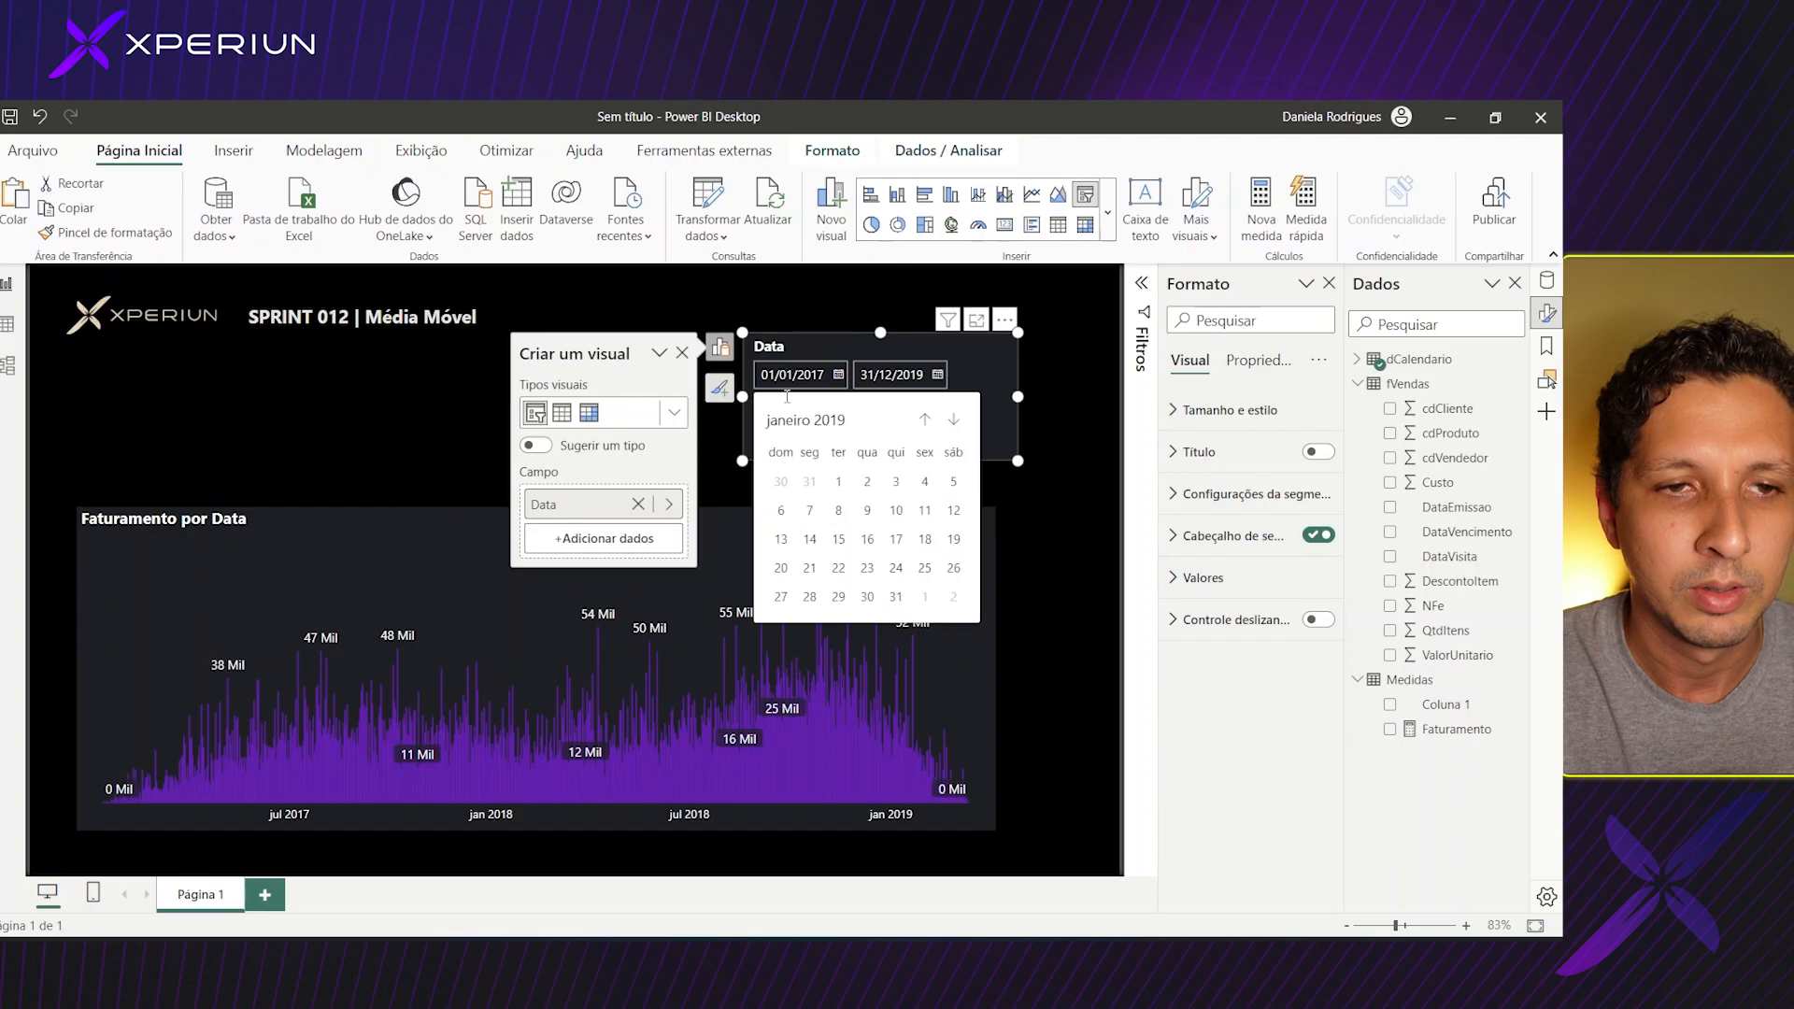
click(838, 481)
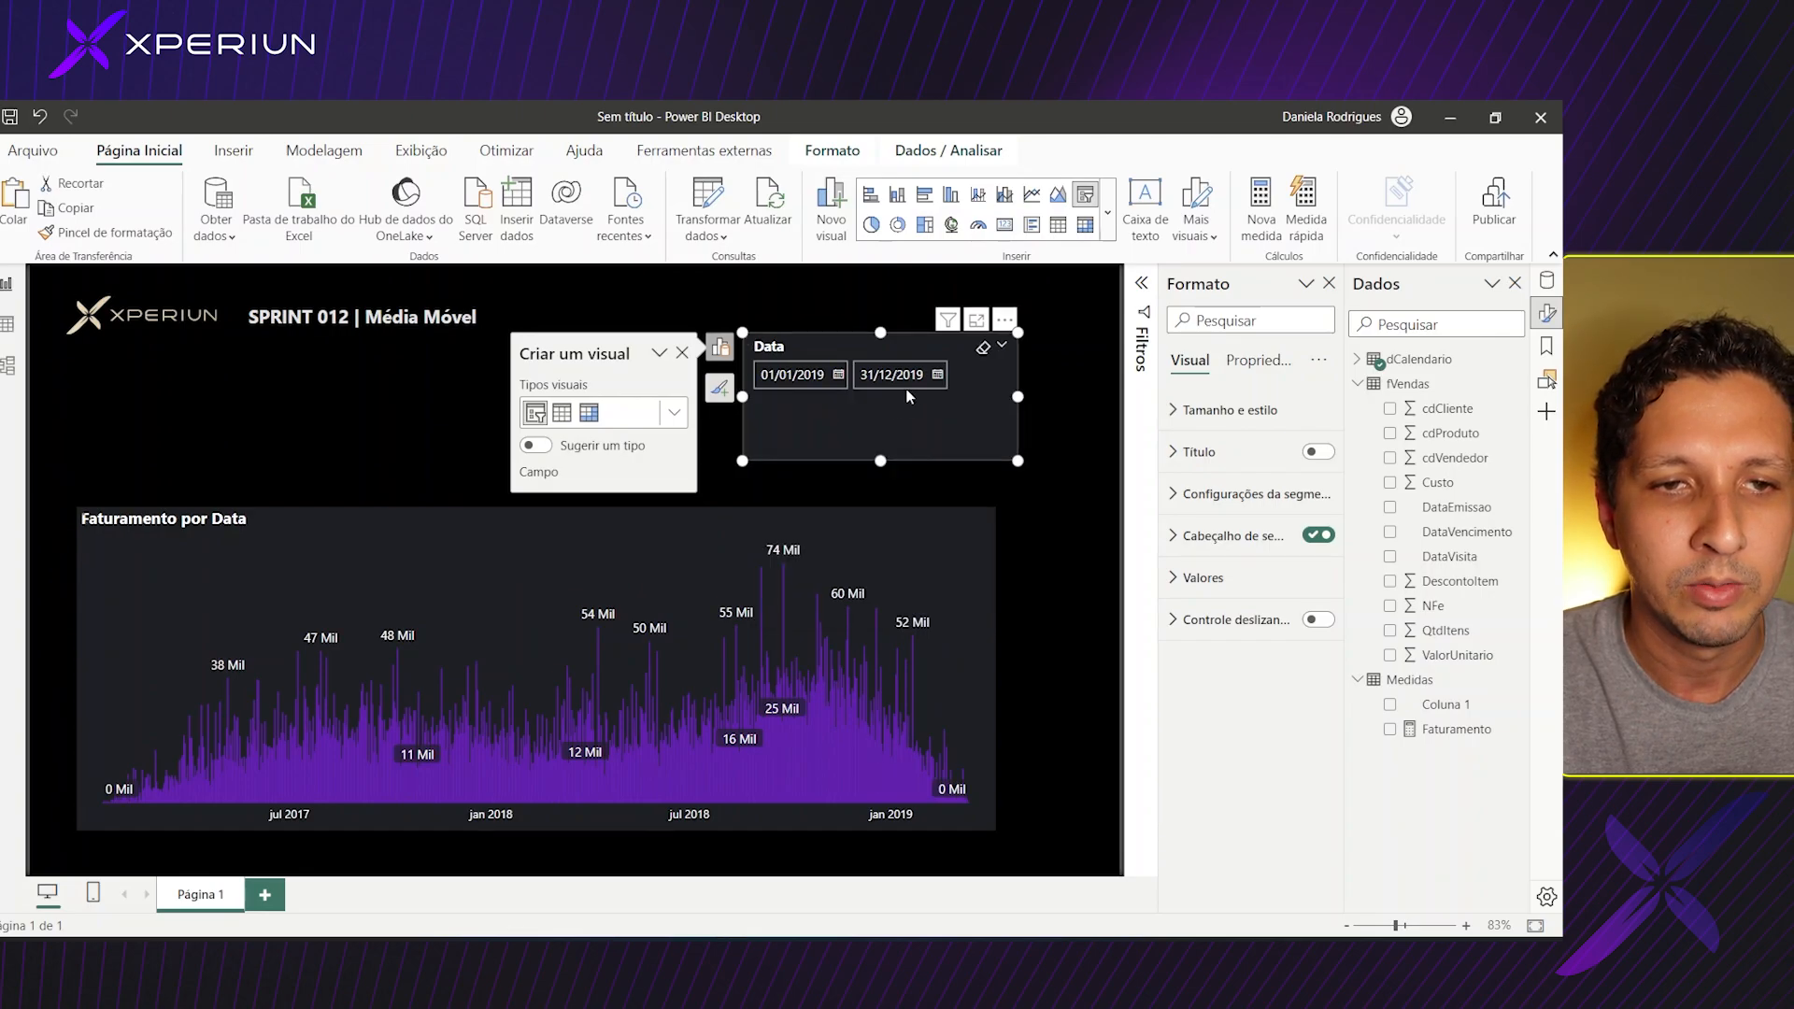
Set the date slicer's end date to 28/02/2019.
click(937, 375)
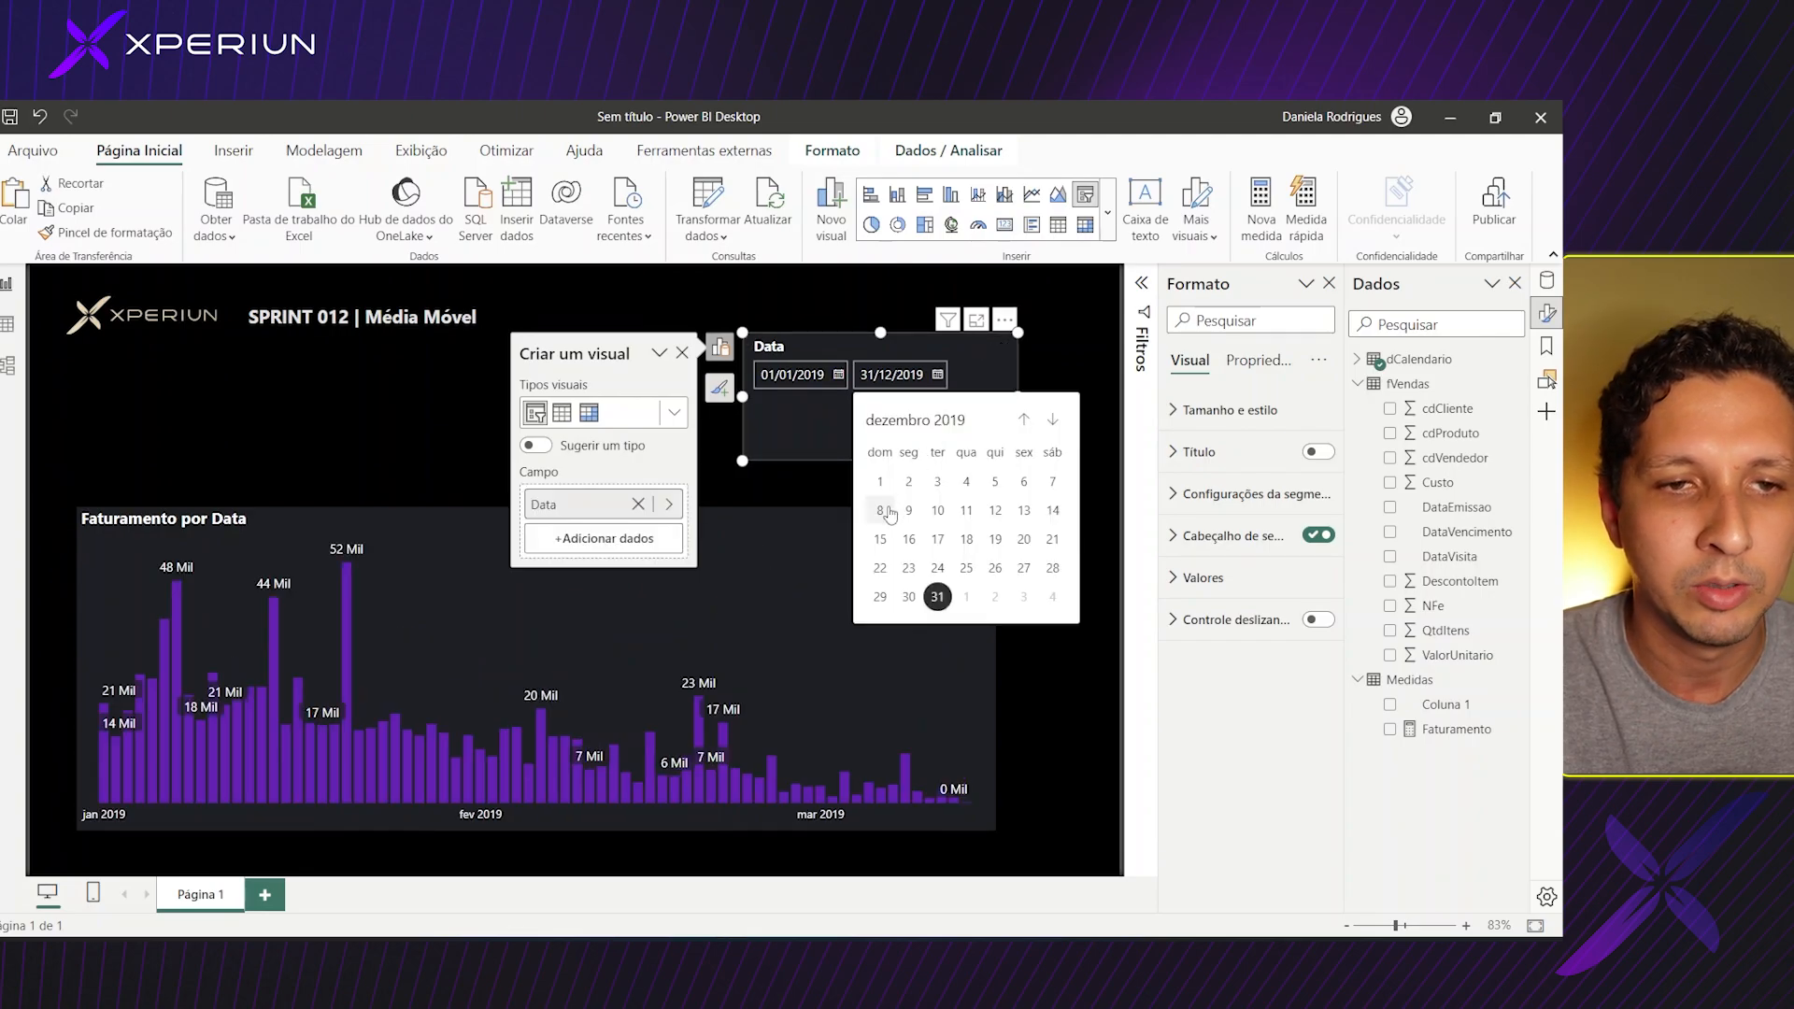
click(934, 422)
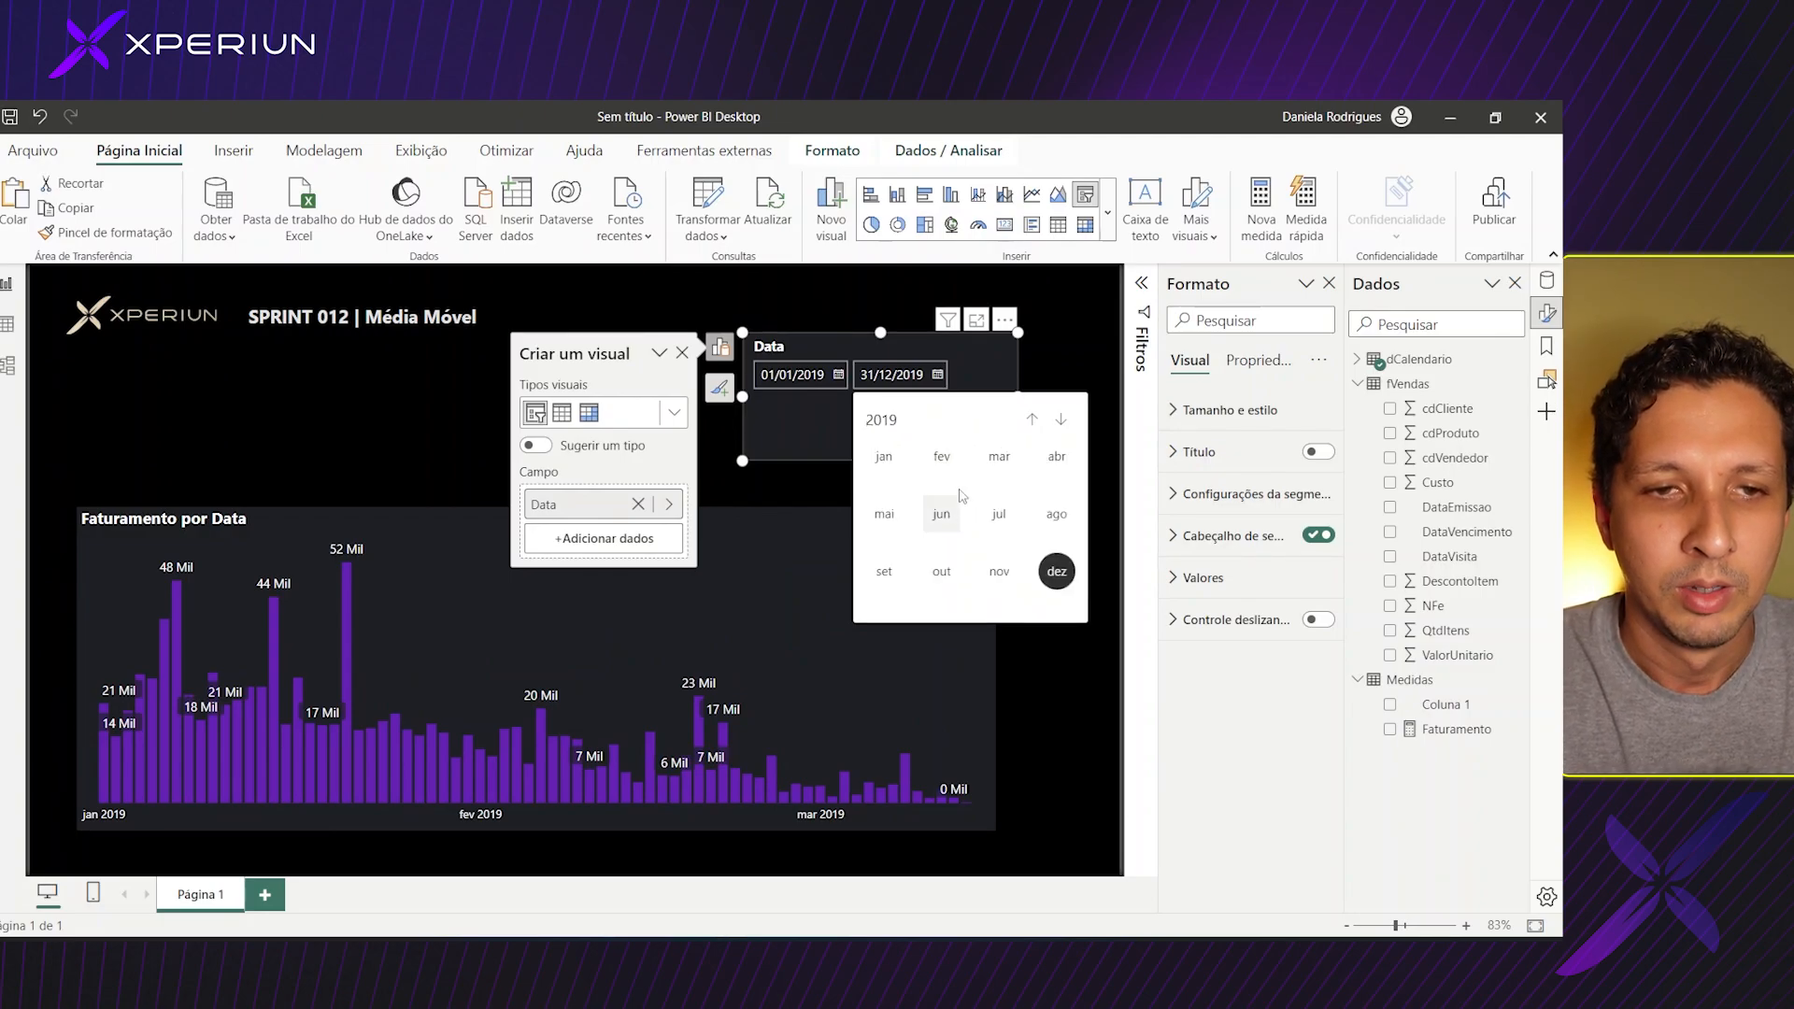
click(940, 461)
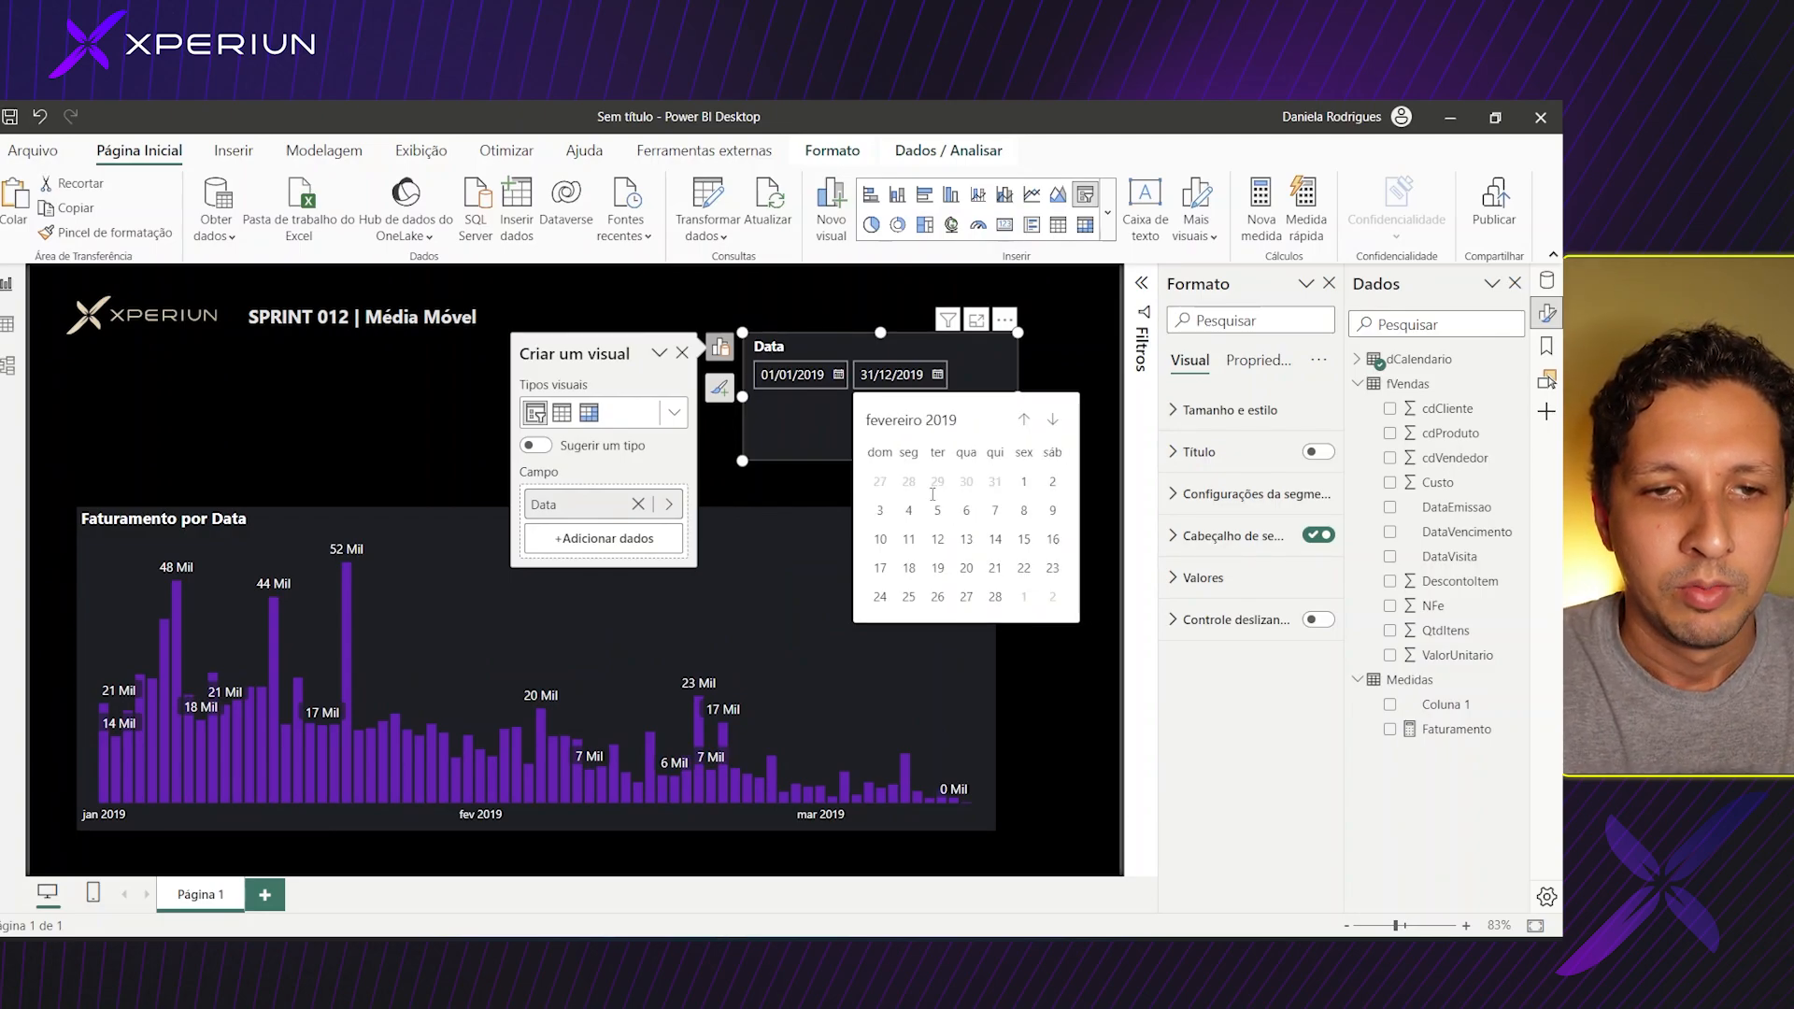
click(996, 595)
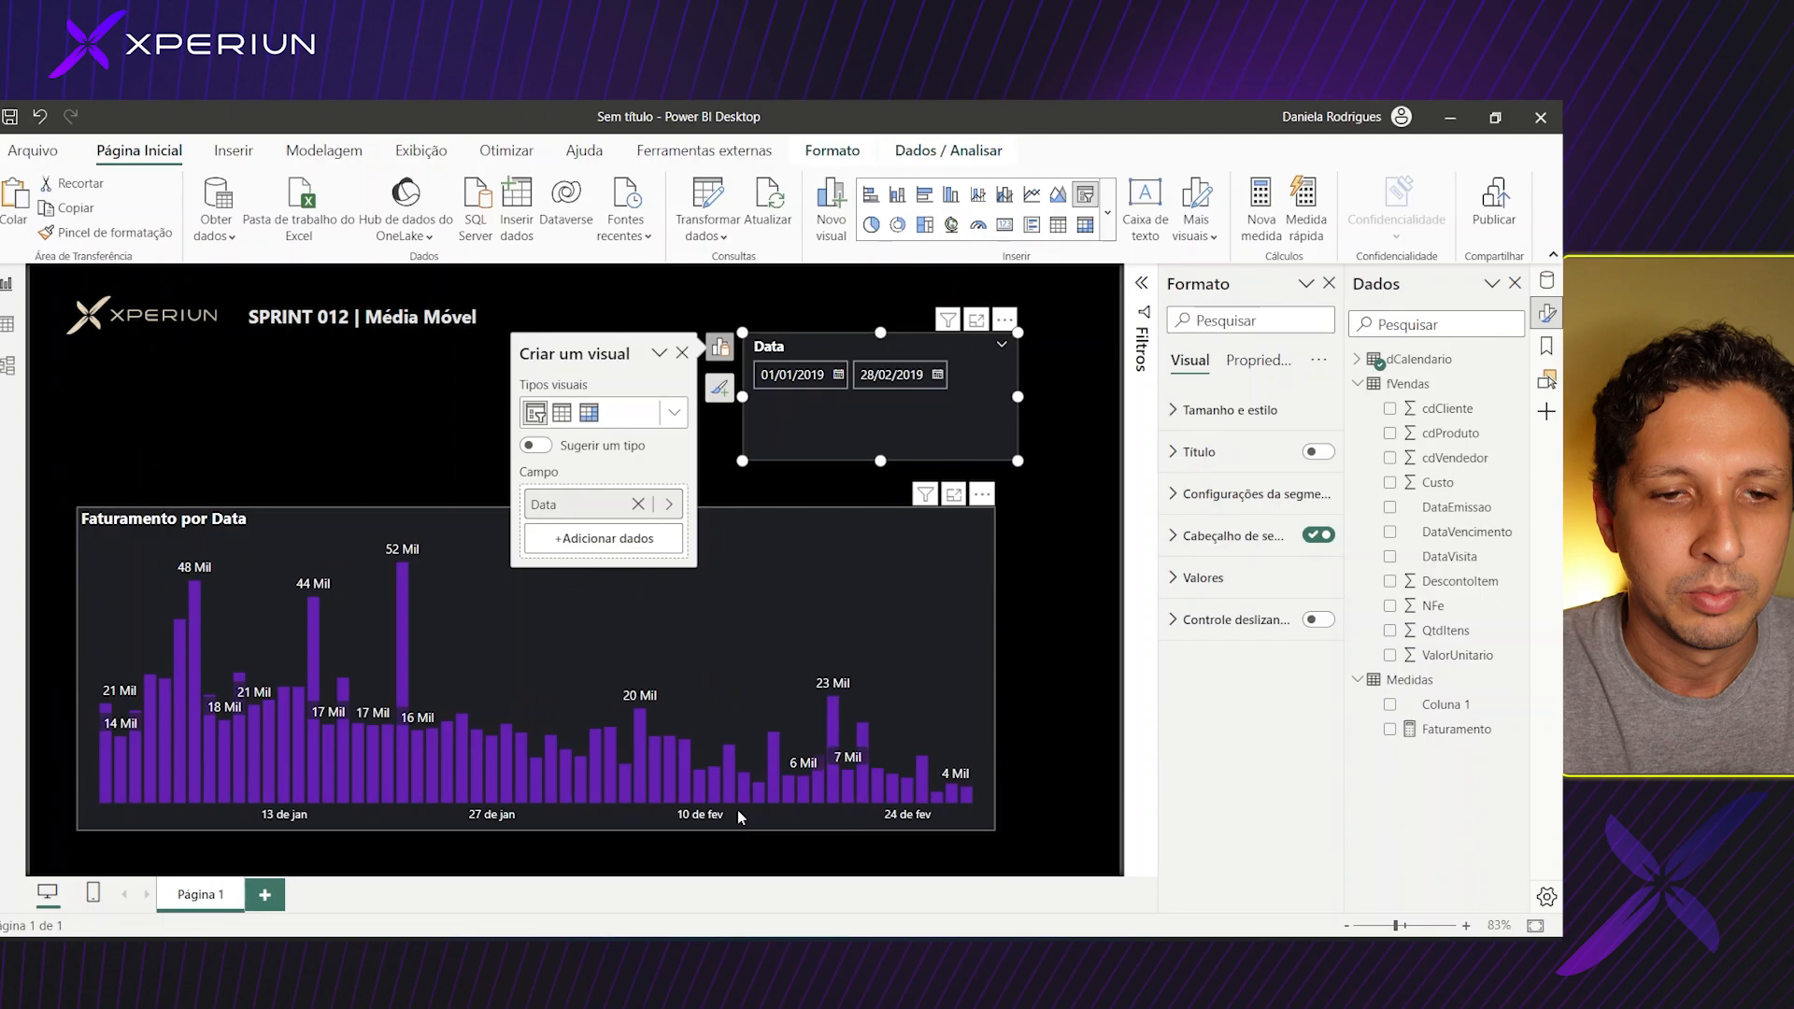
Turn off the data labels of the Faturamento por Data chart and move it slightly up and to the right.
click(876, 596)
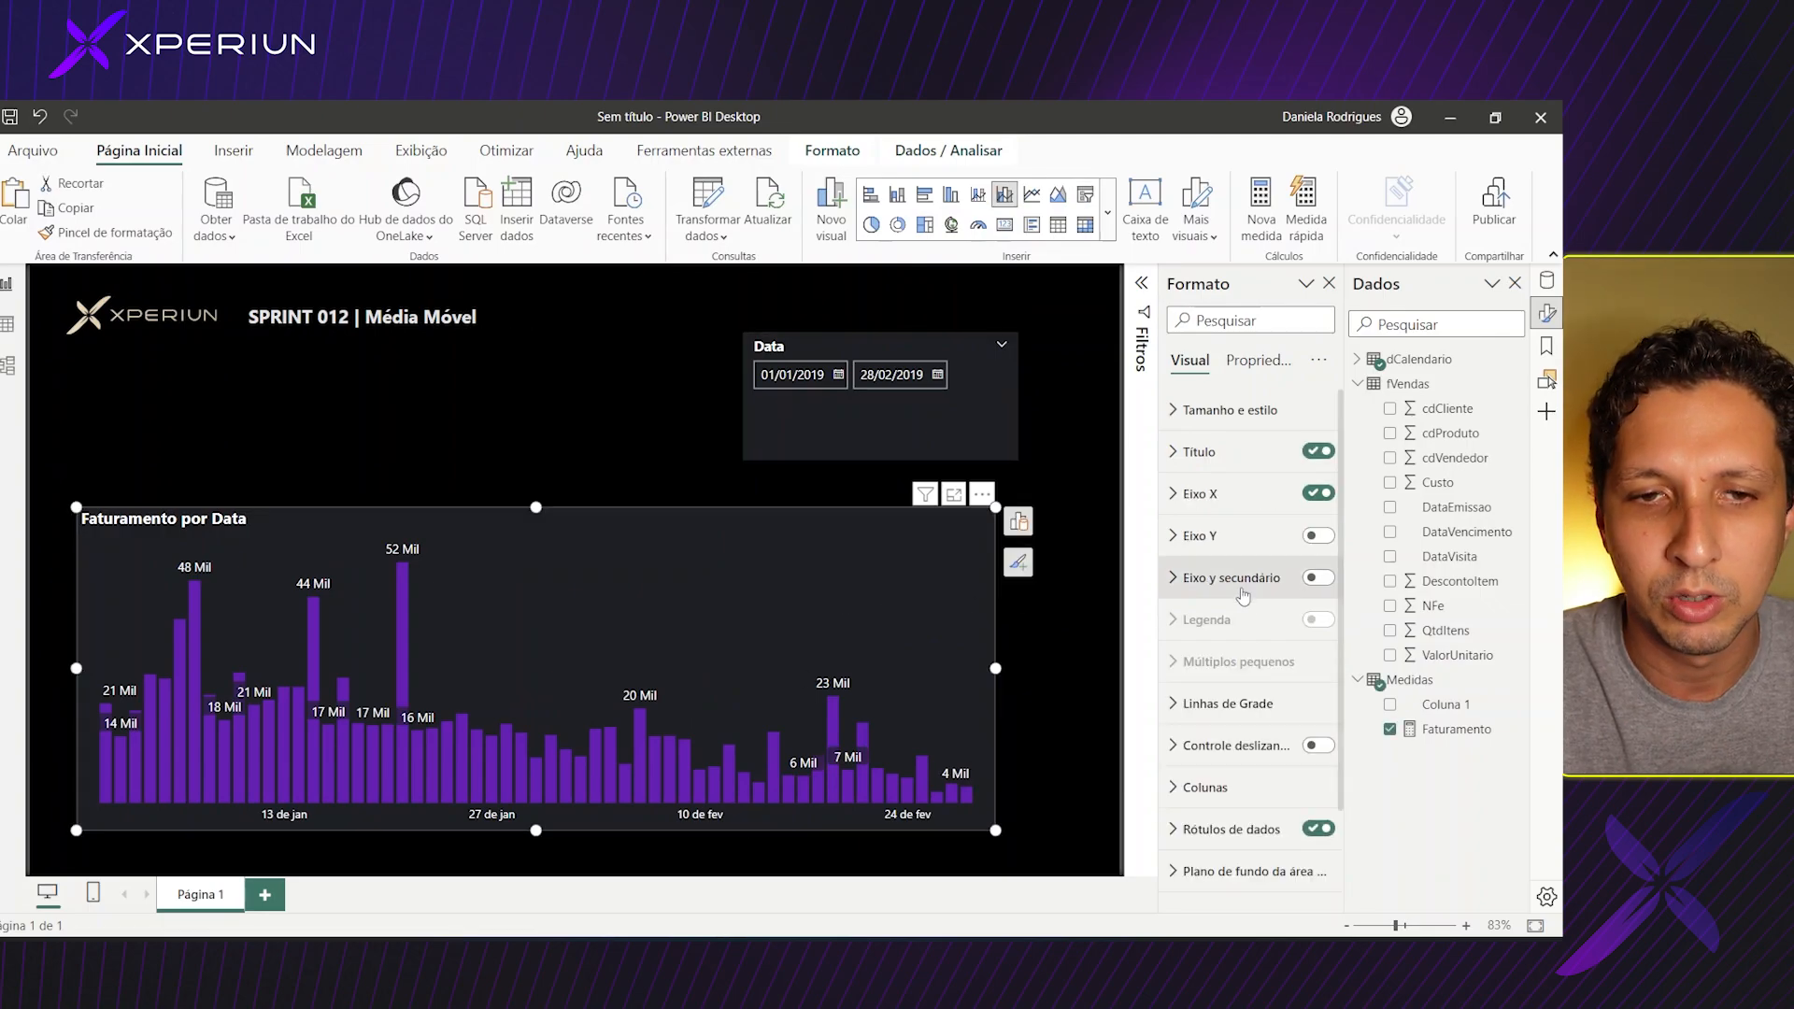
click(1318, 829)
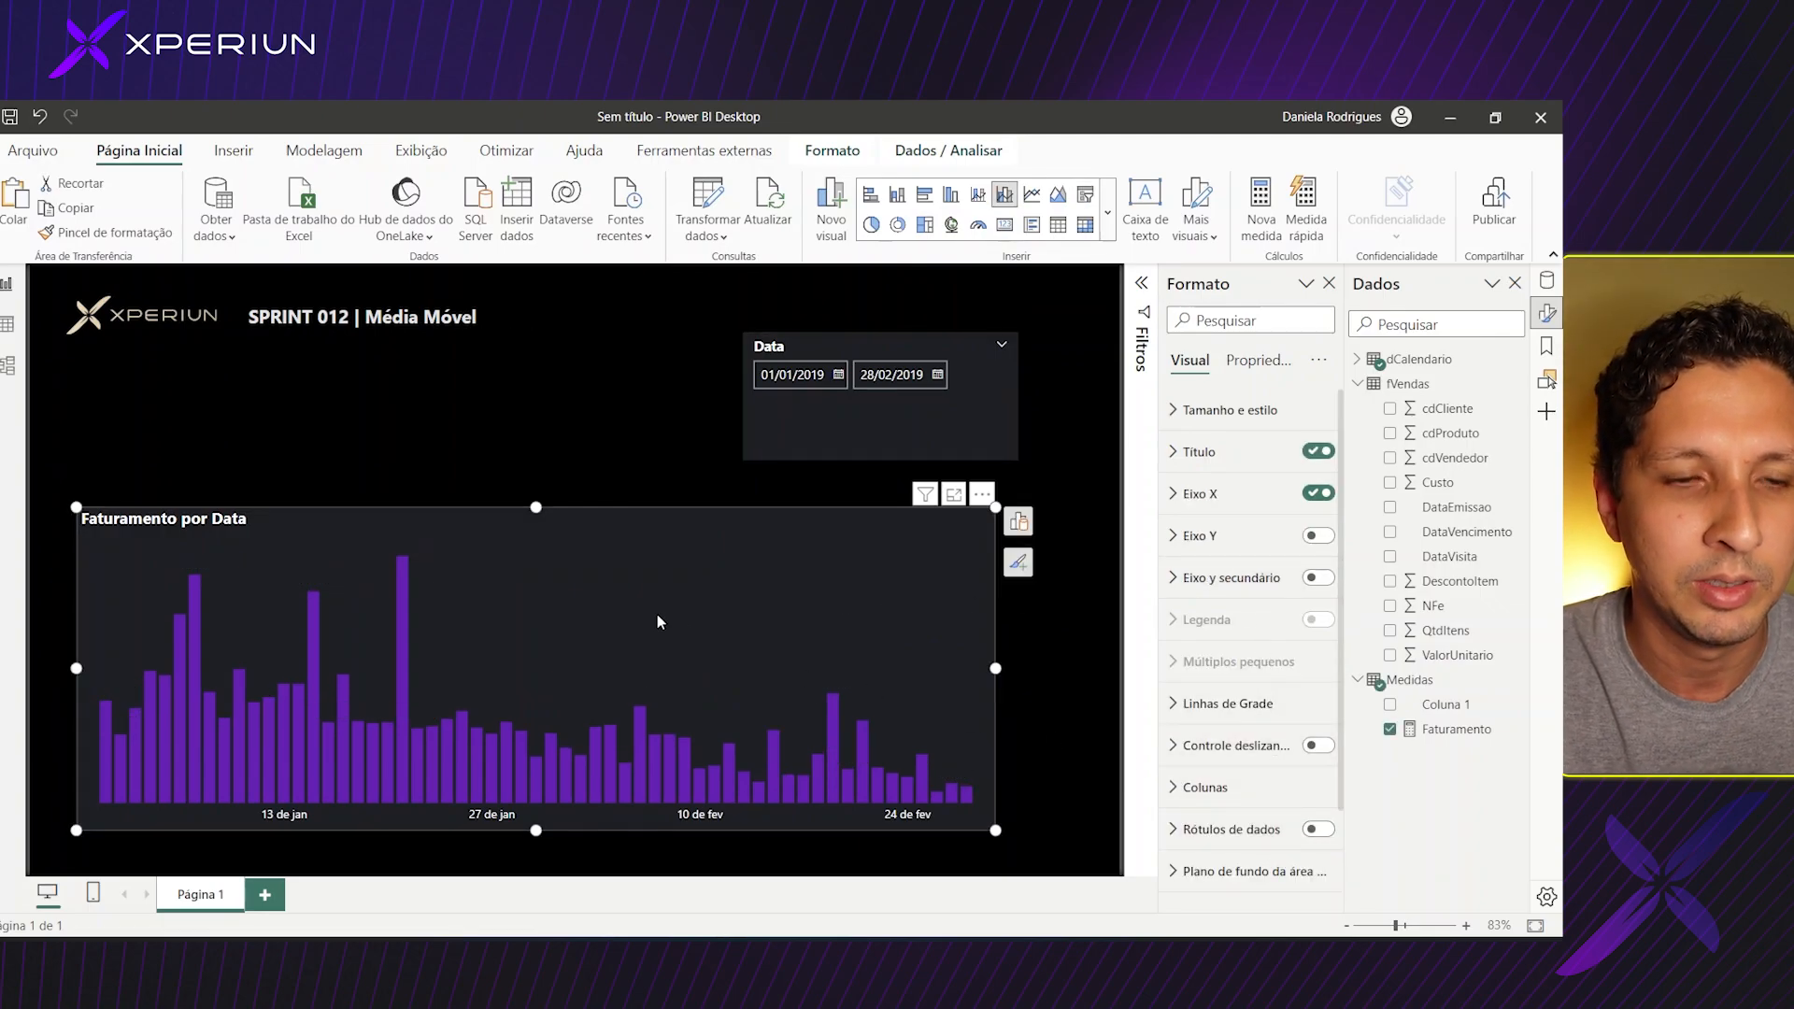
drag(658, 614, 670, 581)
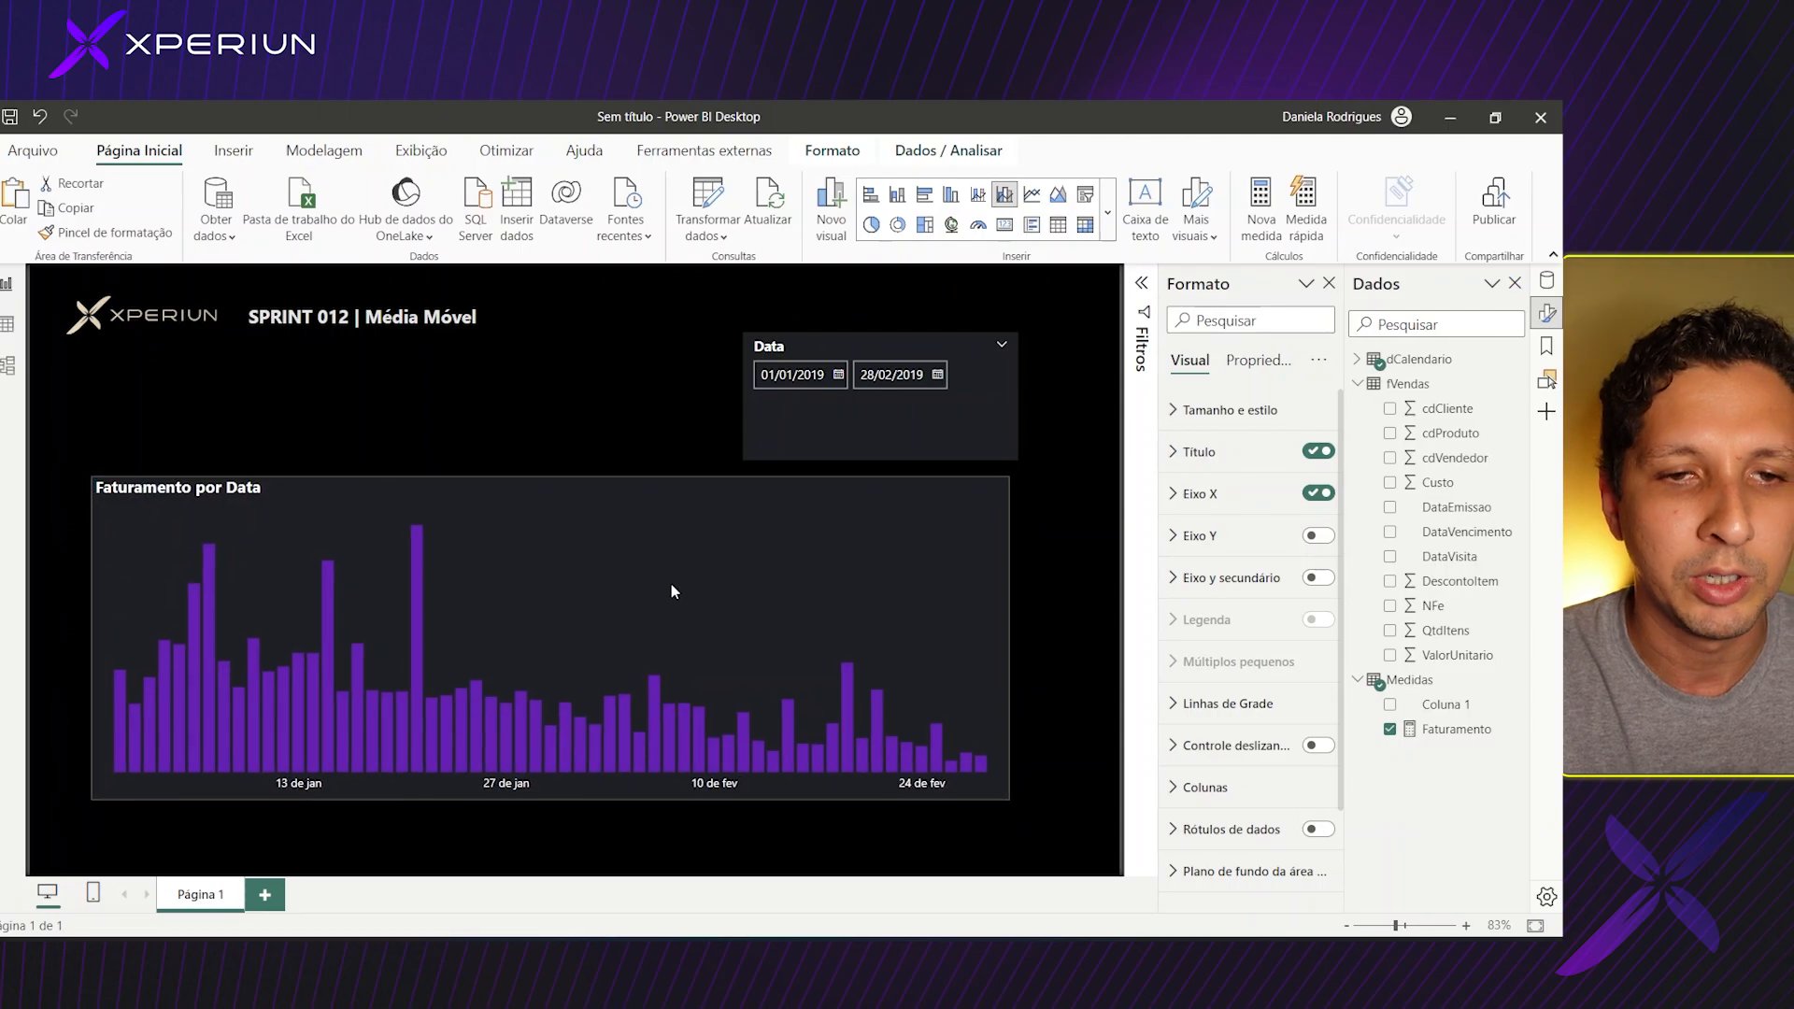
Shrink the date slicer's height to fit its date boxes and move the revenue chart slightly down and left.
click(851, 422)
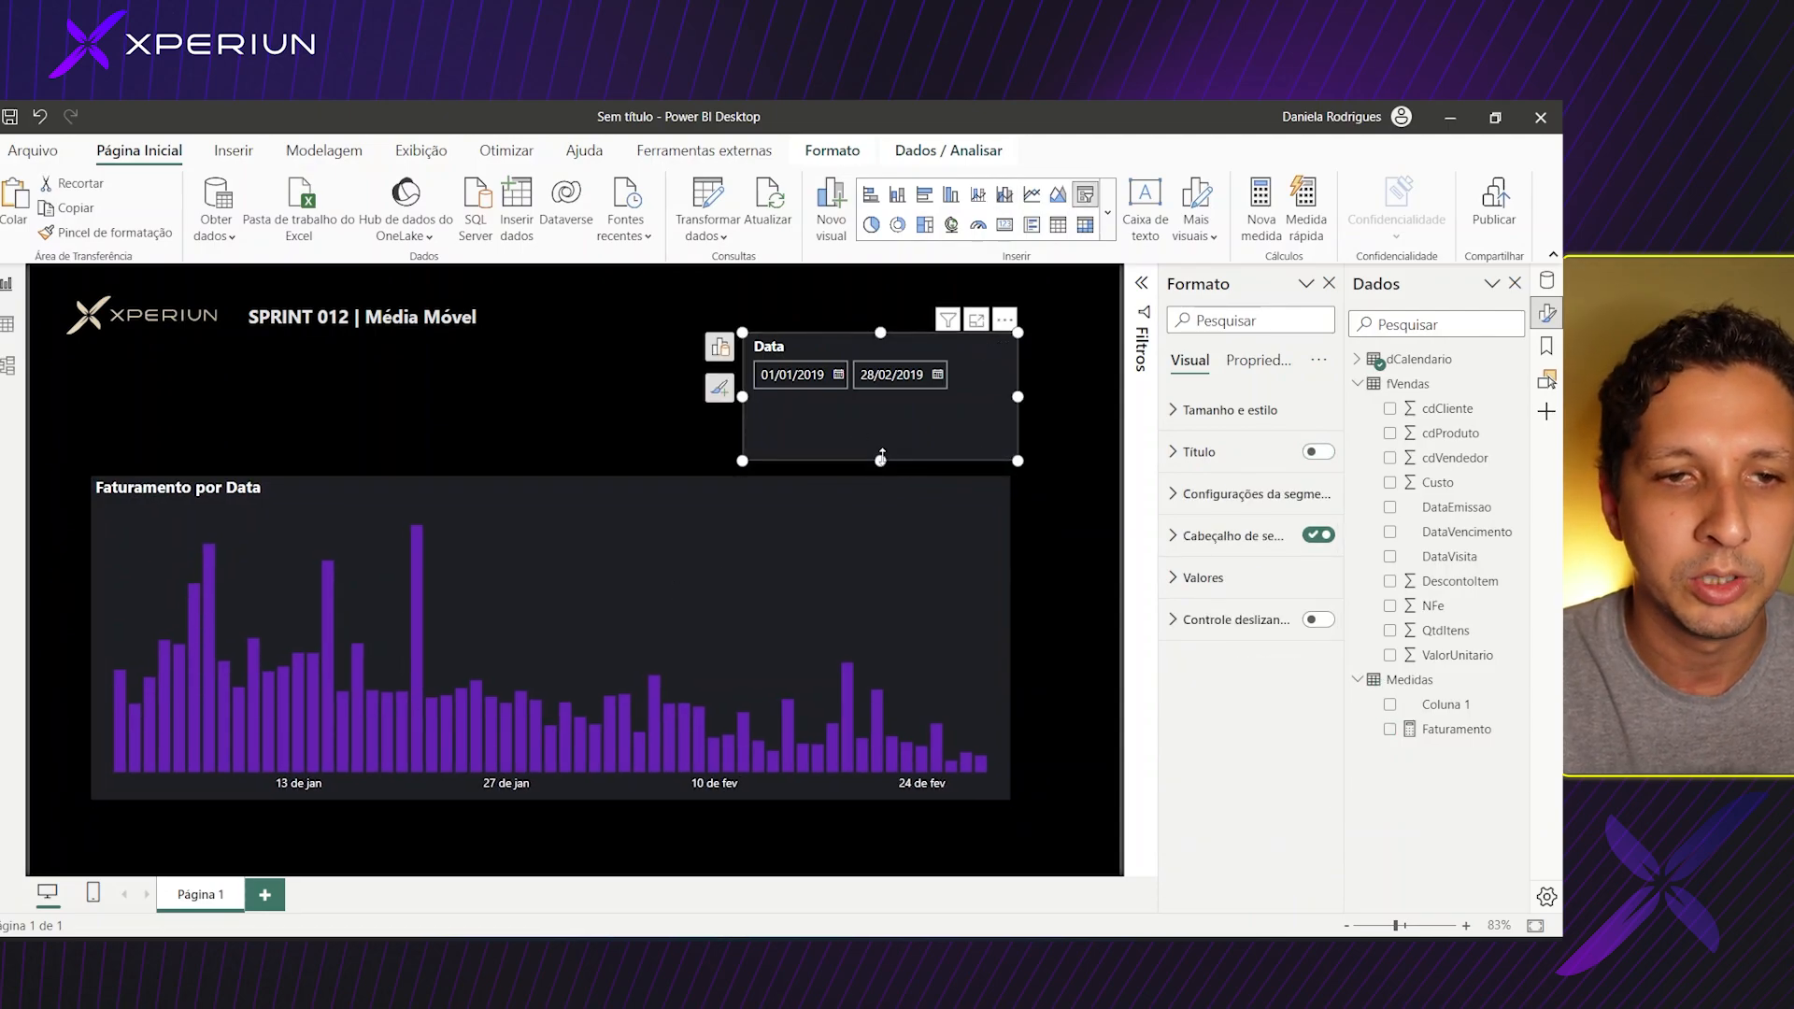
drag(880, 462, 894, 377)
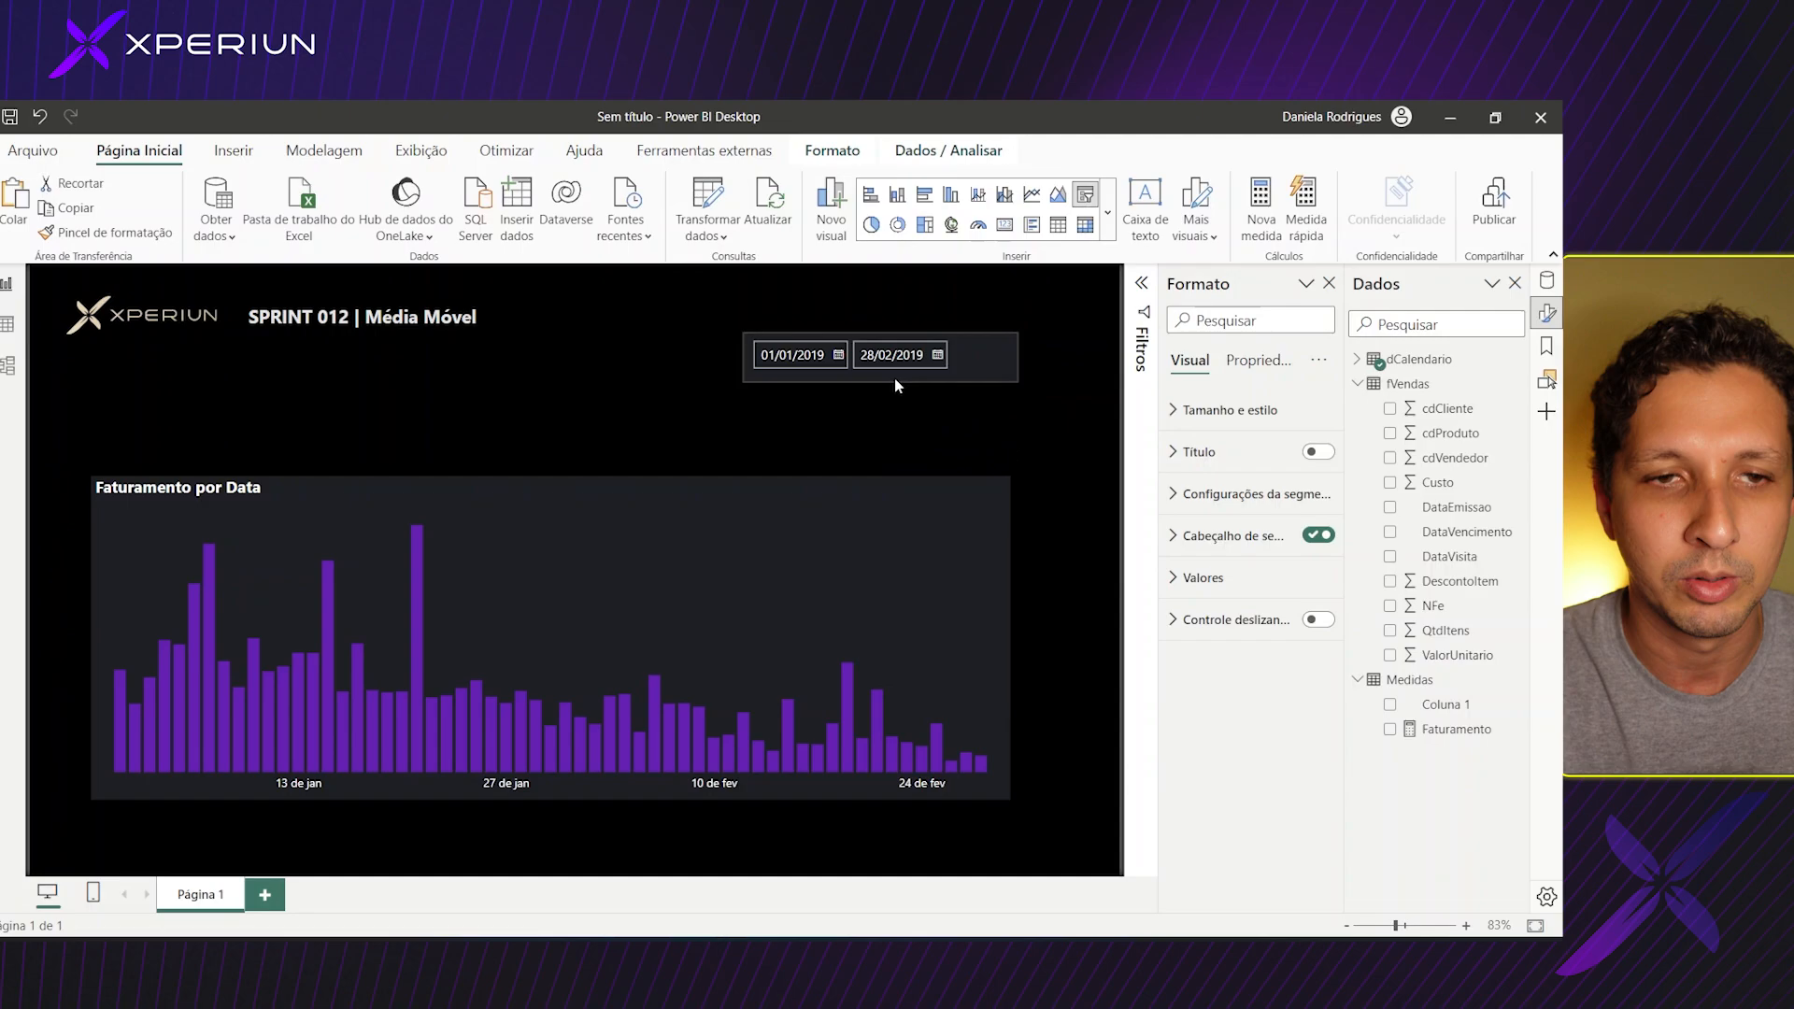
click(883, 449)
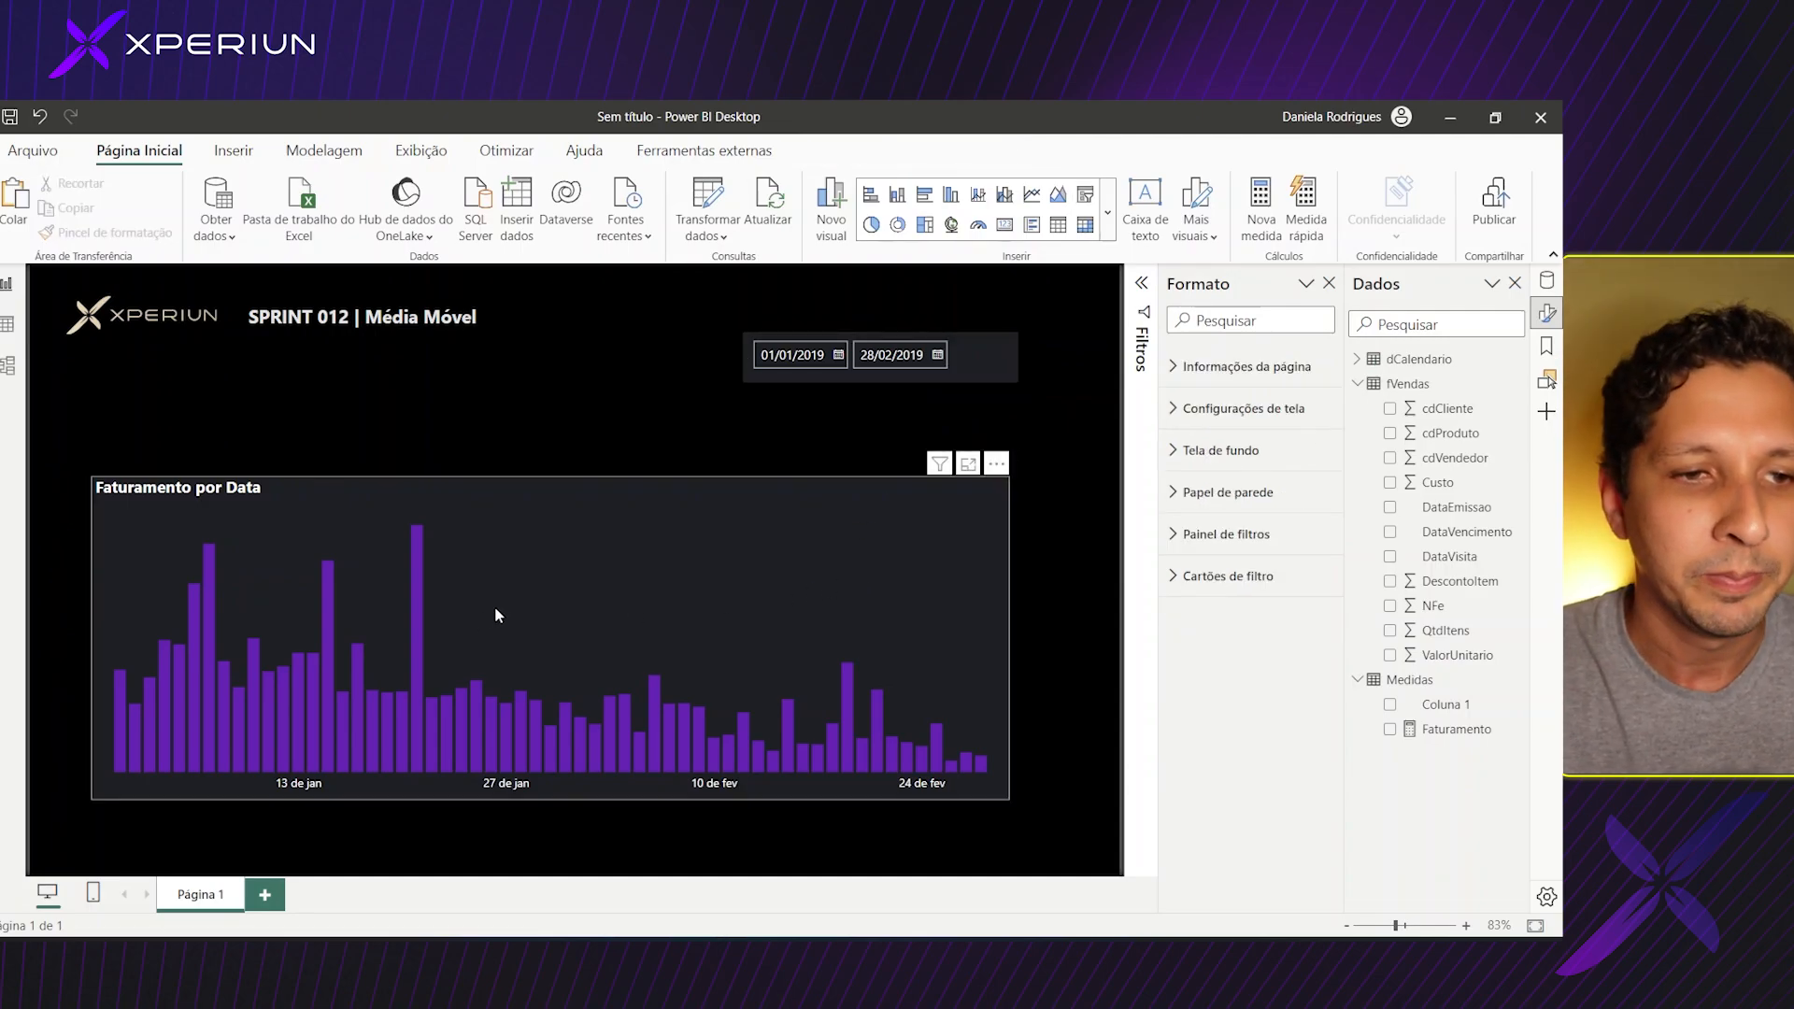
drag(496, 611, 467, 633)
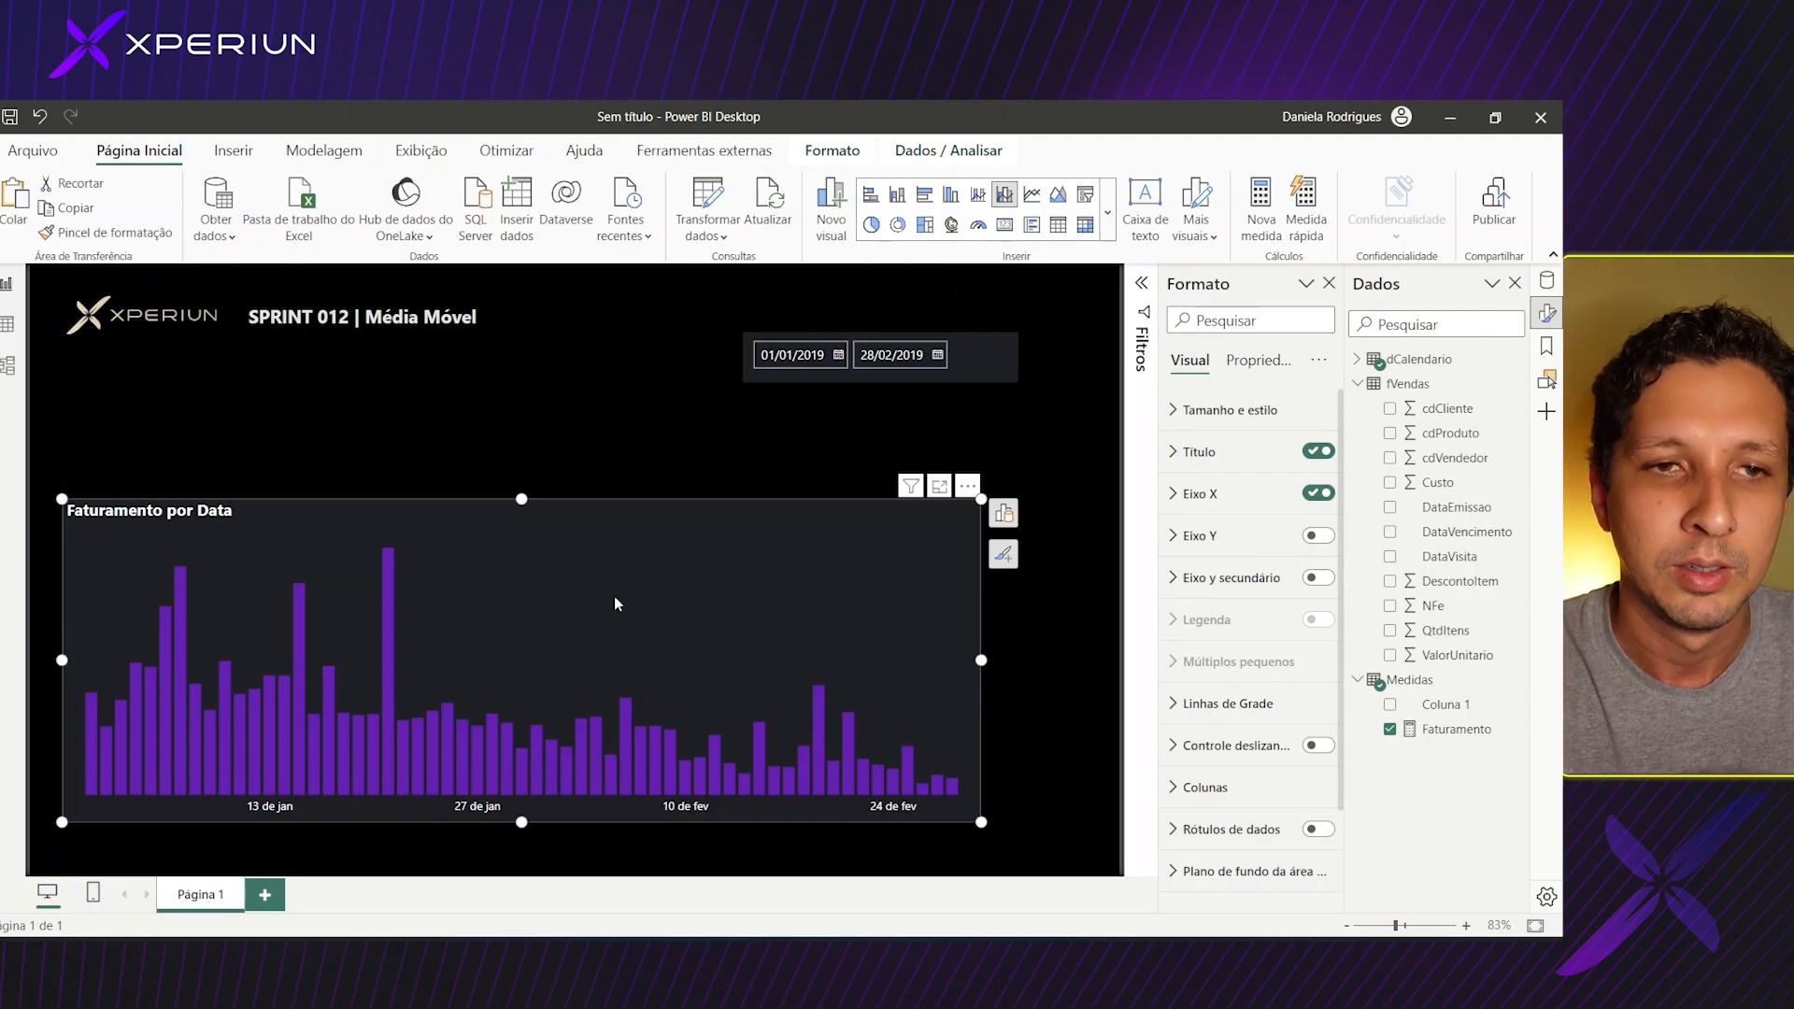
Delete Coluna 1 of the Medidas table from the model.
click(1515, 707)
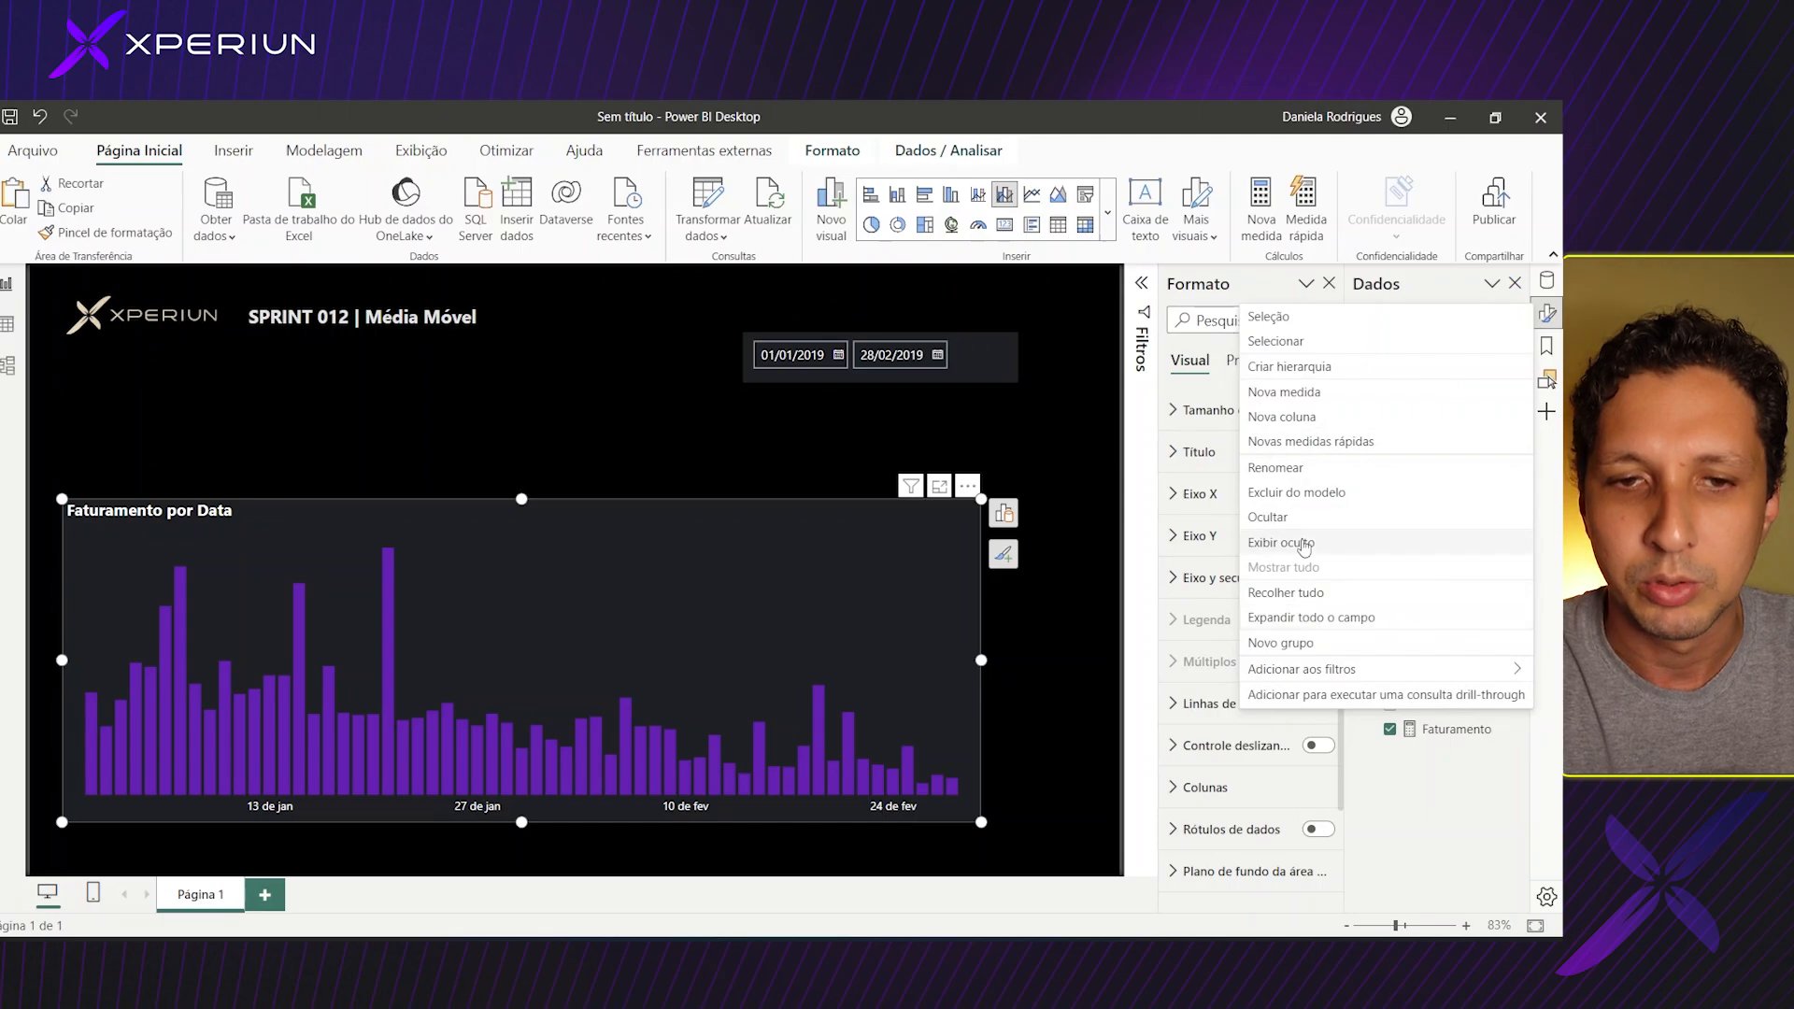
click(1455, 773)
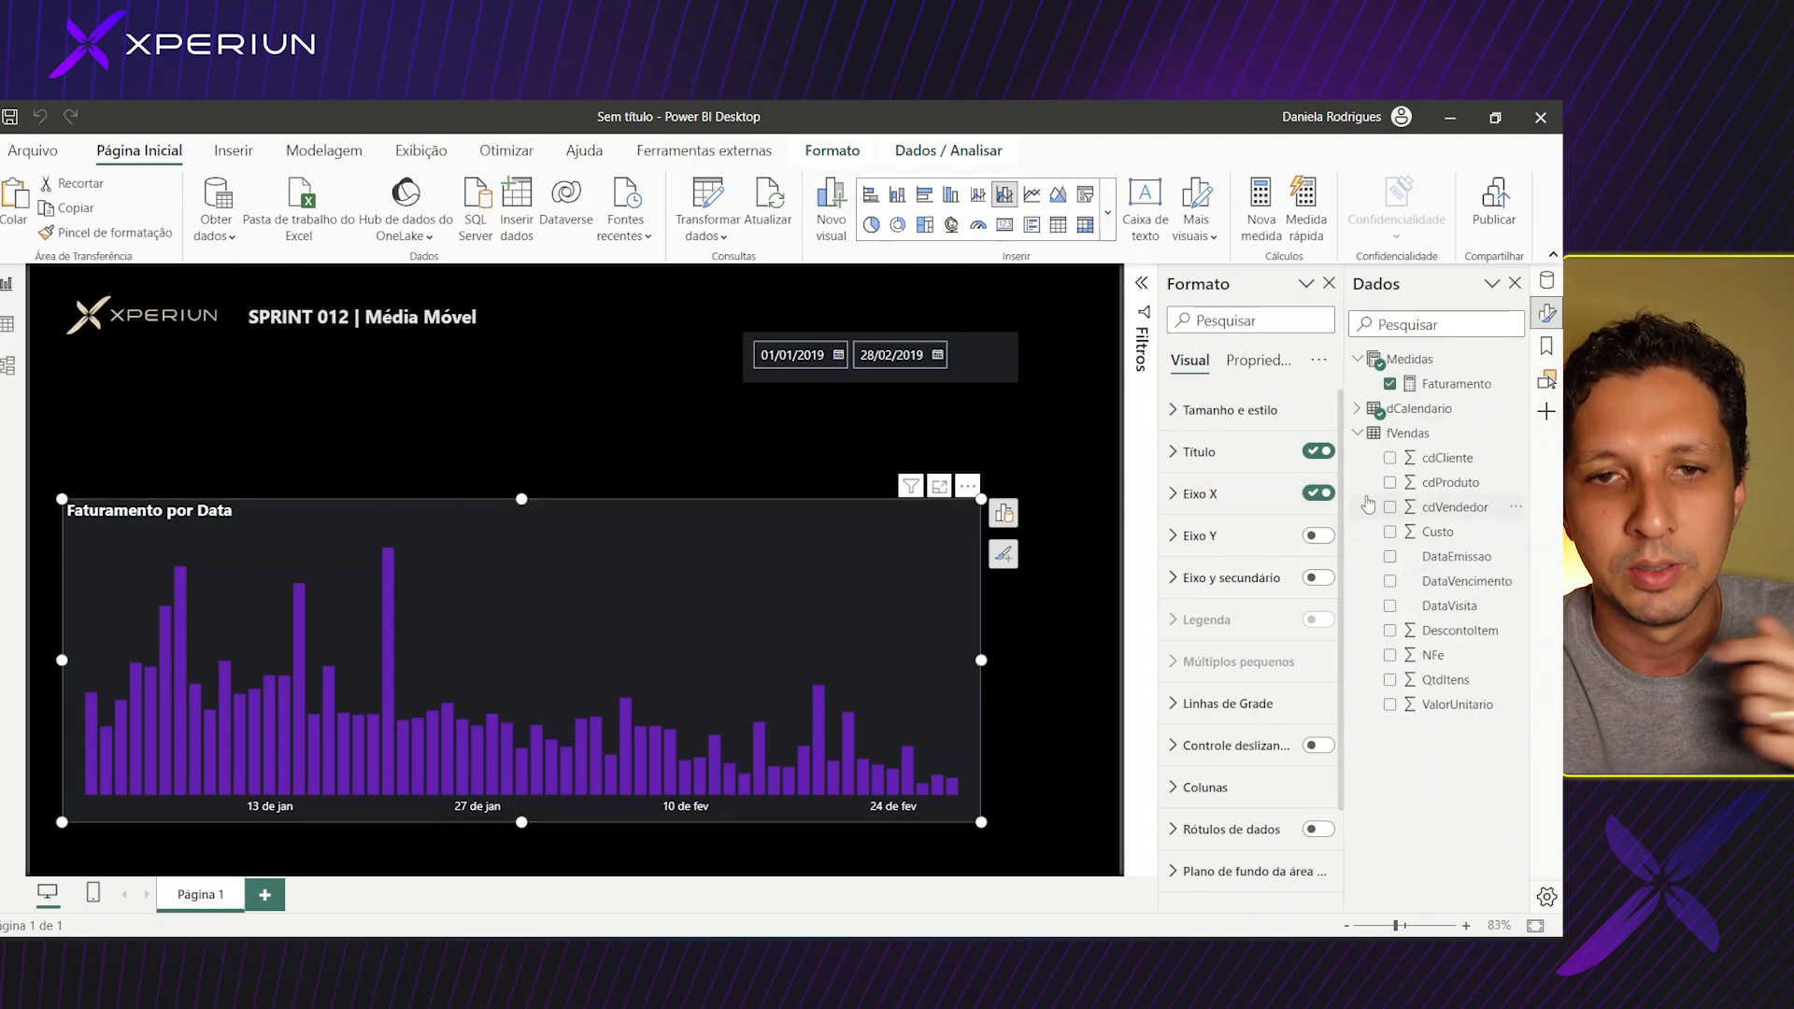
Start a new measure in the Medidas table named Faturamento SPLY.
right_click(1415, 359)
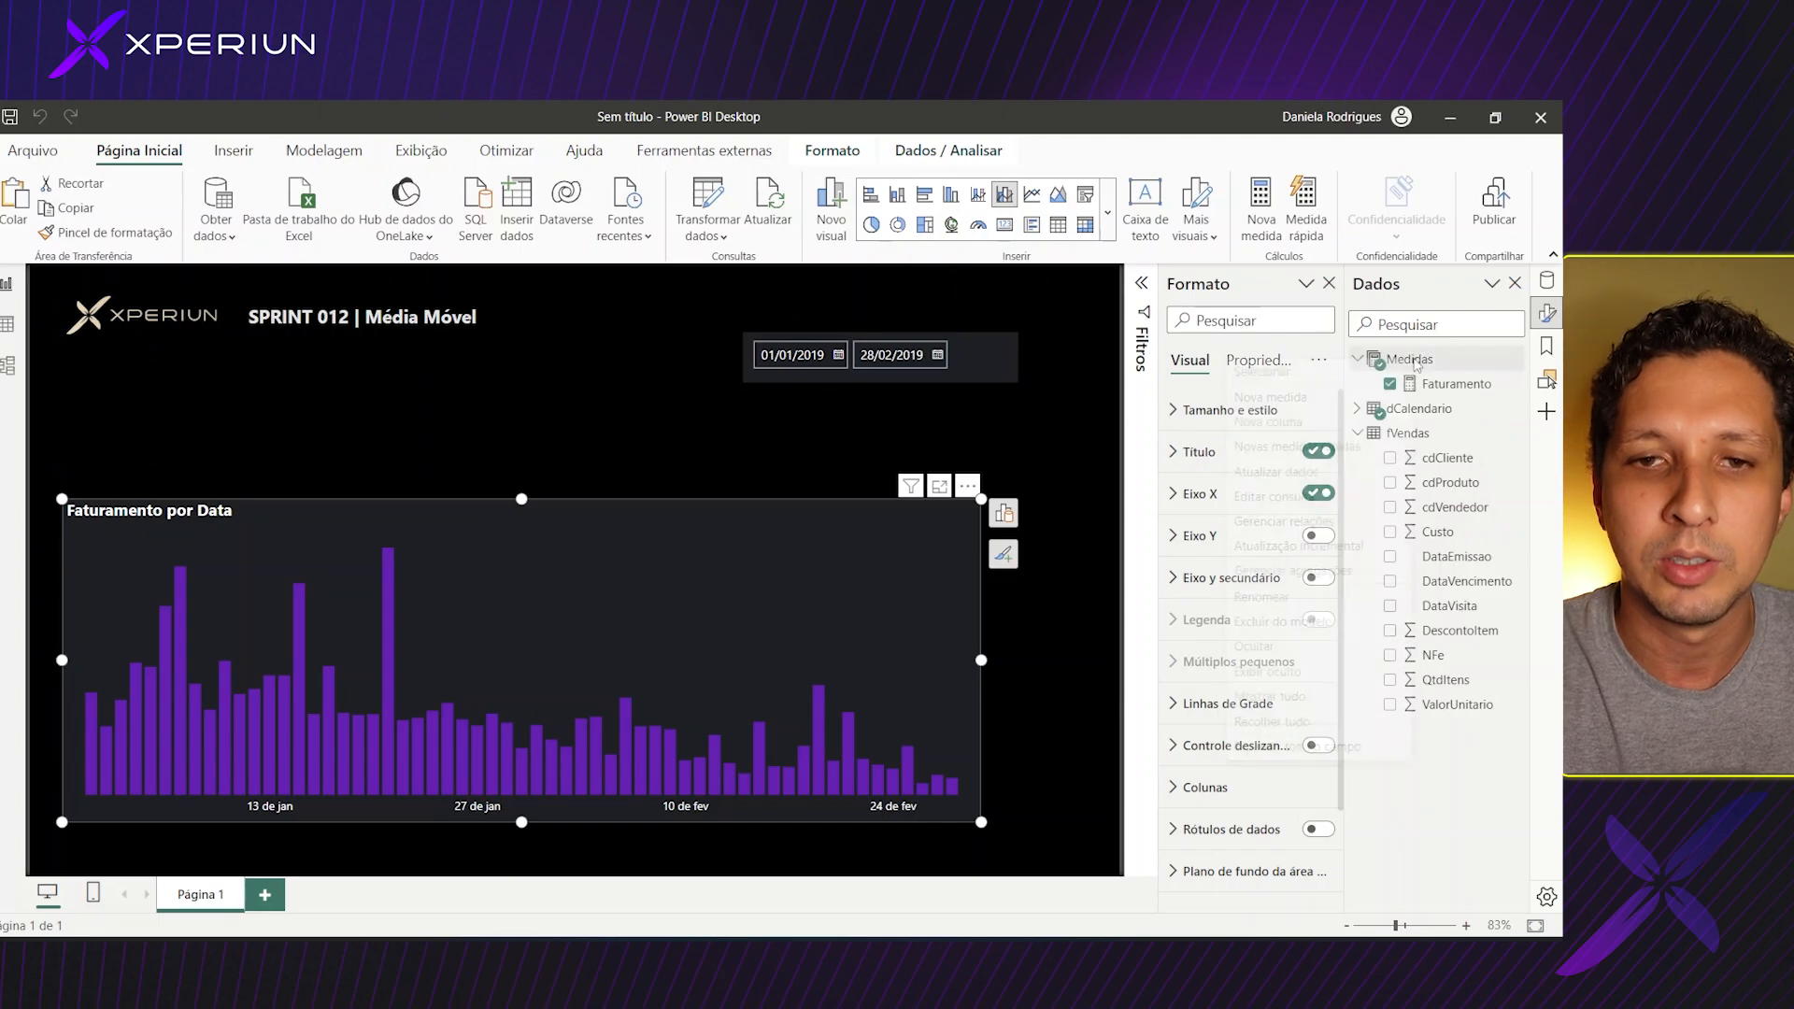
click(1265, 401)
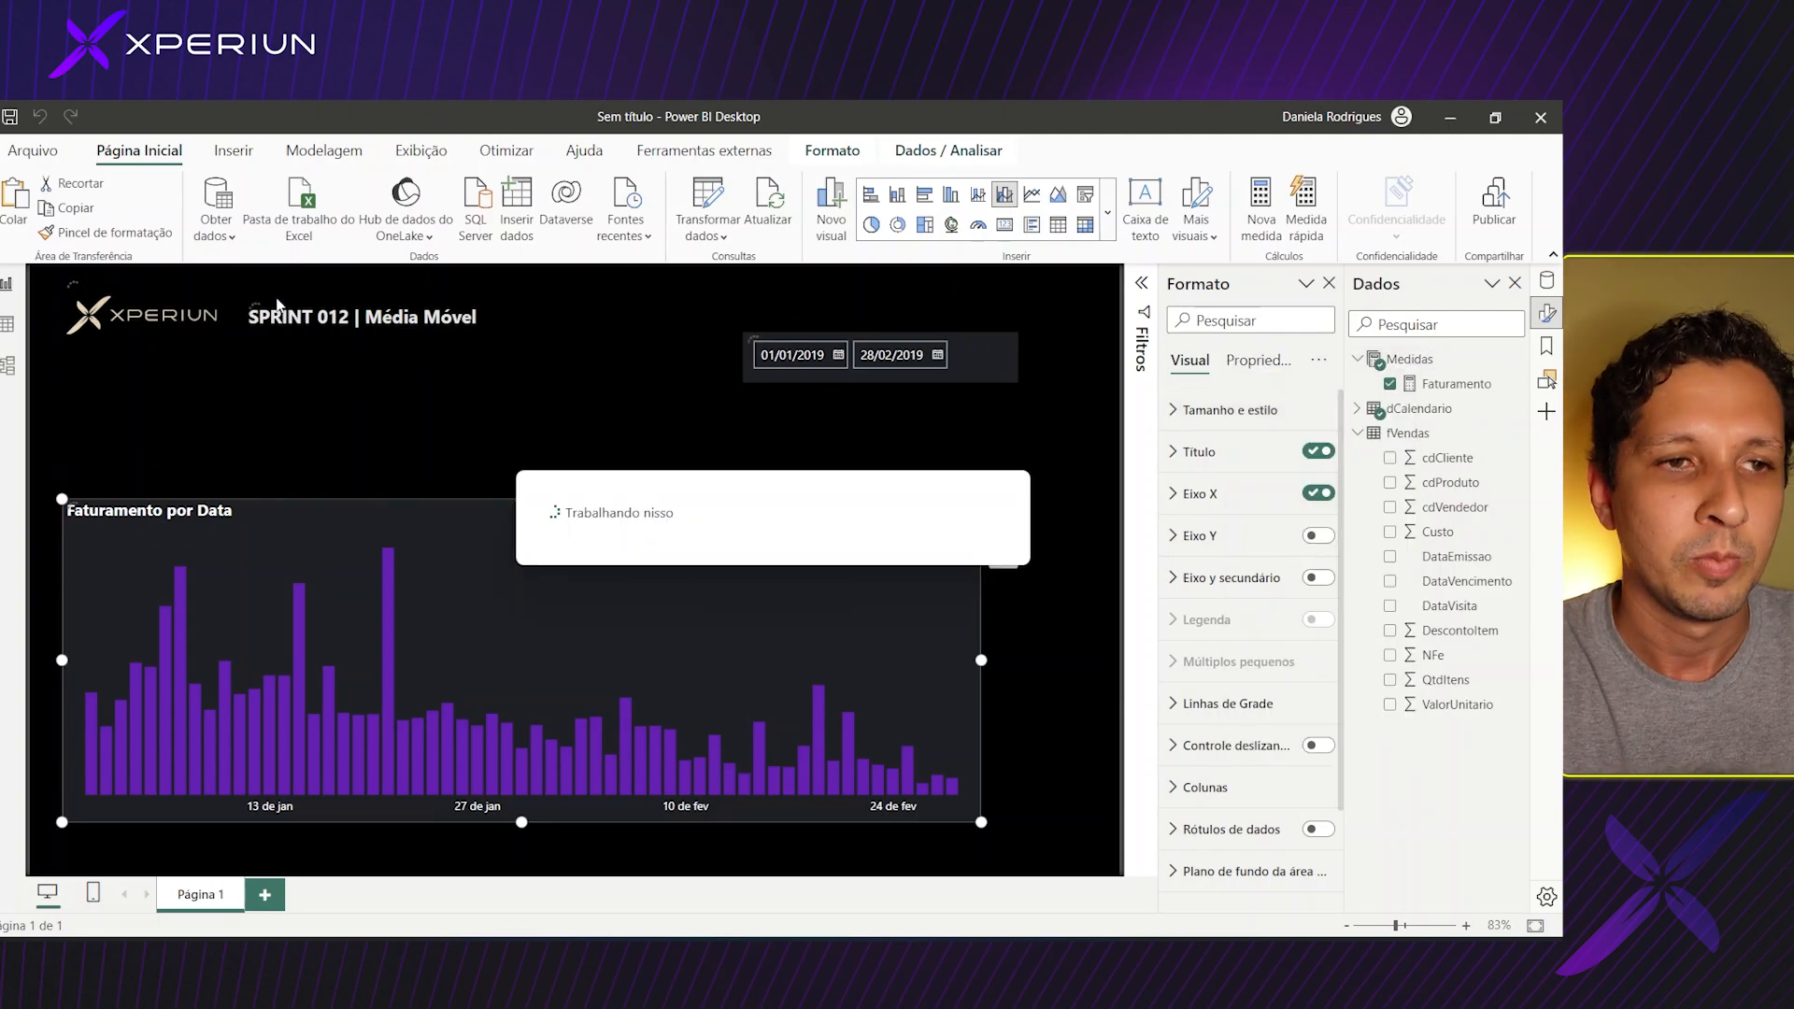
text(FAT)
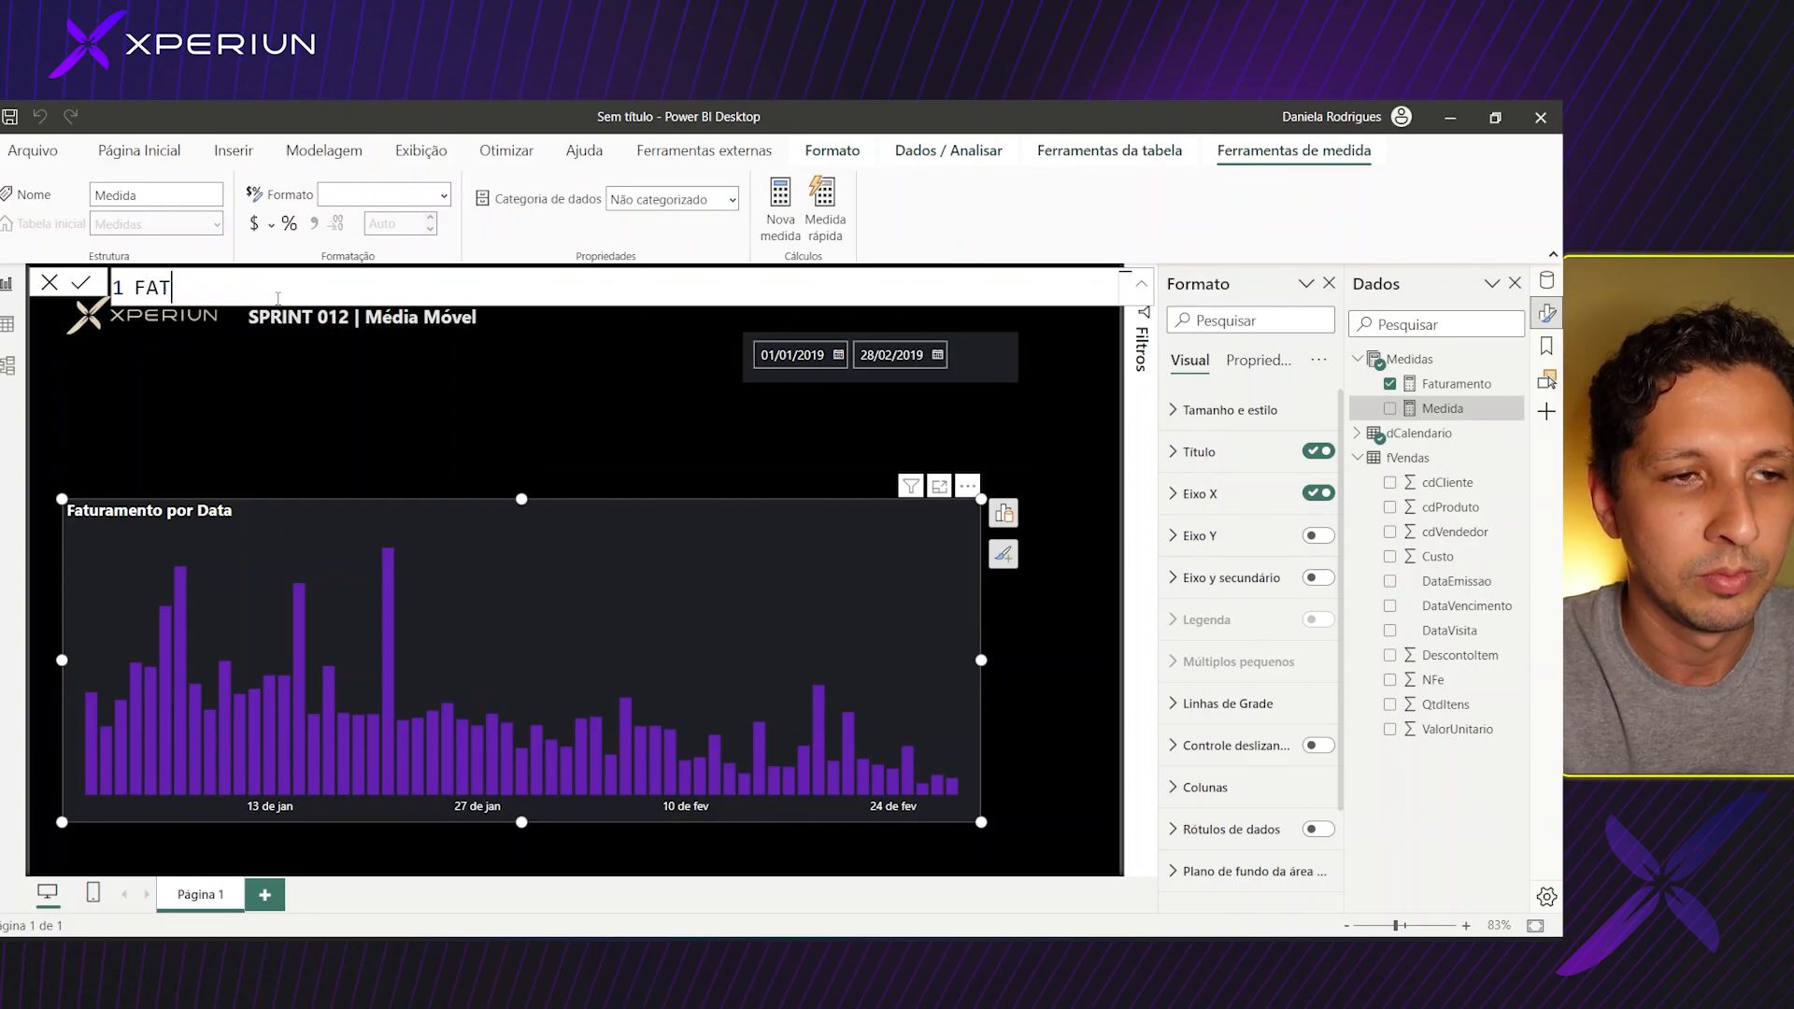
key(BackSpace)
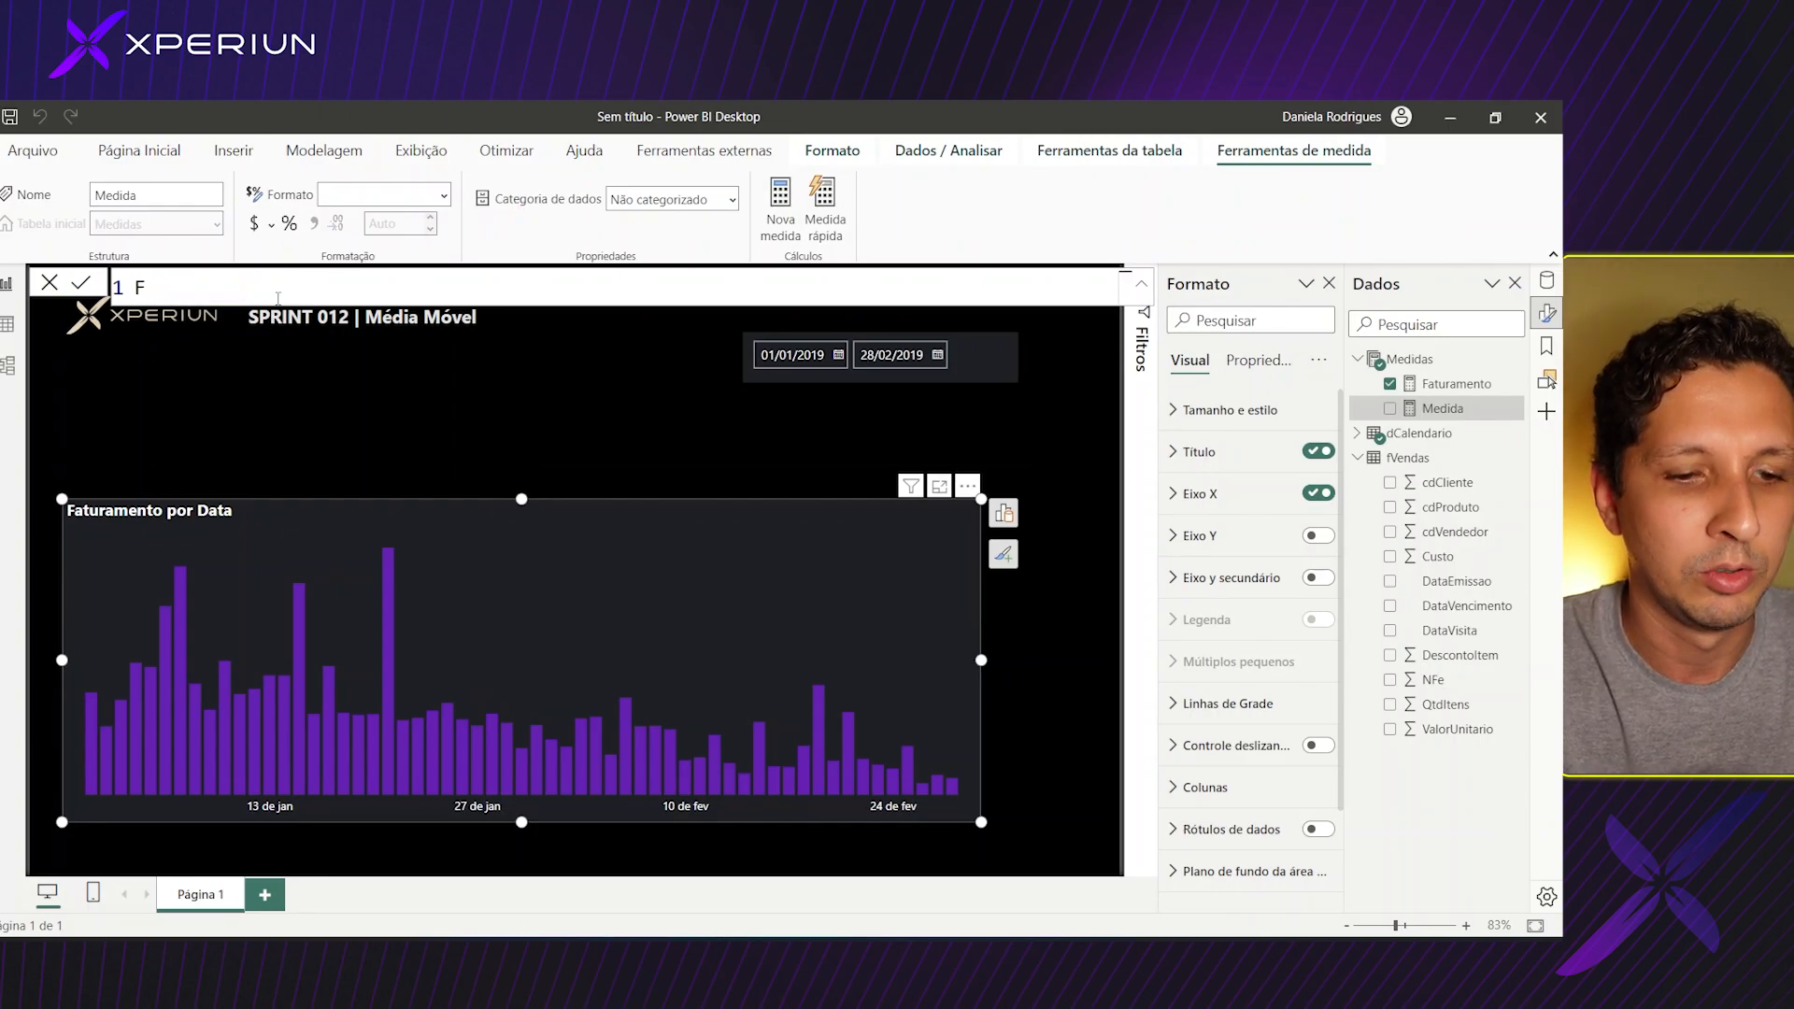
text(aturamento )
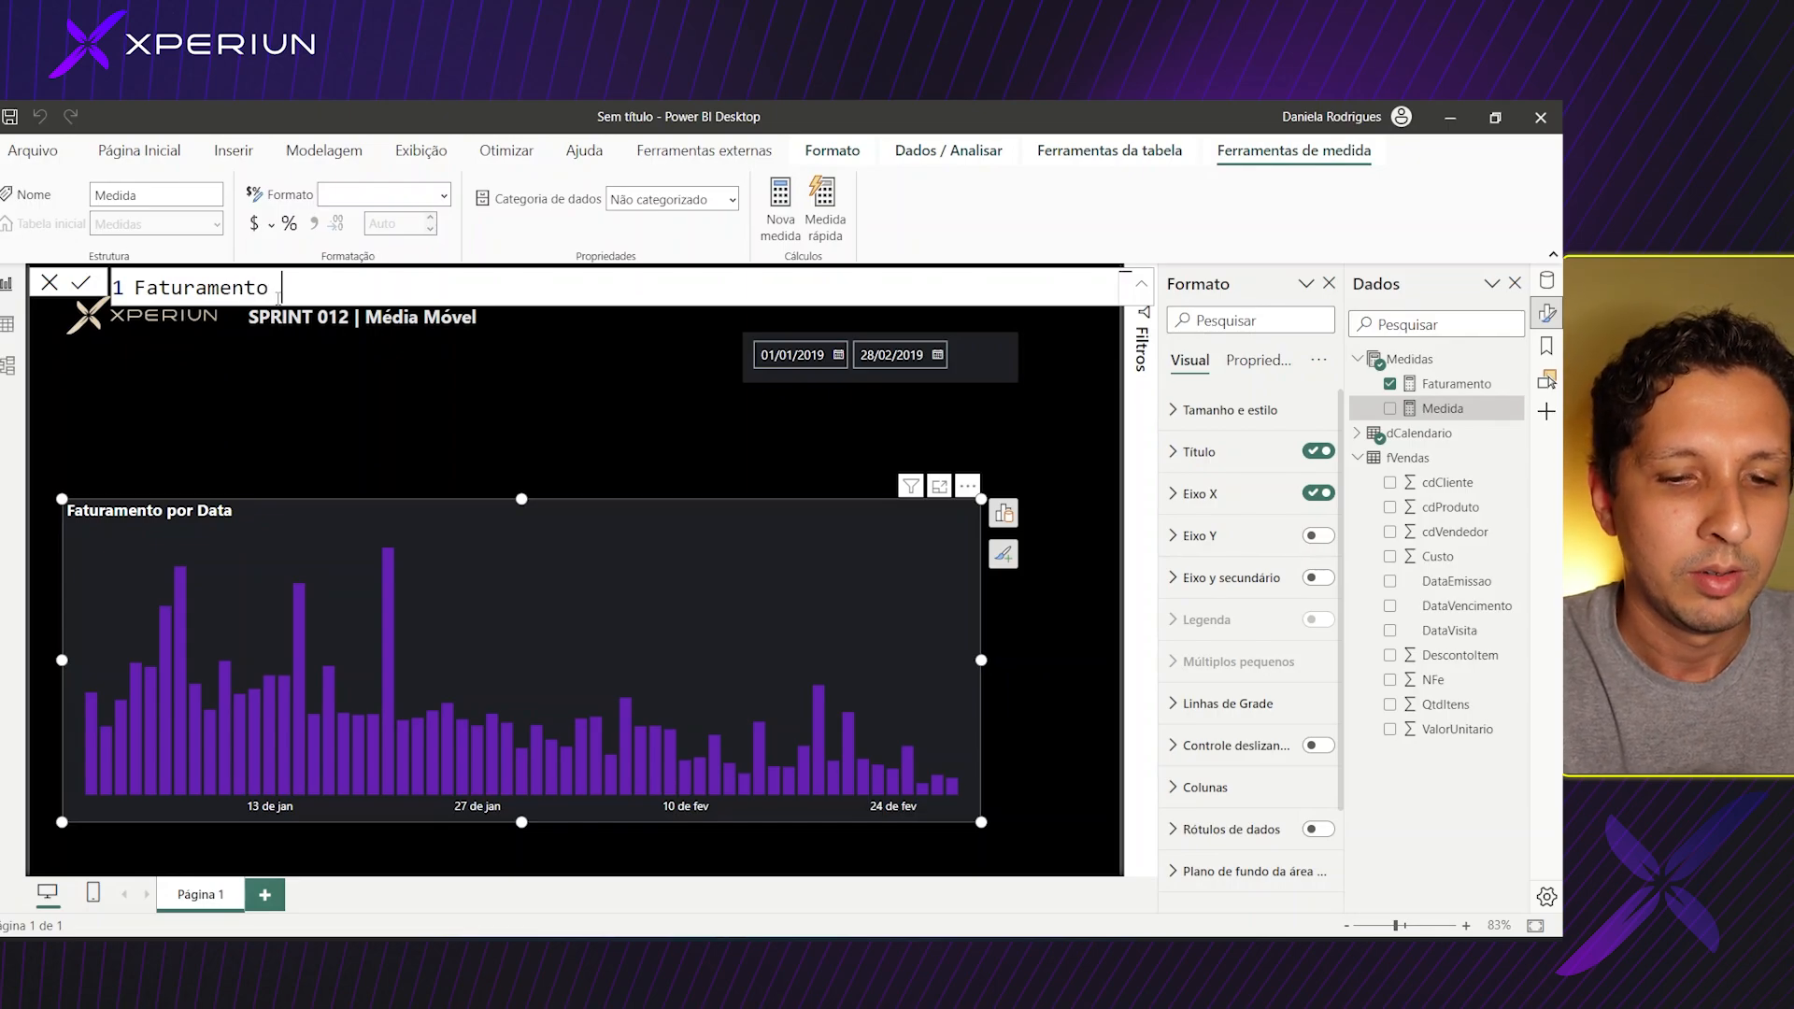
text(SPL)
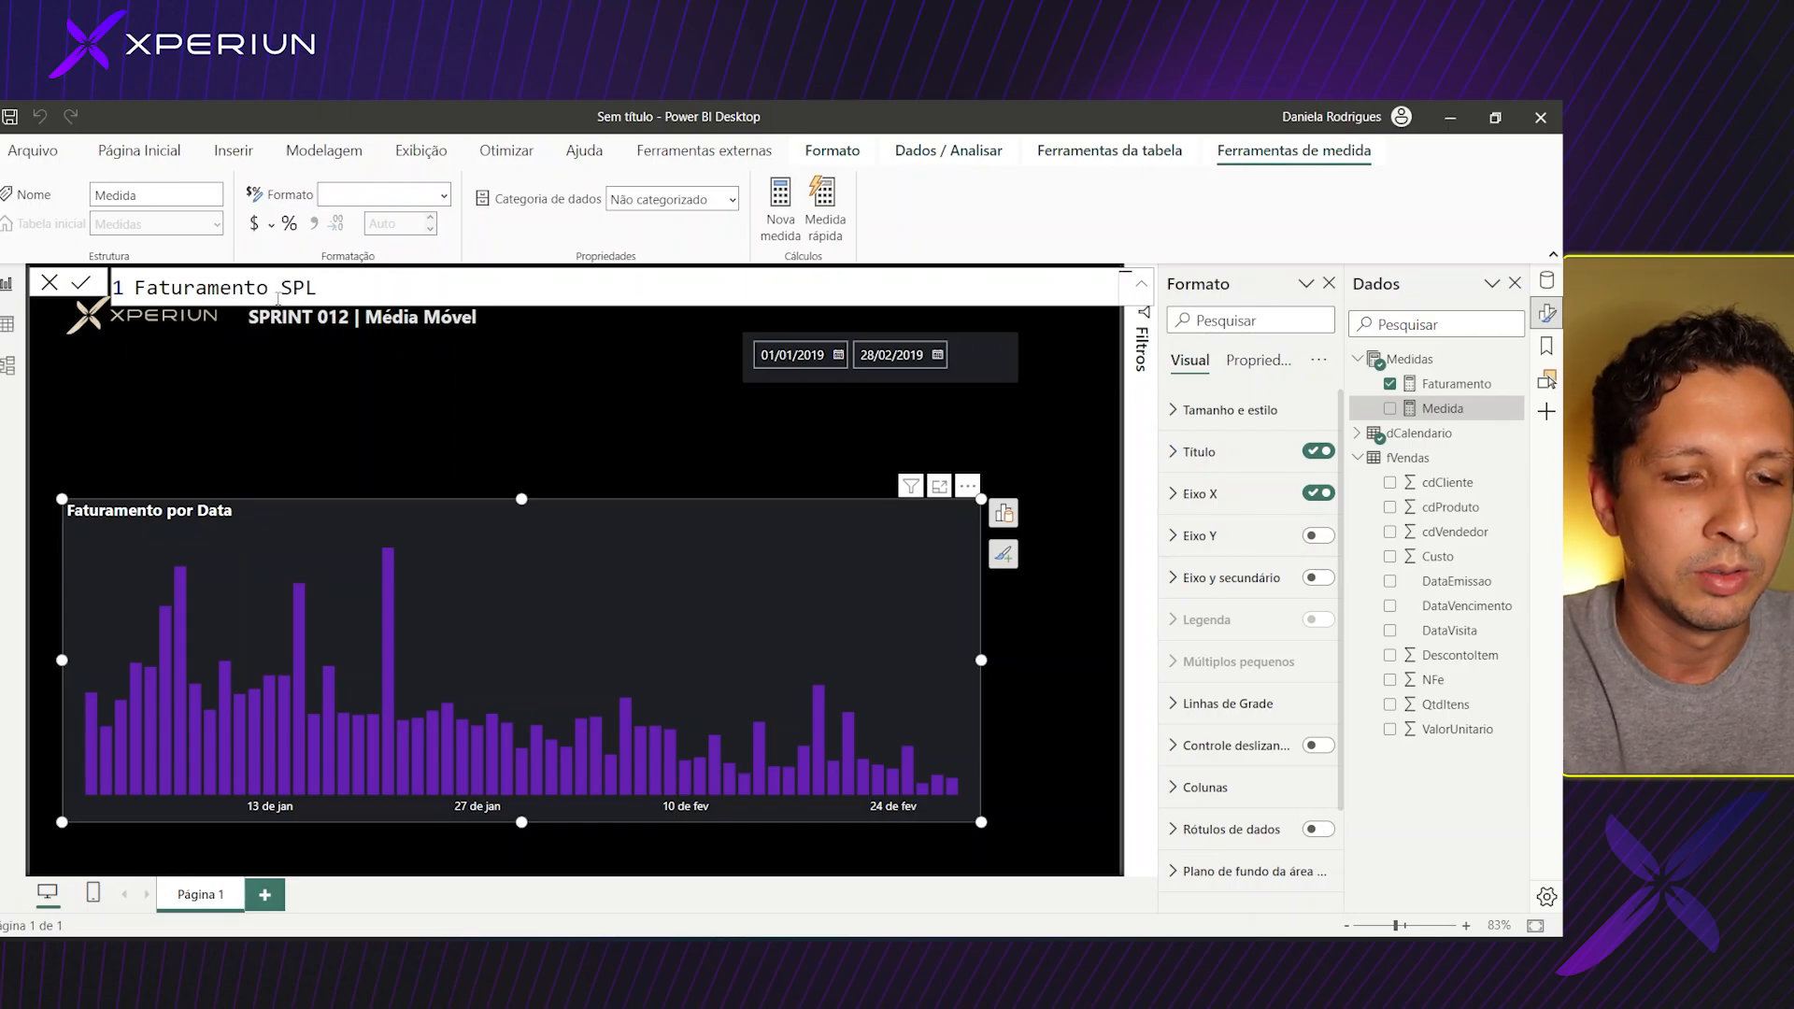
text(Y)
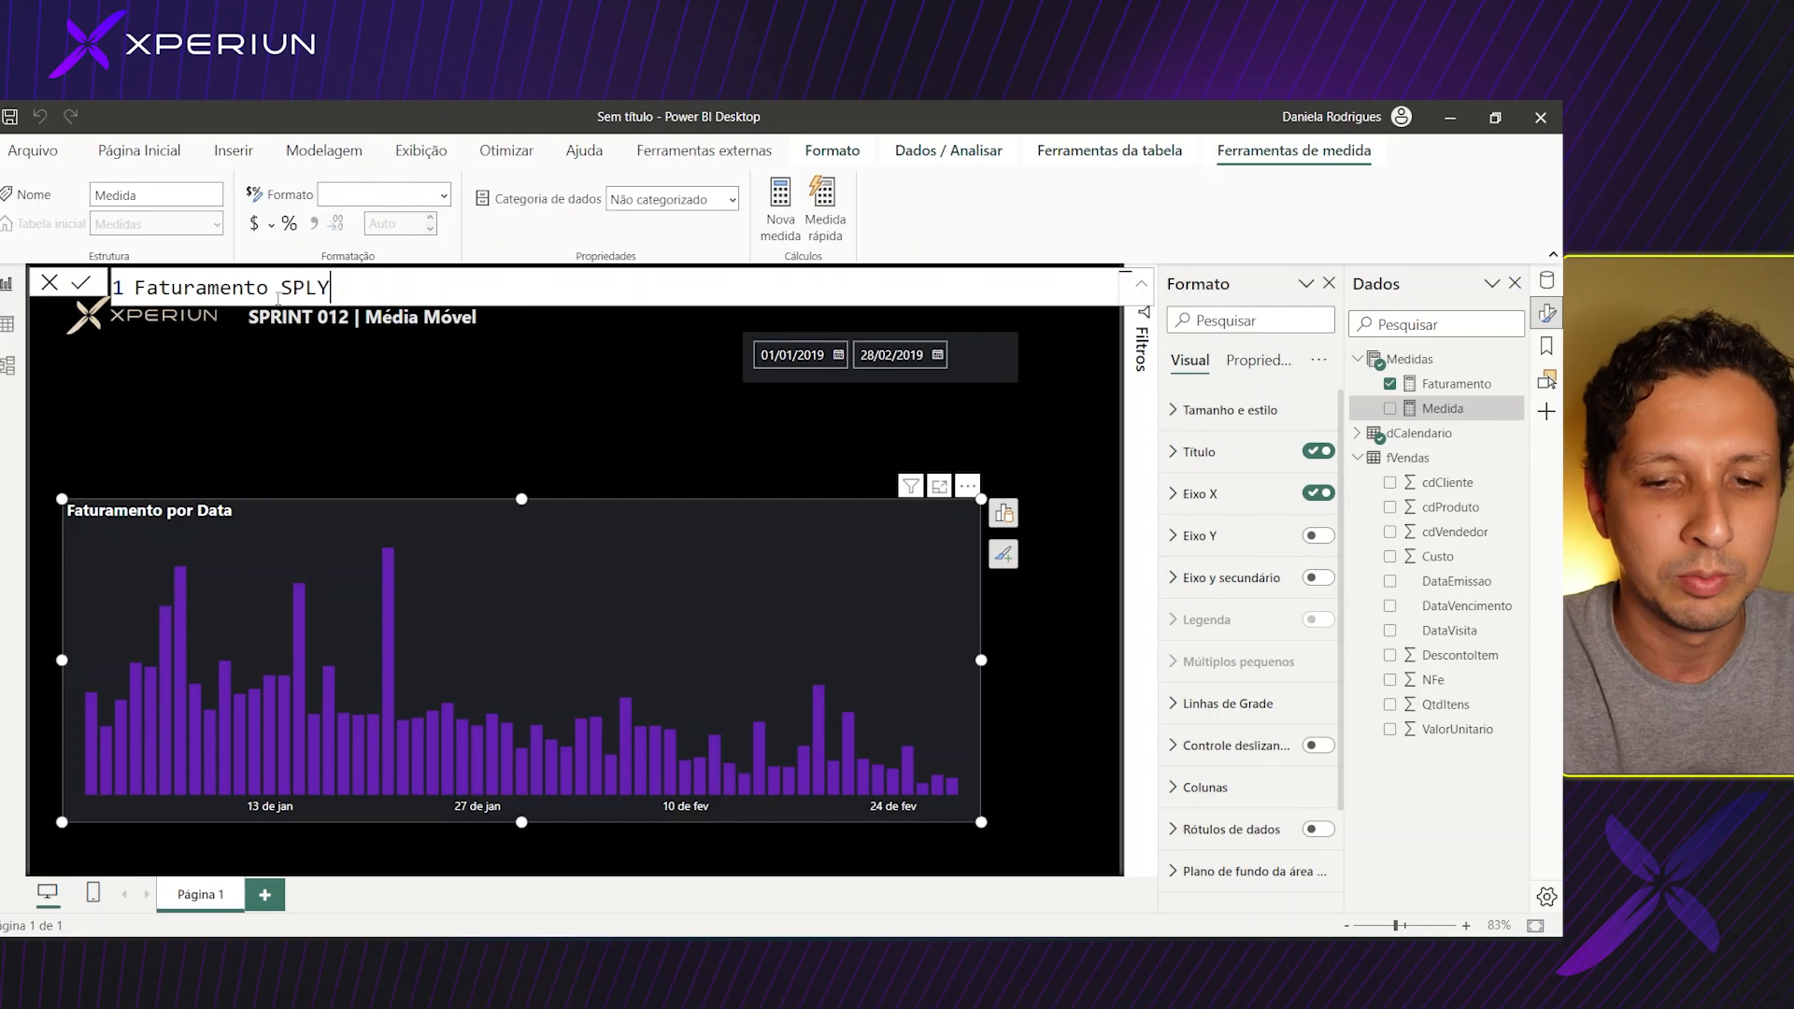
text( =)
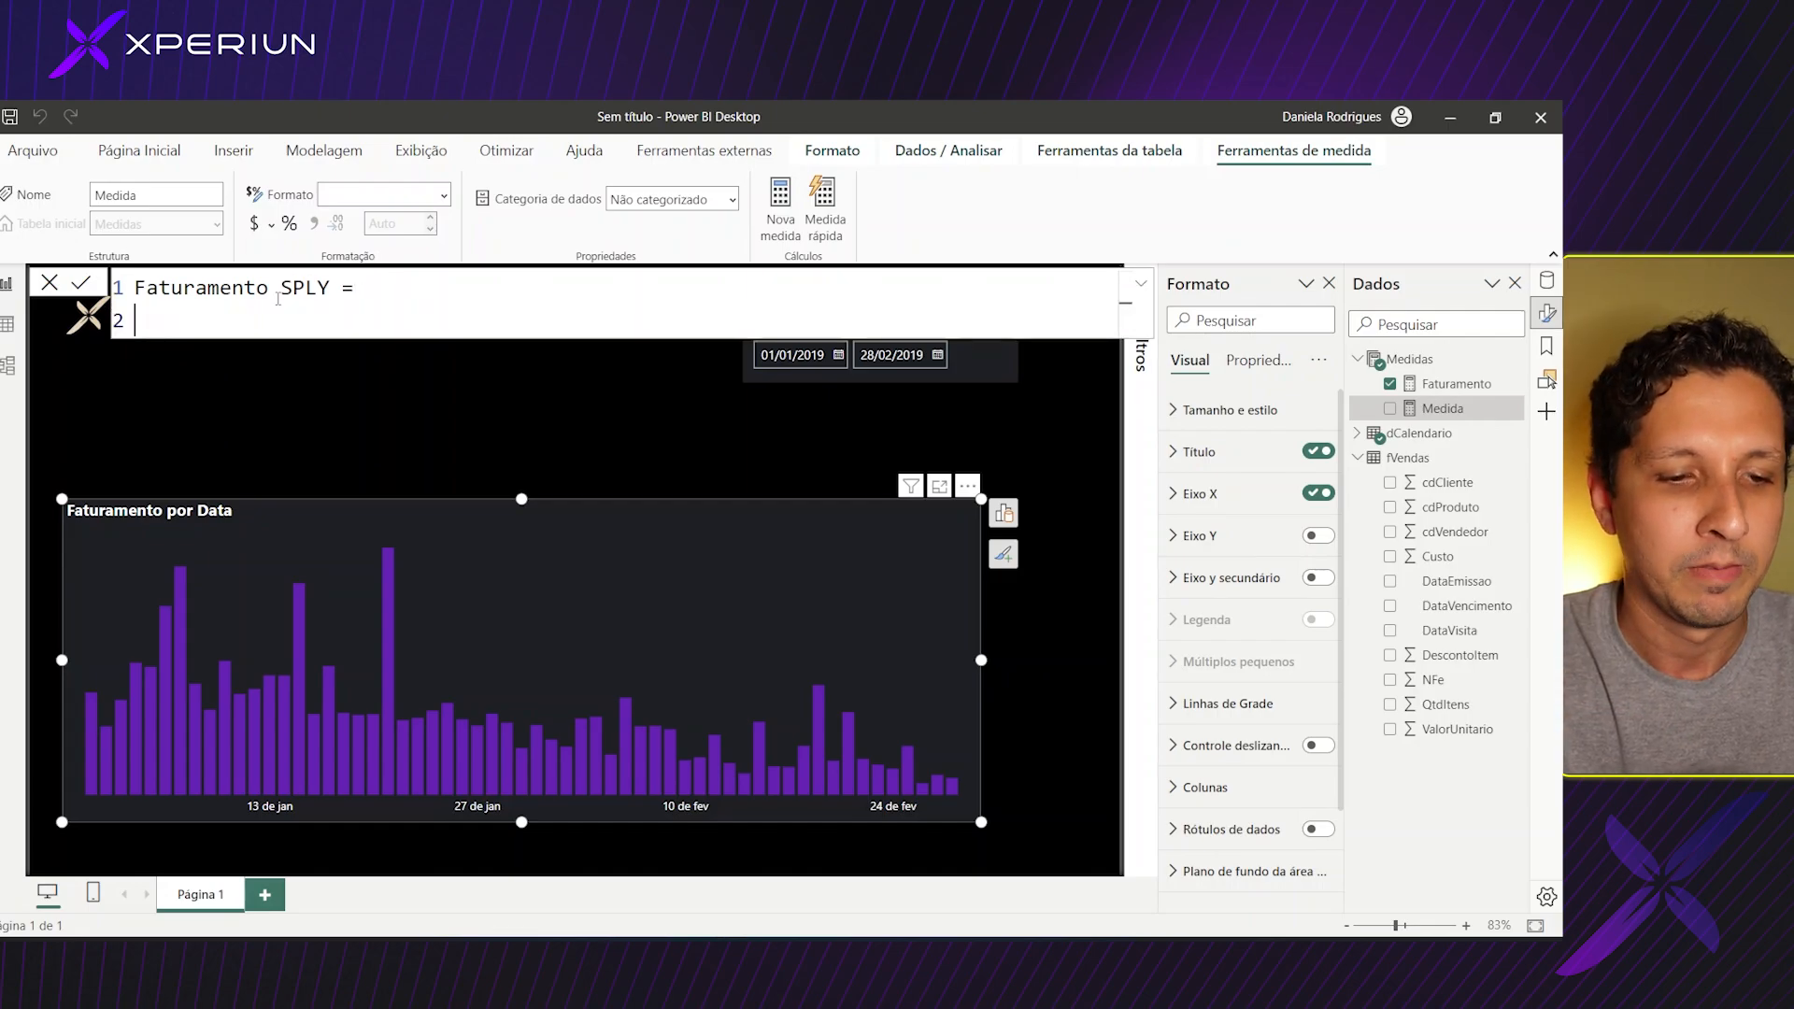
Begin the measure's formula with a CALCULATE function that takes [Faturamento] as its expression, laid out on separate lines.
key(shift+Return)
text(CALC)
key(Tab)
key(shift+Return)
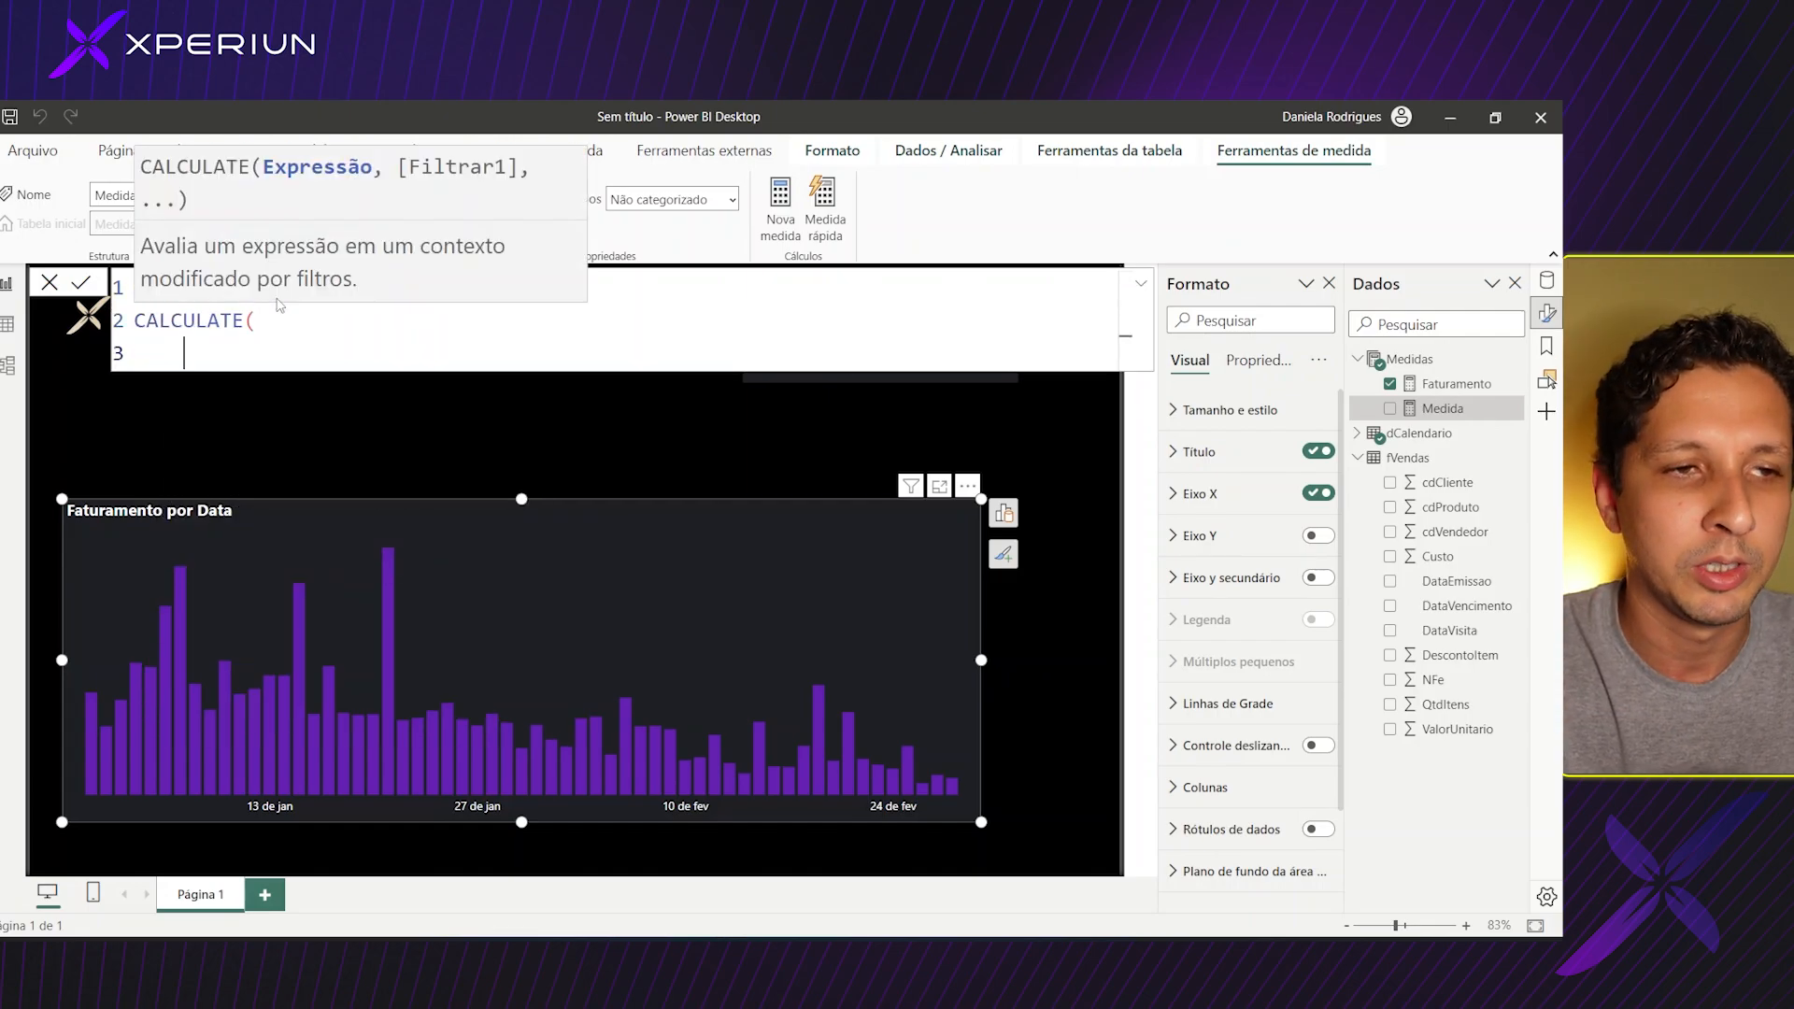
text([FATU)
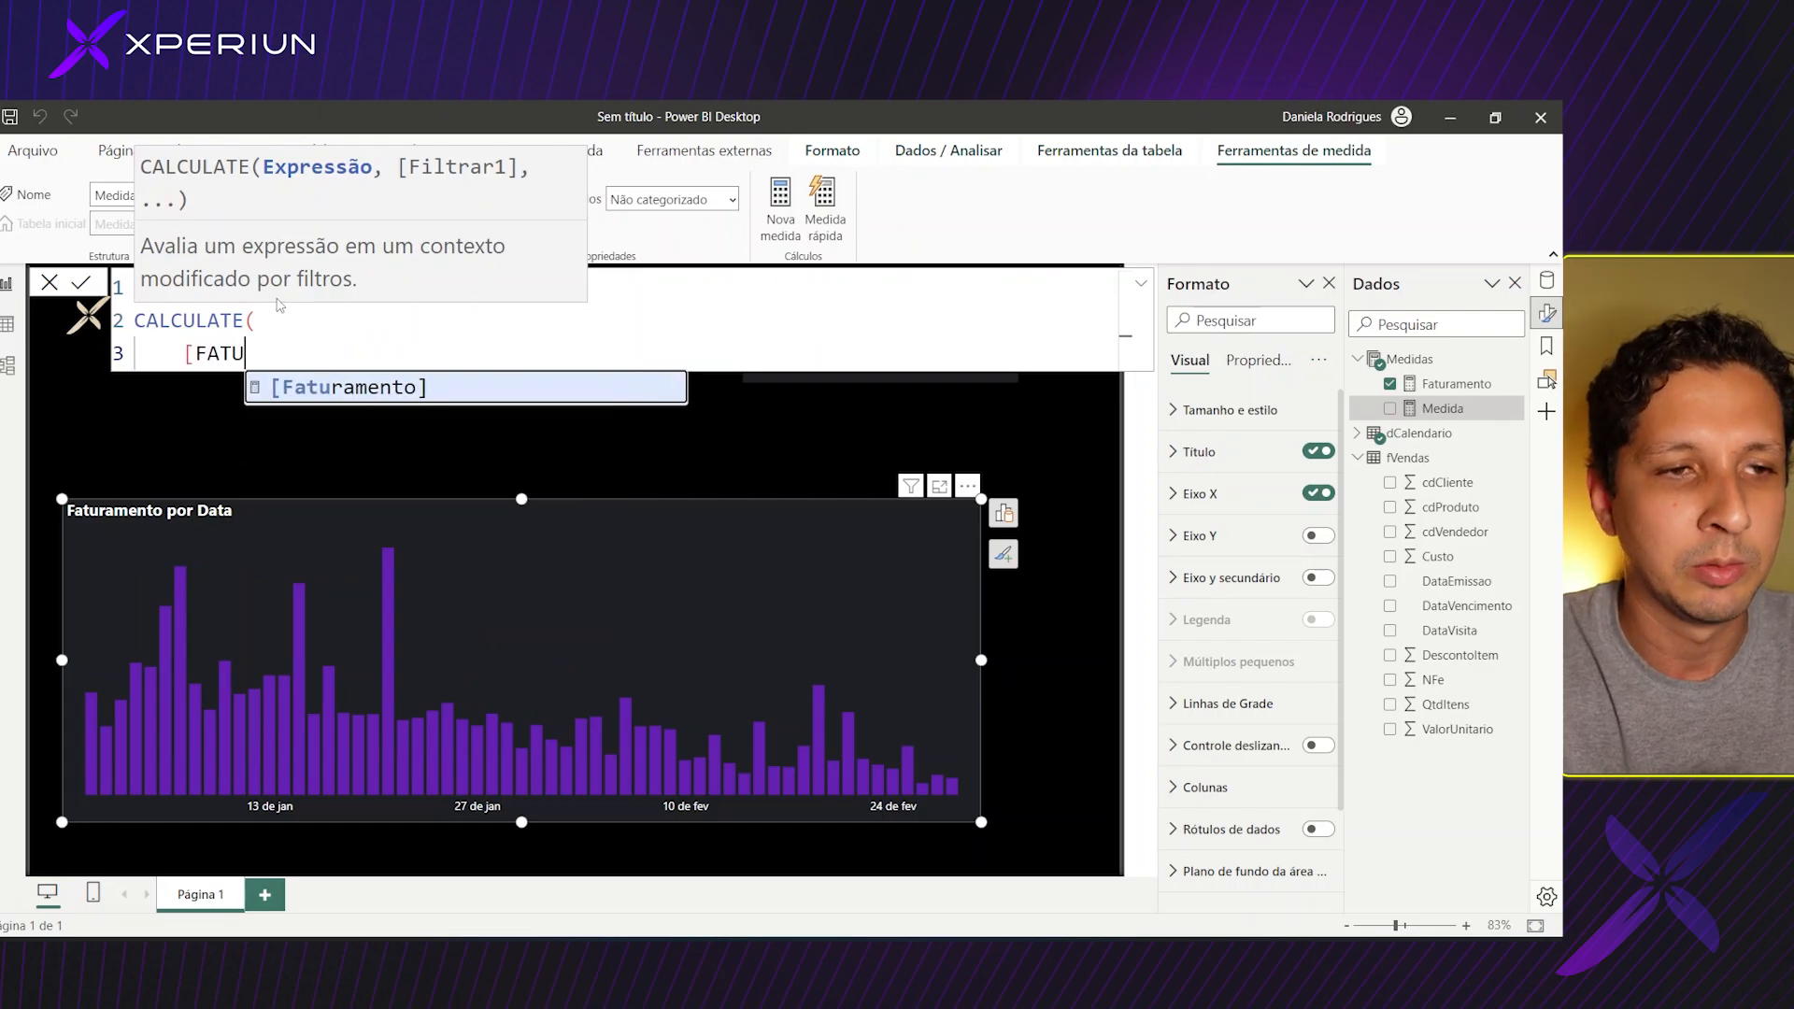
key(Tab)
text(,)
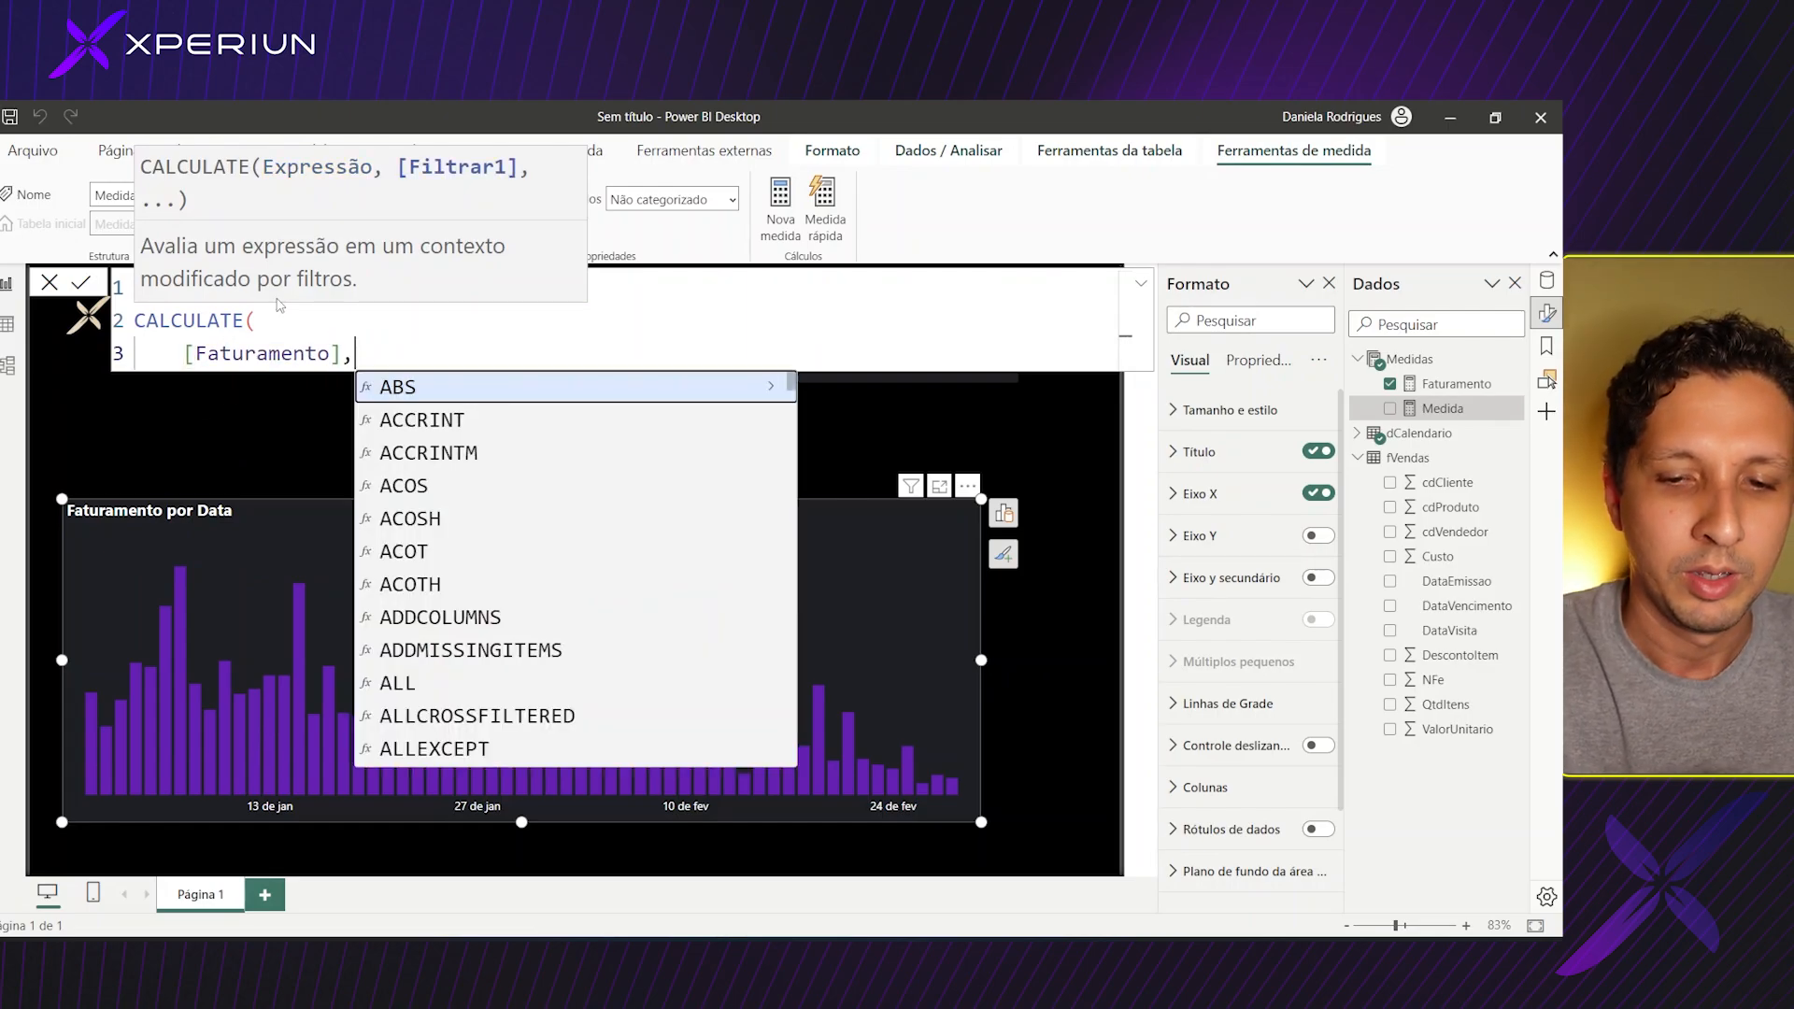
key(shift+Return)
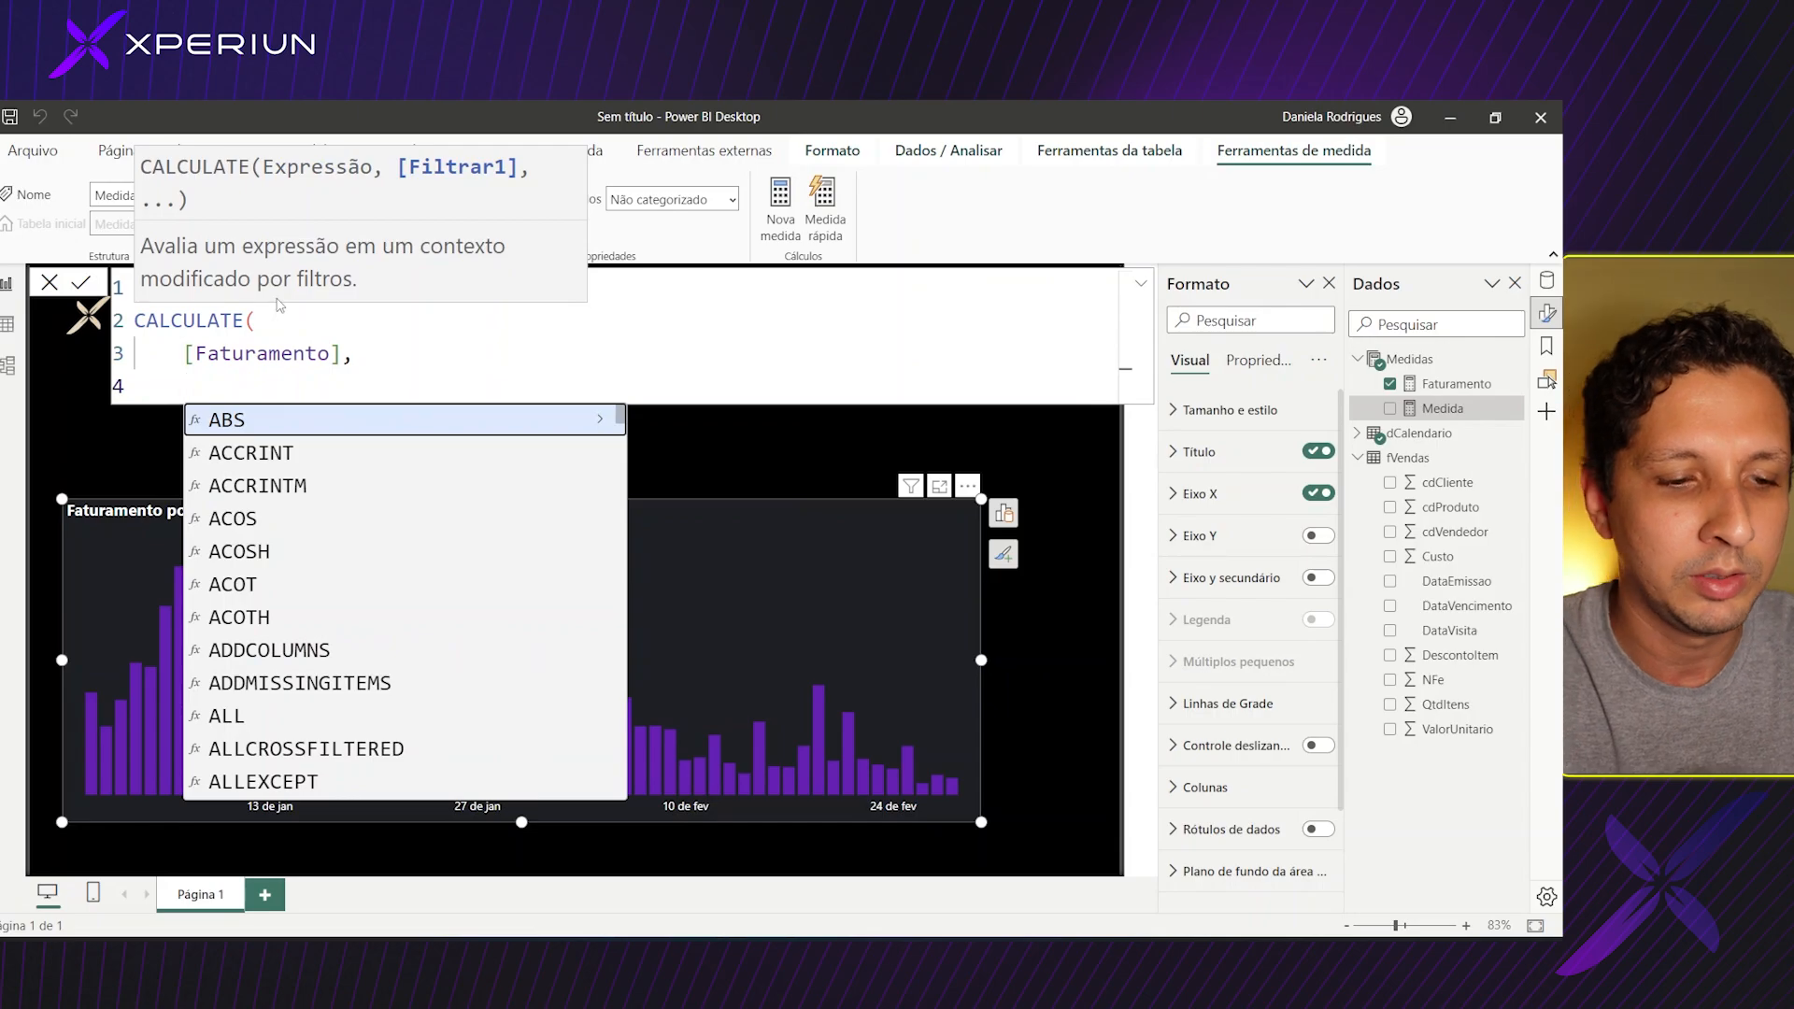
Add SAMEPERIODLASTYEAR(dCalendario) as the CALCULATE filter, close the formula and commit the measure.
text(SAM)
key(Tab)
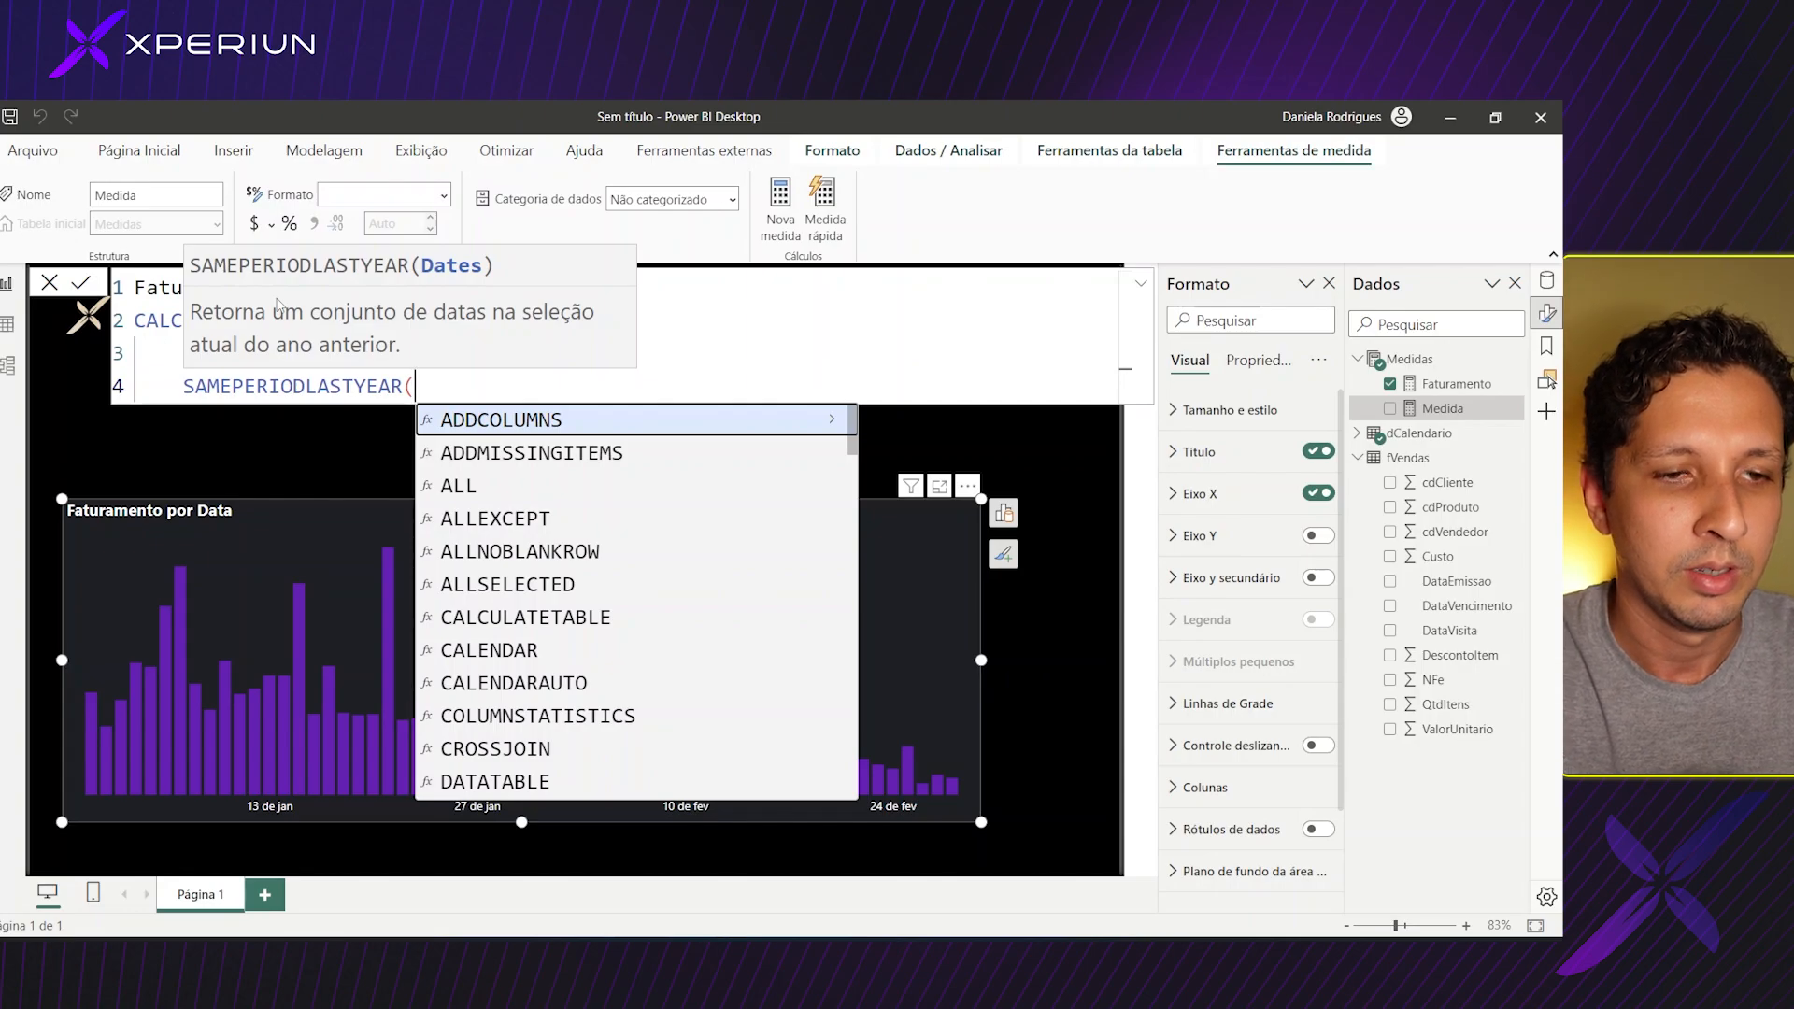
text(DCA)
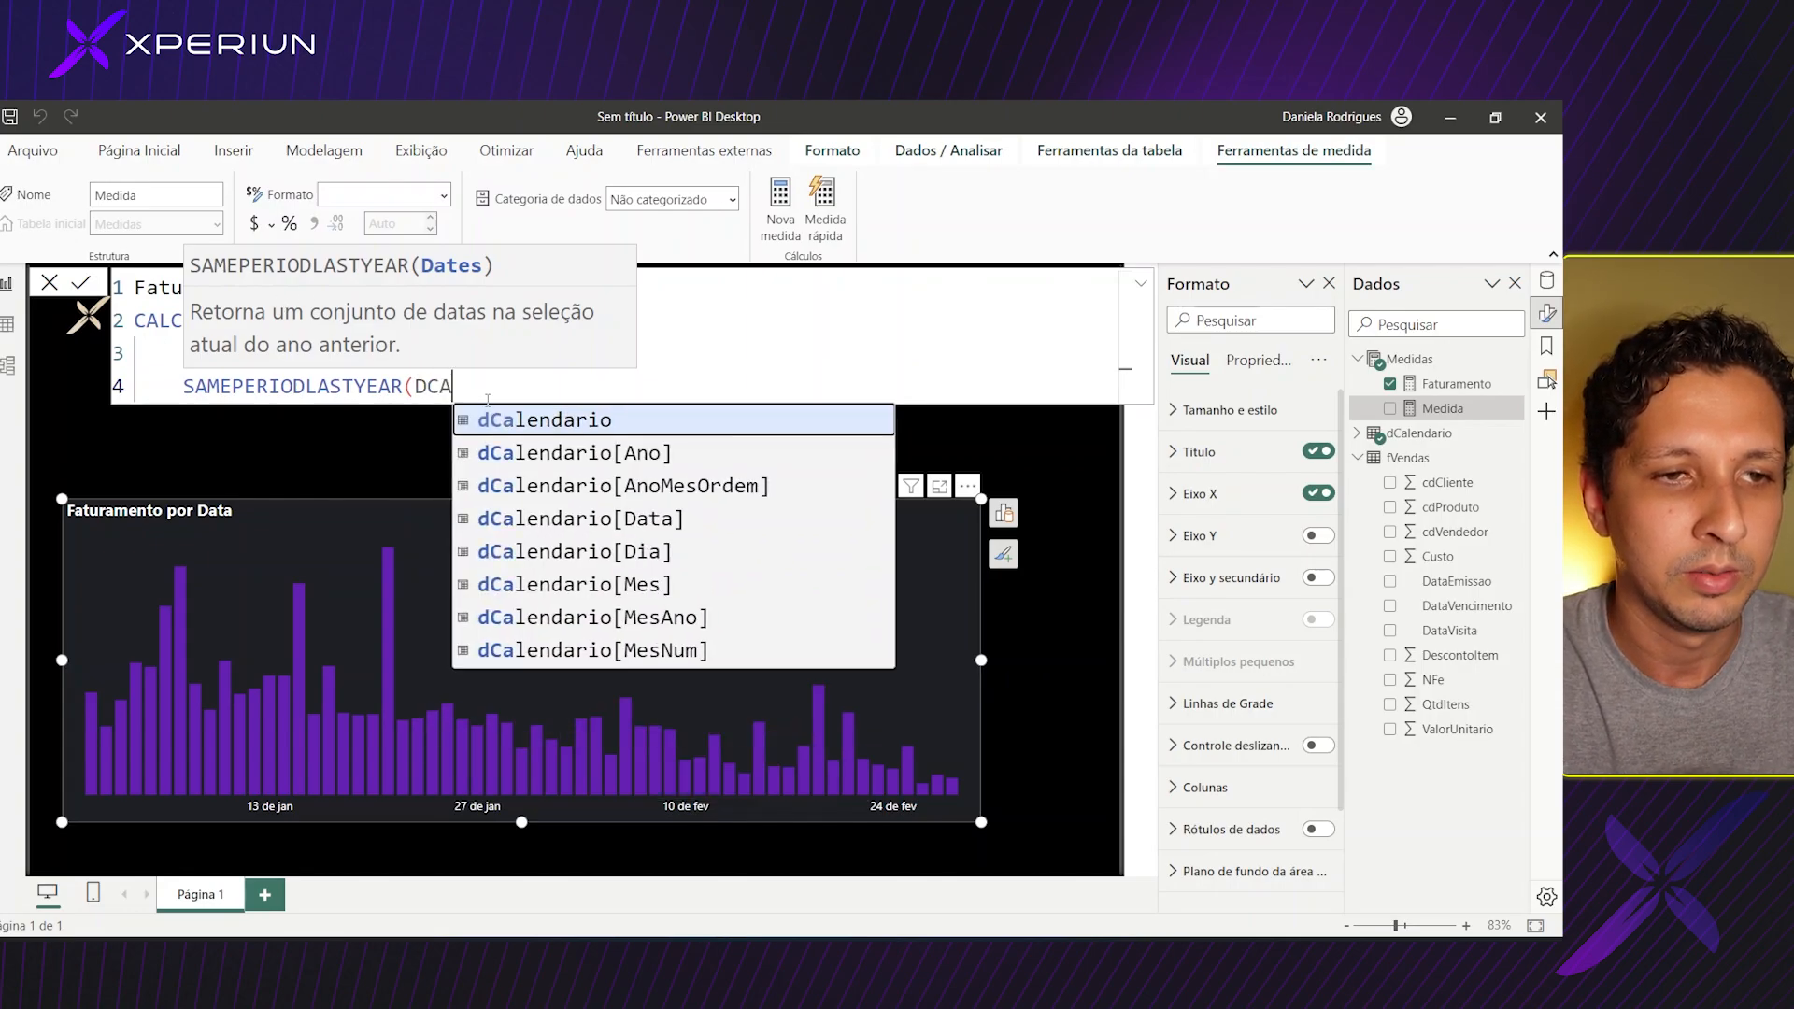
click(528, 435)
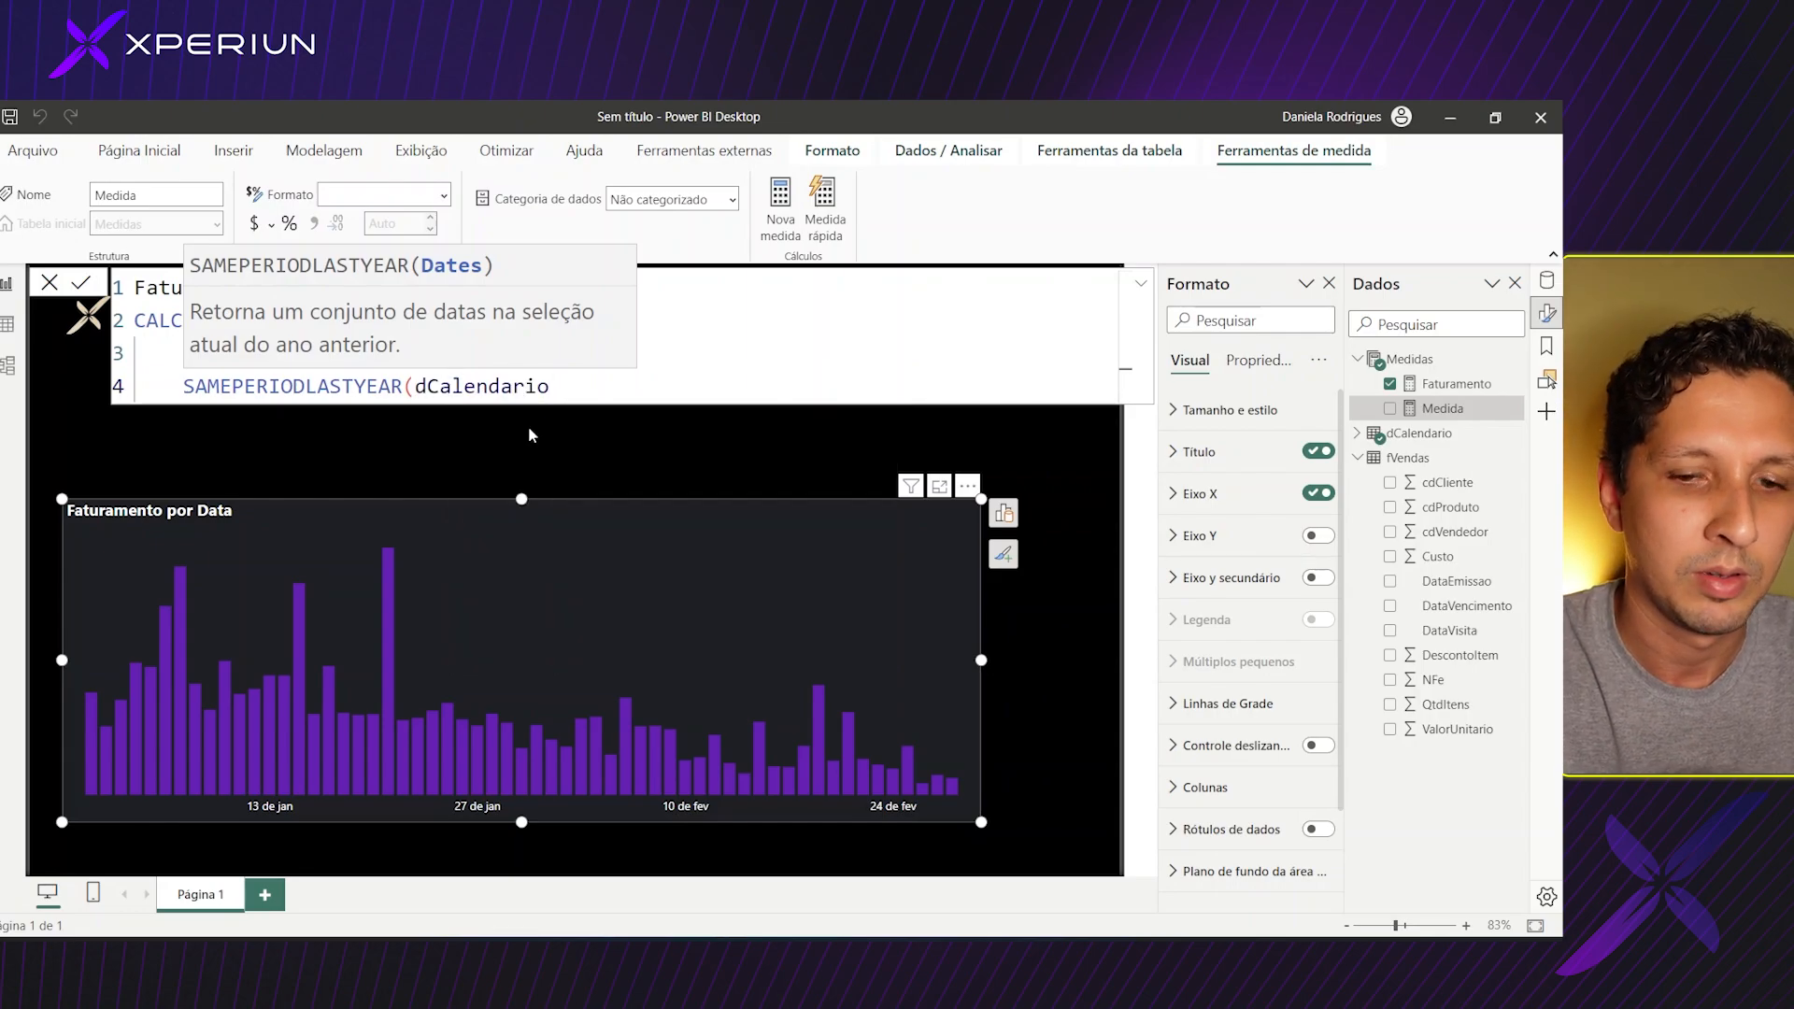
text())
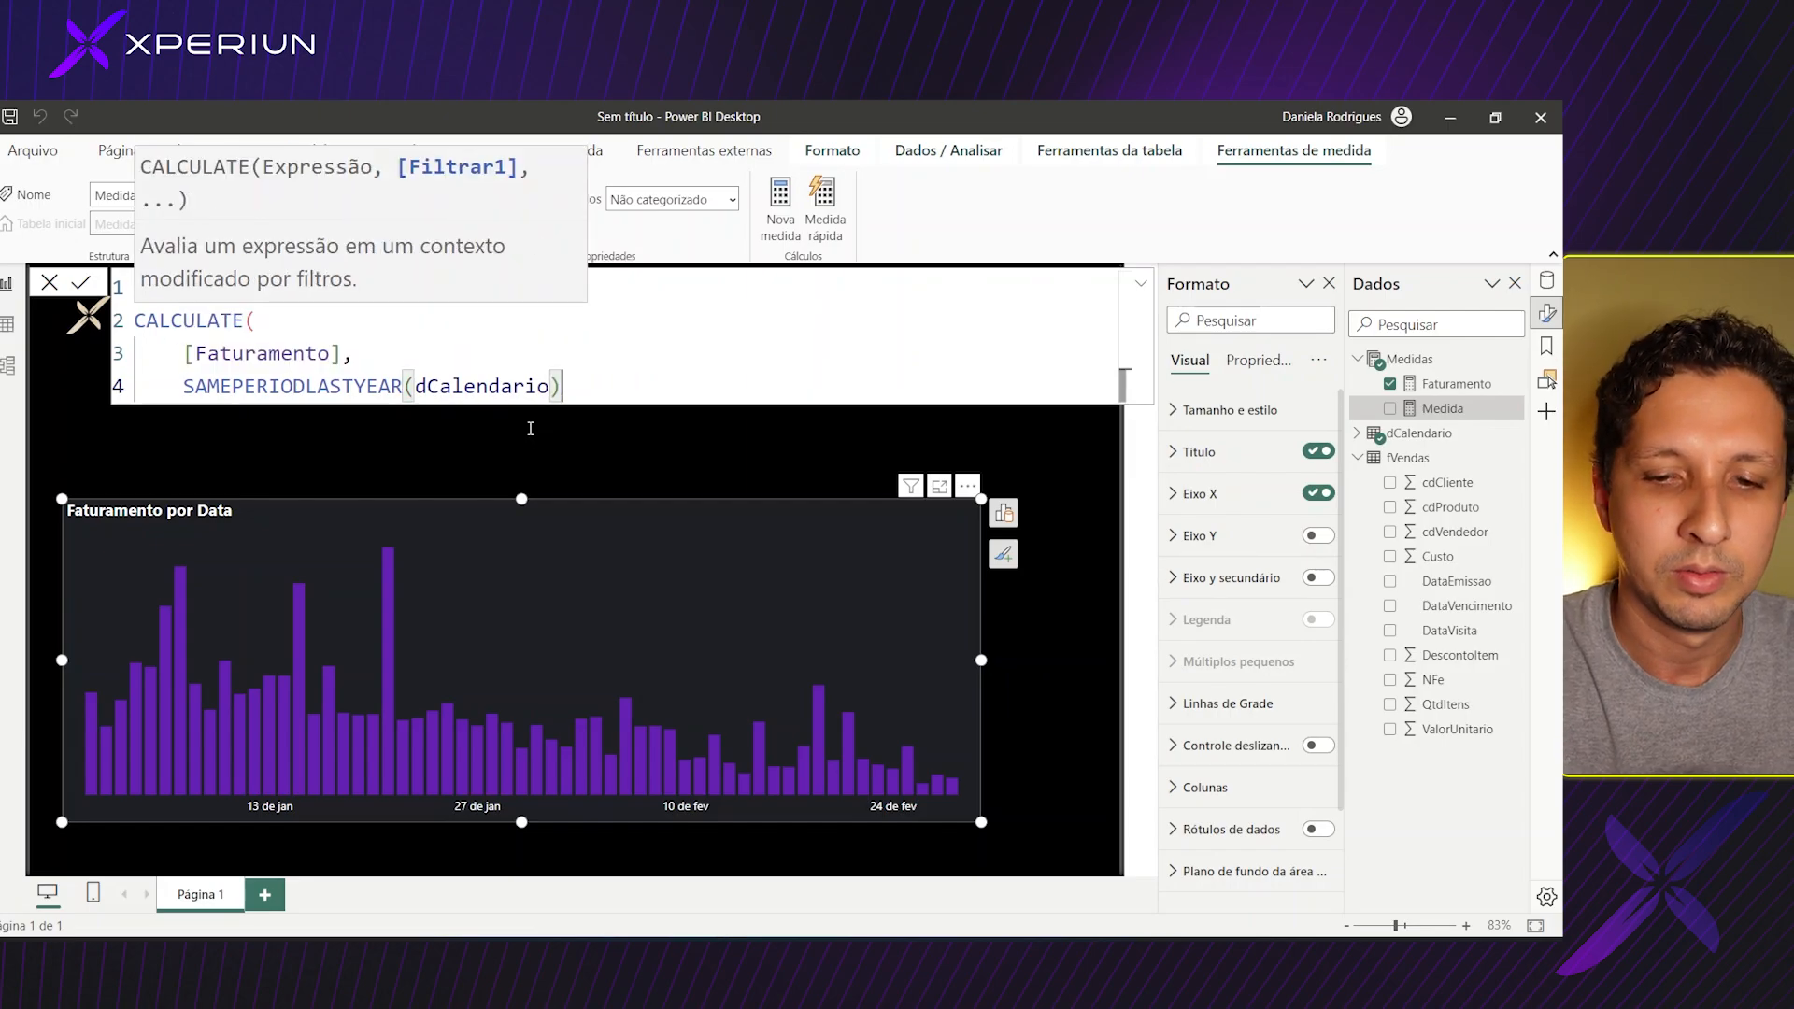
key(shift+Return)
text())
key(Return)
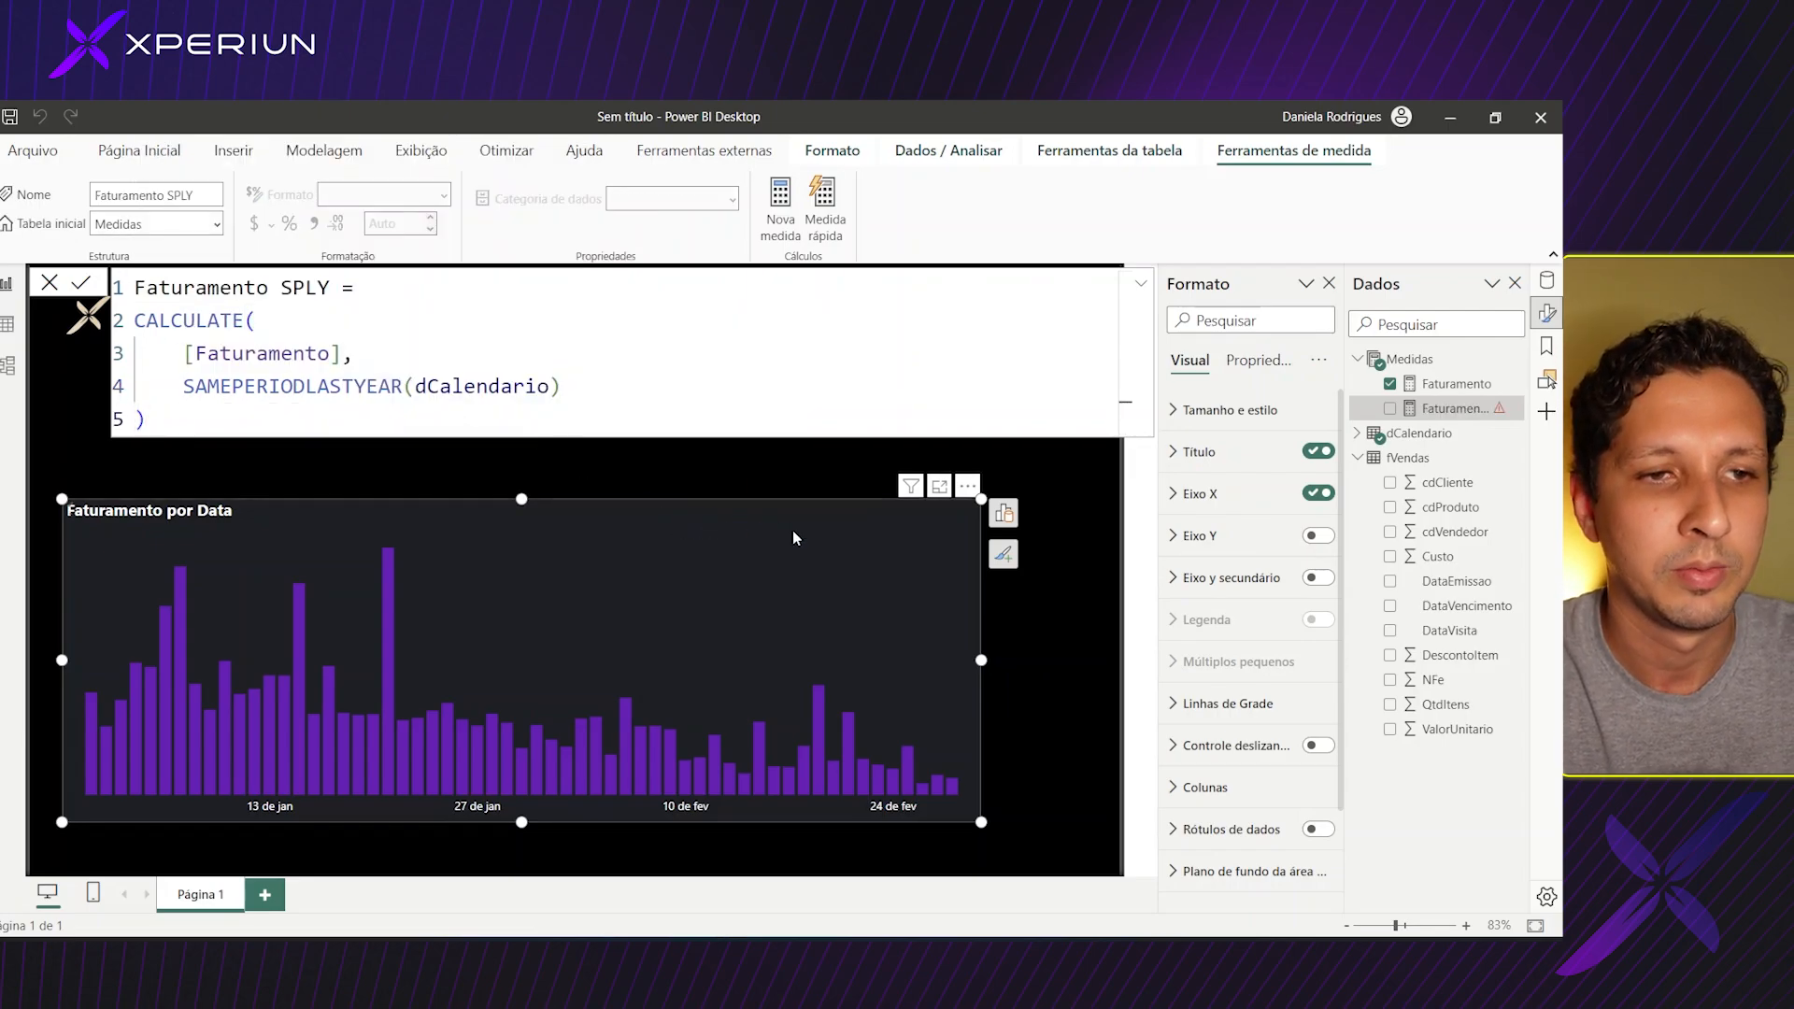
Change the SAMEPERIODLASTYEAR argument in Faturamento SPLY to dCalendario[Data] and commit the measure.
double_click(551, 387)
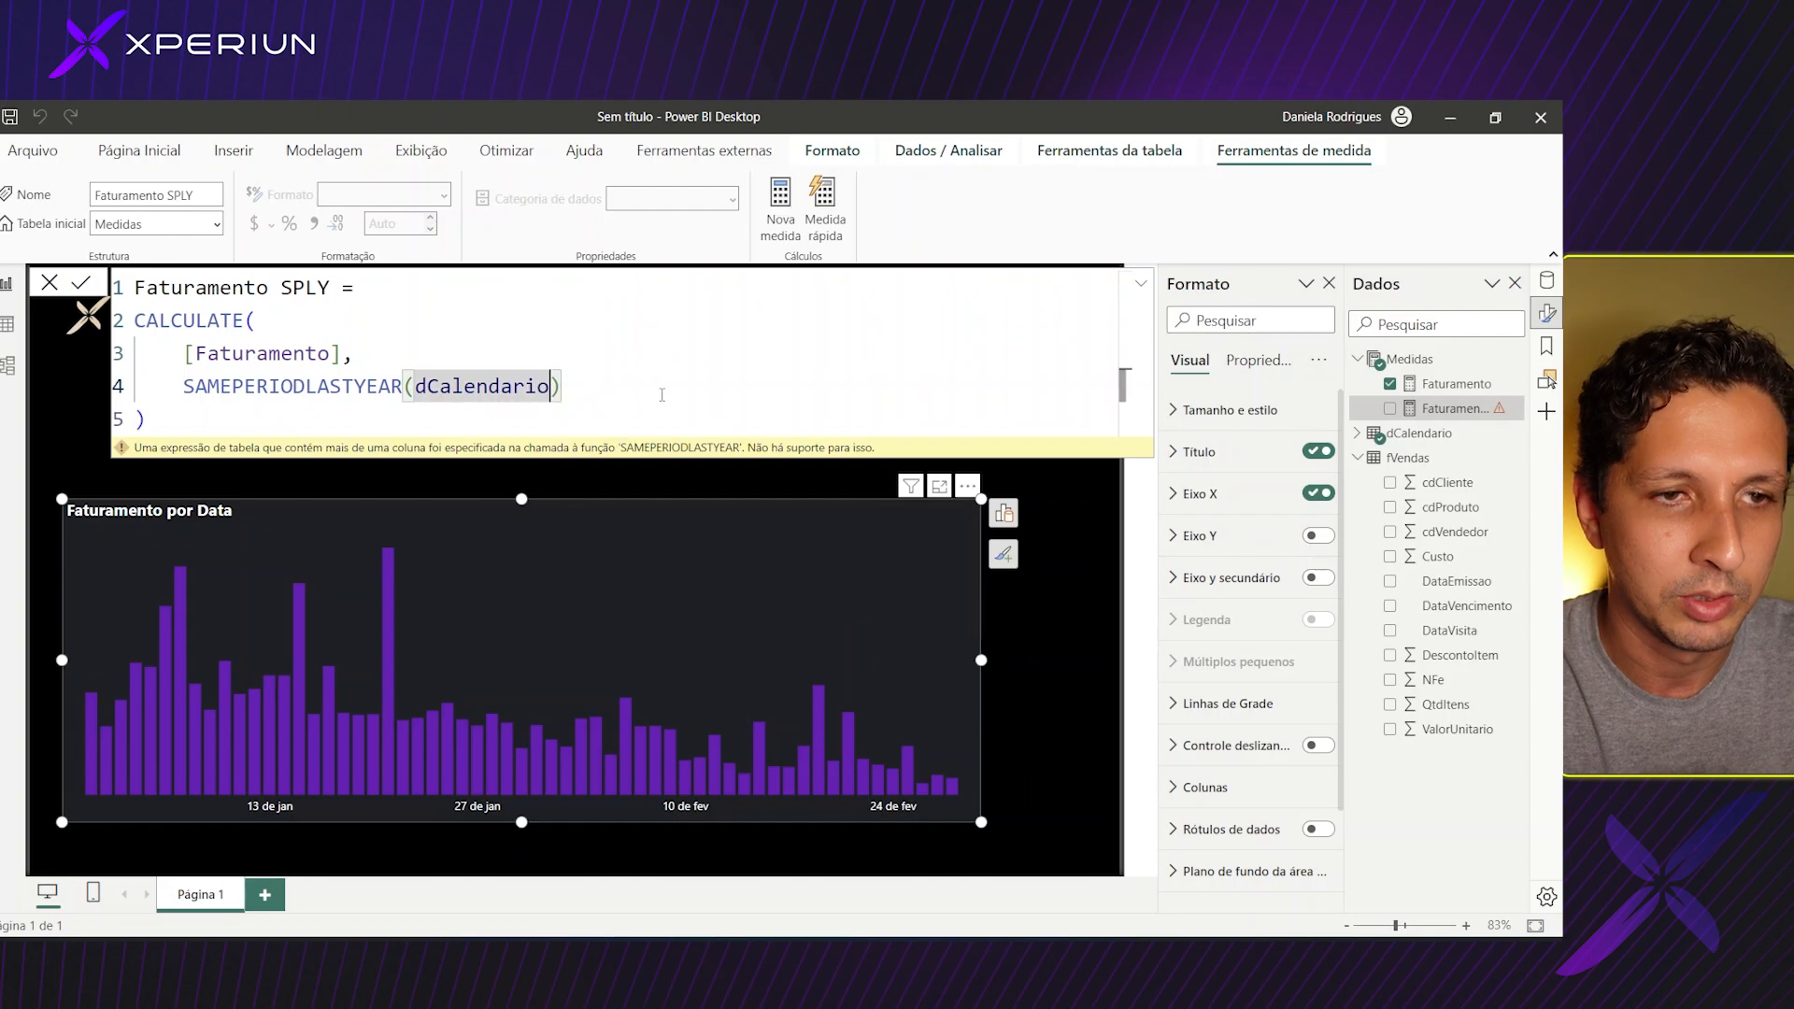
key(Delete)
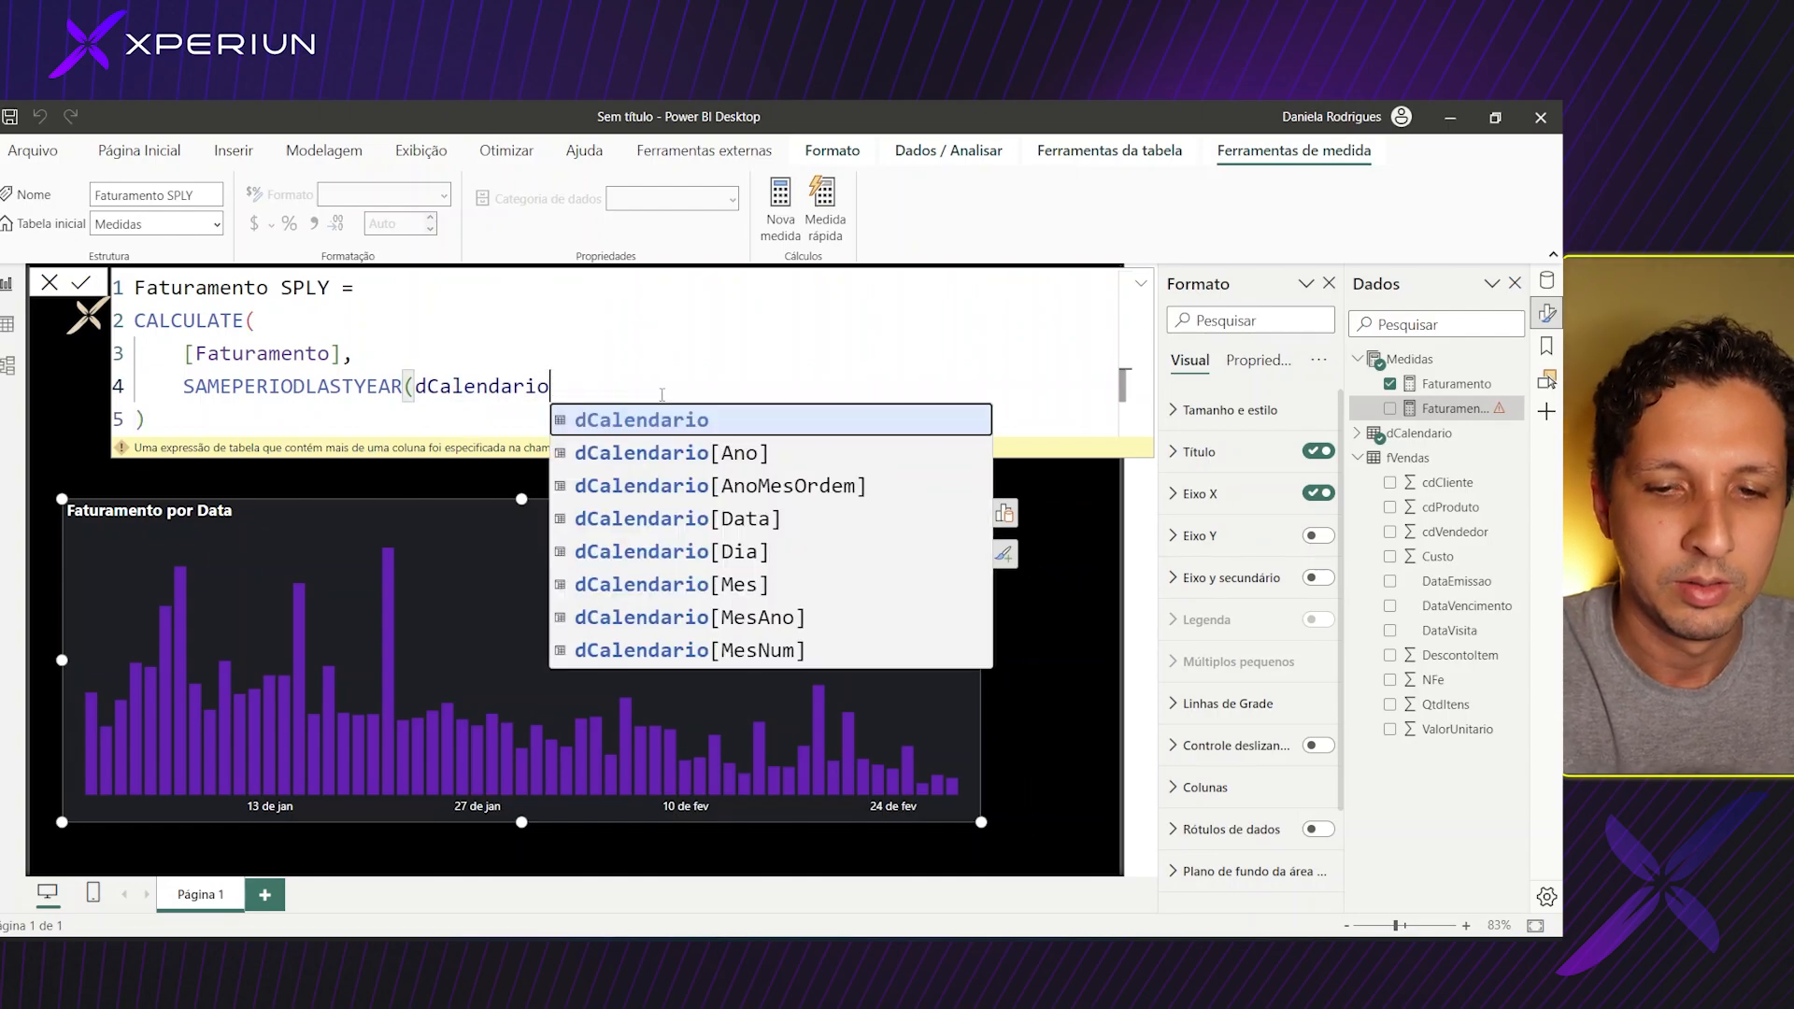
key(Down)
key(Down)
key(Down)
key(Tab)
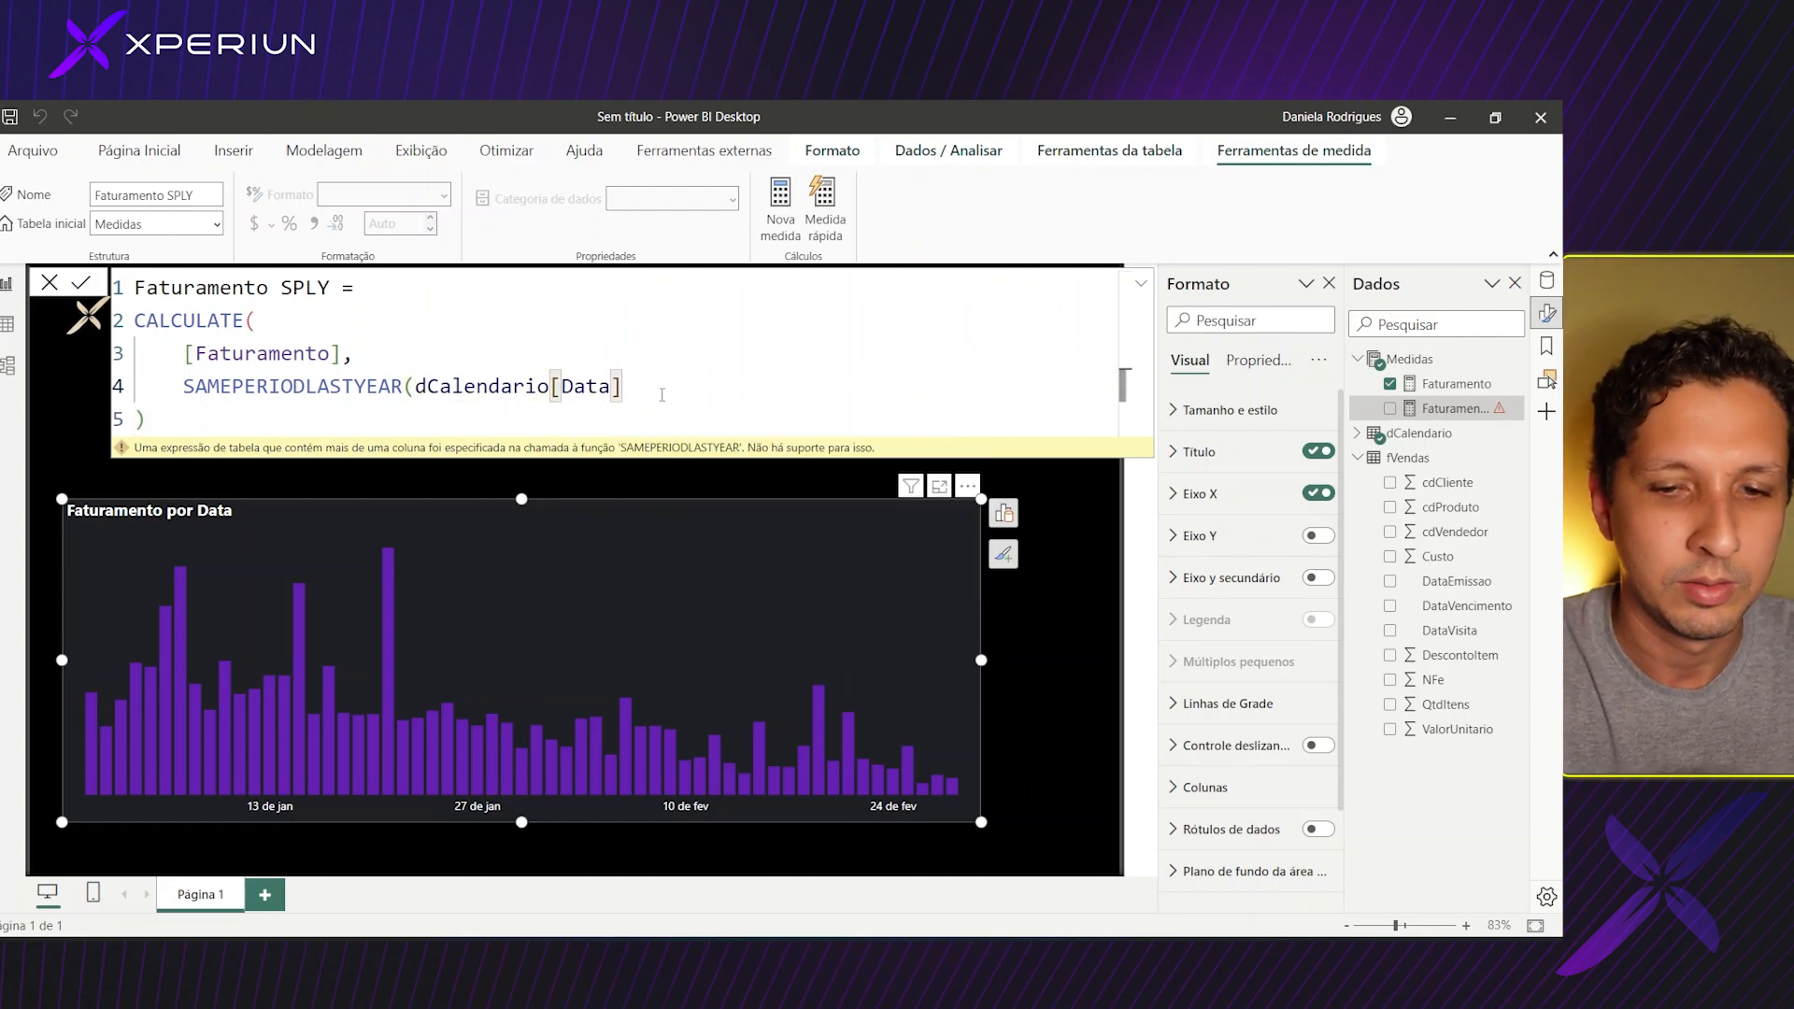
text())
key(Return)
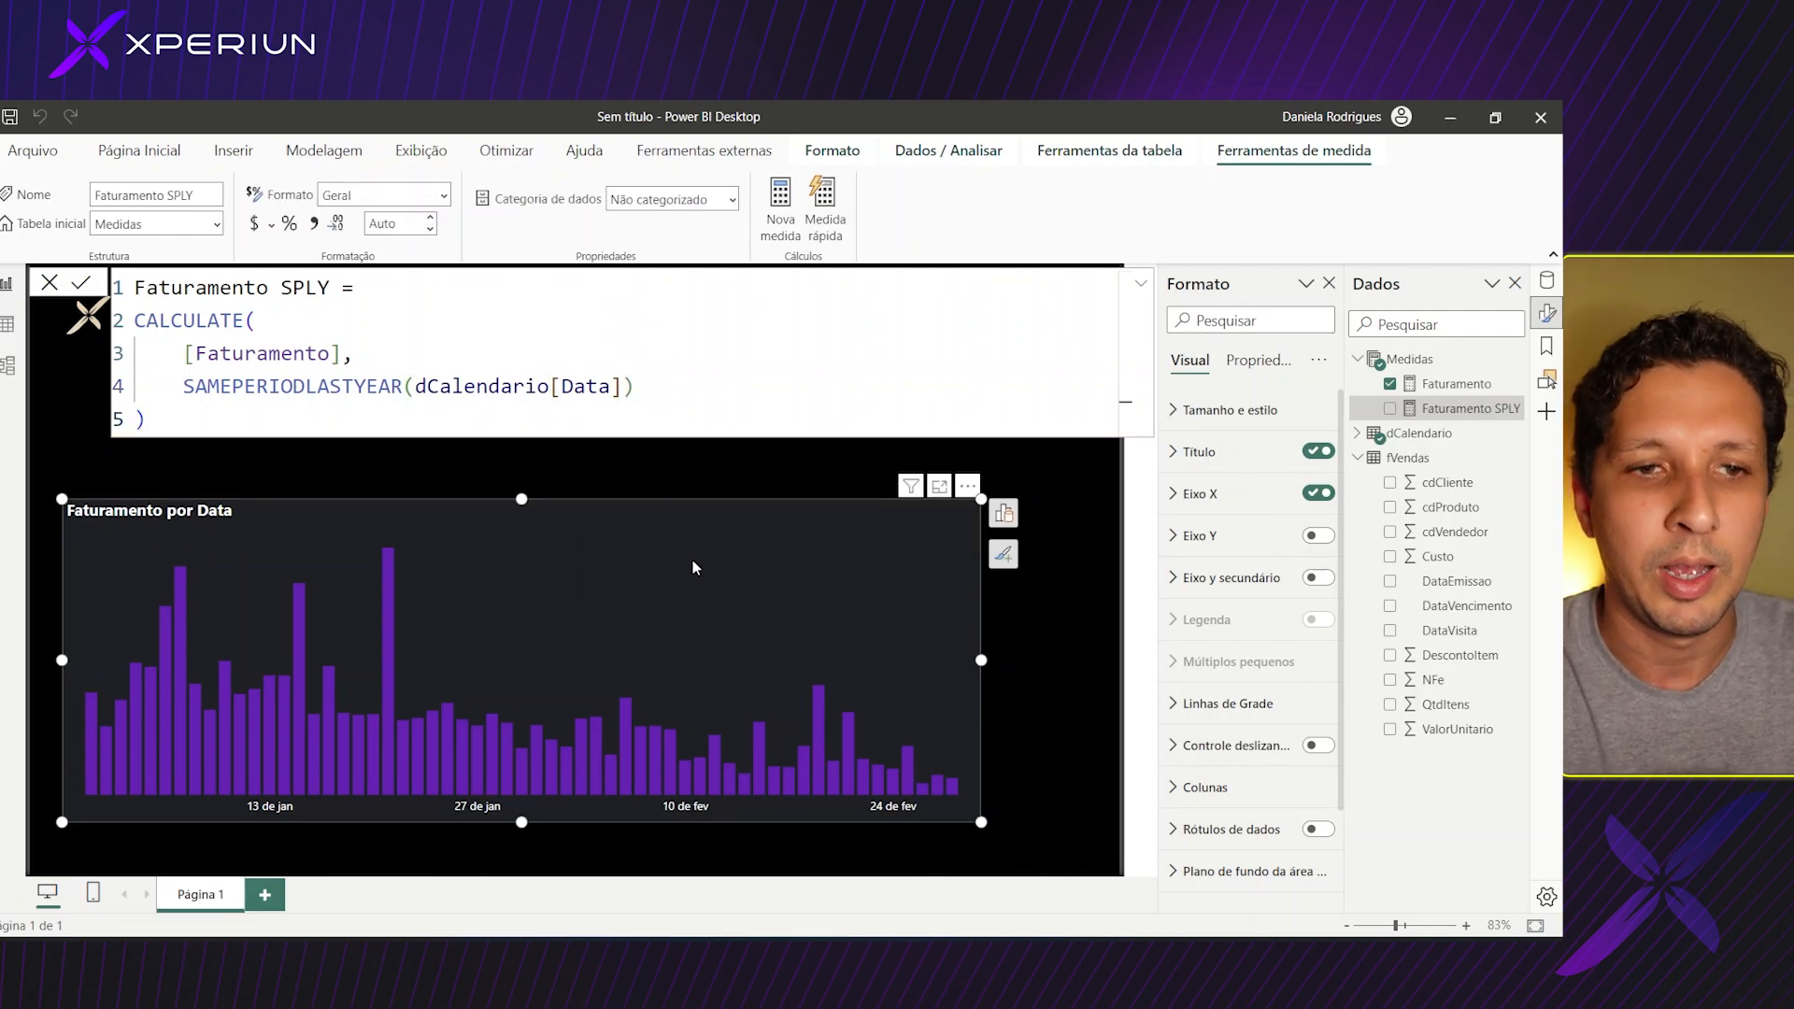
Add the Faturamento SPLY measure to the line y-axis of the Faturamento por Data combo chart.
click(1004, 513)
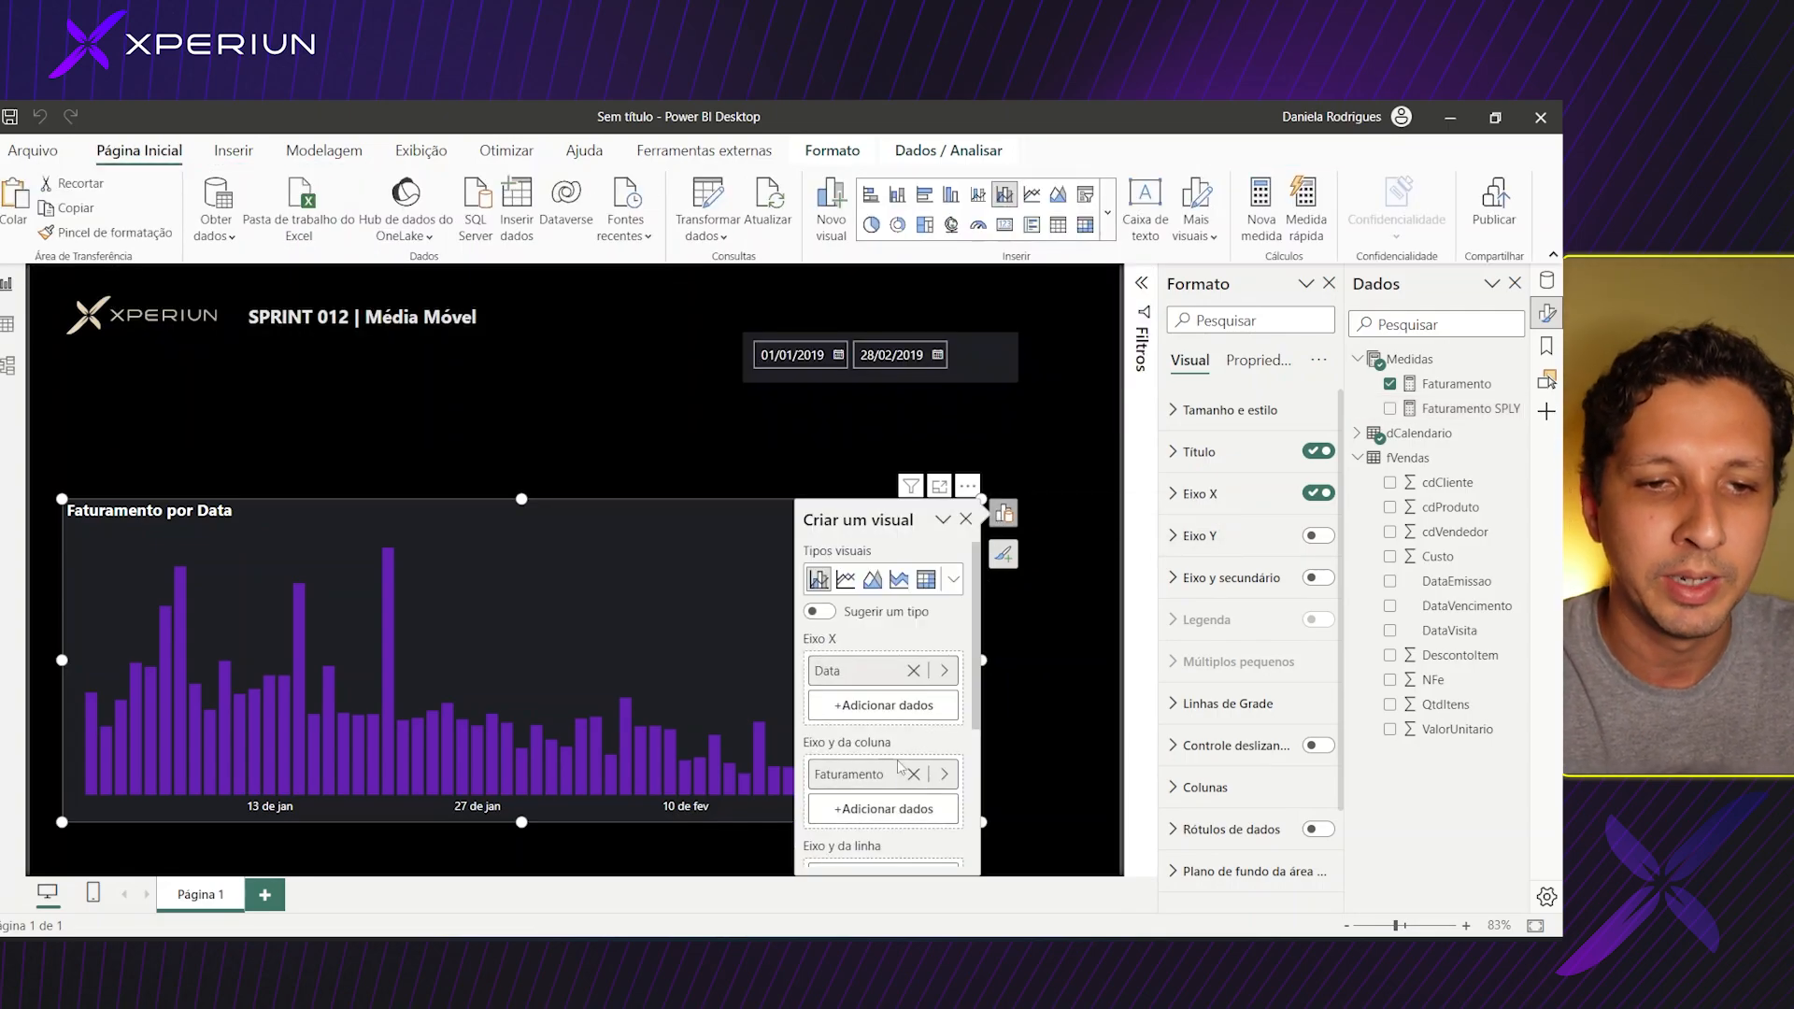
scroll(892, 785, down, 2)
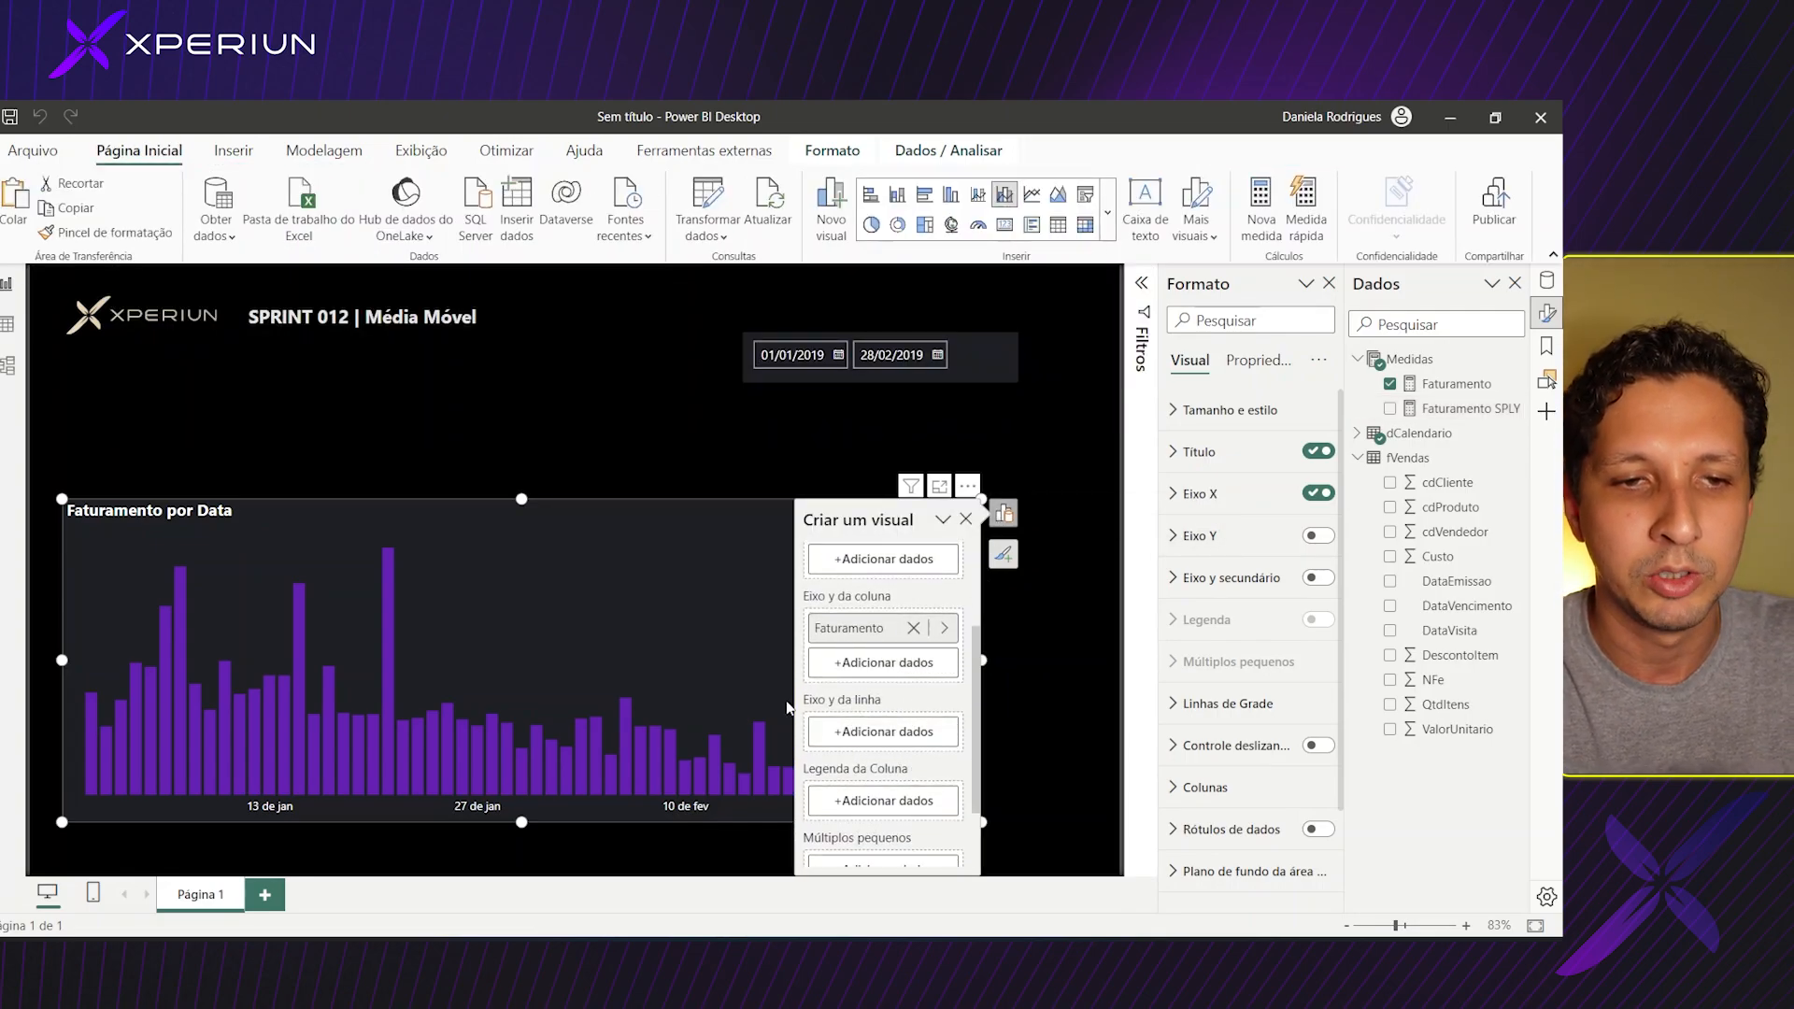
click(894, 734)
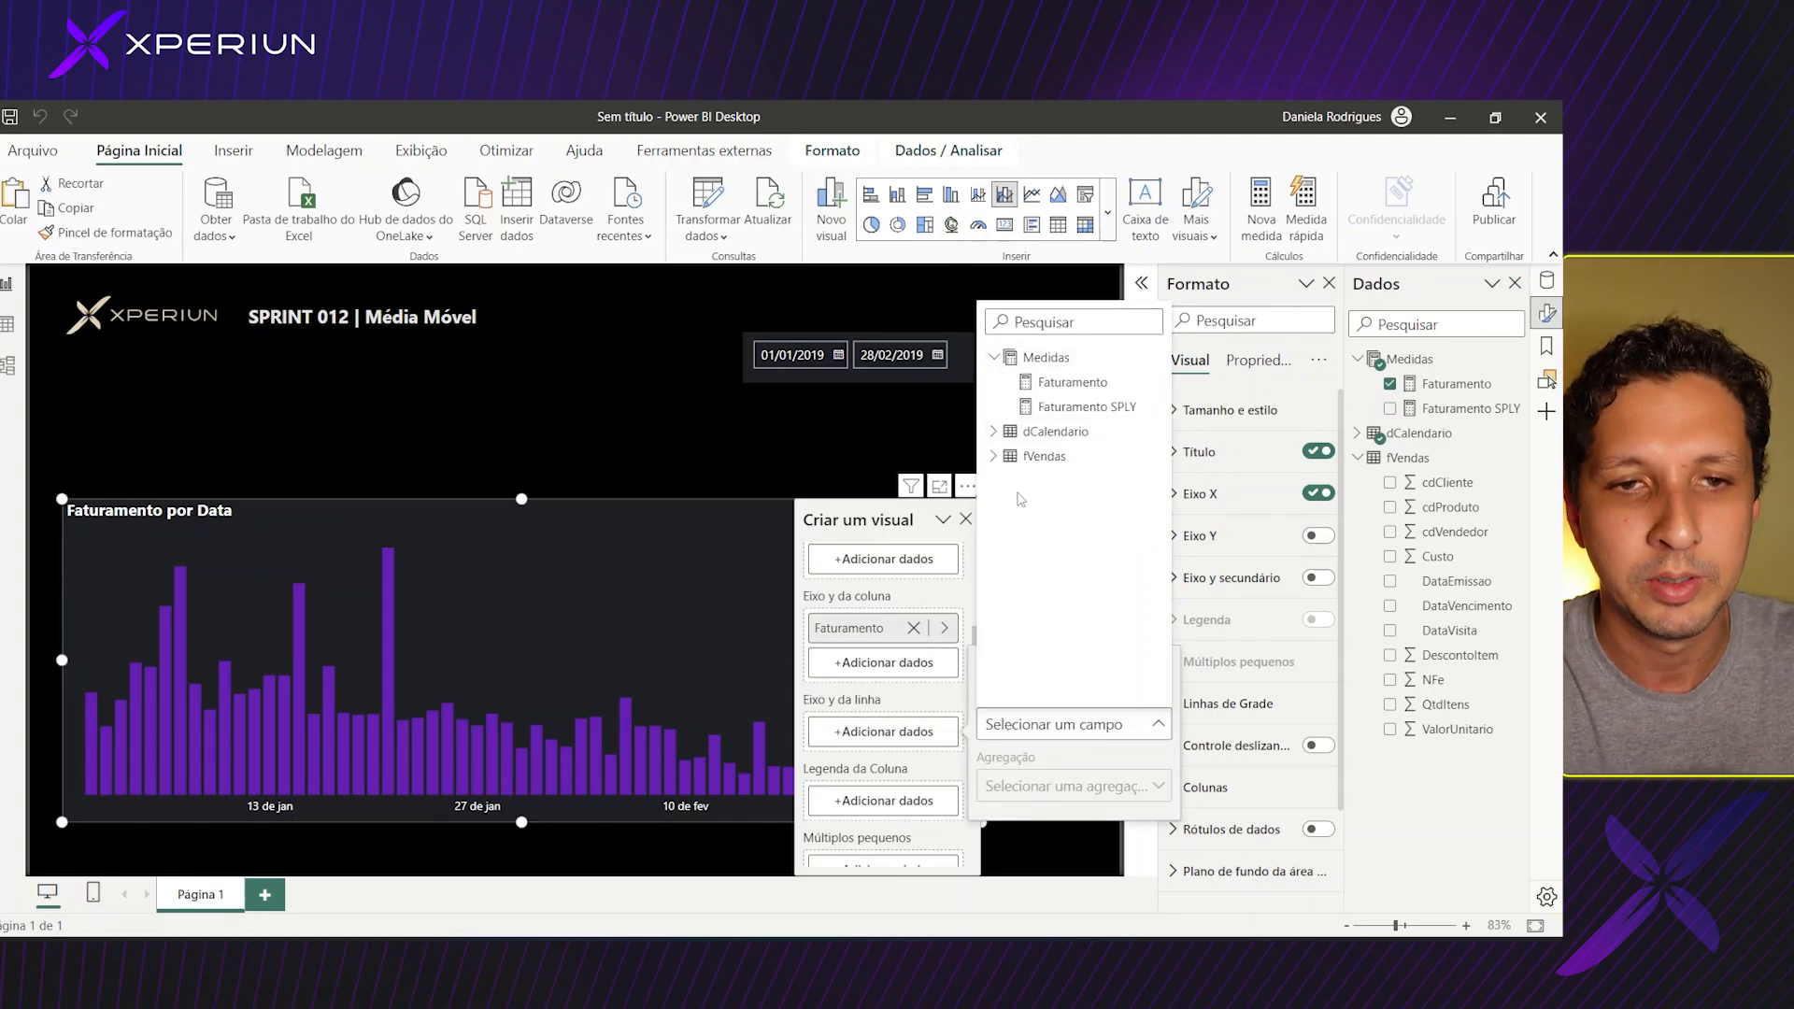
click(1087, 408)
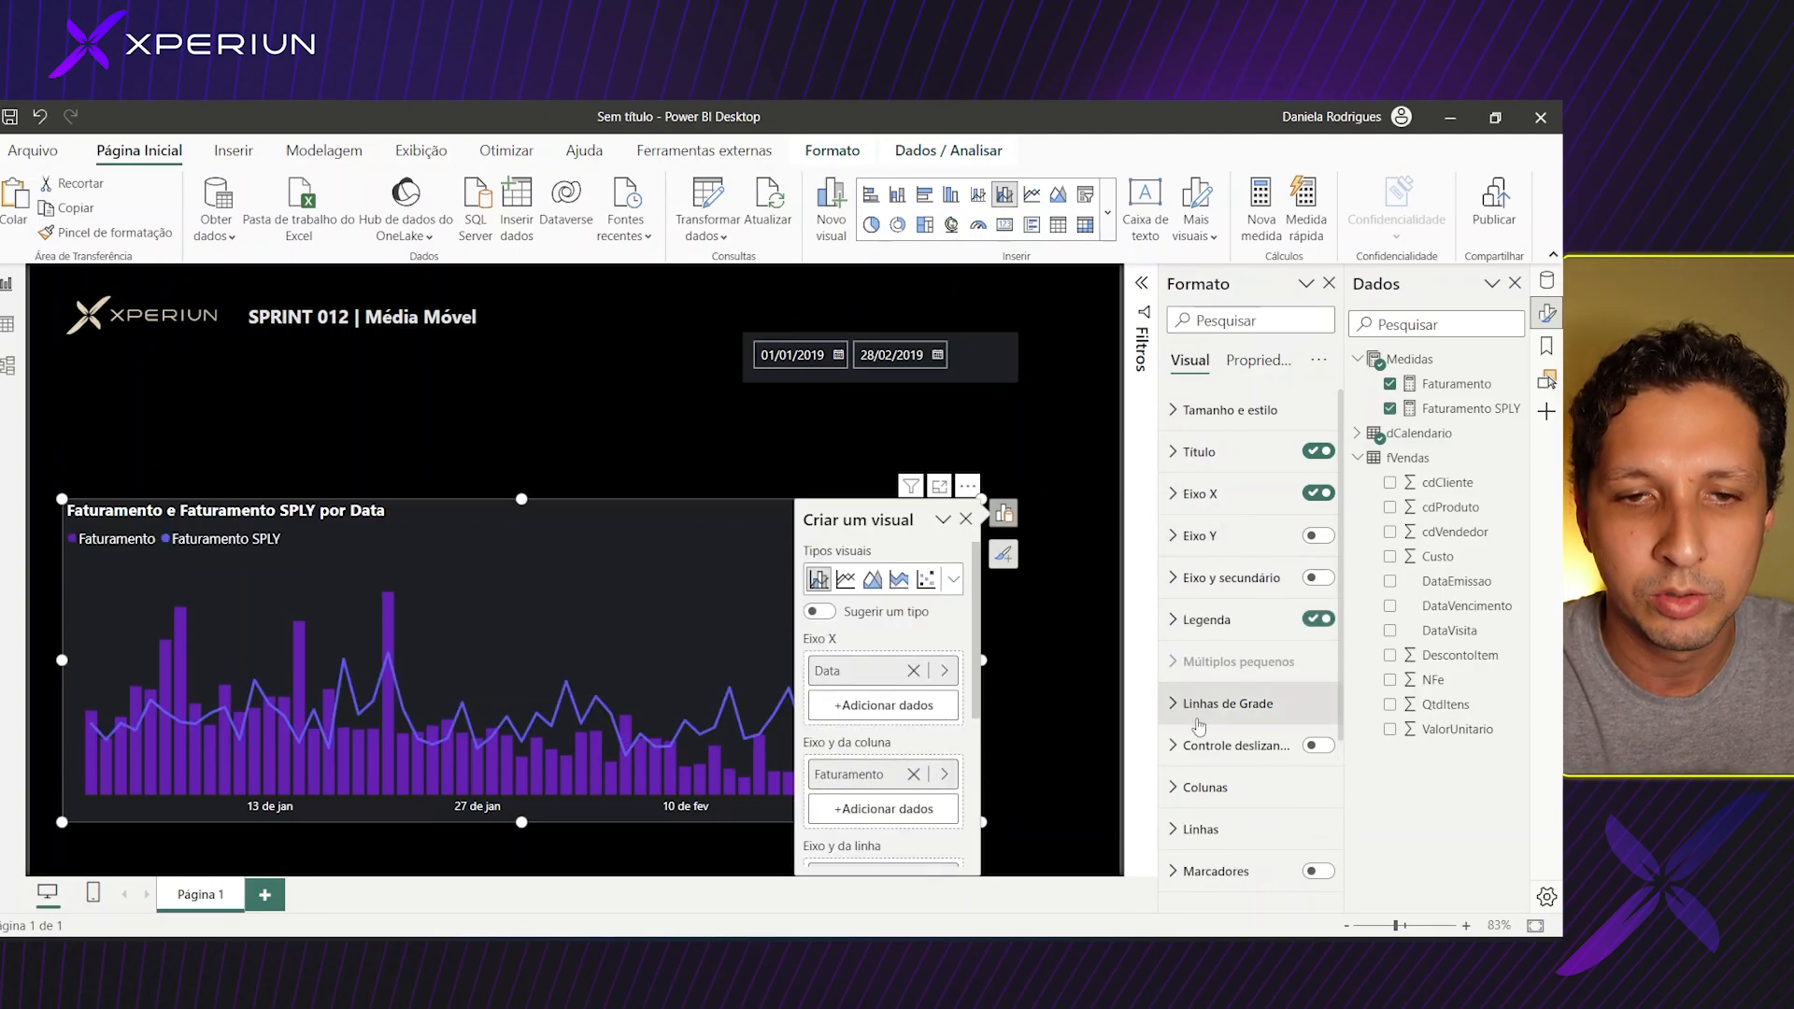
Change the Faturamento SPLY line's colour to the lightest grey shade beneath white in the theme colours.
scroll(1199, 725, down, 3)
click(1207, 603)
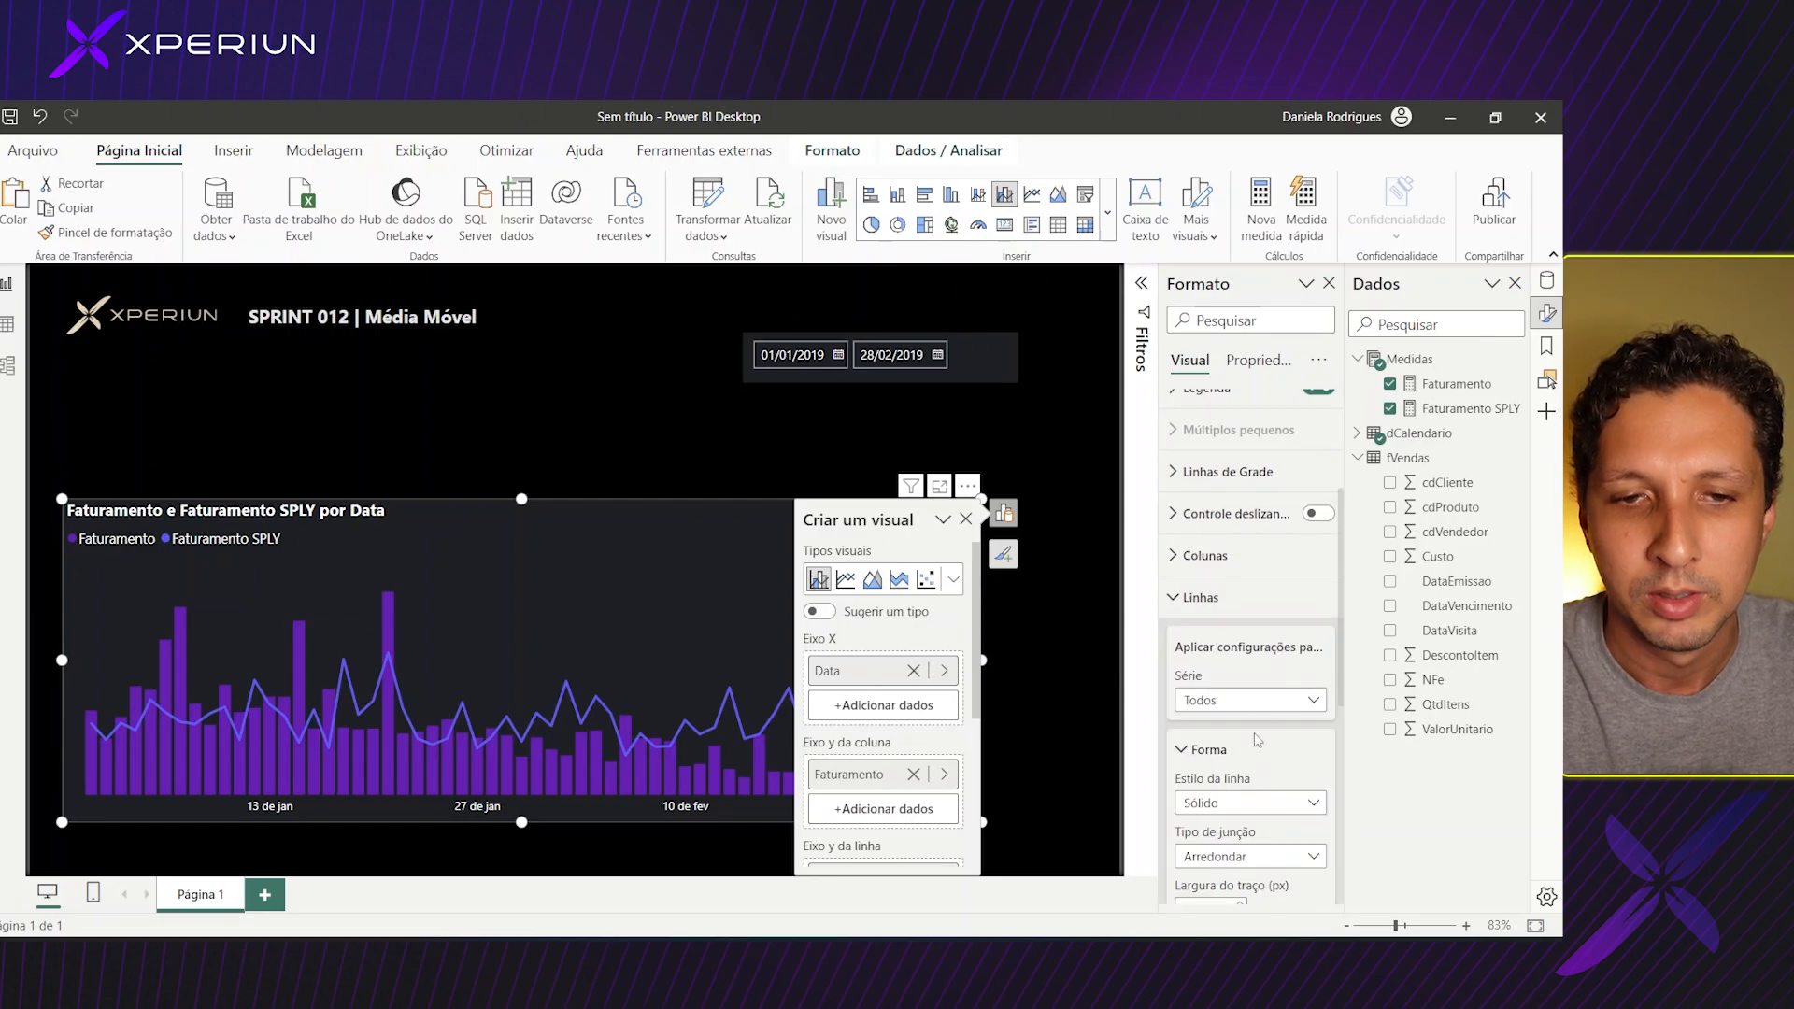
scroll(1257, 740, down, 5)
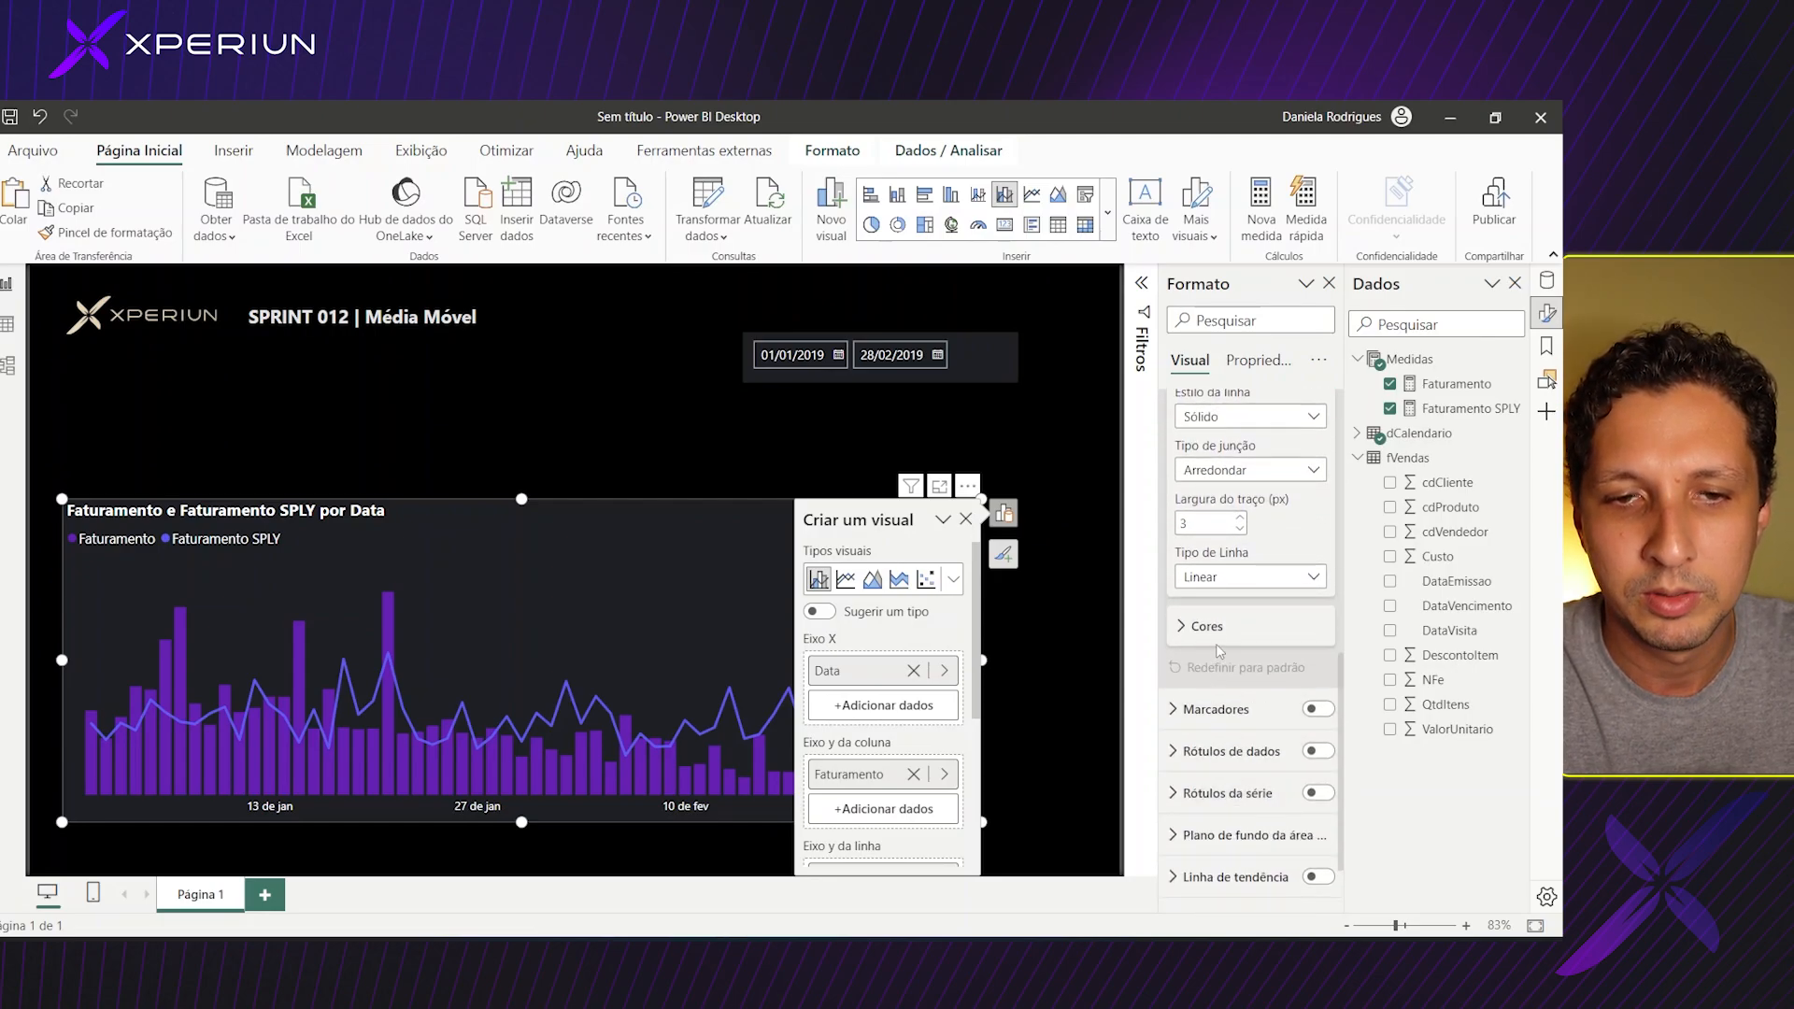
click(1212, 628)
click(1205, 680)
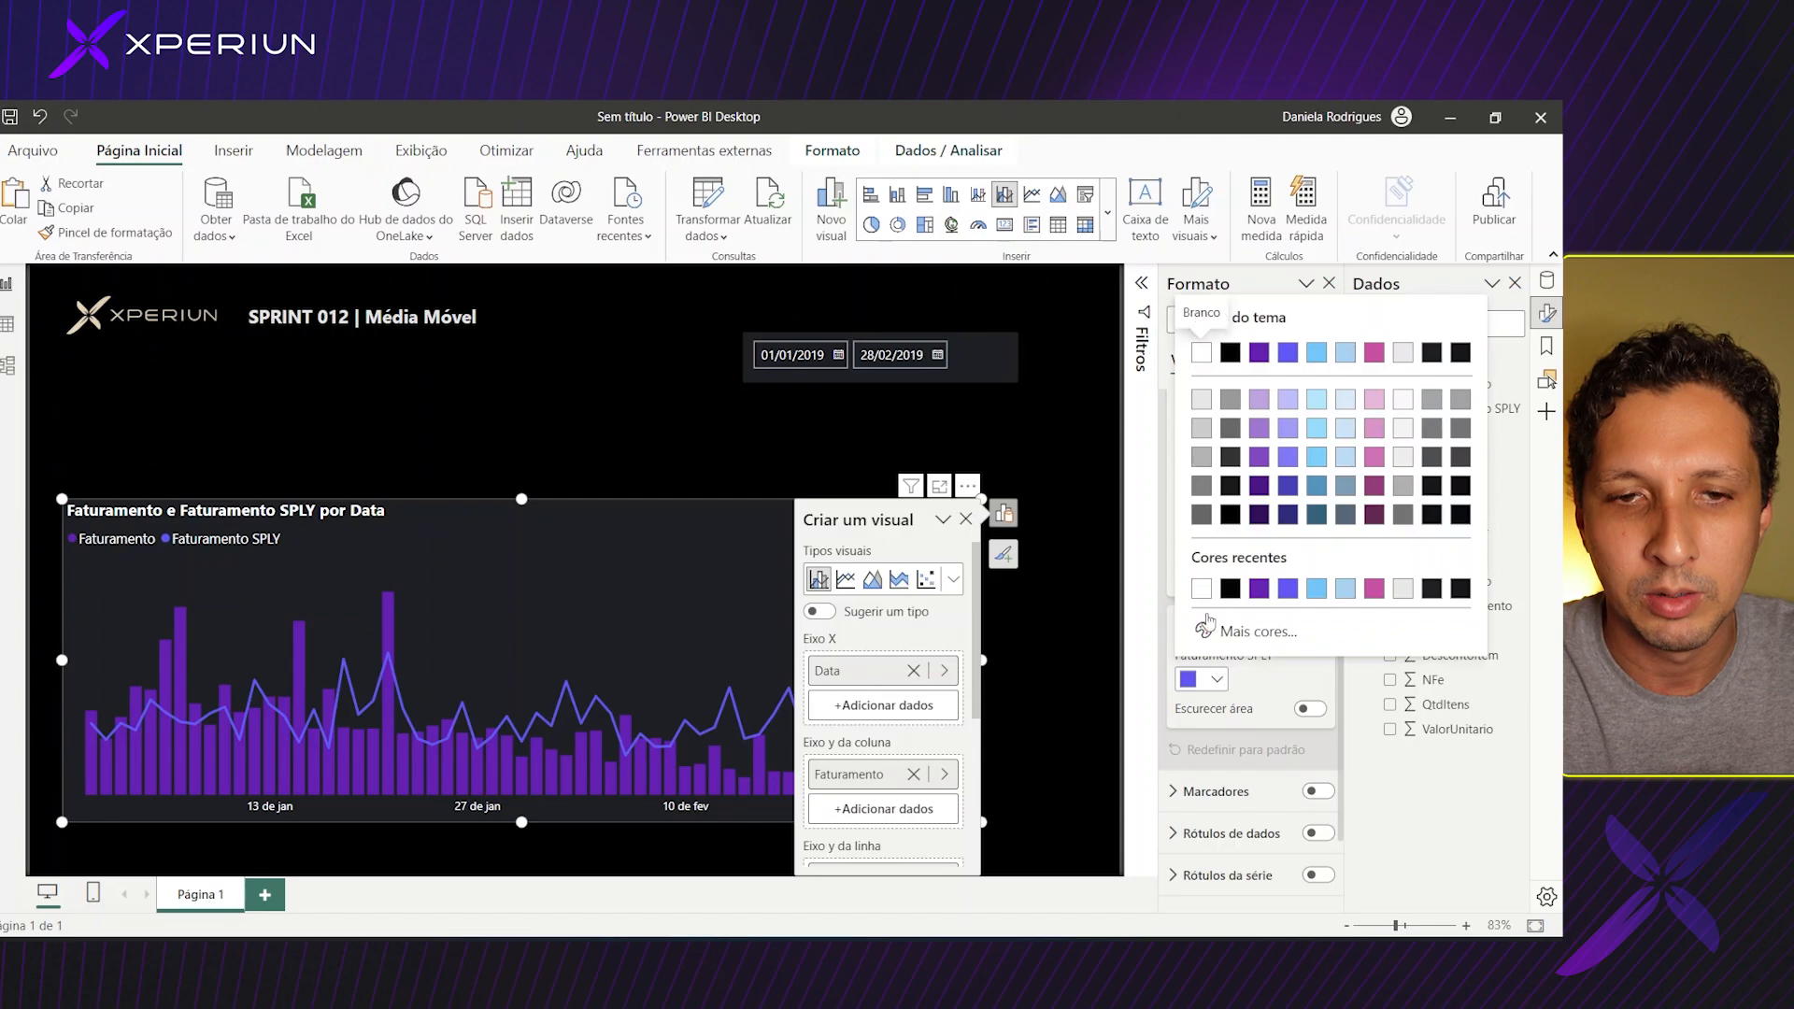
click(1202, 399)
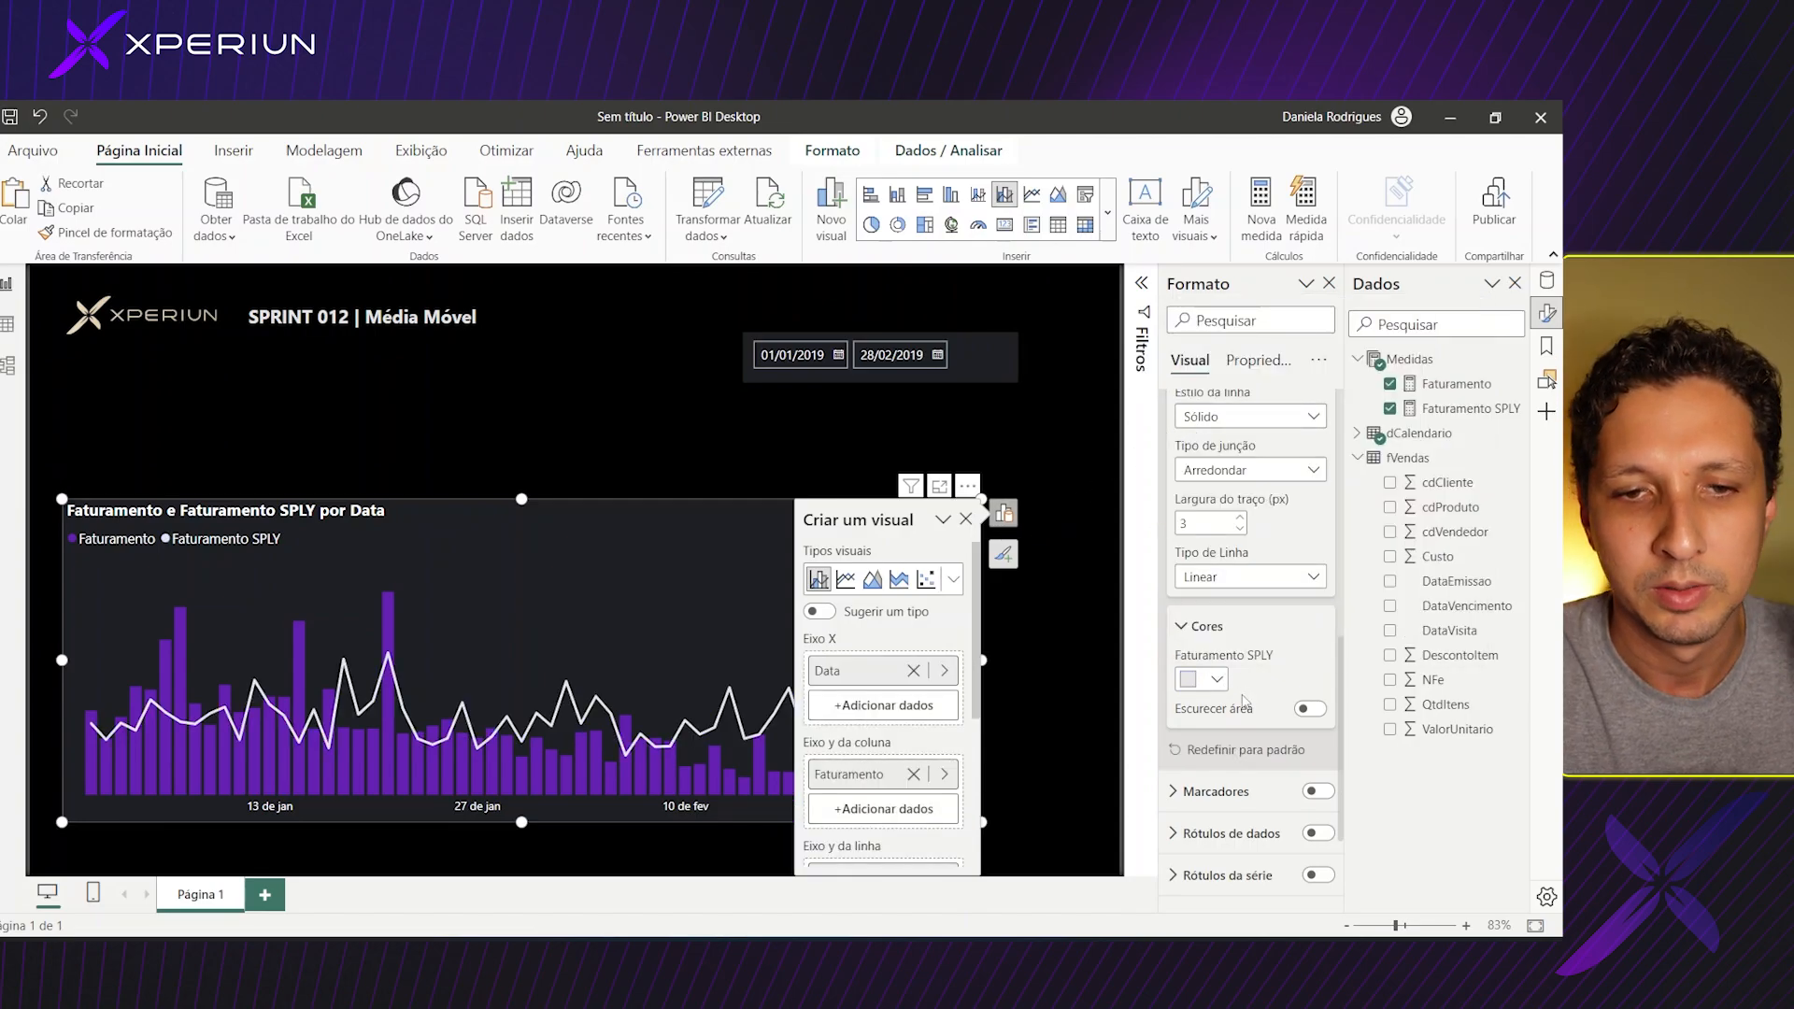
Set the chart line's stroke width to 1 px and deselect the visual.
click(1240, 529)
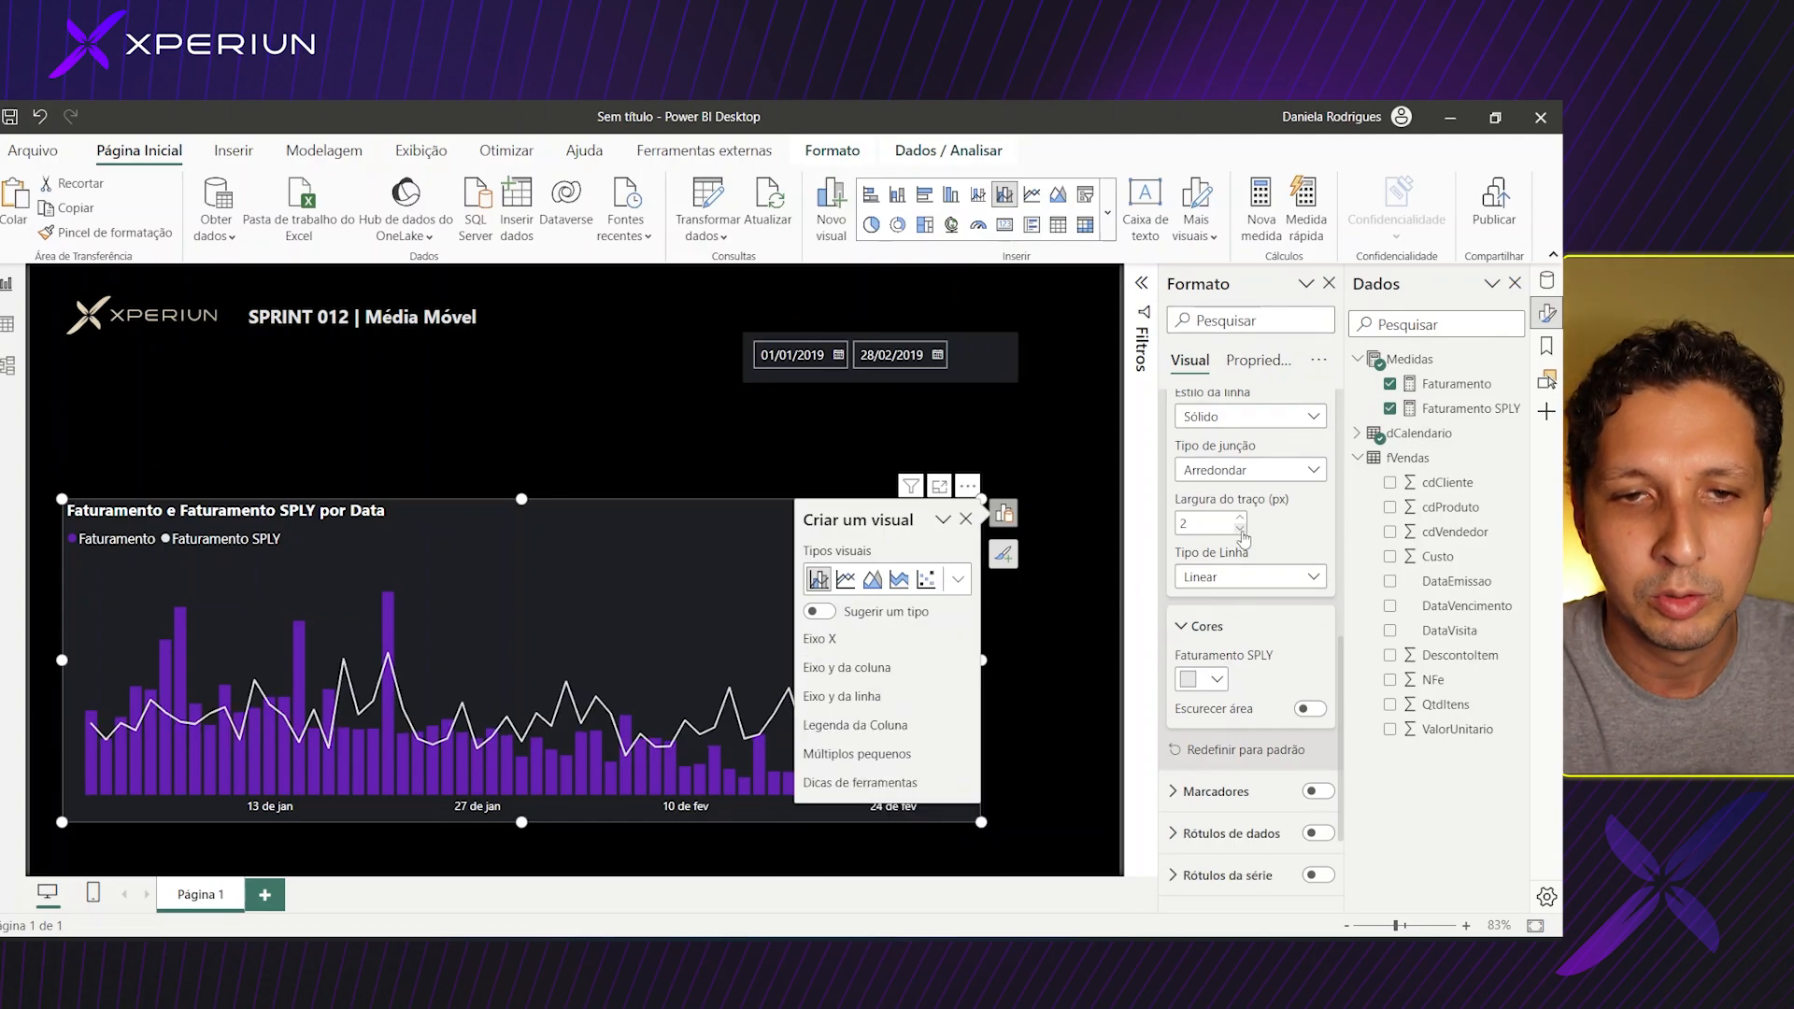
click(1241, 530)
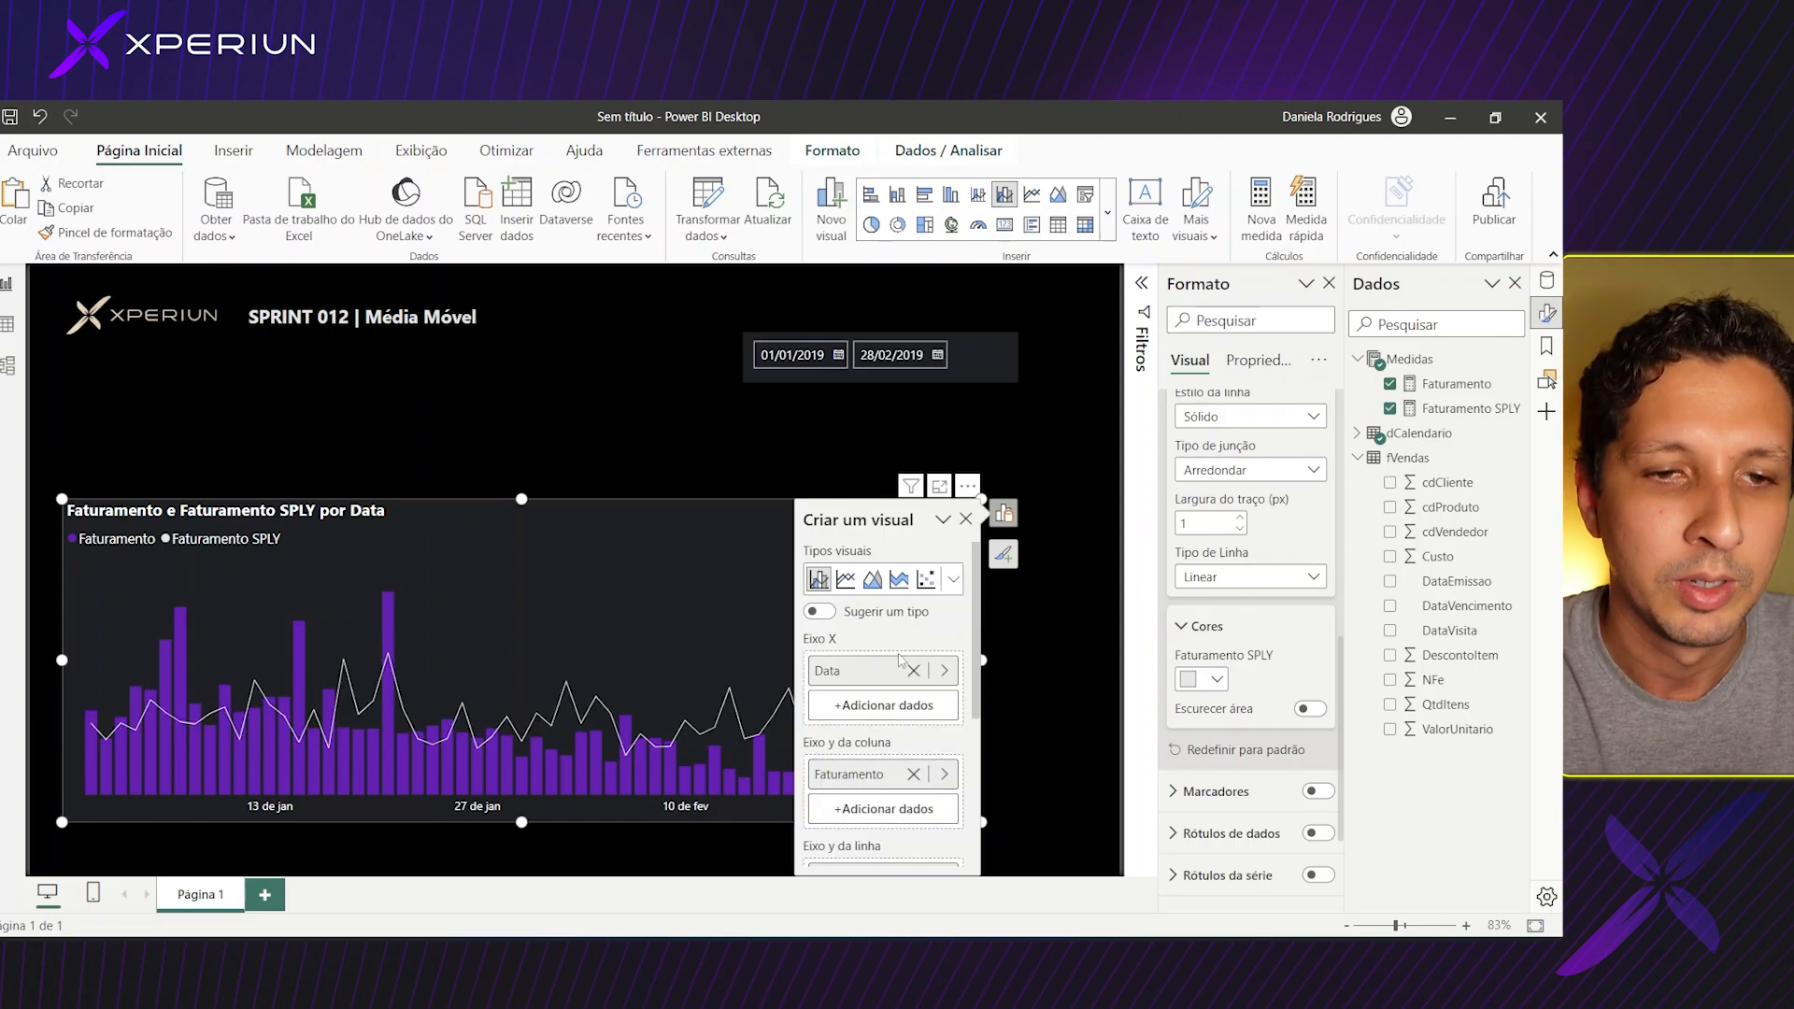
click(1013, 624)
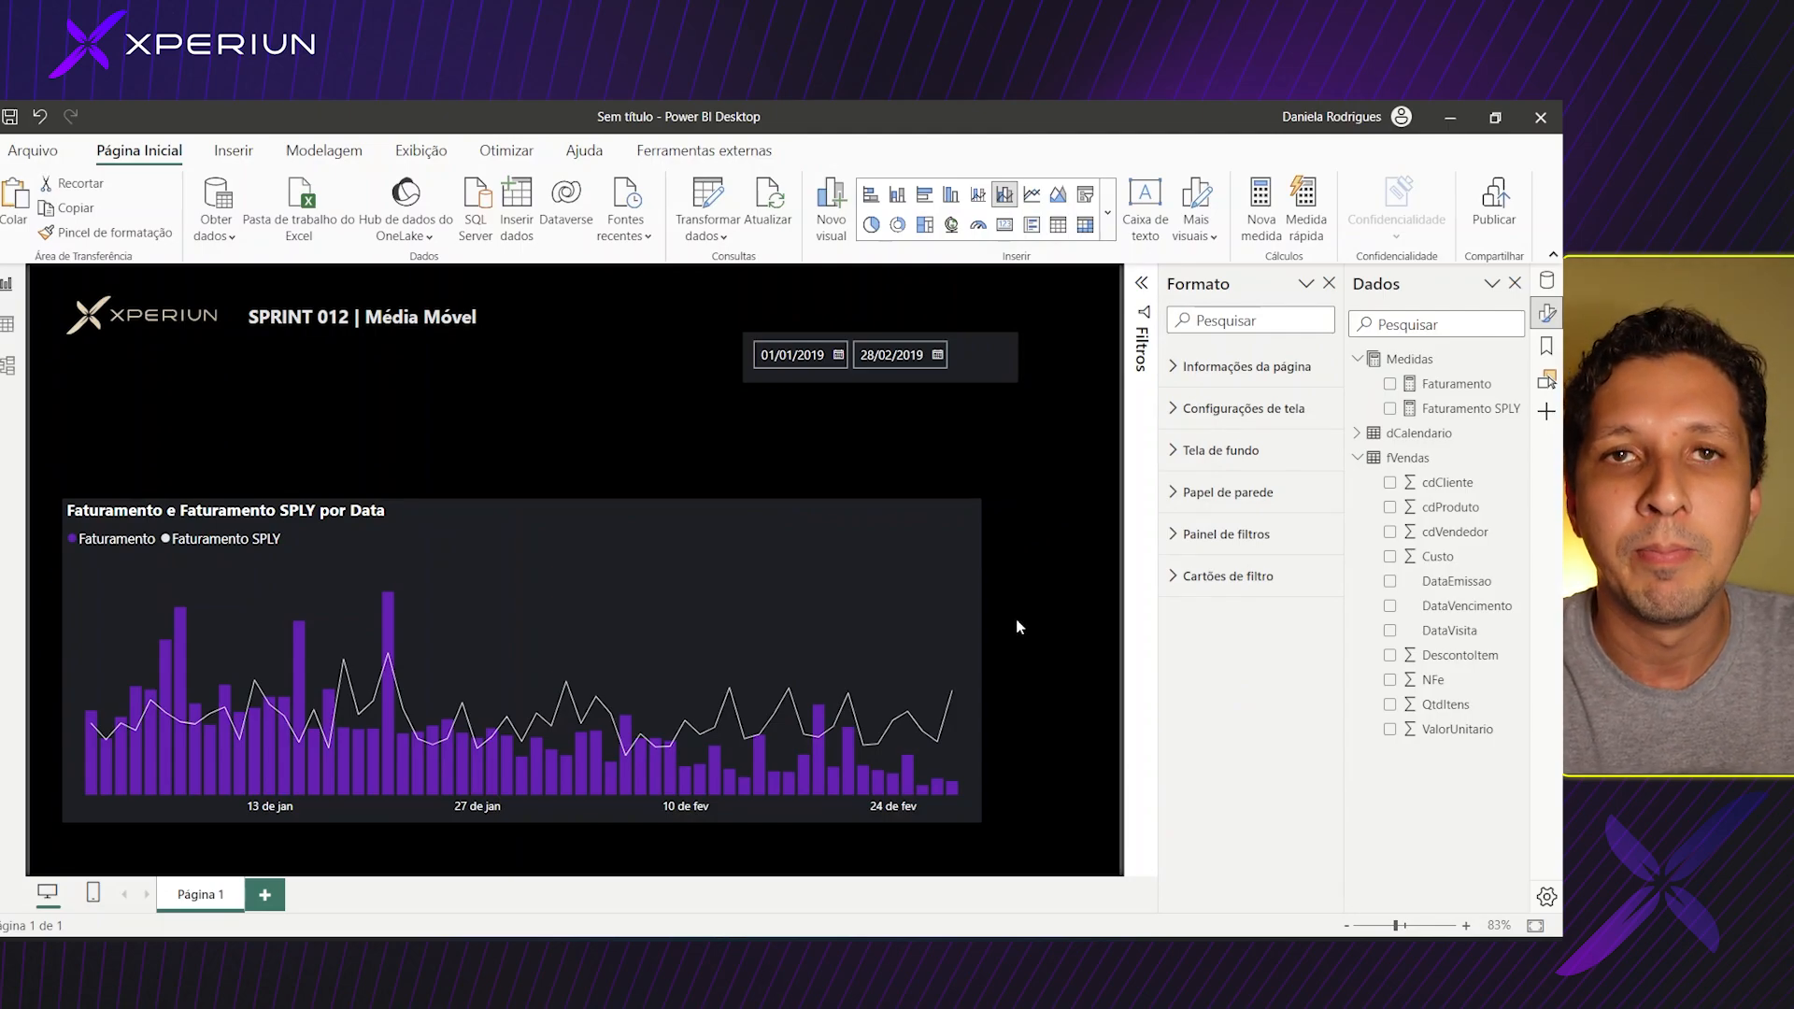
Start a new measure in the Medidas table named Média Móvel, with its formula beginning on a new line.
right_click(1397, 358)
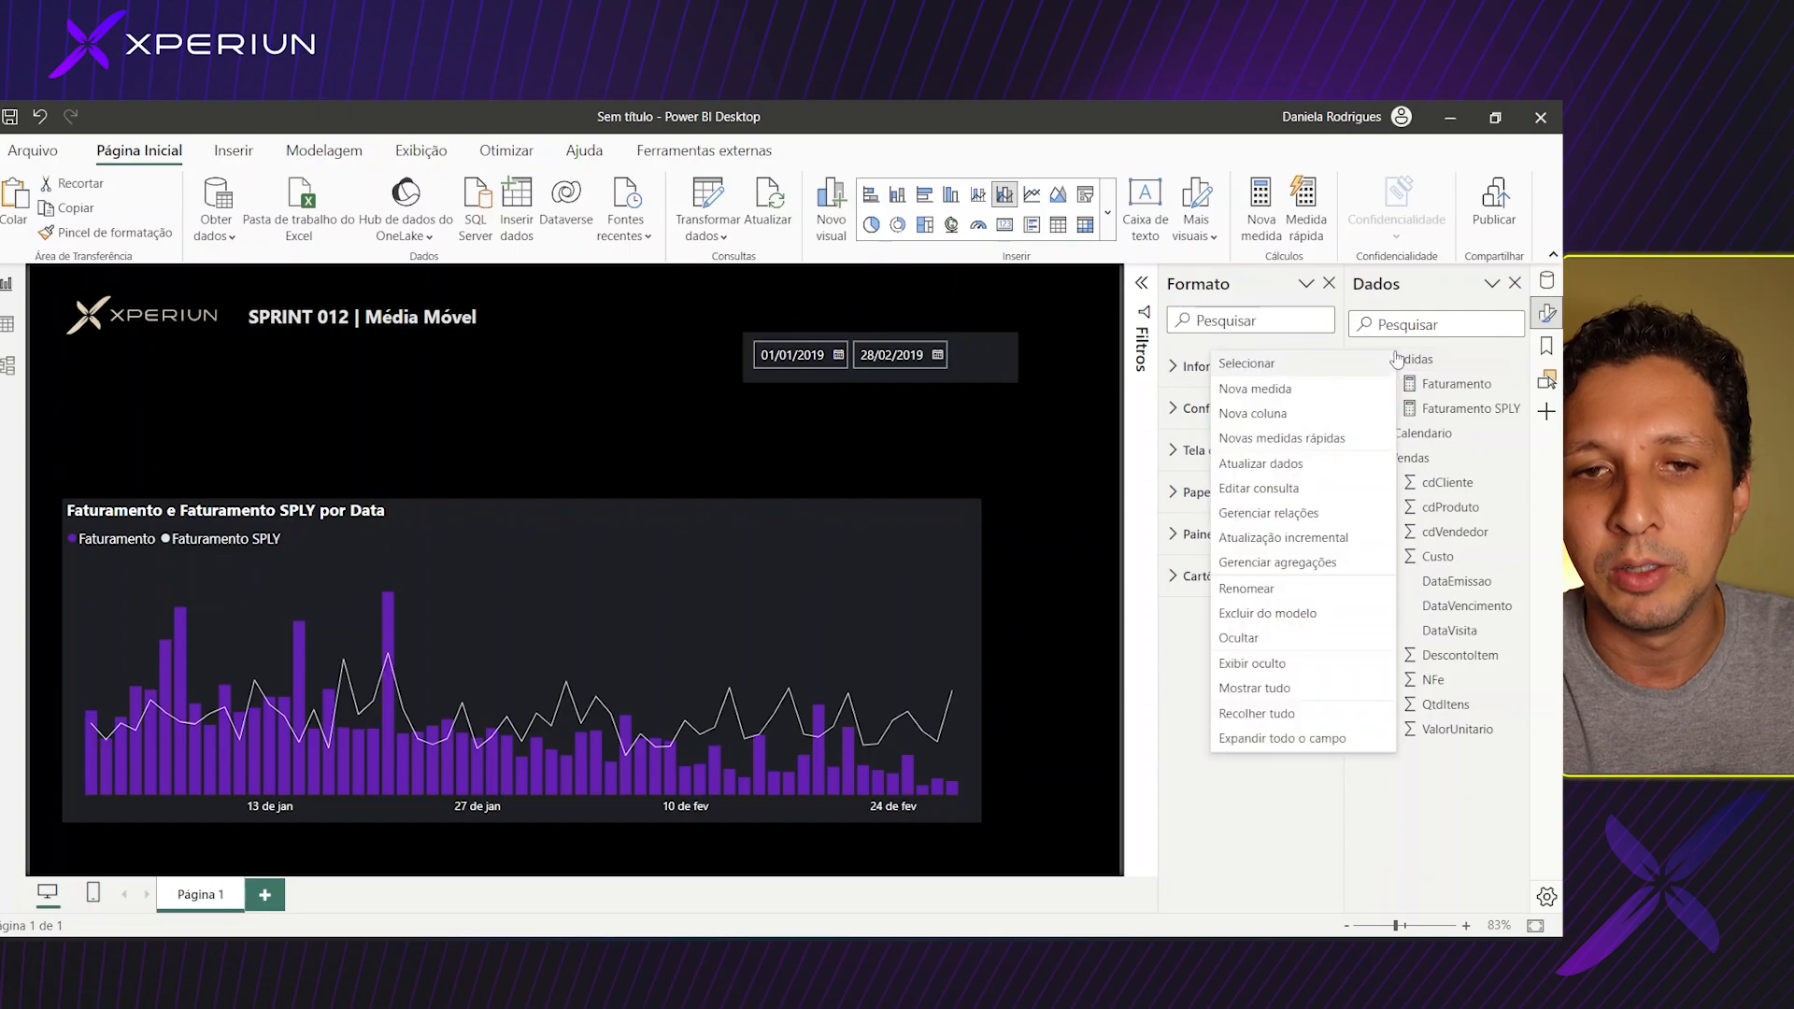
click(1324, 396)
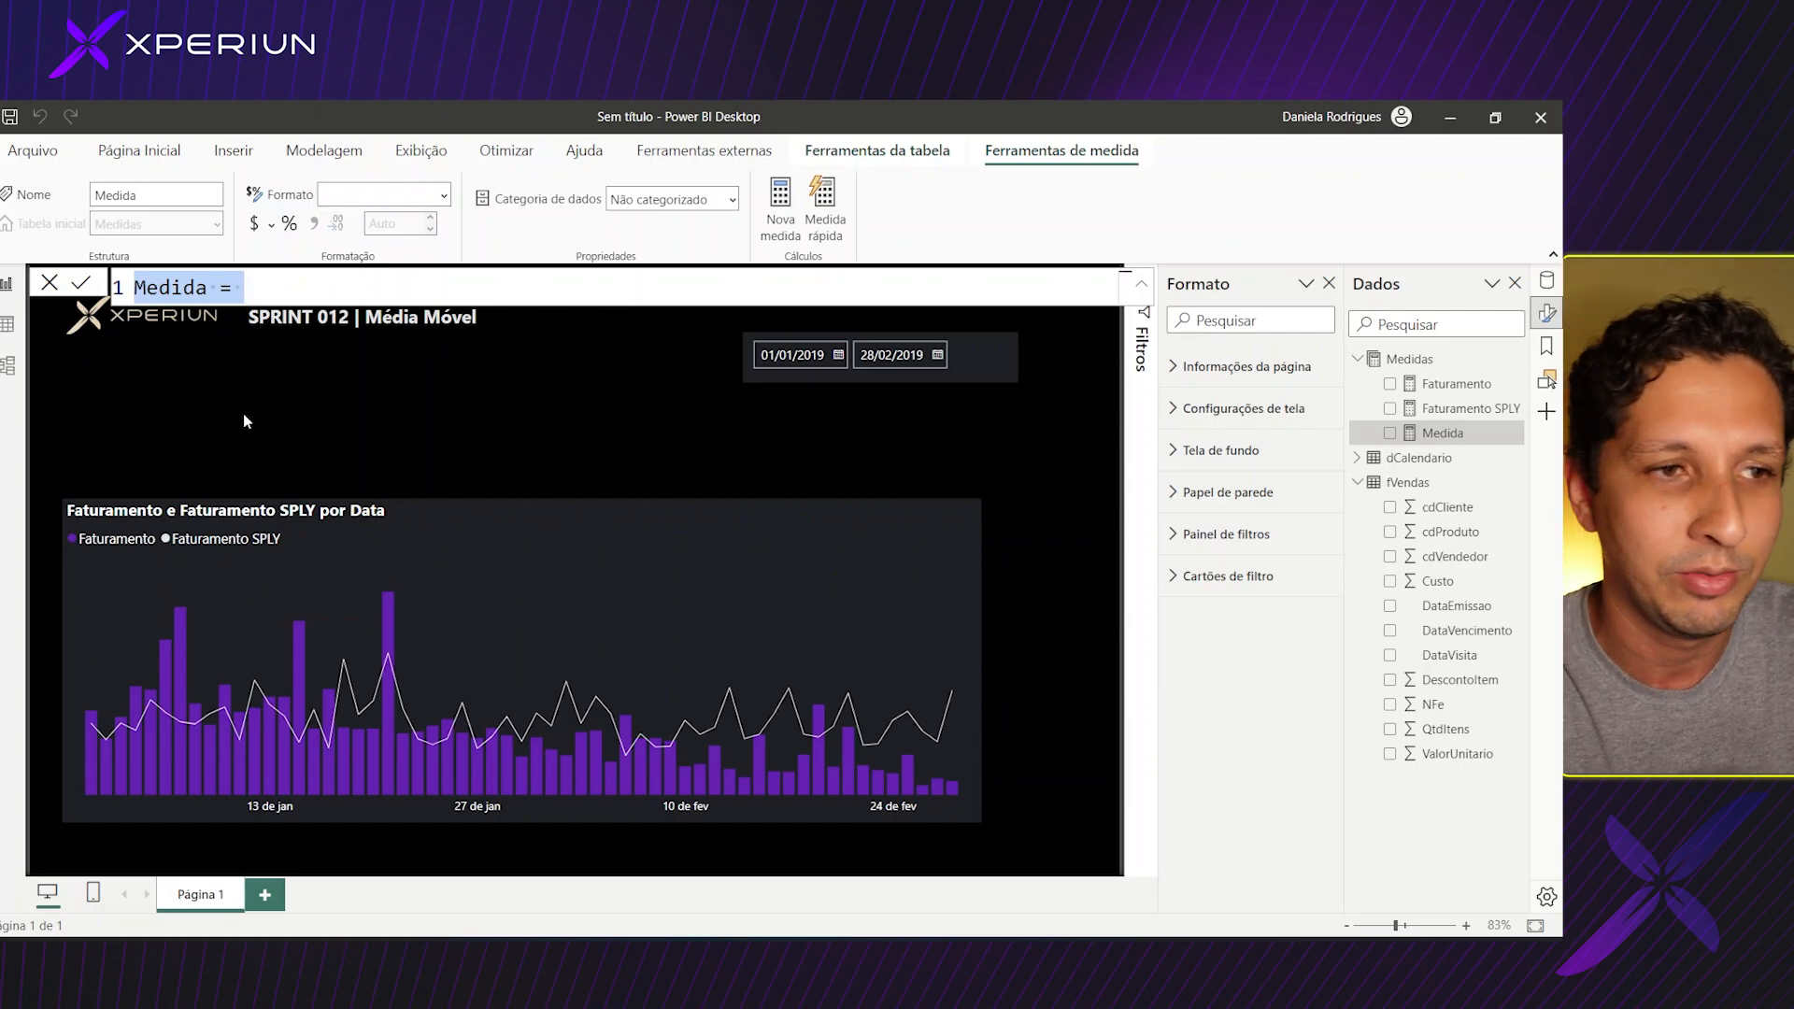
text(Méd)
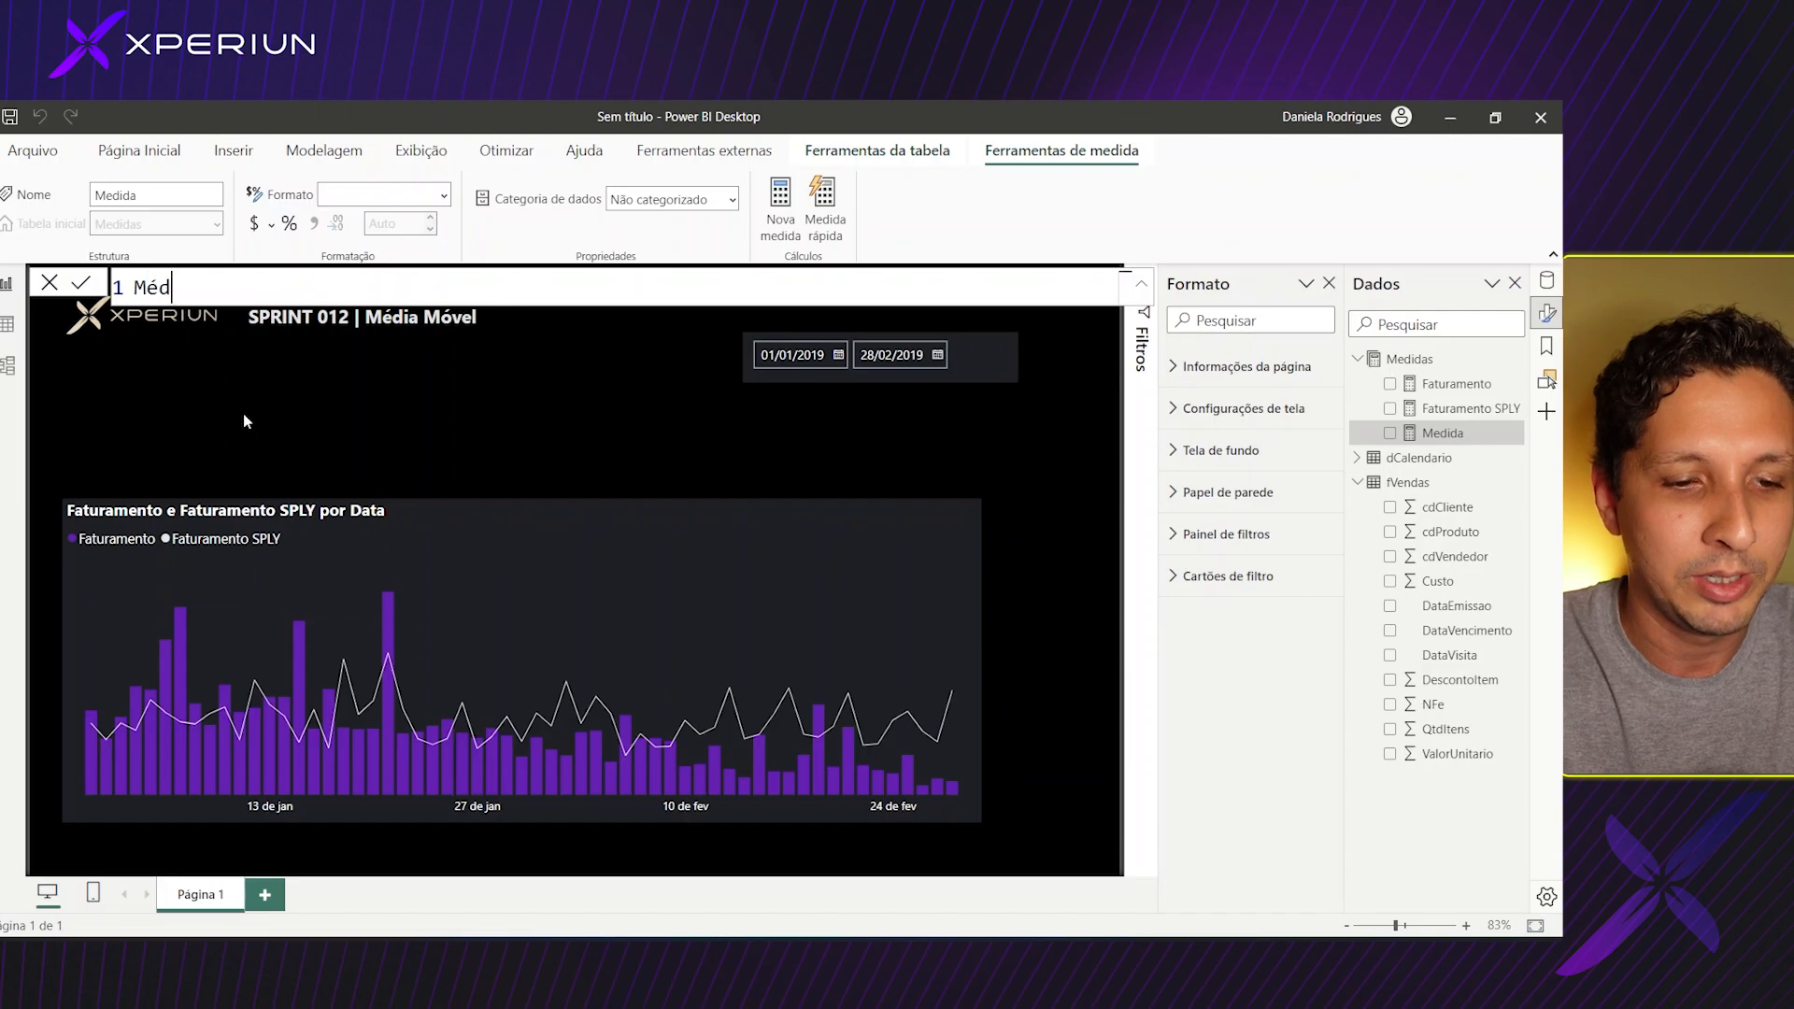
text(ia Móve)
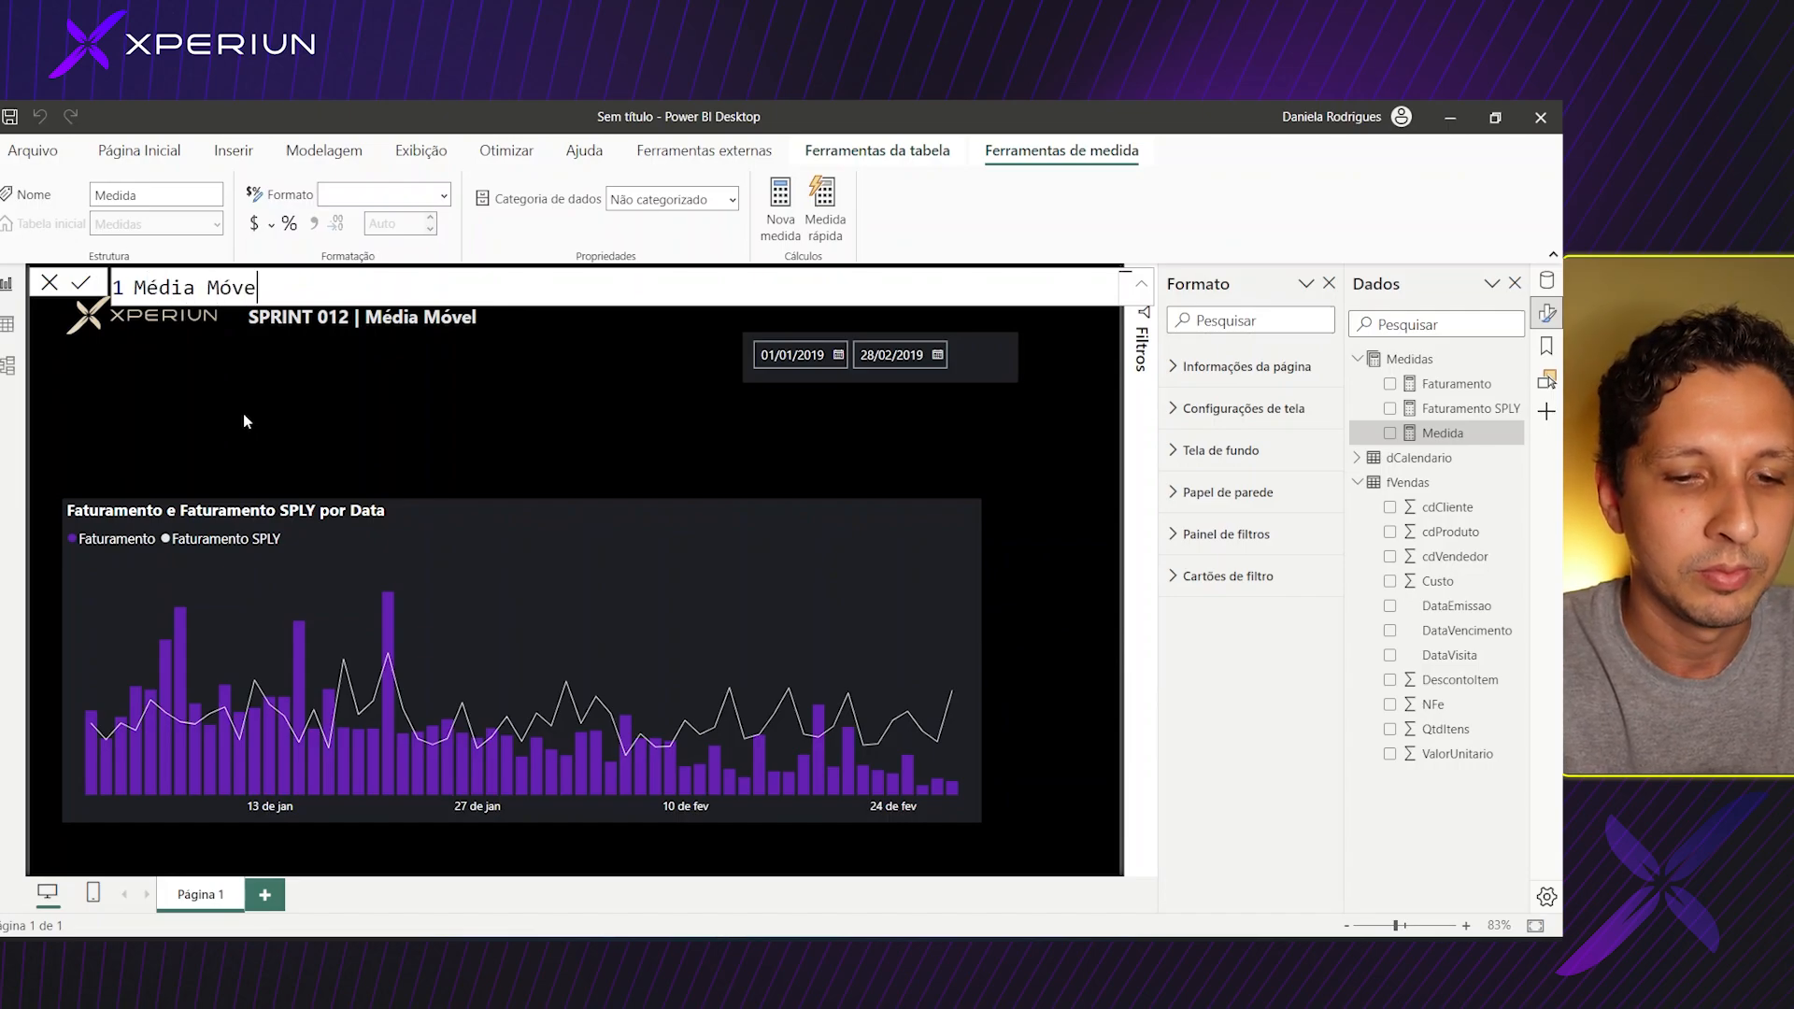
text(l =)
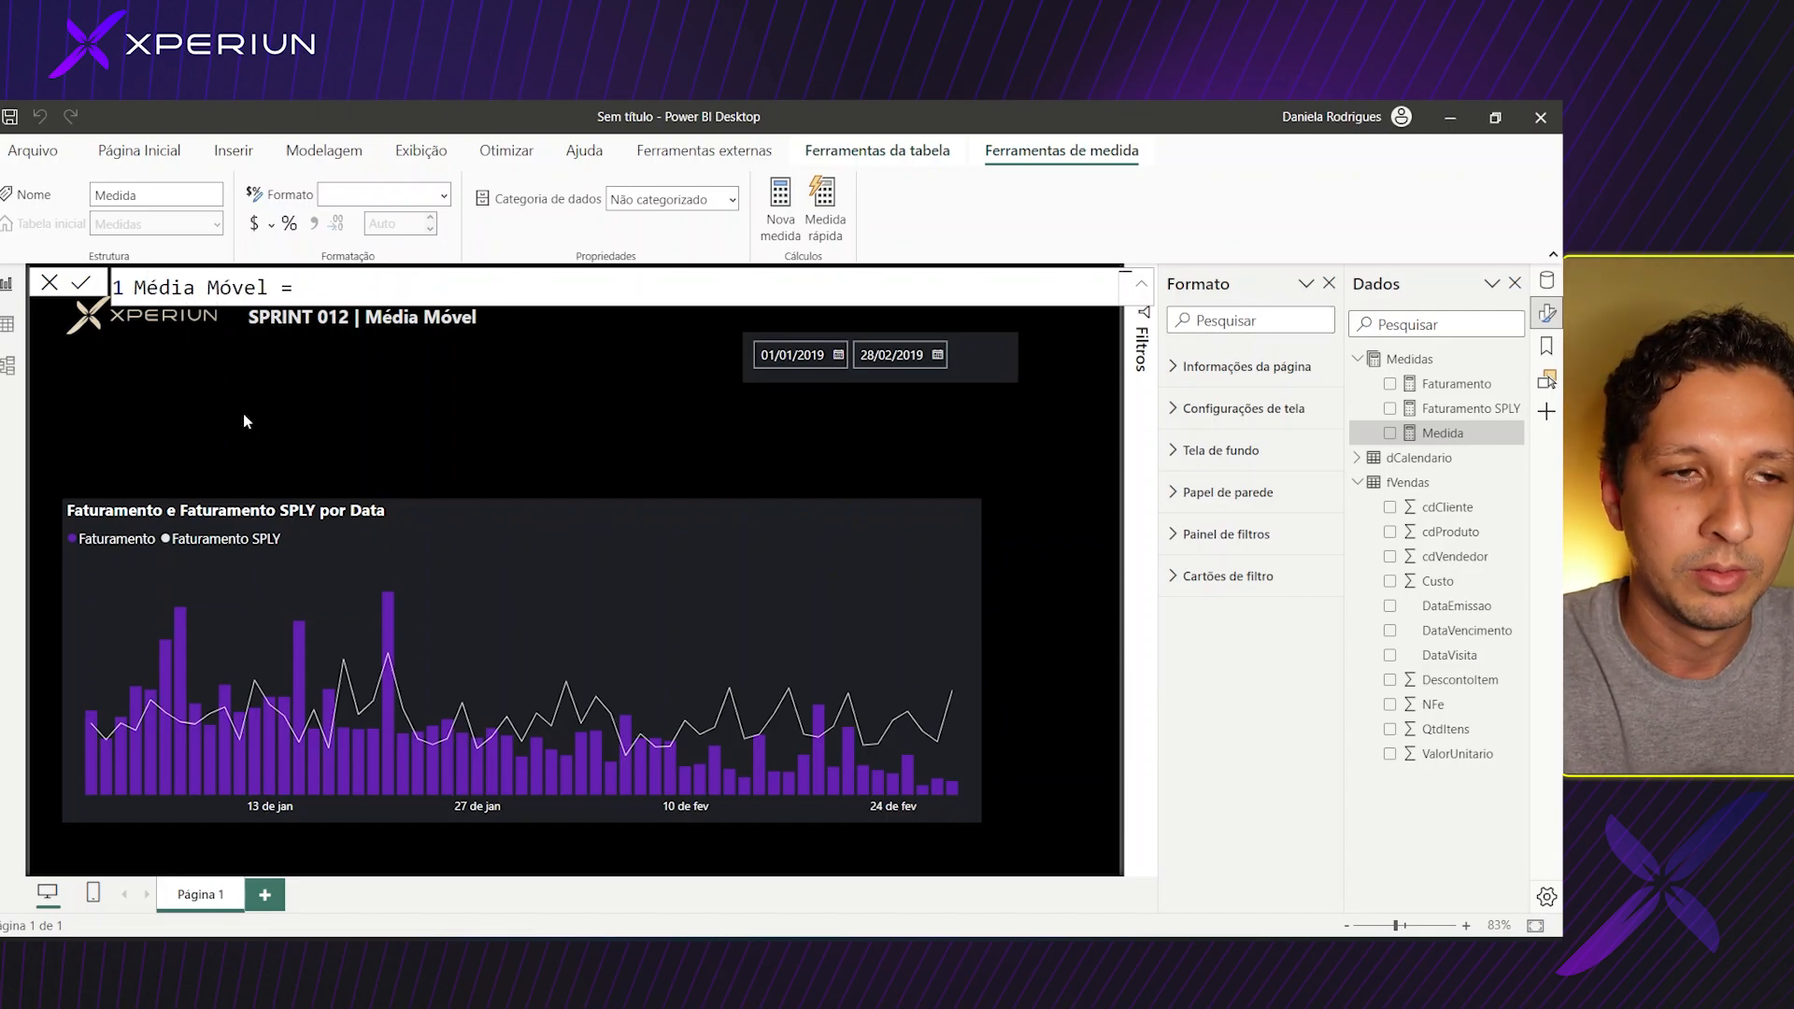
key(shift+Return)
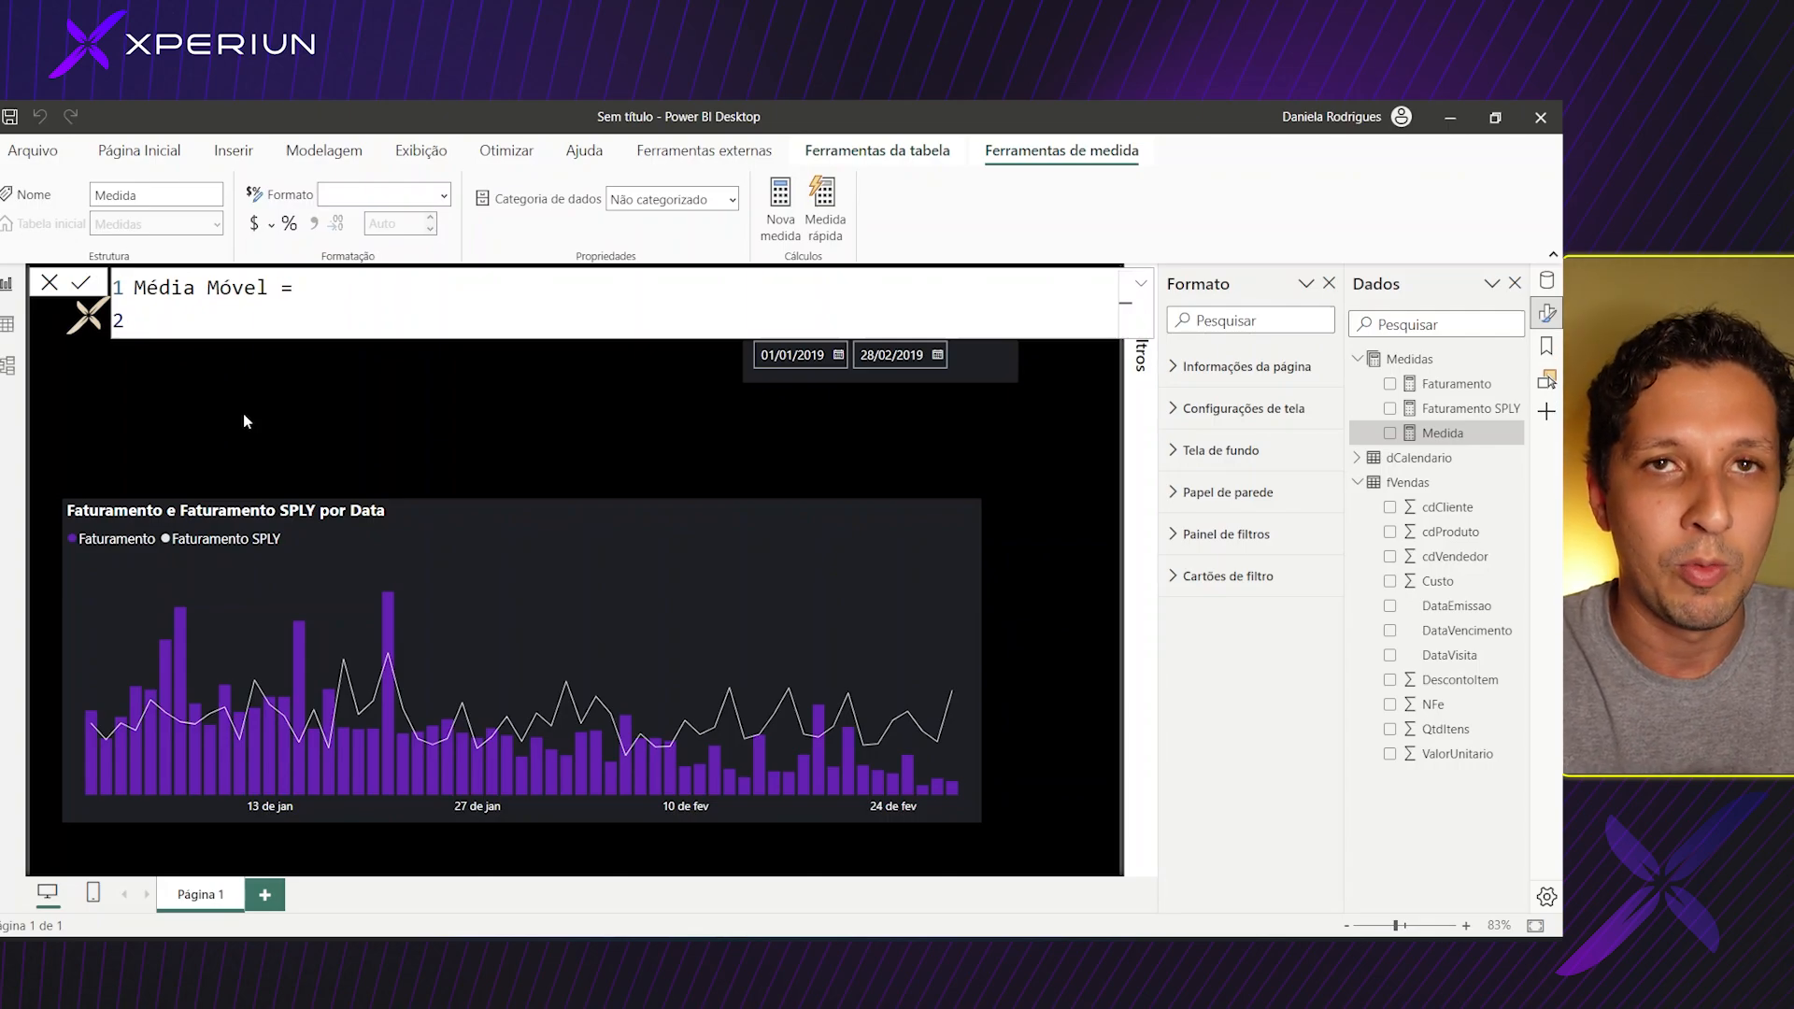
Begin the Média Móvel formula with an AVERAGEX function and start a new line for its table argument.
text(AV)
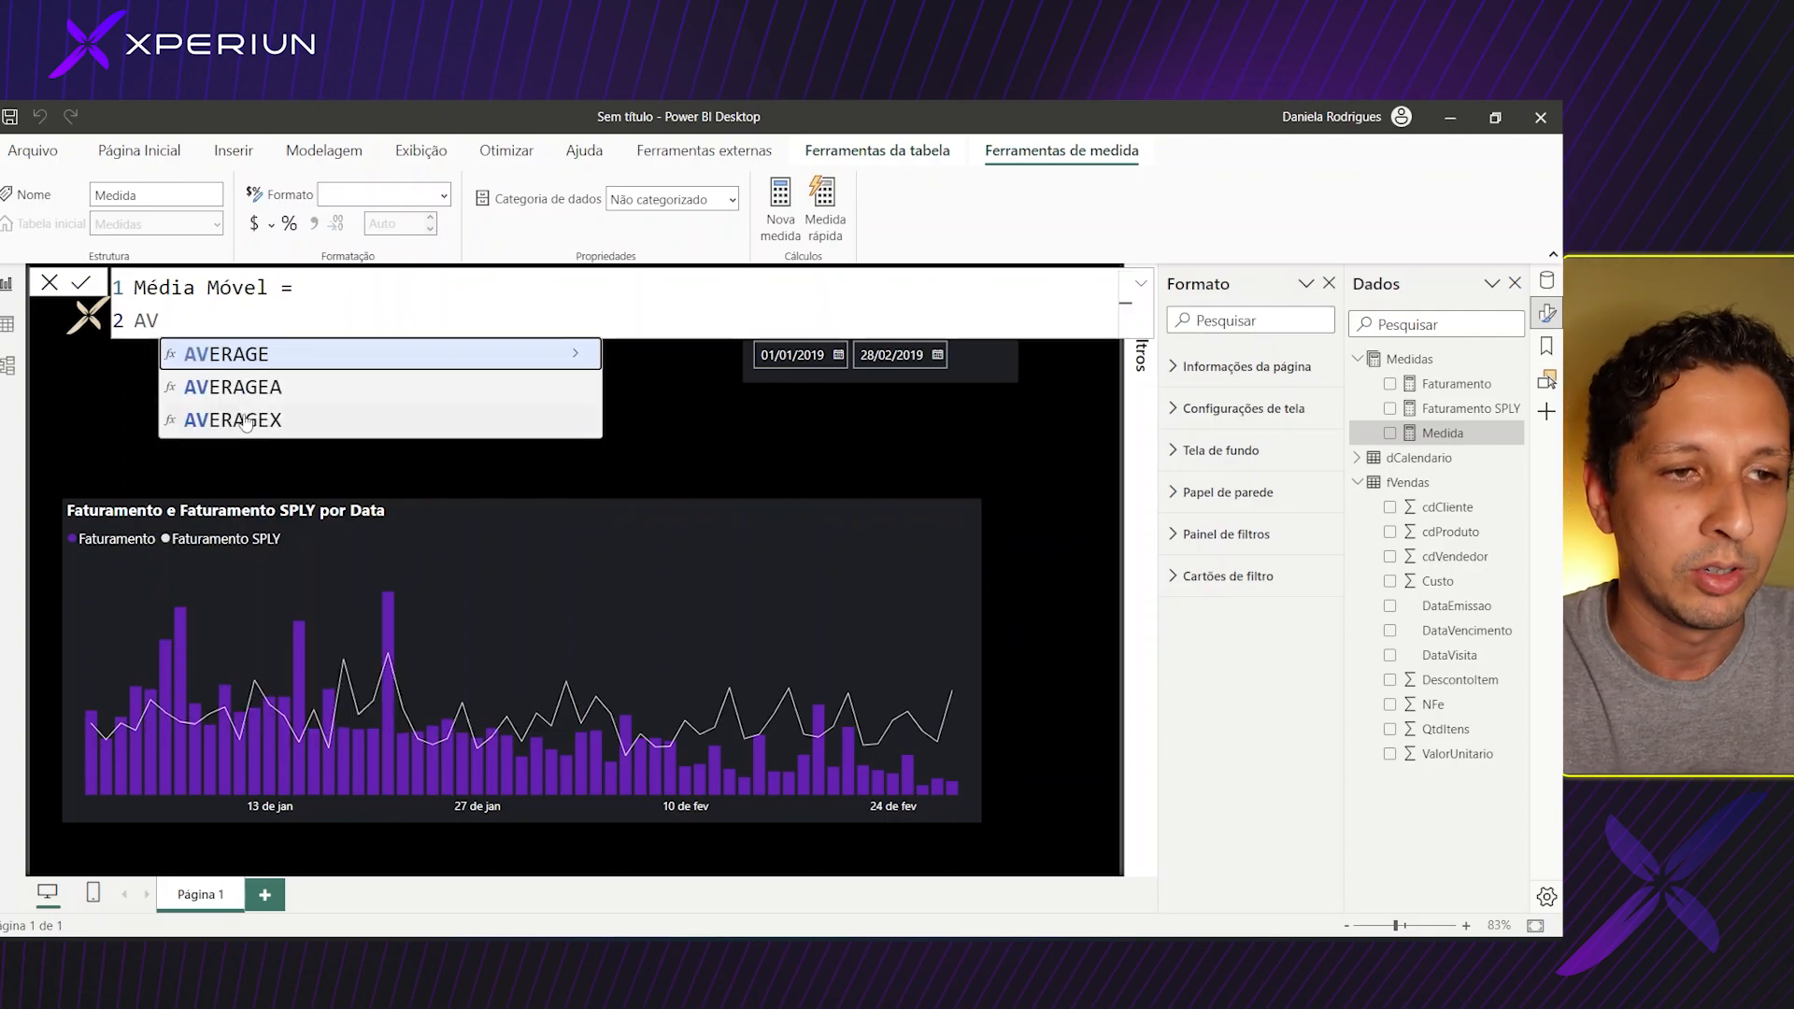
key(Down)
key(Down)
click(246, 420)
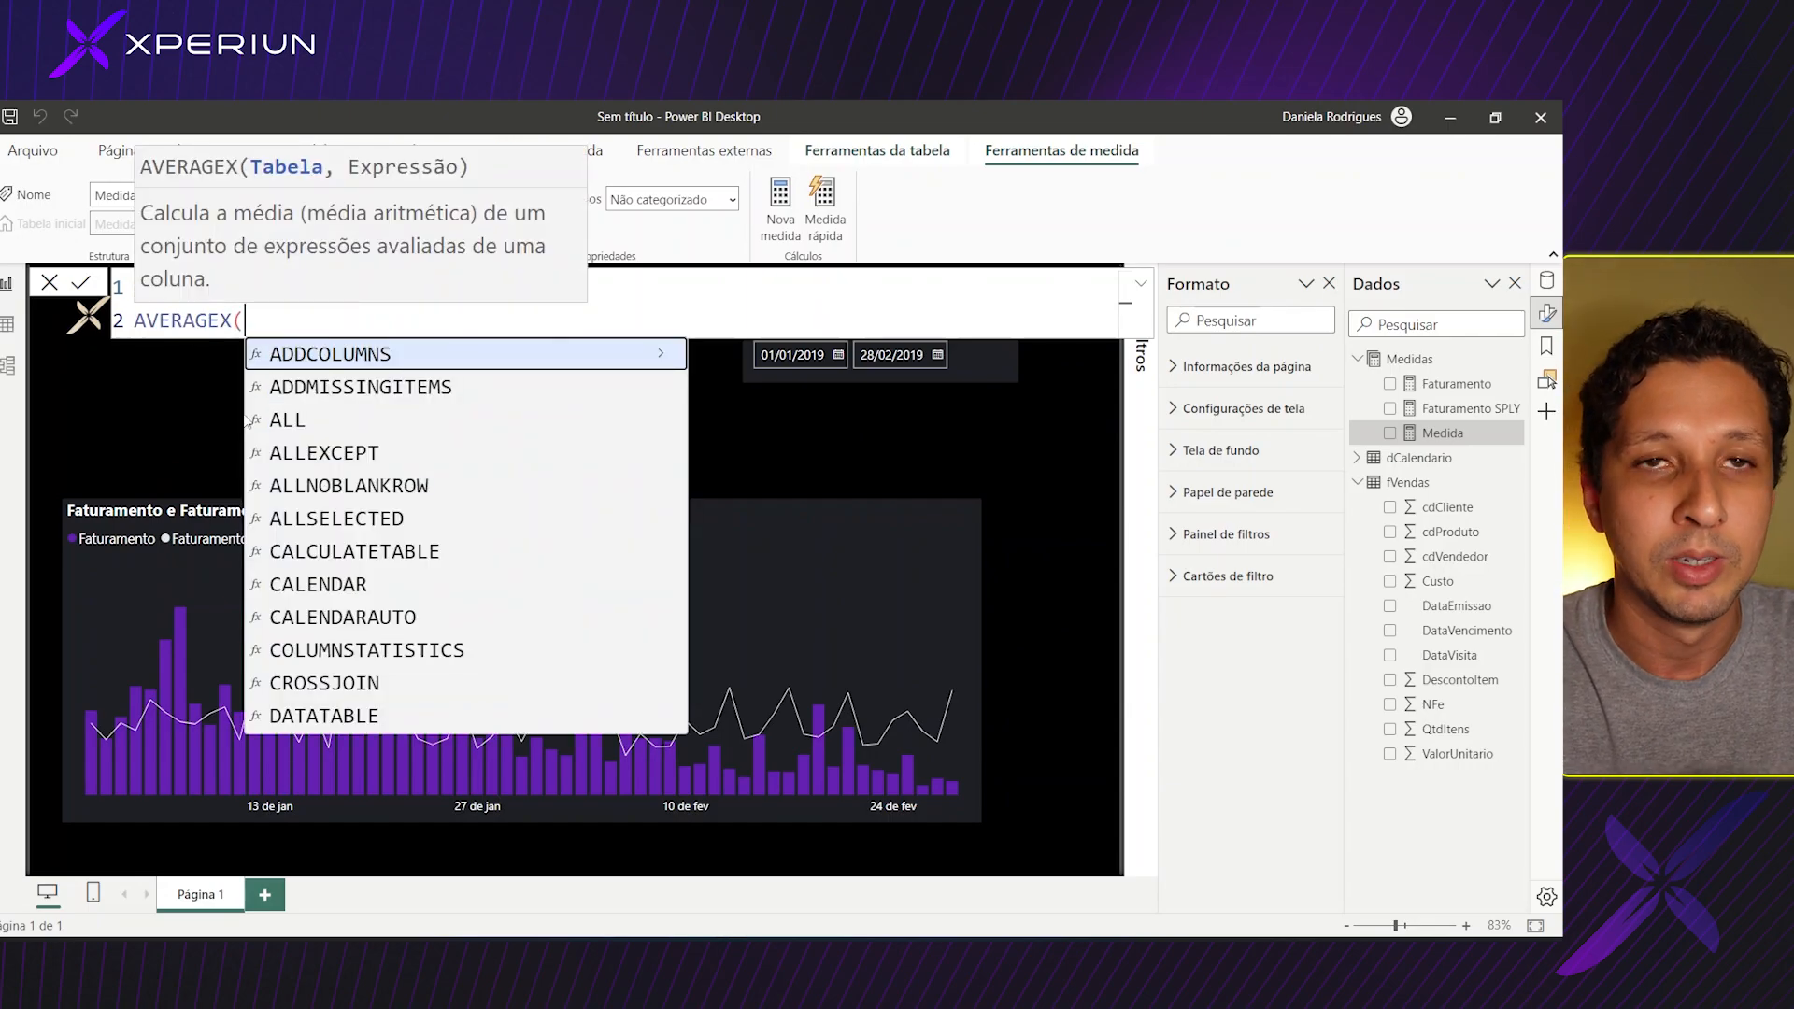
key(shift+Return)
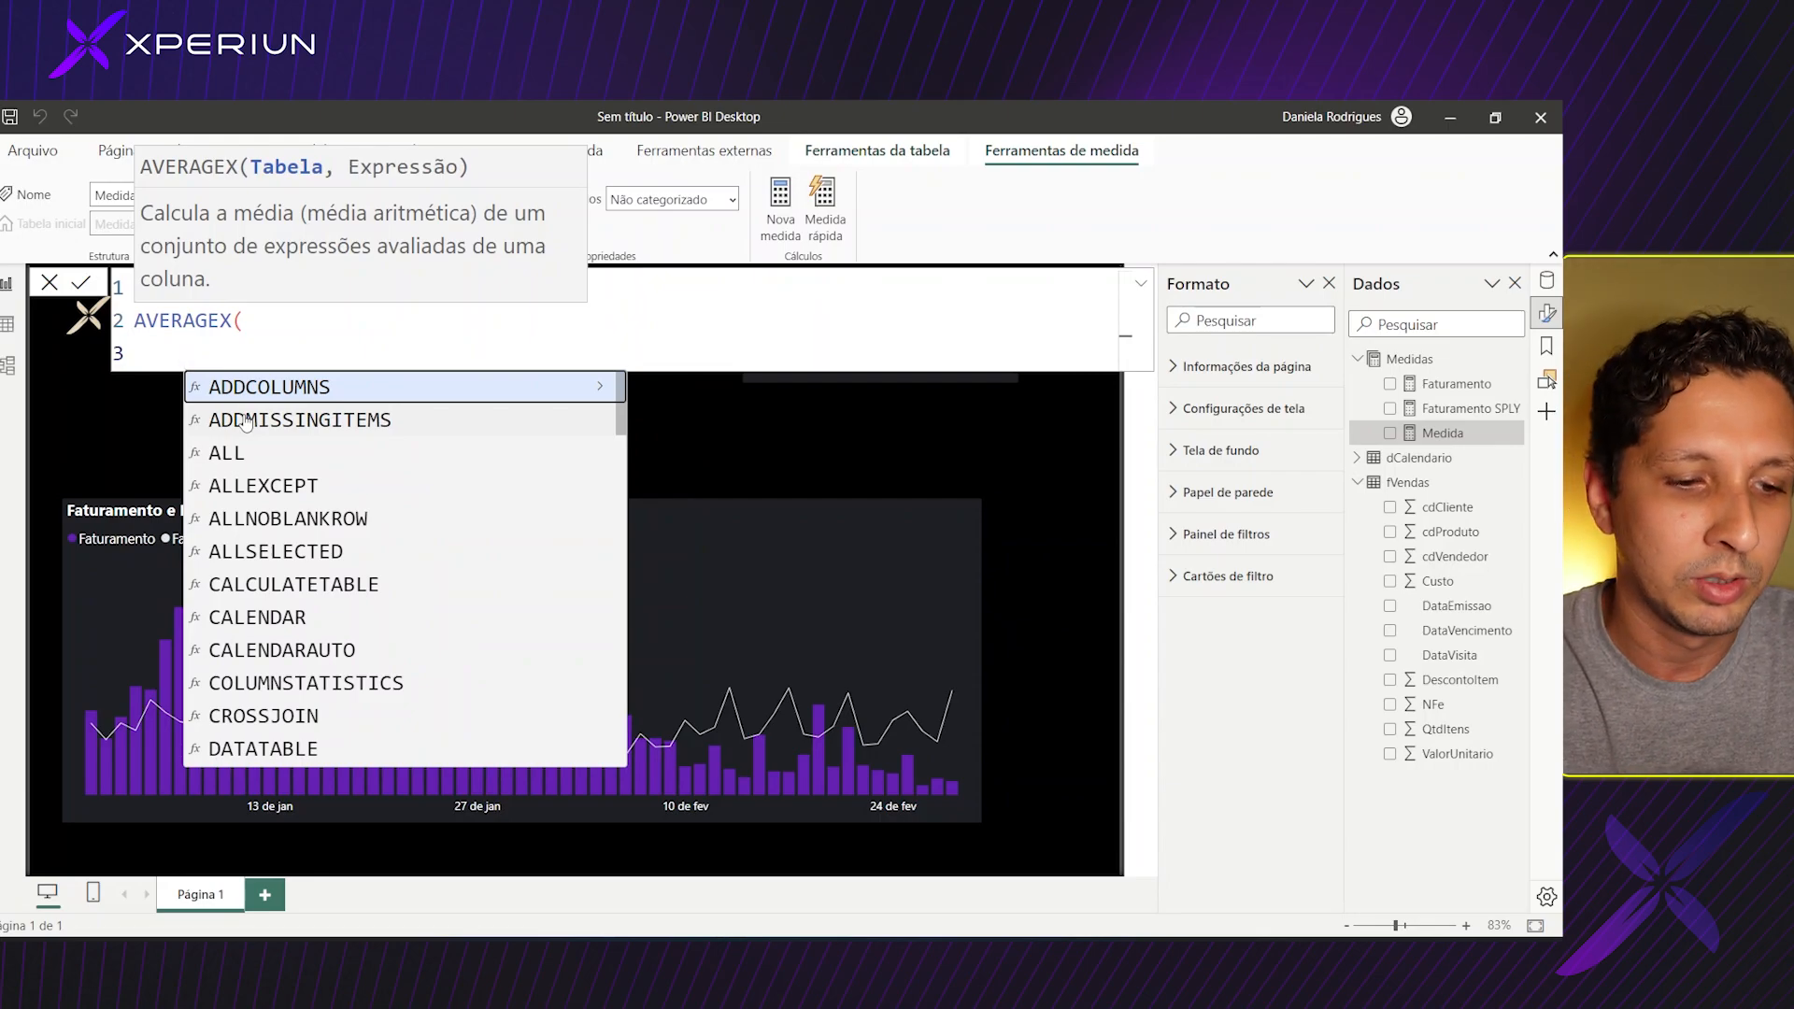
Use DATESINPERIOD as the AVERAGEX table, with dCalendario[Data] as its dates argument.
text(DATES)
click(246, 420)
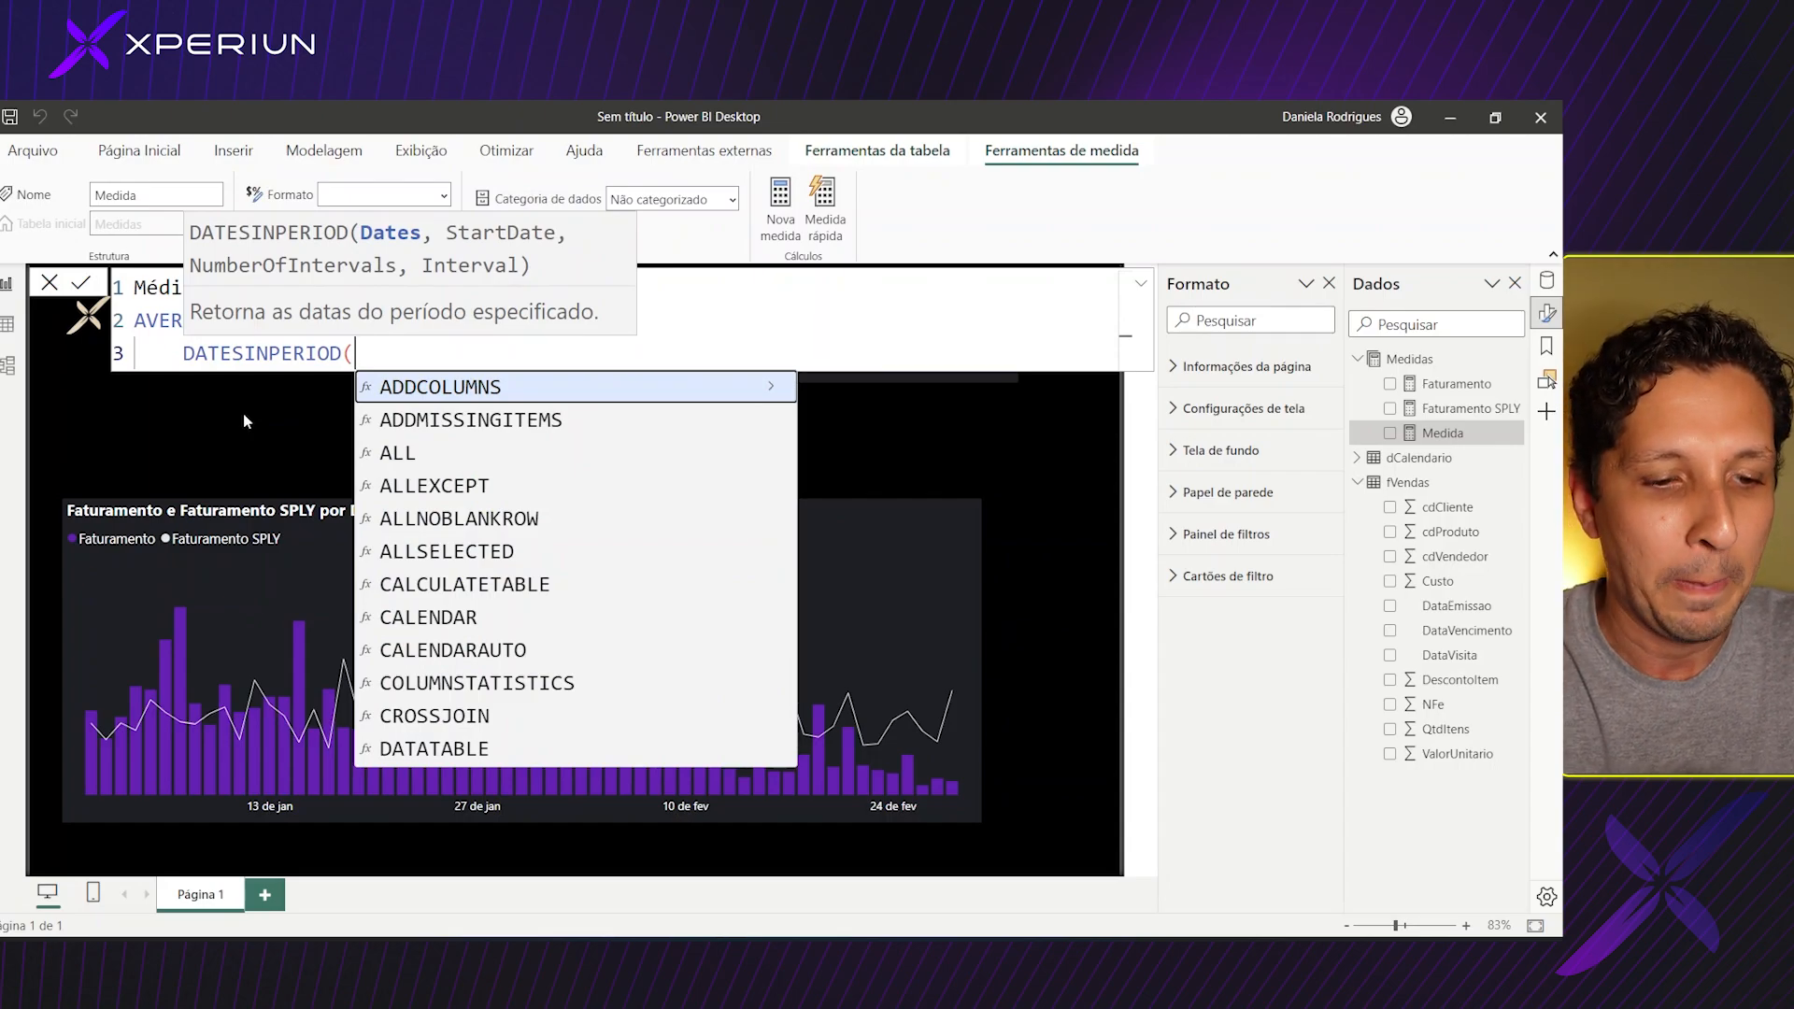
text(dCa)
key(Down)
key(Down)
key(Down)
key(Tab)
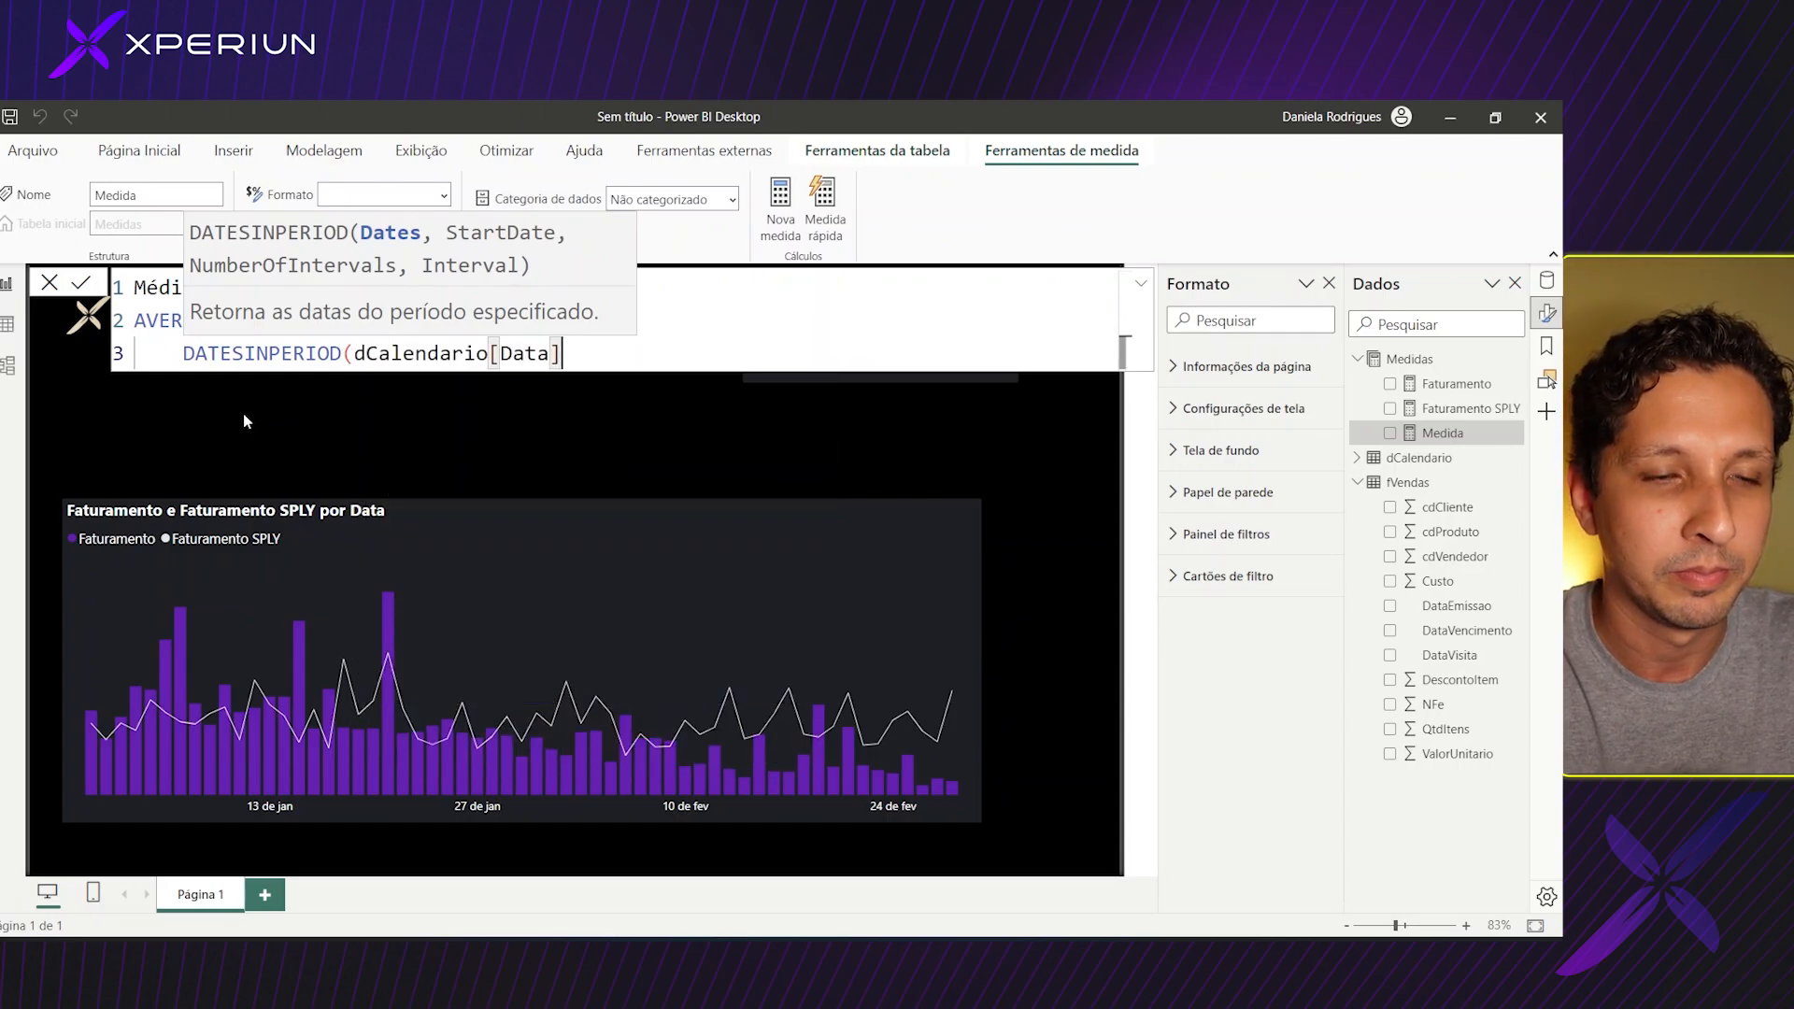
text(,)
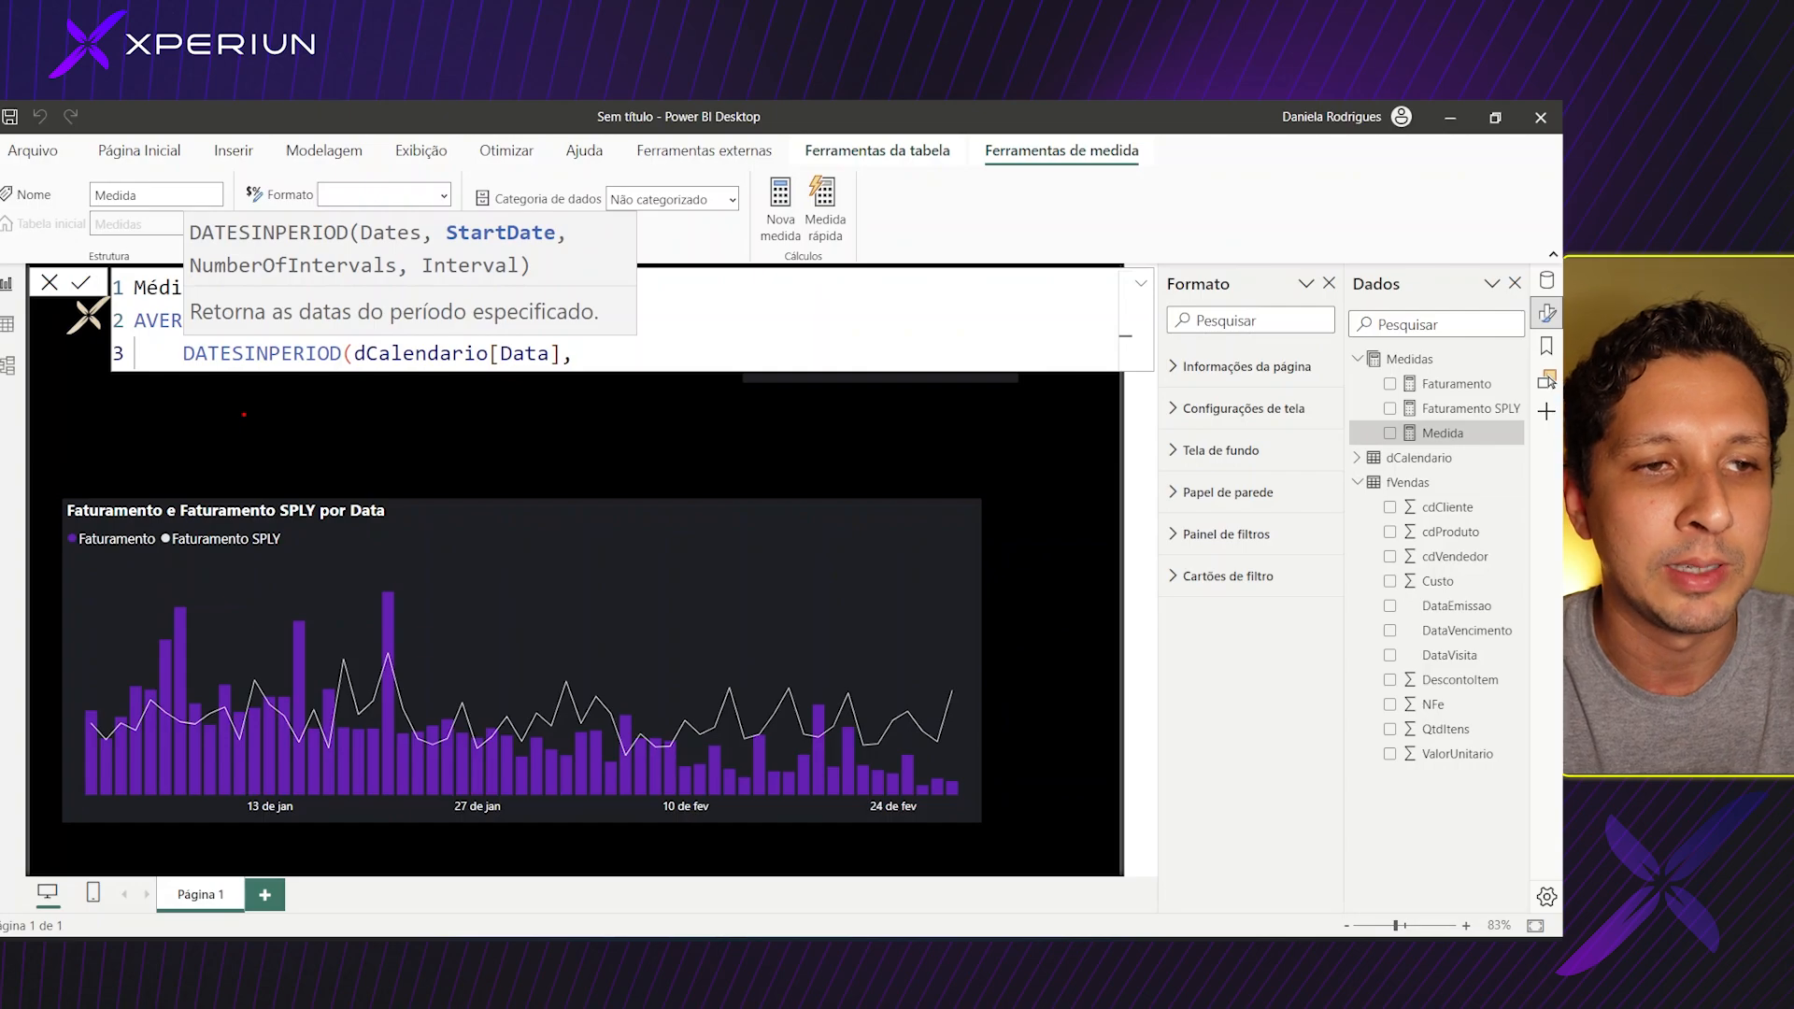
drag(416, 249, 345, 252)
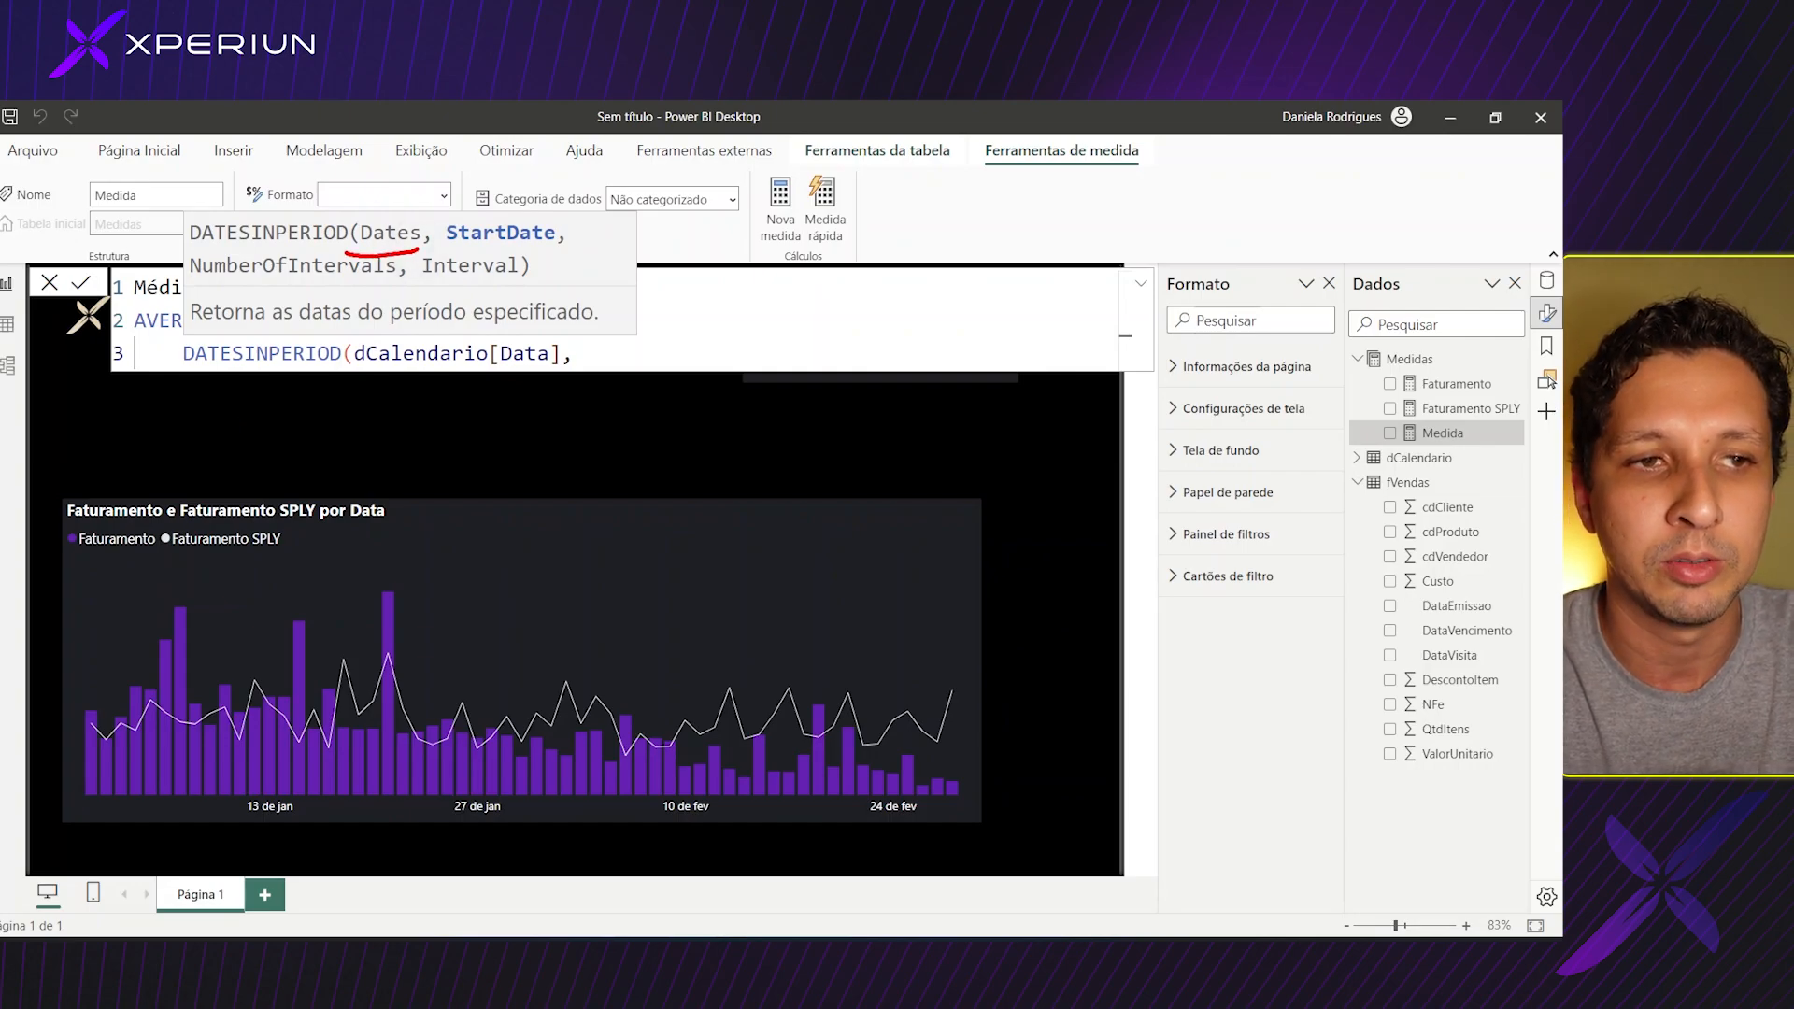
mouse_move(431, 245)
mouse_down()
mouse_move(429, 224)
mouse_move(487, 221)
mouse_move(565, 248)
mouse_move(396, 245)
mouse_up()
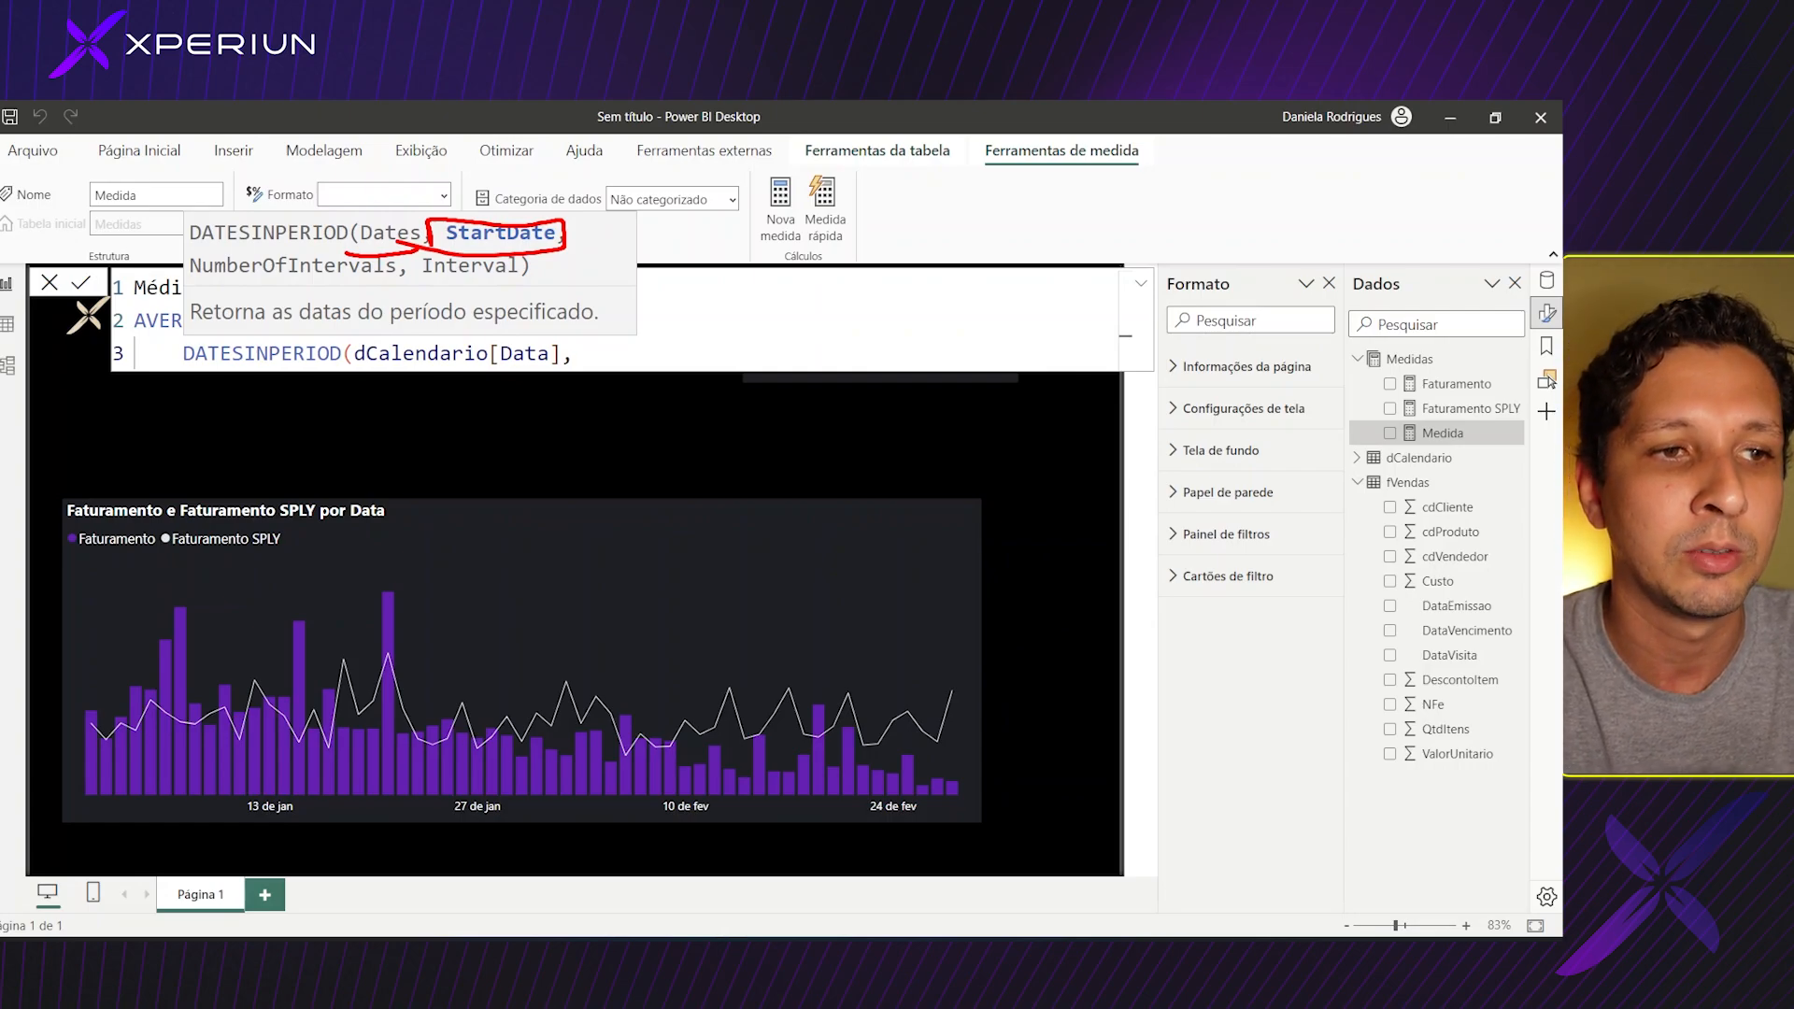
drag(383, 280, 168, 274)
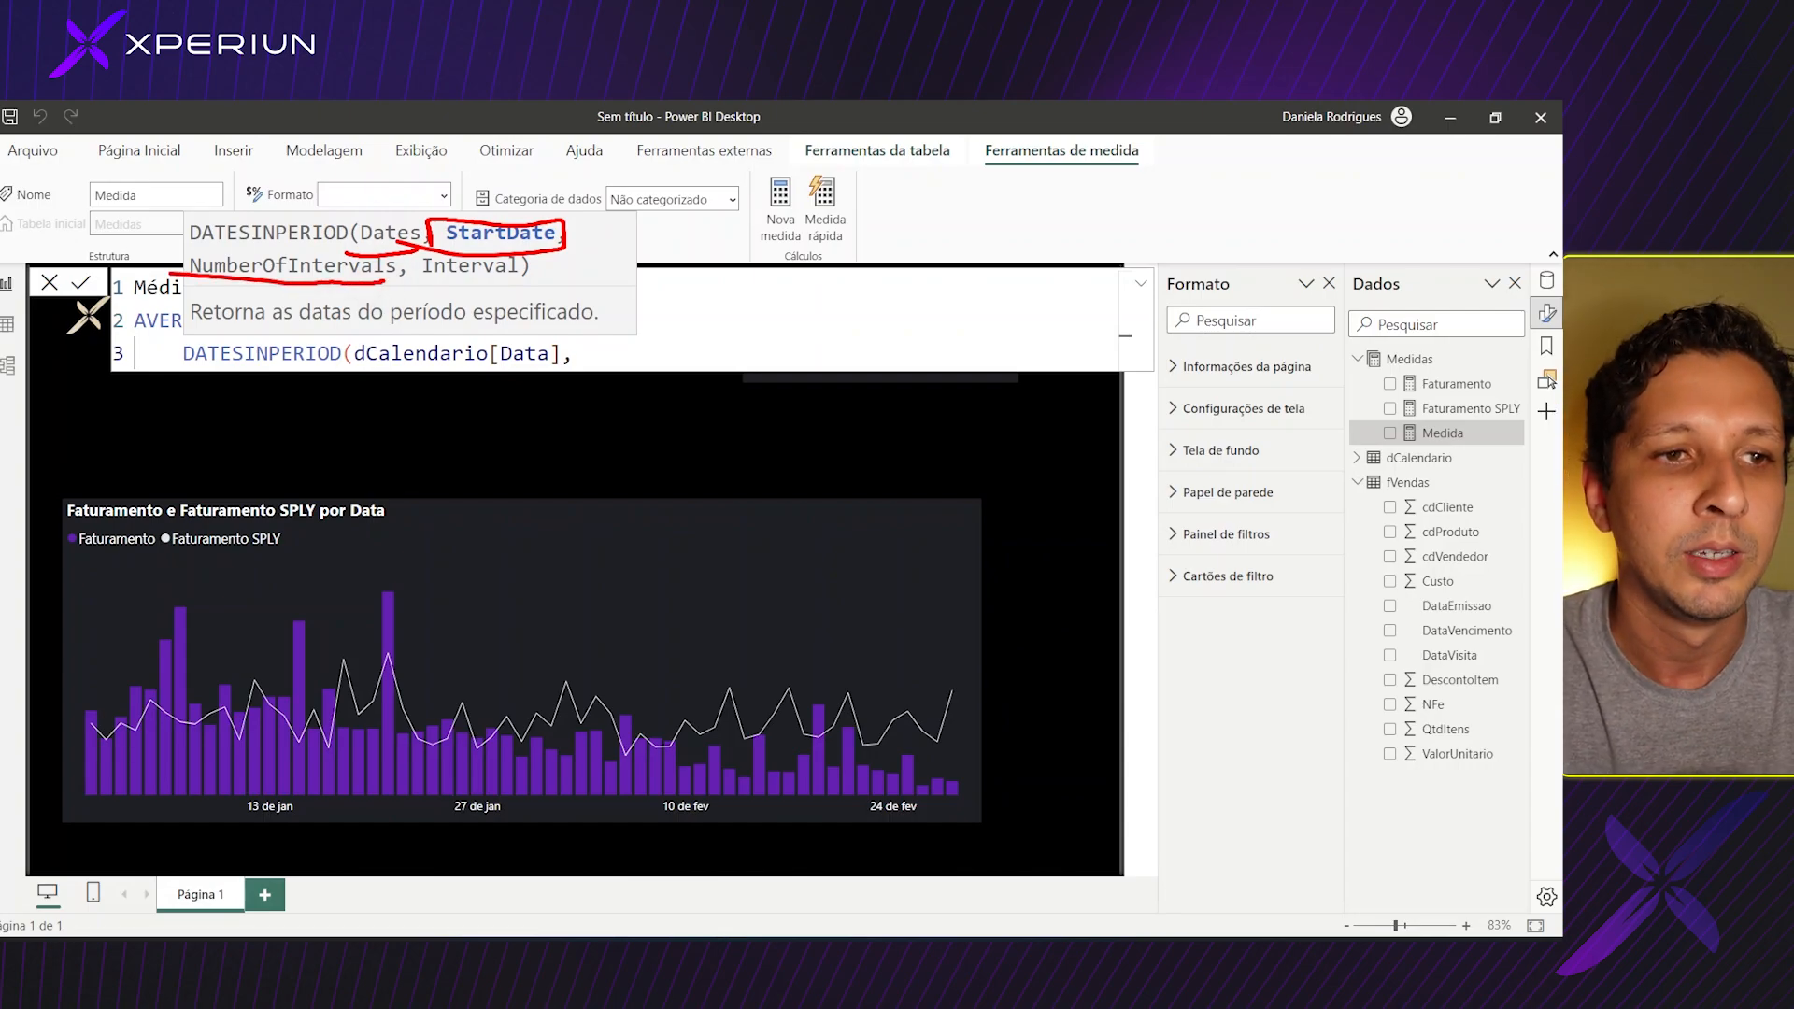
drag(408, 279, 515, 287)
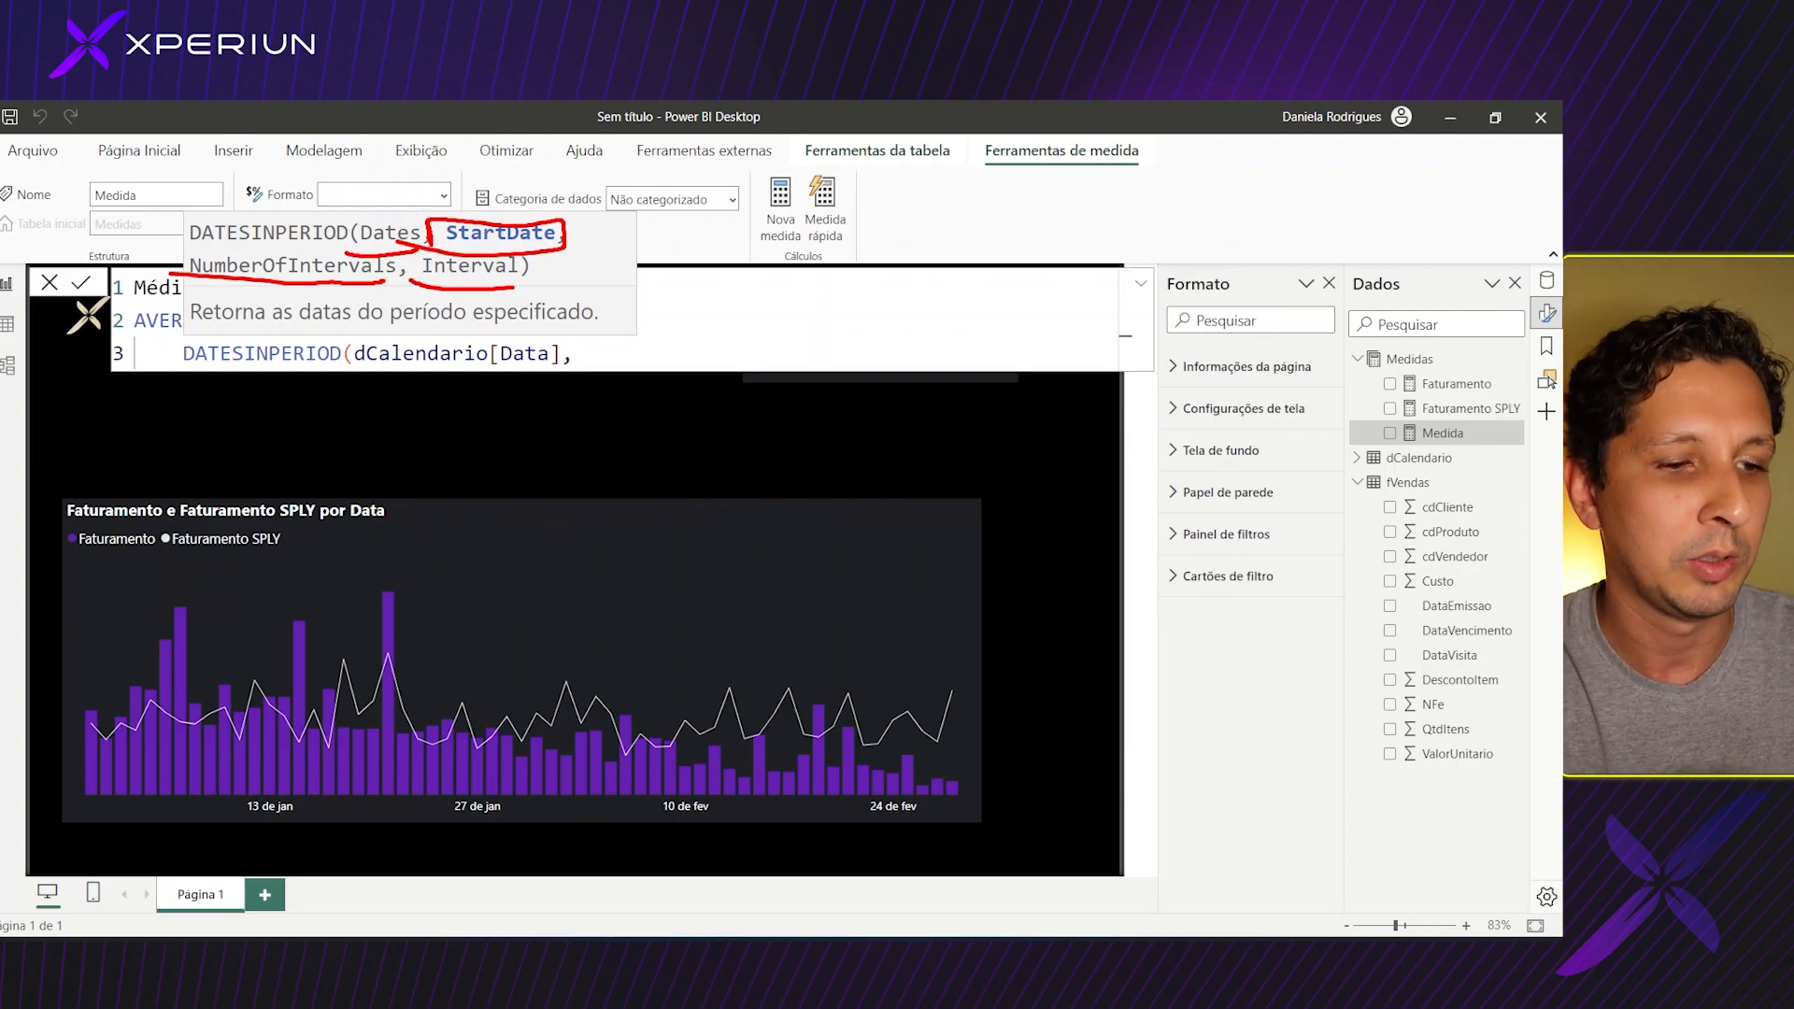
key(Escape)
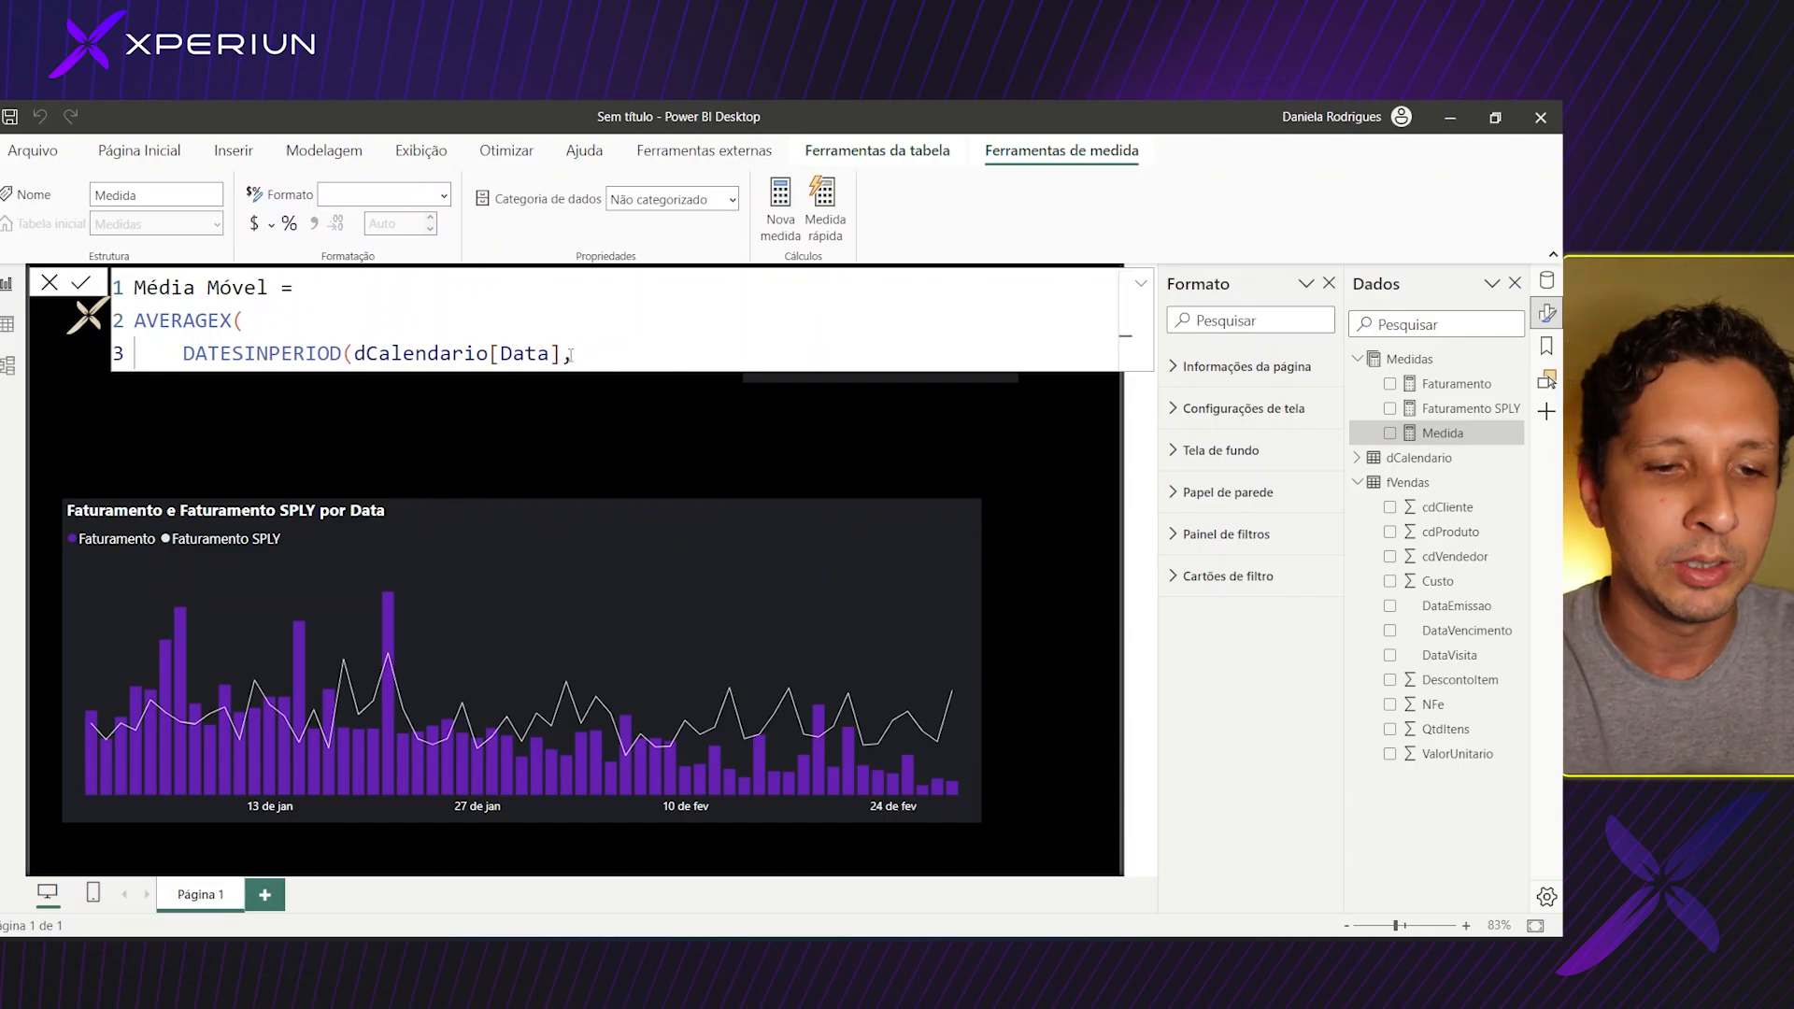
Enter LASTDATE(dCalendario[Data]) as the start date of DATESINPERIOD, followed by a comma for the next argument.
text(LAST)
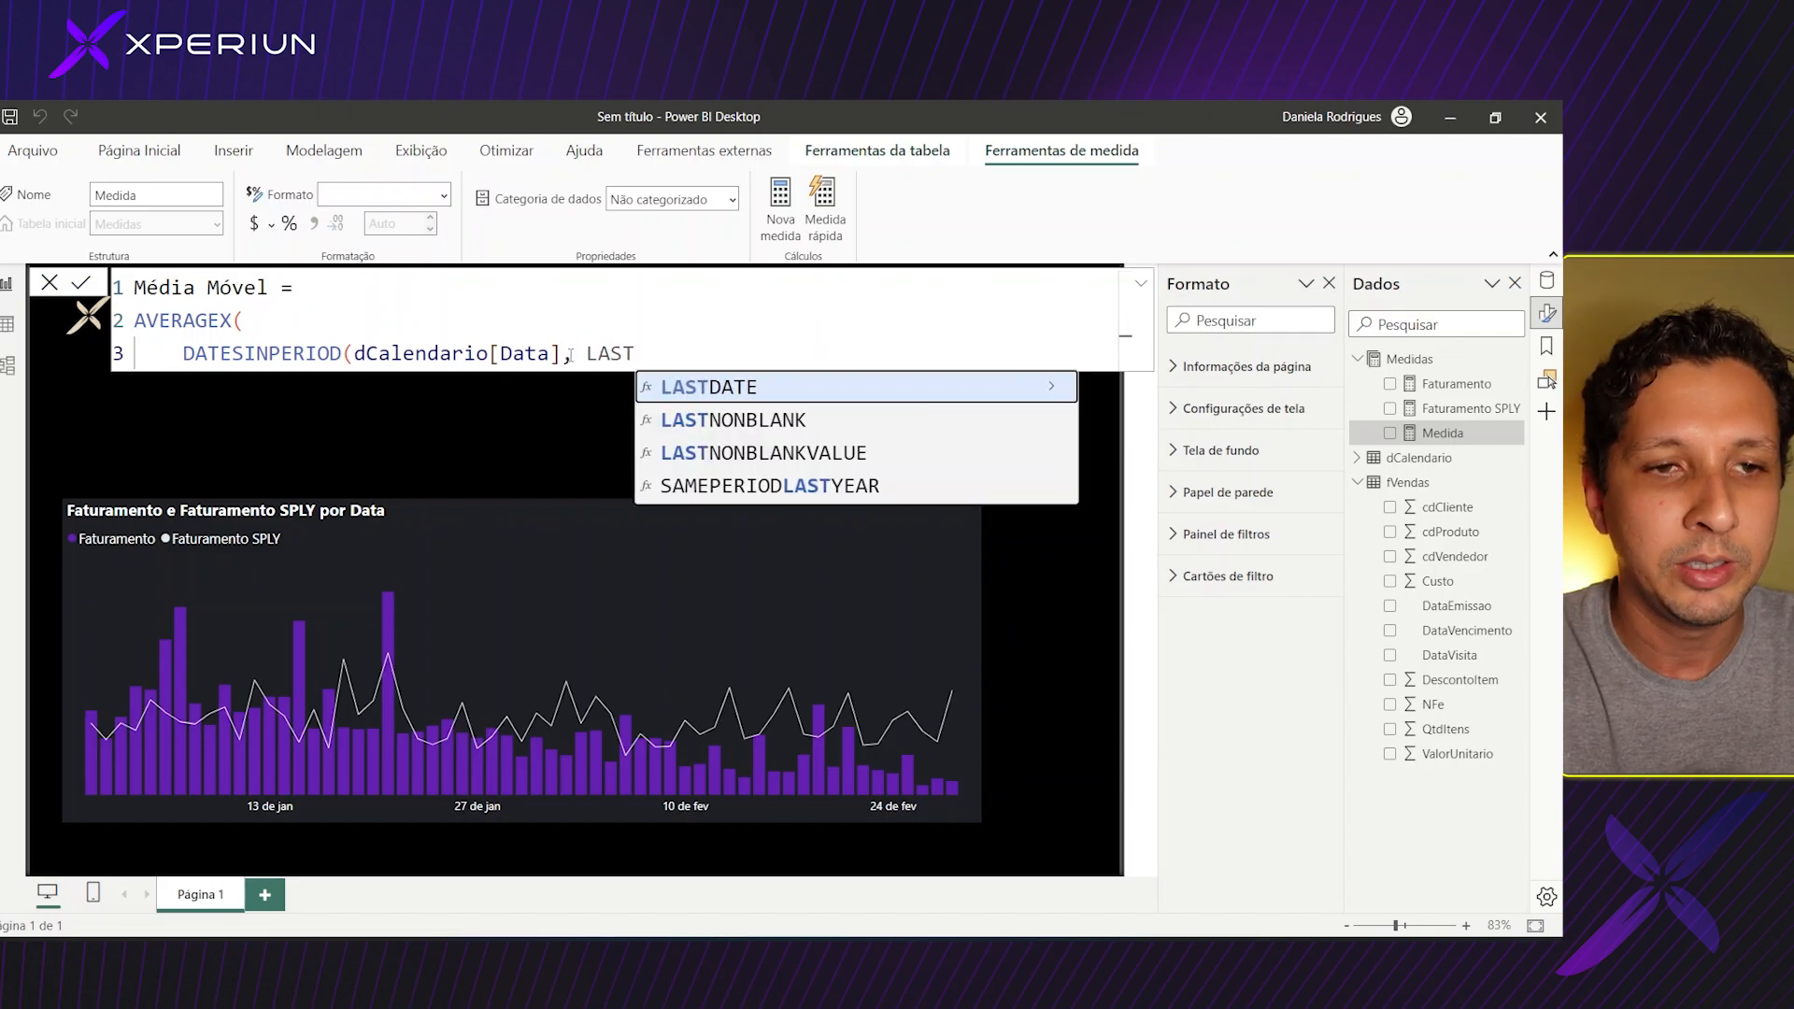
key(Tab)
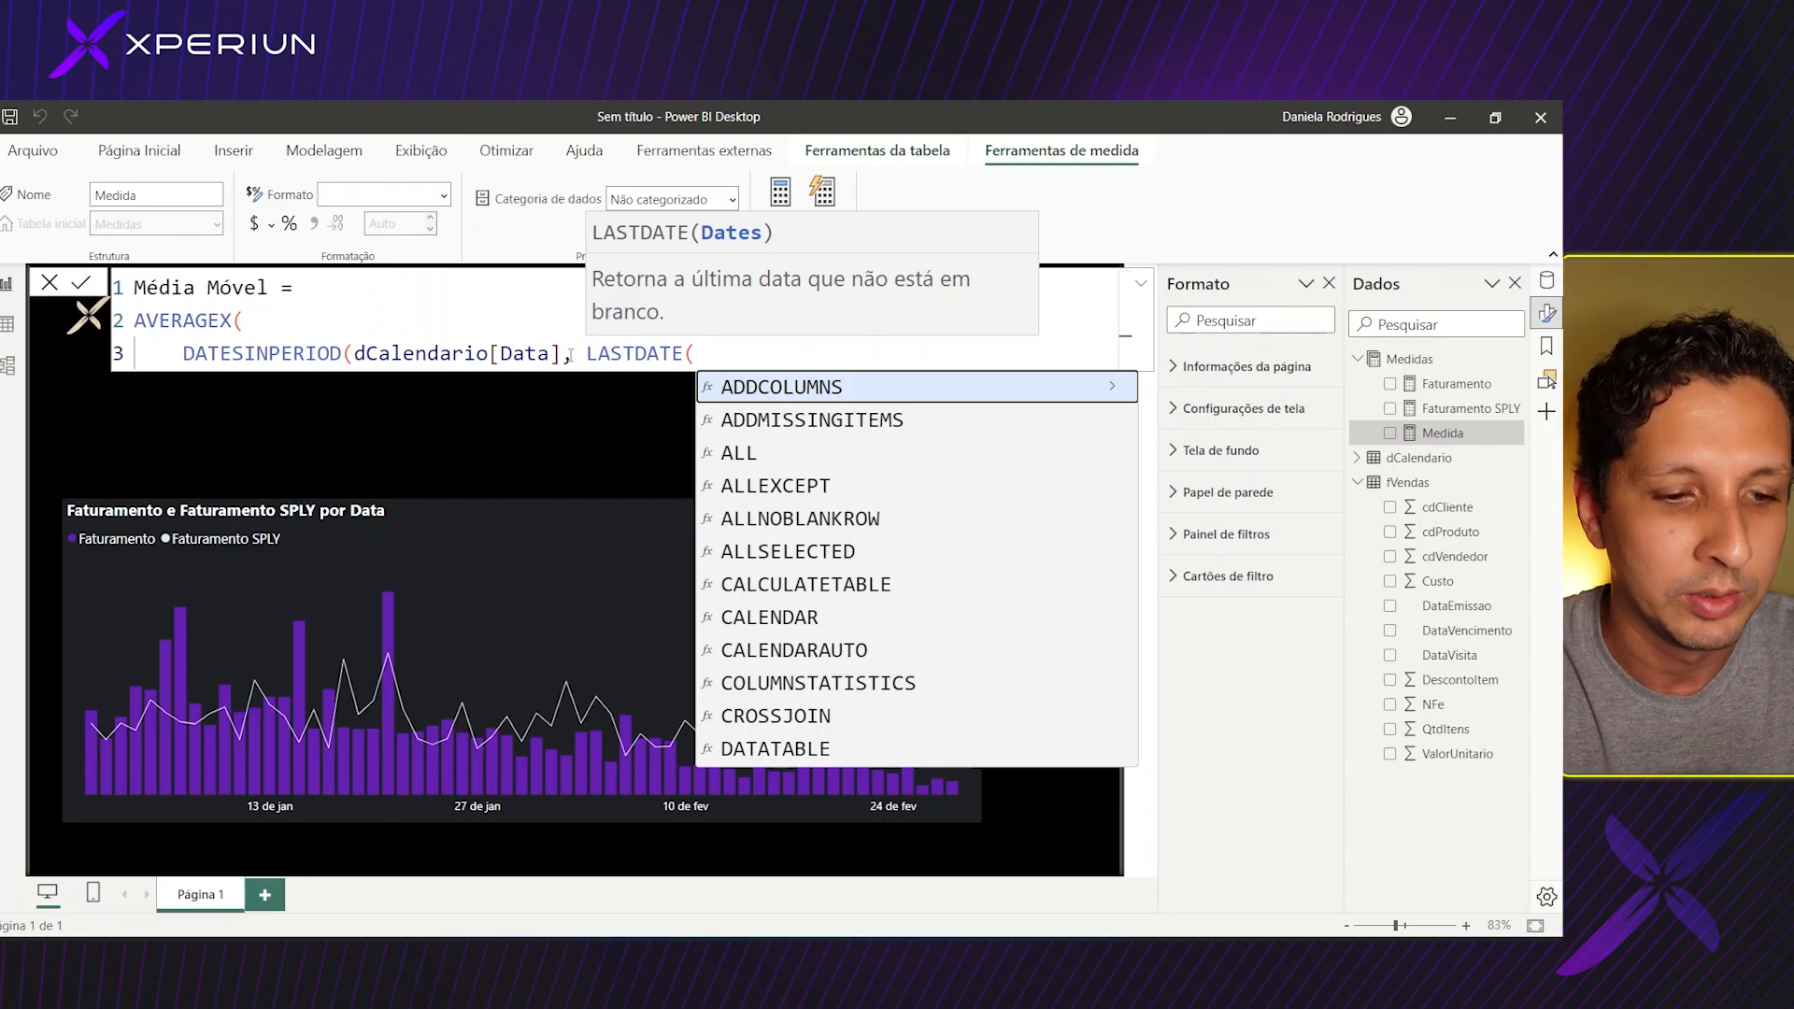
text(DCA)
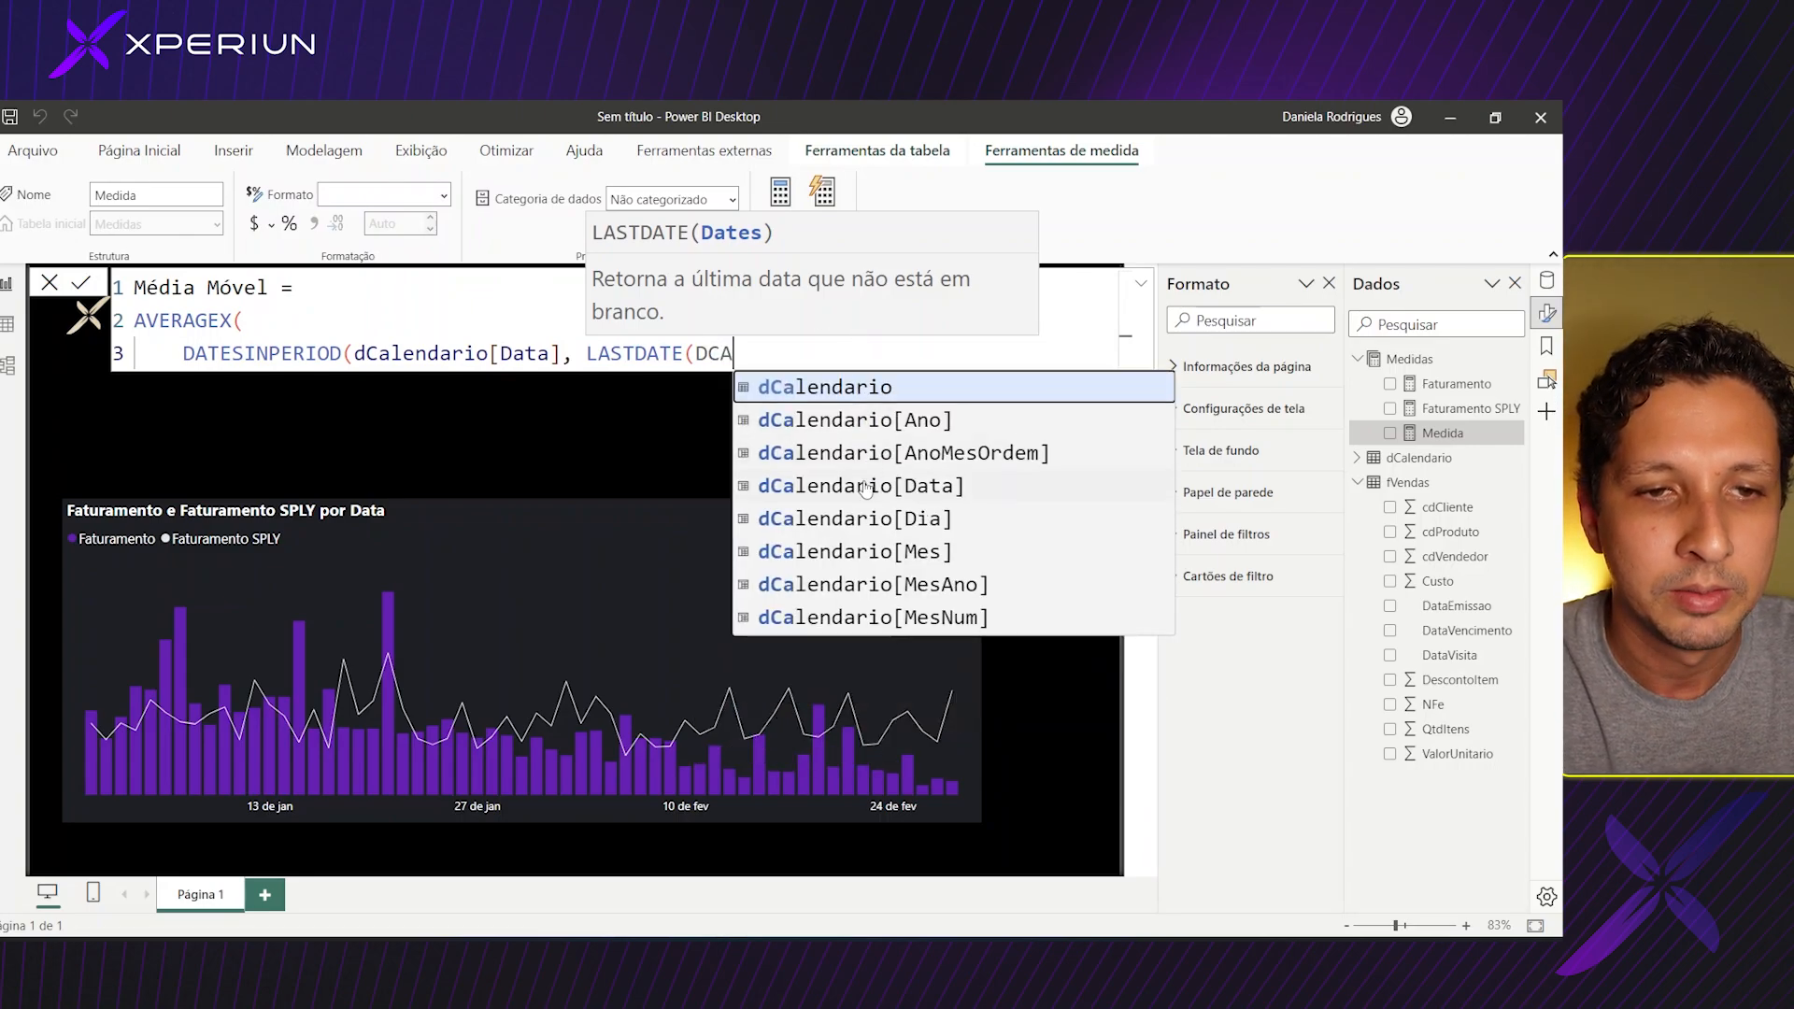
click(865, 486)
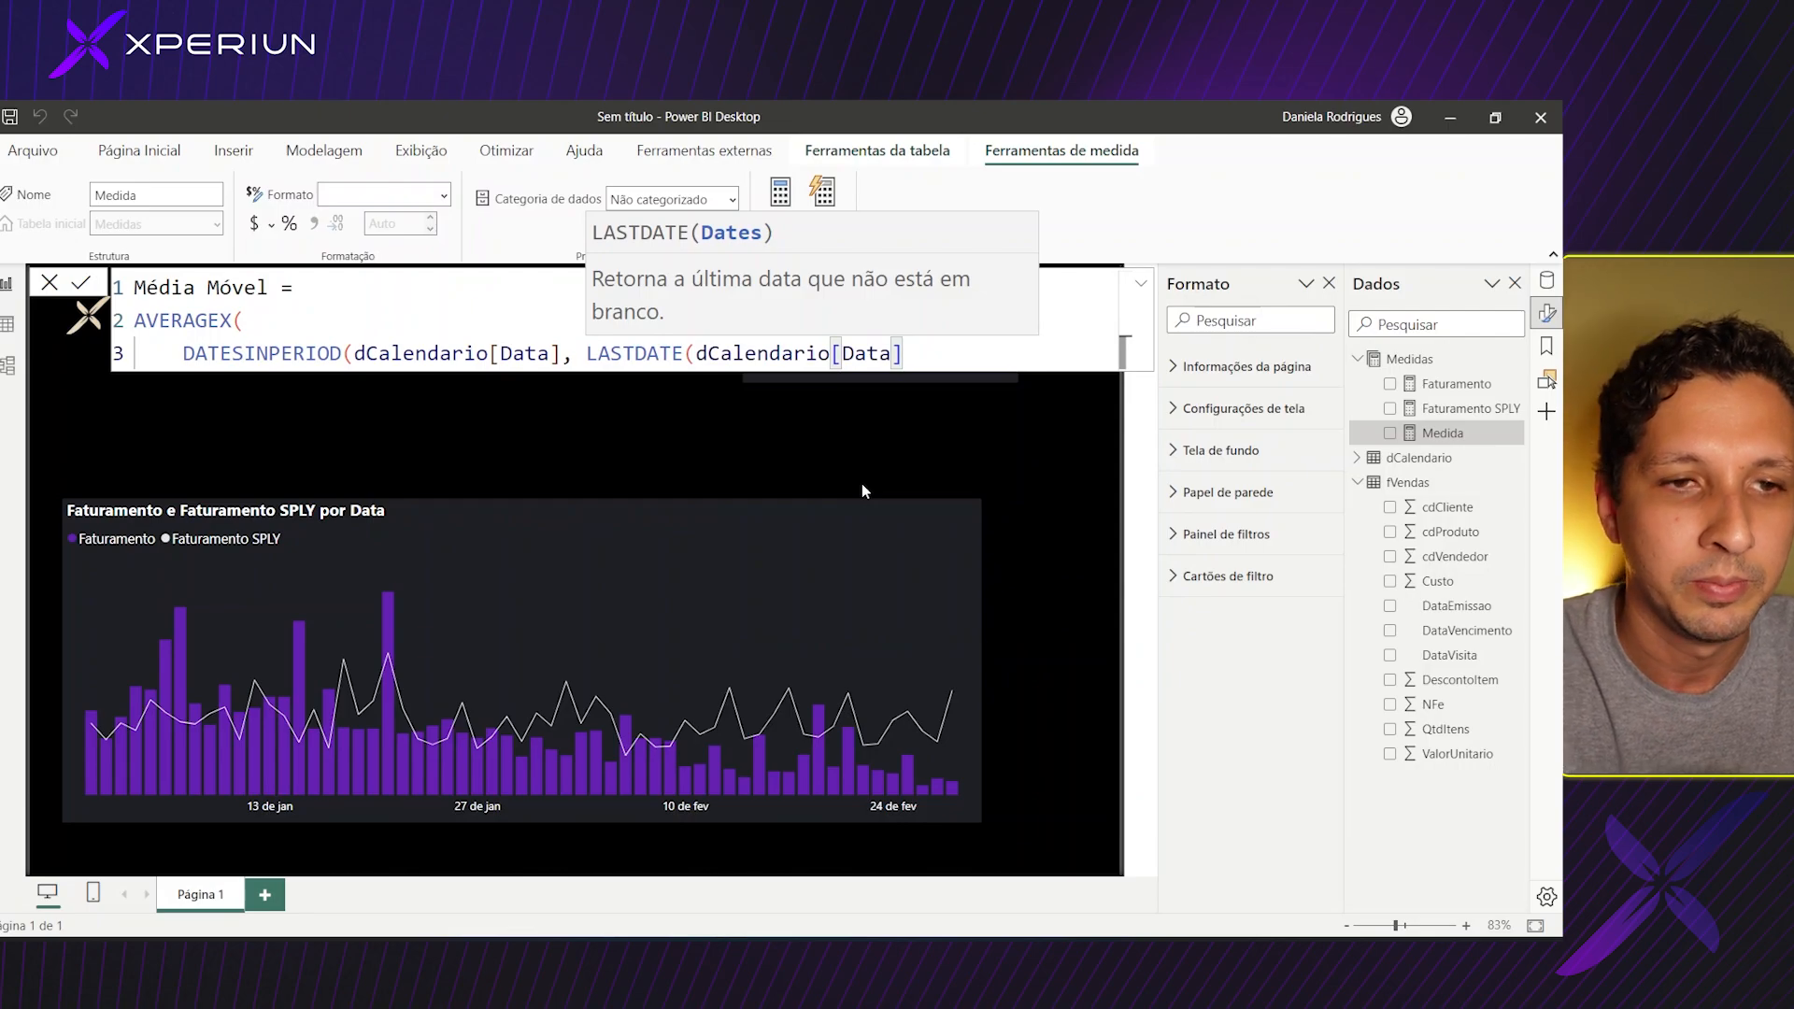
text(),)
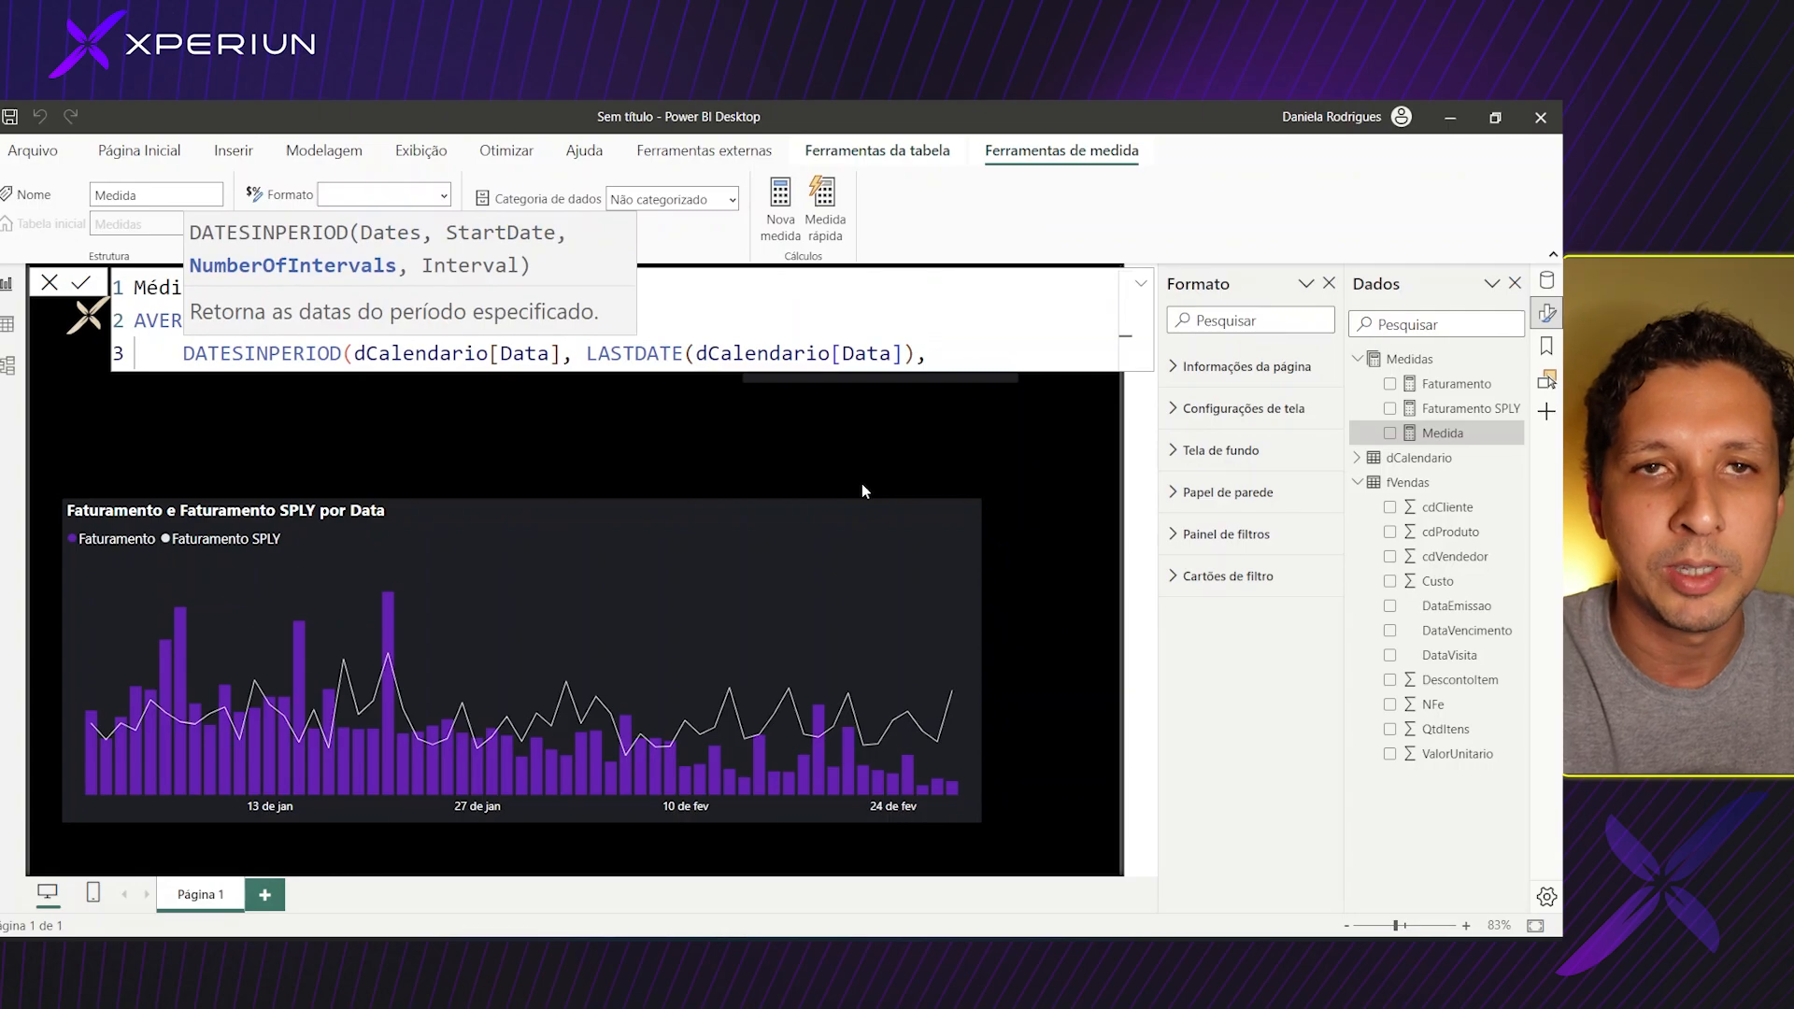
Complete DATESINPERIOD with -7 as the number of intervals and DAY as the interval, and start a new line for the AVERAGEX expression.
text( -)
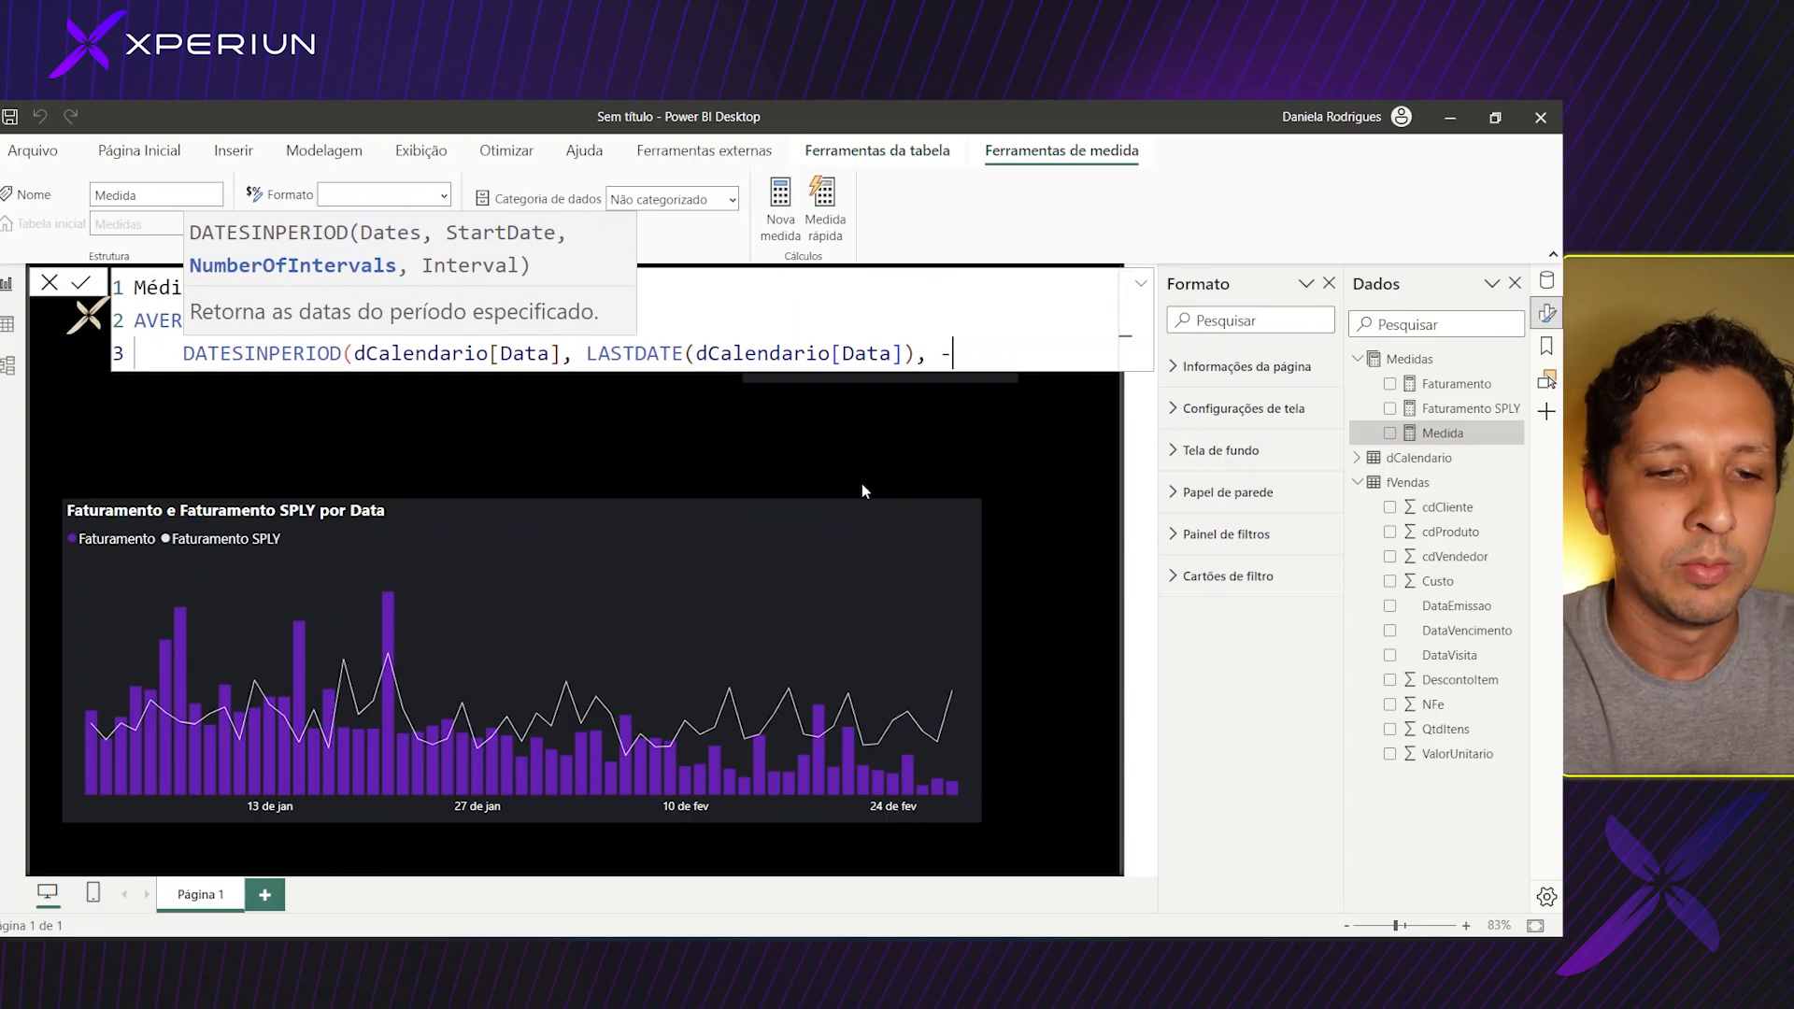
text(7)
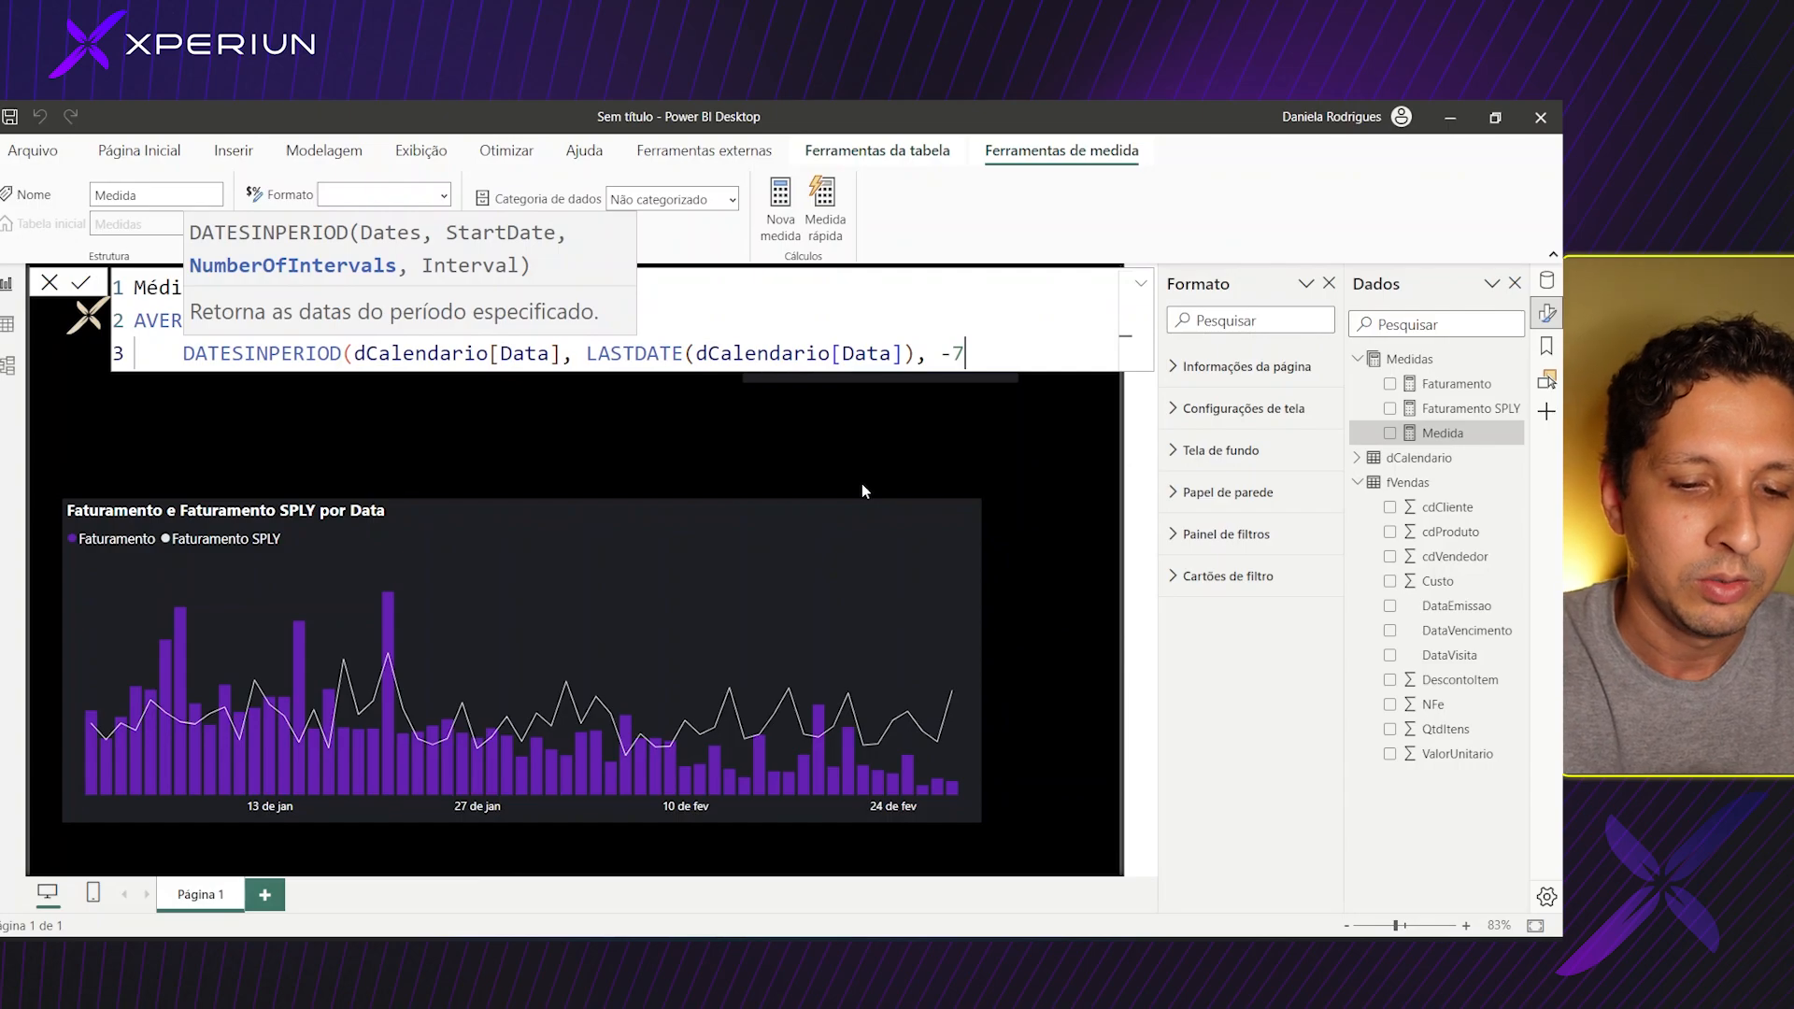
text(,)
key(Tab)
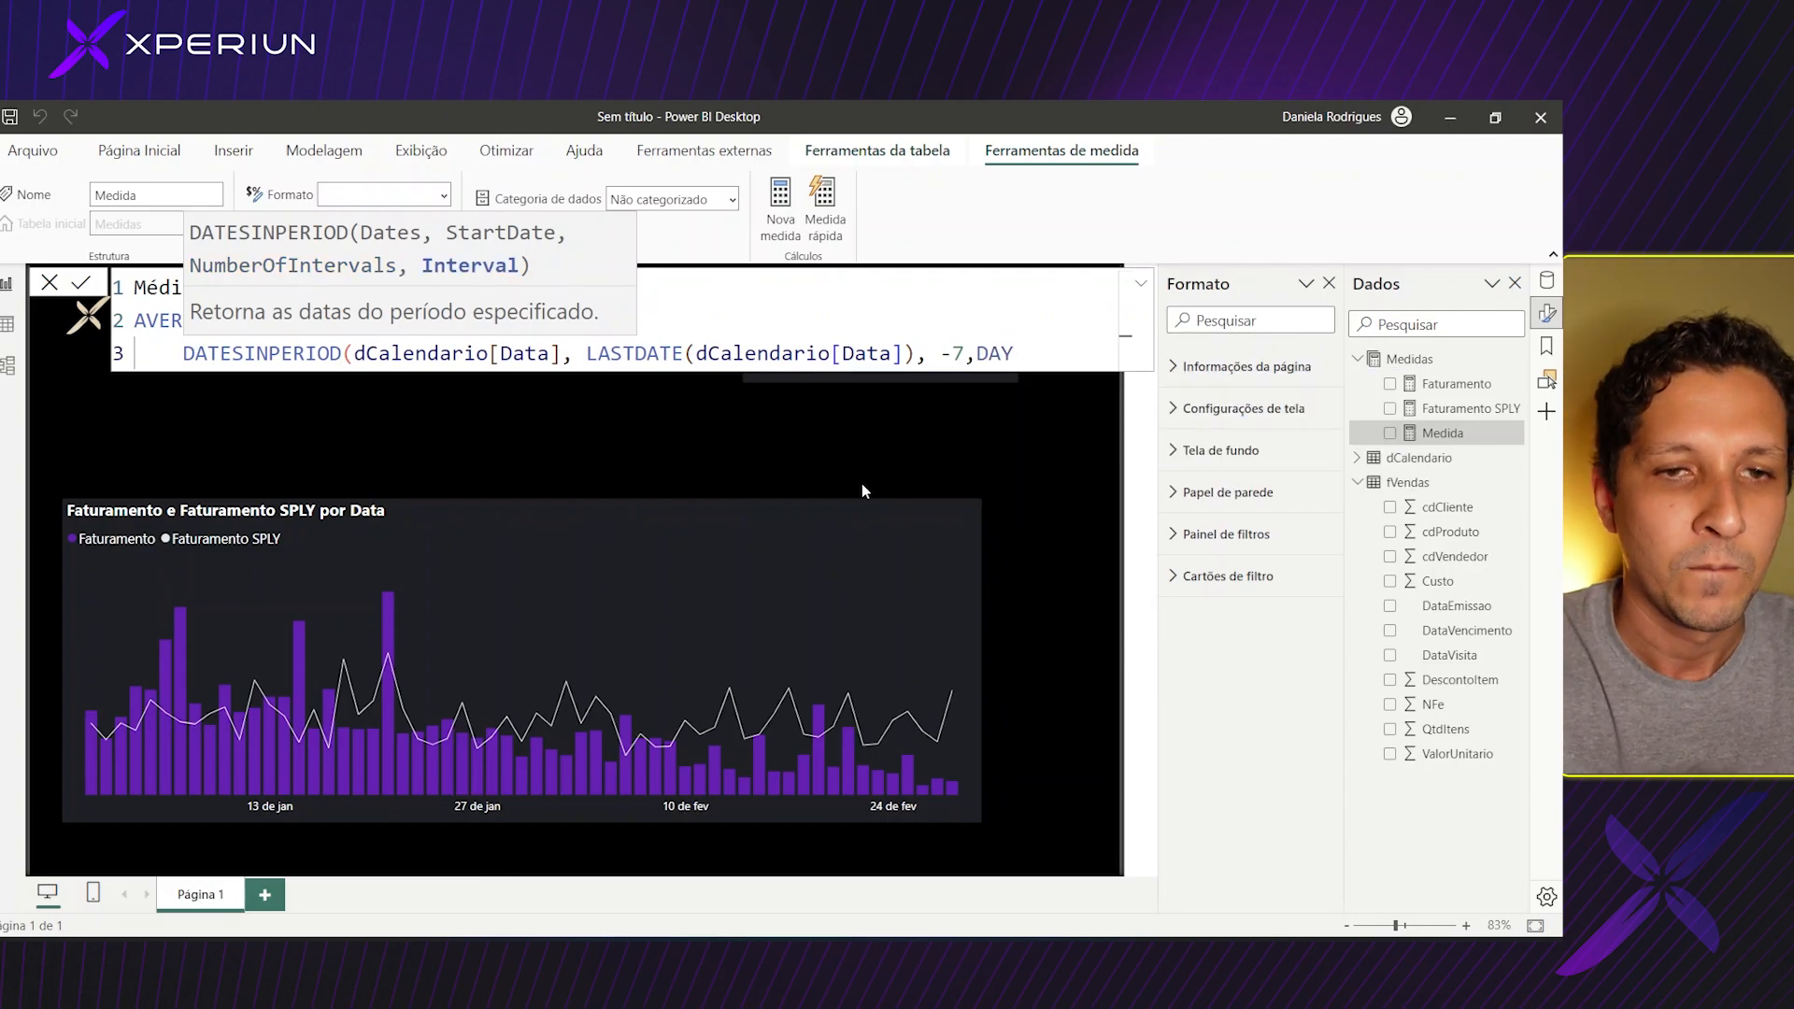
text(),)
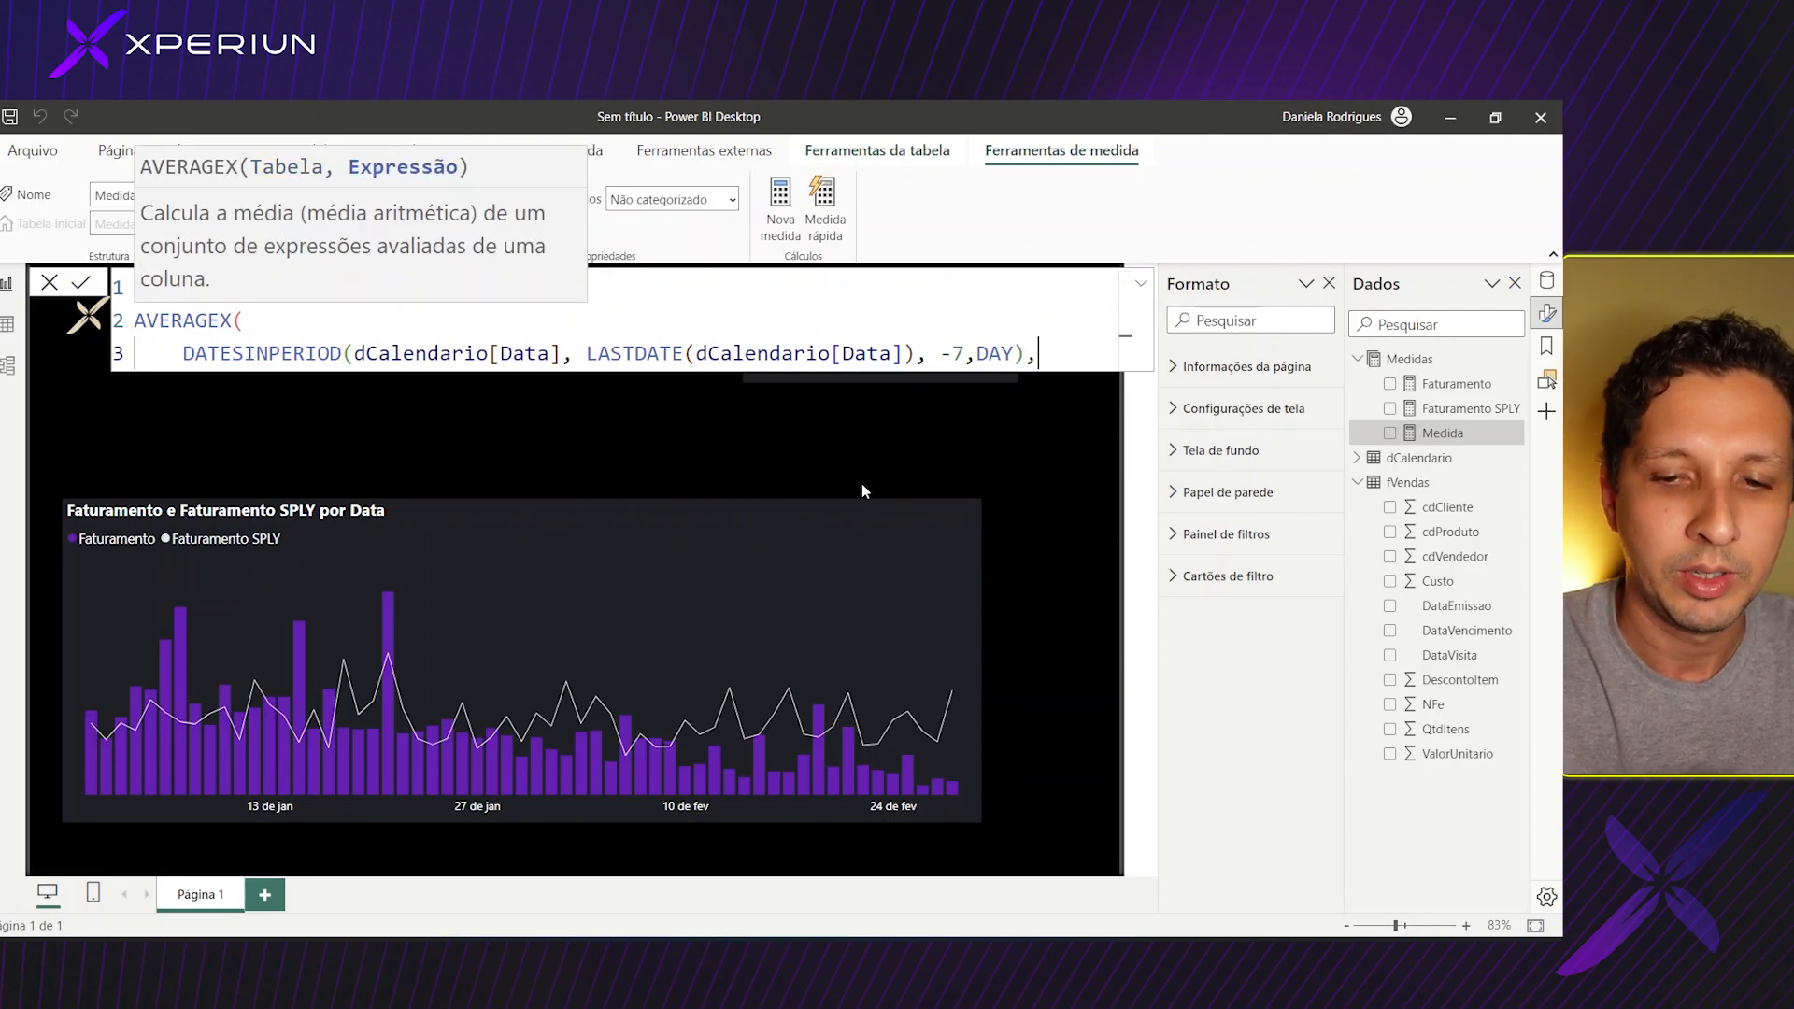
key(shift+Return)
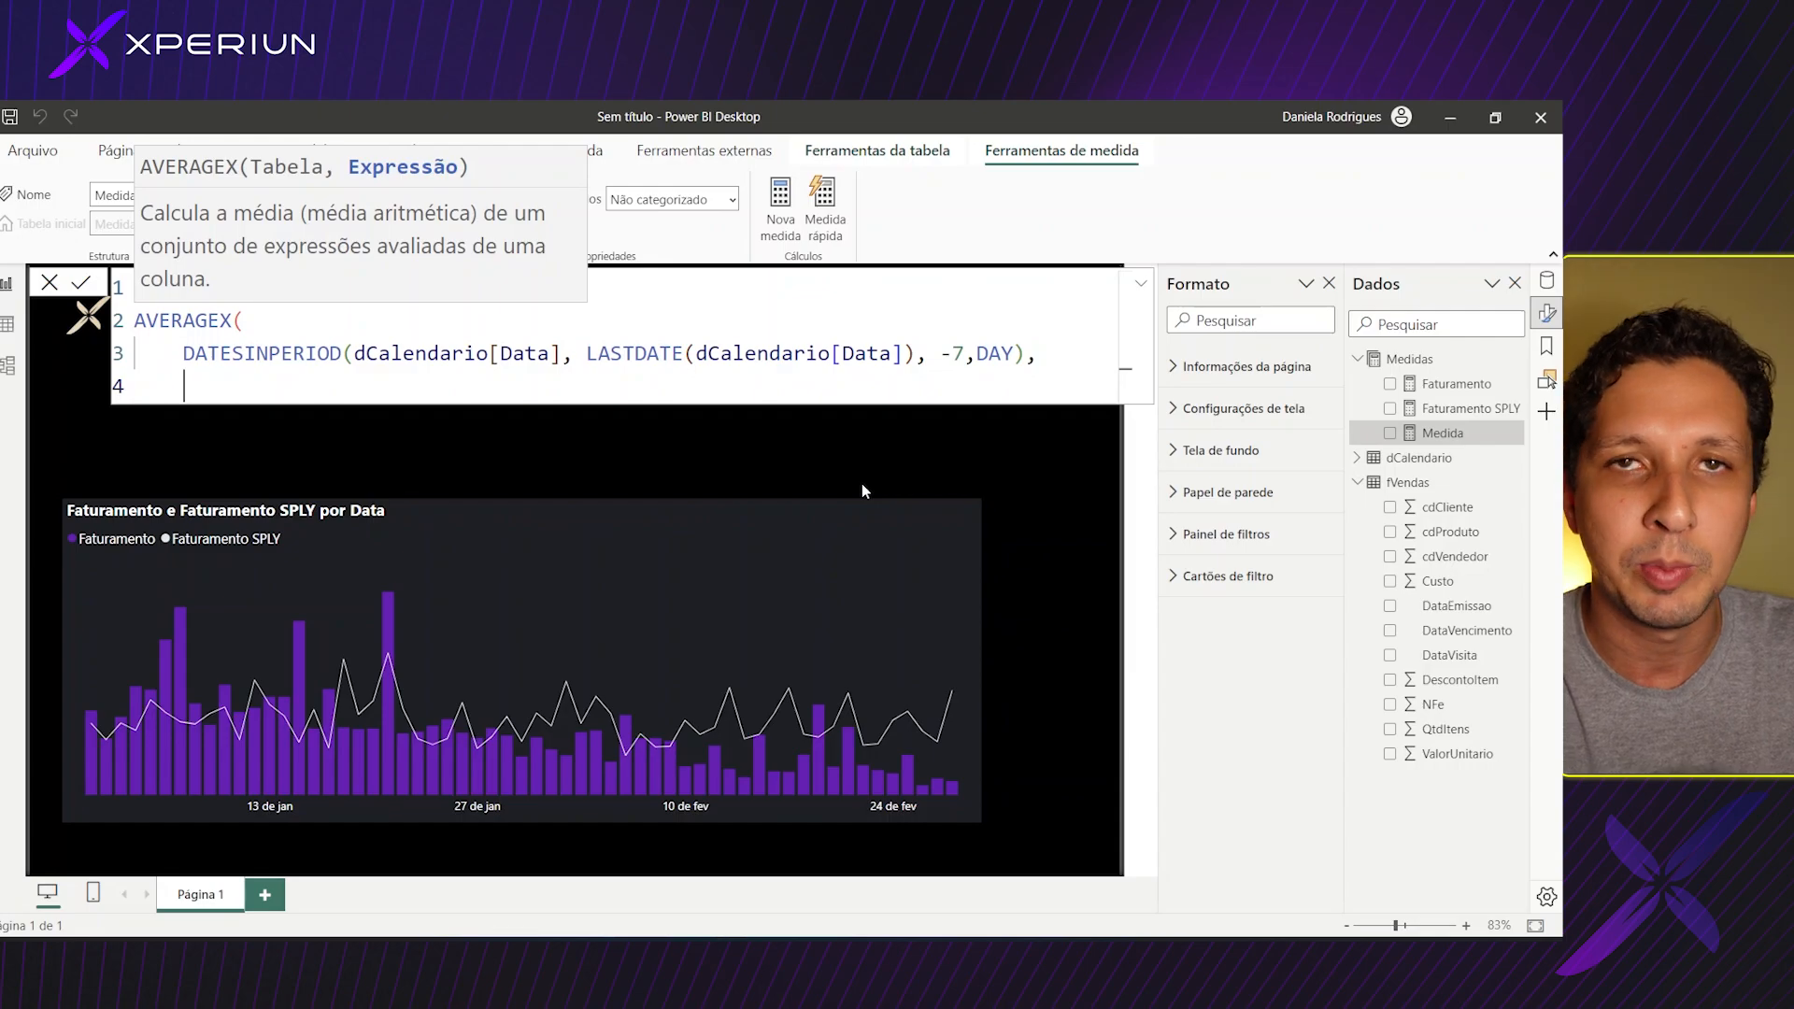
Use [Faturamento] as the AVERAGEX expression, close the function on its own line and commit the Média Móvel measure.
text([F)
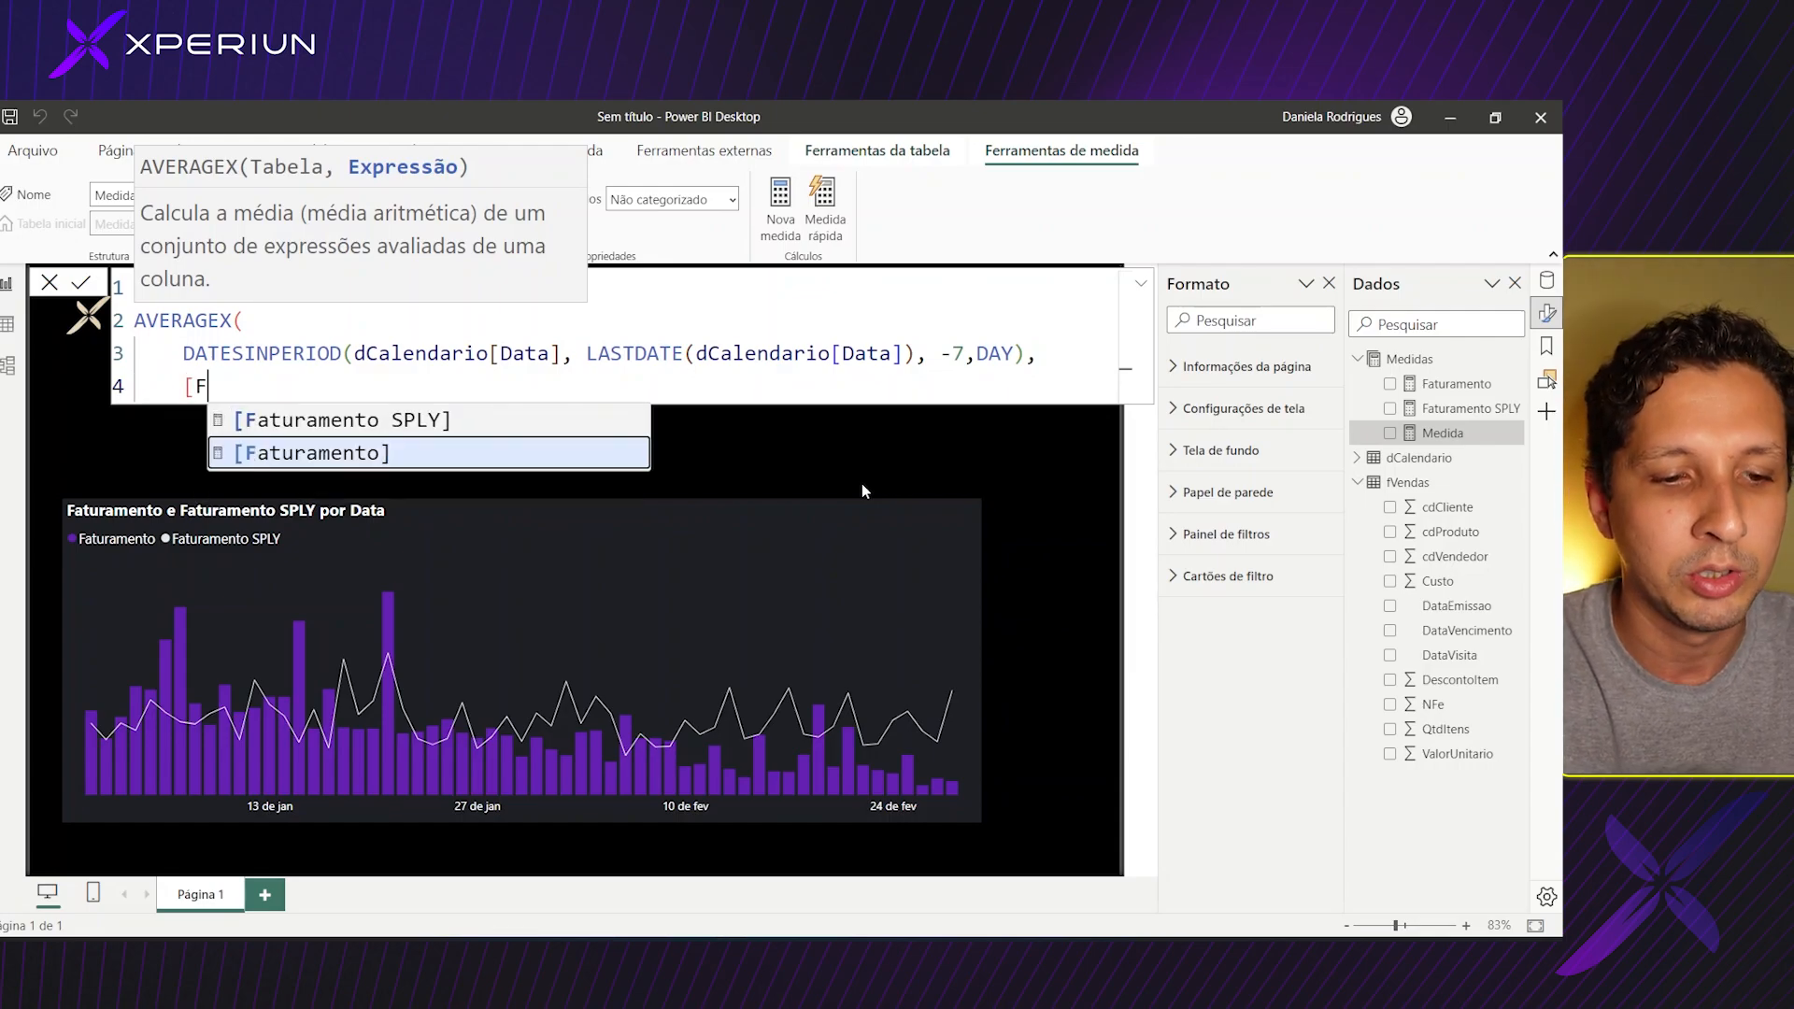
text(at)
key(Tab)
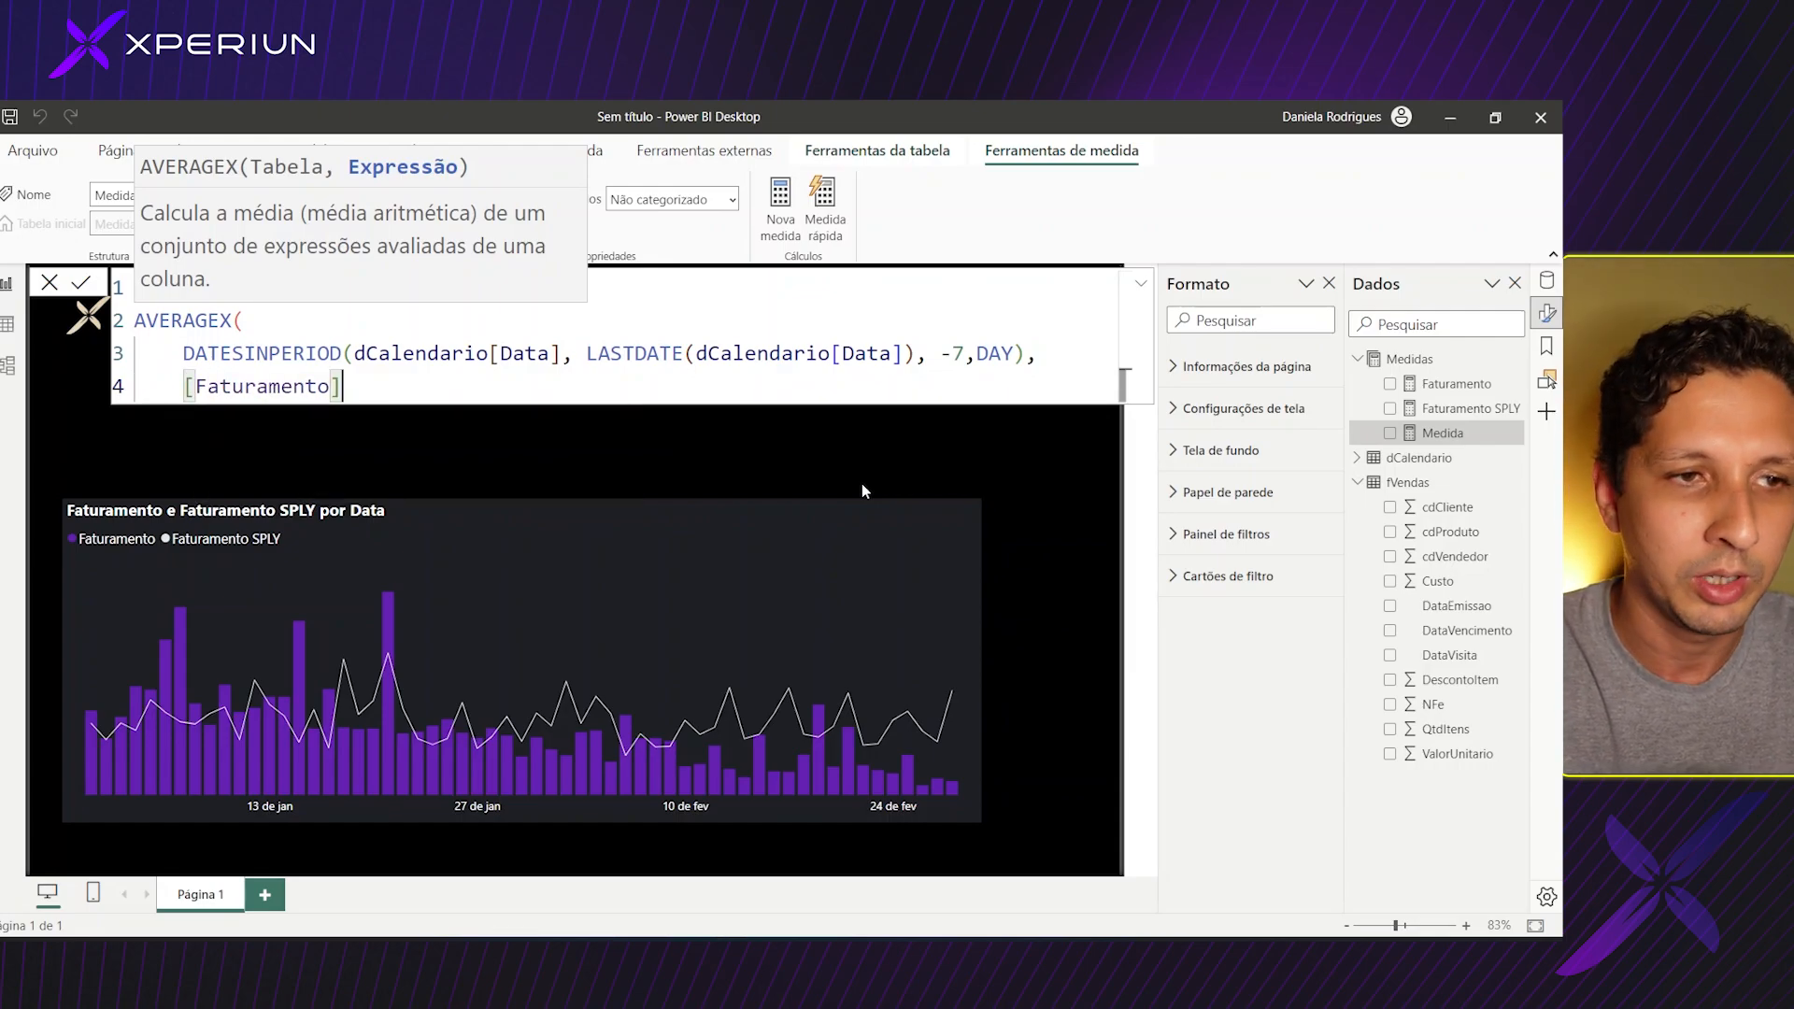
key(Return)
key(BackSpace)
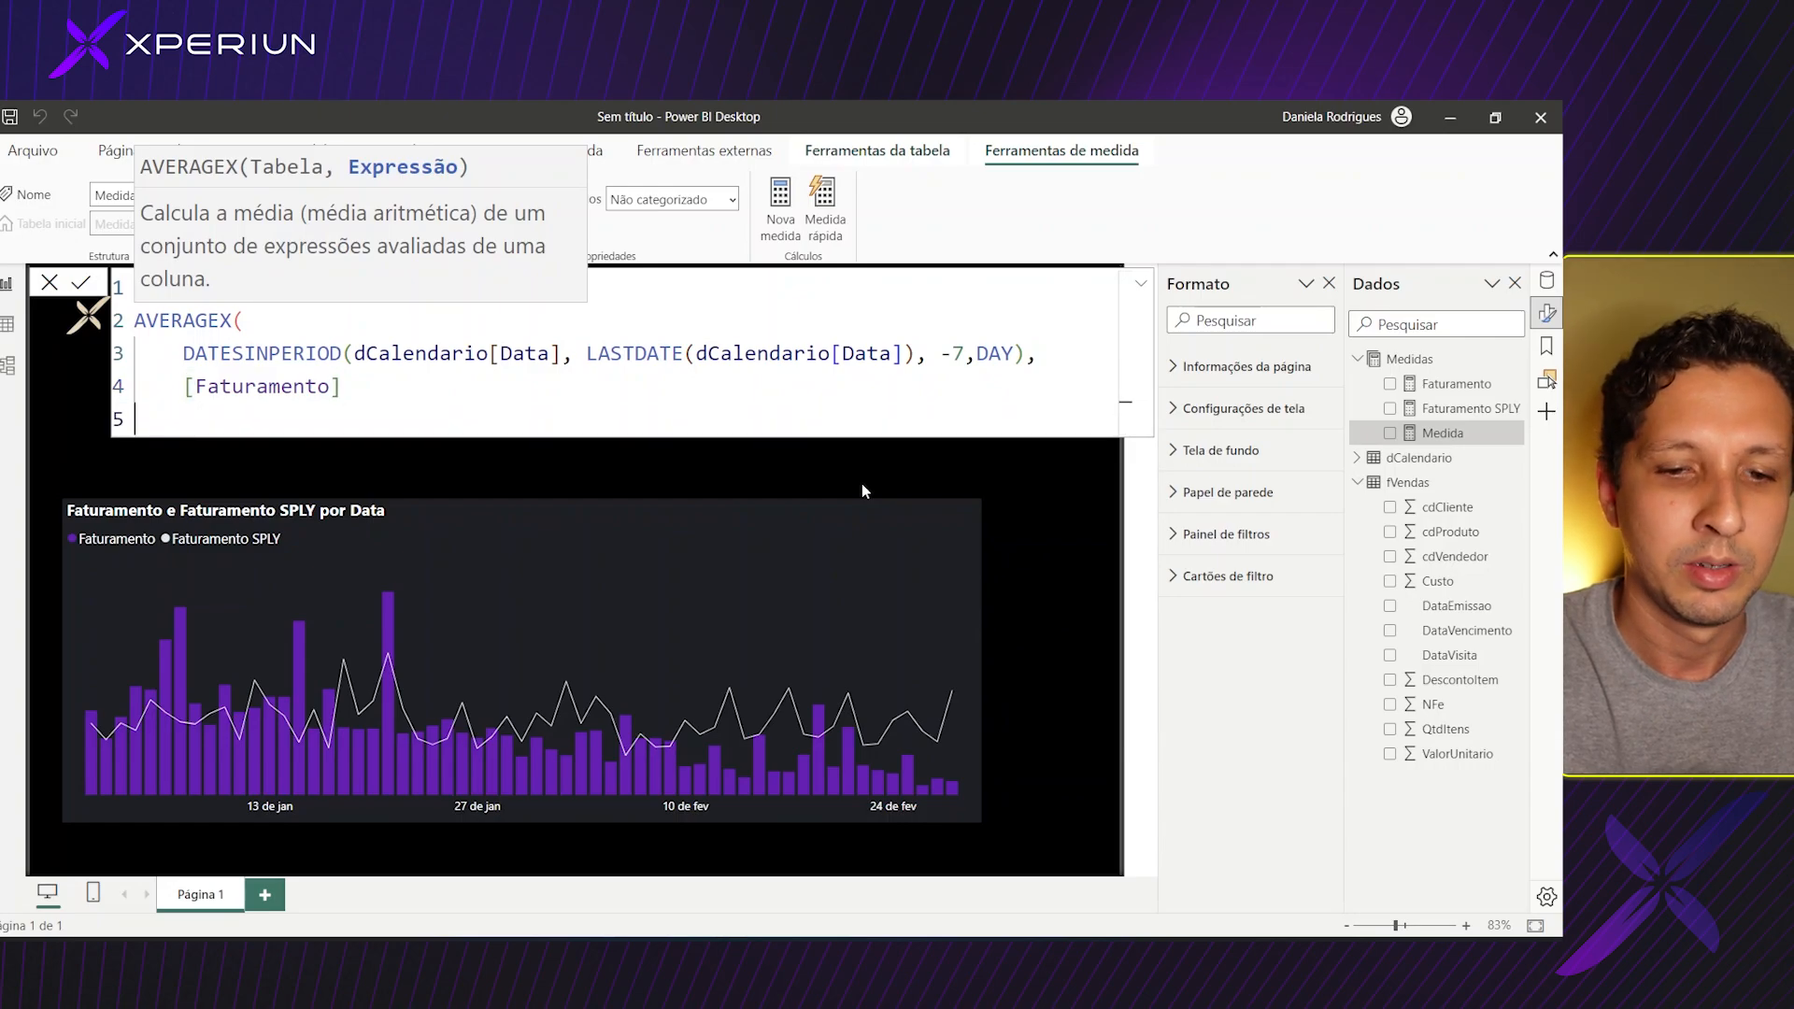
text())
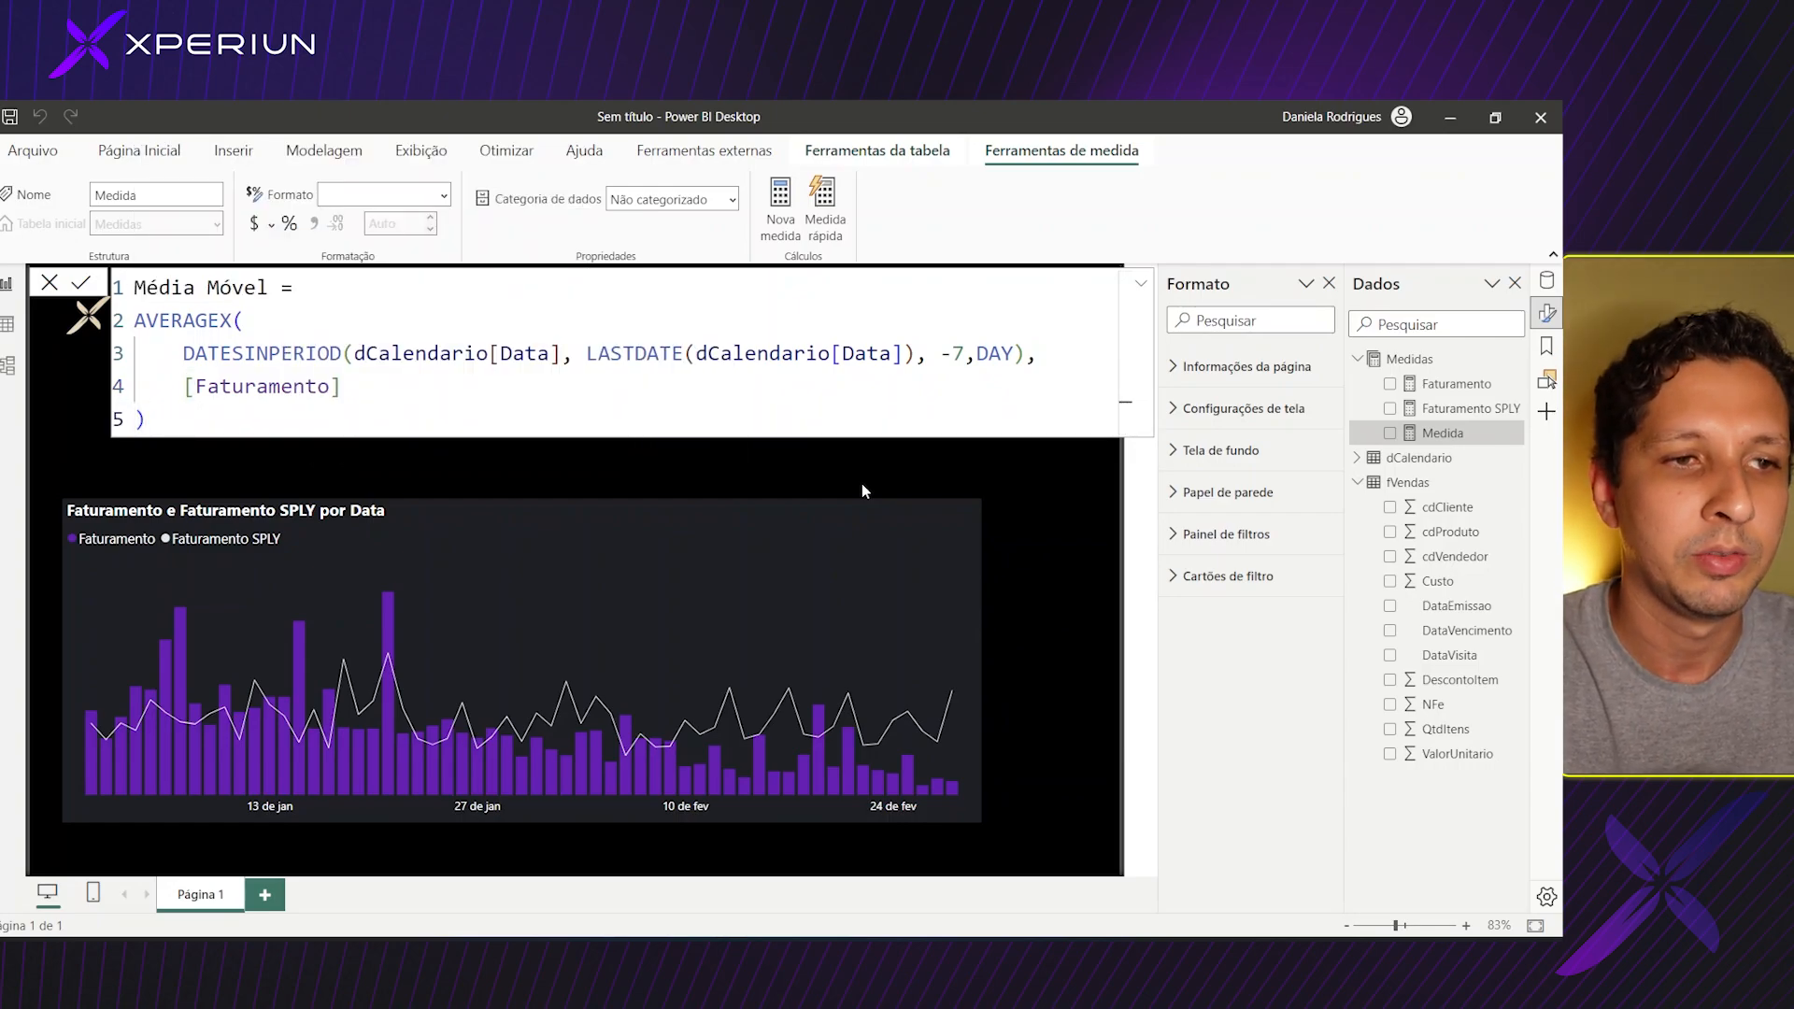
key(Return)
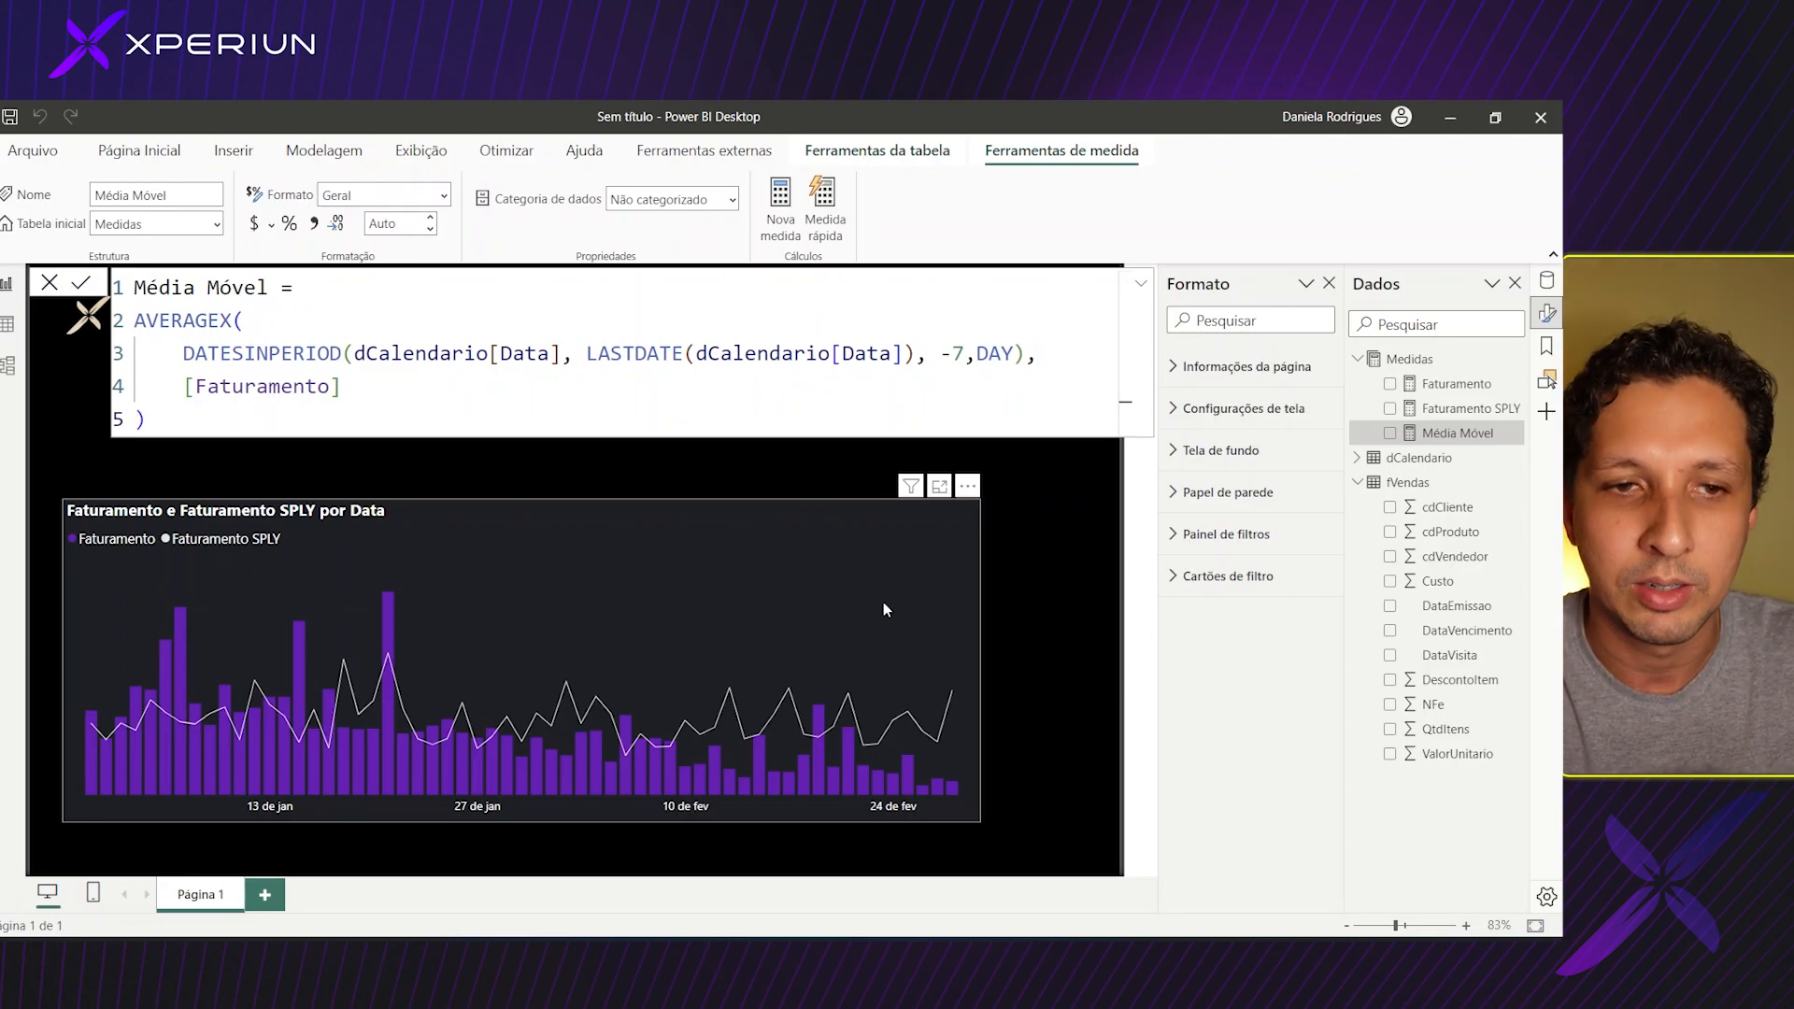
Add the Média Móvel measure to the line y-axis of the revenue combo chart and deselect the chart.
click(925, 603)
click(1006, 514)
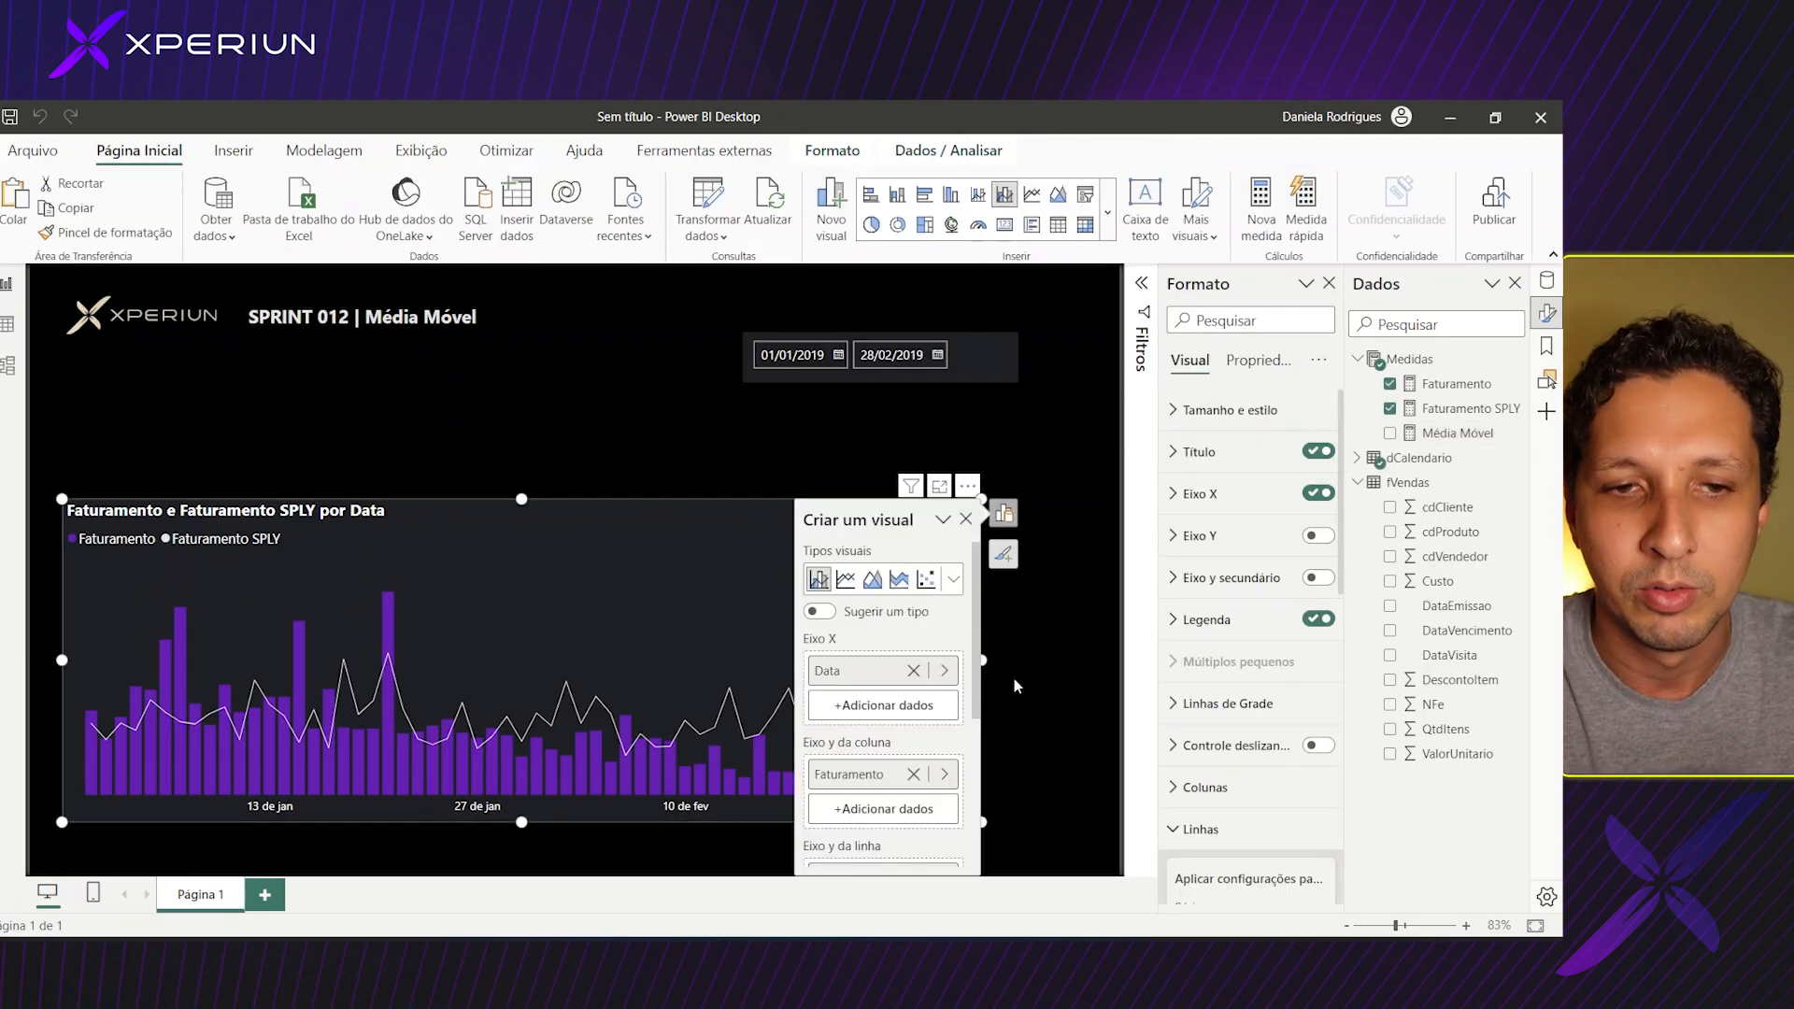
scroll(867, 680, down, 3)
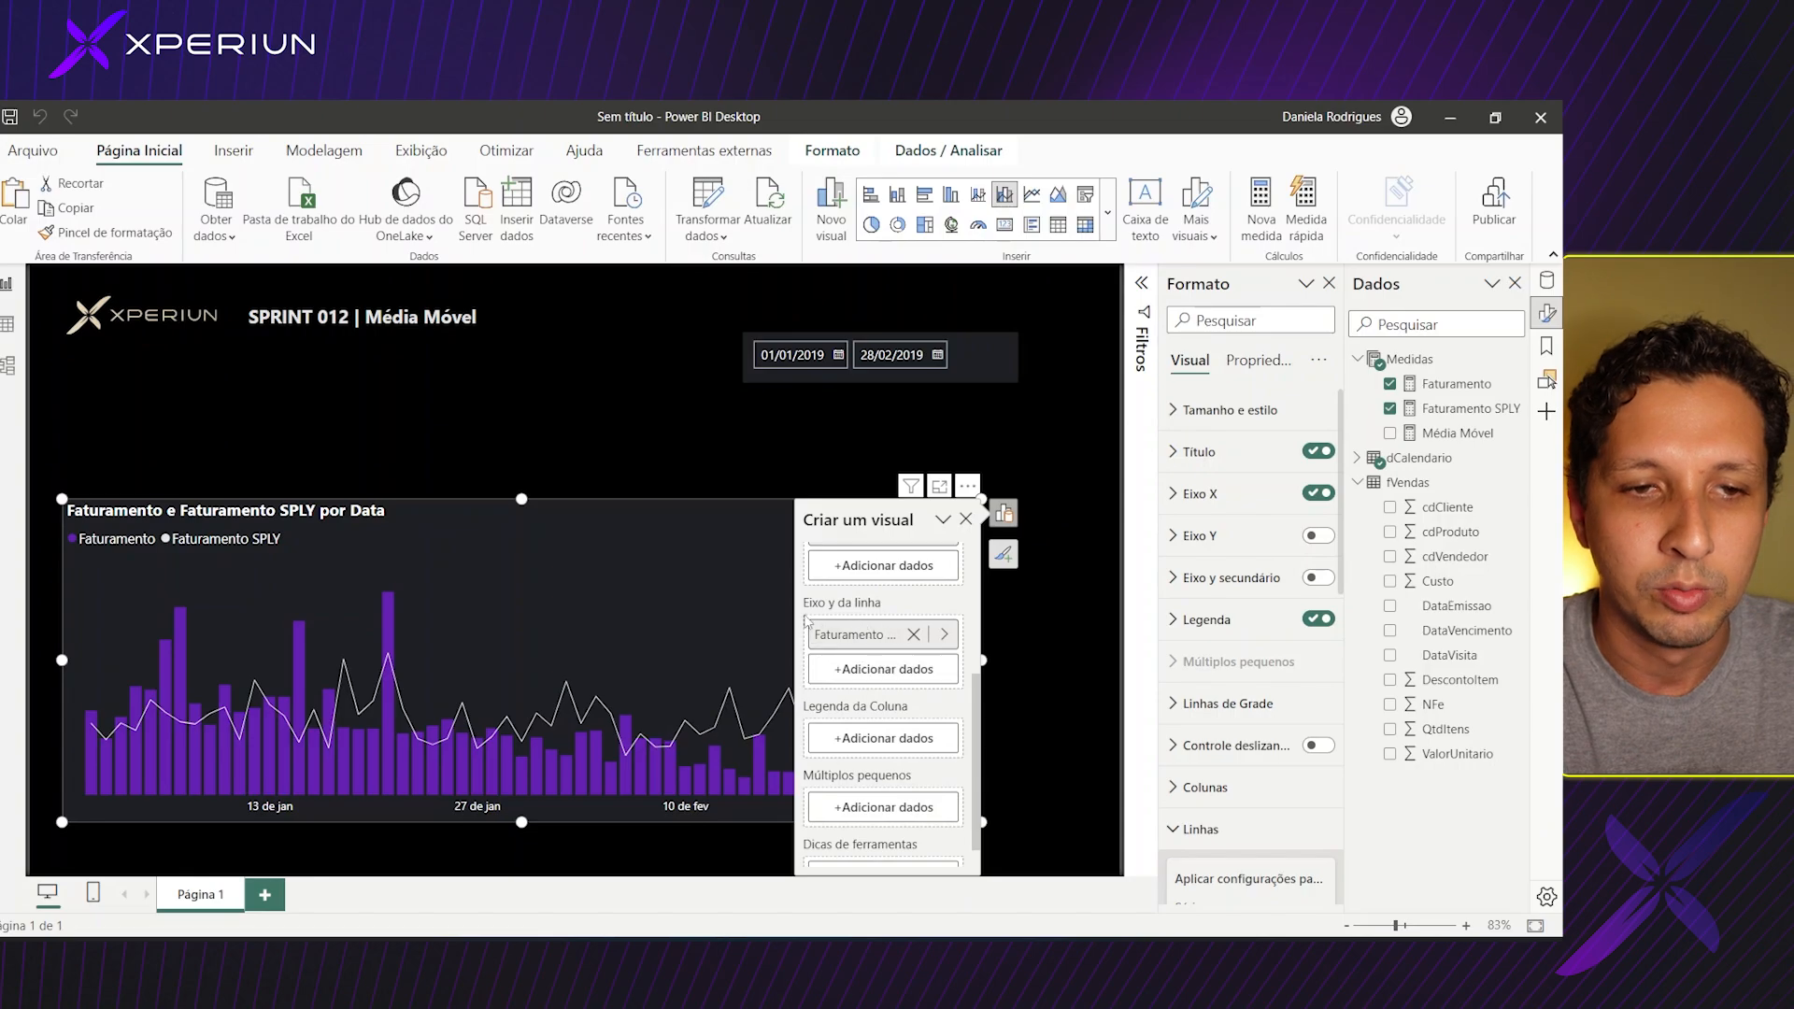
click(925, 670)
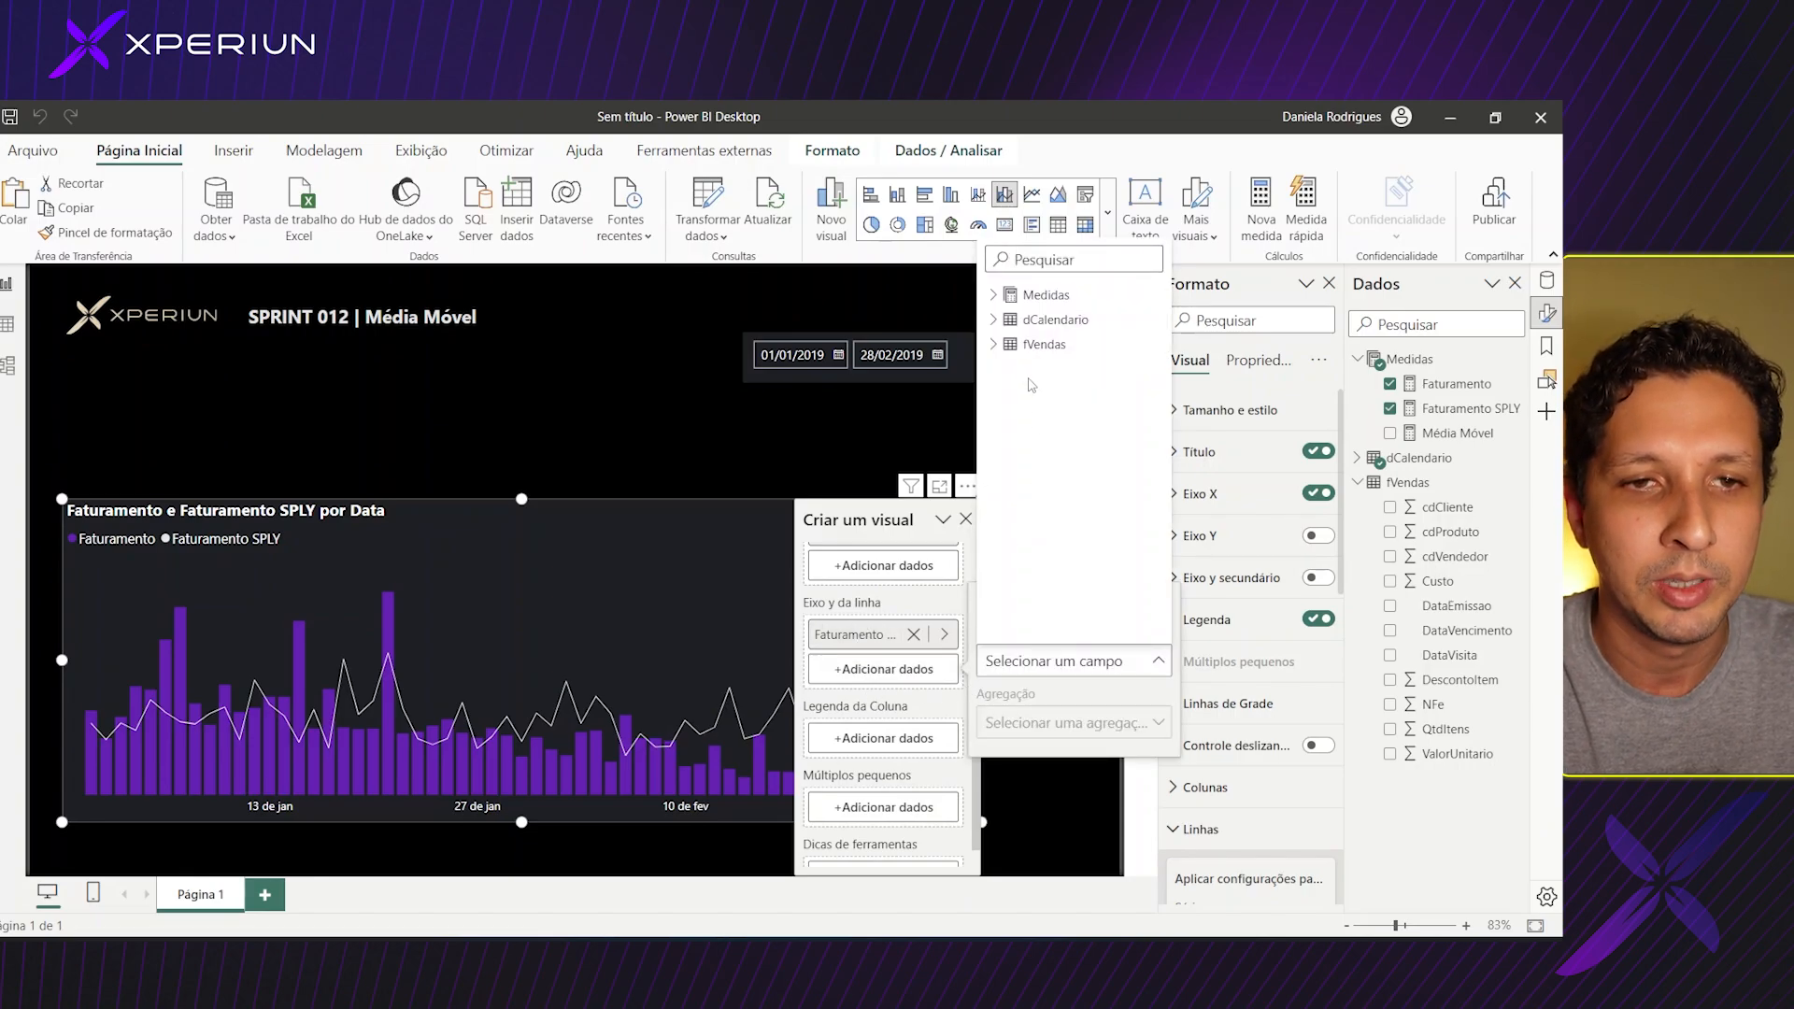
click(1037, 295)
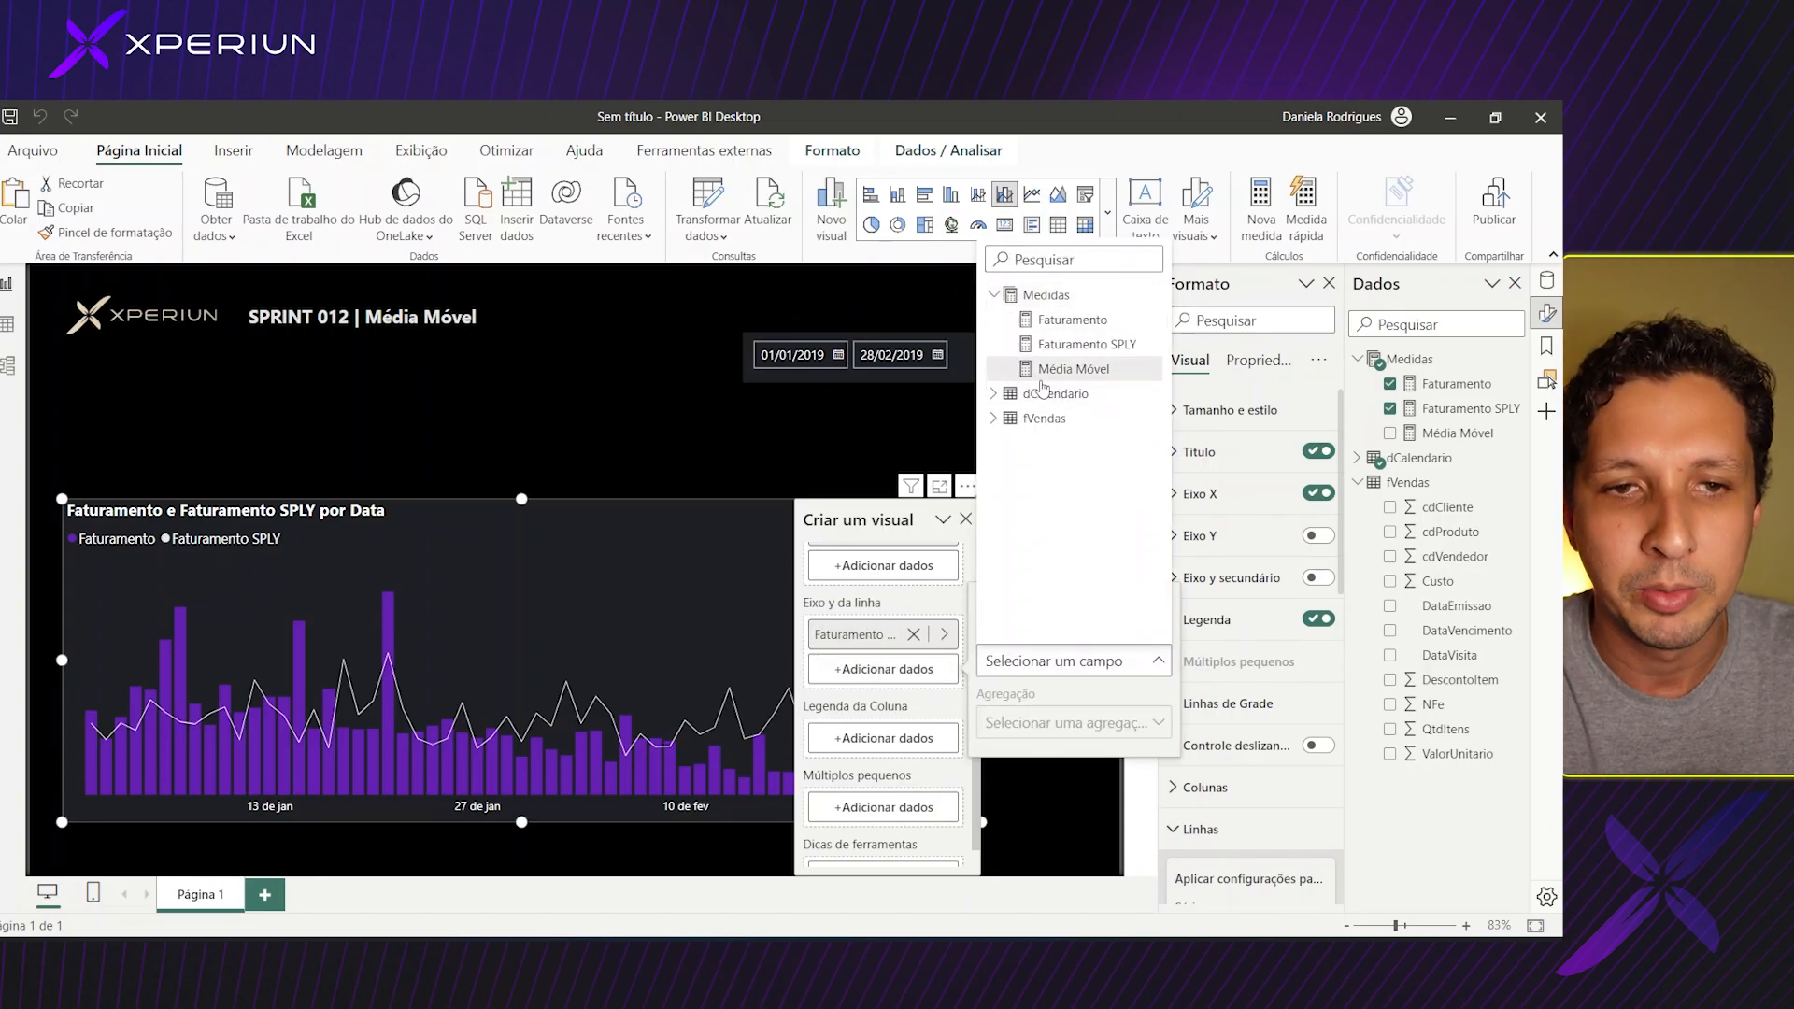
click(1065, 370)
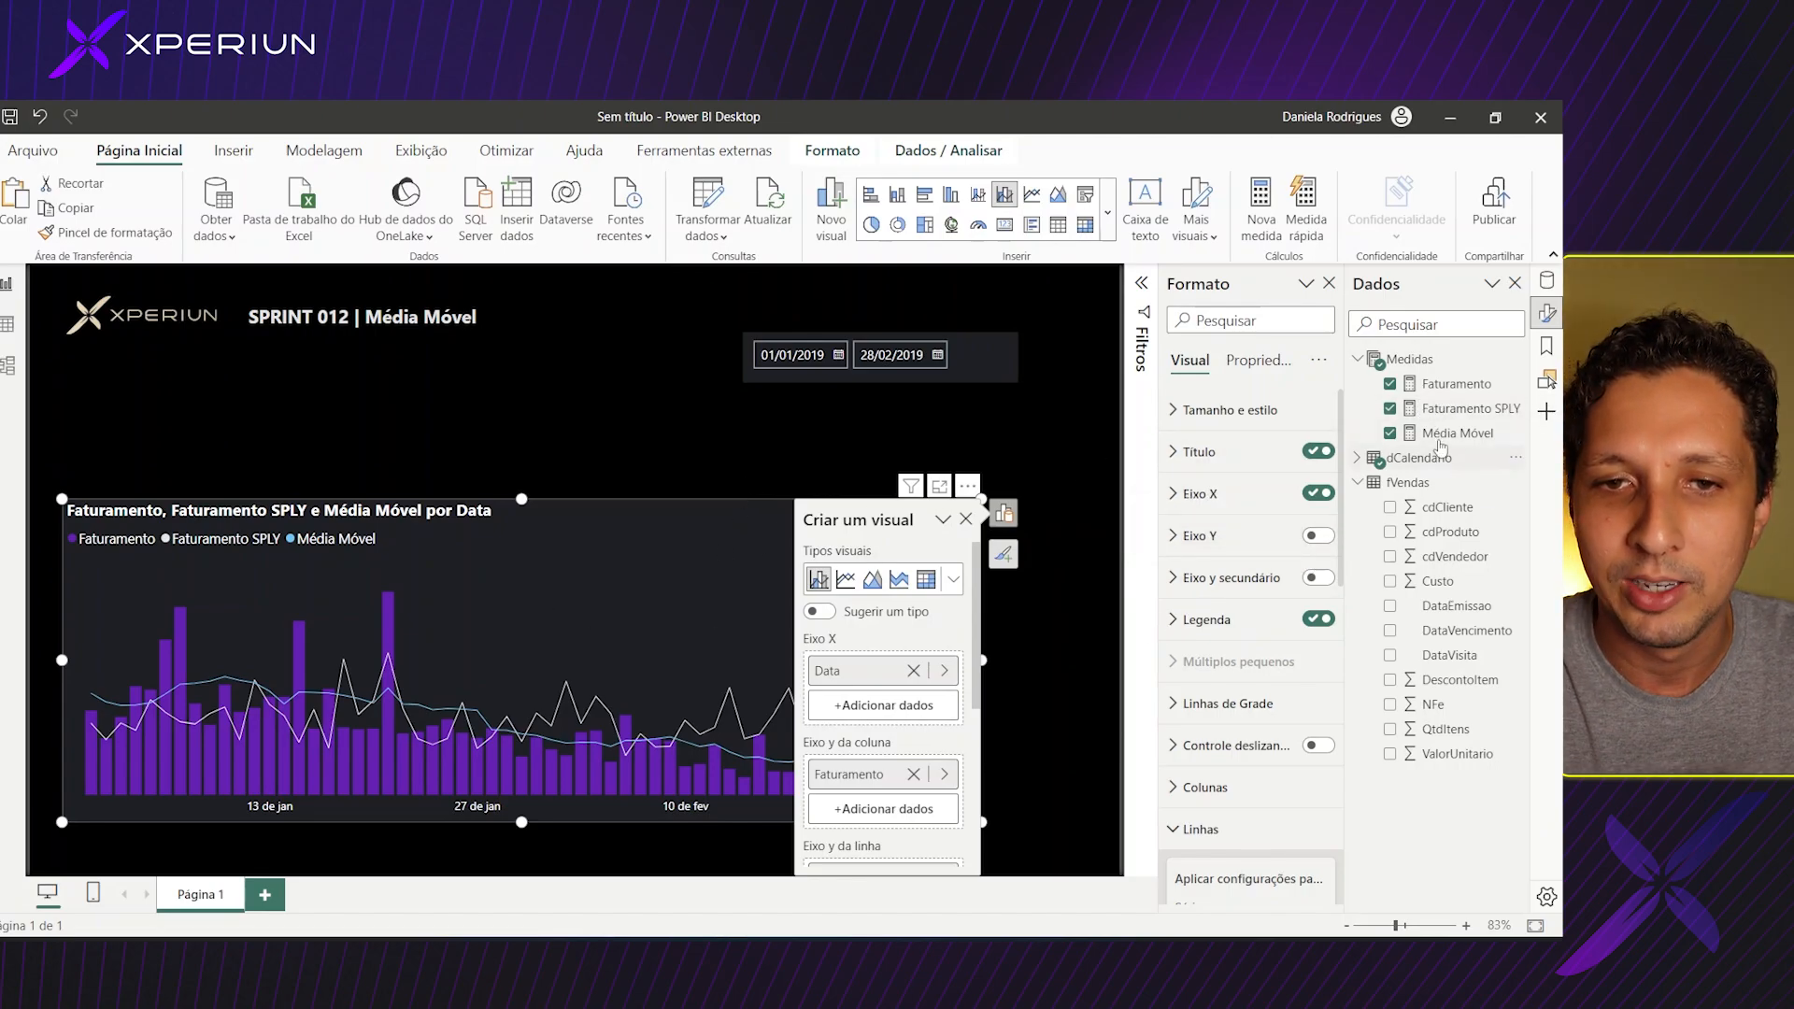
click(1043, 649)
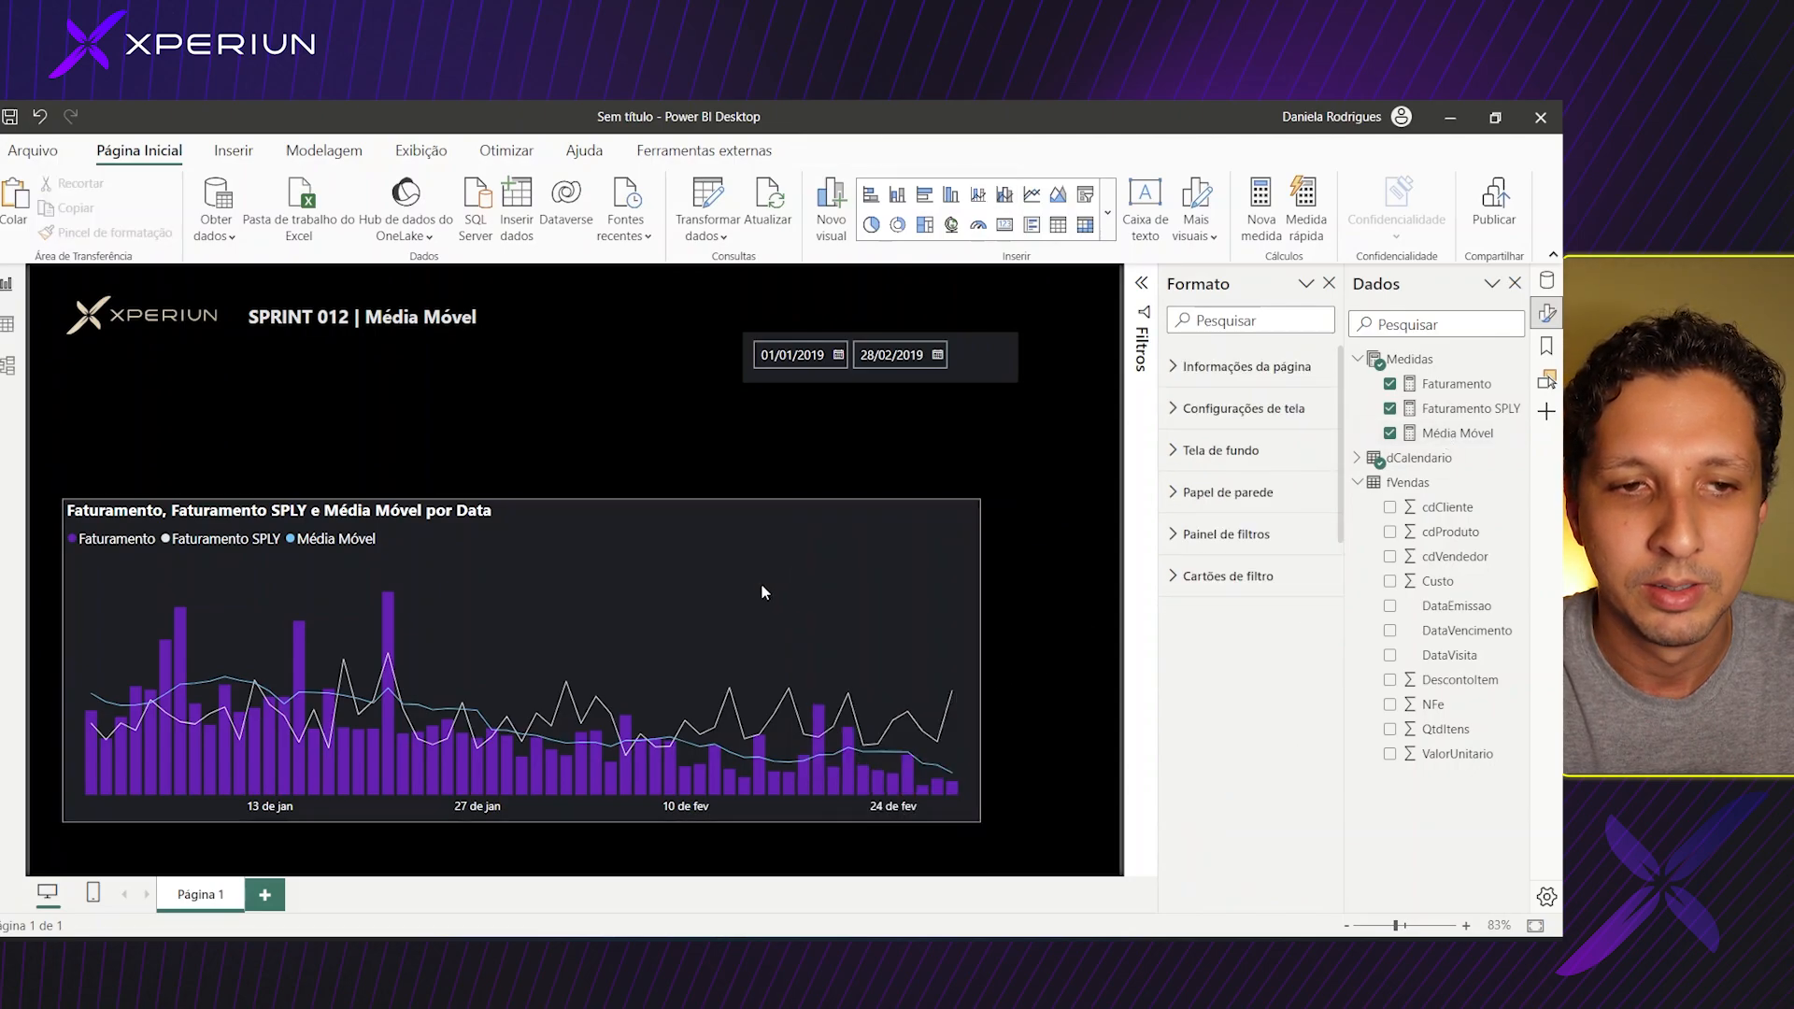
Open the formula of the Média Móvel measure for review.
click(1467, 437)
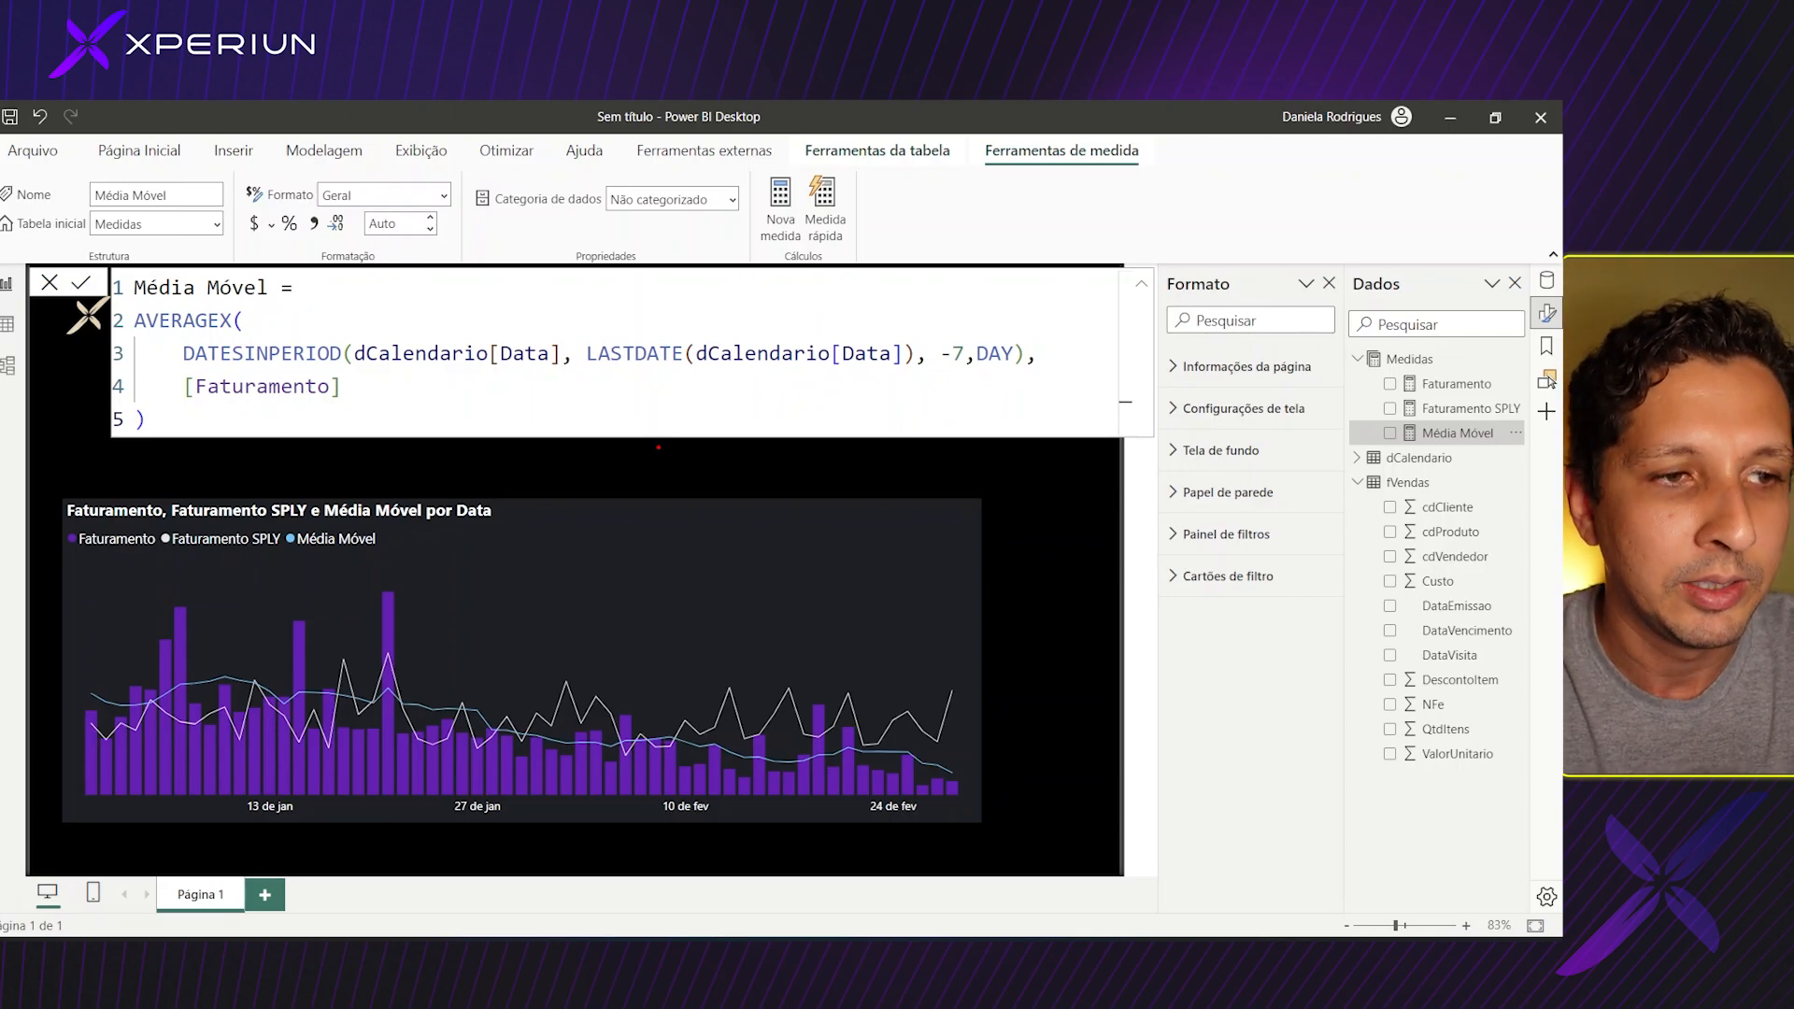
drag(161, 356, 118, 351)
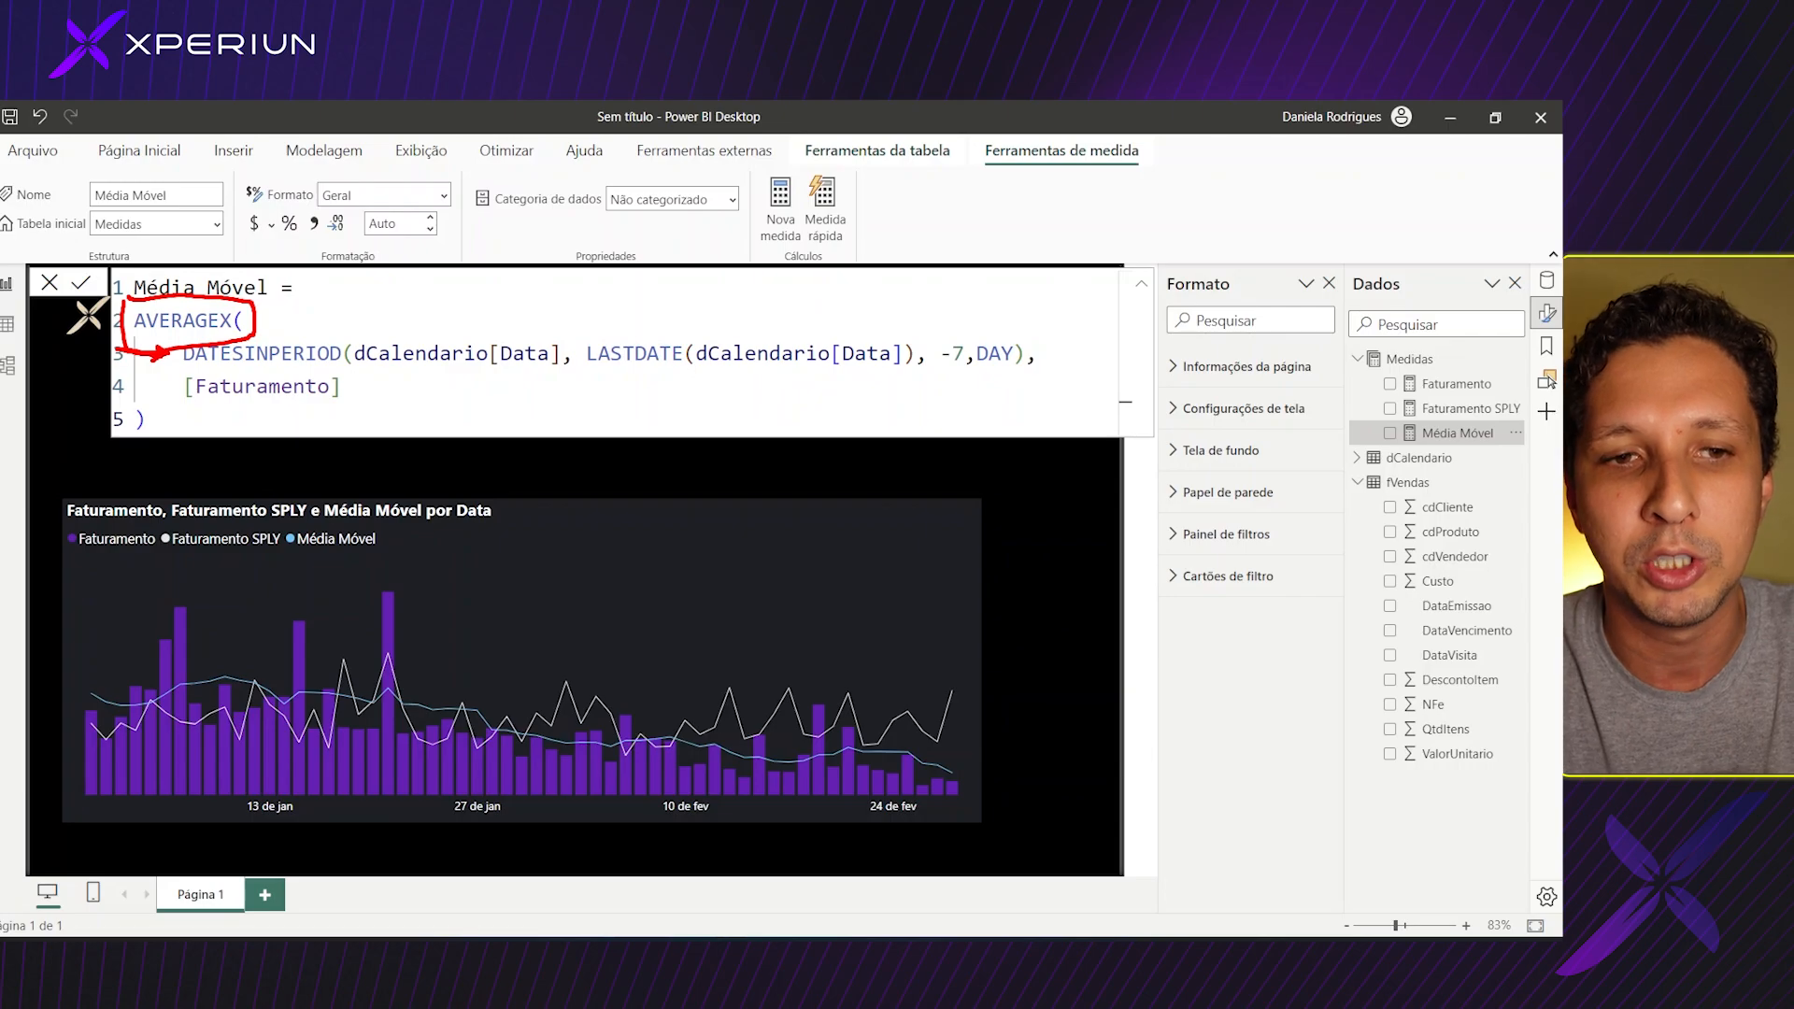
drag(936, 396, 942, 722)
mouse_move(1012, 432)
mouse_down()
mouse_move(719, 462)
mouse_move(818, 383)
mouse_move(902, 428)
mouse_move(747, 430)
mouse_up()
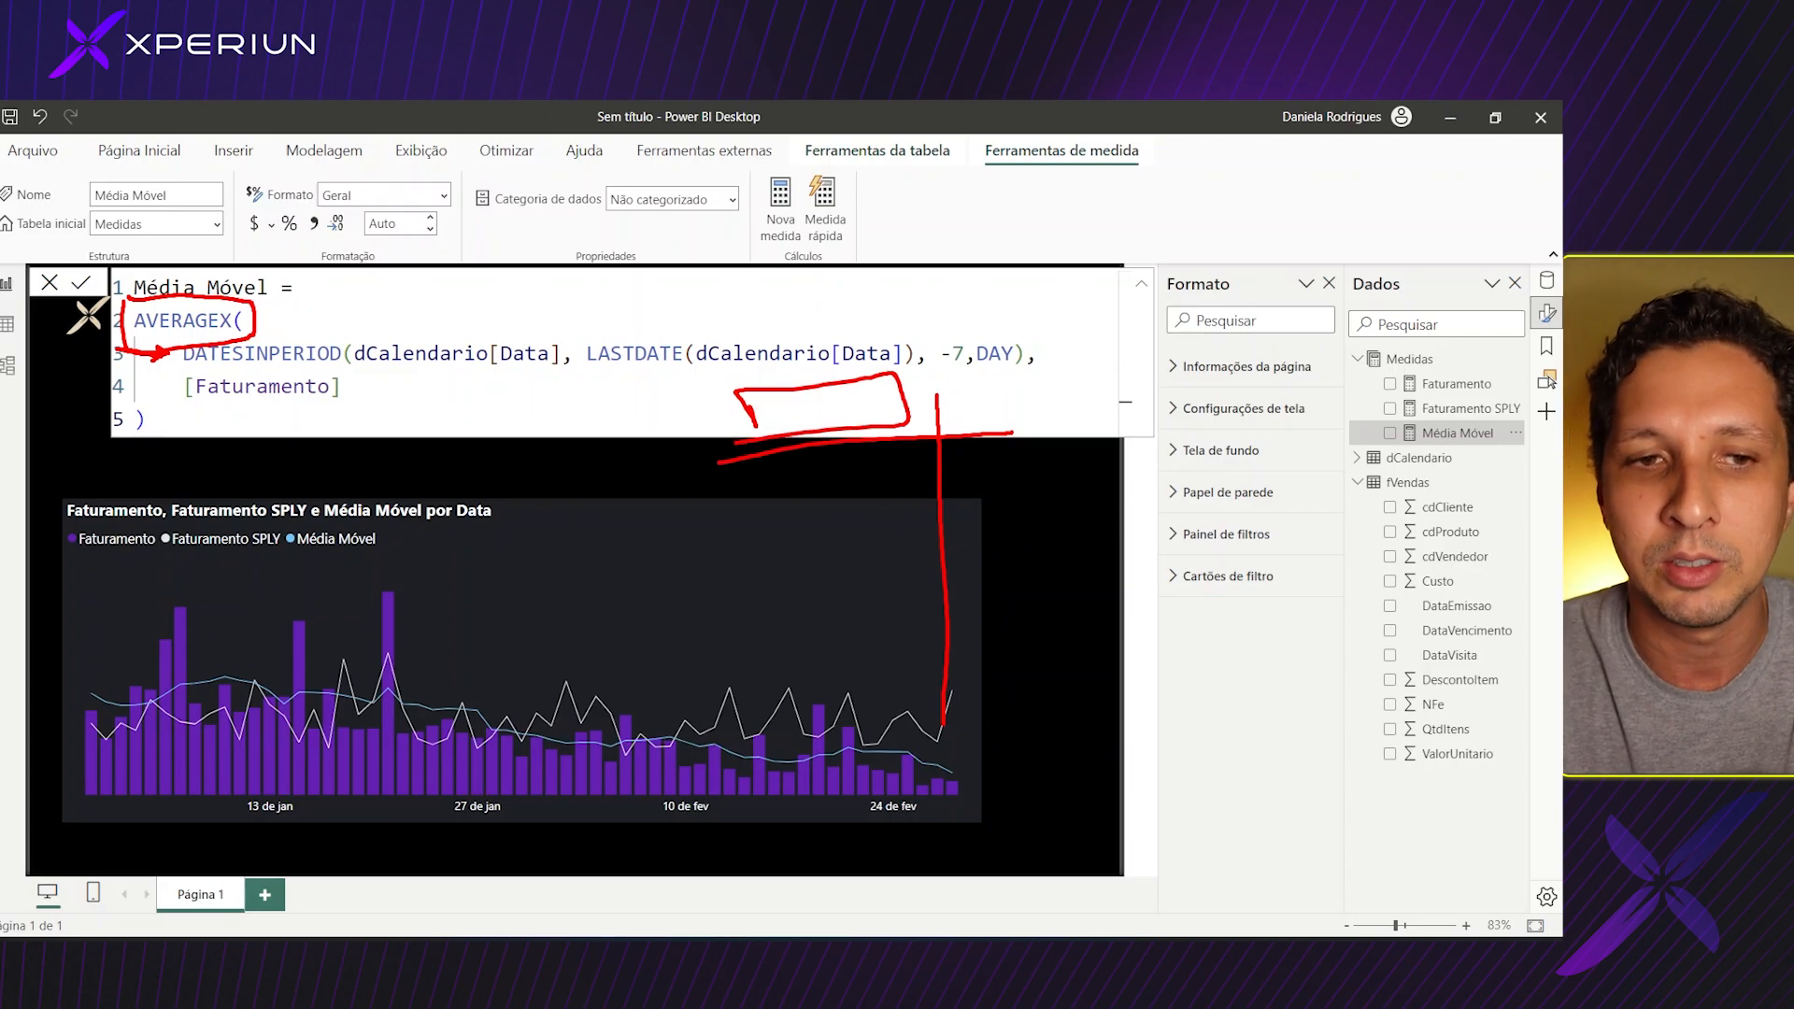
drag(990, 384, 974, 428)
drag(953, 386, 997, 431)
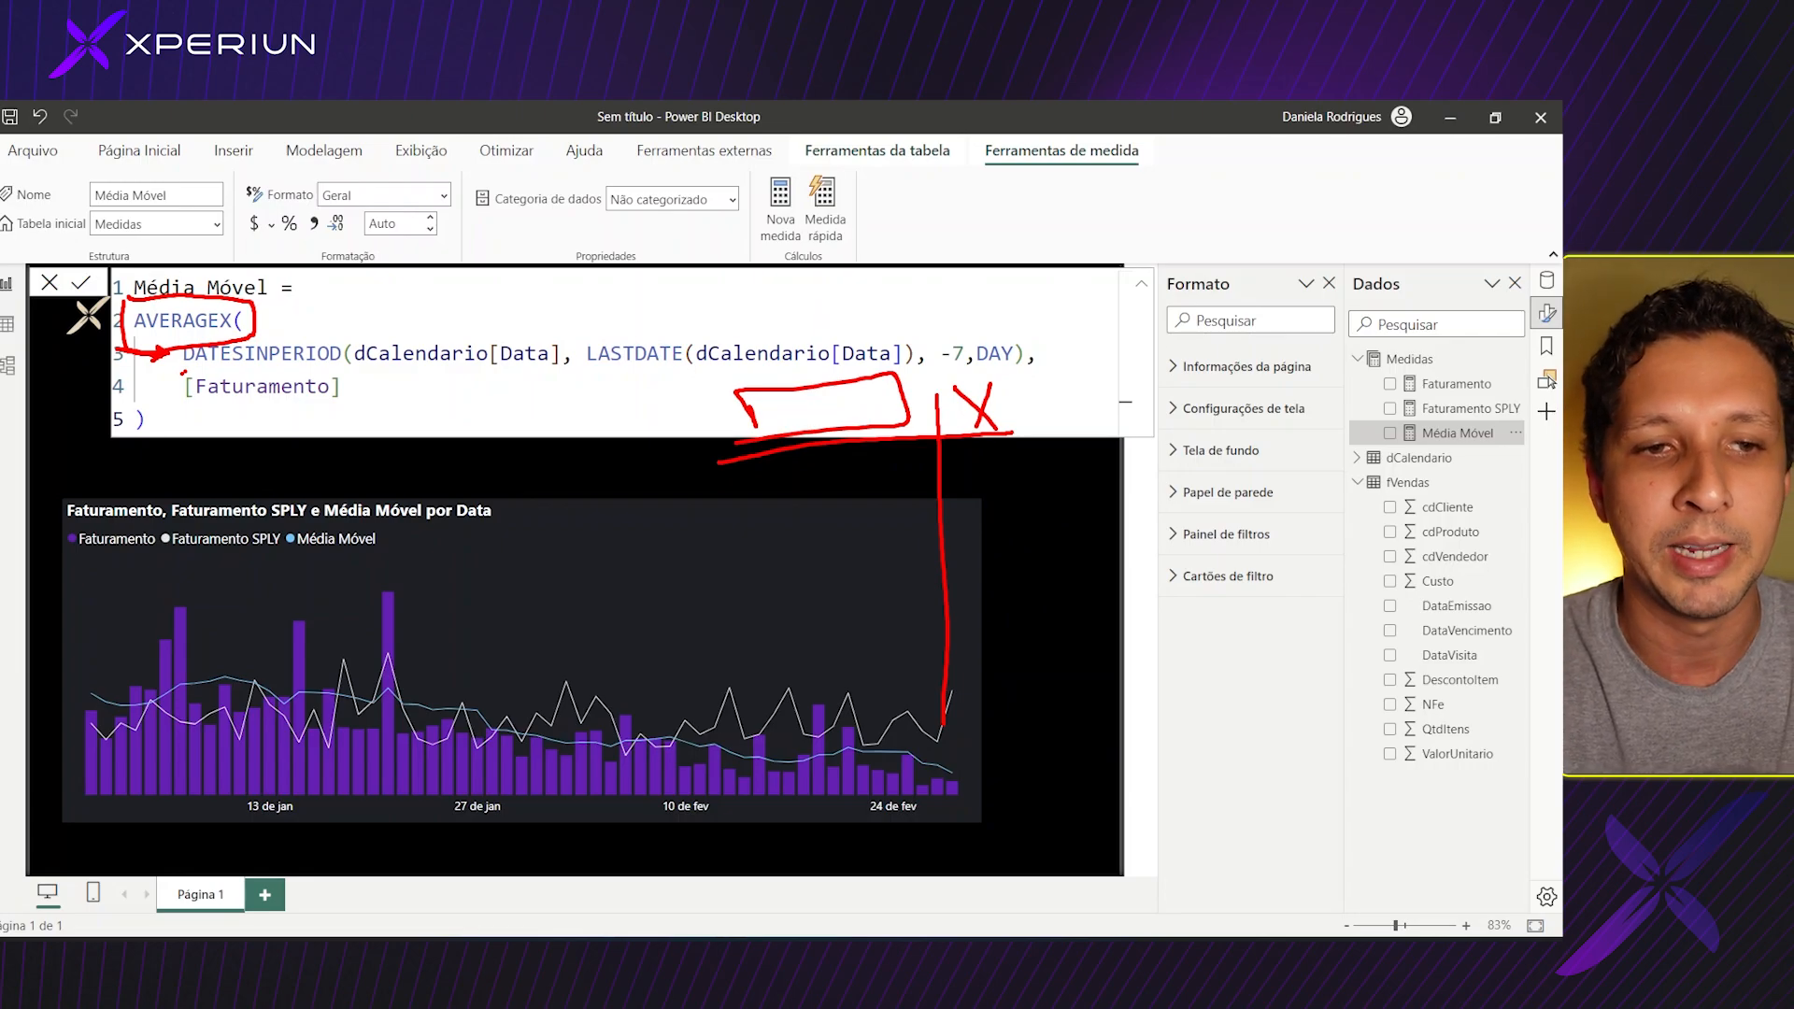
mouse_move(163, 338)
mouse_down()
mouse_move(241, 331)
mouse_move(355, 364)
mouse_move(187, 371)
mouse_up()
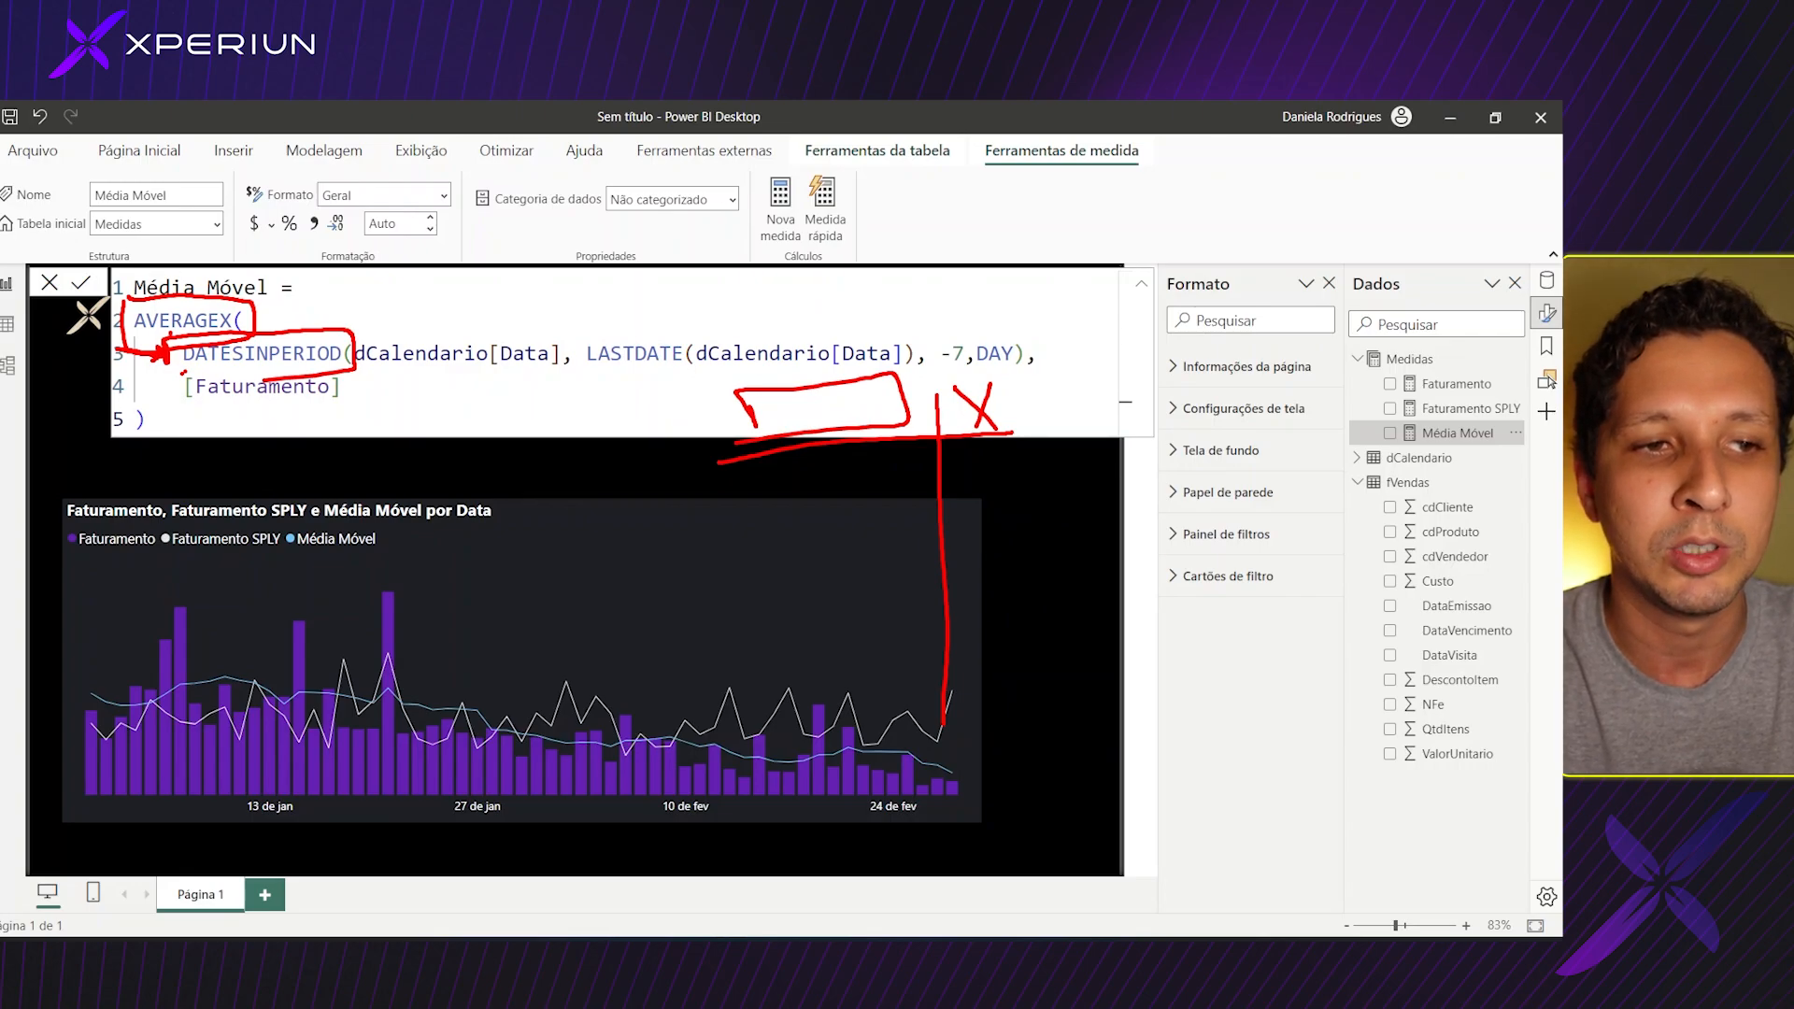
mouse_move(361, 383)
mouse_down()
mouse_move(366, 327)
mouse_move(561, 325)
mouse_move(393, 381)
mouse_move(322, 382)
mouse_up()
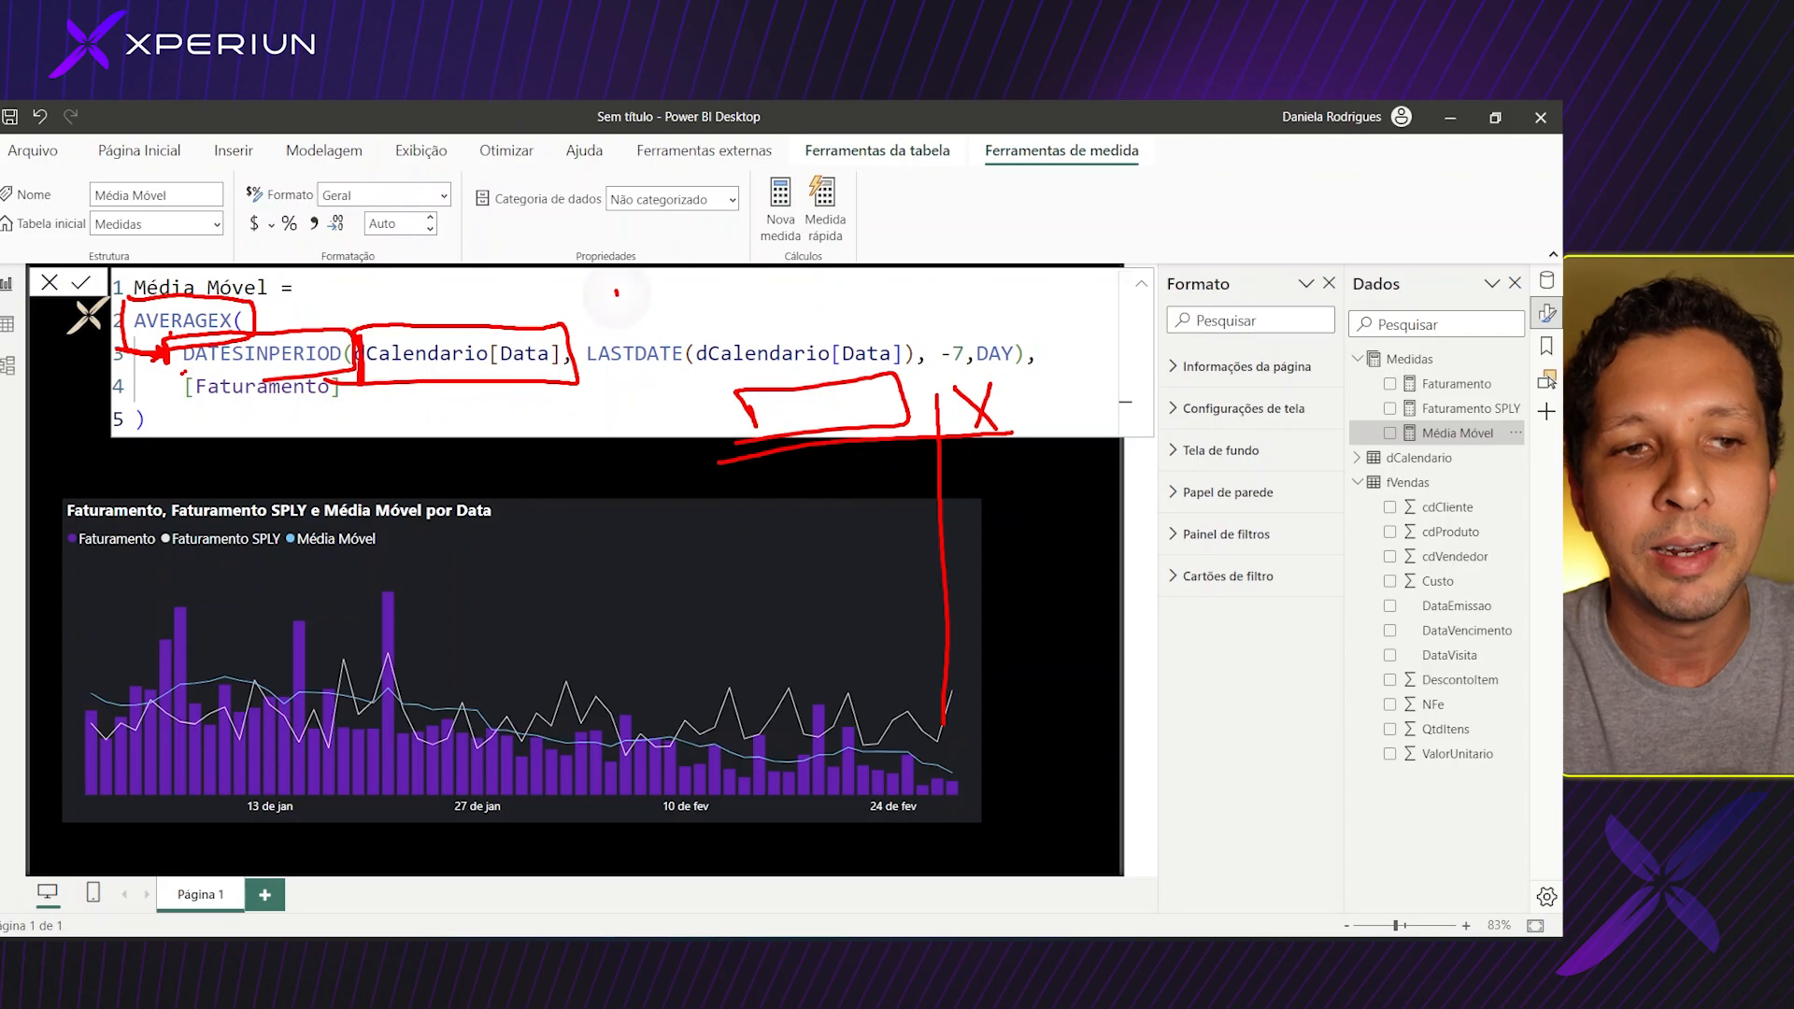
drag(616, 292, 618, 335)
drag(601, 323, 618, 337)
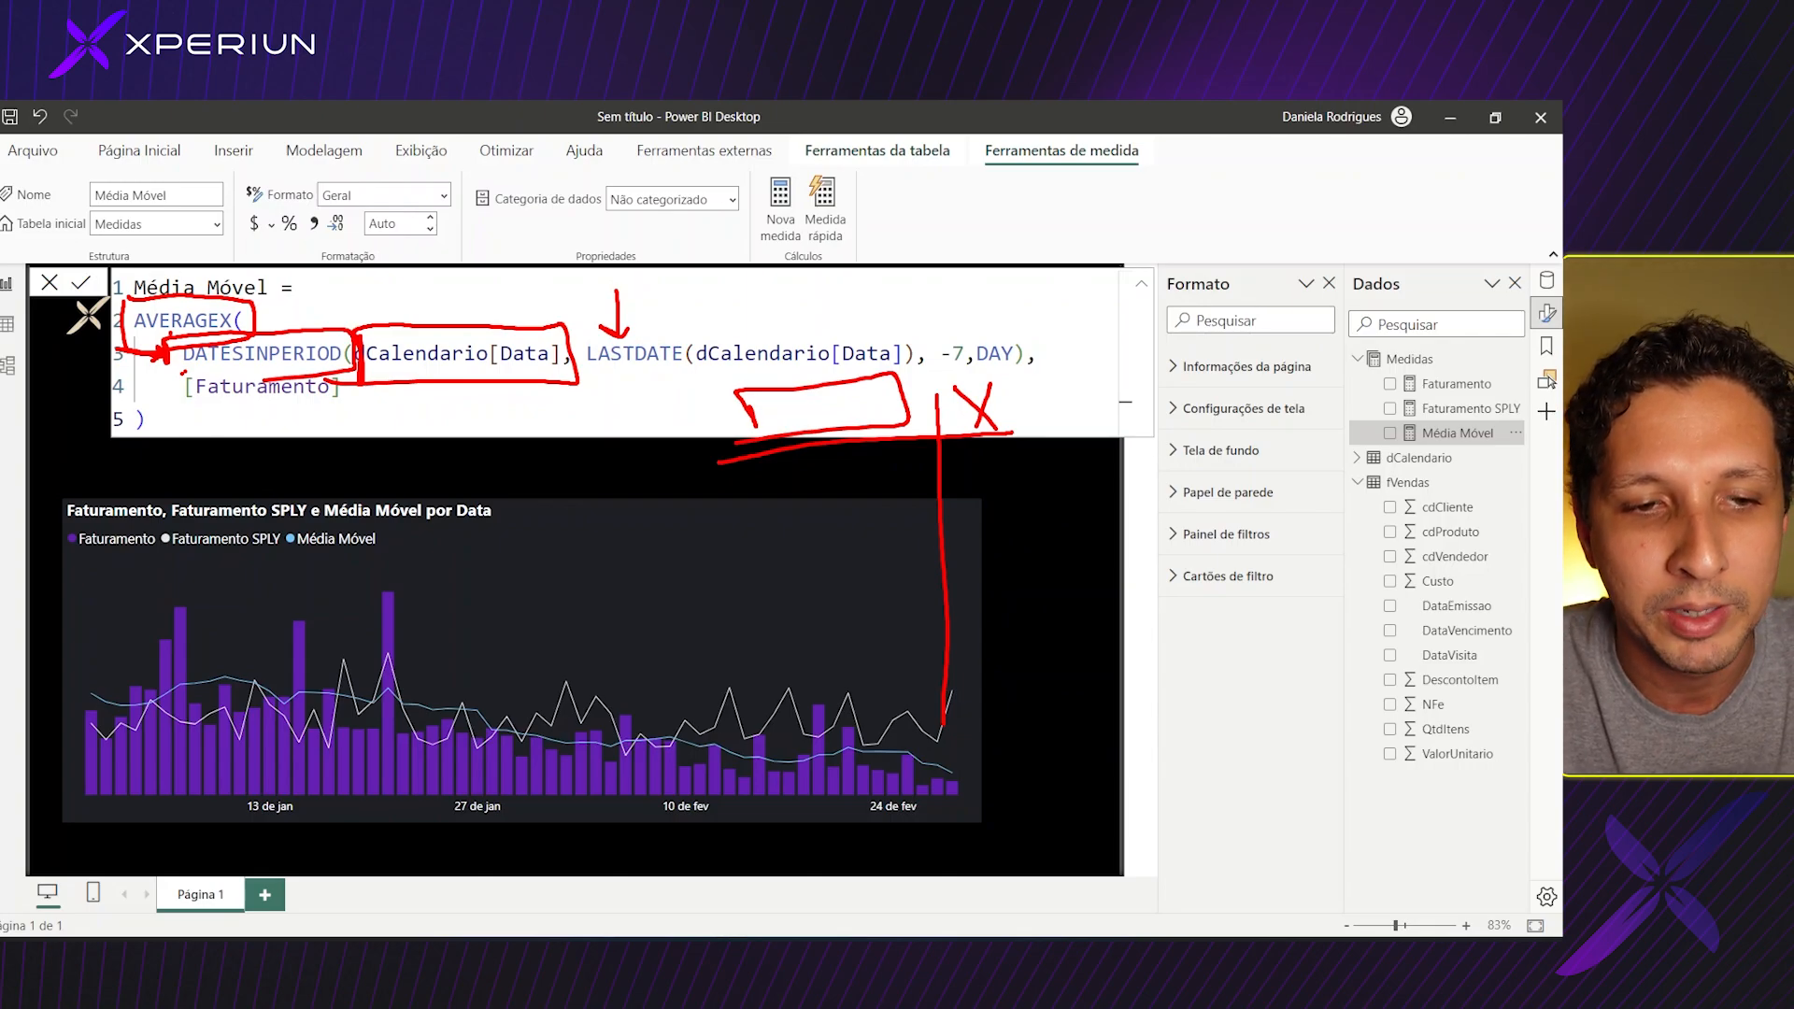
mouse_move(752, 809)
mouse_down()
mouse_move(738, 715)
mouse_move(772, 813)
mouse_up()
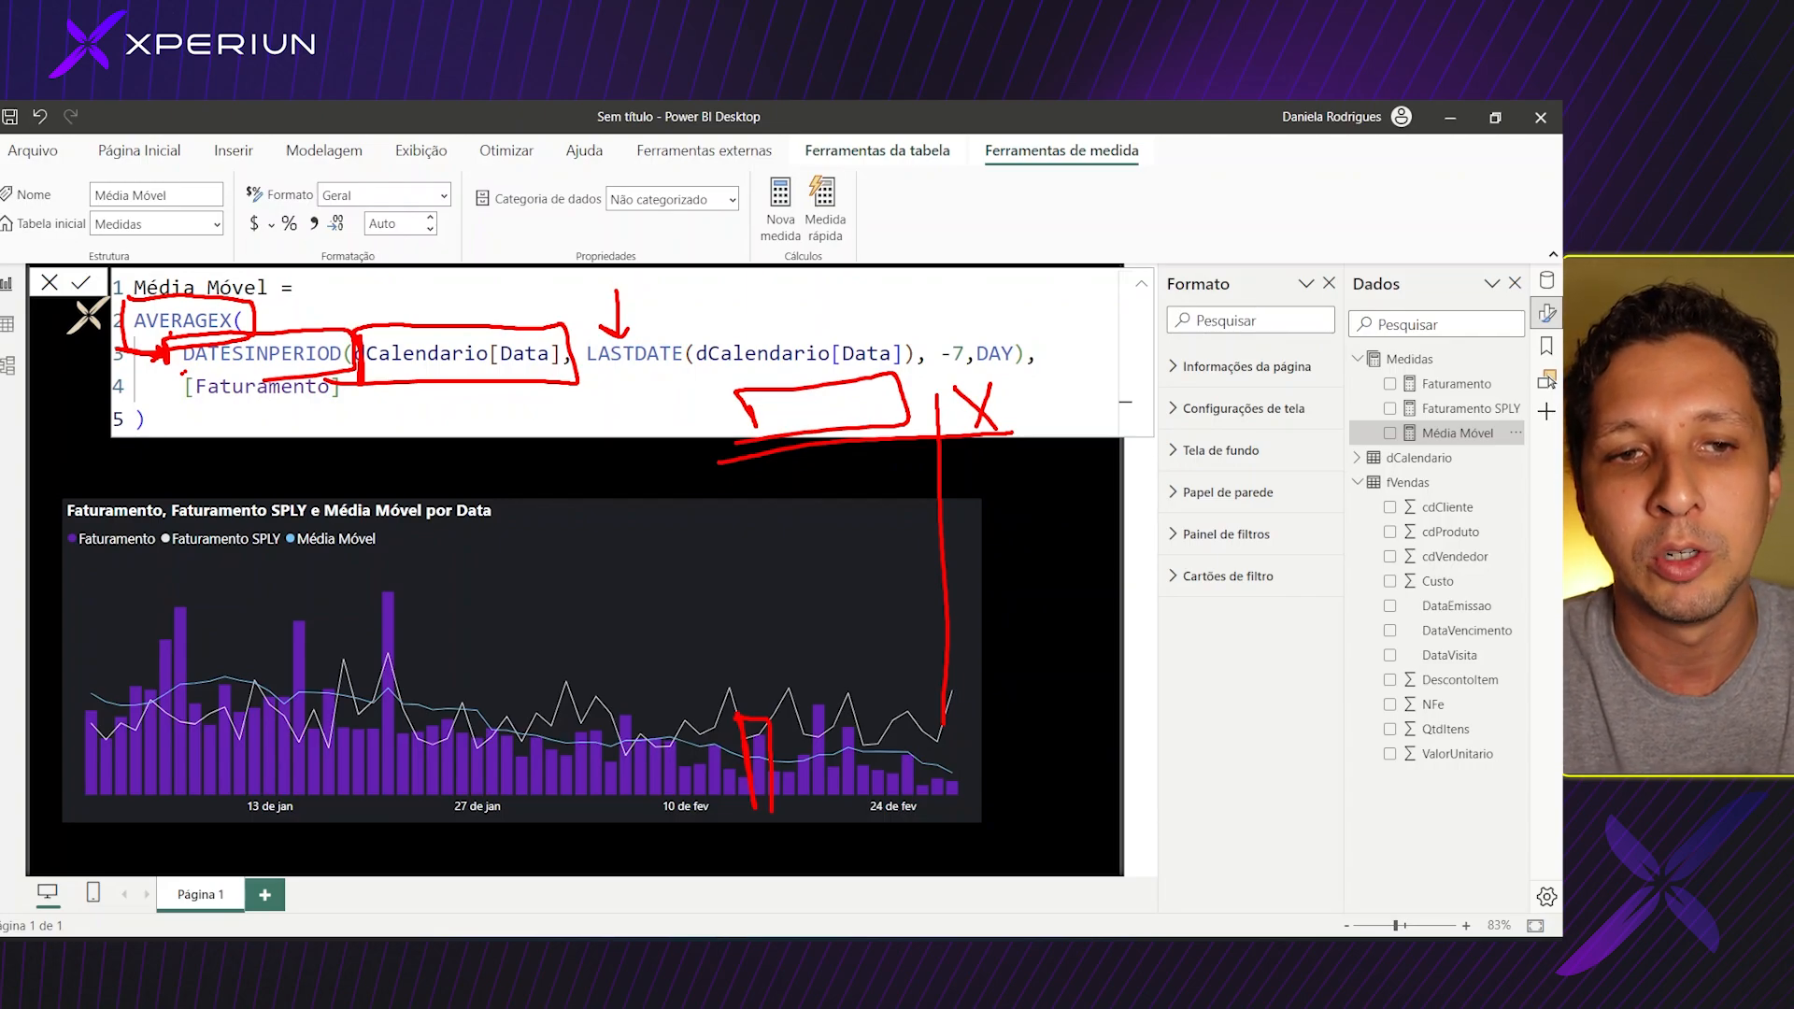
drag(946, 285, 949, 334)
mouse_move(931, 320)
mouse_down()
mouse_move(947, 336)
mouse_move(962, 322)
mouse_up()
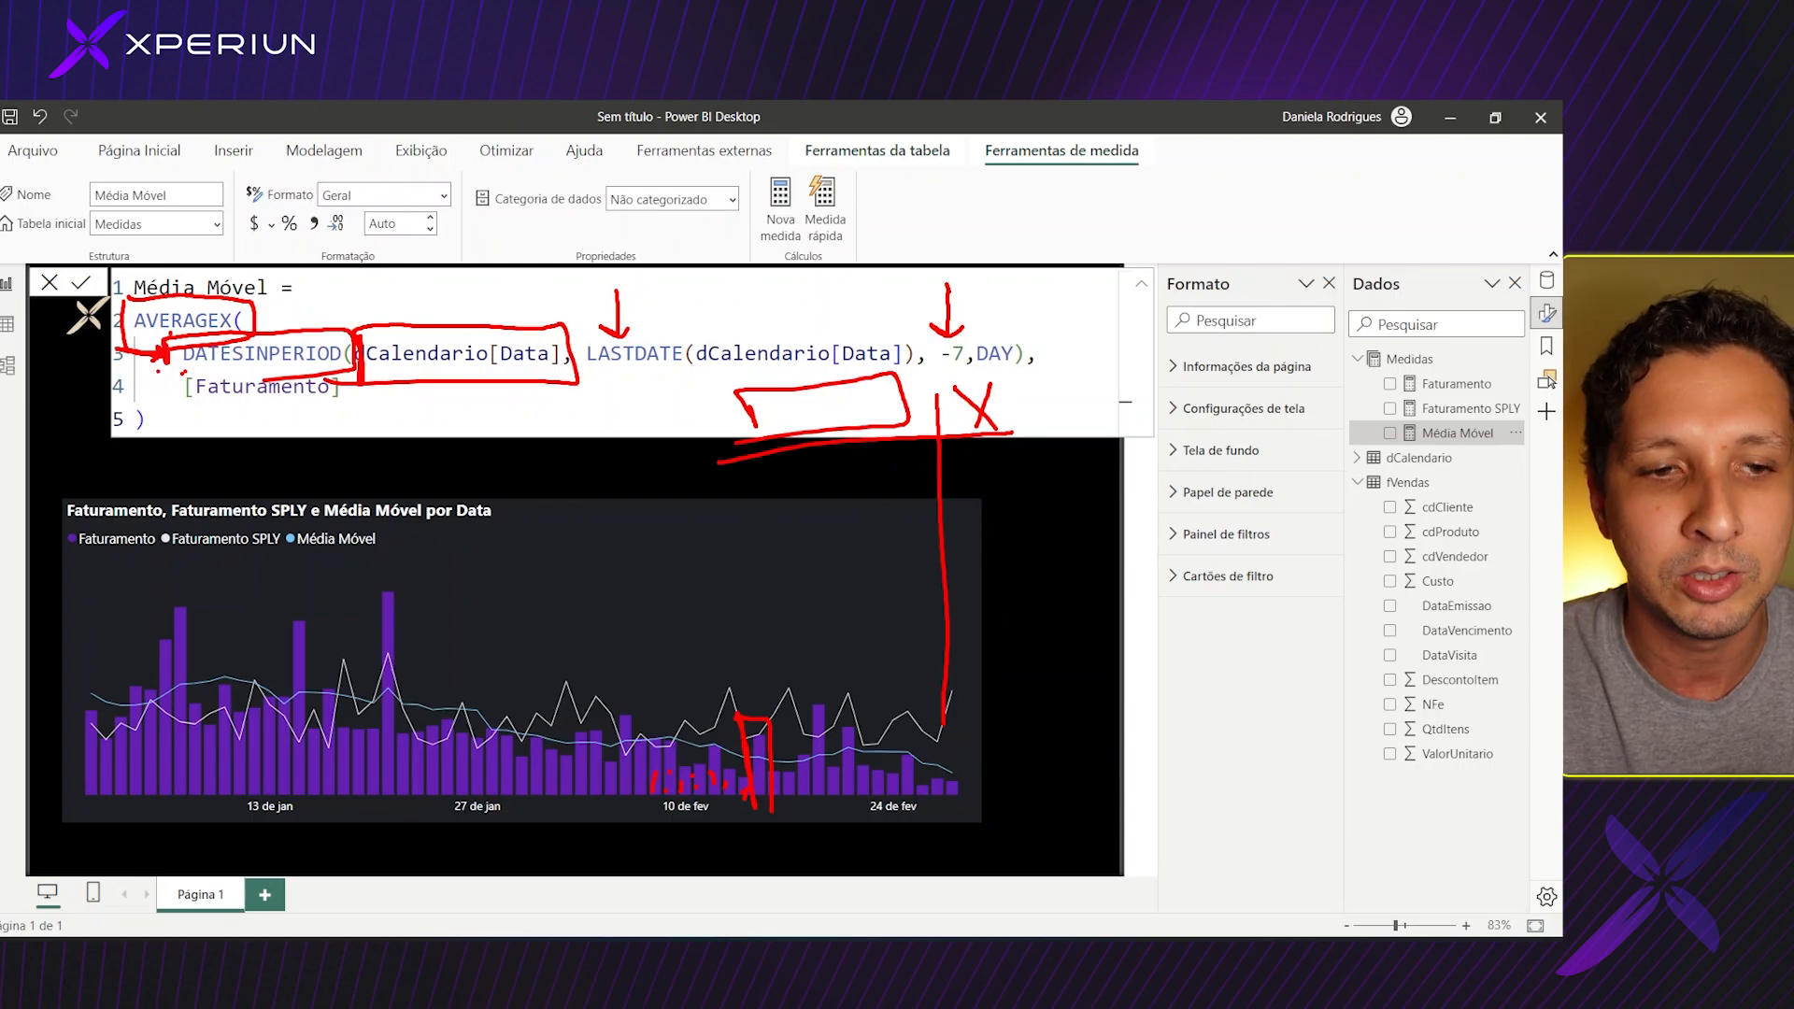
mouse_move(624, 753)
mouse_down()
mouse_move(639, 801)
mouse_move(704, 746)
mouse_move(736, 746)
mouse_up()
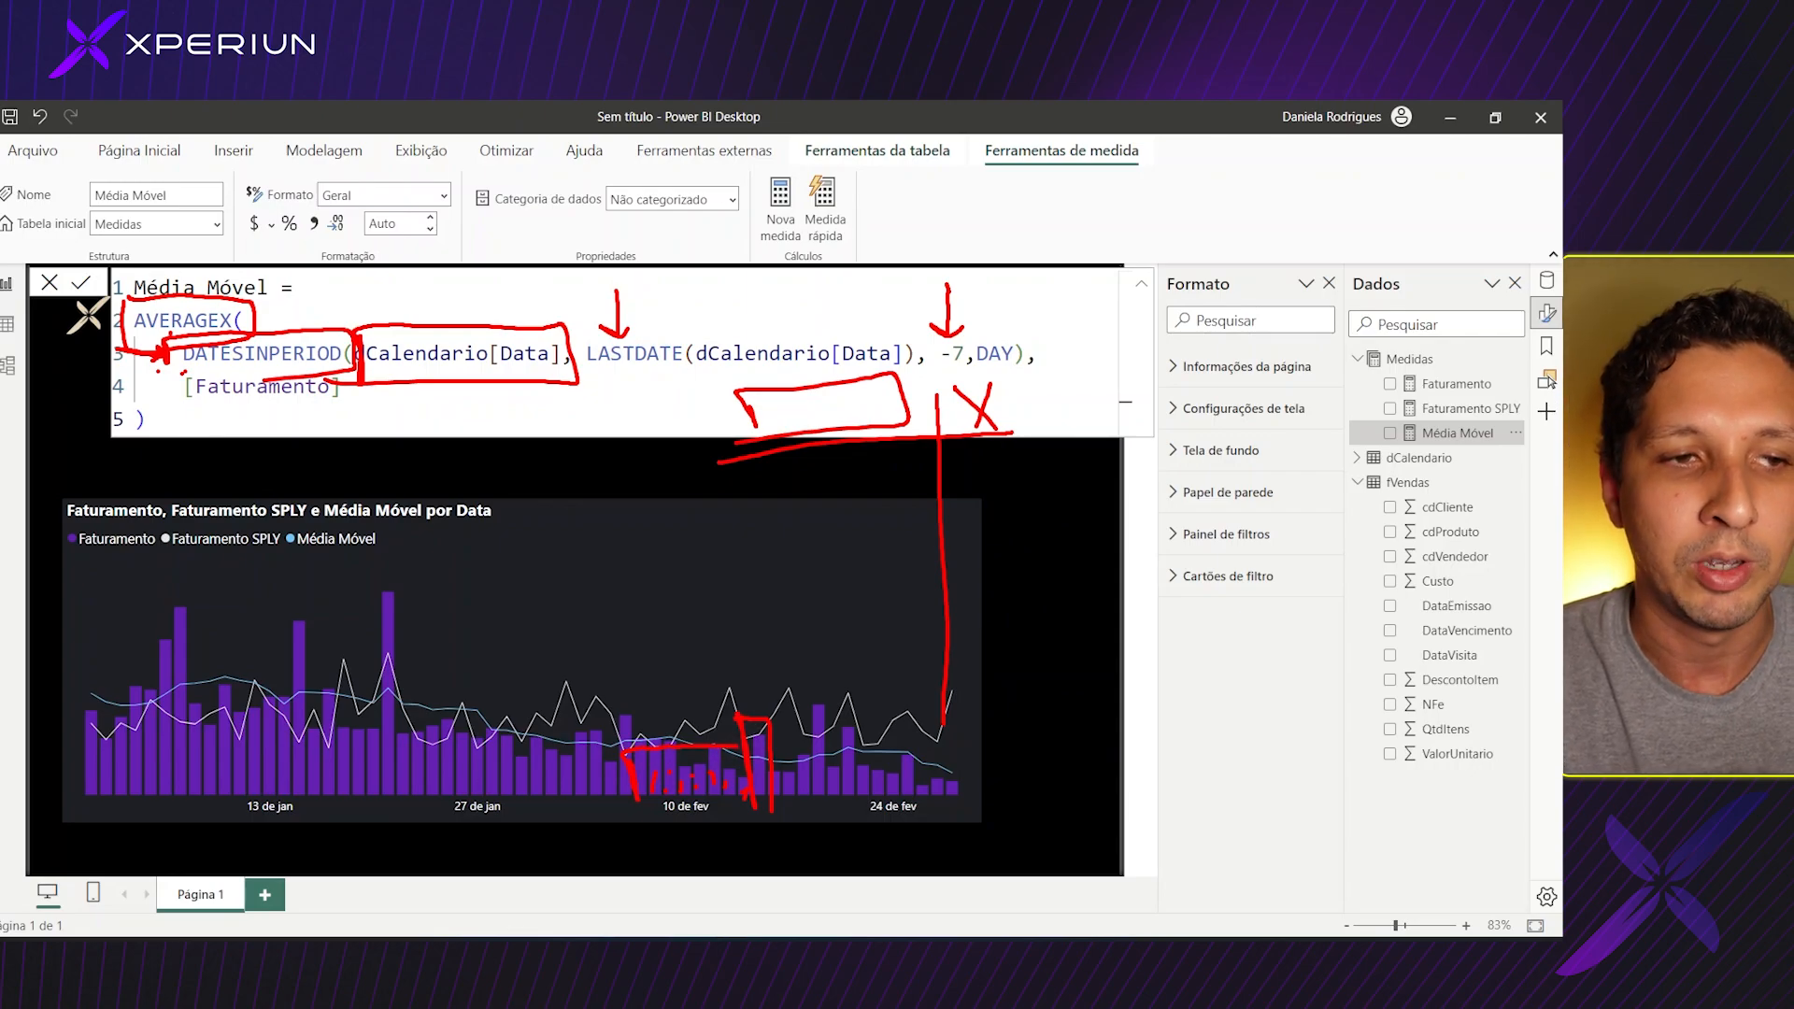
drag(169, 405, 175, 407)
drag(201, 416, 367, 420)
drag(378, 406, 319, 372)
drag(283, 361, 271, 360)
drag(224, 371, 182, 385)
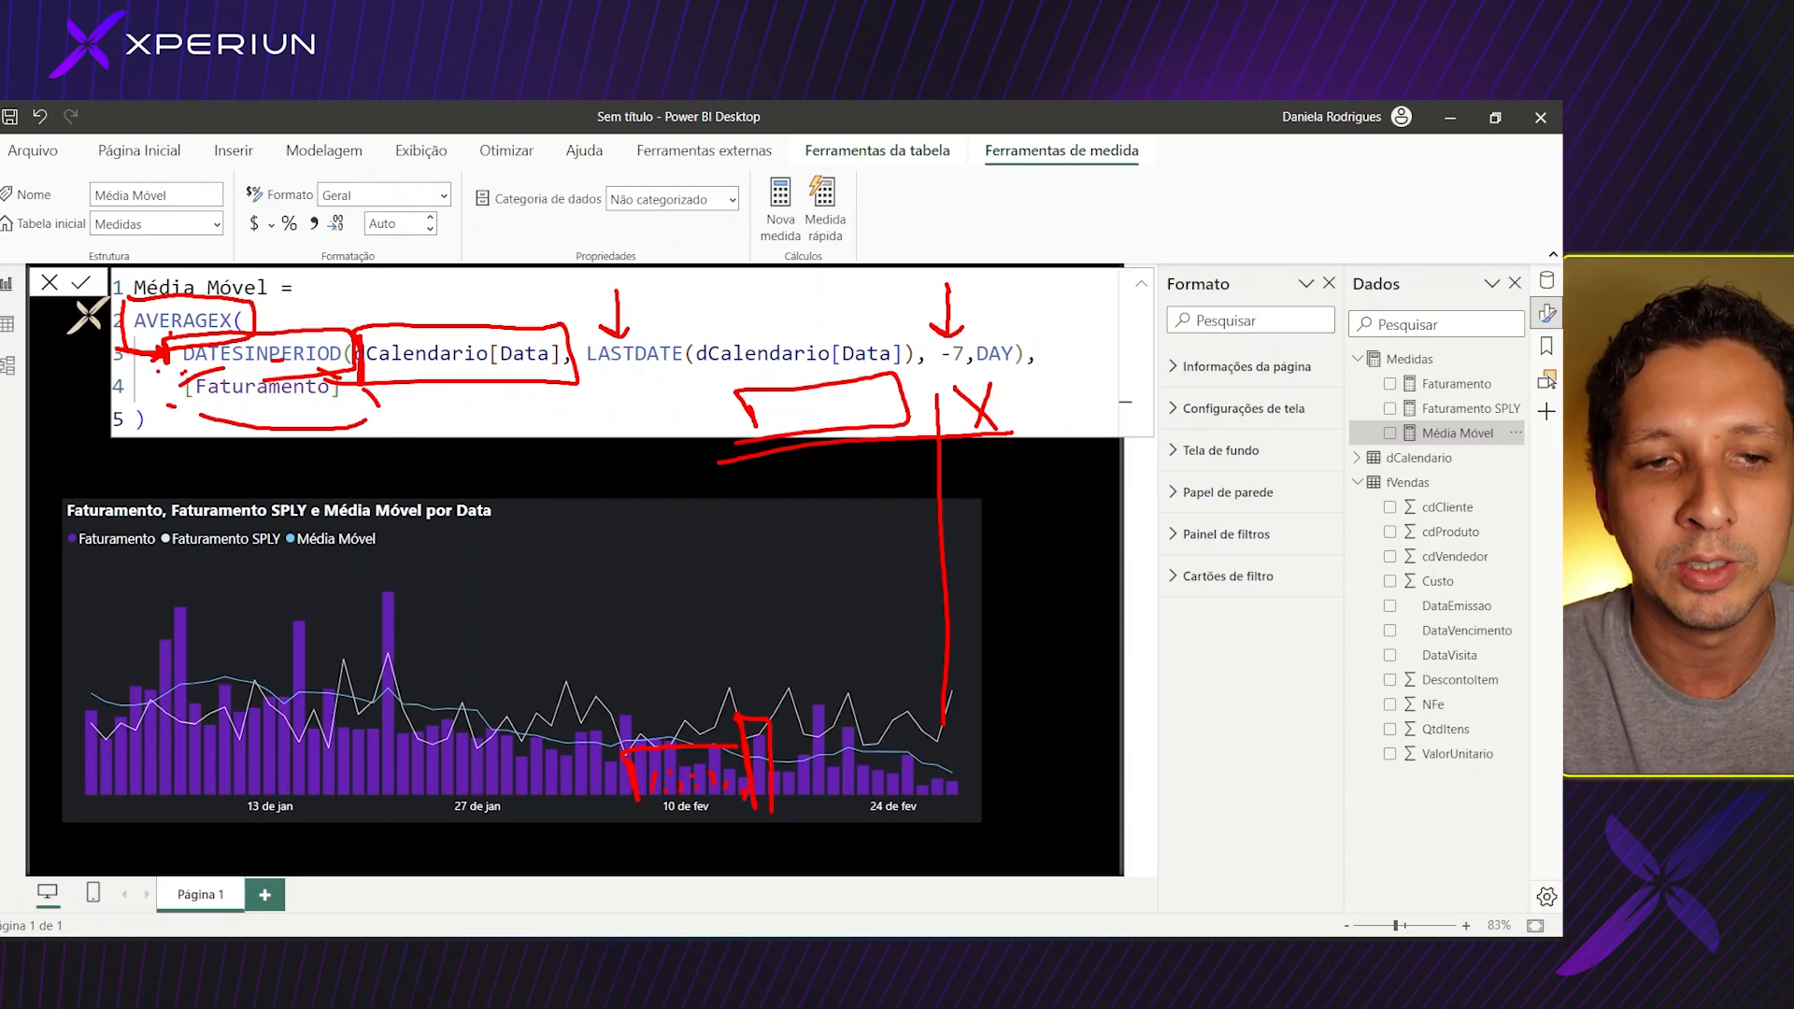
mouse_move(809, 465)
mouse_down()
mouse_move(864, 503)
mouse_move(854, 571)
mouse_move(879, 682)
mouse_up()
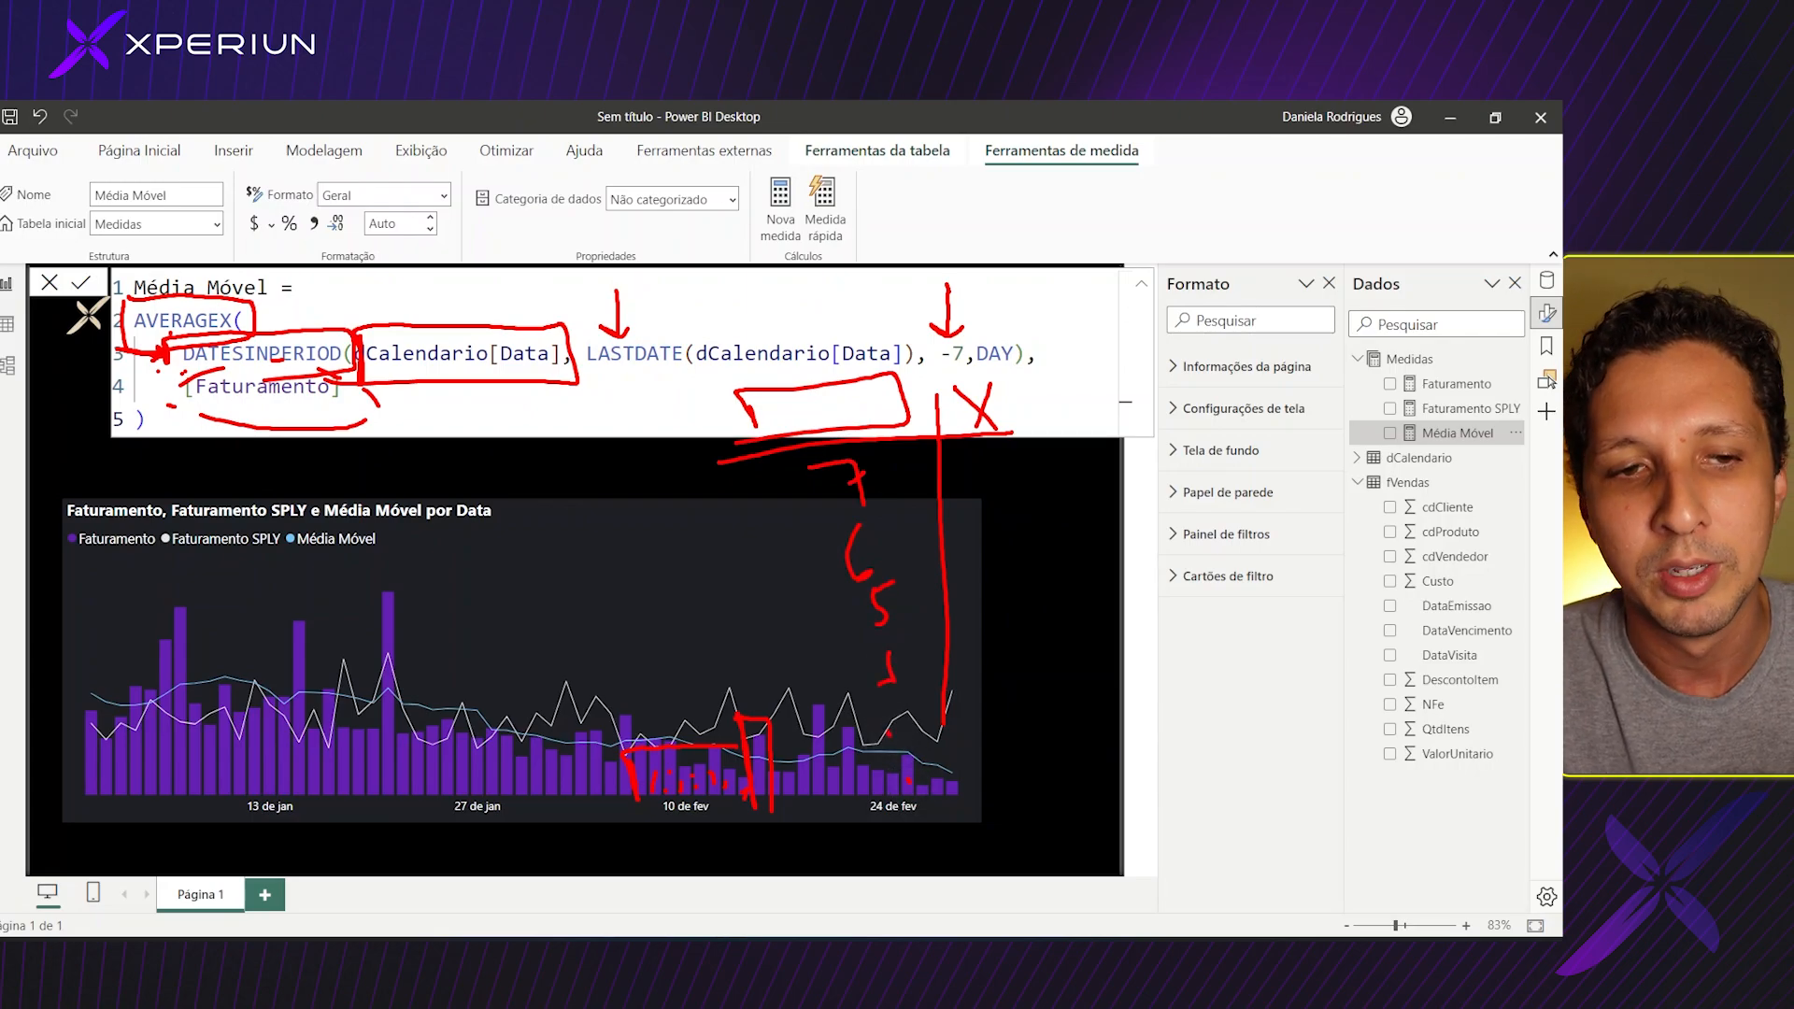
drag(958, 472, 1020, 456)
drag(958, 530, 1032, 495)
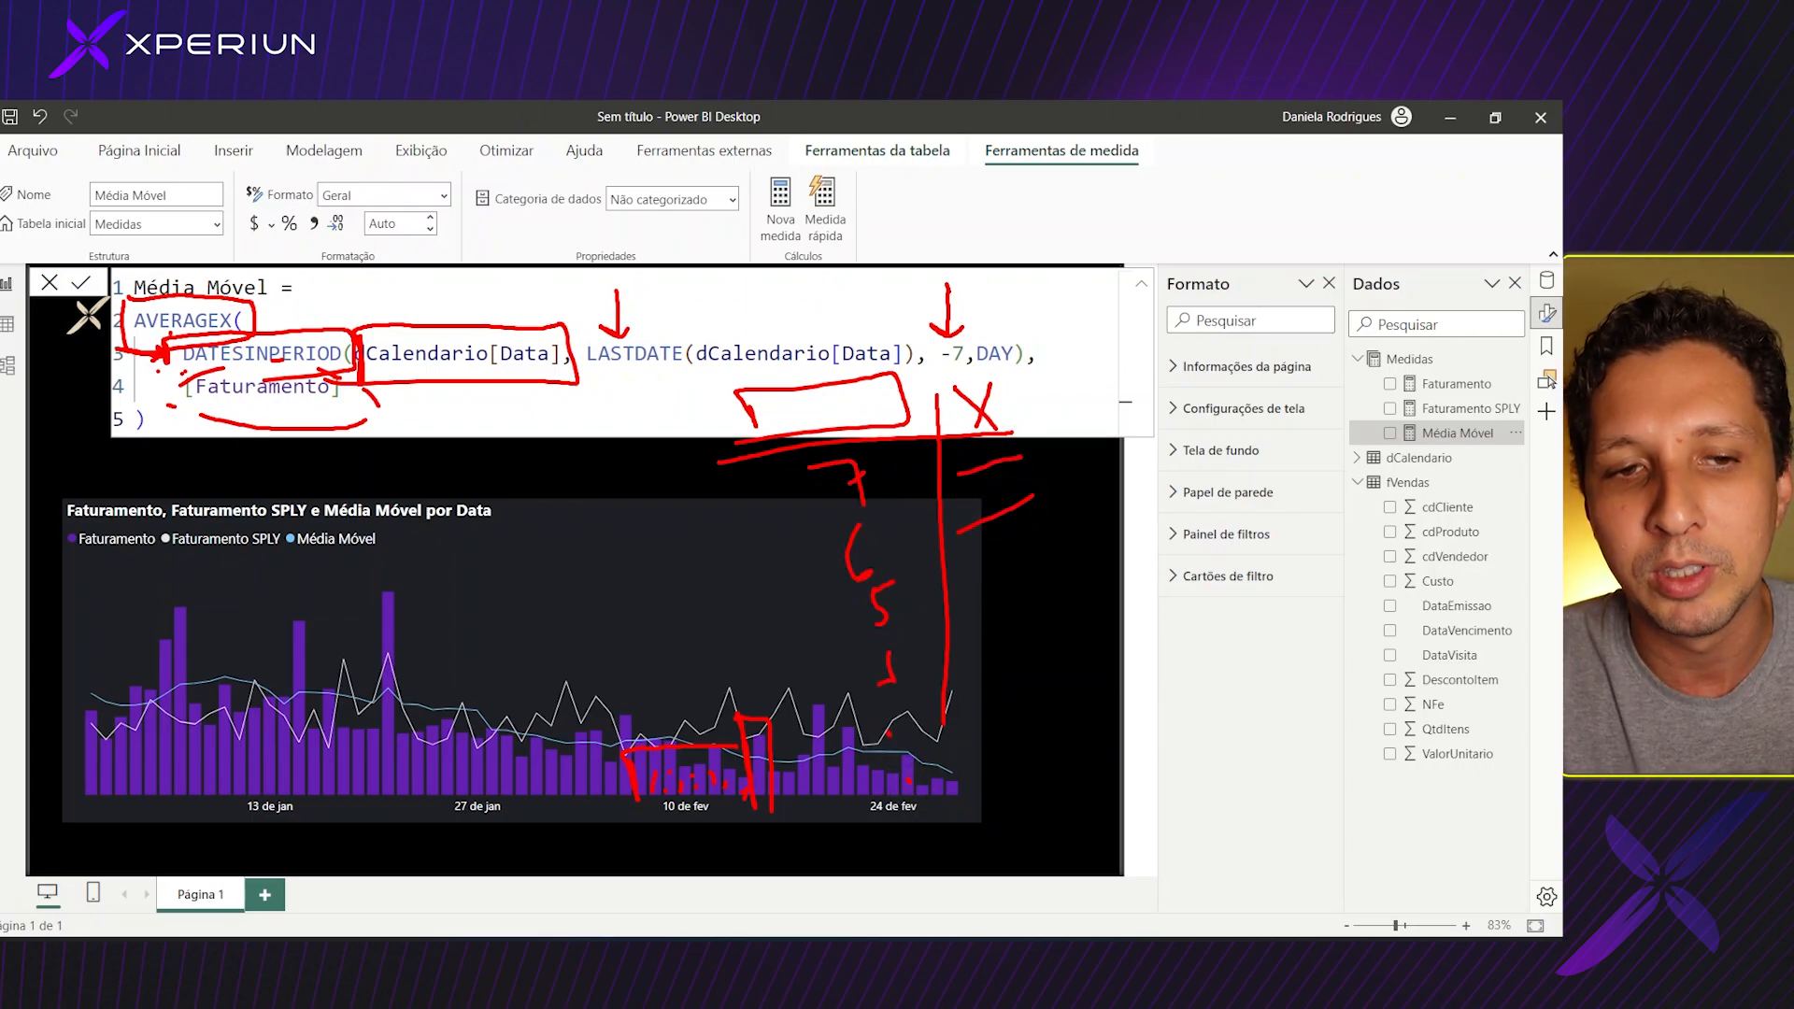
drag(956, 590, 1035, 550)
drag(953, 656, 1033, 615)
drag(950, 699, 1039, 676)
drag(115, 276, 160, 318)
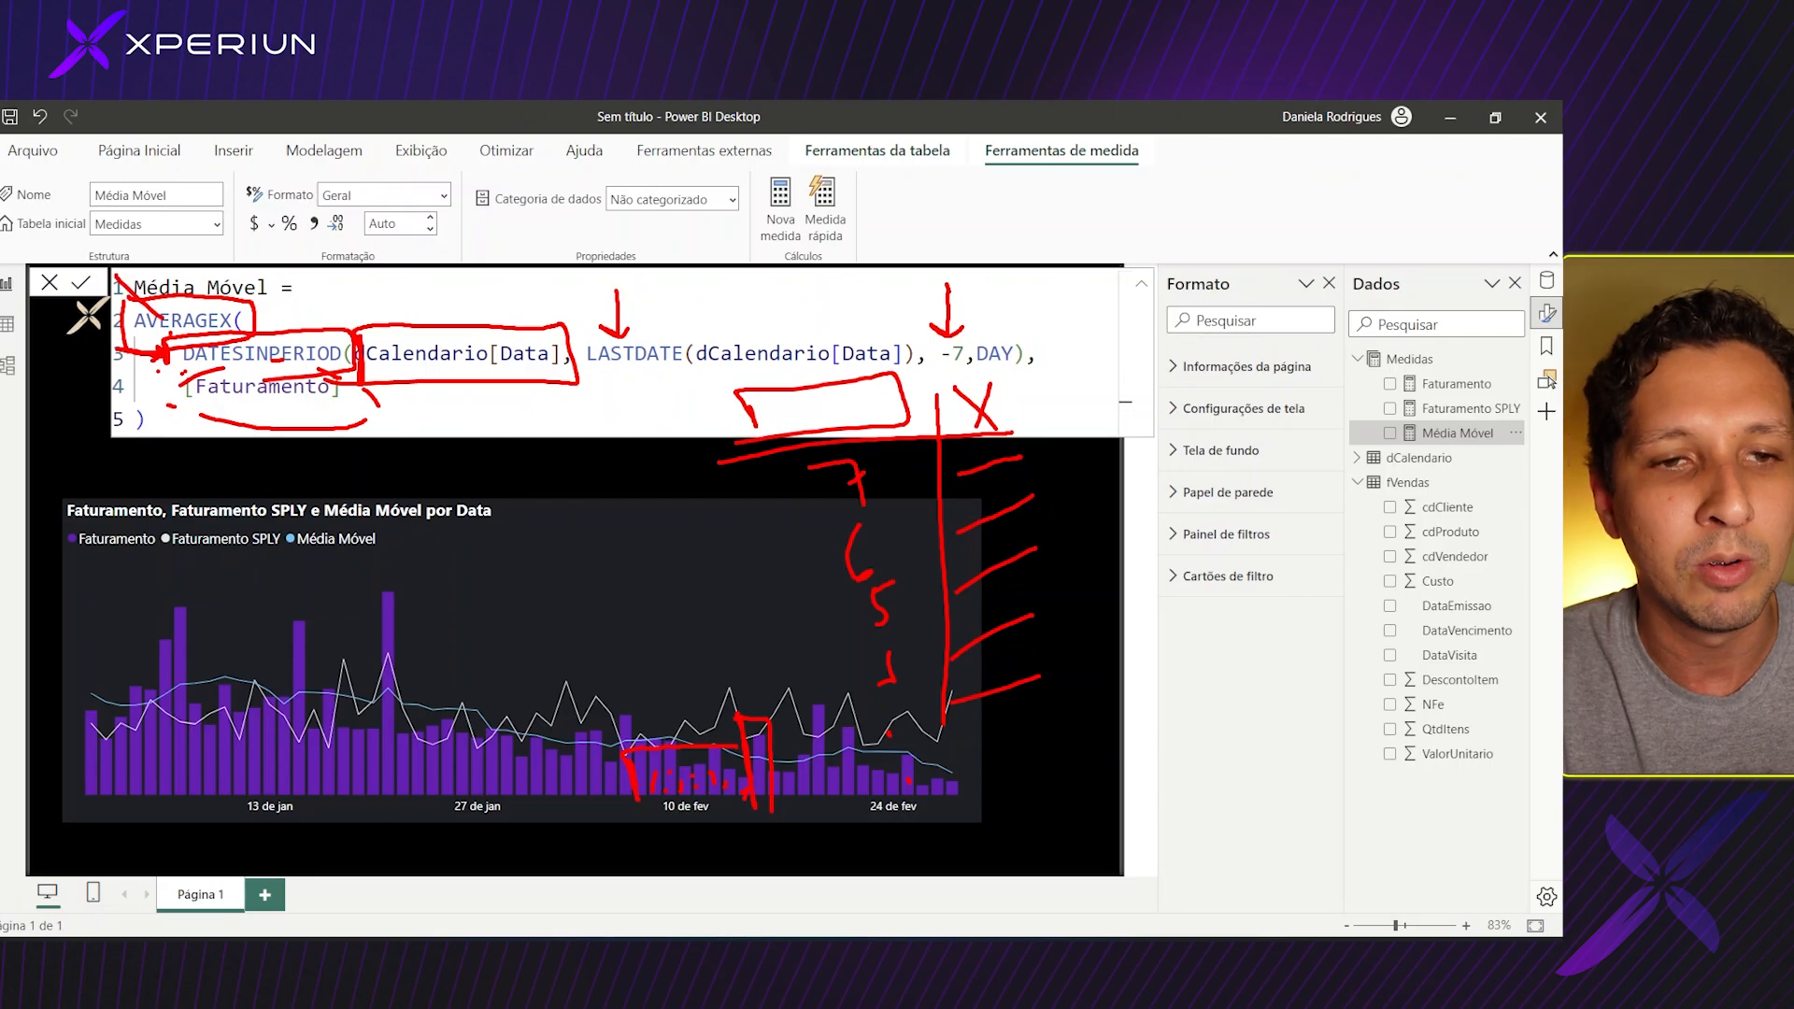
mouse_move(943, 369)
mouse_down()
mouse_move(1007, 432)
mouse_move(946, 366)
mouse_up()
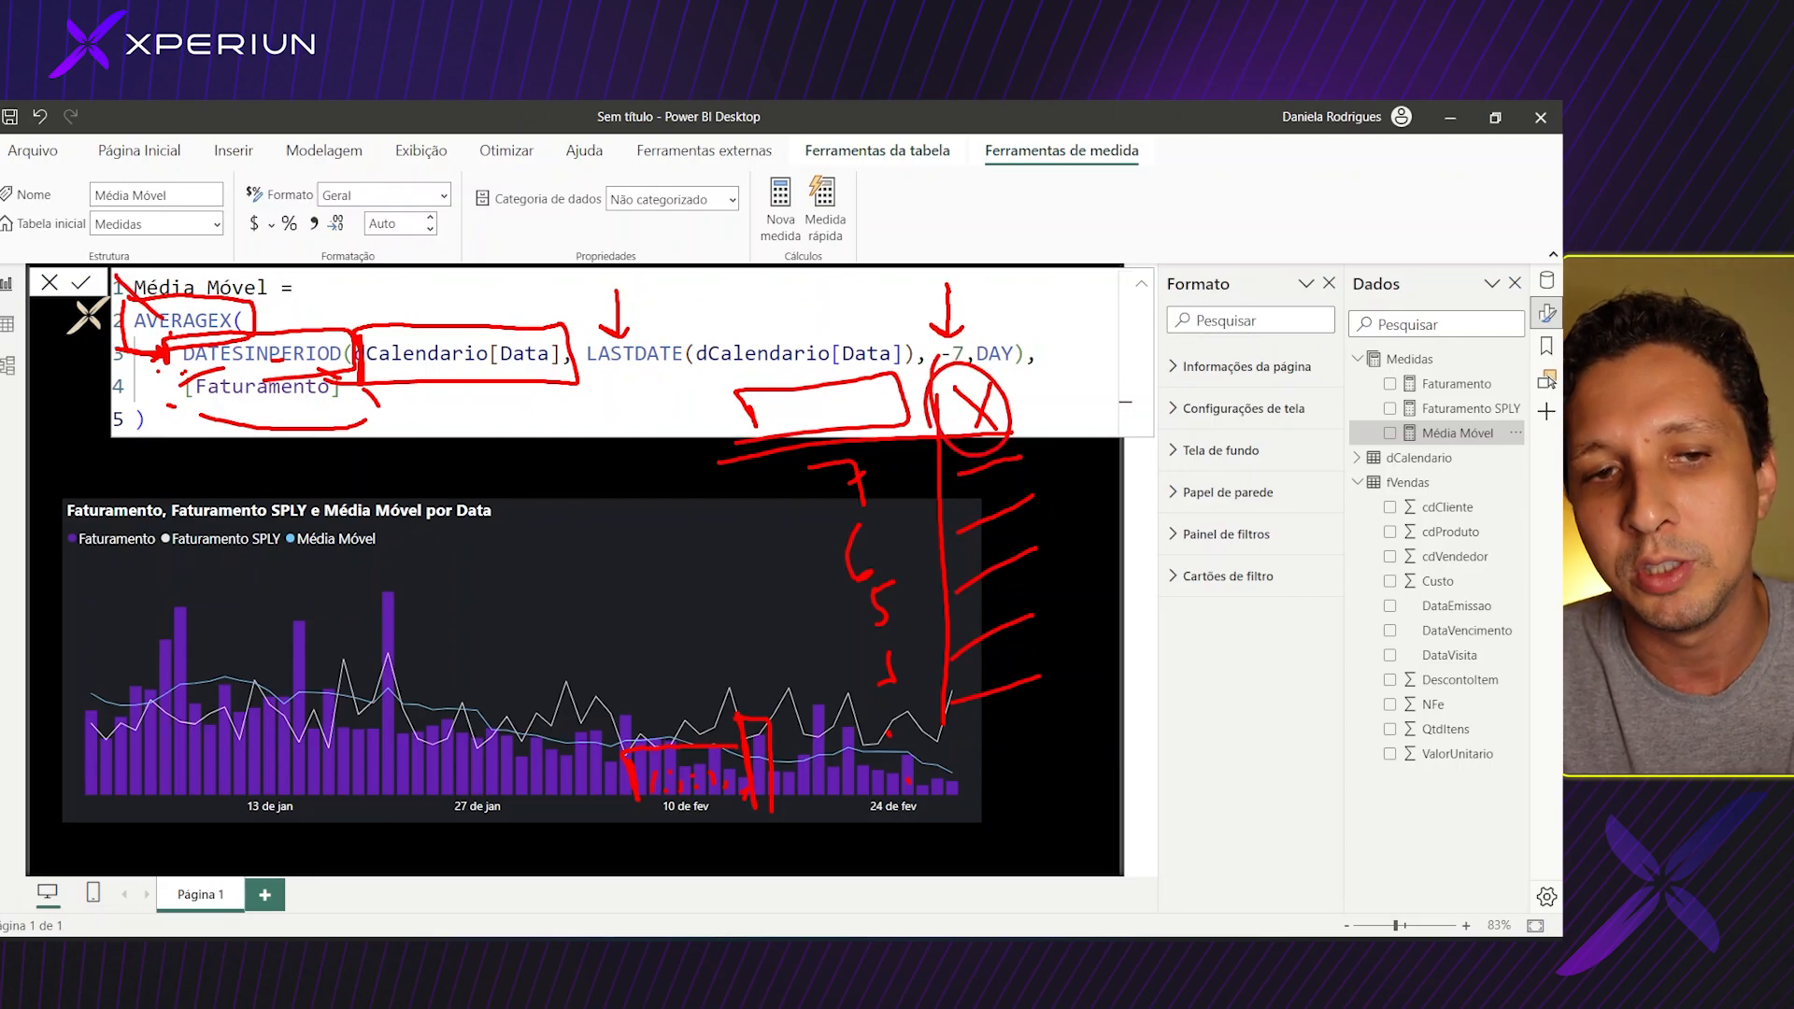
mouse_move(1029, 436)
mouse_down()
mouse_move(1107, 665)
mouse_move(1042, 722)
mouse_up()
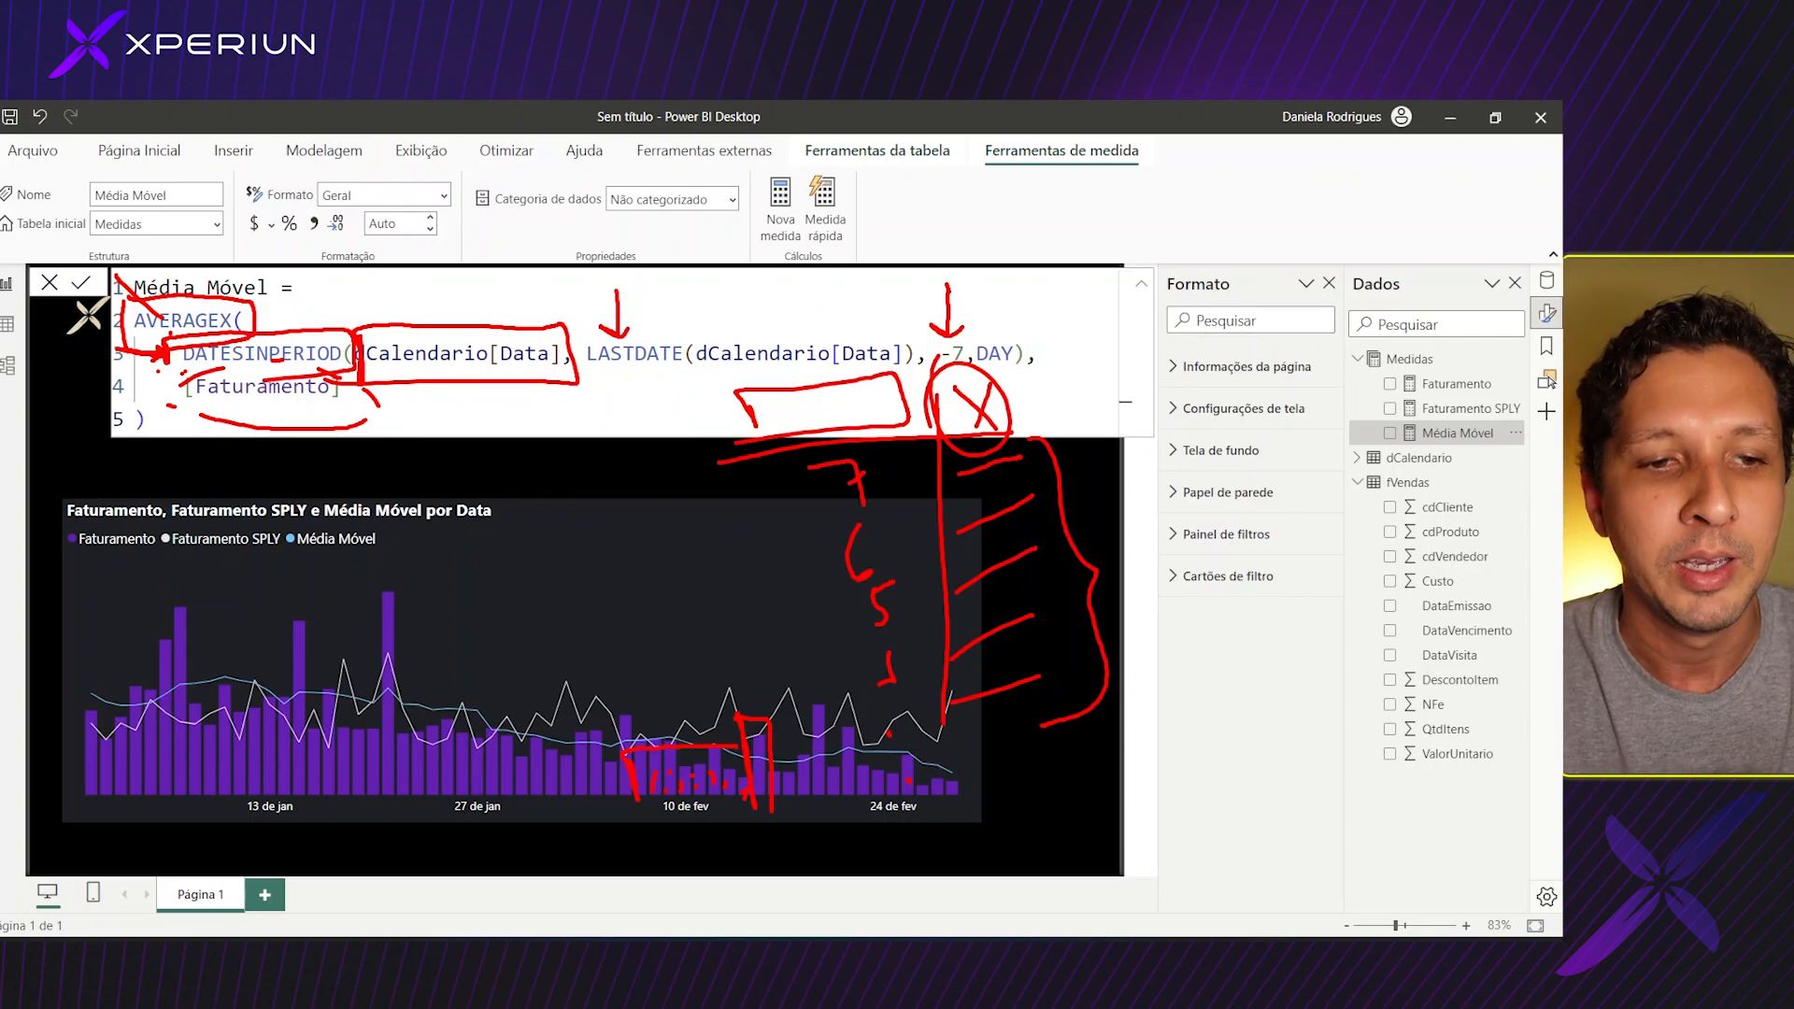
mouse_move(710, 777)
mouse_down()
mouse_move(496, 783)
mouse_move(484, 767)
mouse_up()
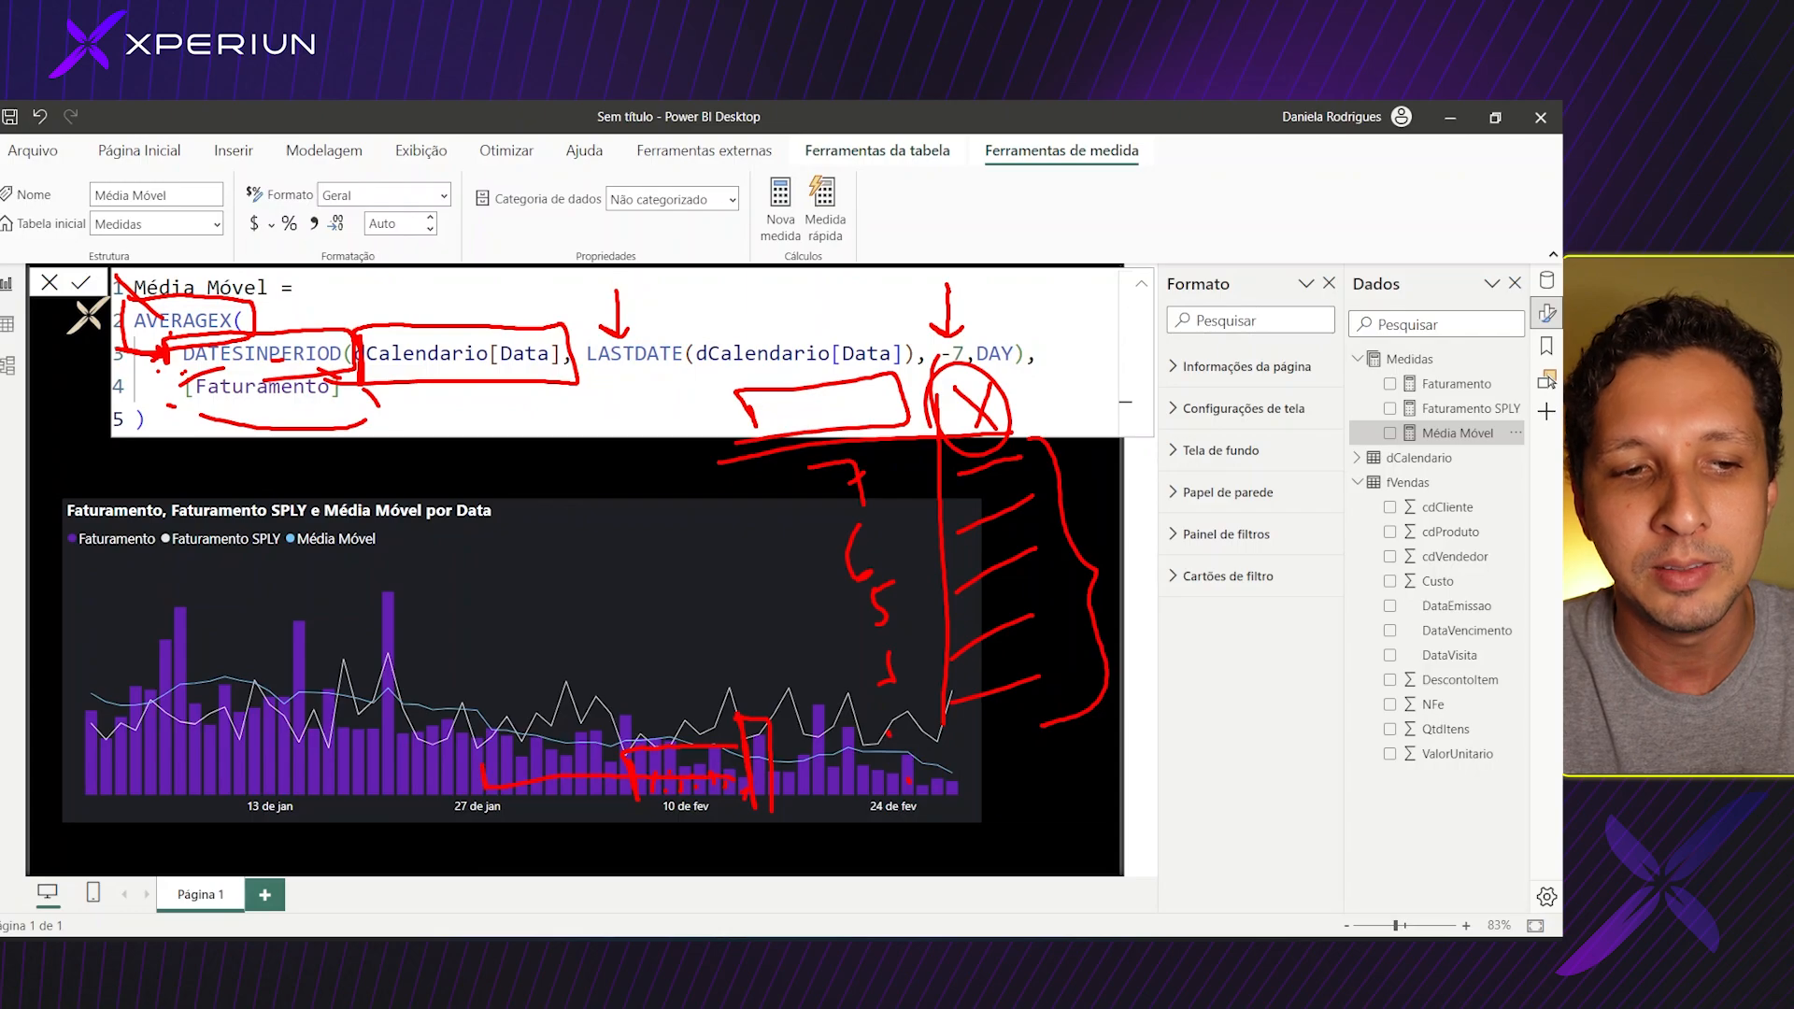
mouse_move(537, 710)
mouse_down()
mouse_move(696, 743)
mouse_move(706, 696)
mouse_move(645, 659)
mouse_up()
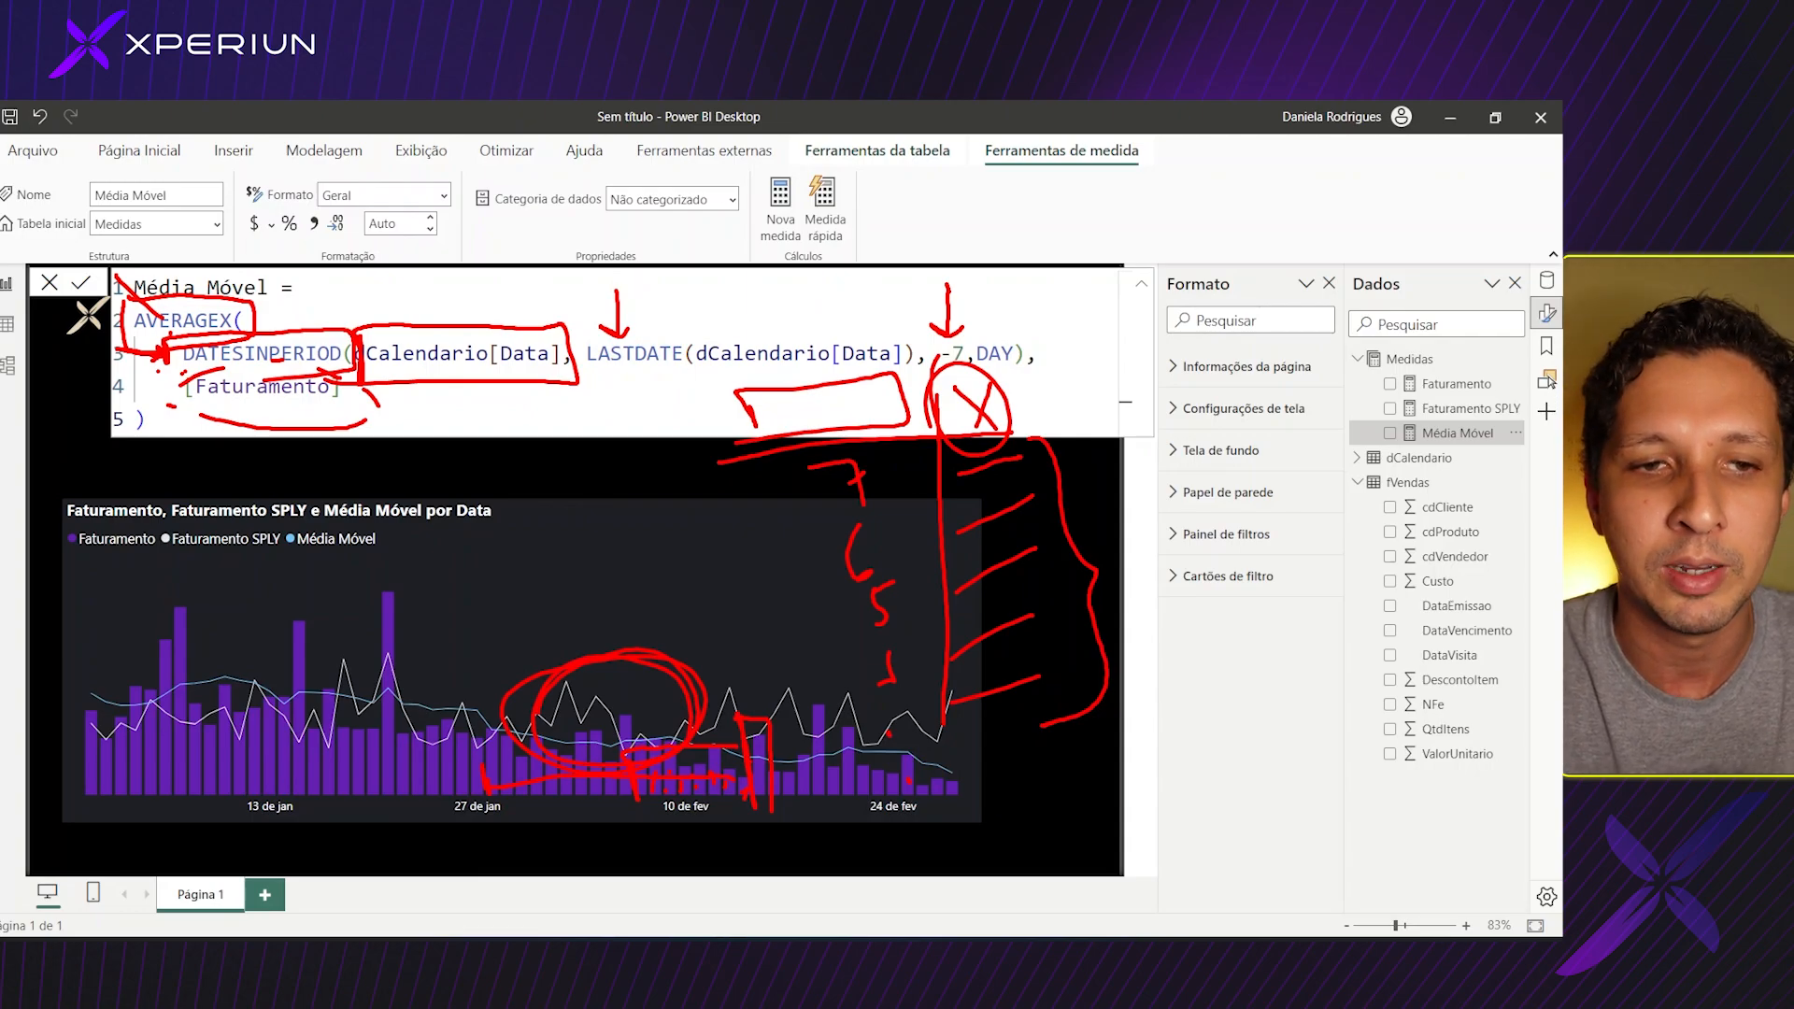
key(Escape)
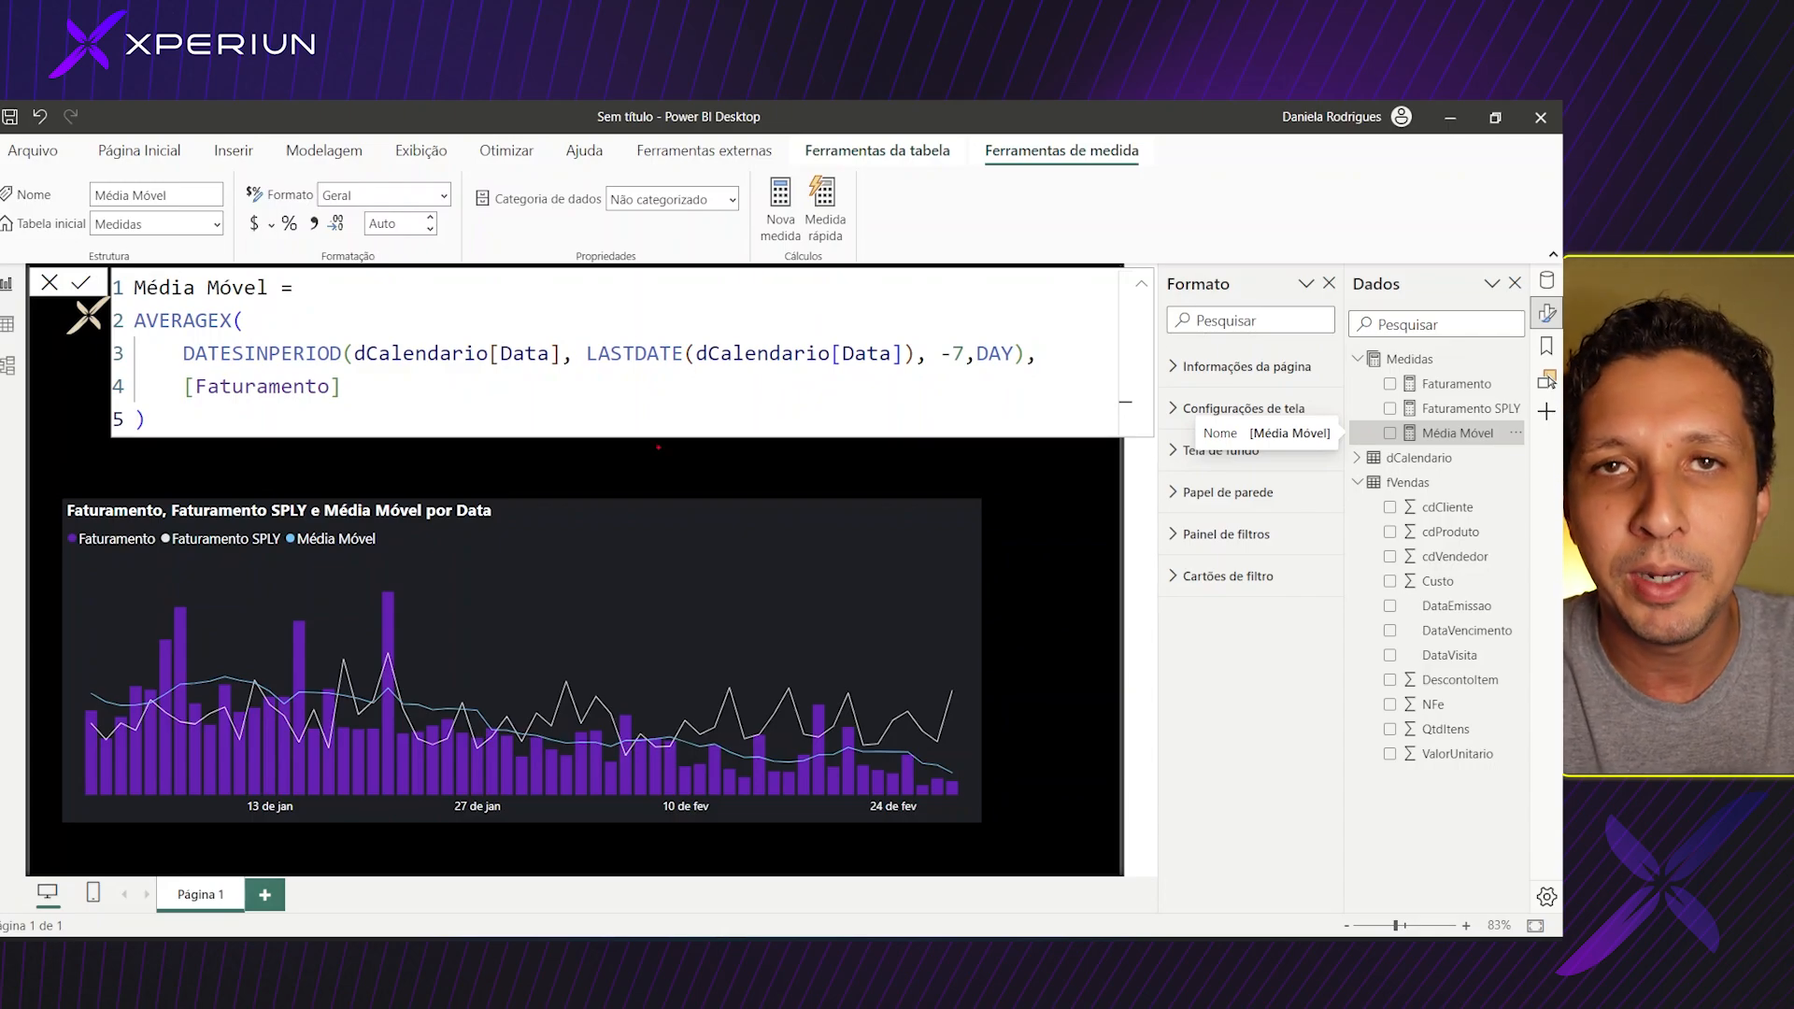
mouse_move(809, 694)
mouse_down()
mouse_move(804, 715)
mouse_move(830, 691)
mouse_move(831, 785)
mouse_up()
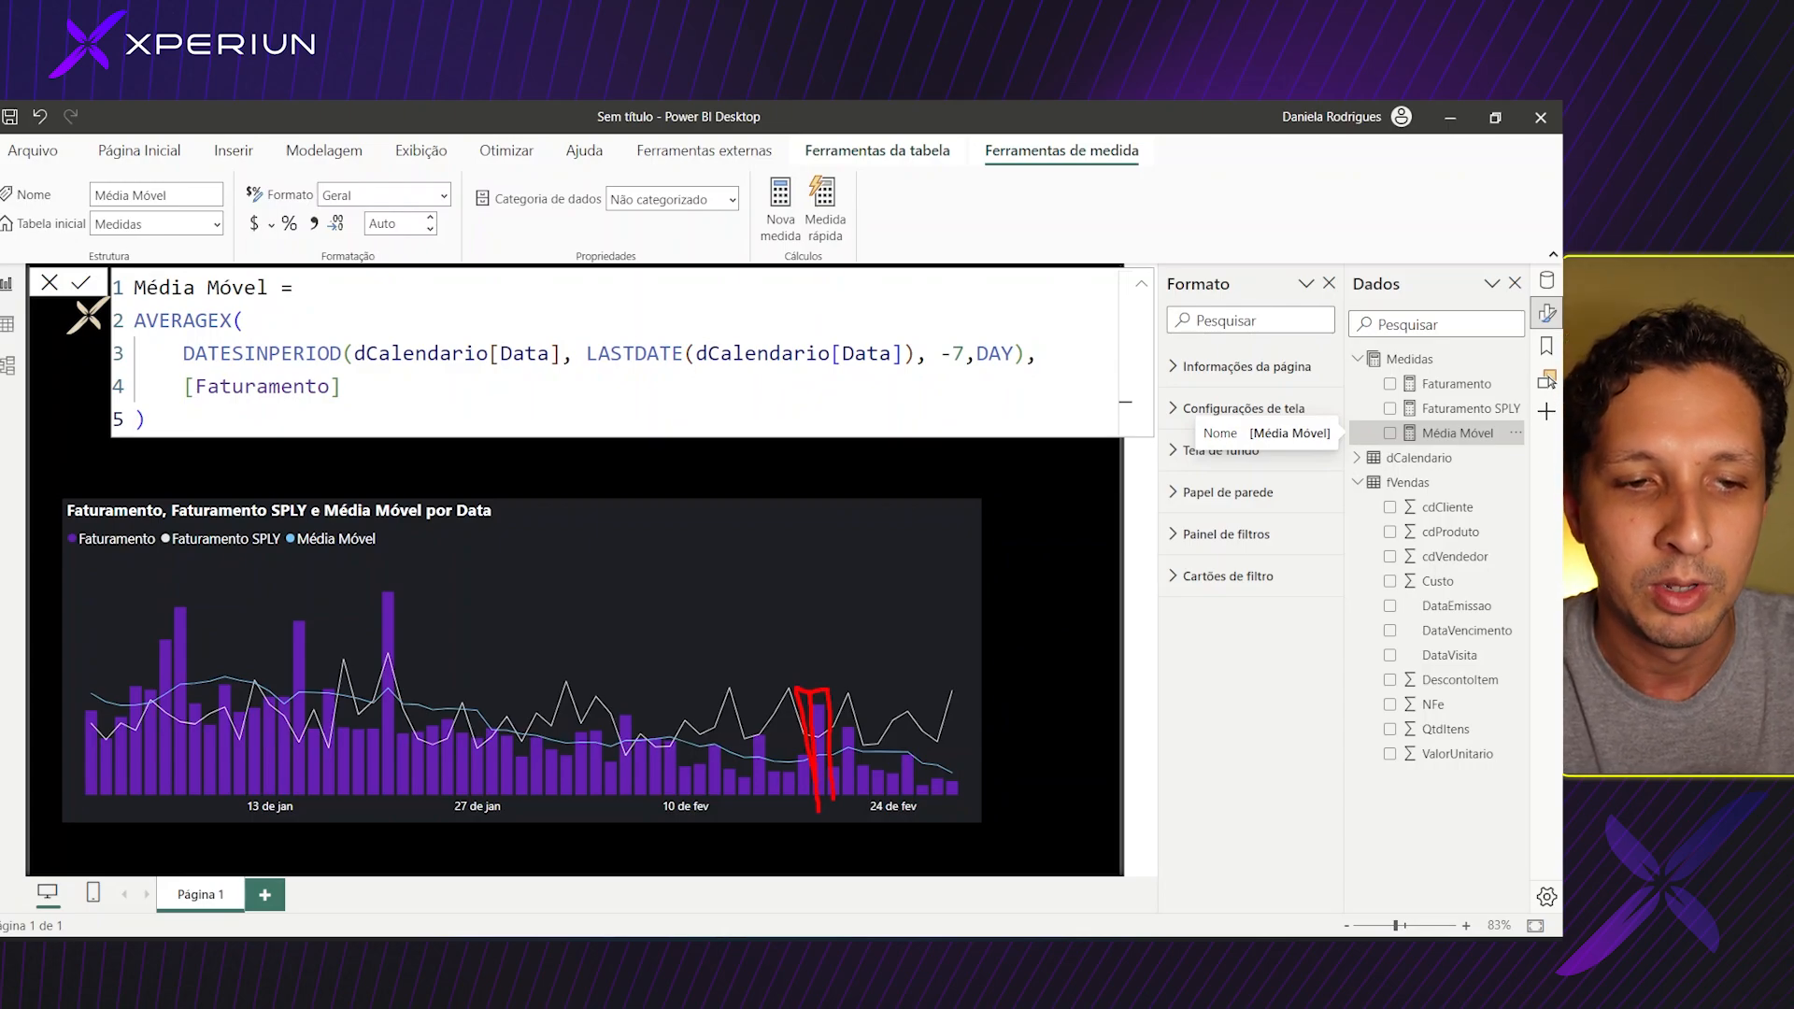
drag(684, 799, 671, 622)
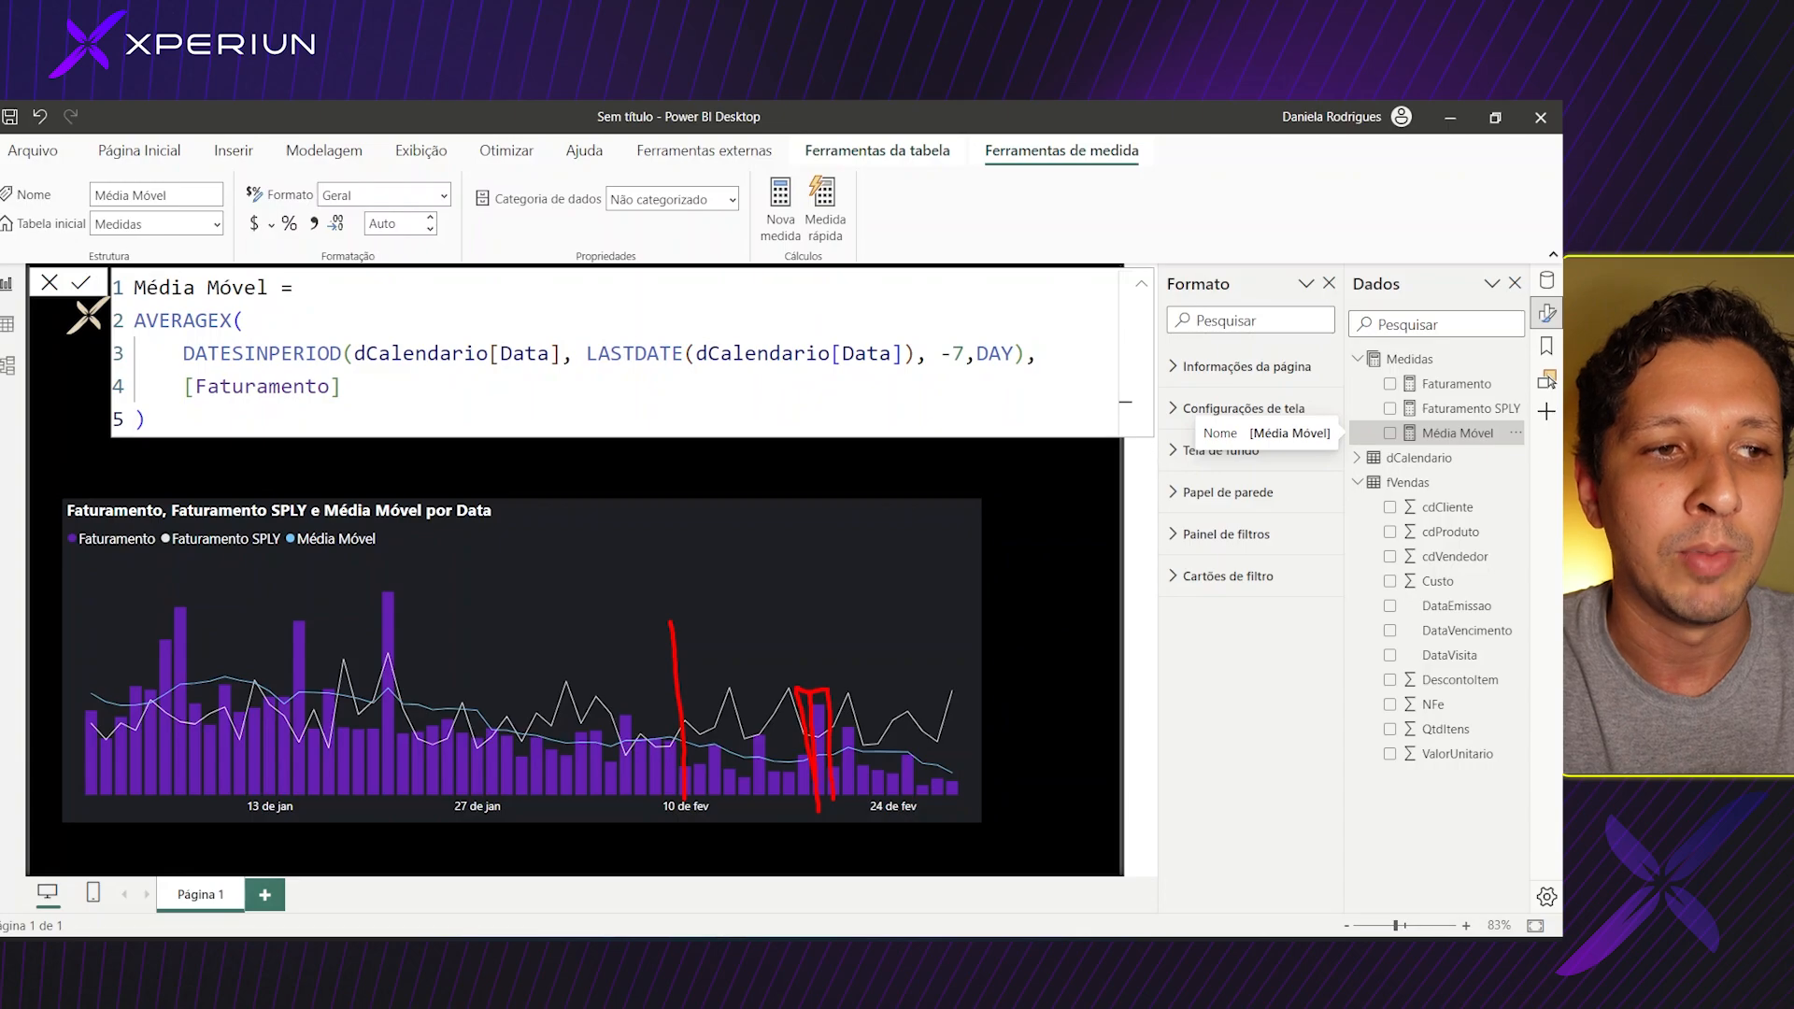
mouse_move(147, 351)
mouse_down()
mouse_move(271, 365)
mouse_move(360, 406)
mouse_move(154, 423)
mouse_up()
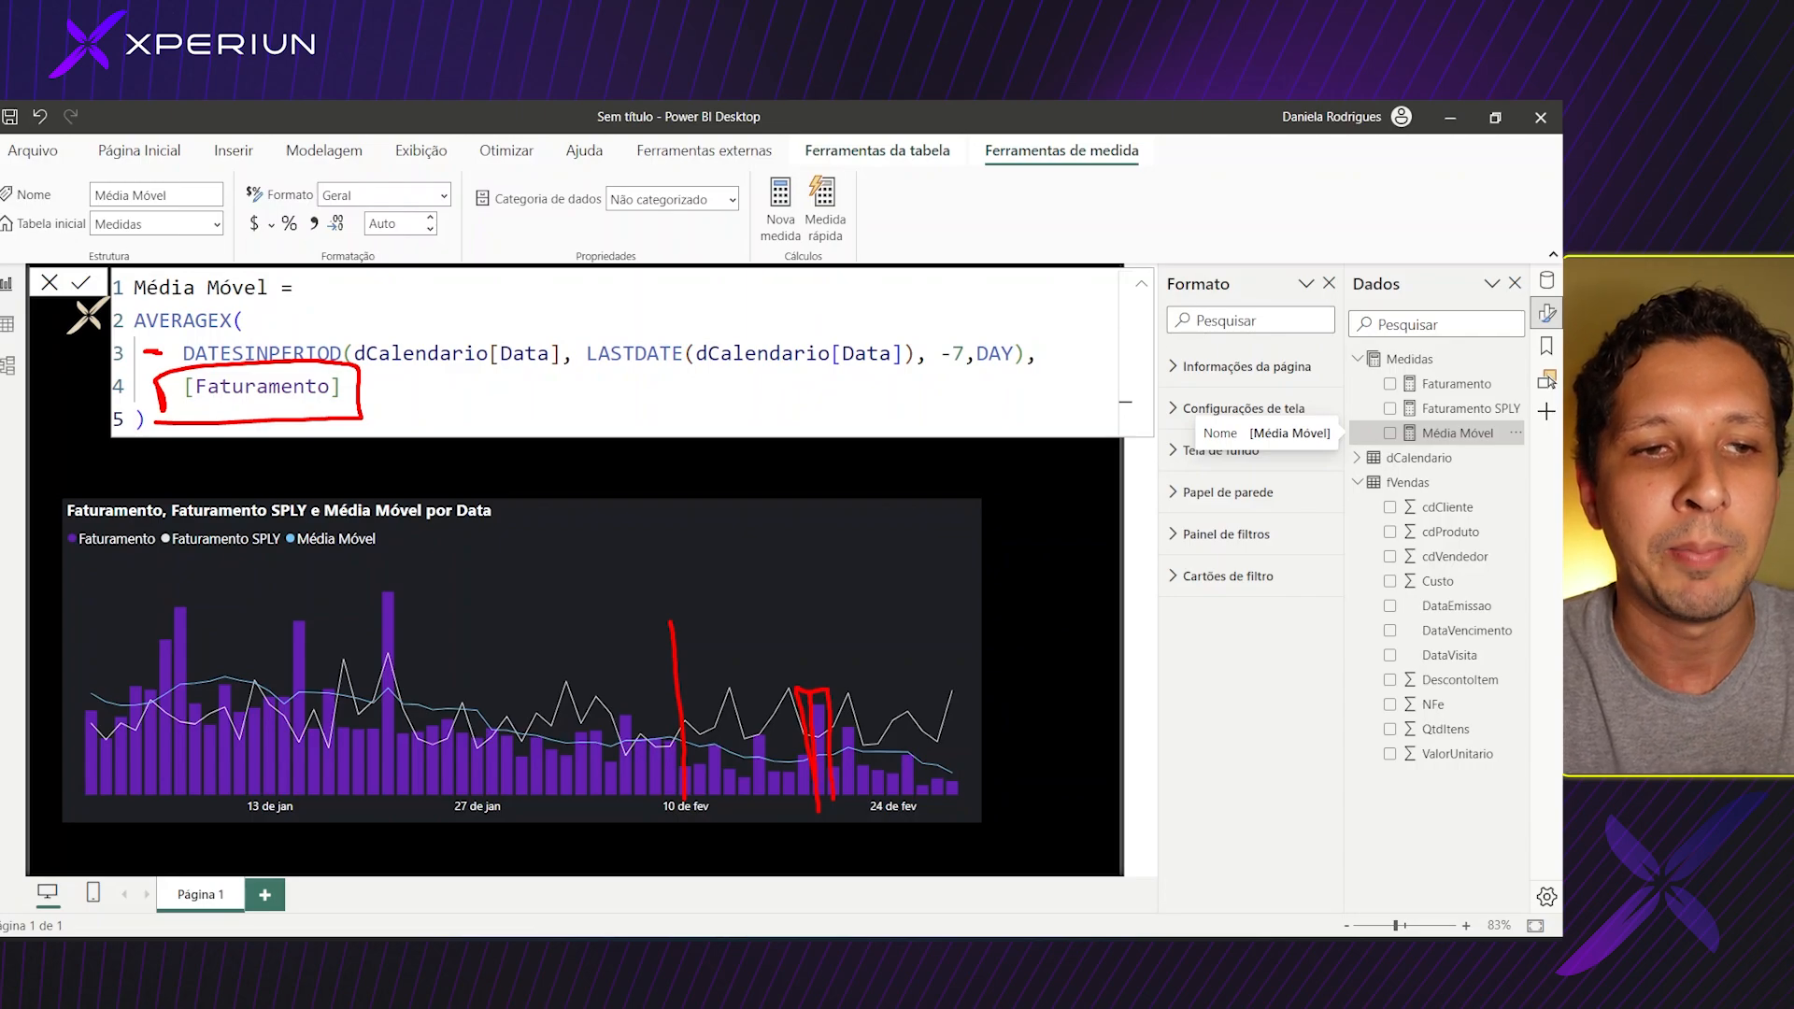
mouse_move(567, 334)
mouse_down()
mouse_move(570, 375)
mouse_move(661, 327)
mouse_move(636, 394)
mouse_move(572, 403)
mouse_up()
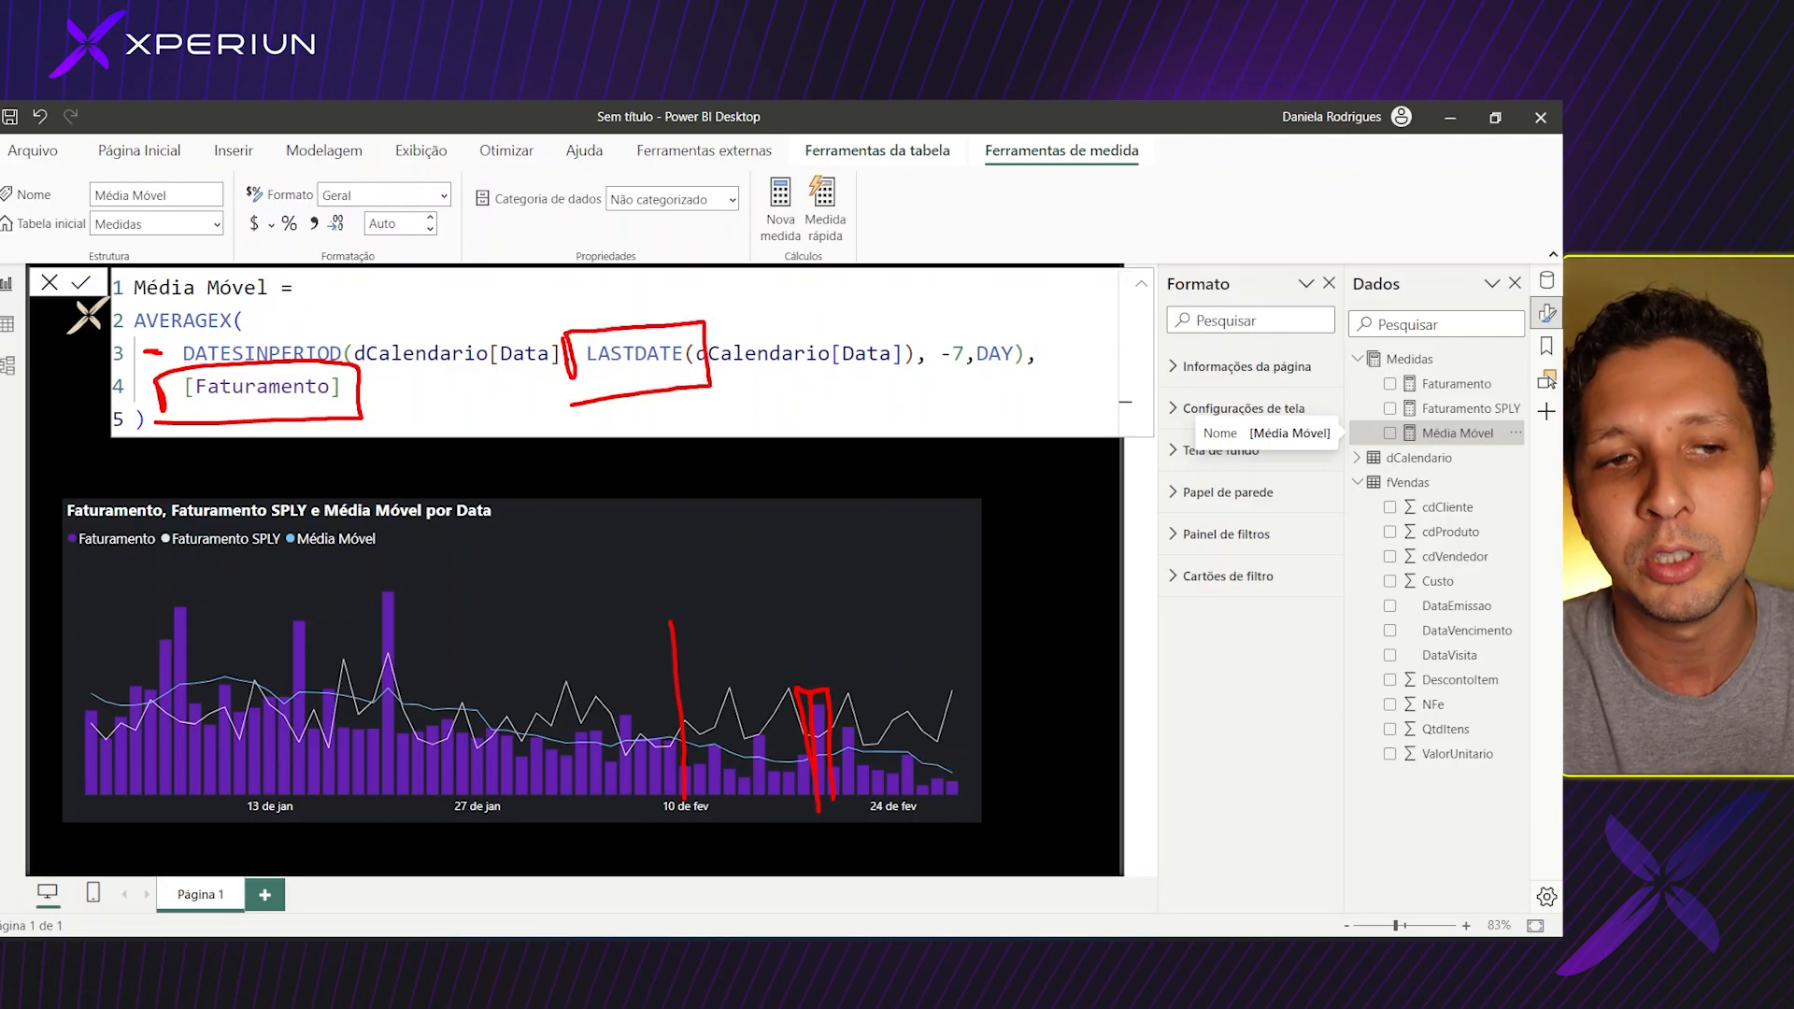
mouse_move(948, 322)
mouse_down()
mouse_move(911, 360)
mouse_move(971, 384)
mouse_move(957, 323)
mouse_up()
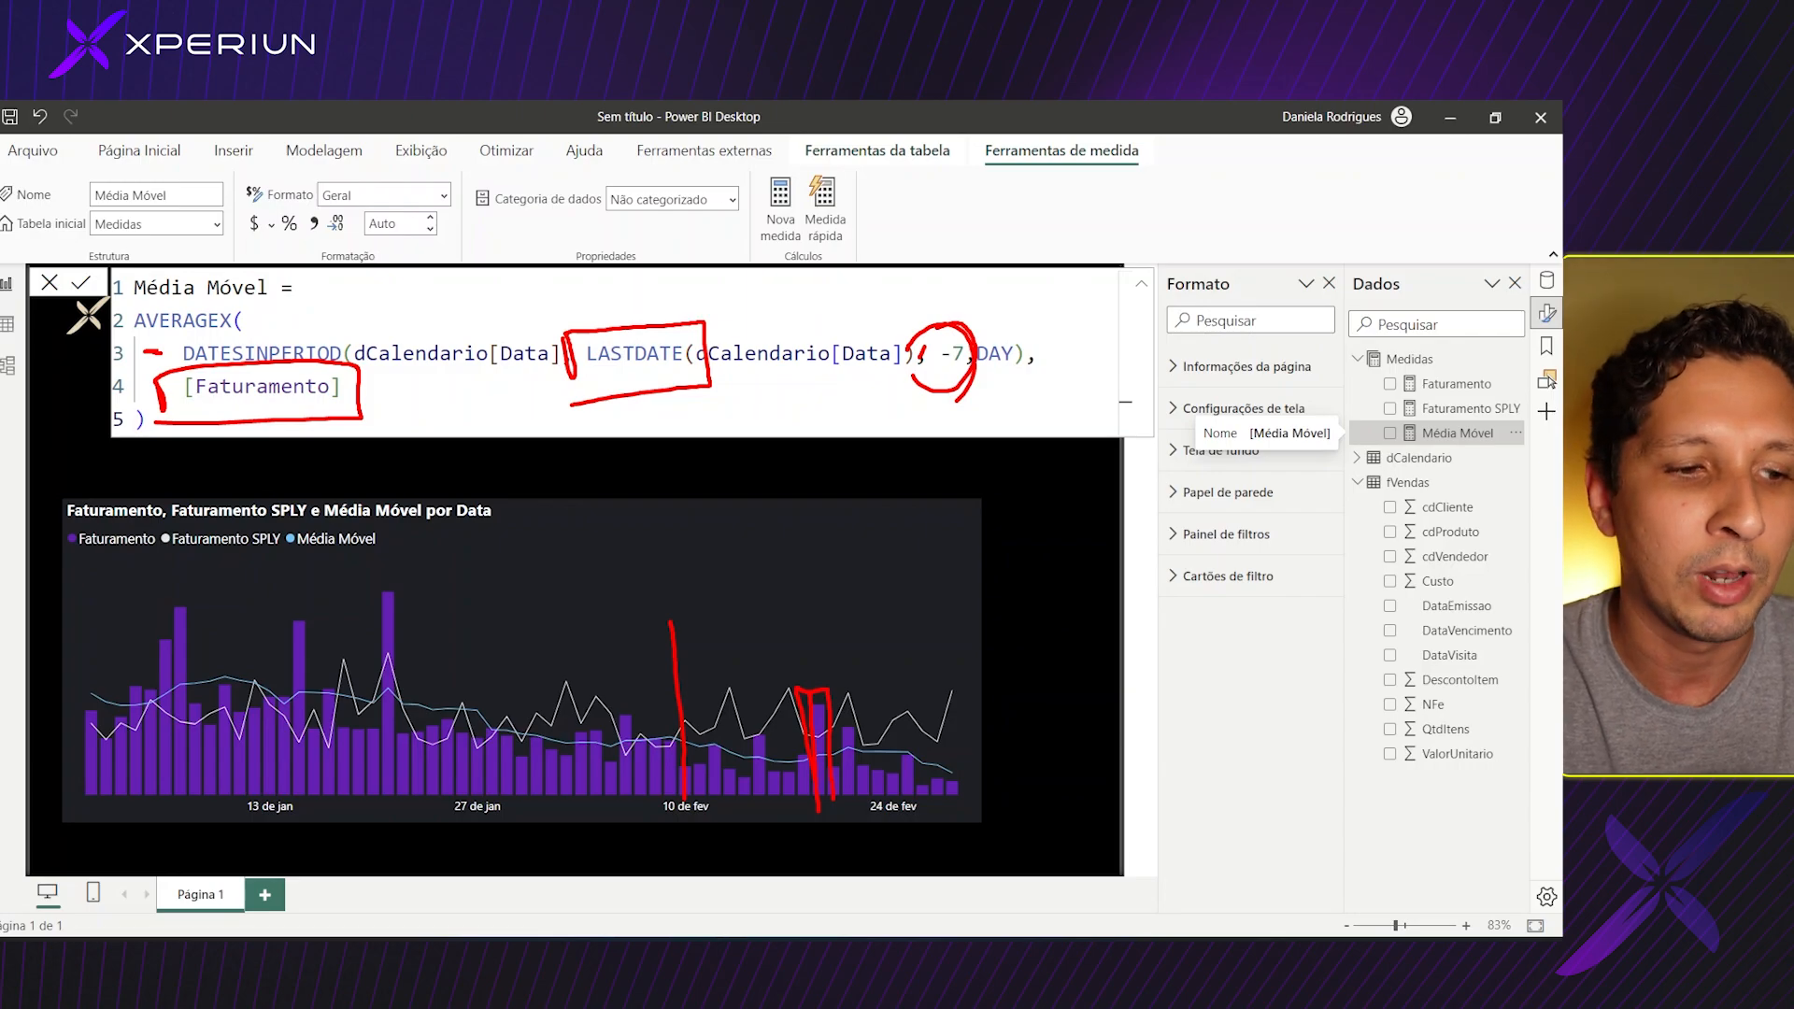
key(Escape)
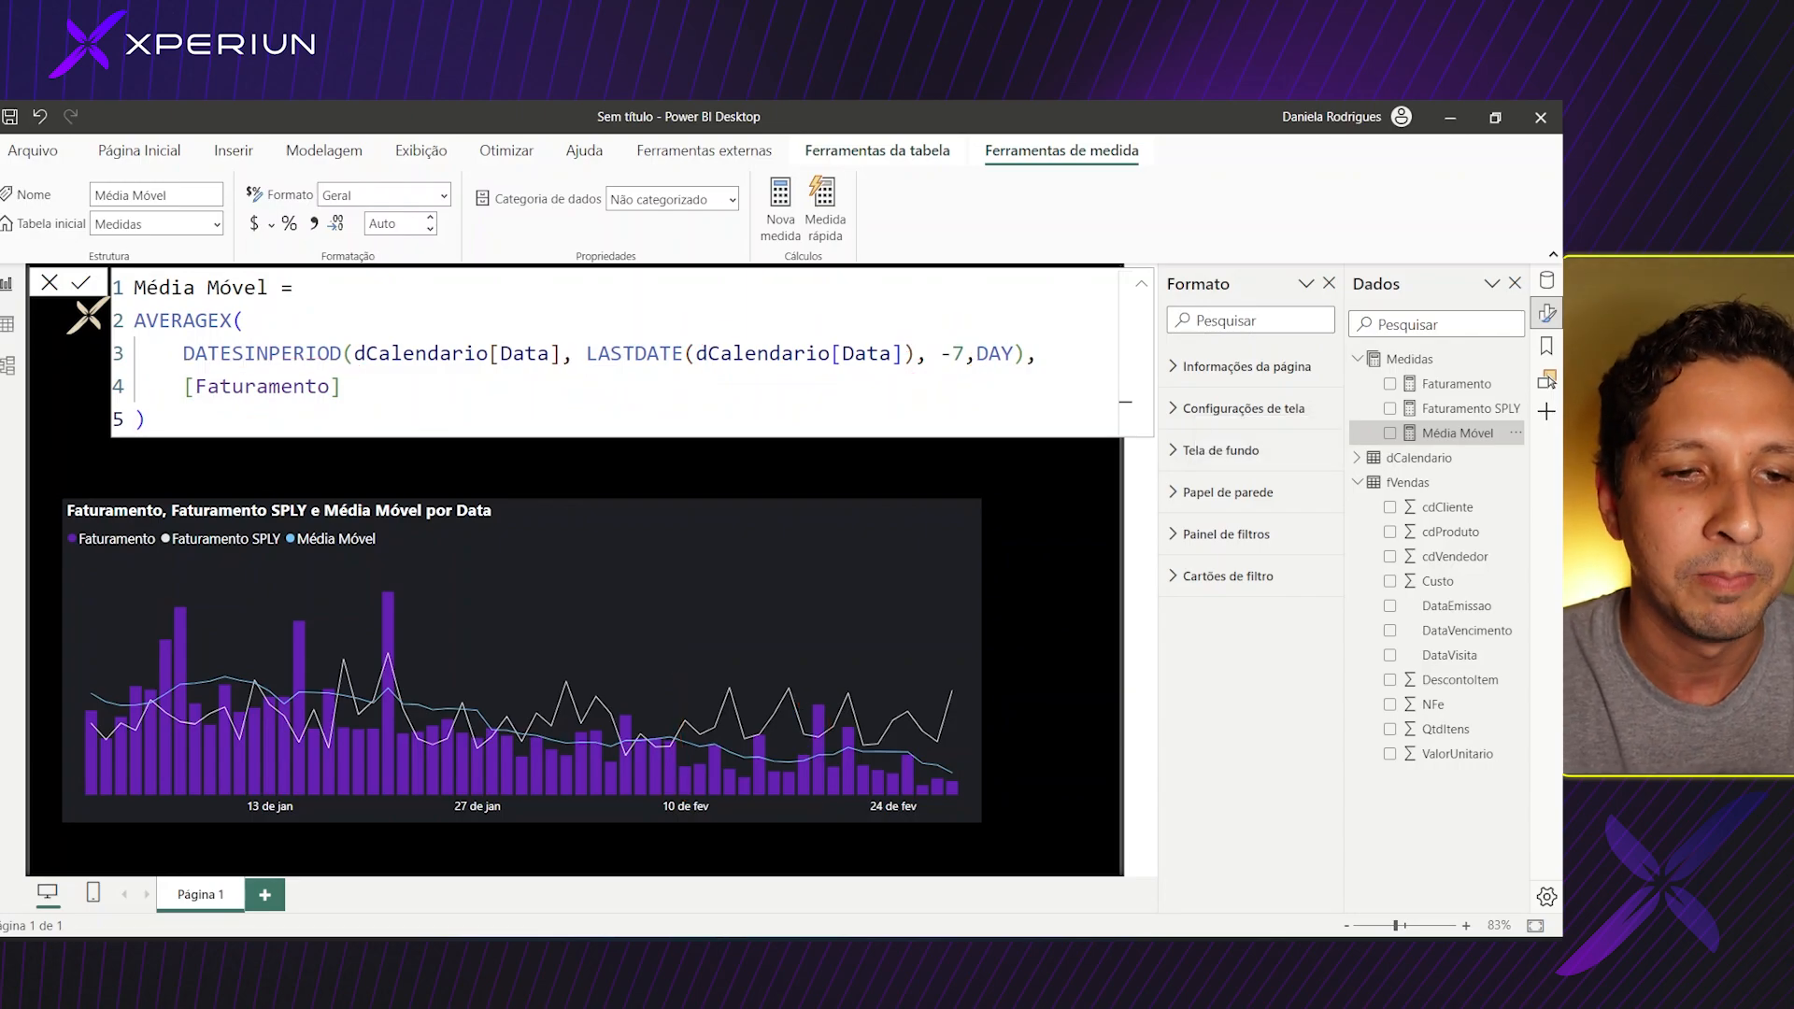
Set the number of intervals in the Média Móvel measure's DATESINPERIOD to -15 and commit the formula.
double_click(964, 363)
key(BackSpace)
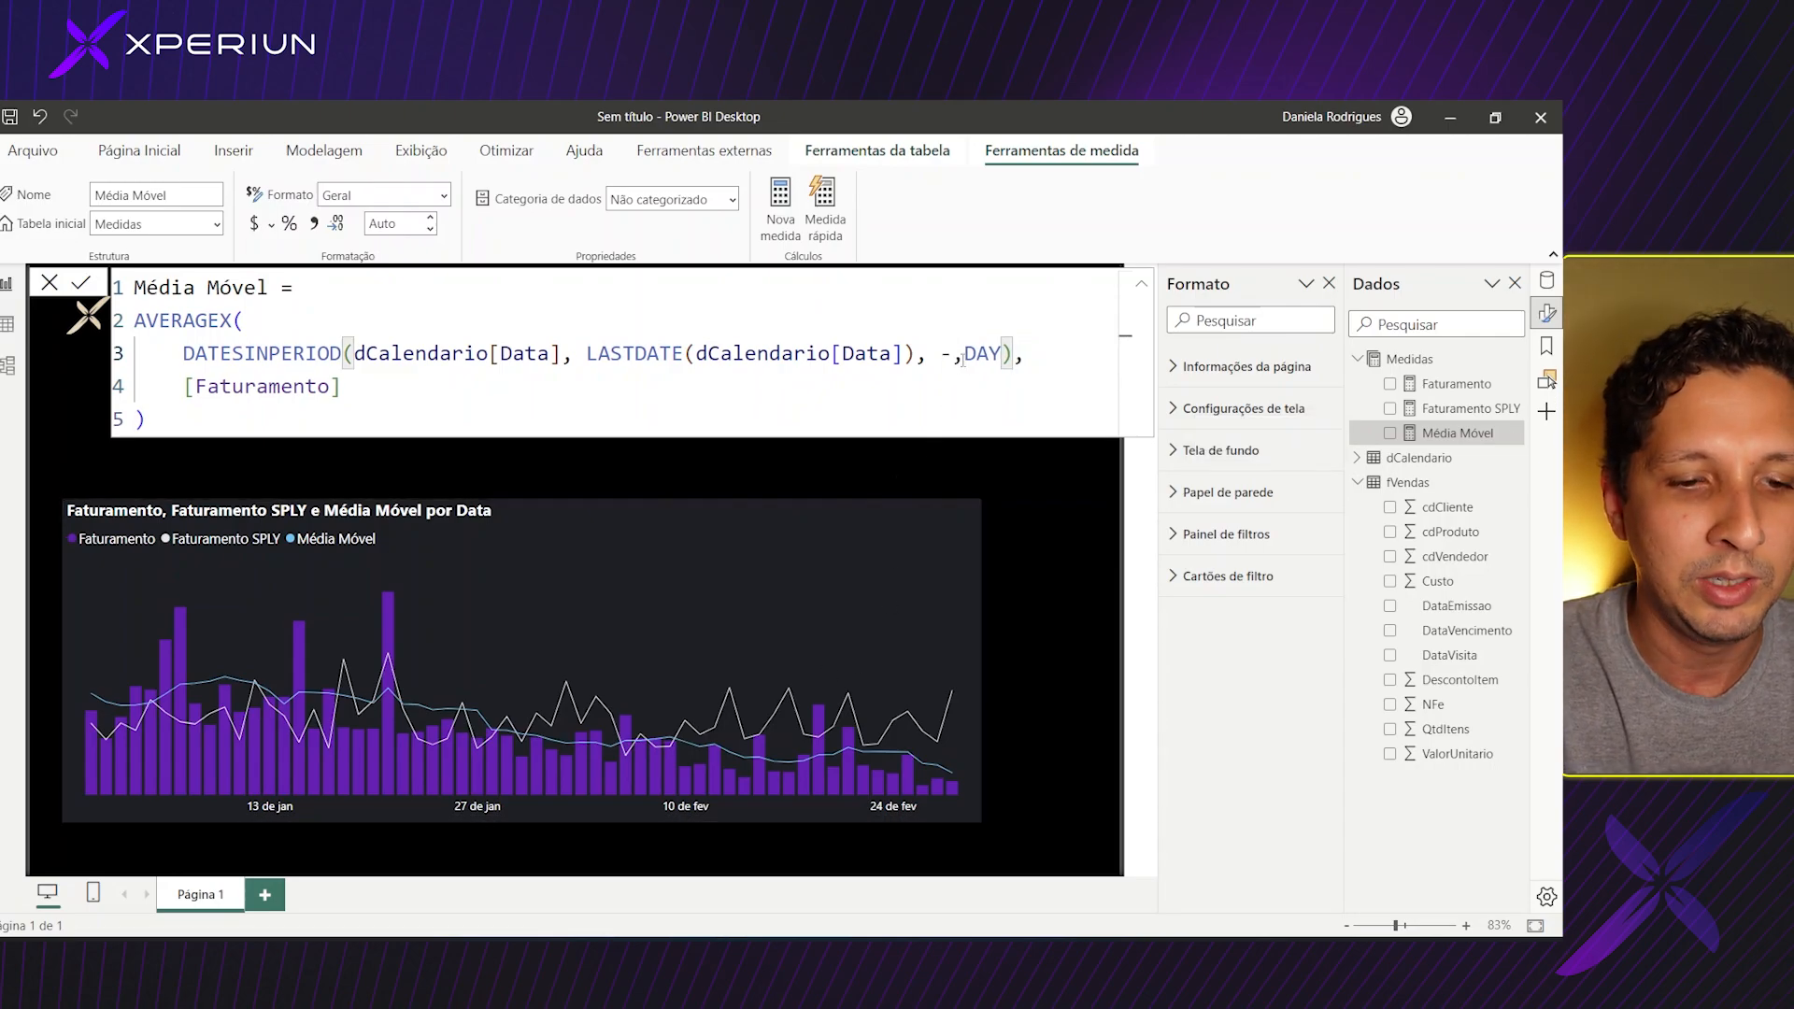
text(15)
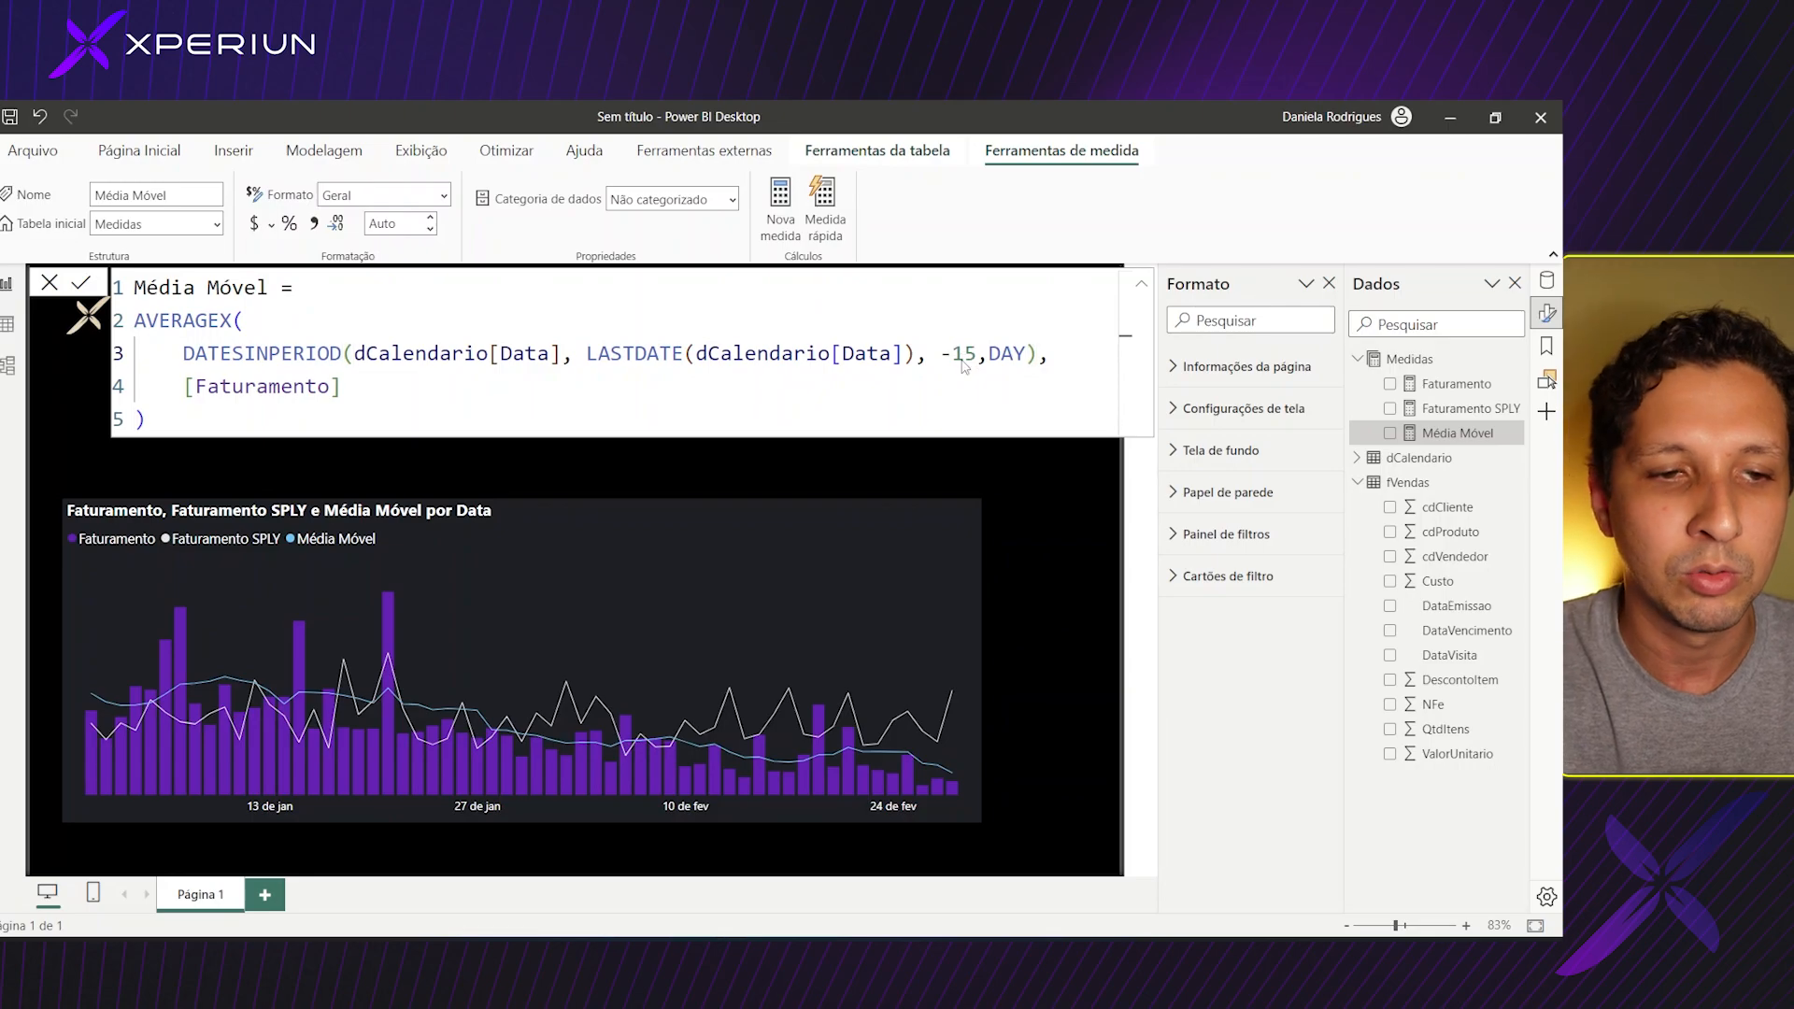
key(Return)
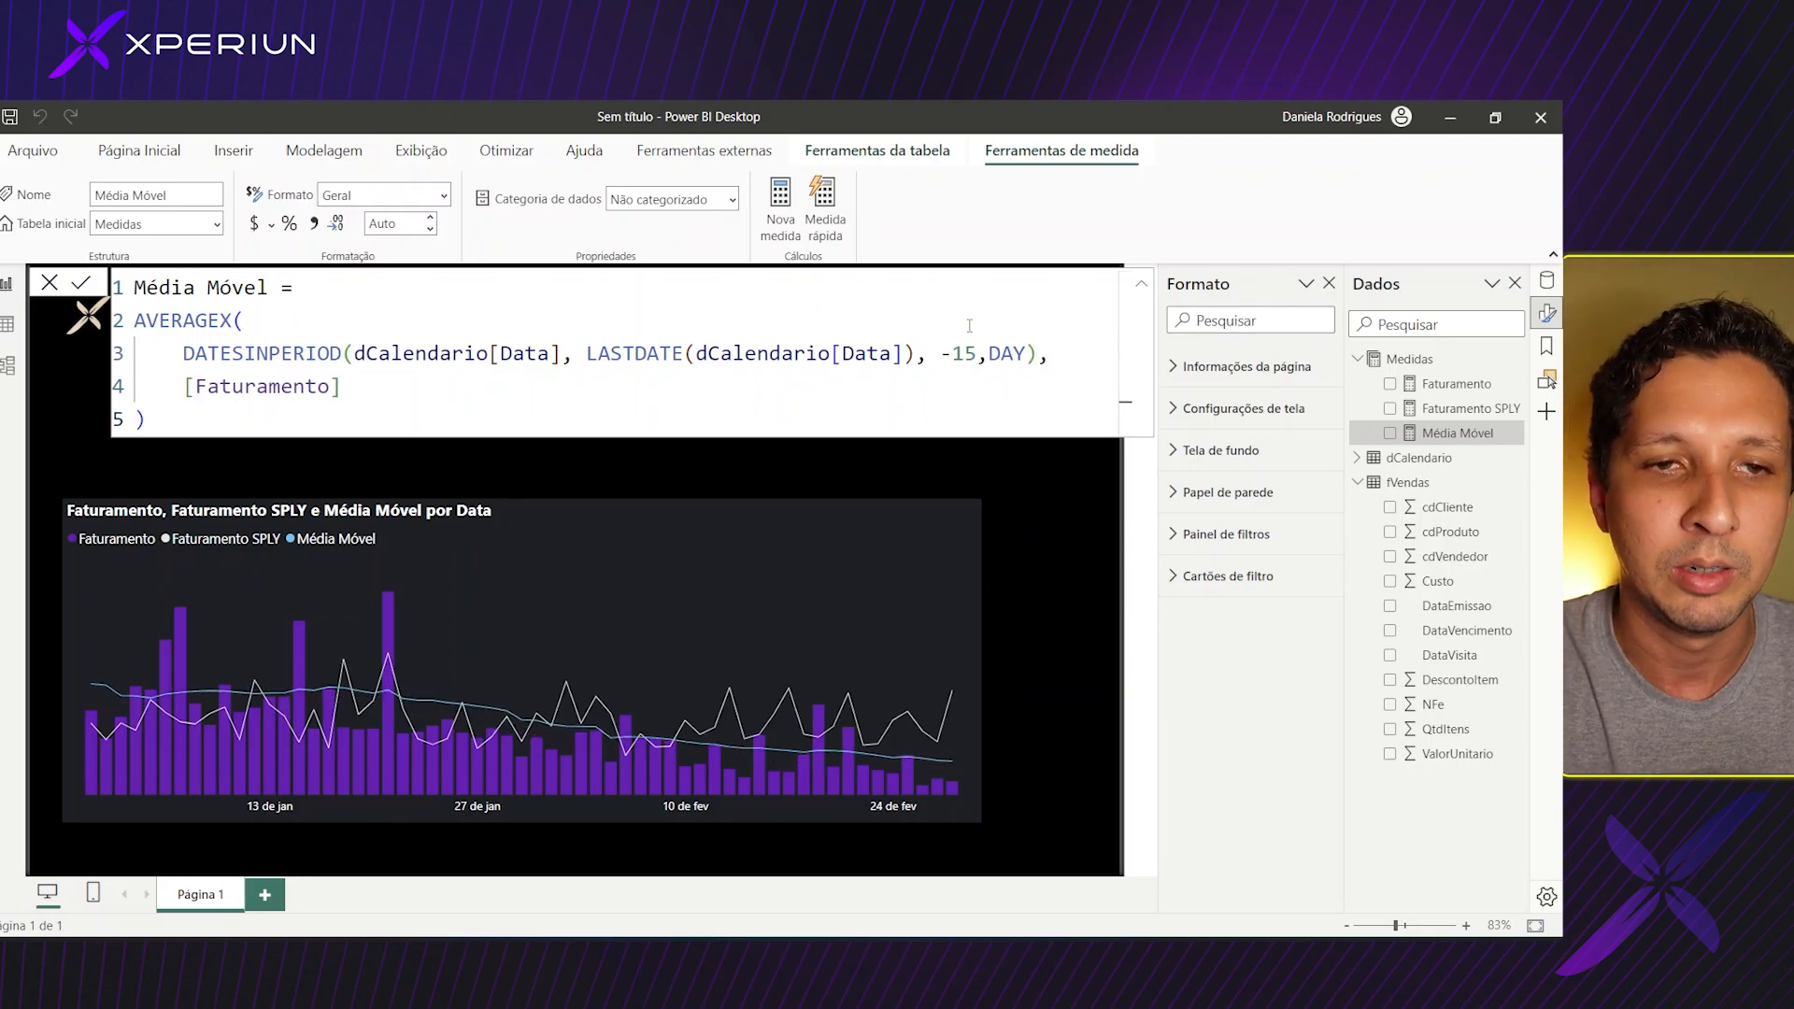
Set the number of intervals in the Média Móvel measure's DATESINPERIOD to -3, commit it and leave the formula.
double_click(965, 355)
key(BackSpace)
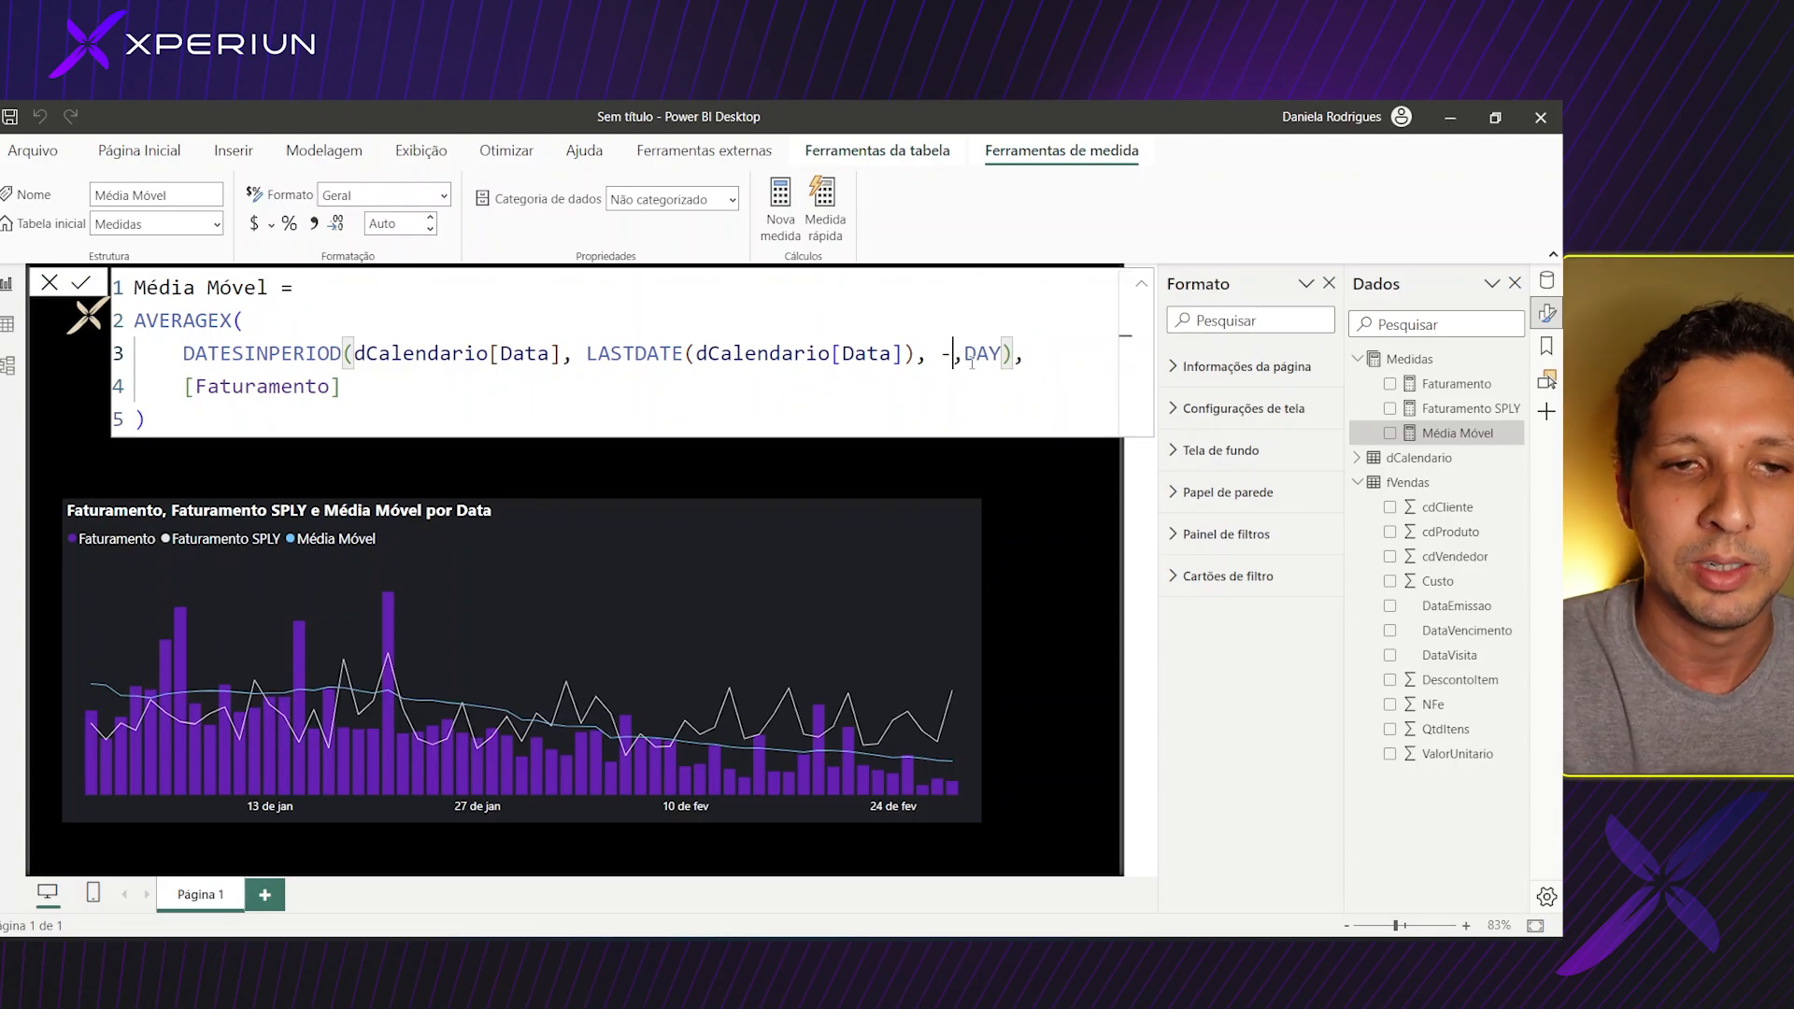
text(3)
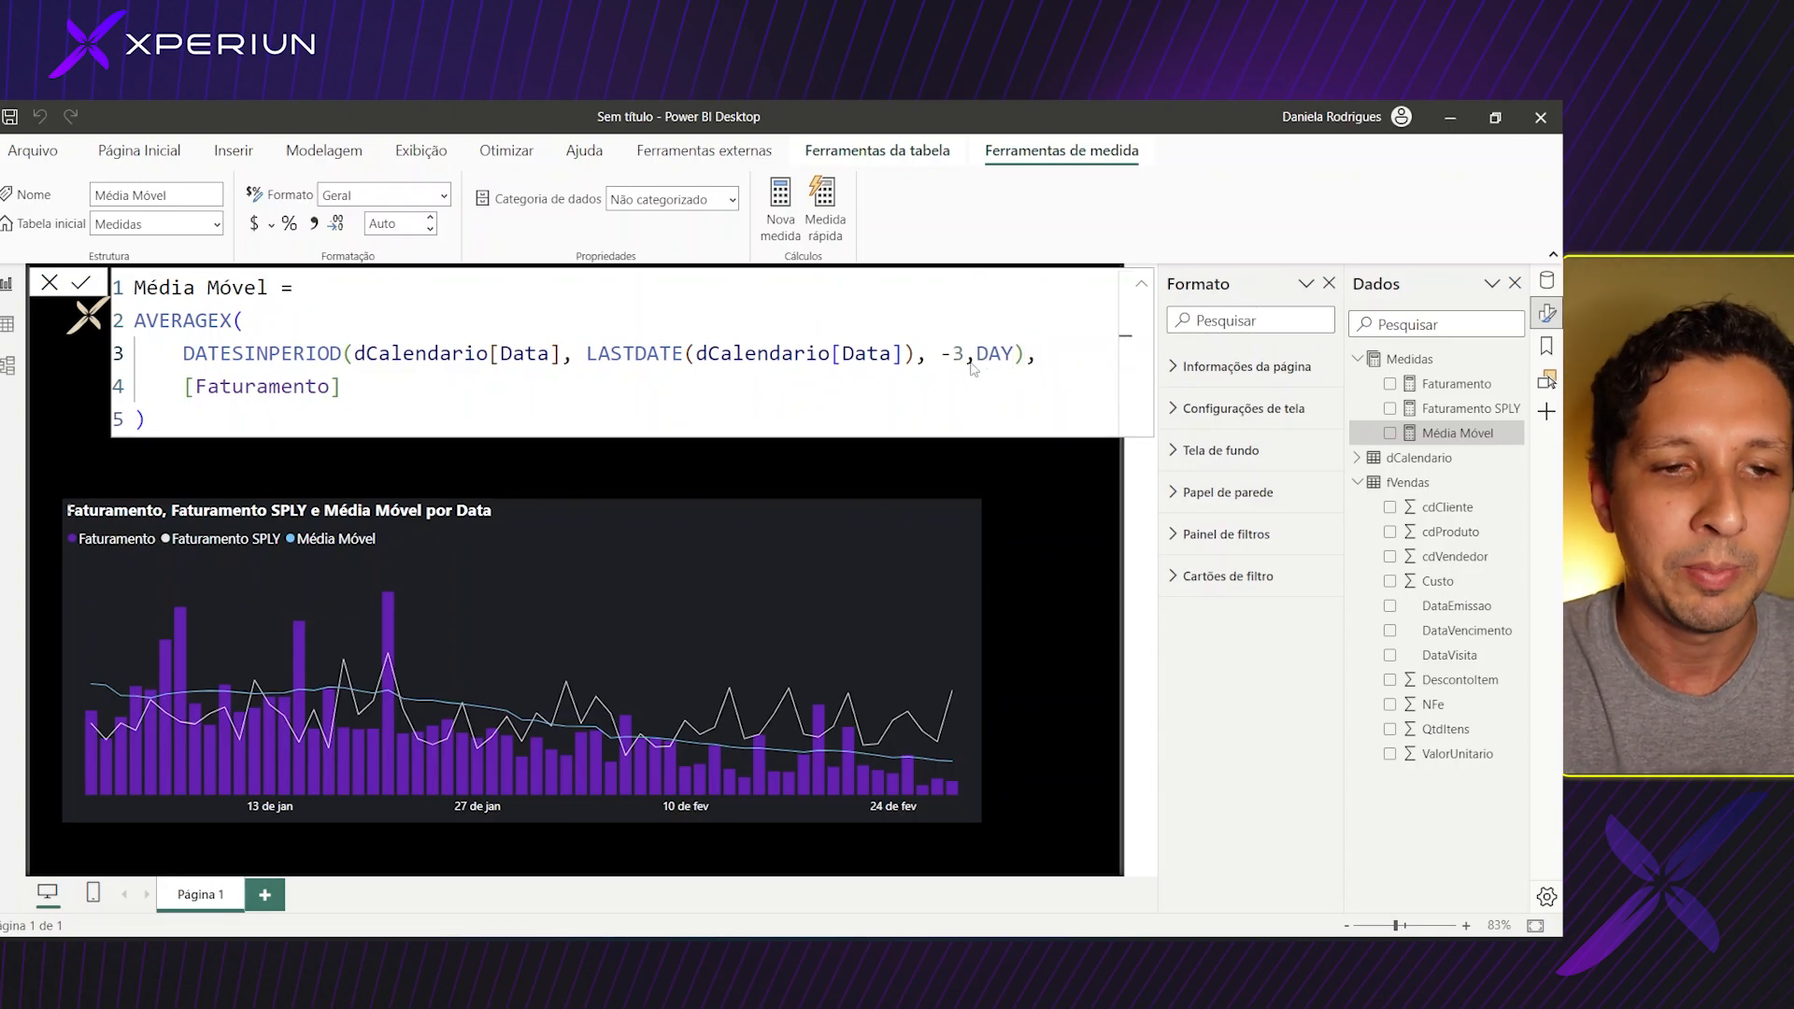
key(Return)
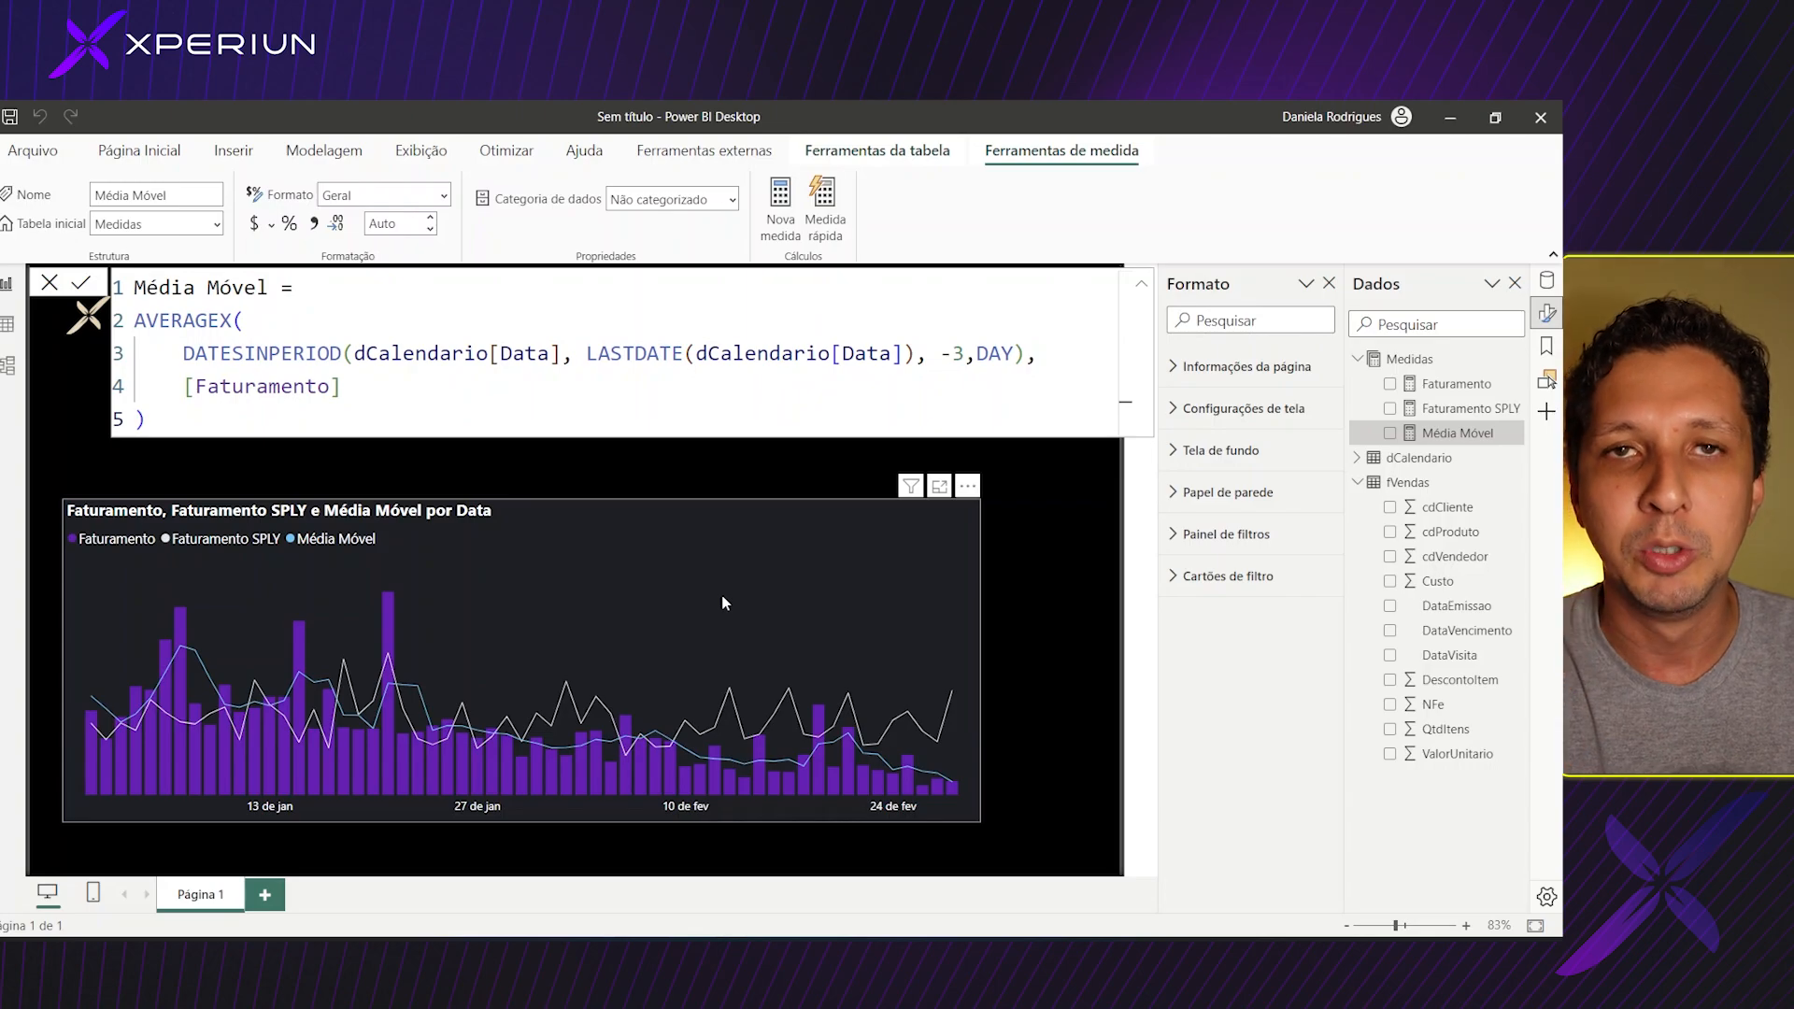
click(1017, 575)
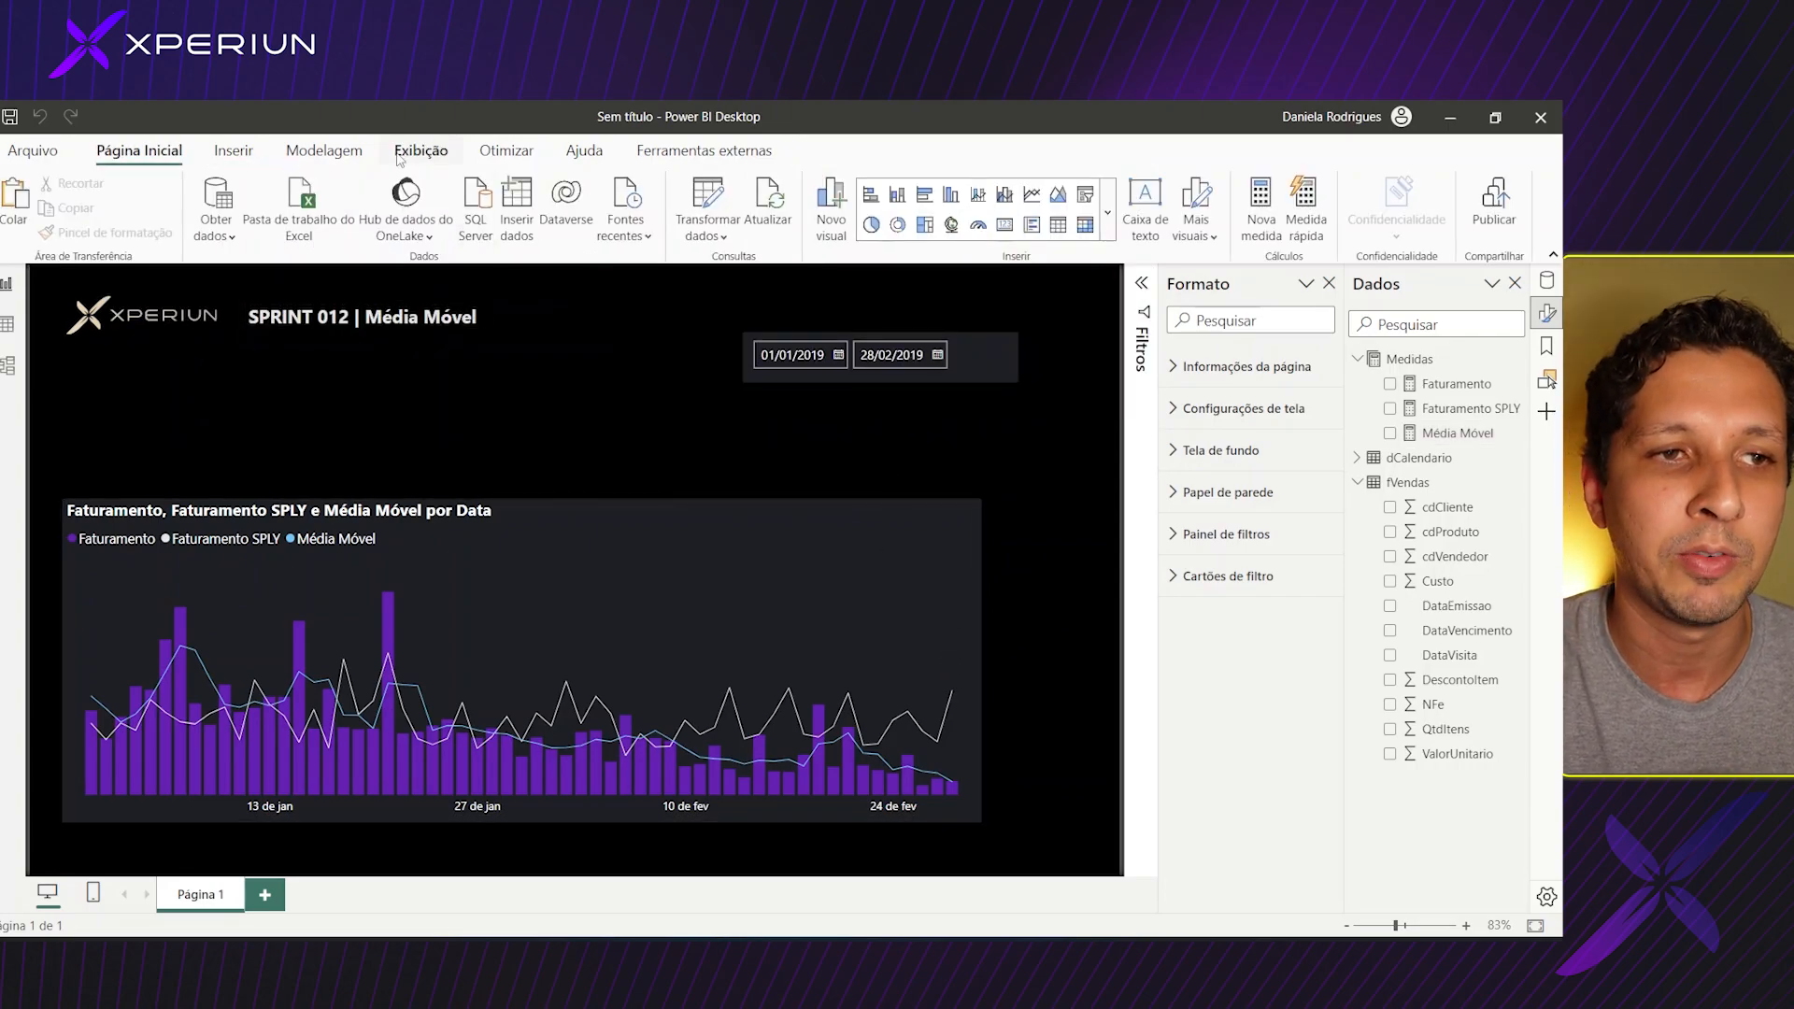
Start a new numeric range parameter and name it Dias.
click(324, 151)
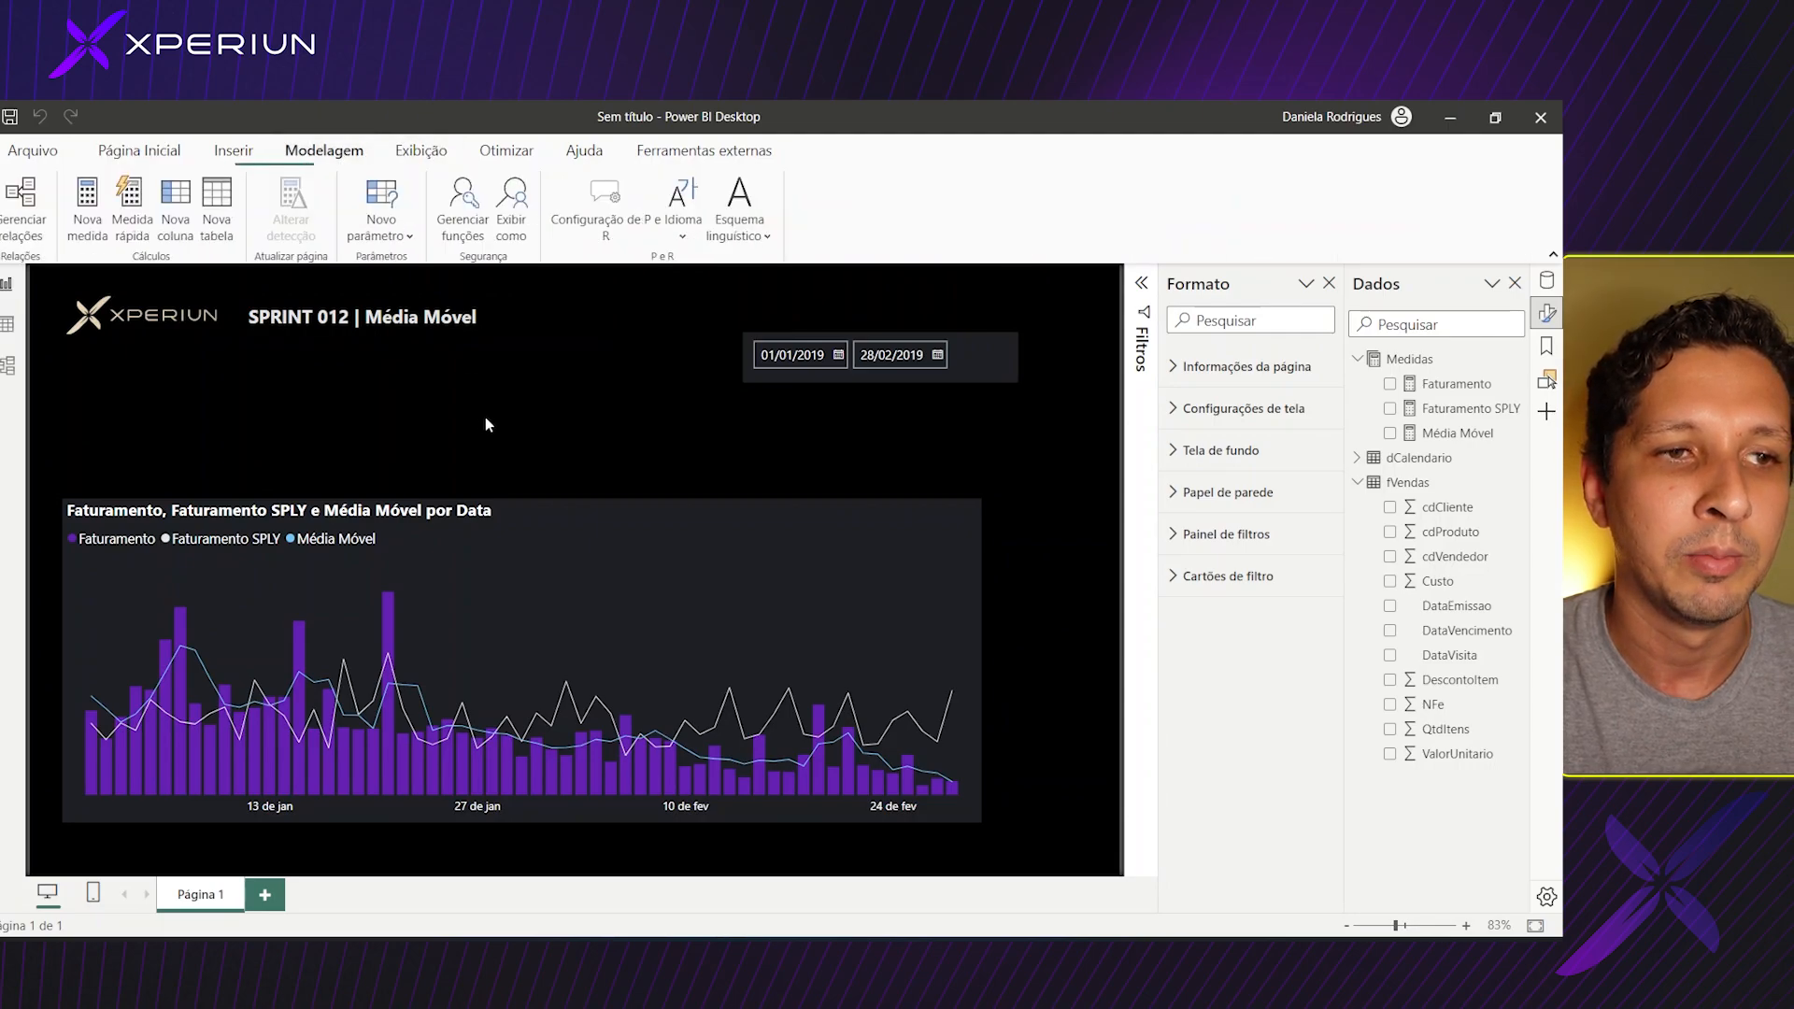
click(405, 240)
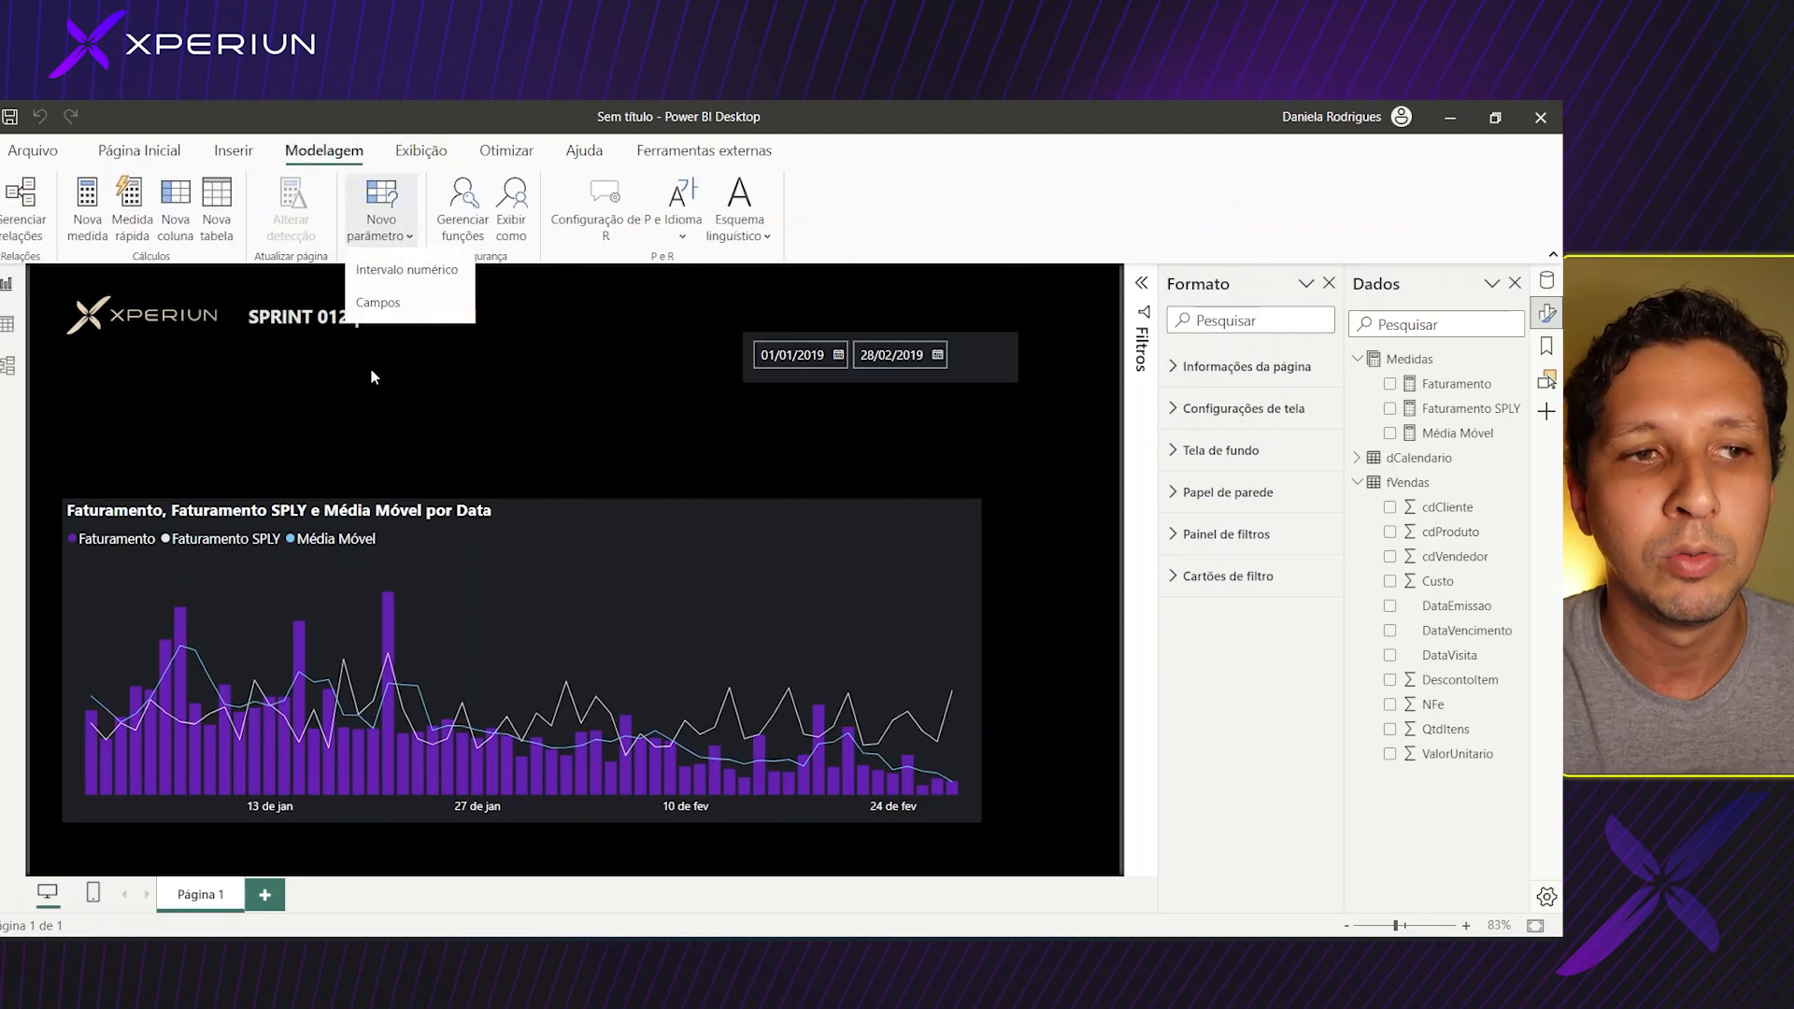
click(387, 280)
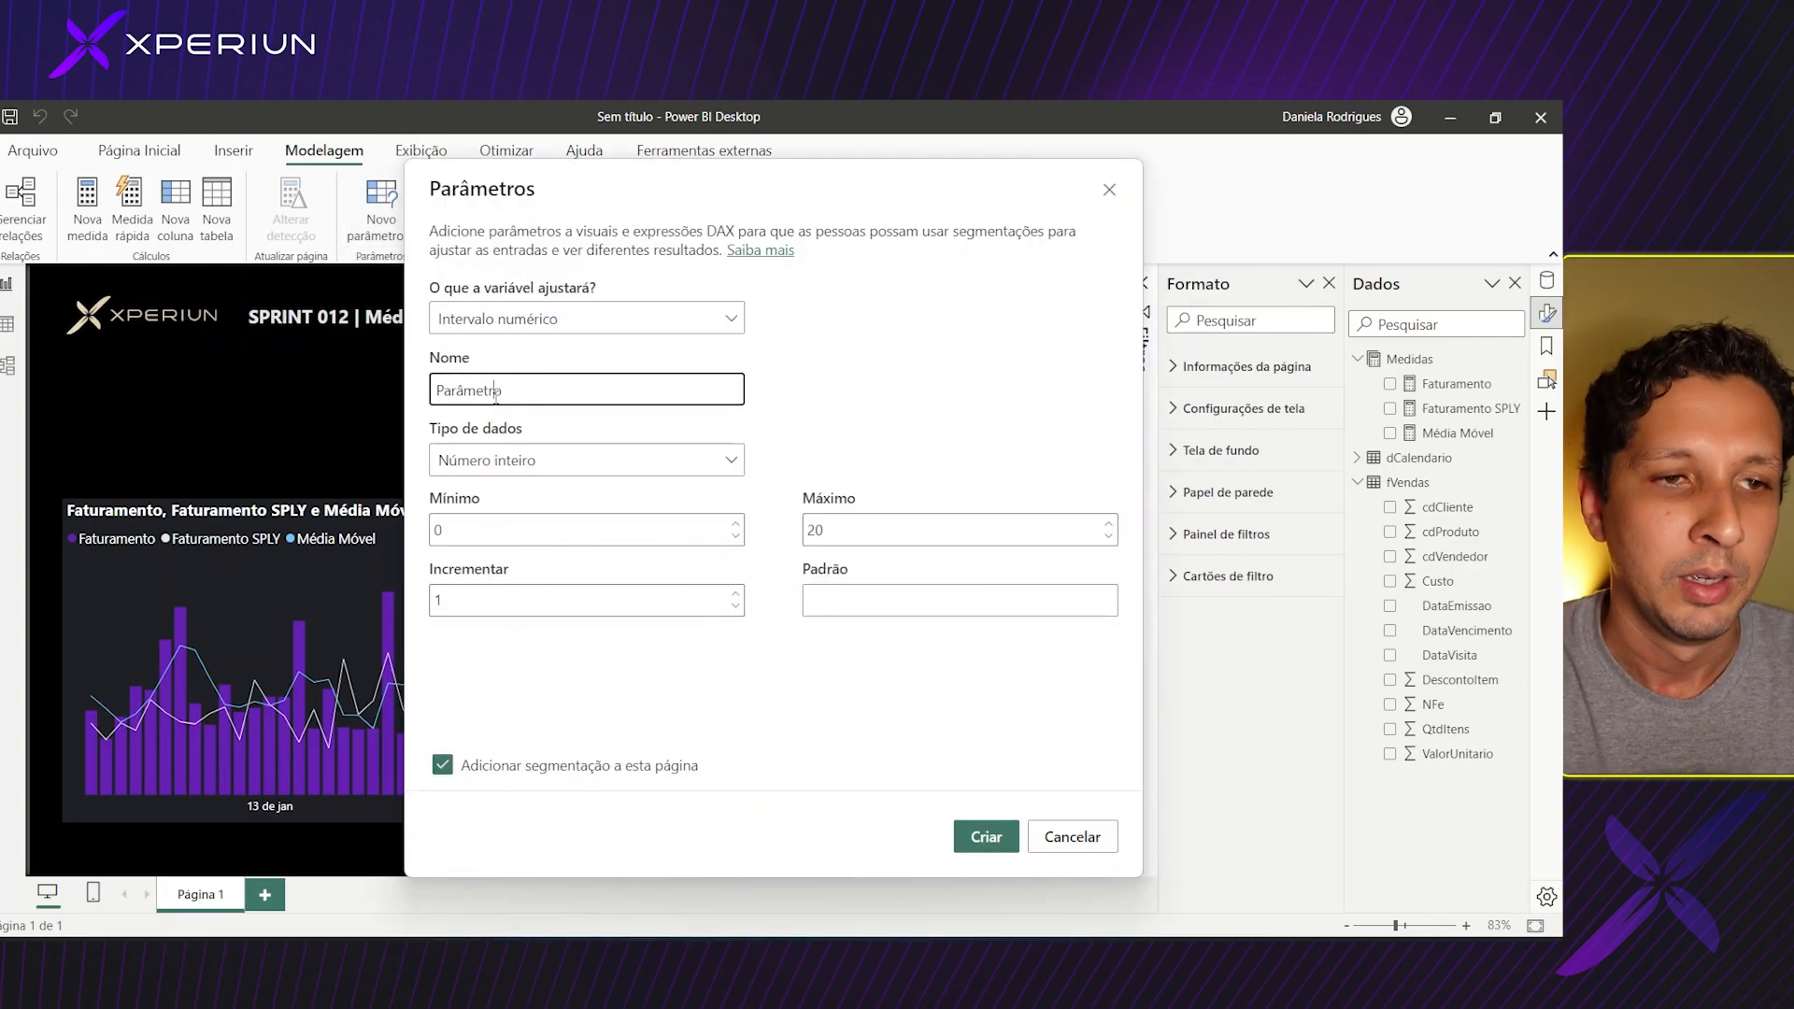
double_click(496, 397)
text(Dias)
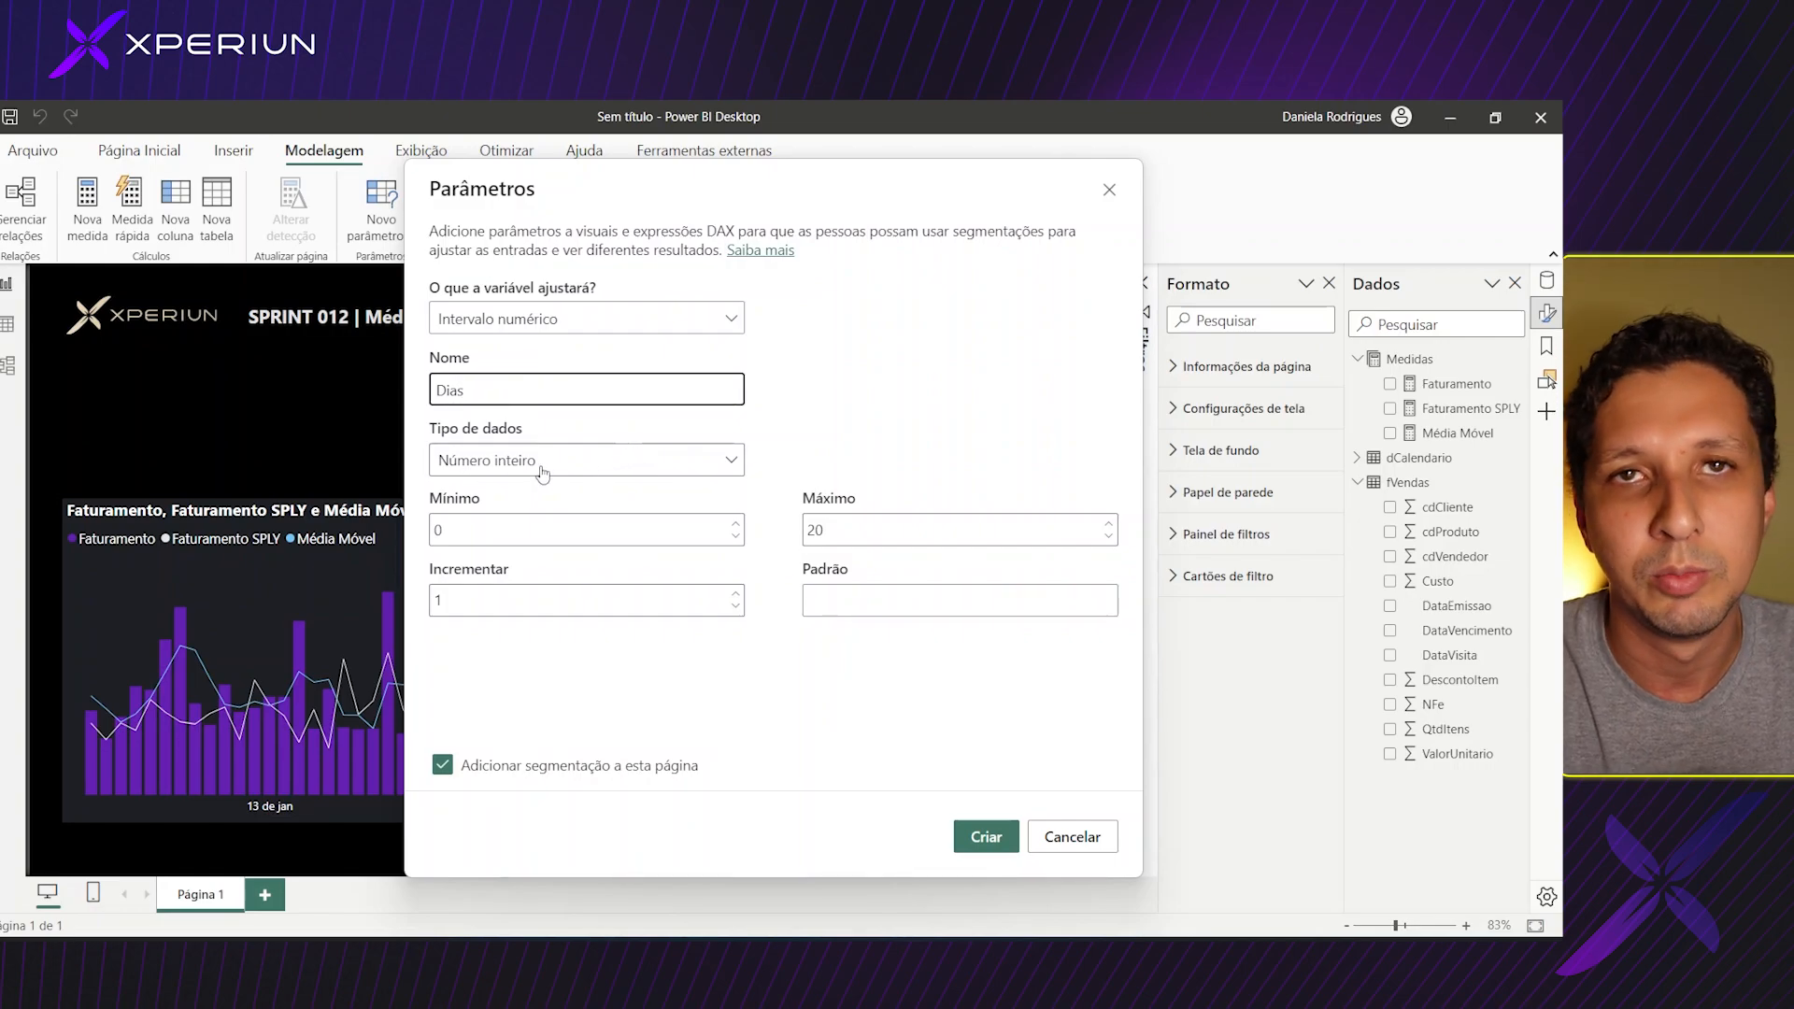
Set the Dias parameter's minimum to 1 and maximum to 90, and create it with a slicer on the page.
click(500, 534)
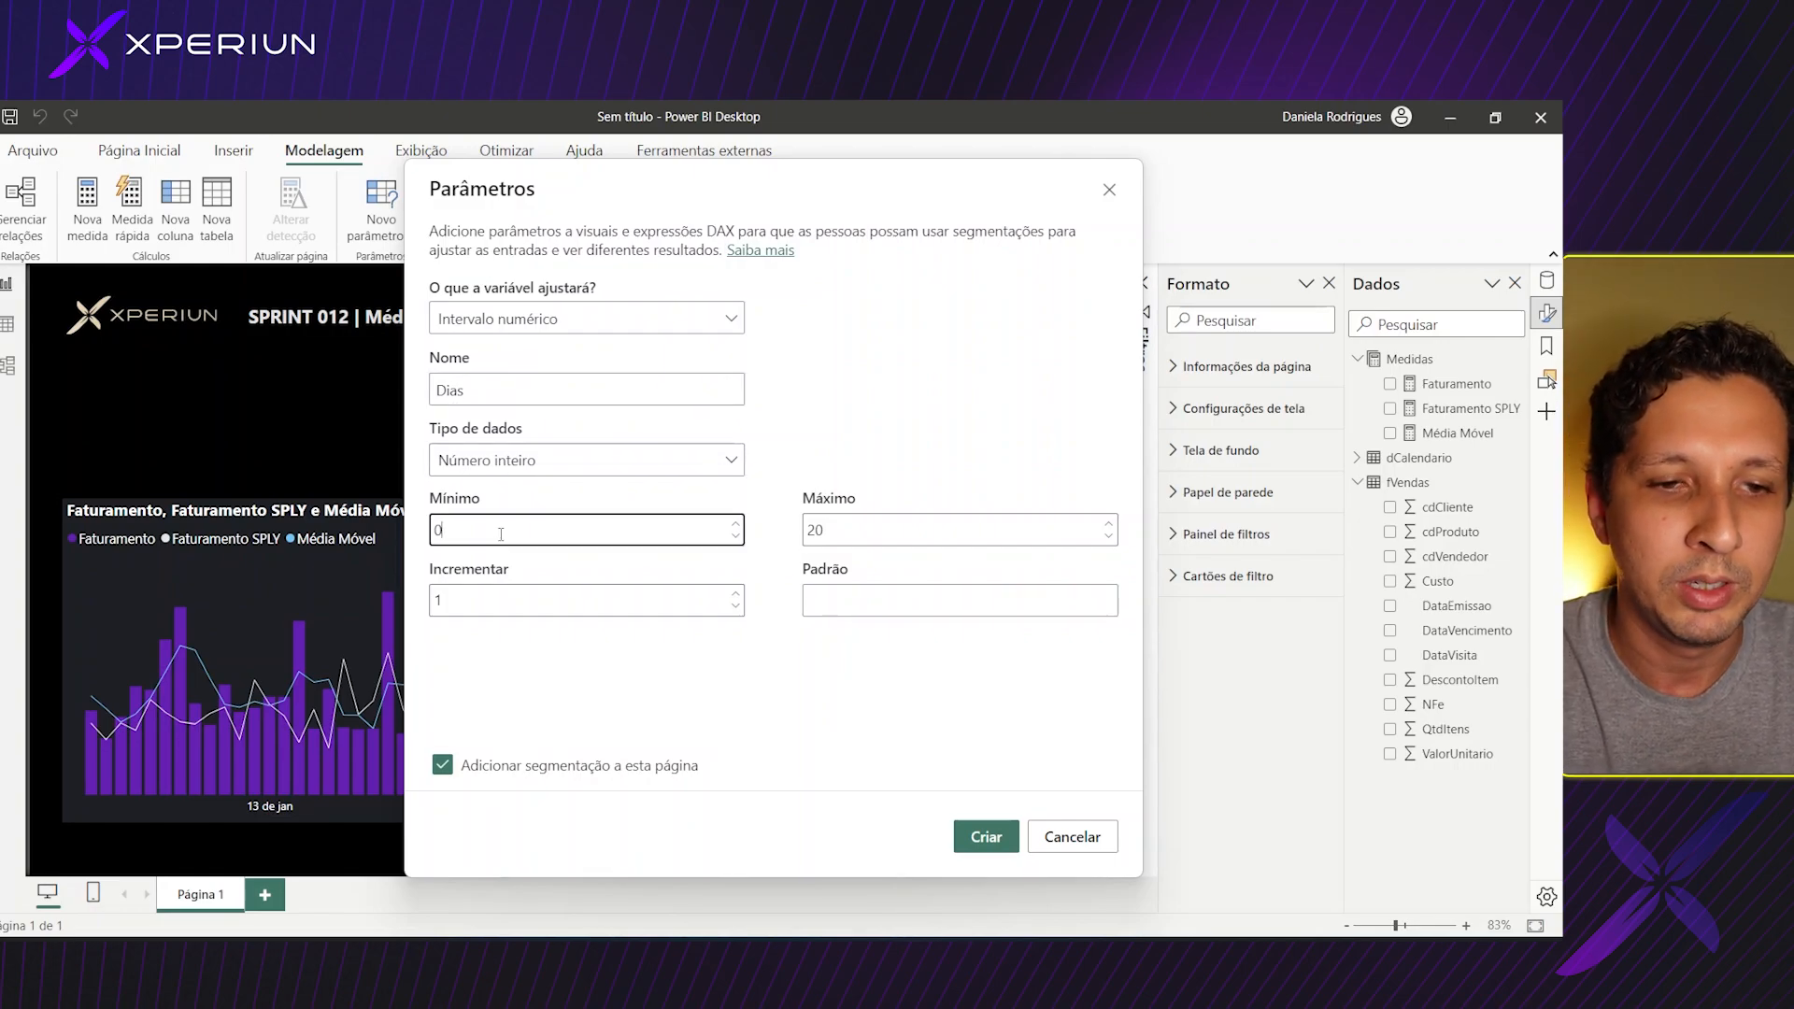
key(BackSpace)
text(1)
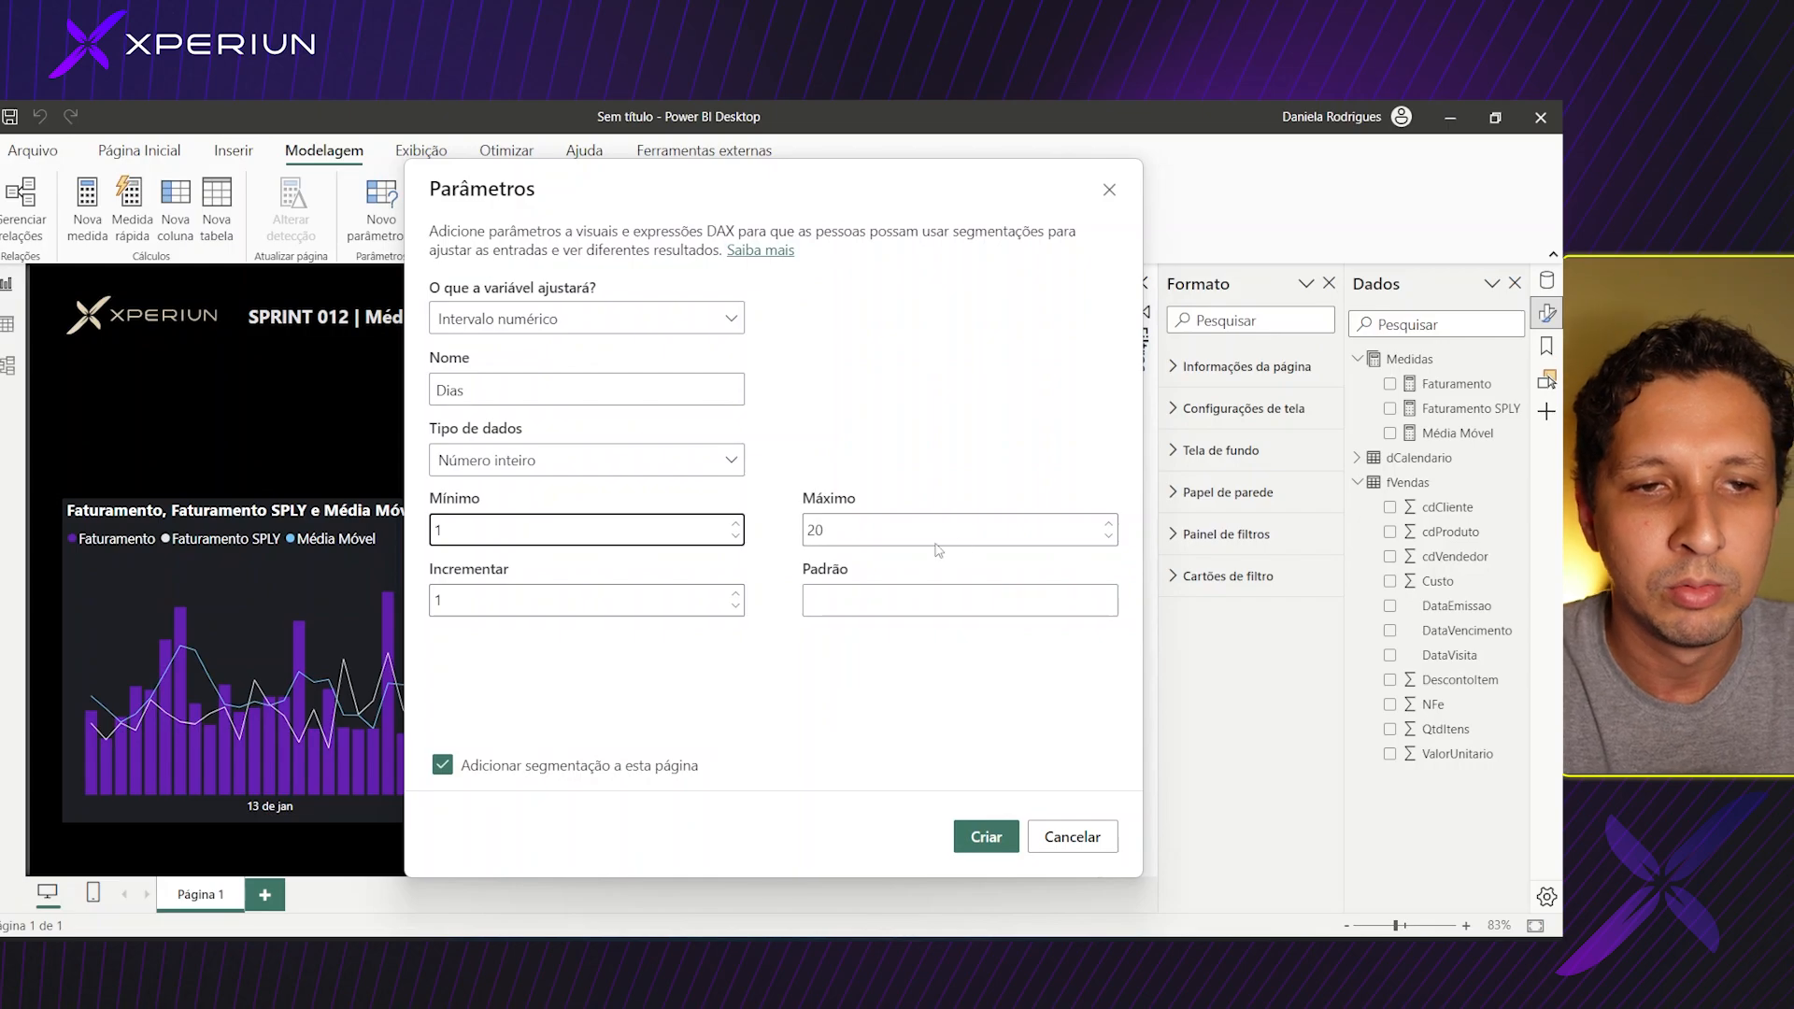
click(937, 533)
key(BackSpace)
key(BackSpace)
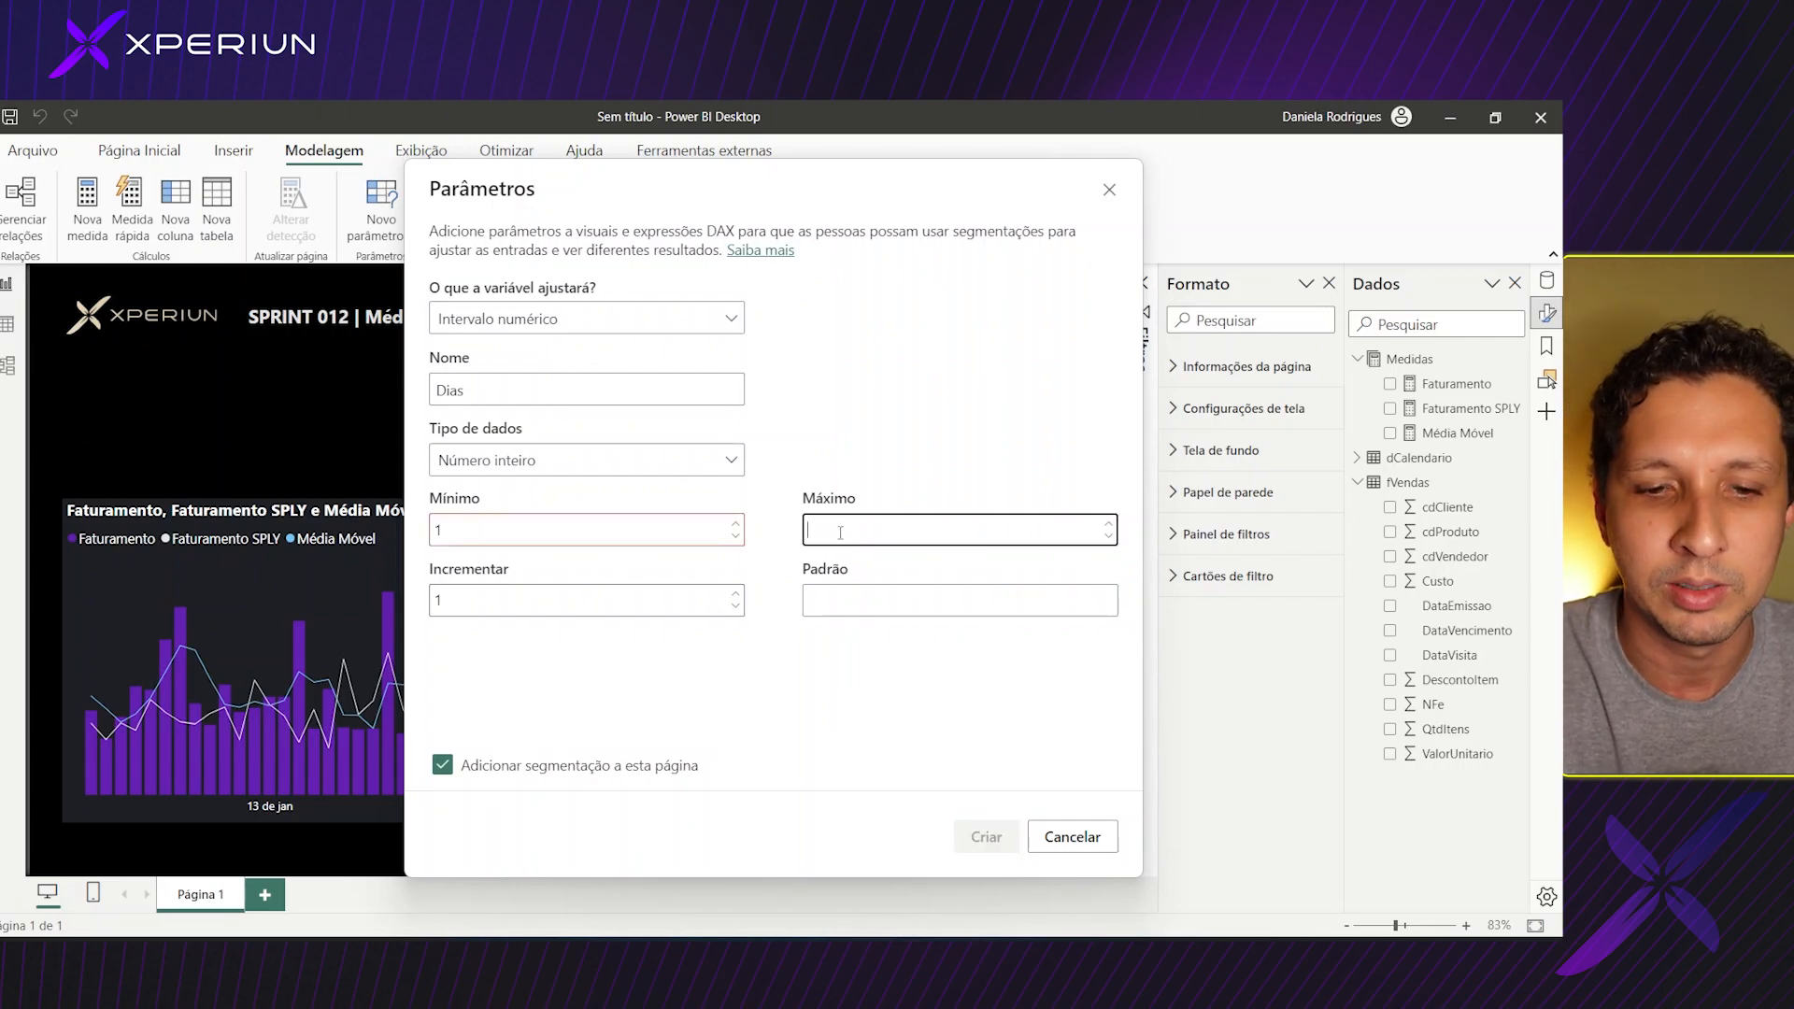
text(90)
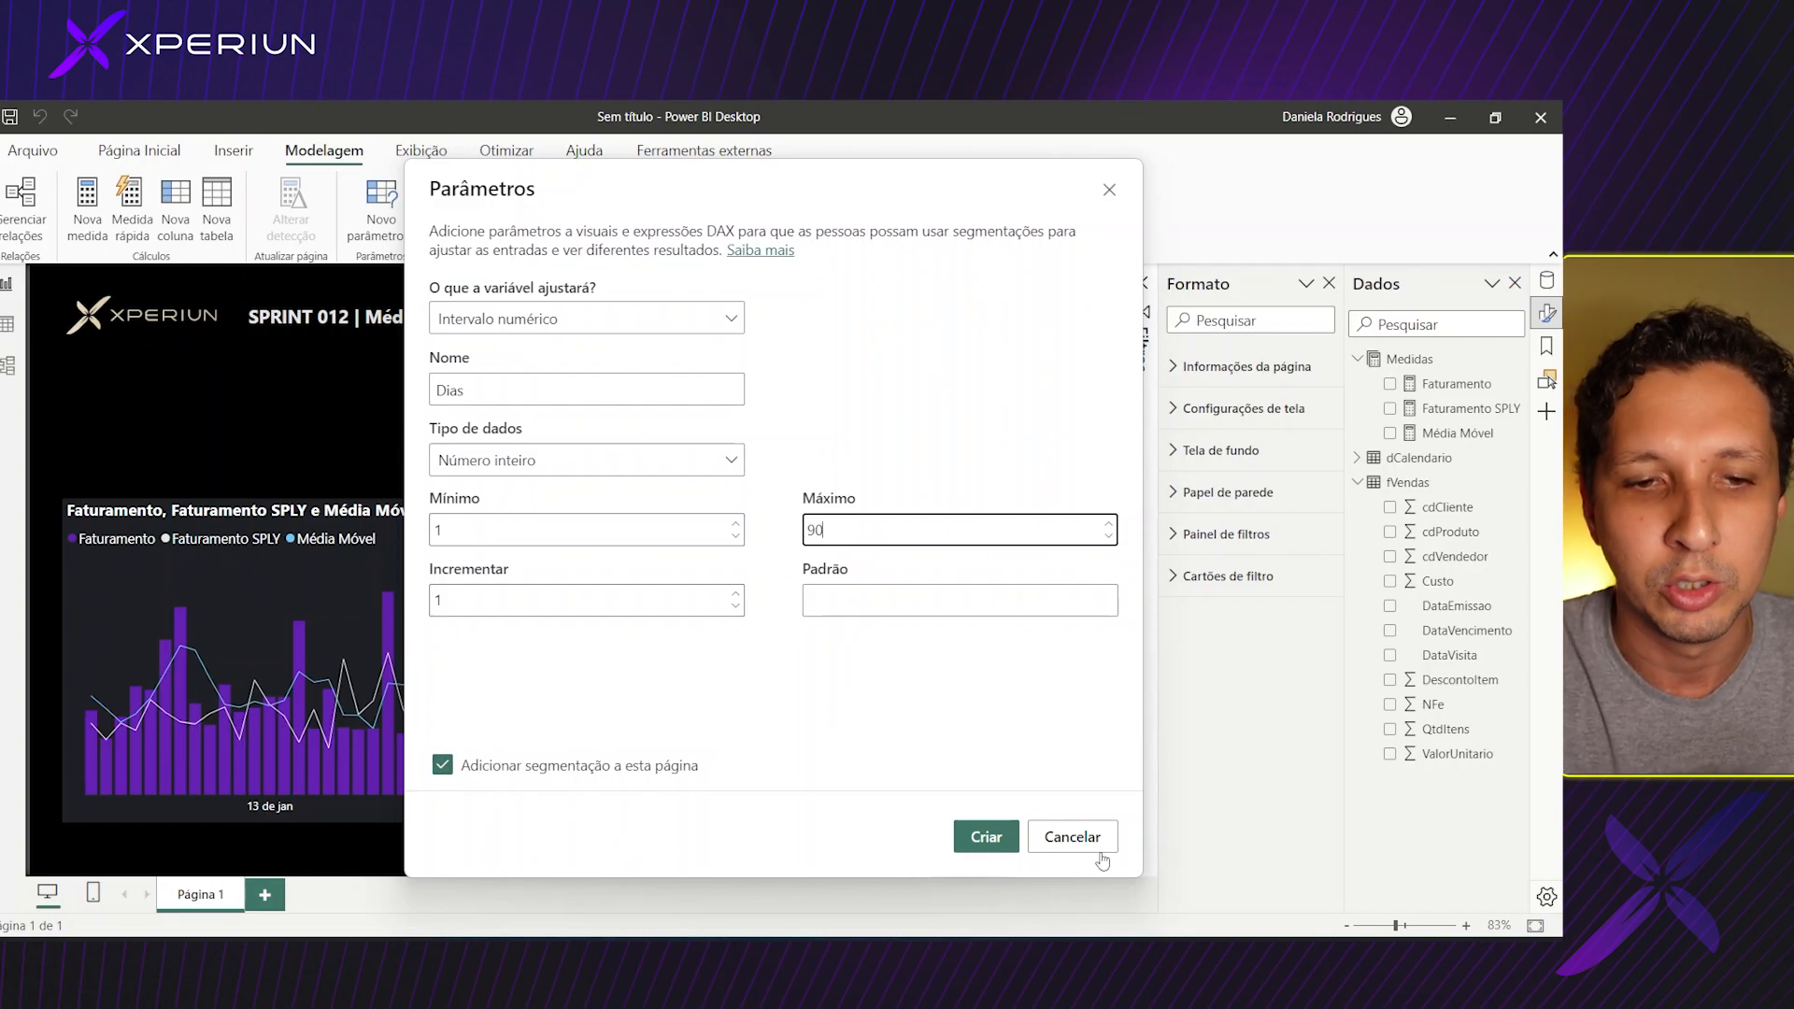
click(987, 838)
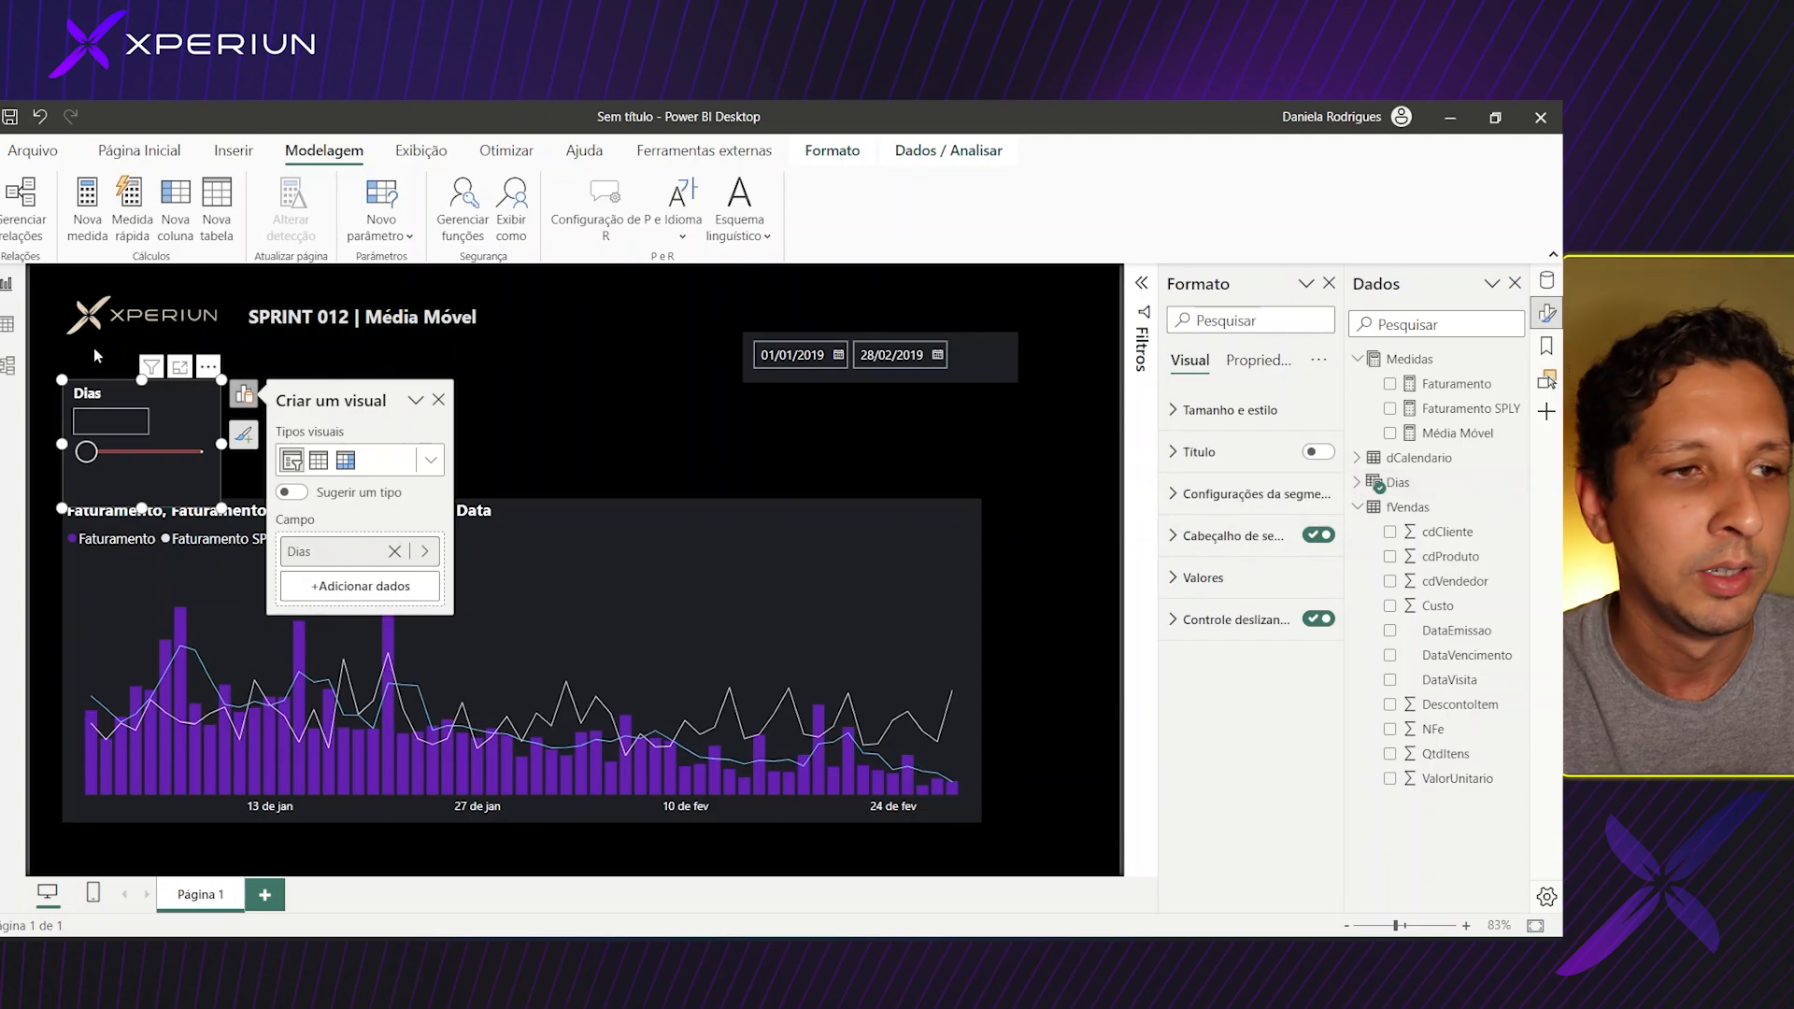
Examine the generated rows of the Dias table in table view and return to the report page.
click(6, 325)
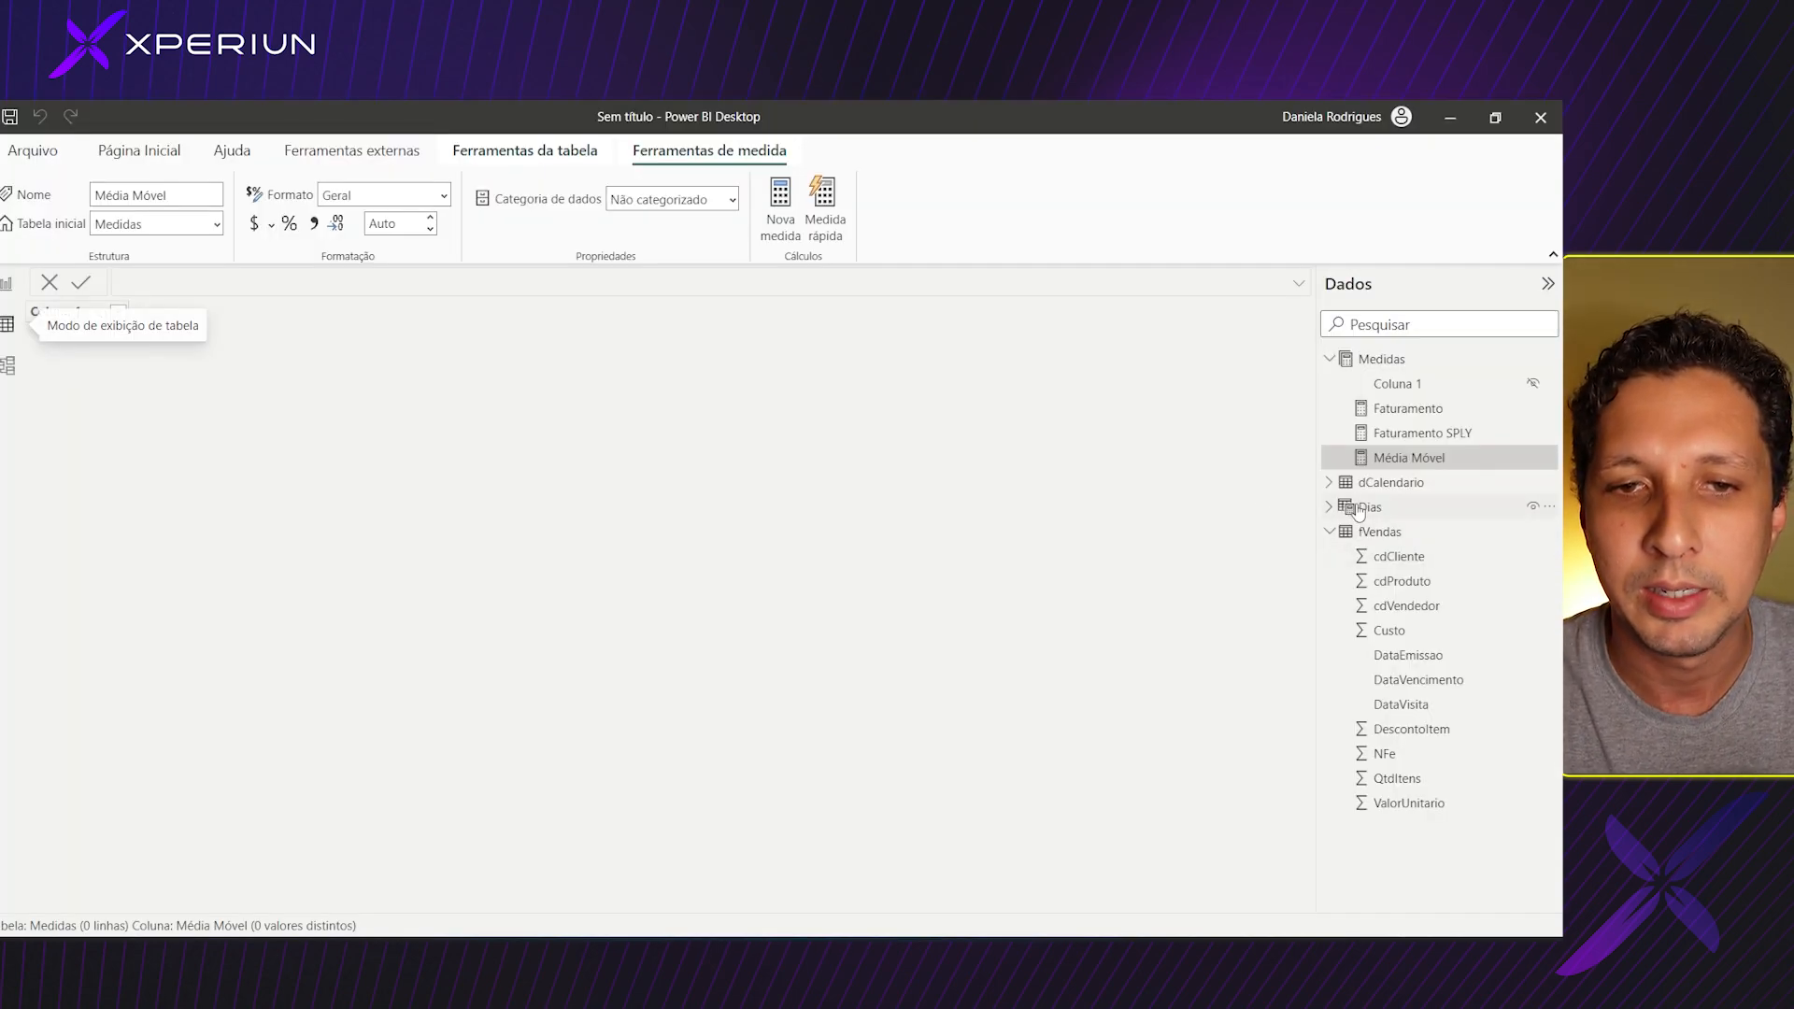
click(1370, 506)
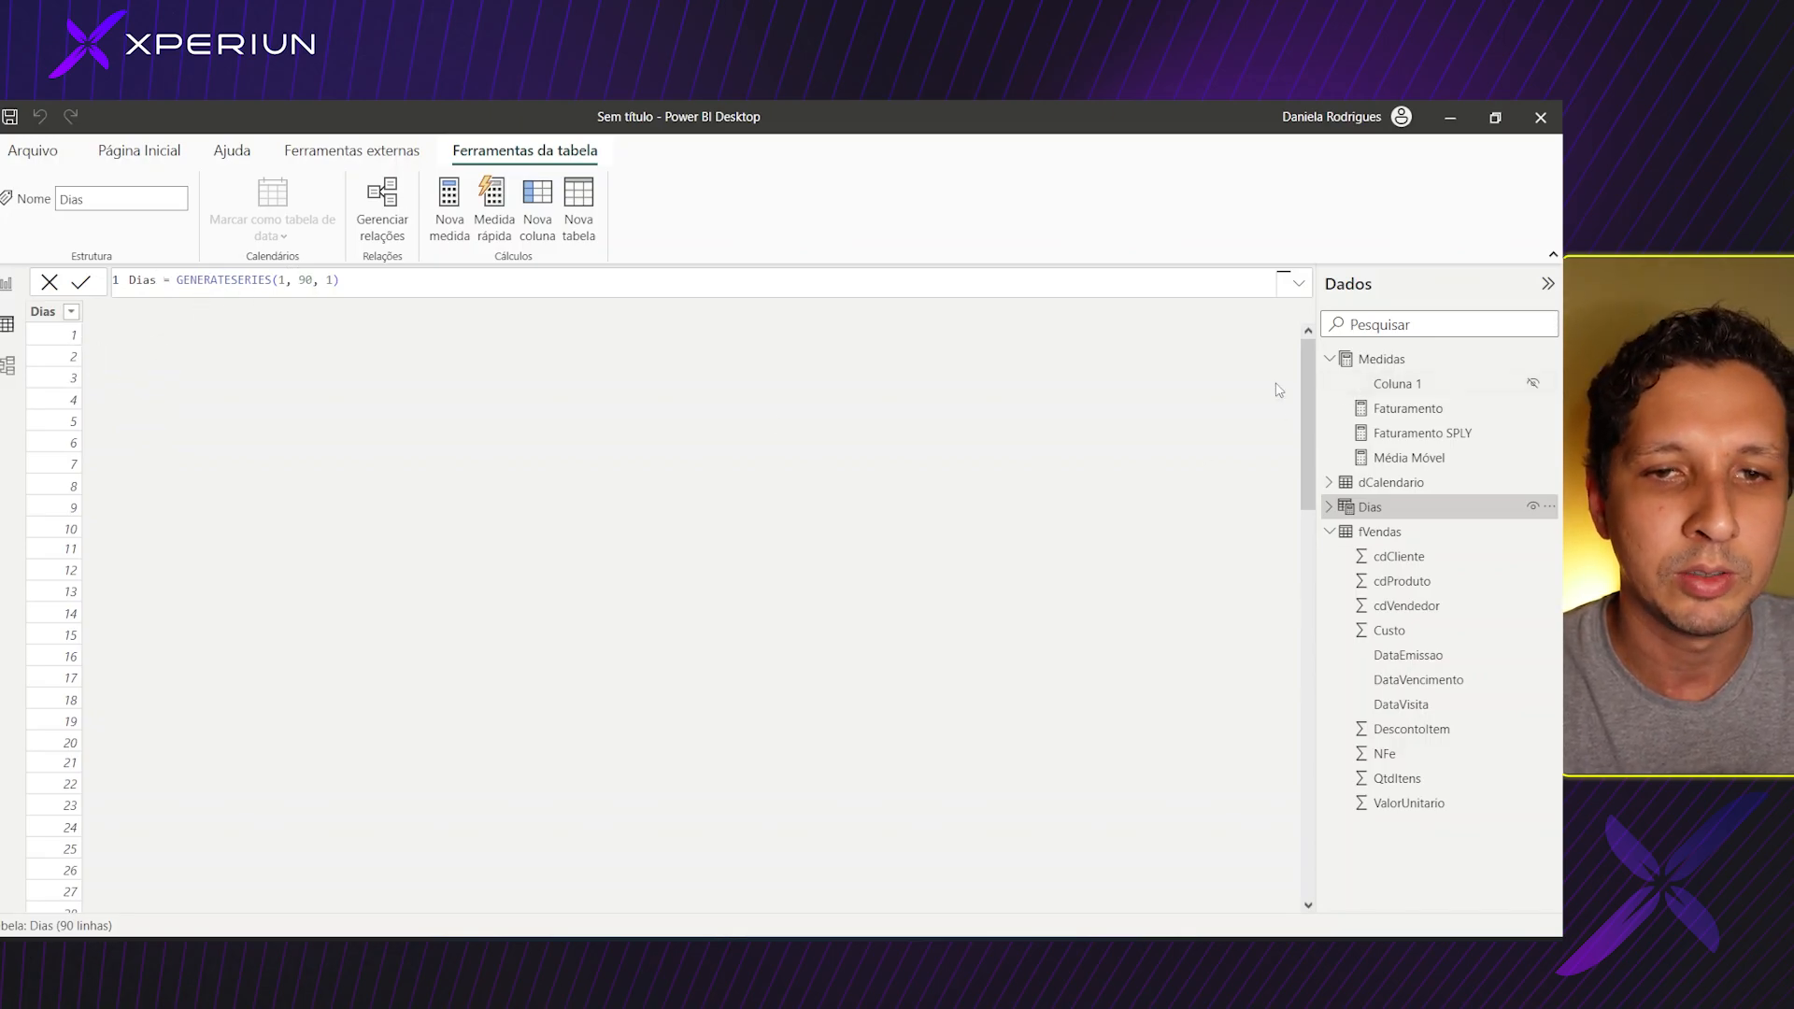
drag(1300, 401, 1277, 244)
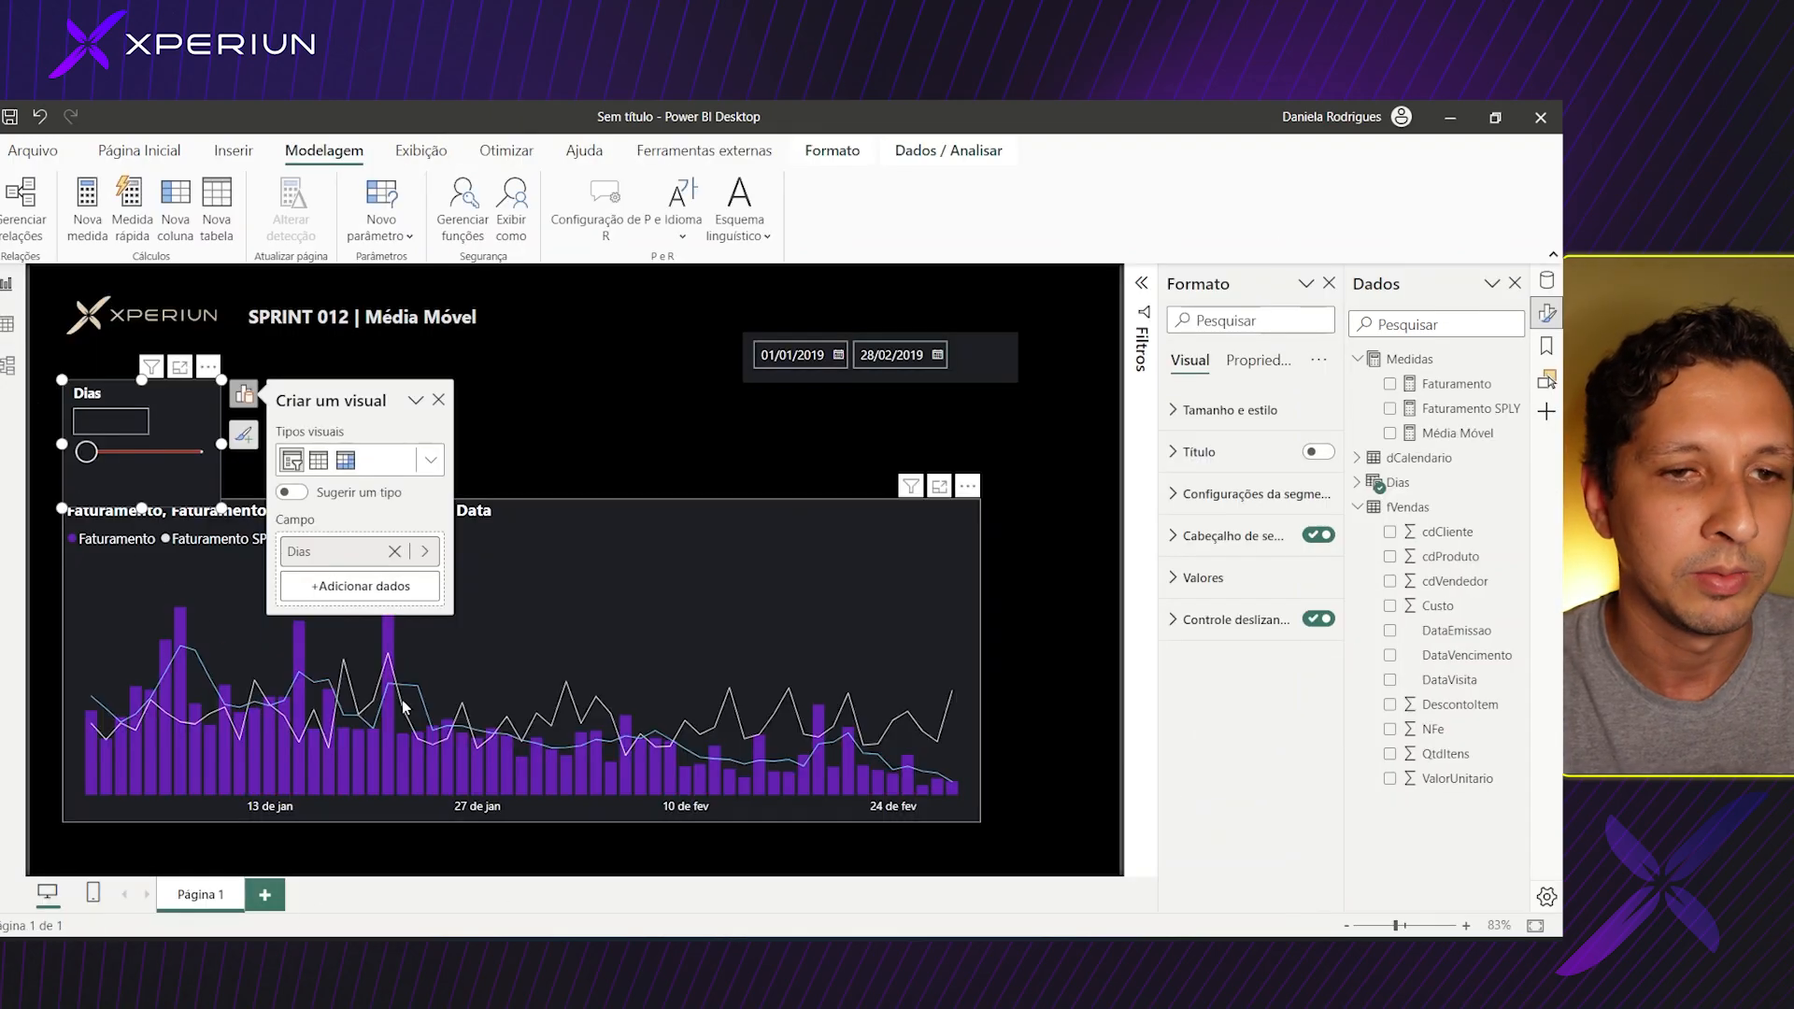
Set the Dias slicer to 30, widen it and place it over the upper-right area of the revenue chart.
click(799, 398)
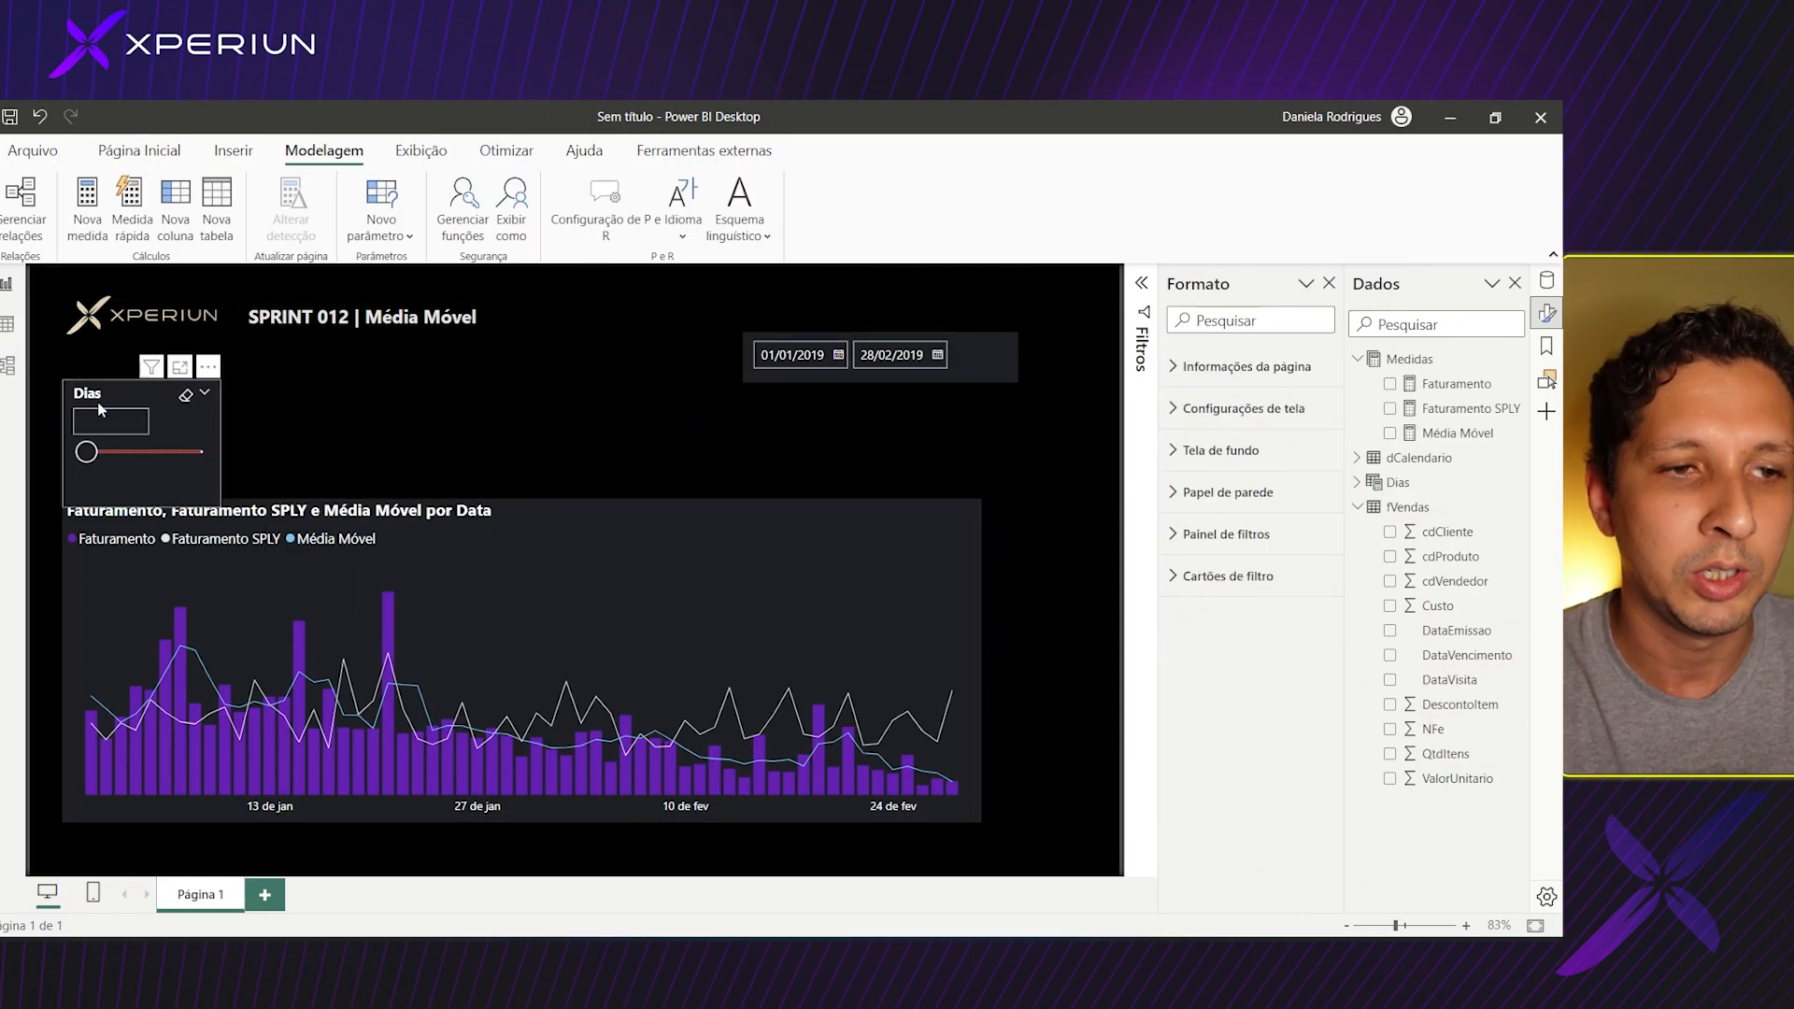
drag(738, 426, 785, 436)
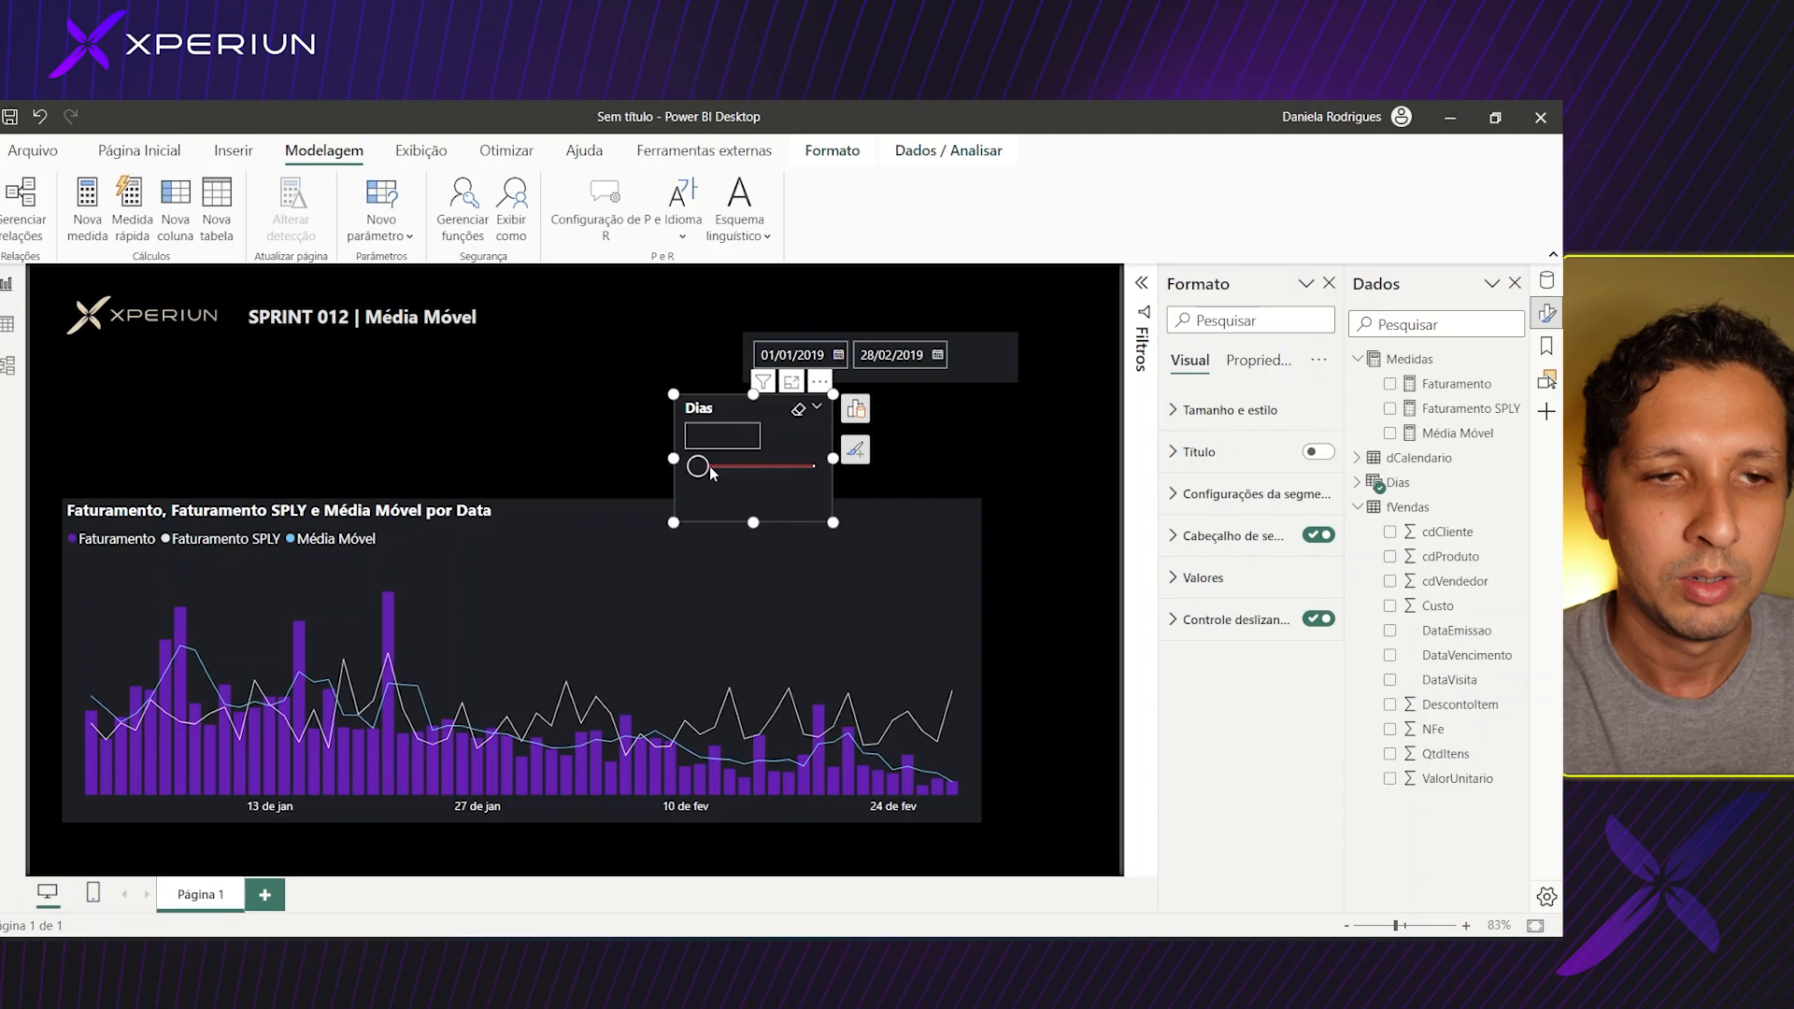
drag(709, 467, 759, 498)
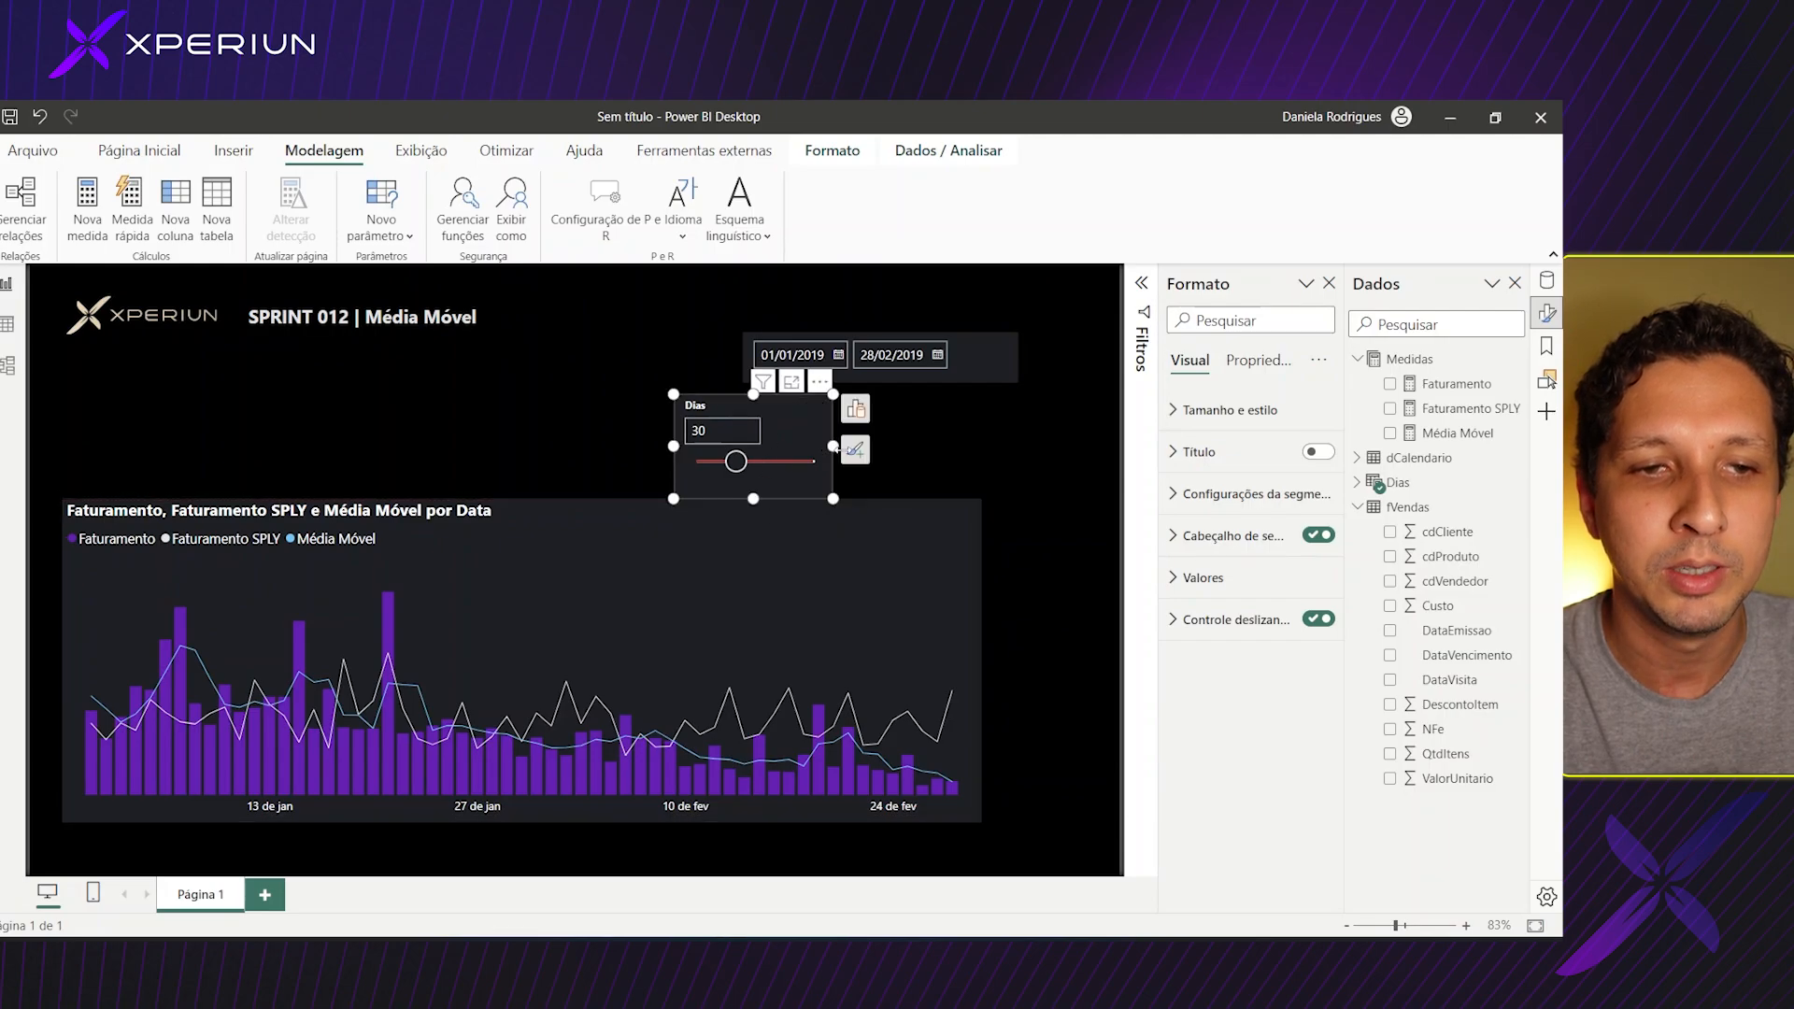
drag(830, 448, 893, 537)
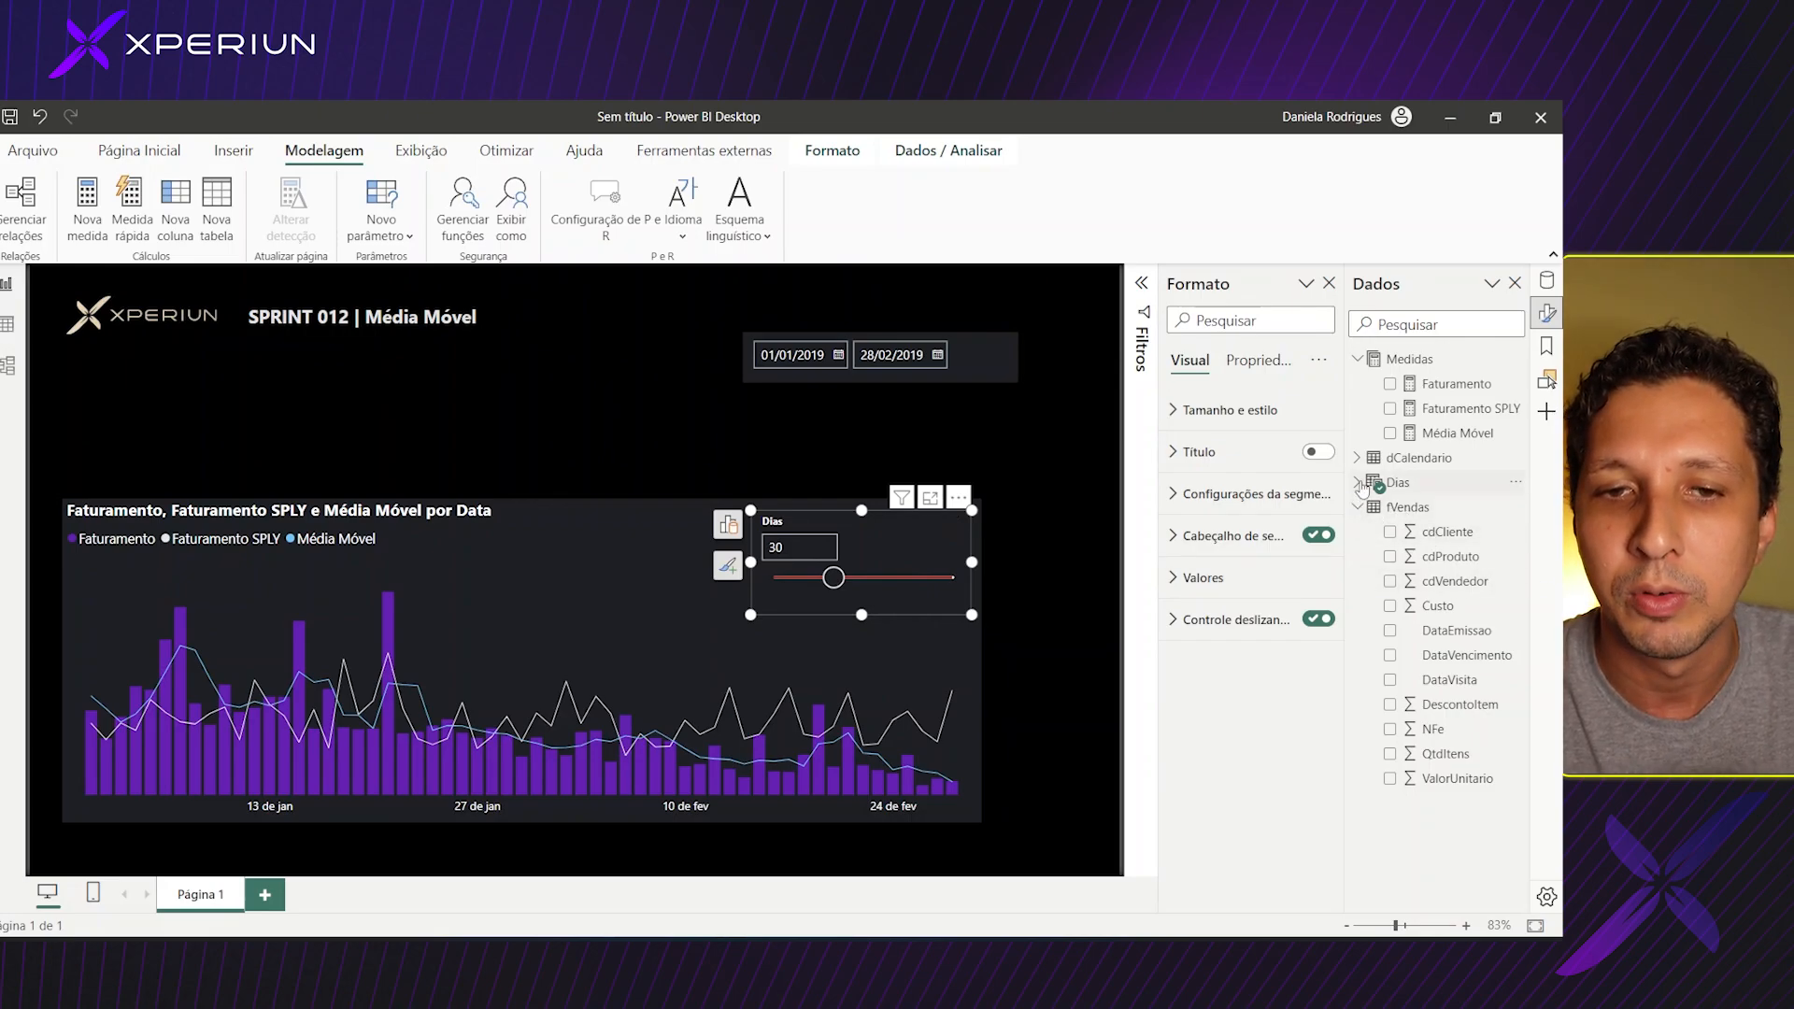
Add a card visual to the report page that shows the Valor Dias measure from the Dias table.
click(1358, 484)
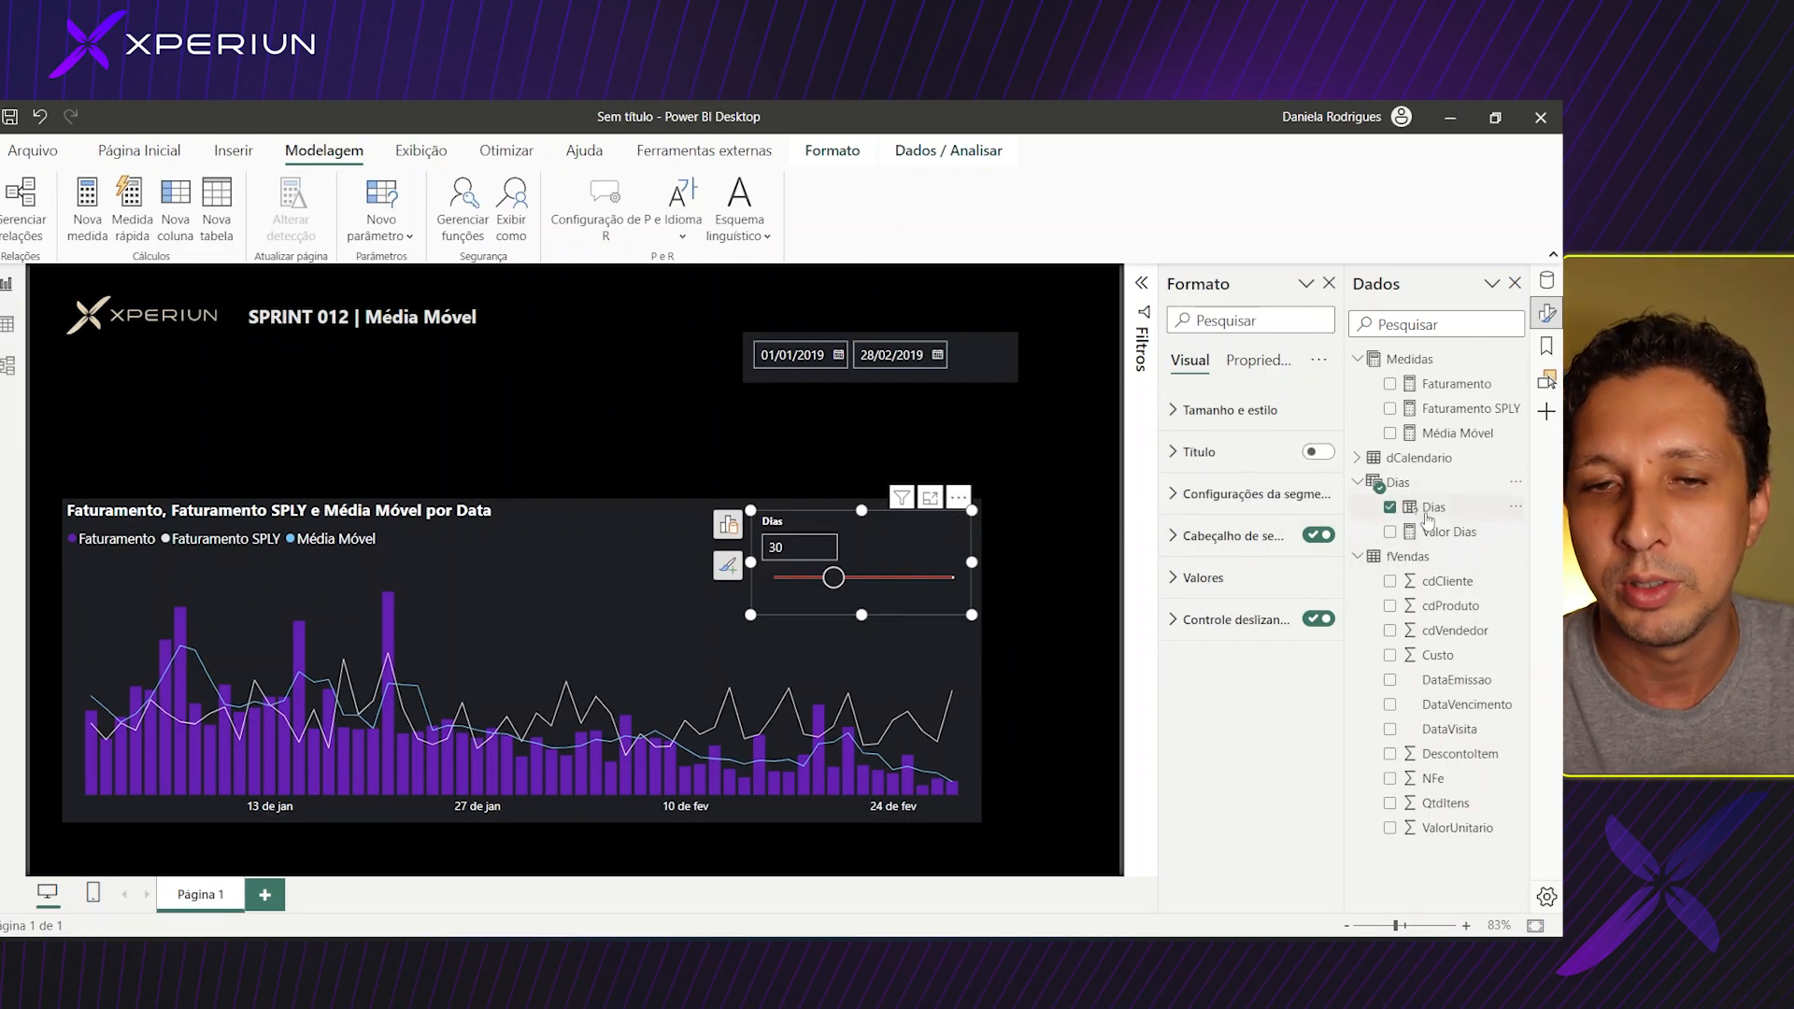
click(536, 429)
click(101, 151)
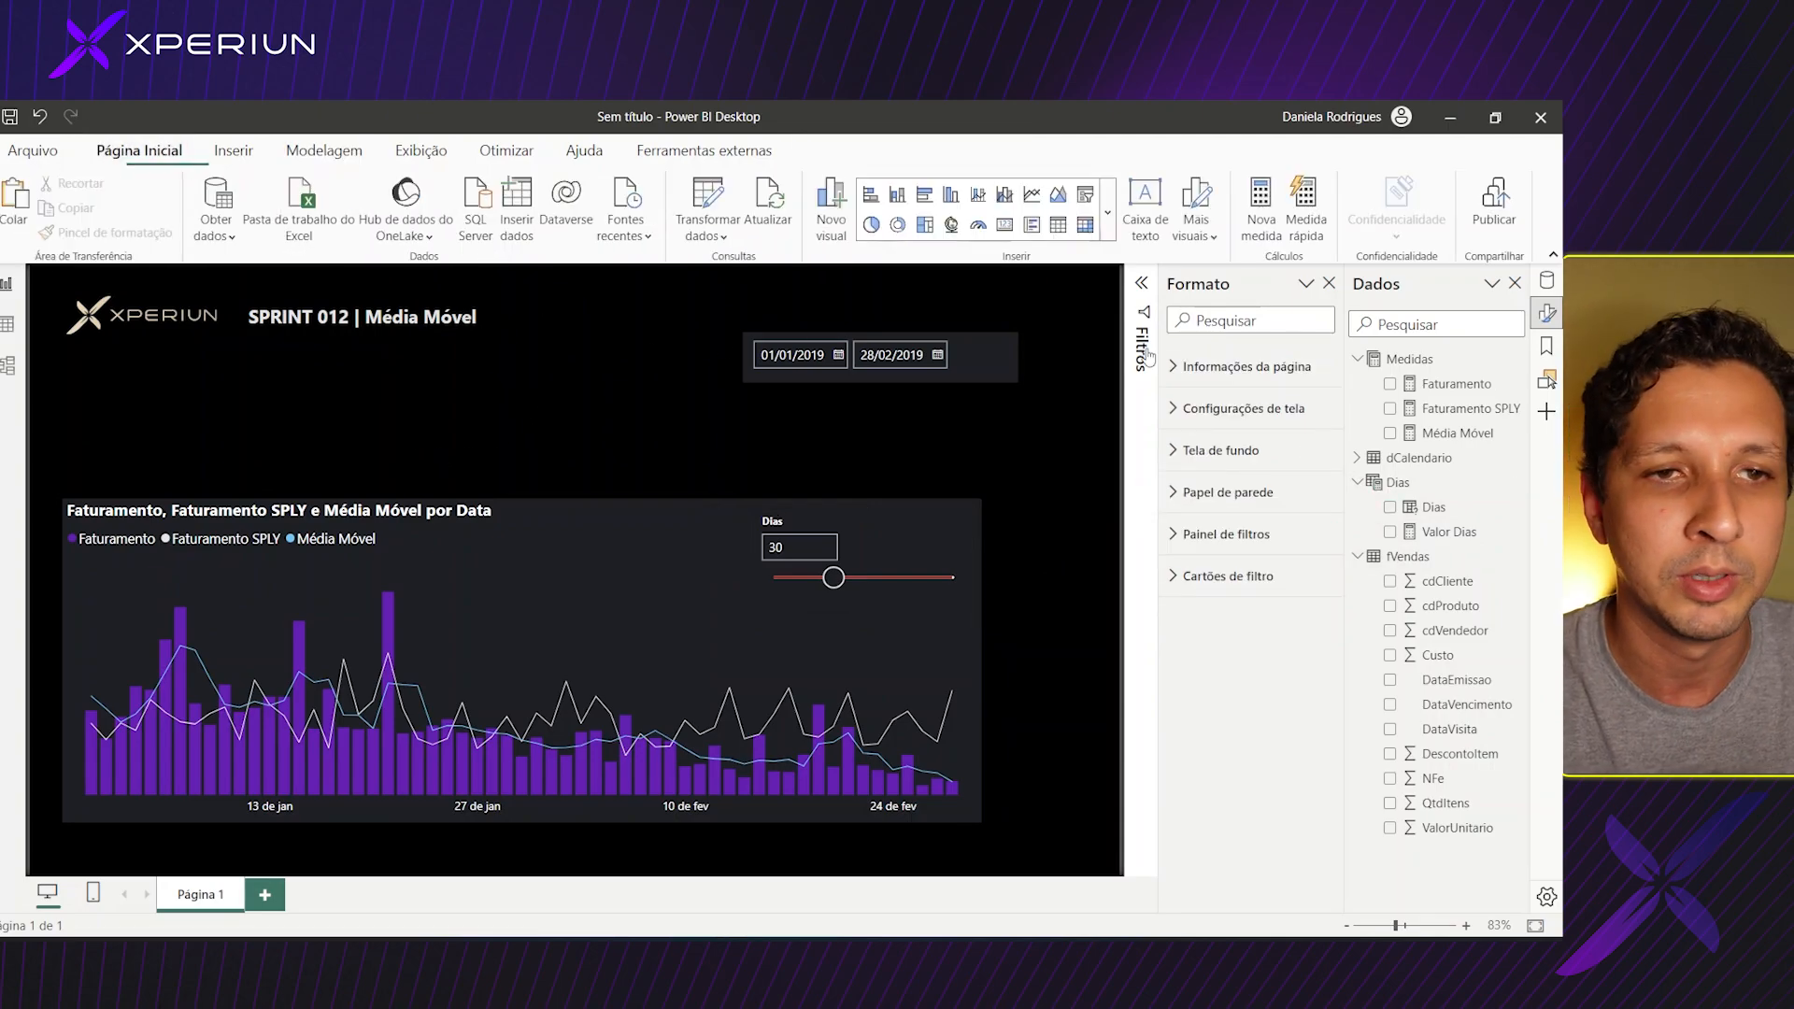
click(1005, 225)
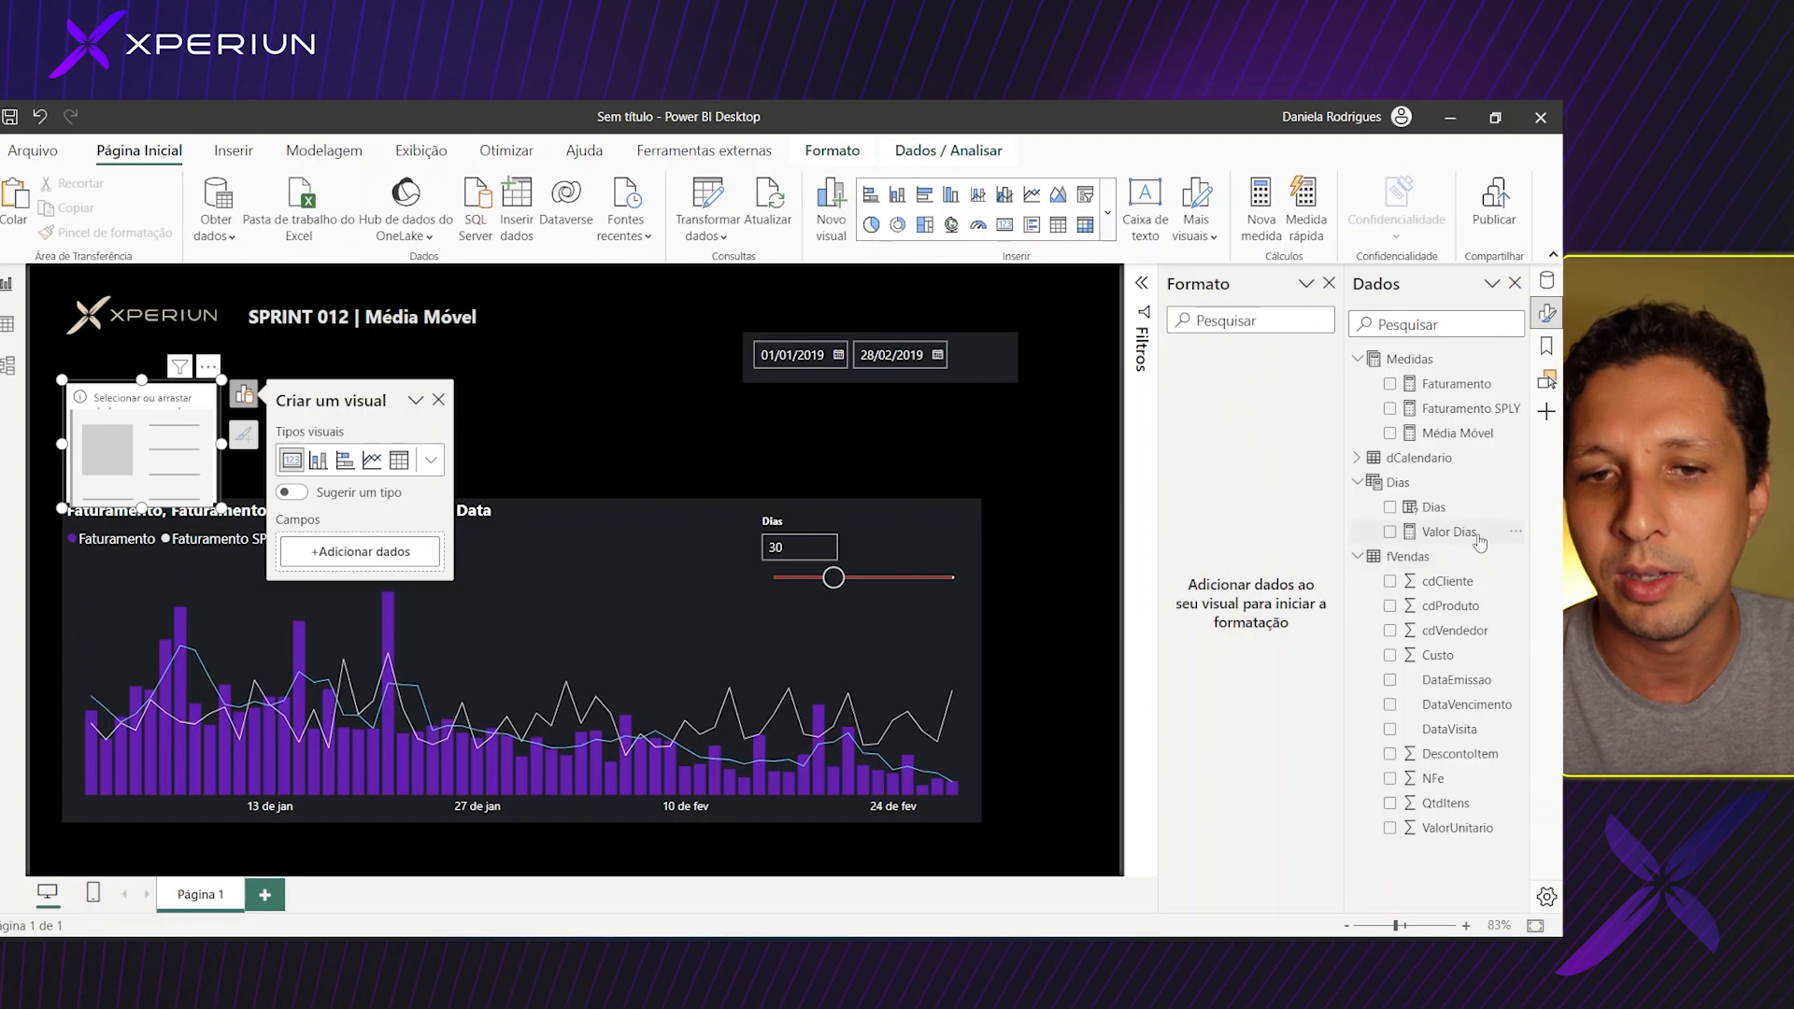
click(1389, 532)
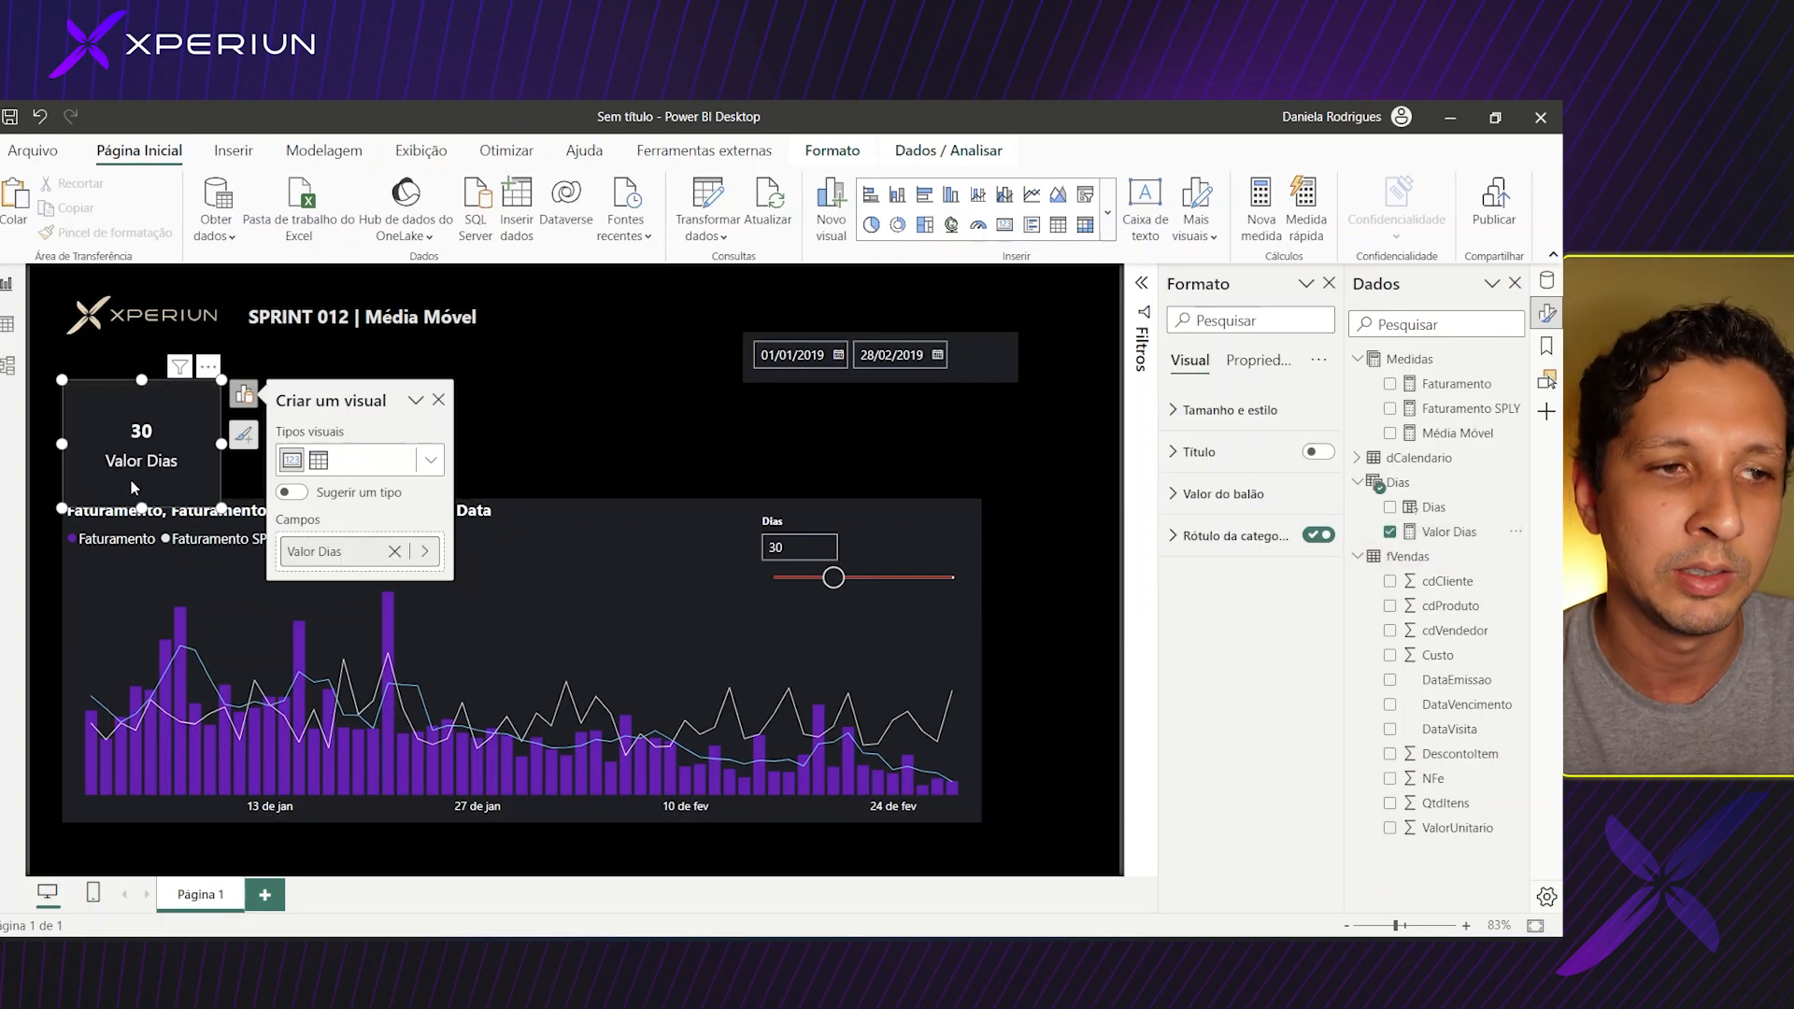
Move the Valor Dias card above the right end of the Dias slicer and set the slicer to 13.
drag(167, 456, 1010, 477)
click(719, 431)
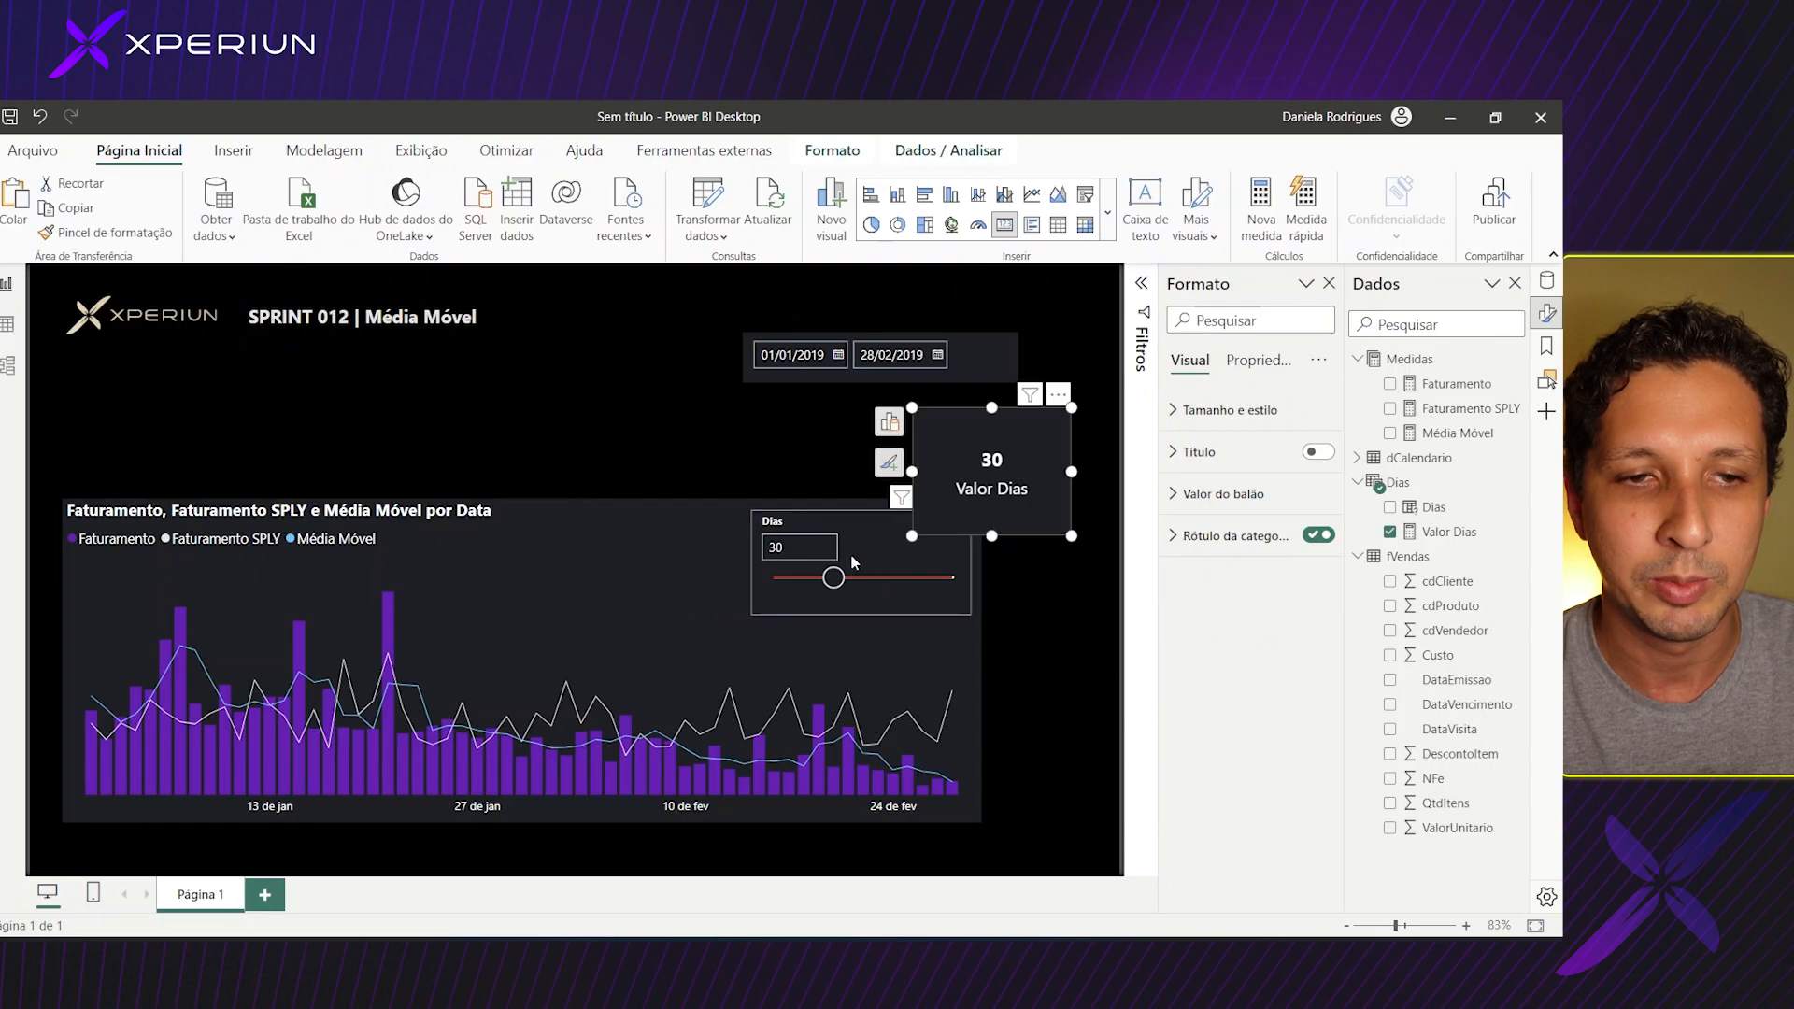
drag(834, 577, 799, 577)
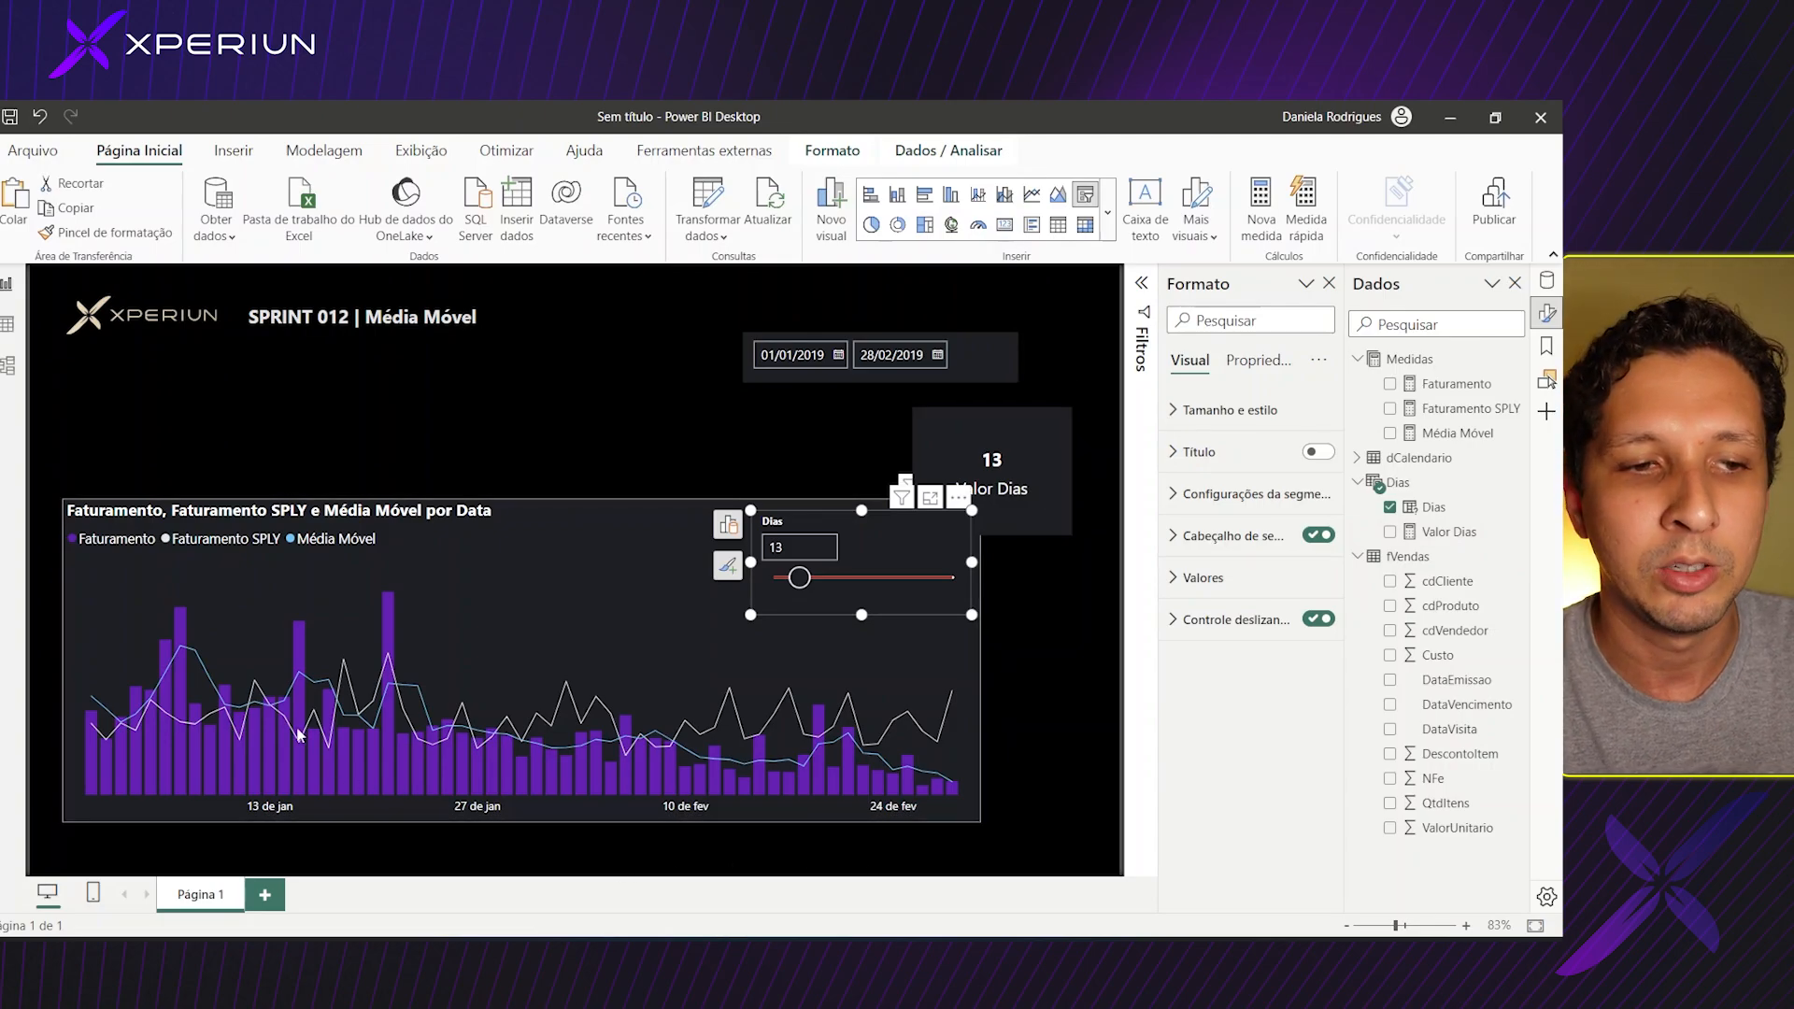
Delete the Valor Dias card from the report page.
click(1032, 446)
key(Delete)
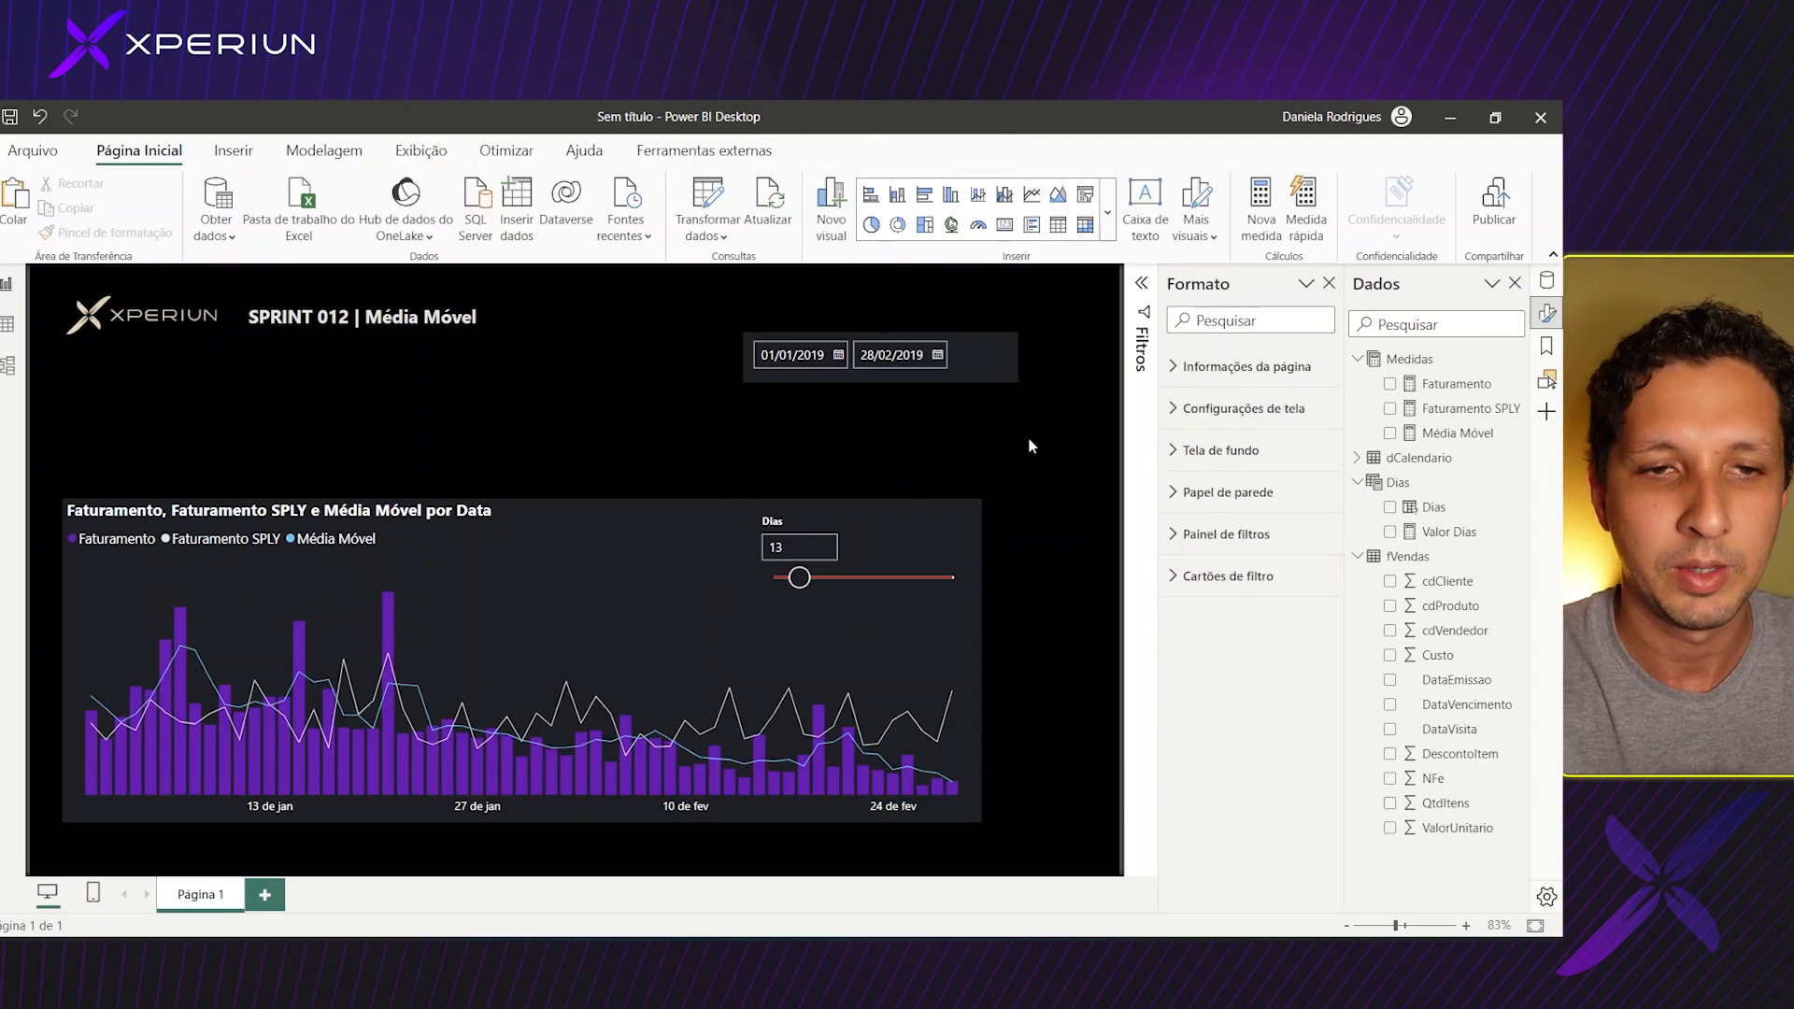
Replace the fixed 3-day interval in the Média Móvel measure's DATESINPERIOD with [Valor Dias], keeping the minus sign, and set the Dias slicer to 26.
click(1464, 434)
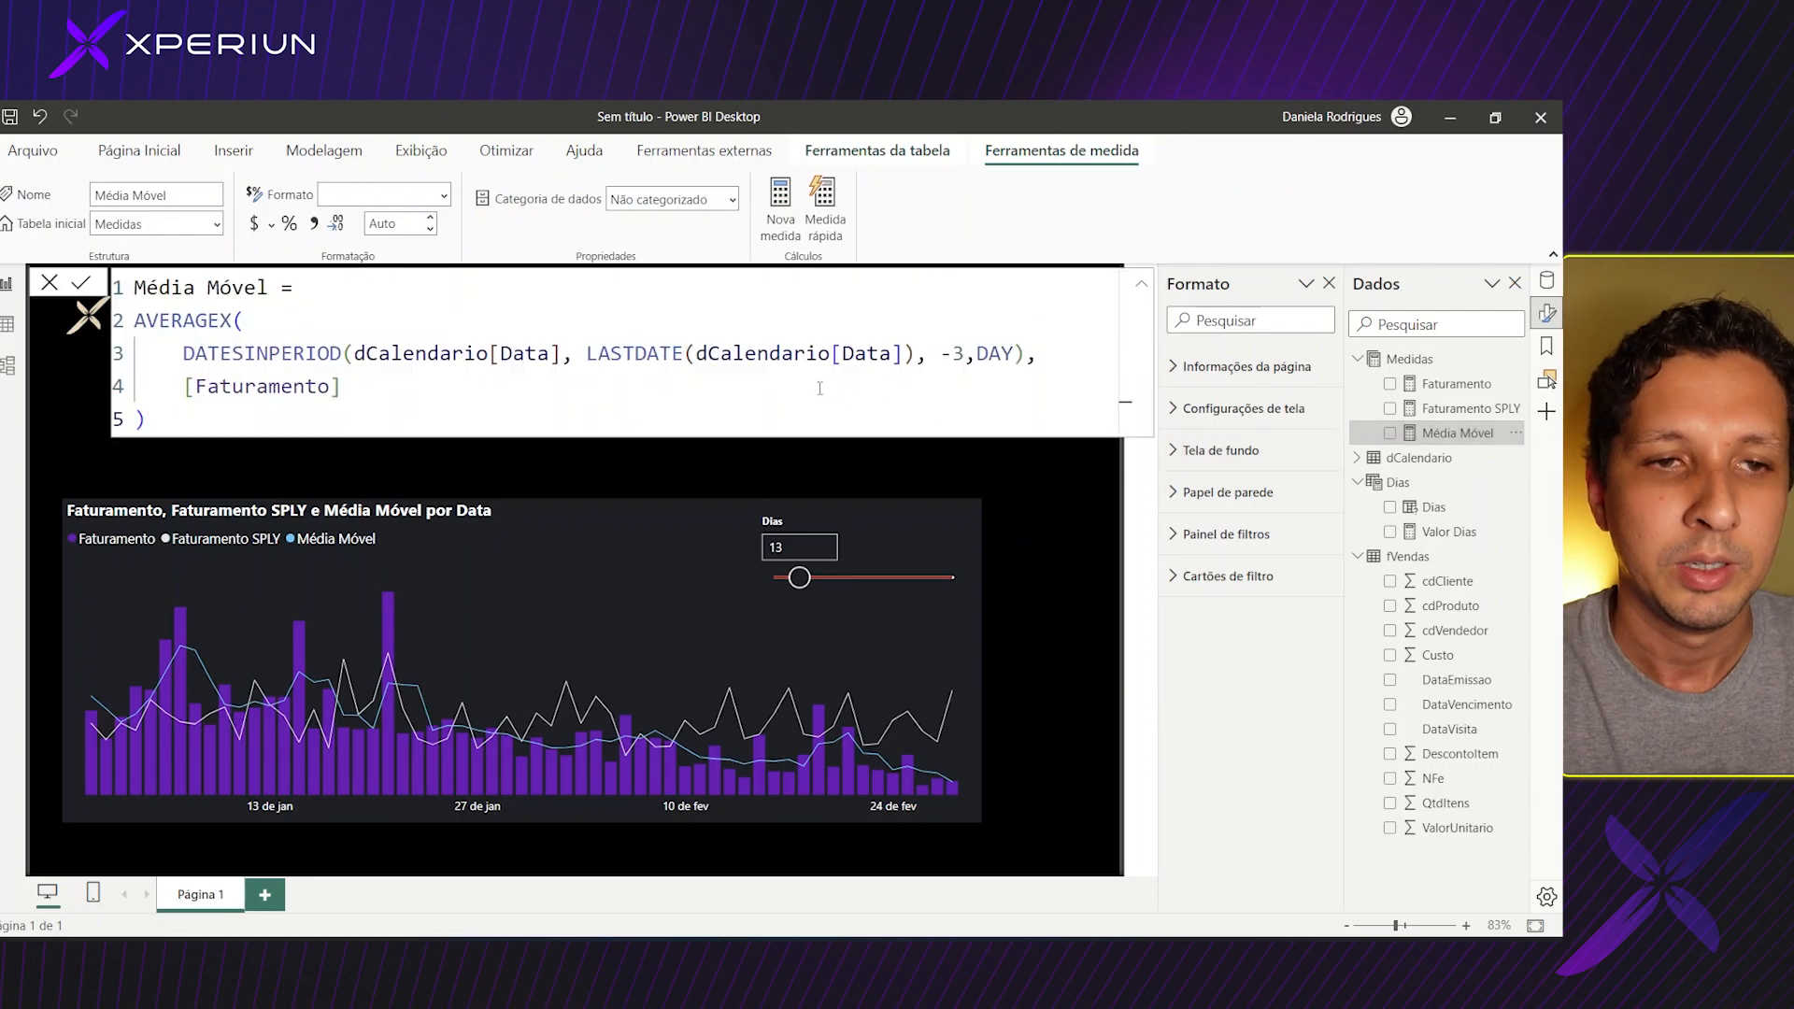
double_click(962, 353)
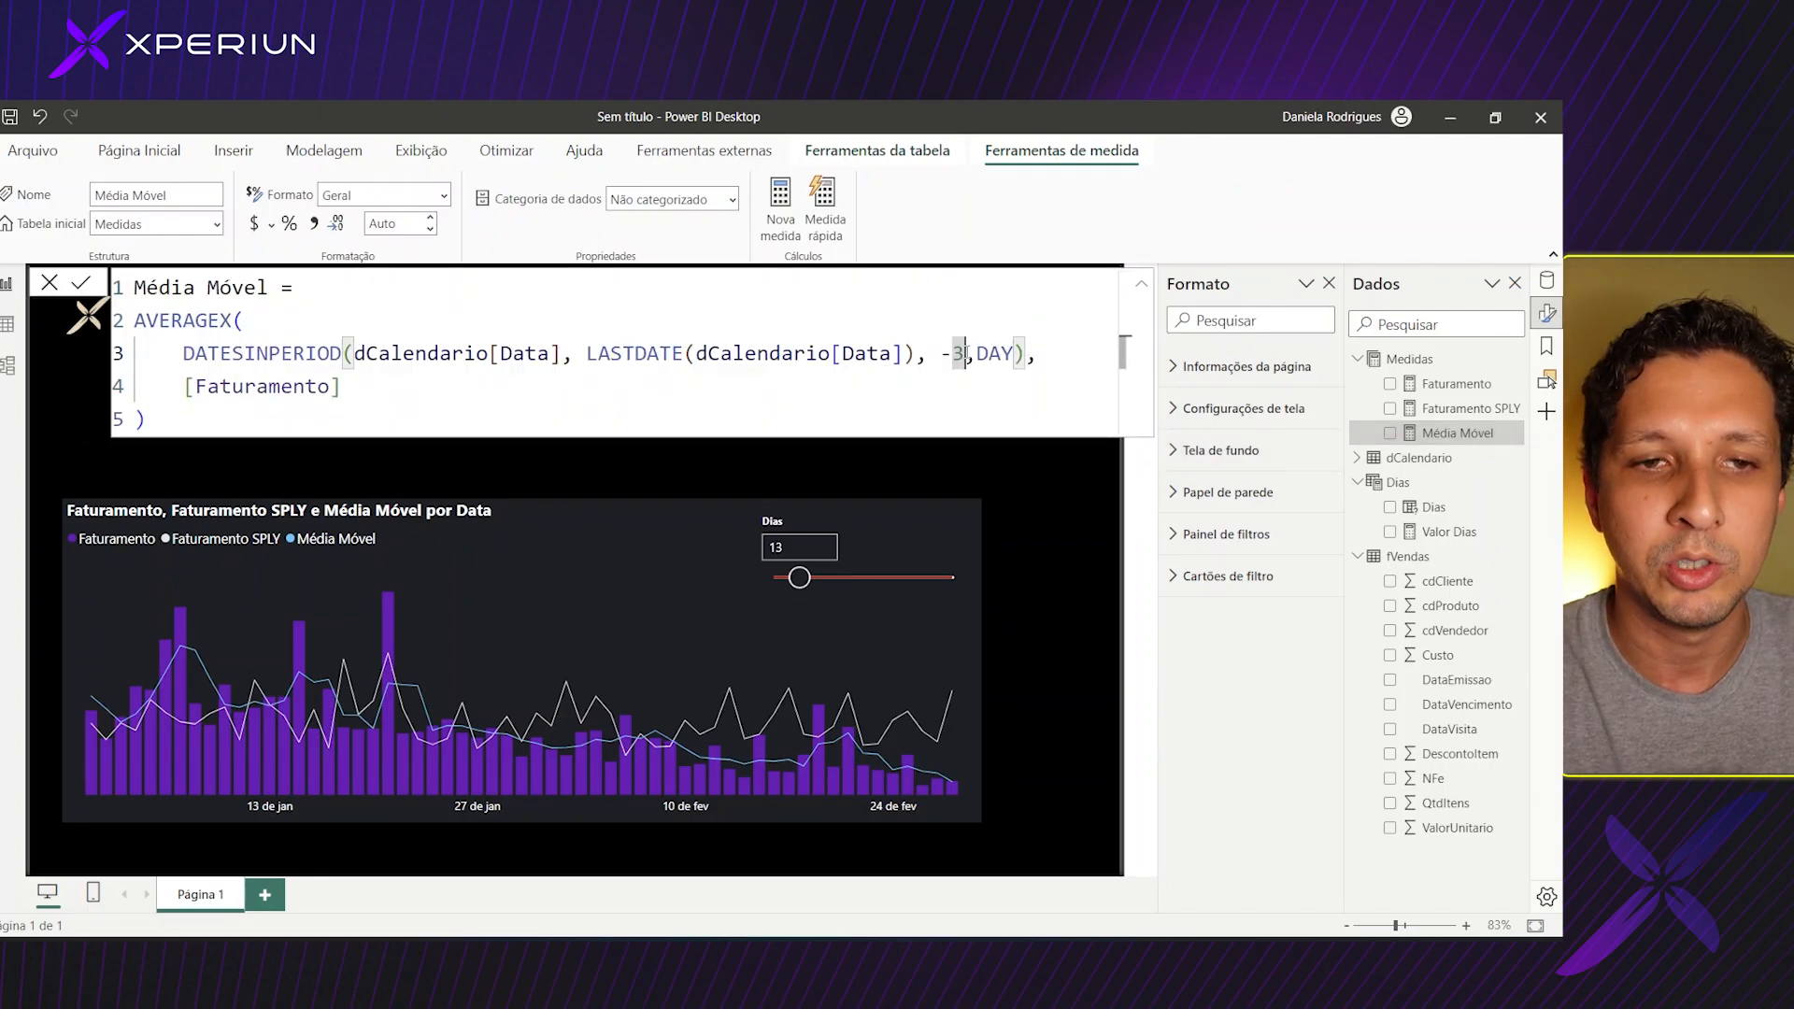
key(BackSpace)
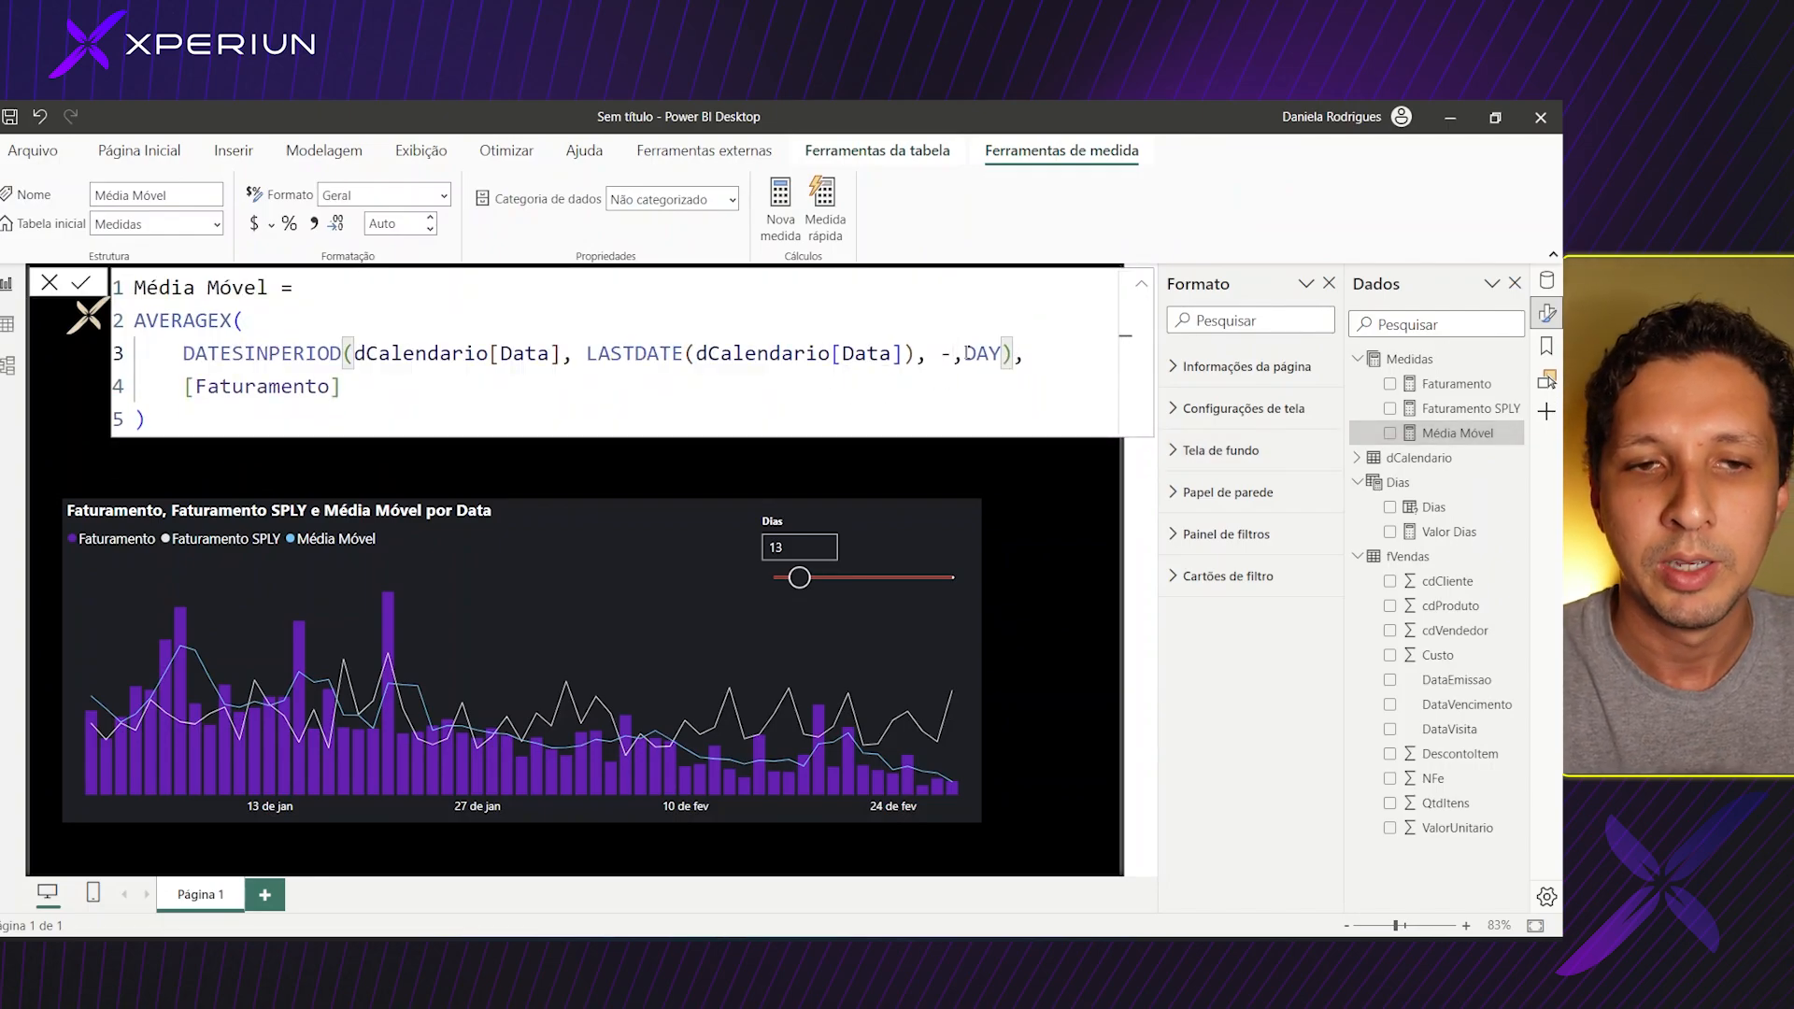
text([va)
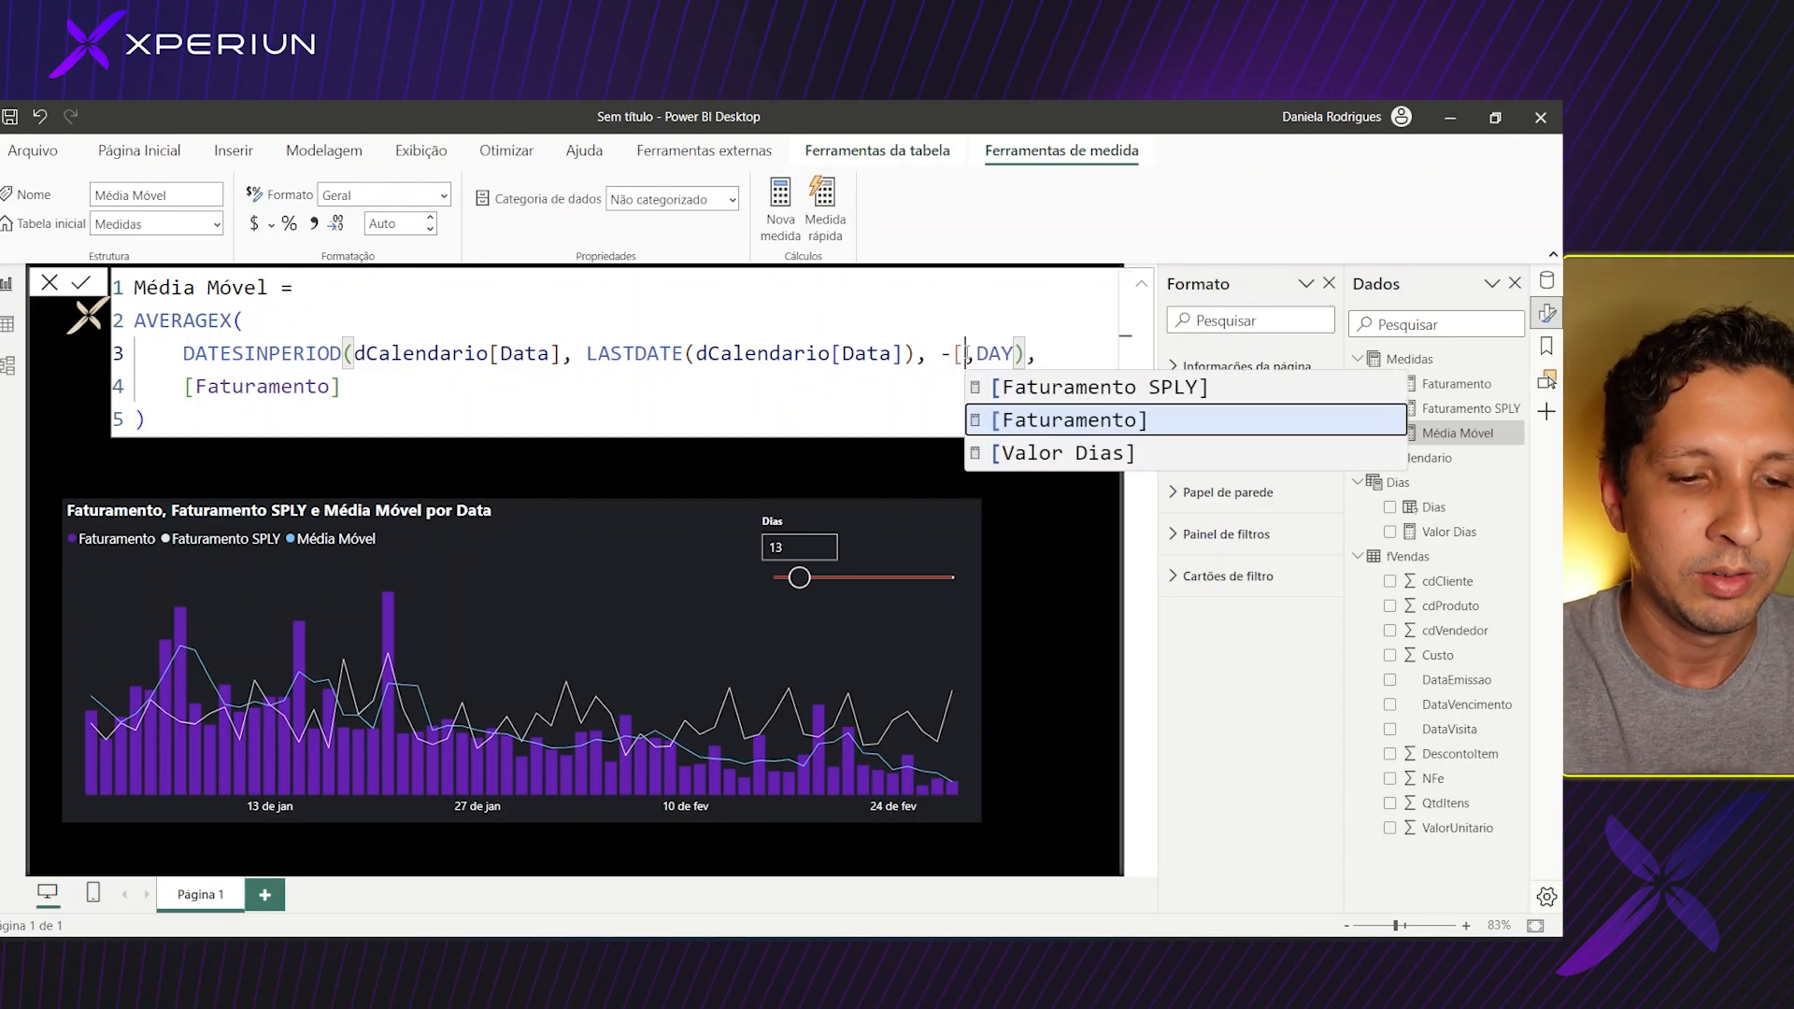
click(1076, 393)
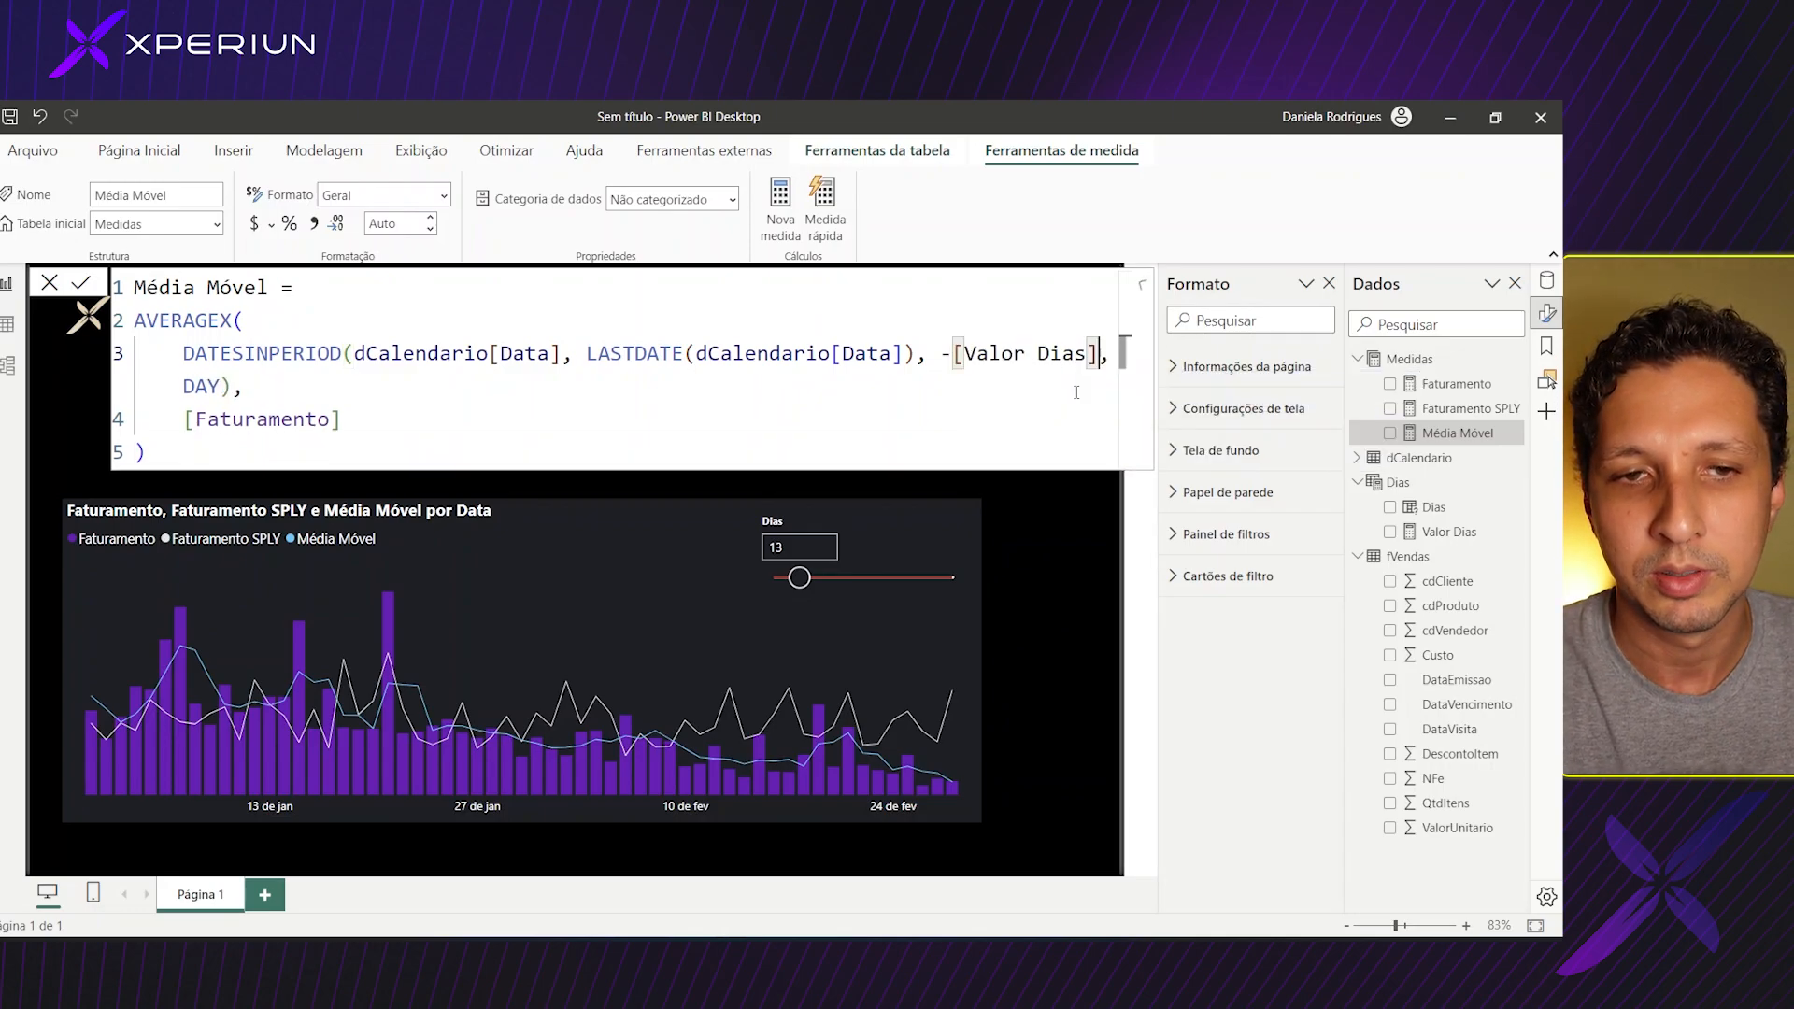
click(179, 457)
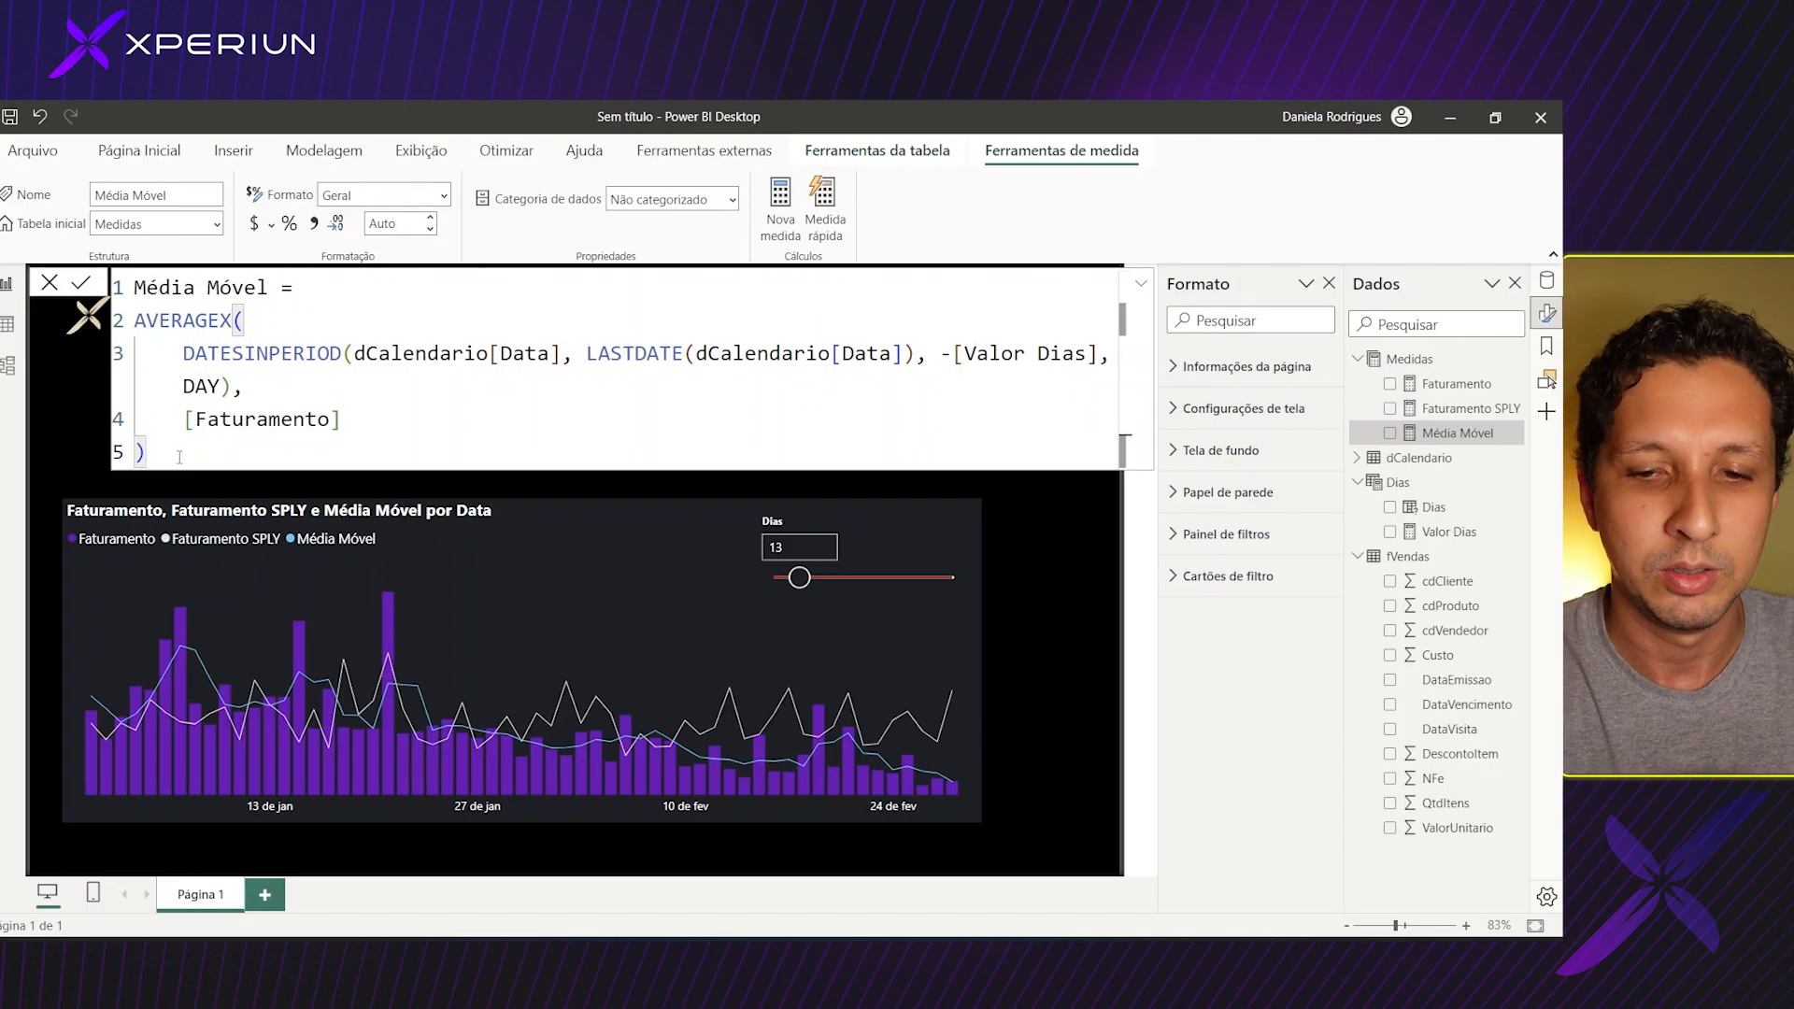
key(Return)
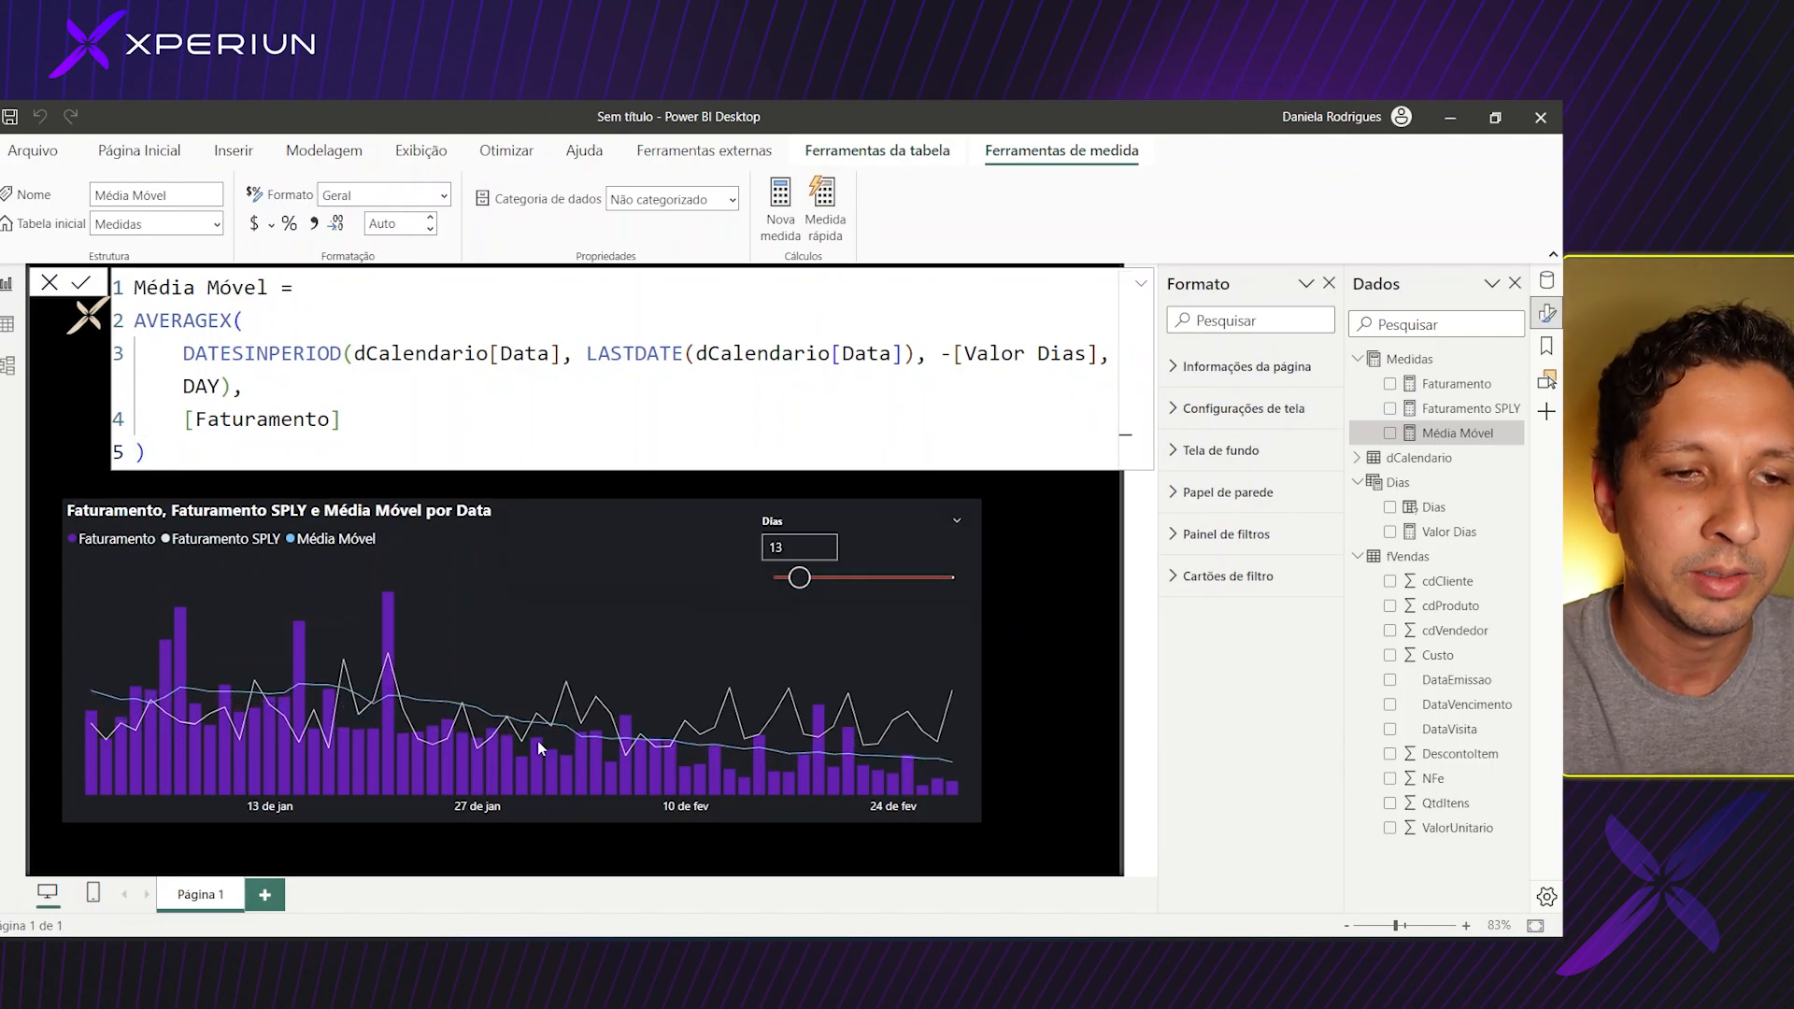
mouse_move(801, 578)
mouse_down()
mouse_move(893, 586)
mouse_move(806, 587)
mouse_move(828, 588)
mouse_up()
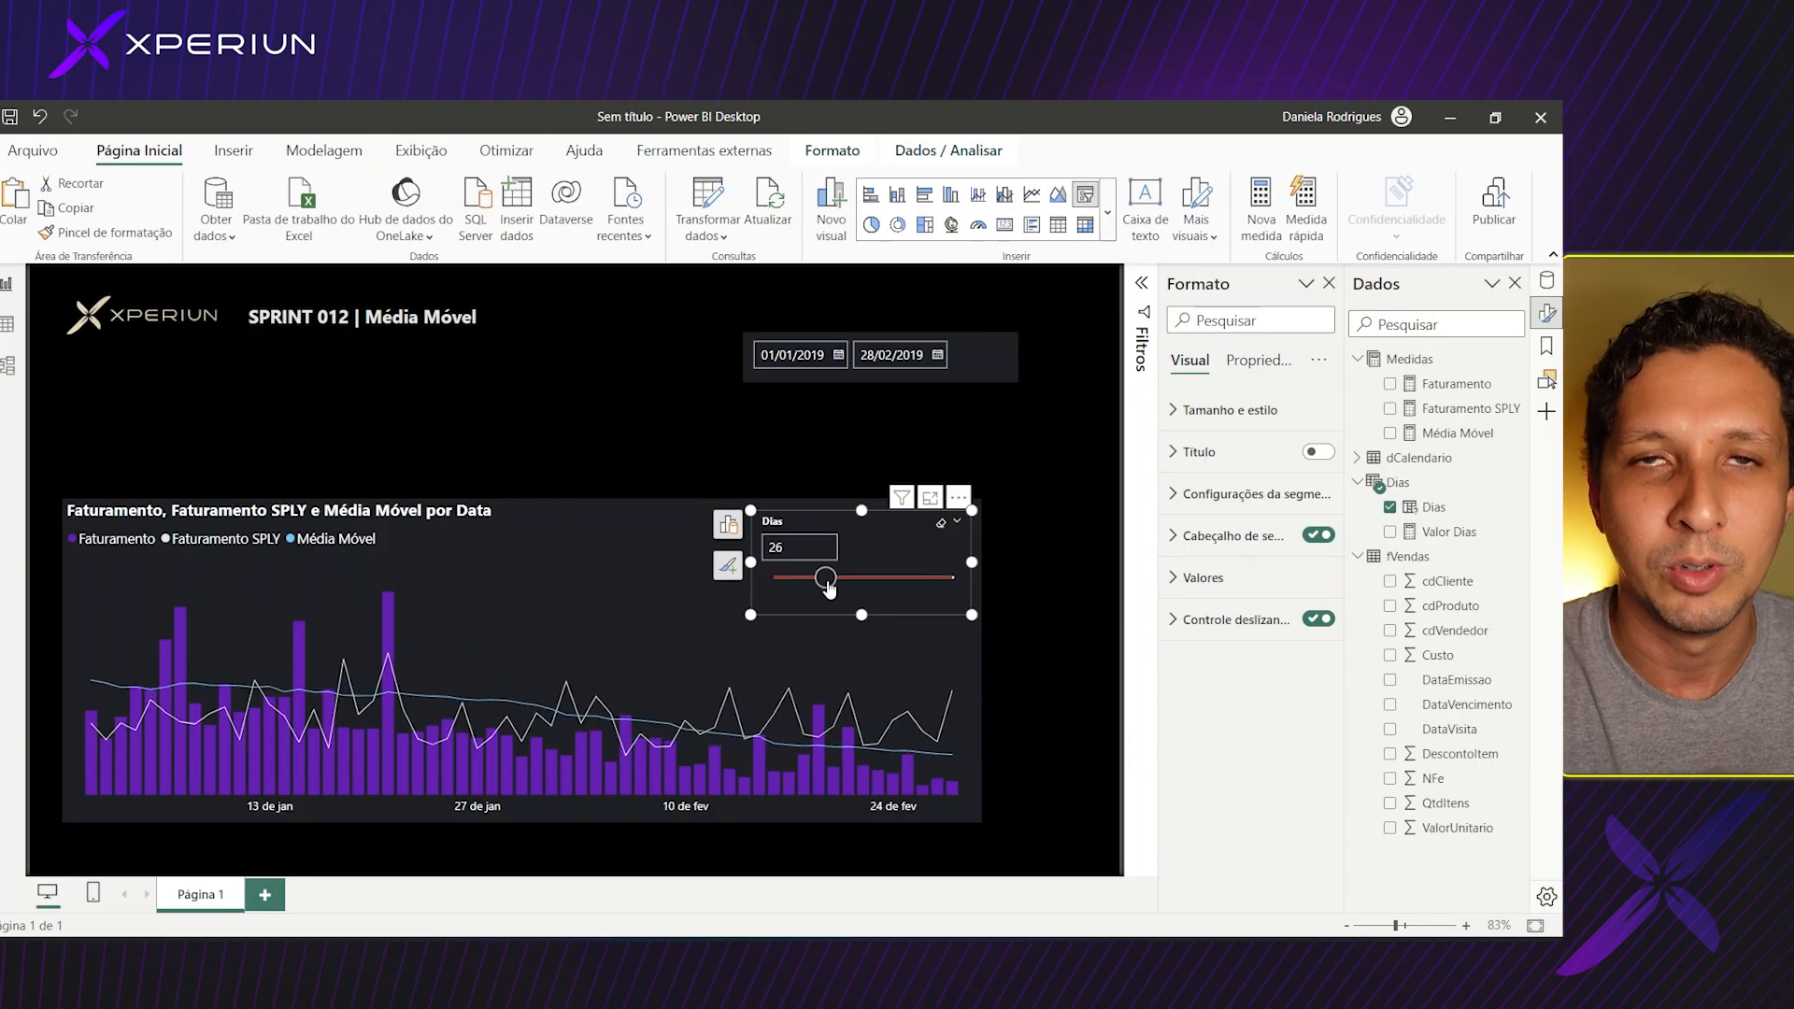